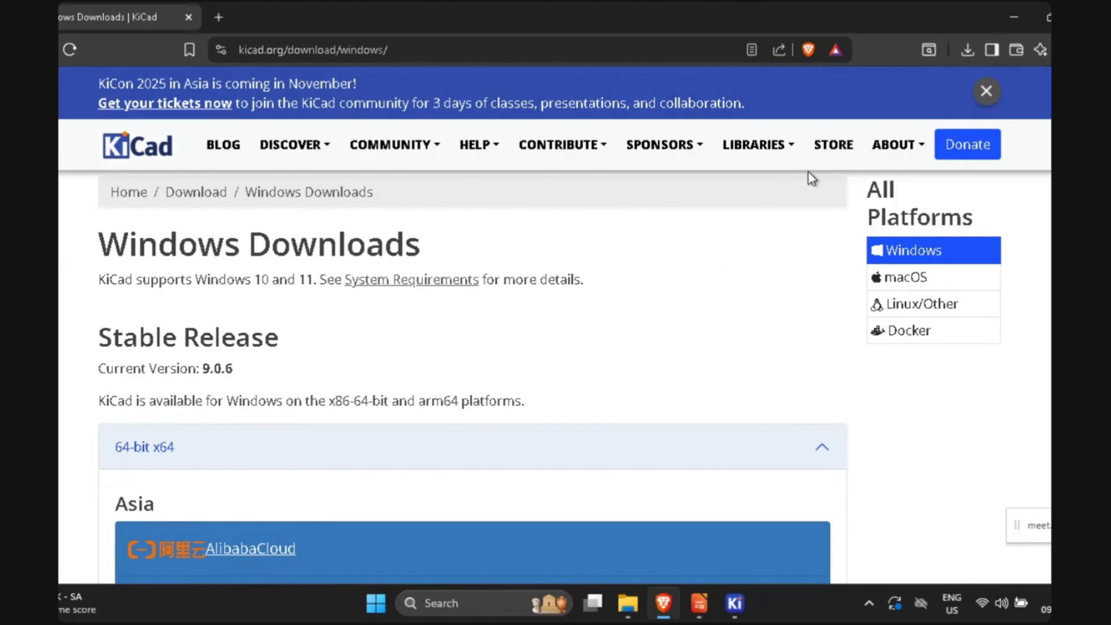
Step: Minimize the browser and presentation windows, and close the open KiCad Test1 project together with its schematic
left_click(1012, 17)
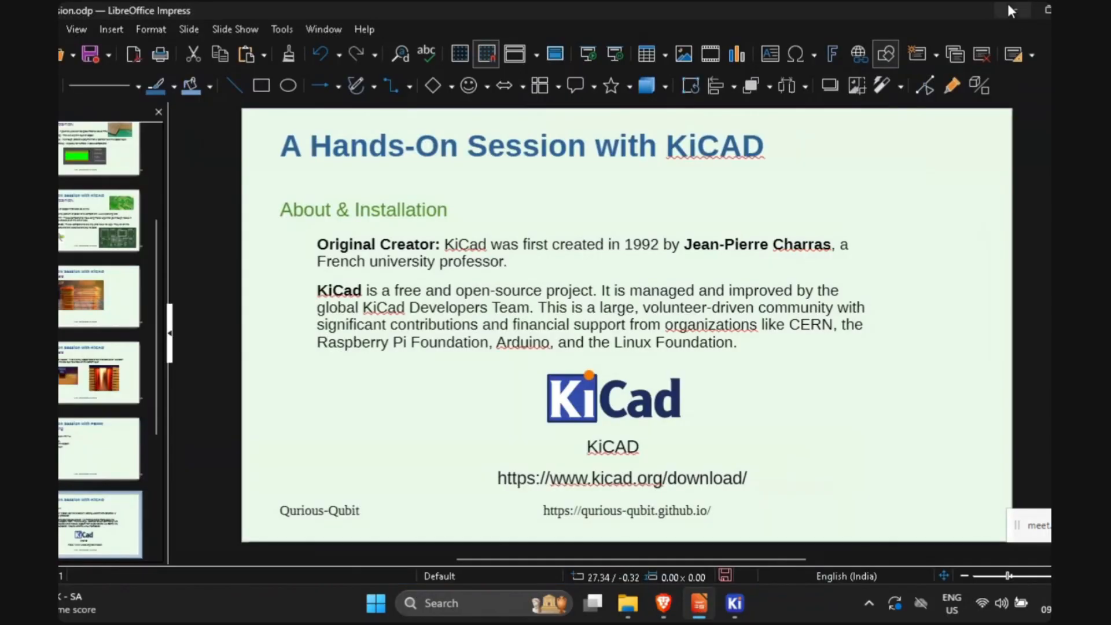
left_click(1010, 10)
left_click(1011, 11)
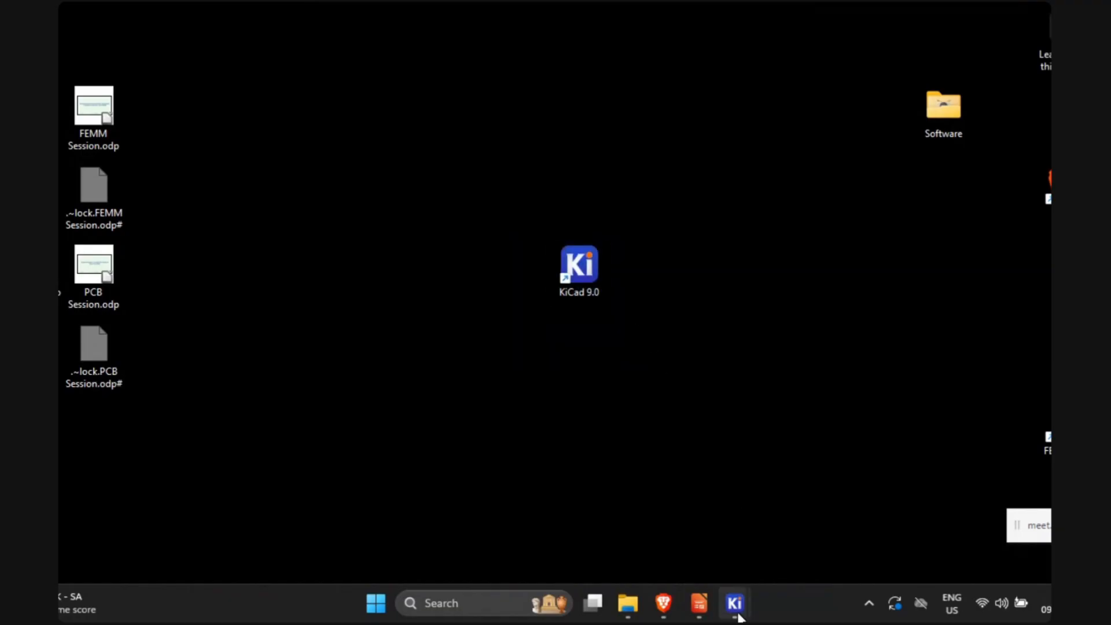
mouse_move(735, 604)
left_click(718, 465)
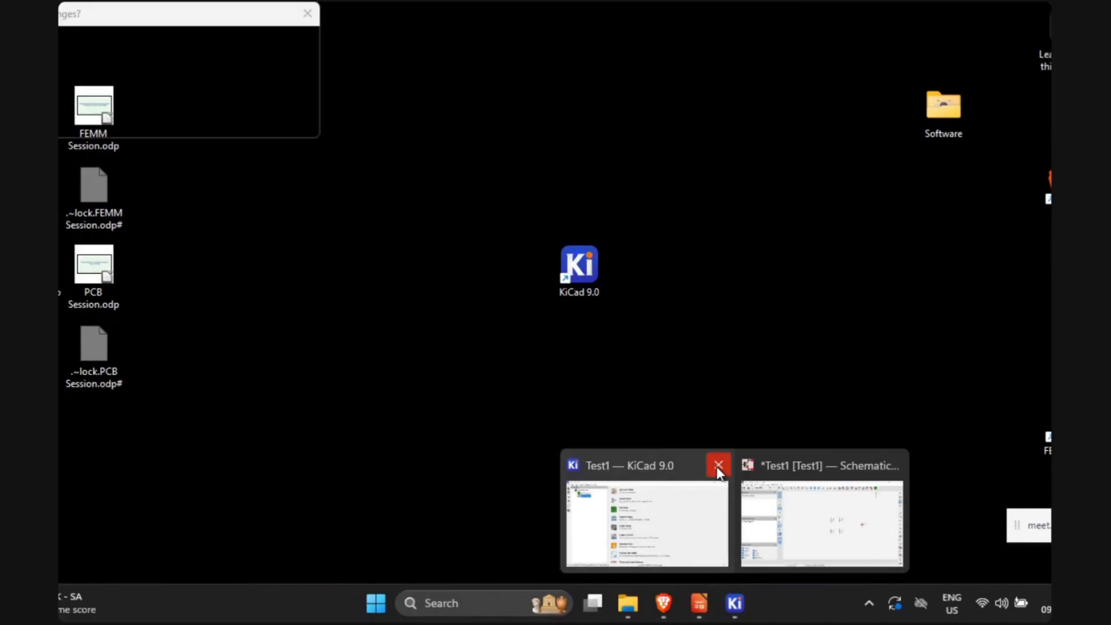
left_click(243, 122)
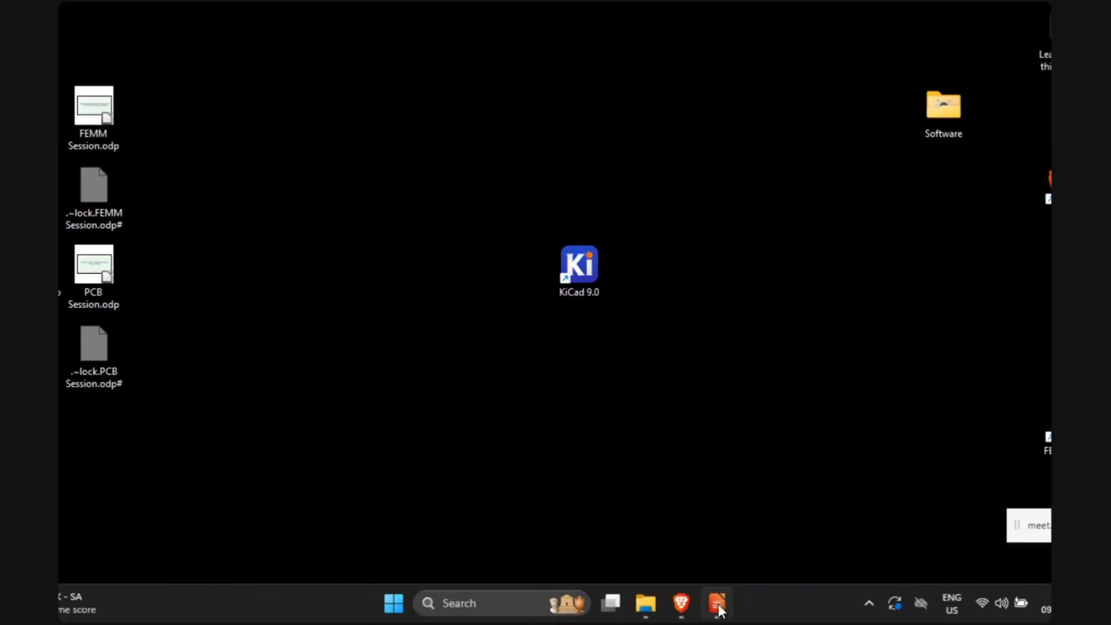
Step: Refresh the desktop and launch KiCad 9.0
right_click(625, 67)
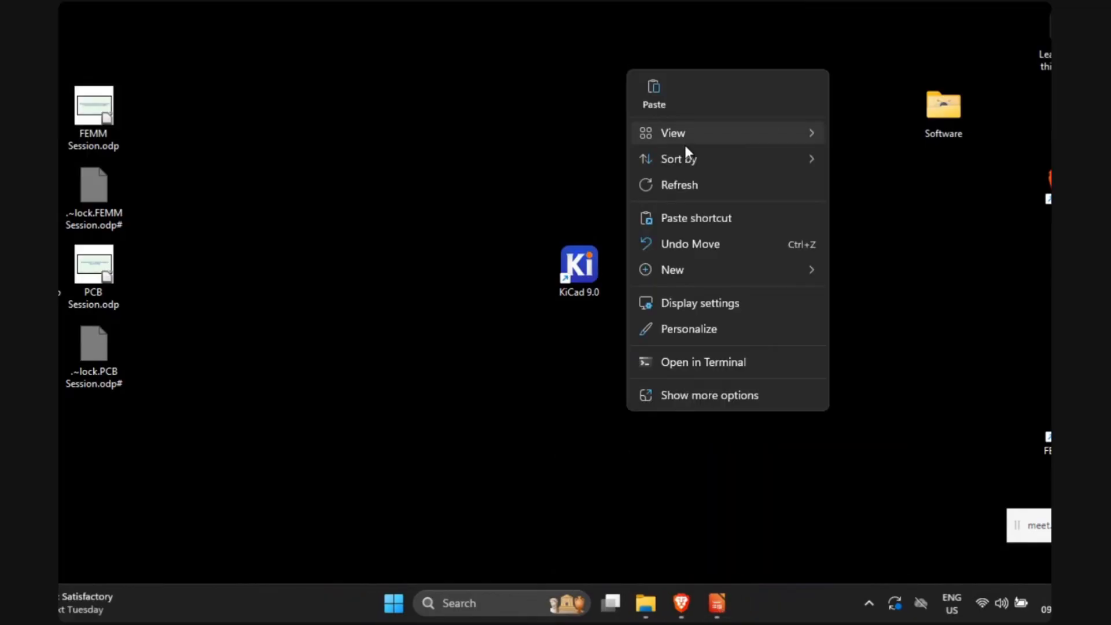
left_click(686, 177)
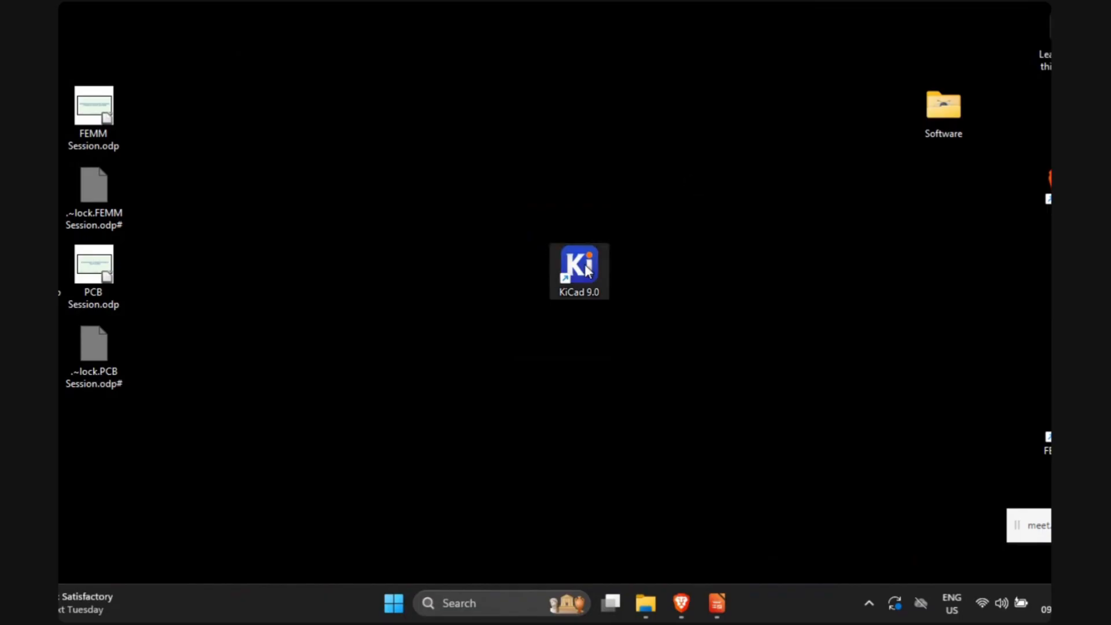
double_click(585, 269)
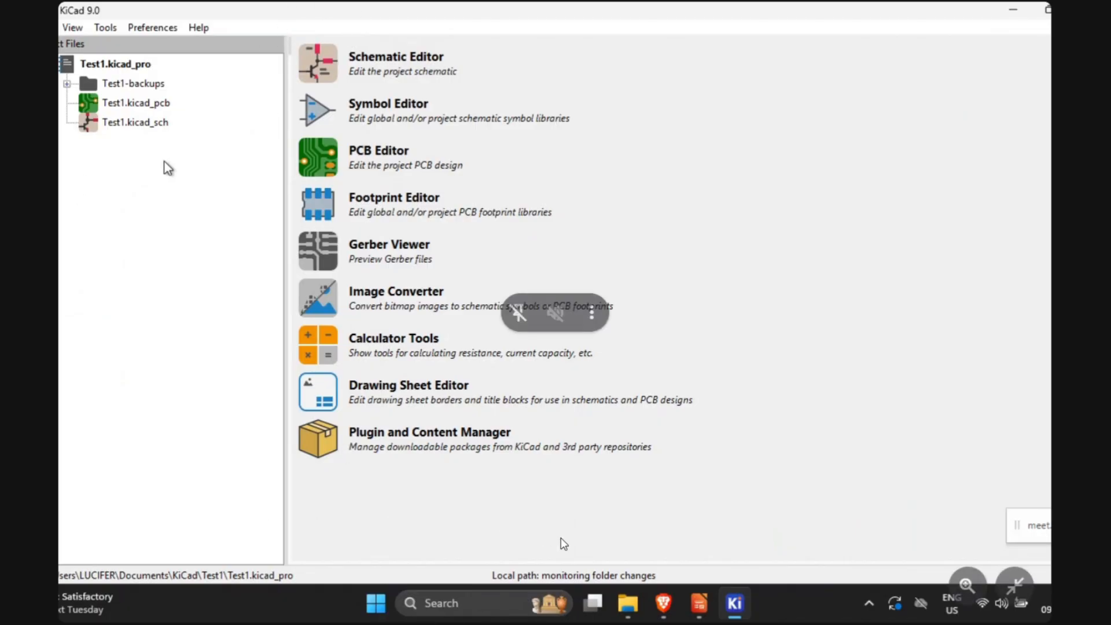
left_click(1006, 584)
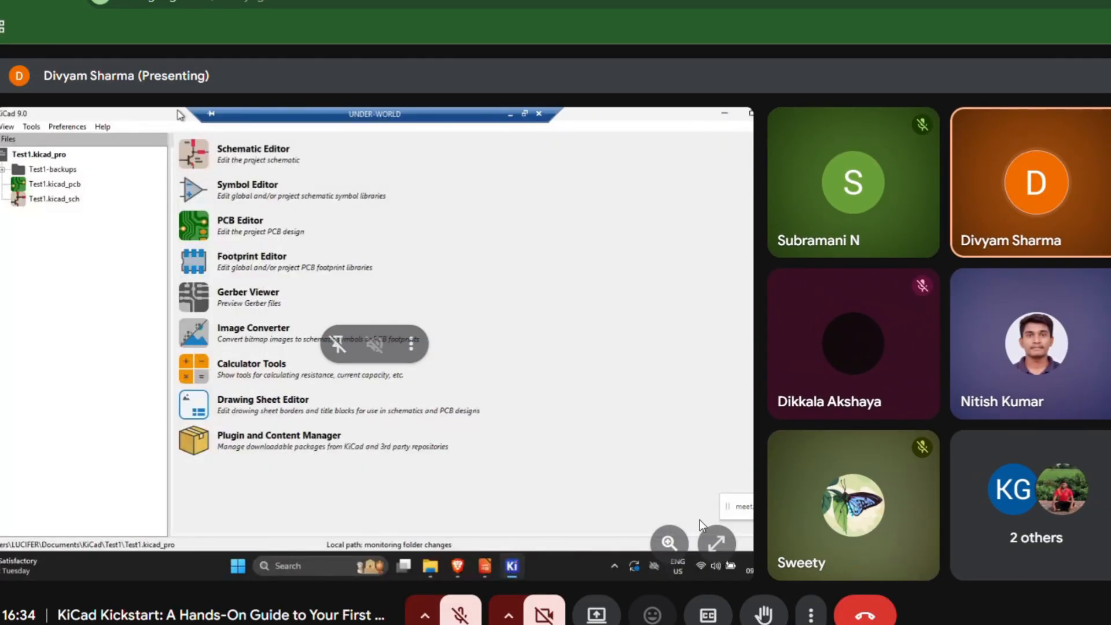
left_click(717, 542)
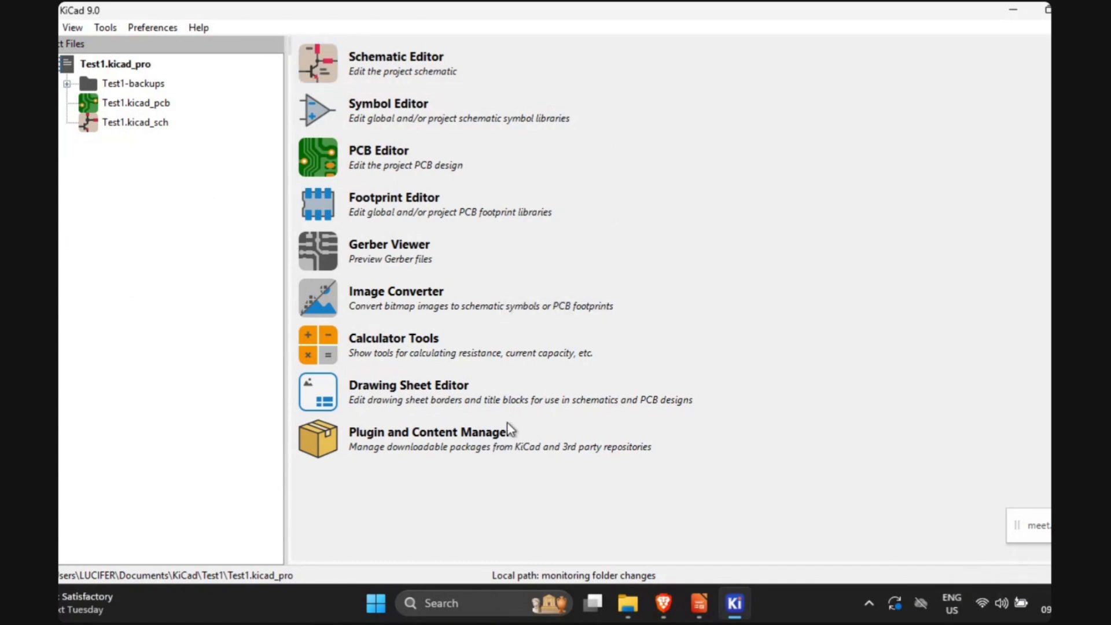
Step: Switch to the LibreOffice Impress presentation and show the PCB MODELLING slide
left_click(691, 600)
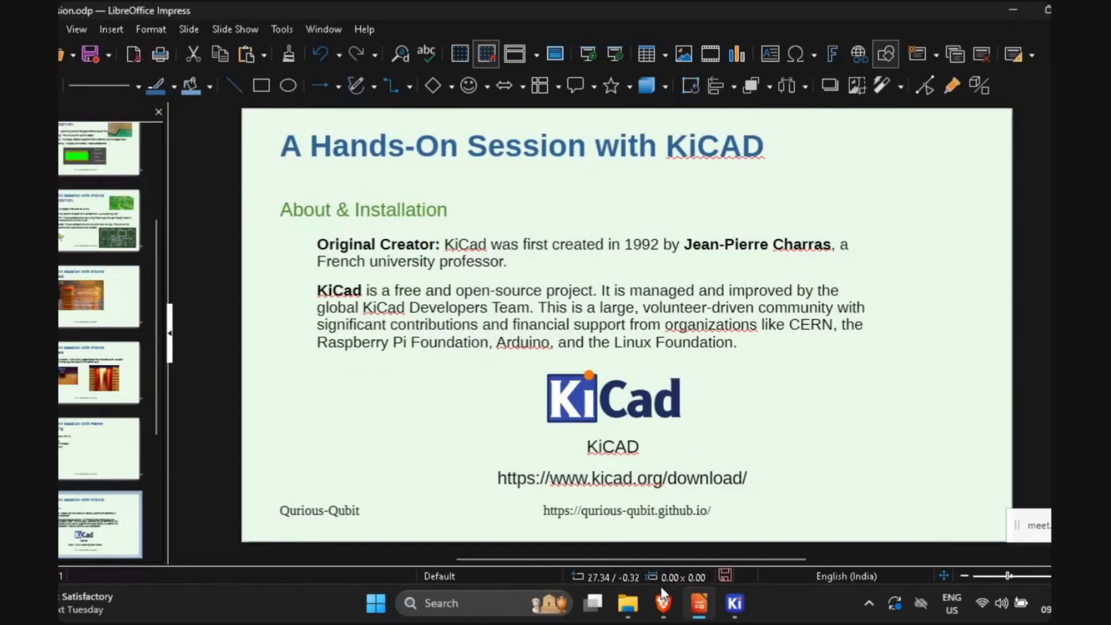
scroll(75, 350, "down", 3)
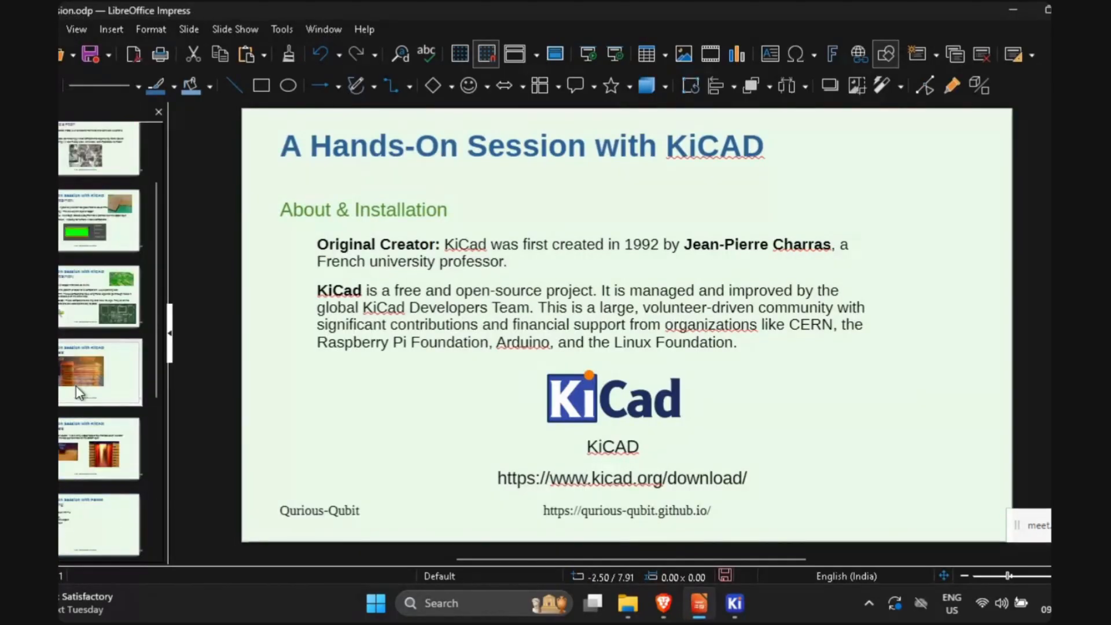
left_click(86, 373)
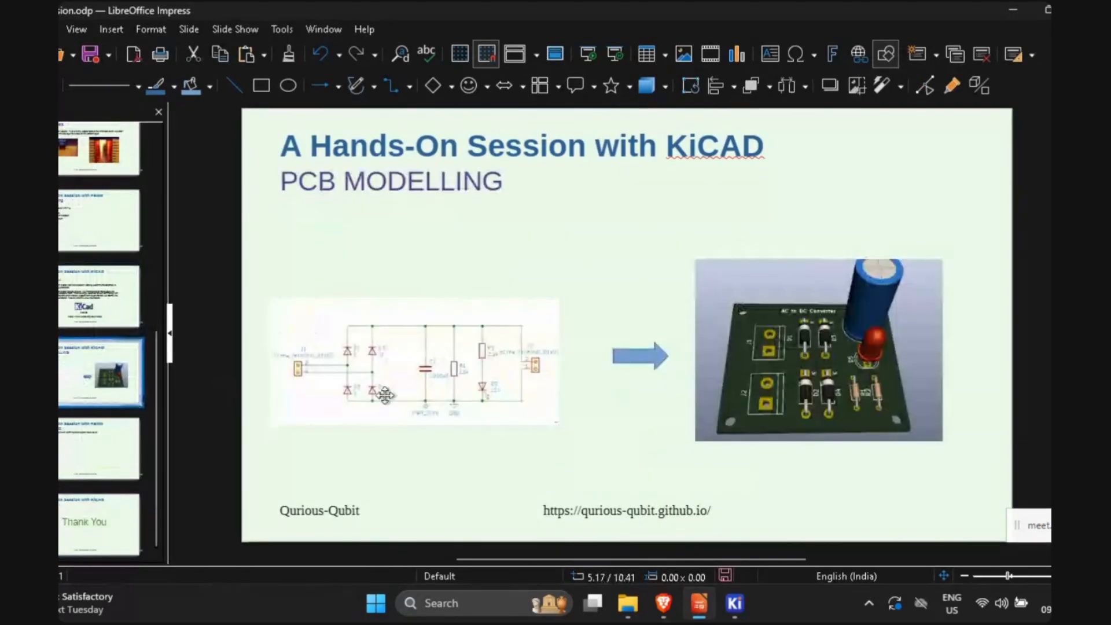
Step: Examine the AC to DC converter circuit diagram on the PCB MODELLING slide, from terminal J1 to terminal J2
scroll(488, 398, "up", 1)
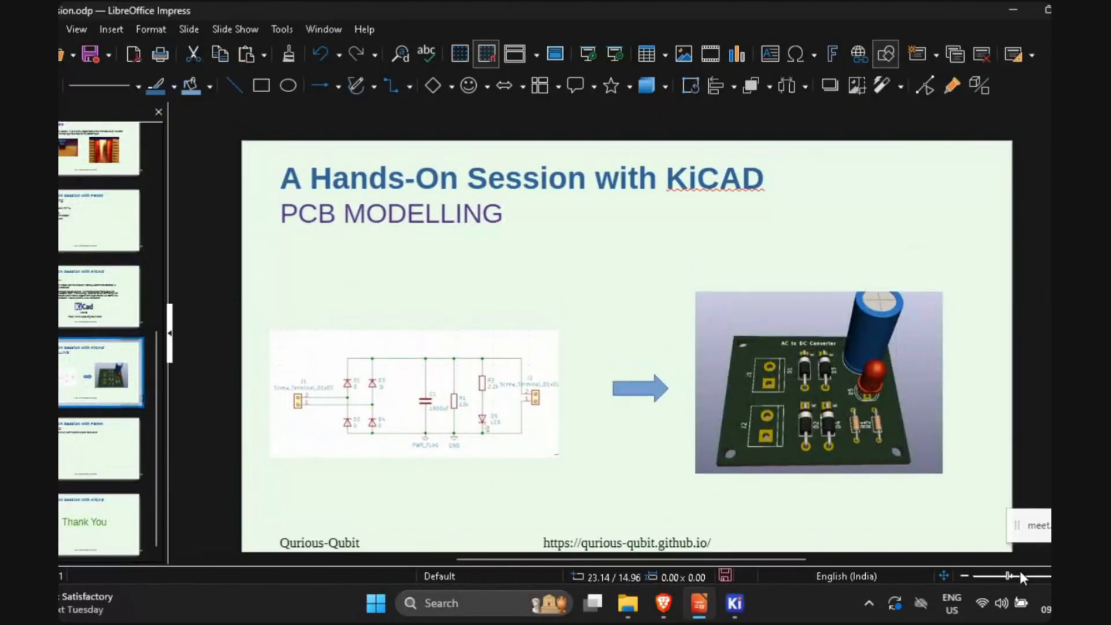
scroll(630, 370, "up", 10, "ctrl")
scroll(713, 393, "down", 4)
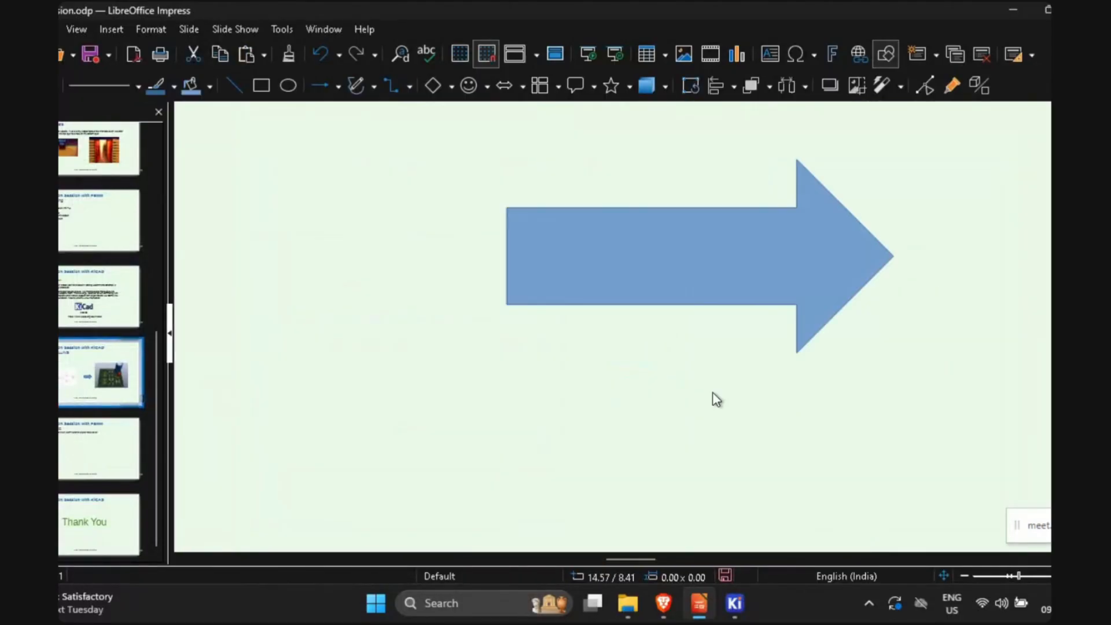
left_click_drag(1005, 575, 1017, 574)
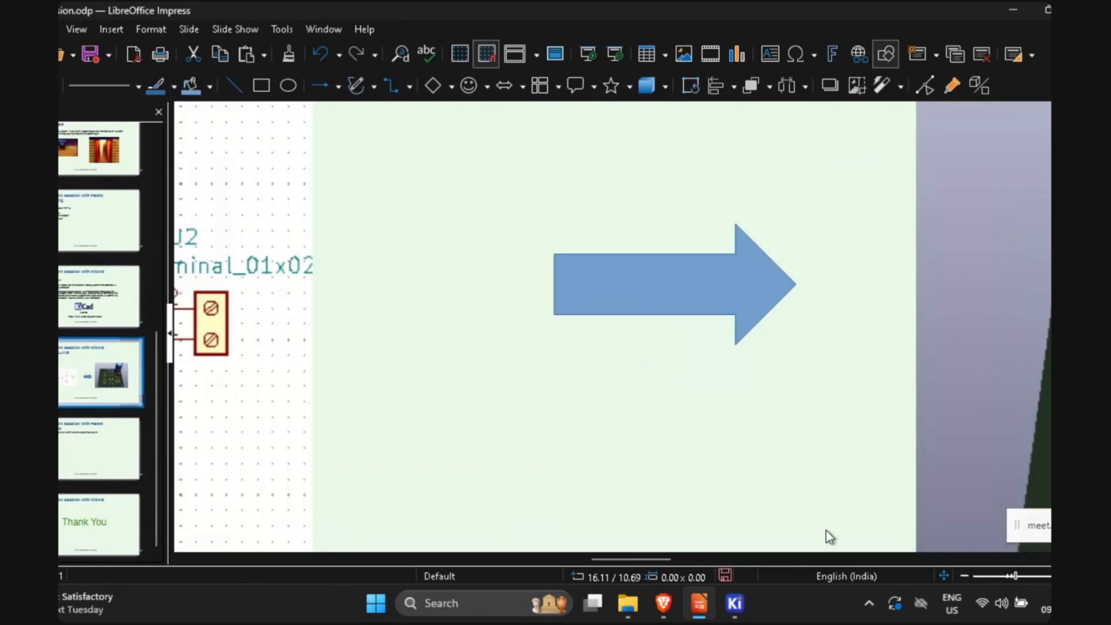
left_click_drag(637, 553, 545, 555)
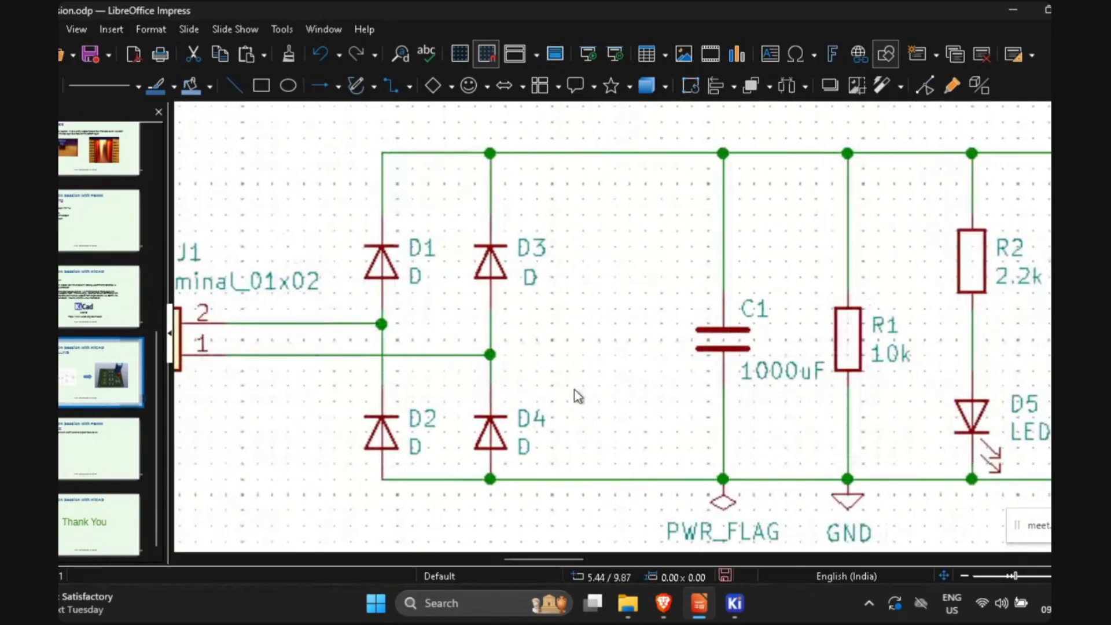
scroll(576, 395, "down", 2, "ctrl")
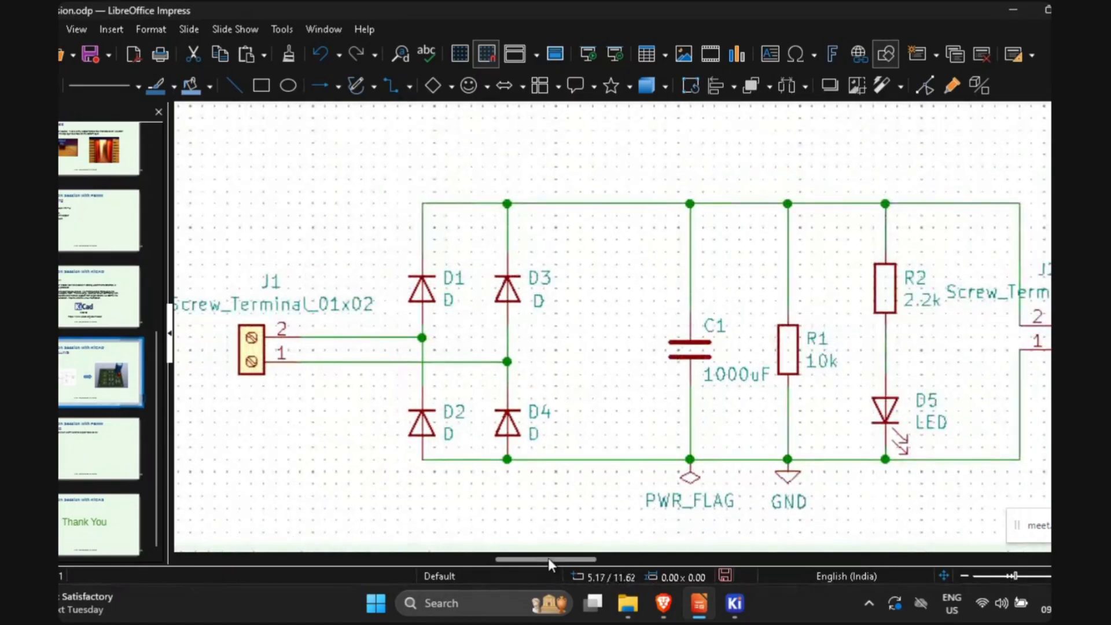
left_click_drag(547, 558, 558, 558)
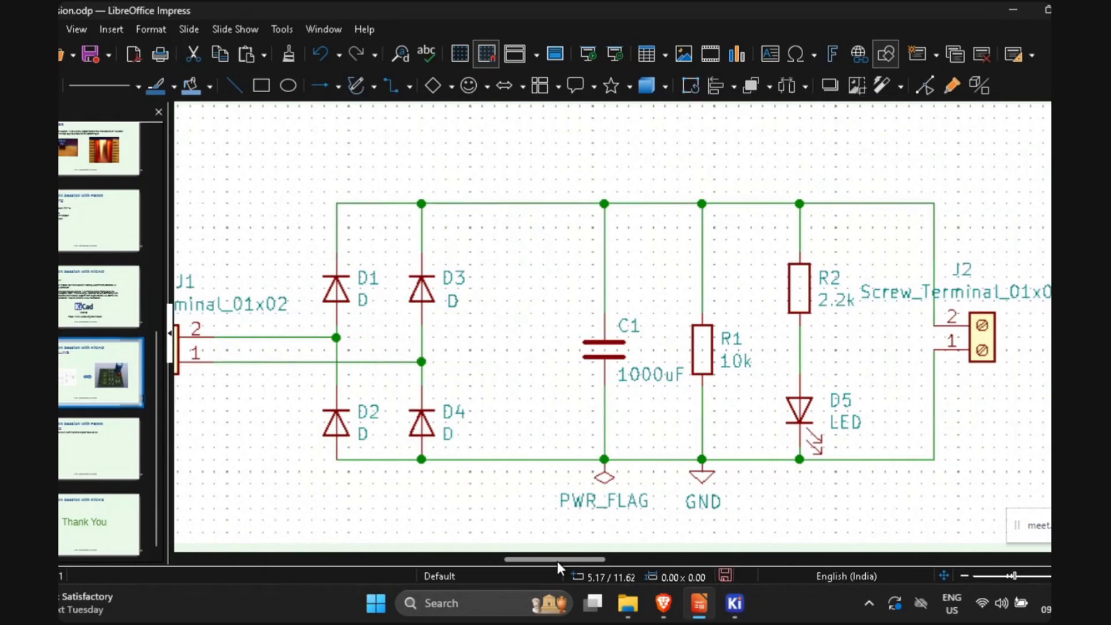
mouse_move(557, 561)
left_mouse_down()
mouse_move(578, 562)
mouse_move(534, 560)
mouse_move(556, 557)
left_mouse_up()
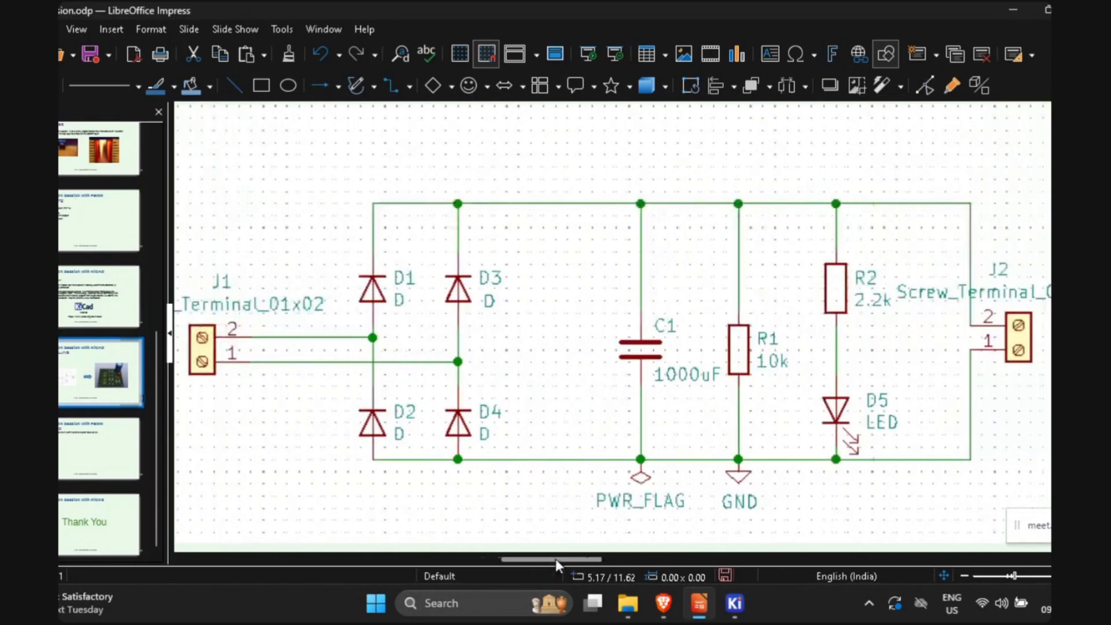
Step: Switch to KiCad, dismiss the Create New Project dialog without saving, and shift the project window so its full menu is in view
left_click(734, 605)
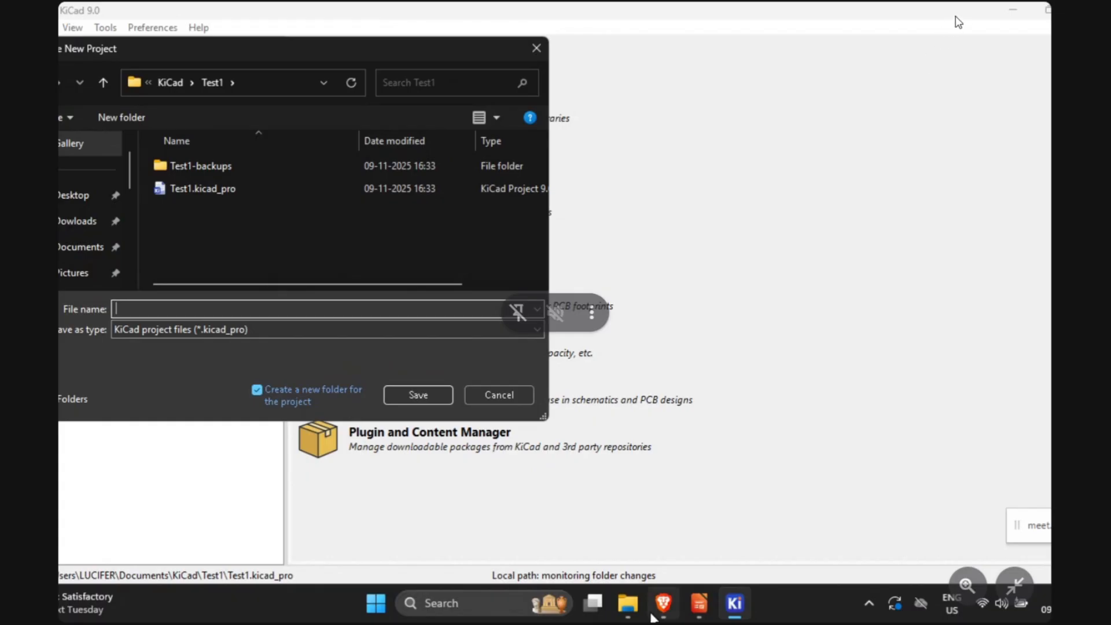
left_click(651, 613)
left_click(651, 613)
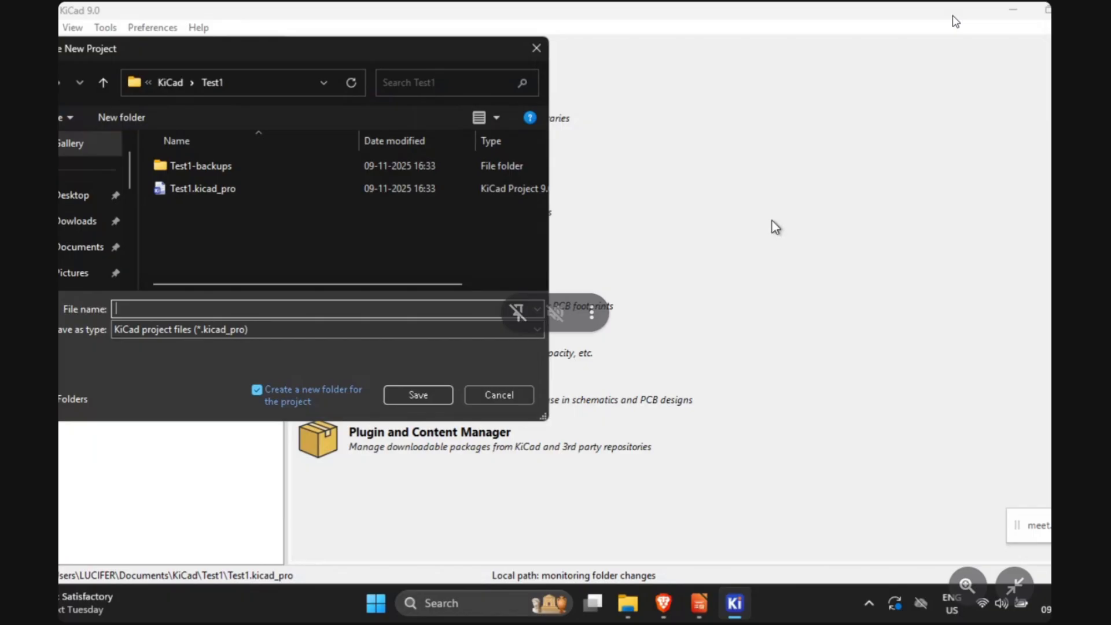
left_click(536, 48)
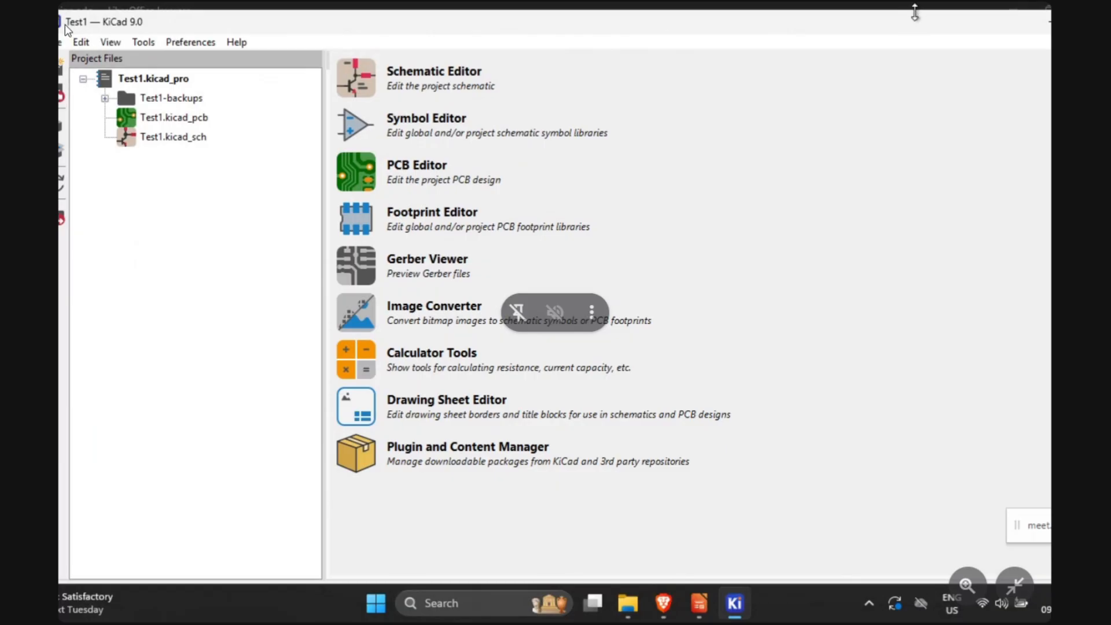
left_click_drag(915, 13, 915, 5)
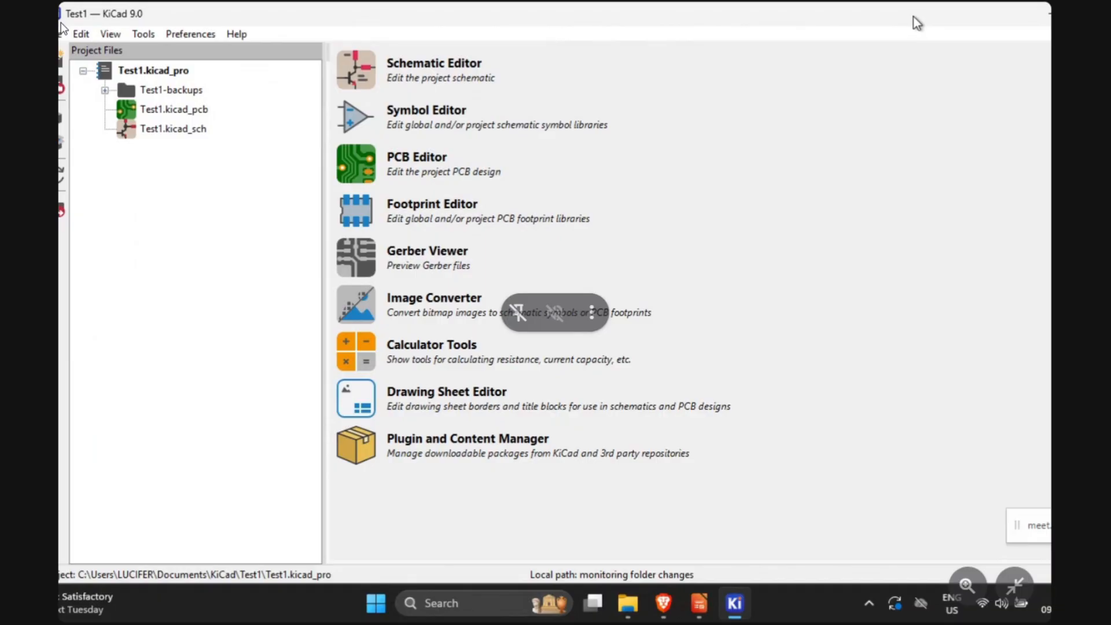
left_click_drag(912, 19, 936, 20)
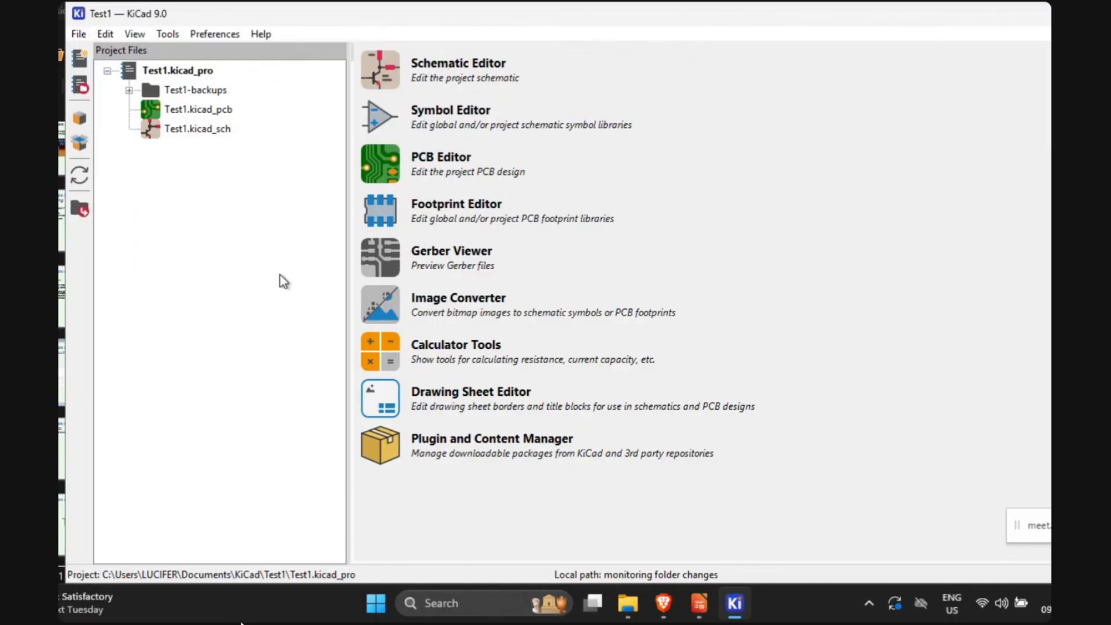
Step: Create a new project named ACtoDCConverter in its own folder inside the Test1 folder
left_click(79, 35)
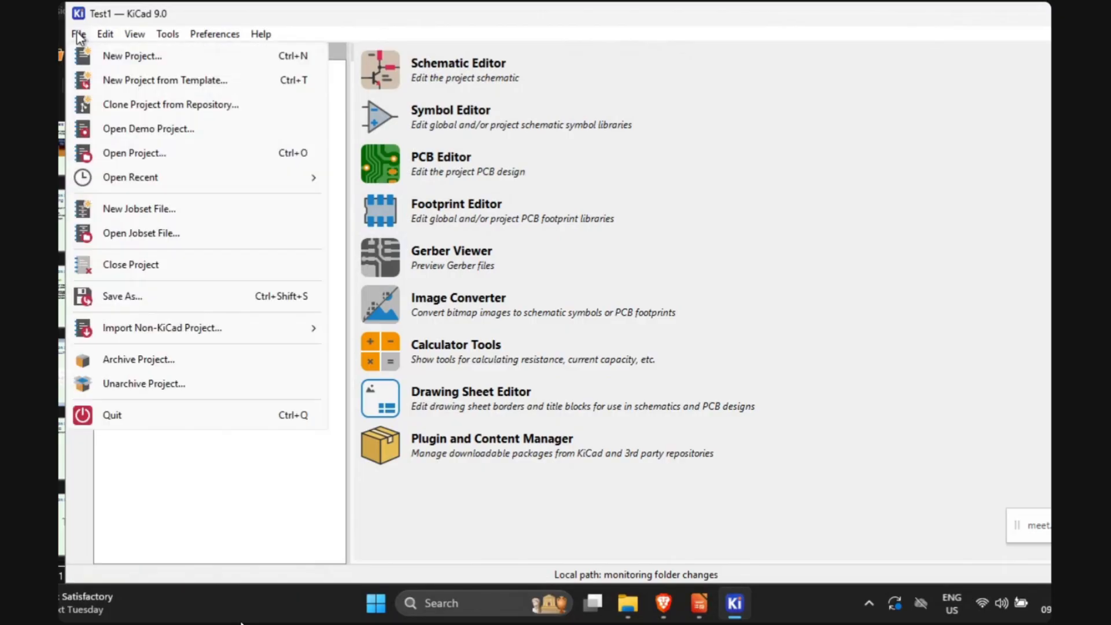
left_click(146, 59)
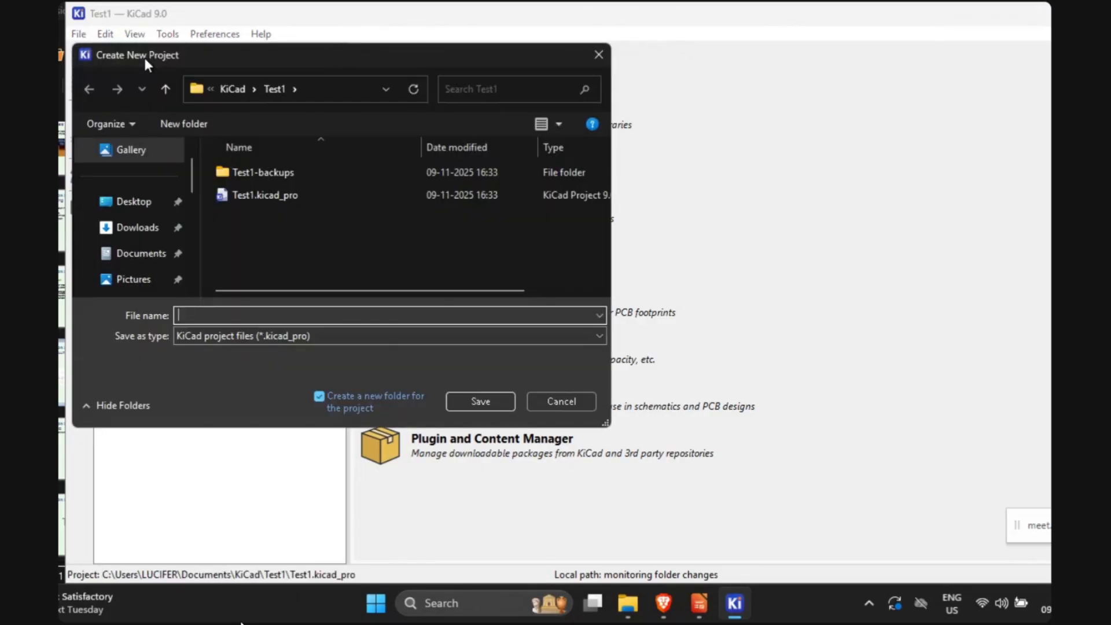
left_click_drag(270, 56, 352, 57)
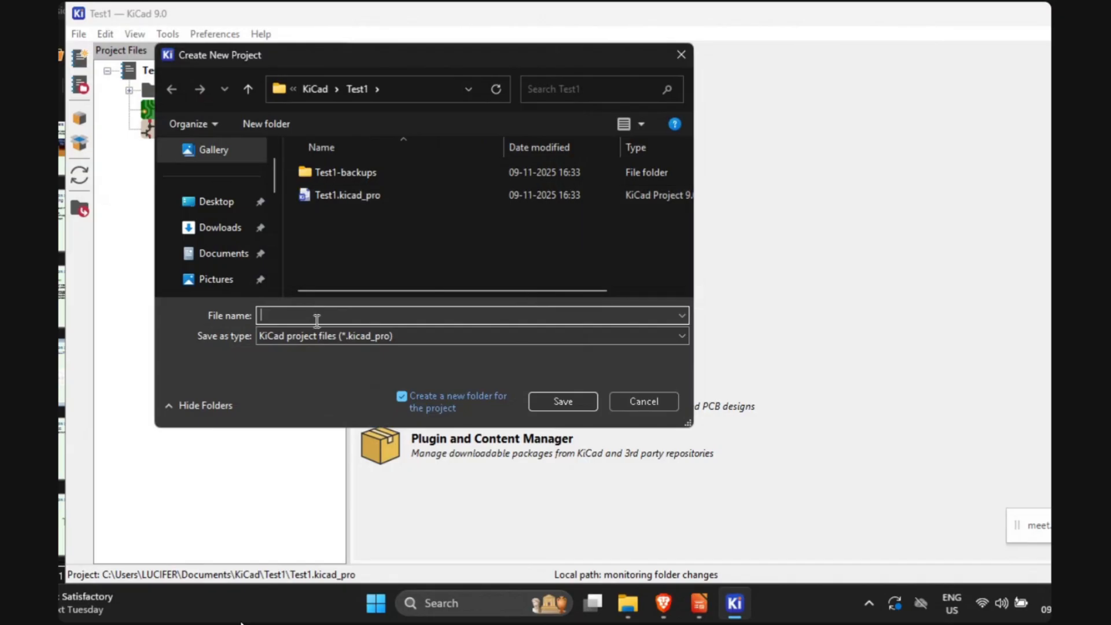
type("AC")
key("BackSpace")
type("toC")
key("Home")
key("Right")
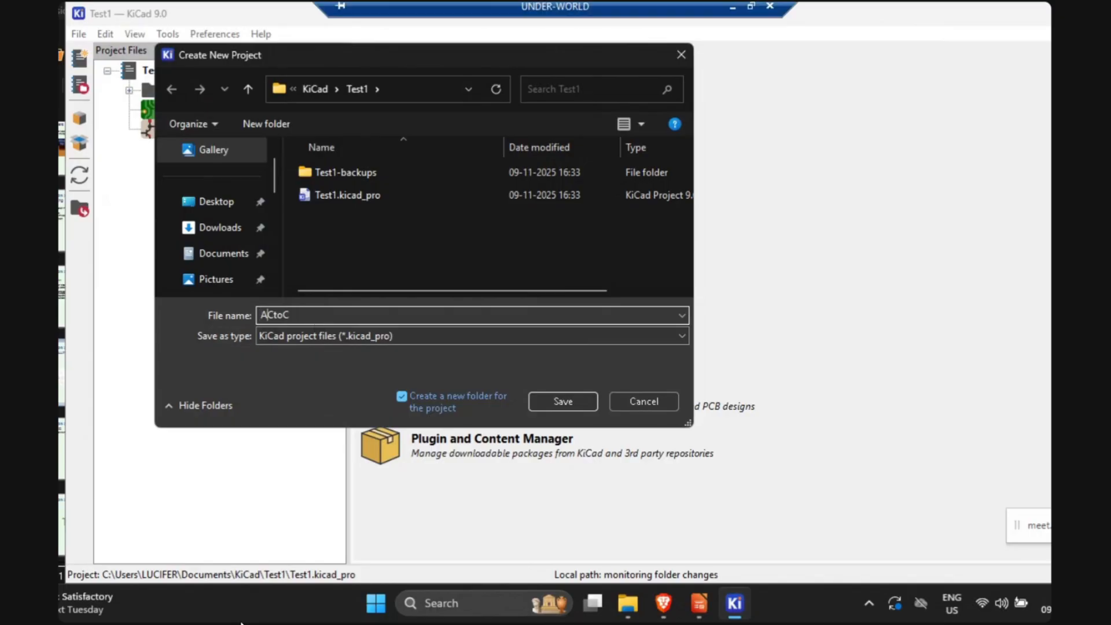
key("Right")
key("Right")
key("Right")
key("Right")
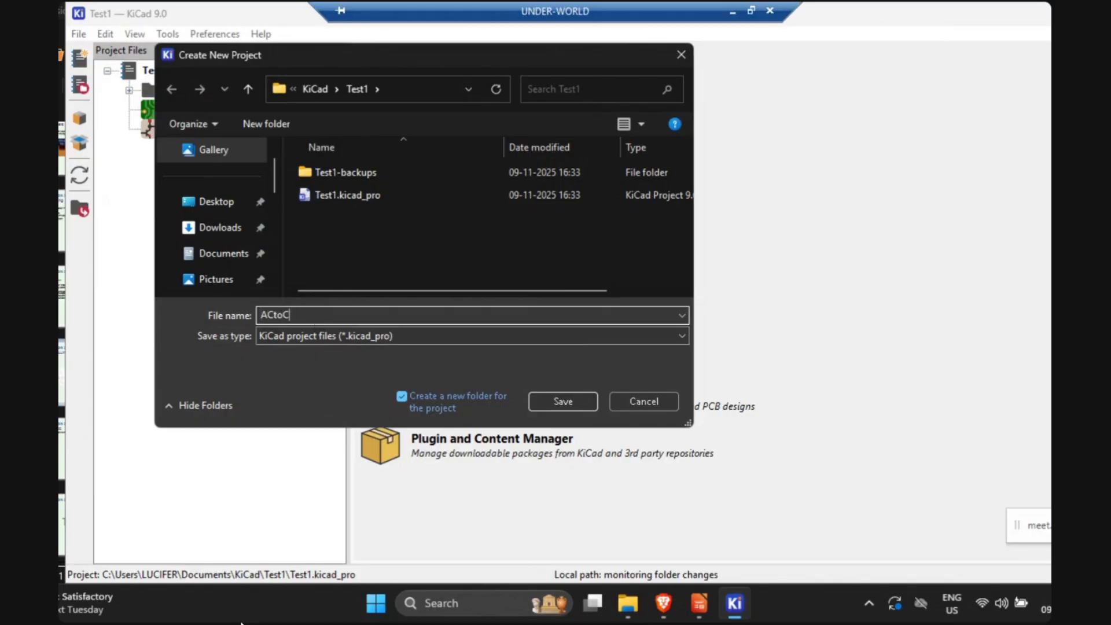
key("BackSpace")
type("DCConverter")
left_click(564, 405)
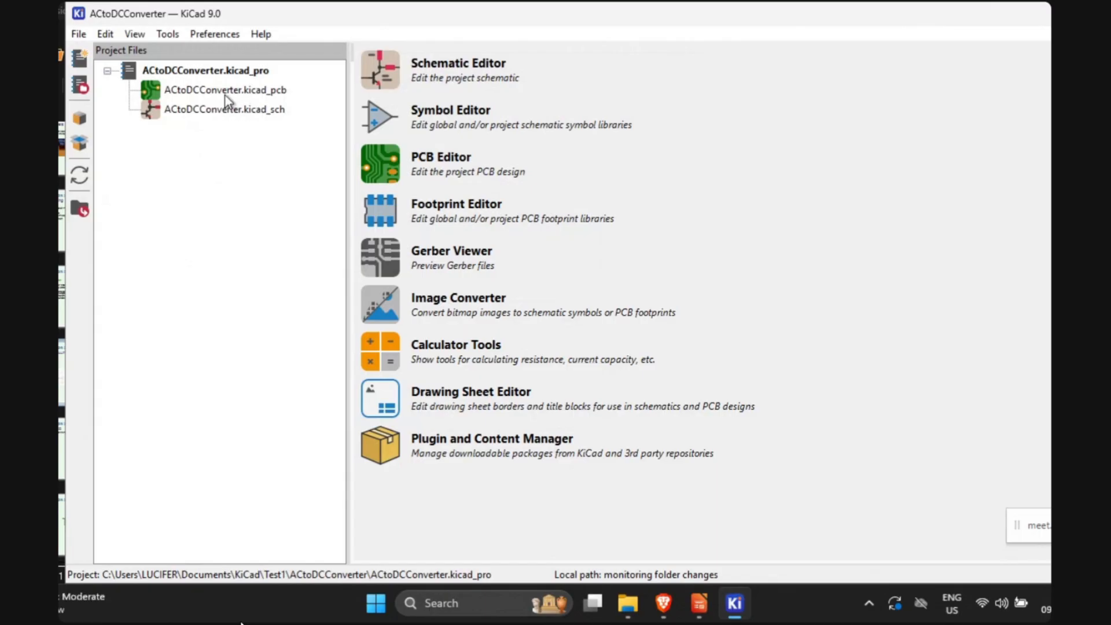
Step: Open the schematic file ACtoDCConverter.kicad_sch from the project files
left_click(211, 114)
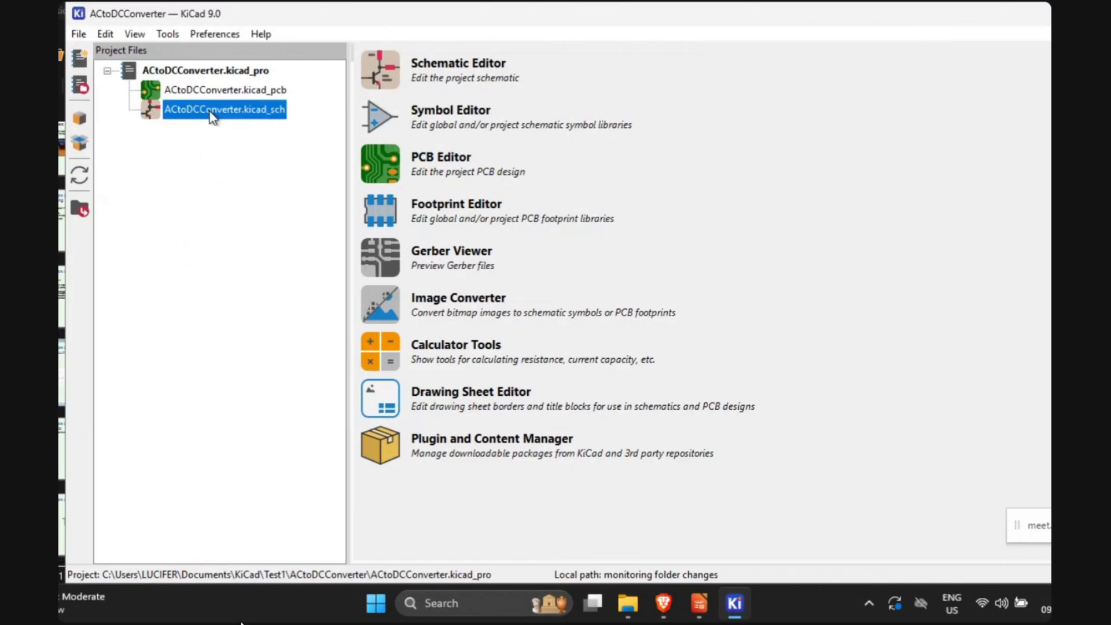
double_click(213, 113)
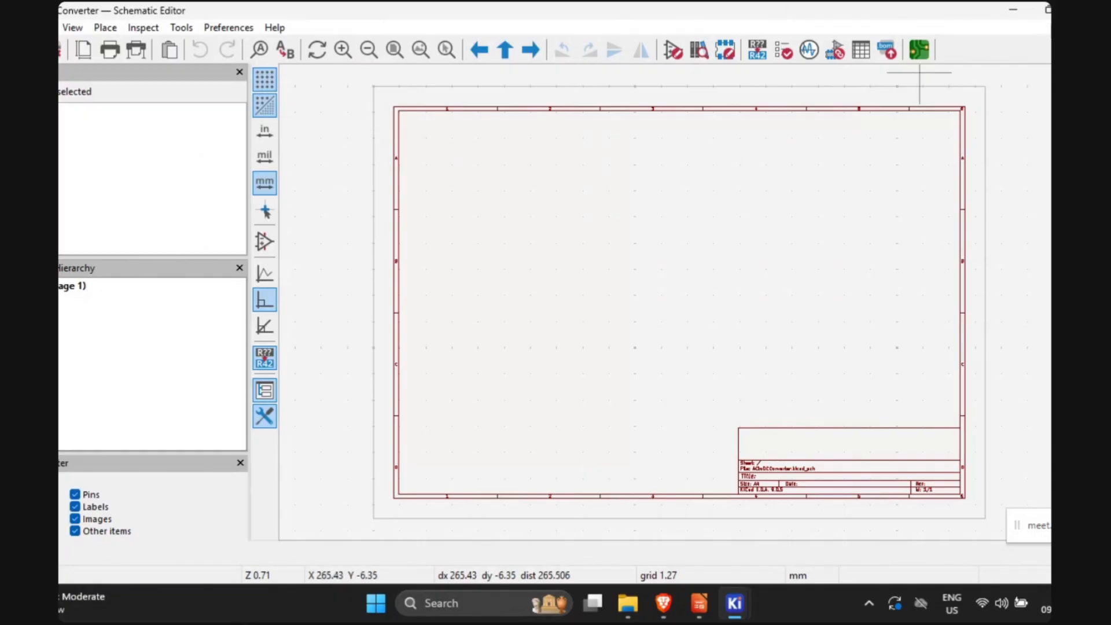
Step: Shift the Schematic Editor window so its whole menu is in view, and hide the Properties pane
left_click_drag(651, 8, 678, 17)
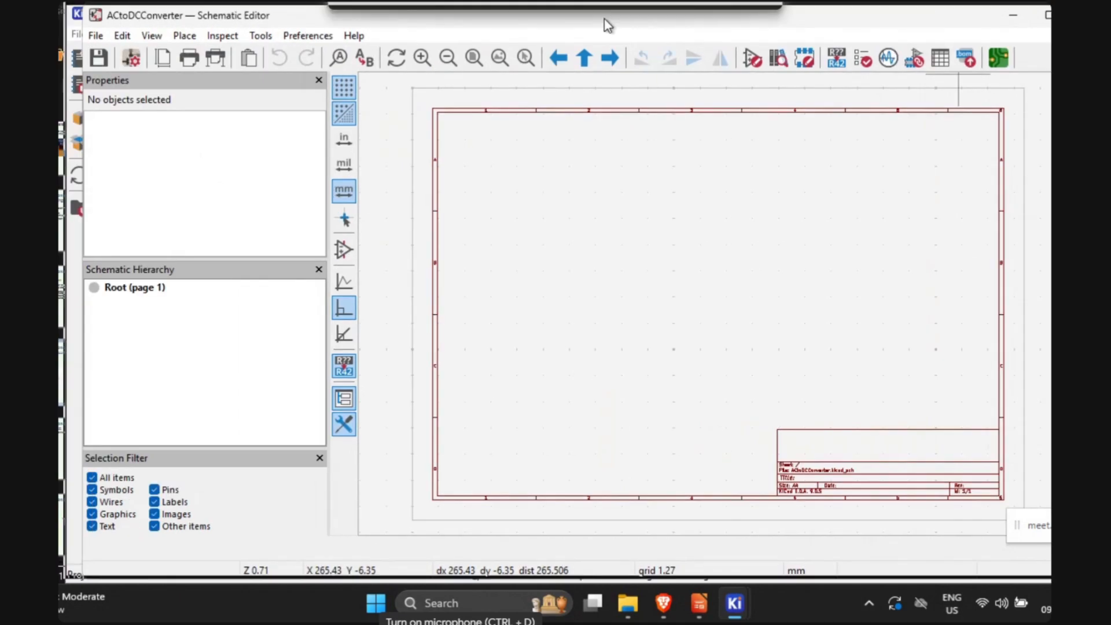
left_click_drag(608, 26, 612, 28)
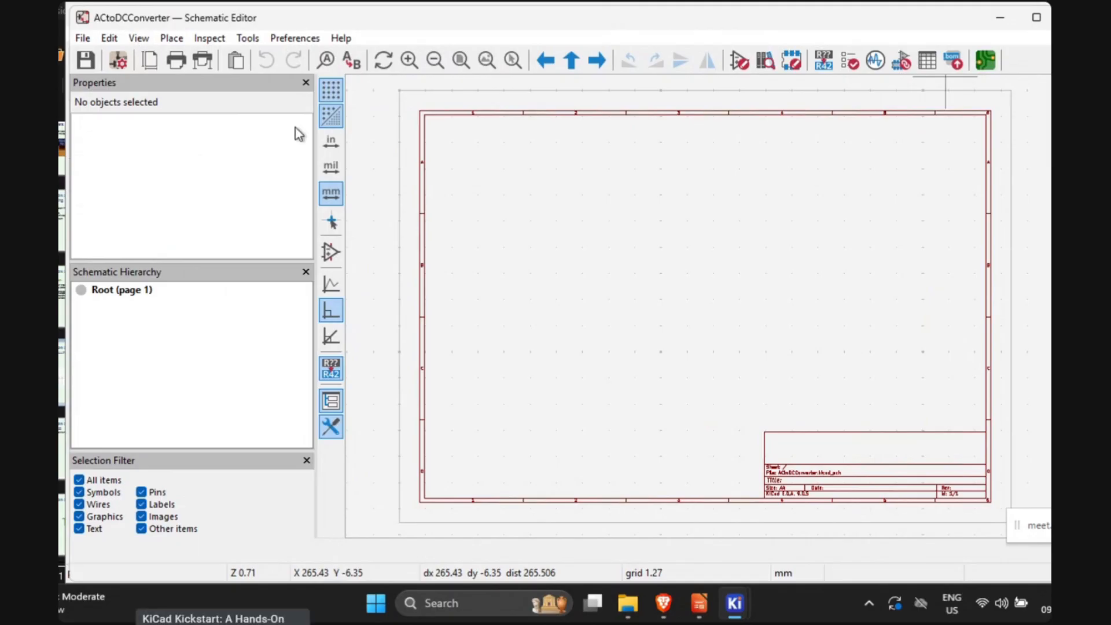
left_click(305, 82)
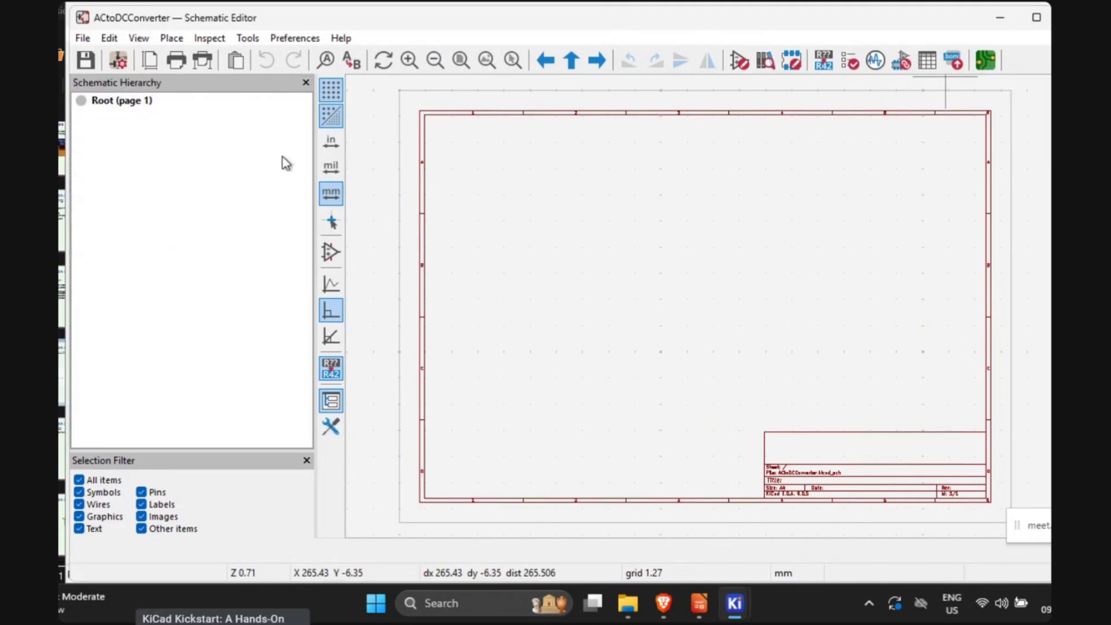
Step: Hide the Schematic Hierarchy and Selection Filter panes
left_click(306, 83)
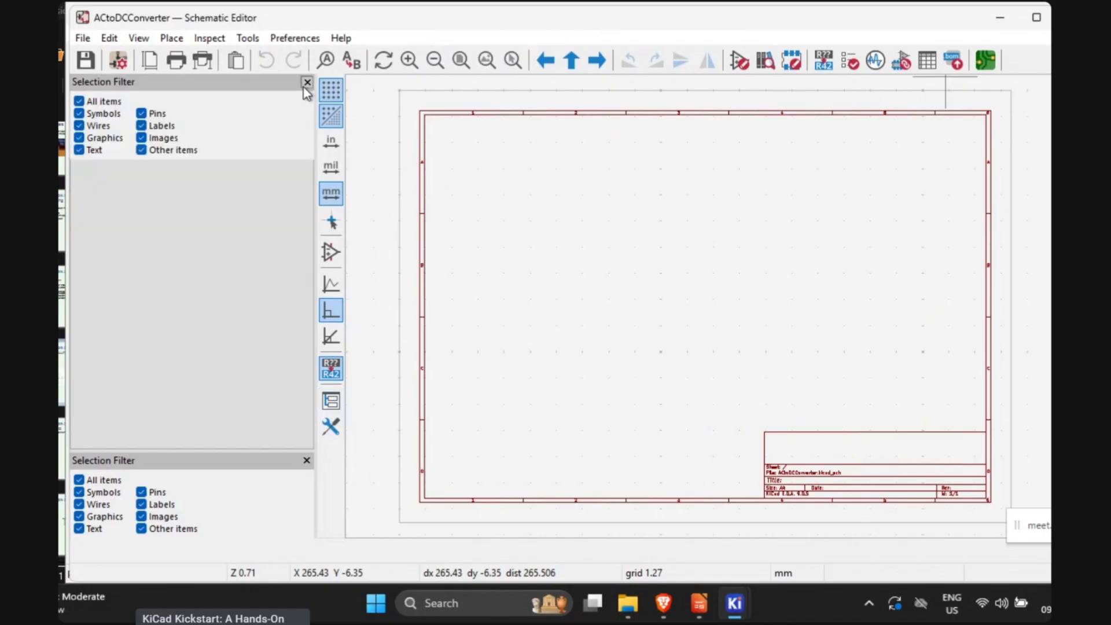
left_click(306, 82)
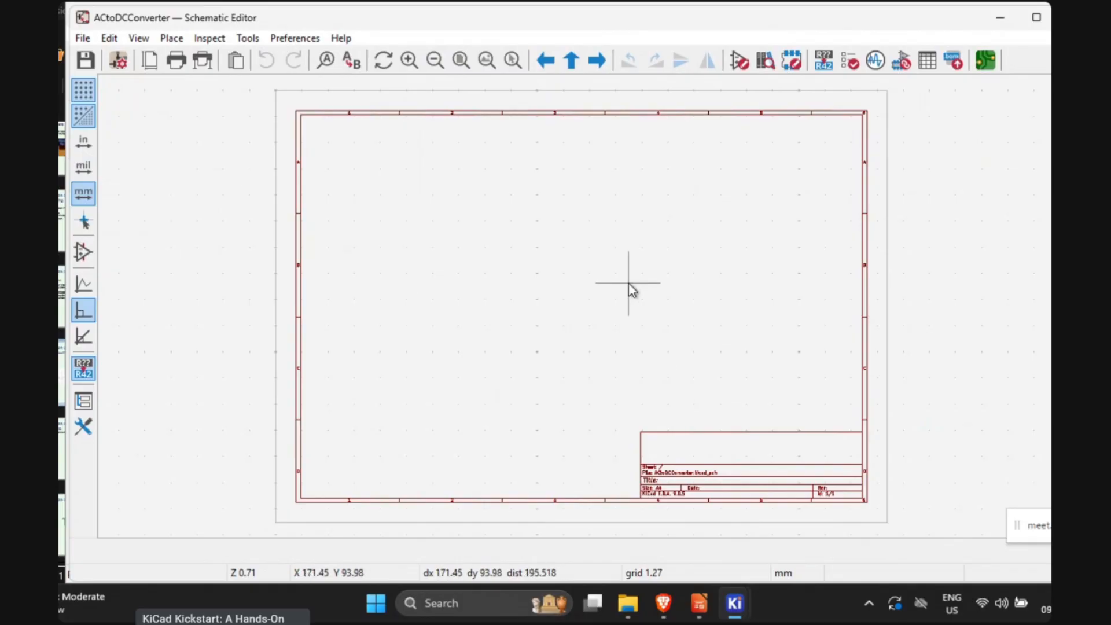
mouse_move(629, 289)
middle_mouse_down()
mouse_move(592, 287)
mouse_move(612, 292)
middle_mouse_up()
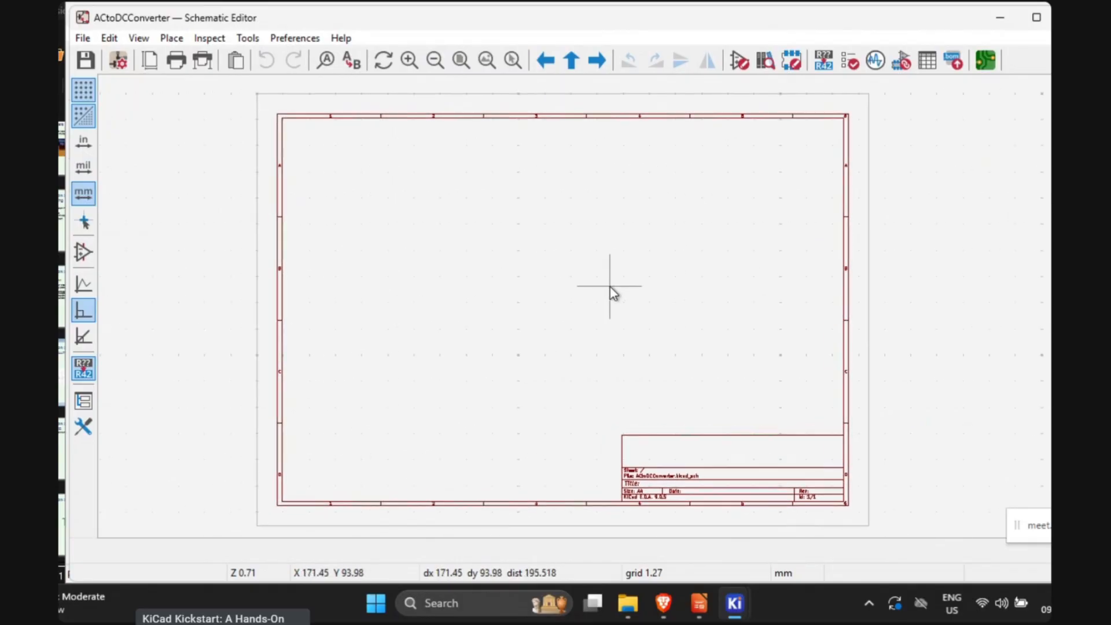
middle_click_drag(513, 248, 531, 269)
mouse_move(617, 263)
middle_mouse_down()
mouse_move(561, 258)
mouse_move(624, 256)
middle_mouse_up()
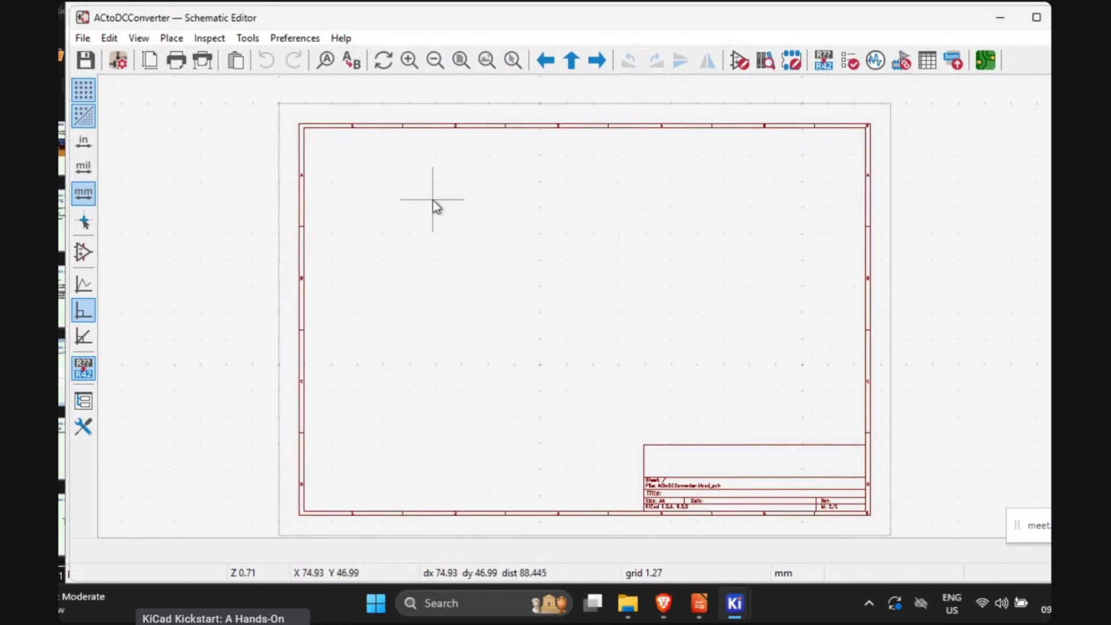
left_click_drag(446, 226, 592, 259)
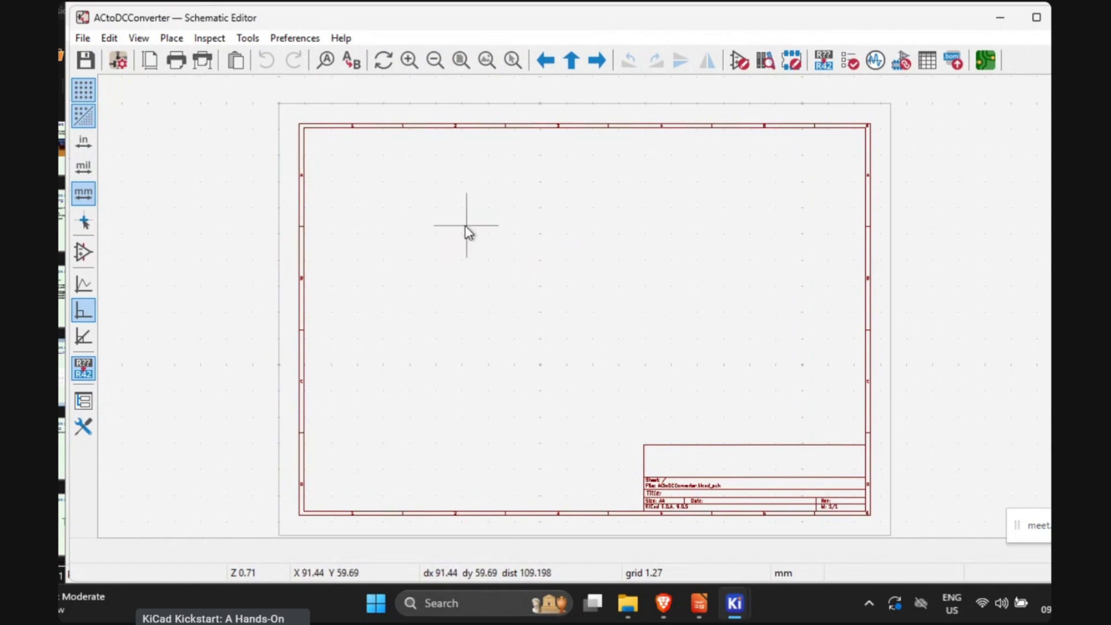
left_click_drag(466, 227, 582, 281)
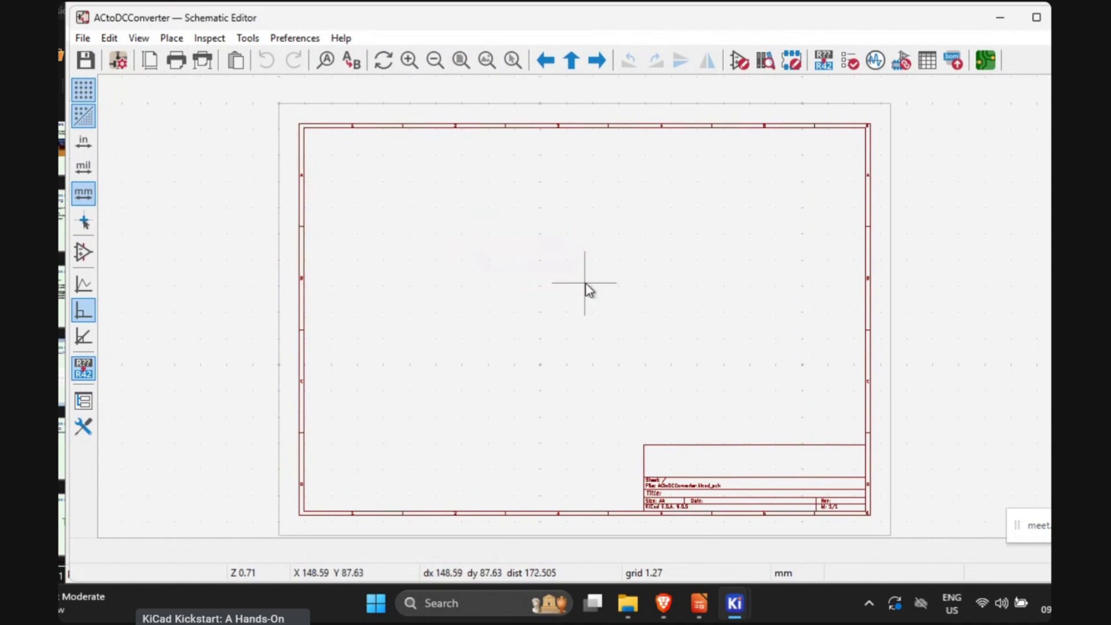
mouse_move(585, 286)
middle_mouse_down()
mouse_move(561, 288)
mouse_move(590, 290)
mouse_move(579, 245)
mouse_move(598, 281)
middle_mouse_up()
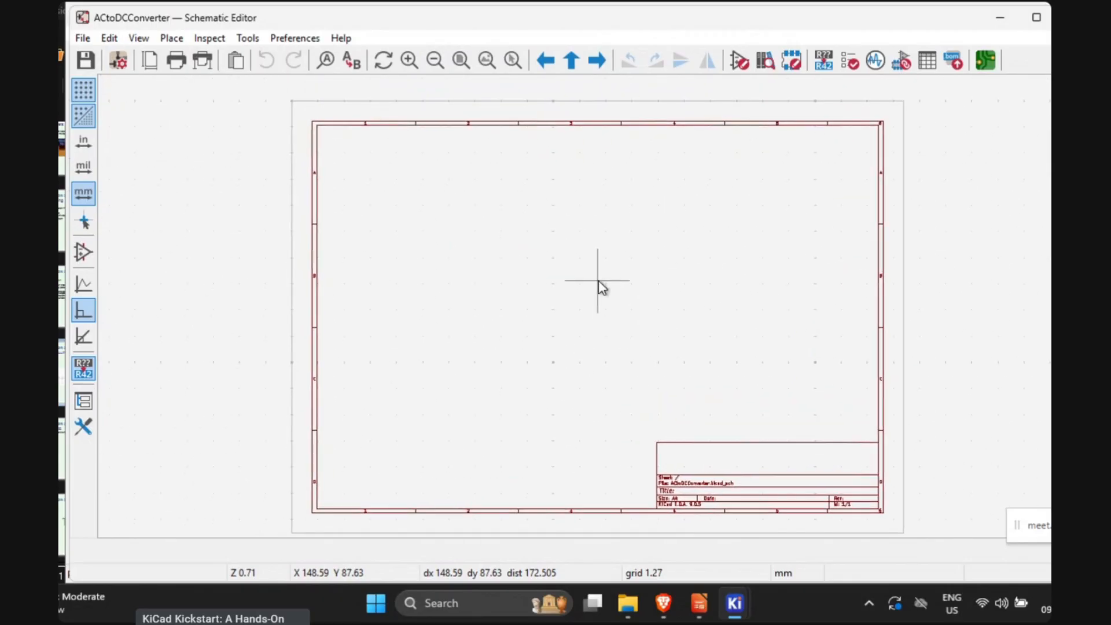
scroll(600, 284, "up", 3)
scroll(582, 307, "down", 3)
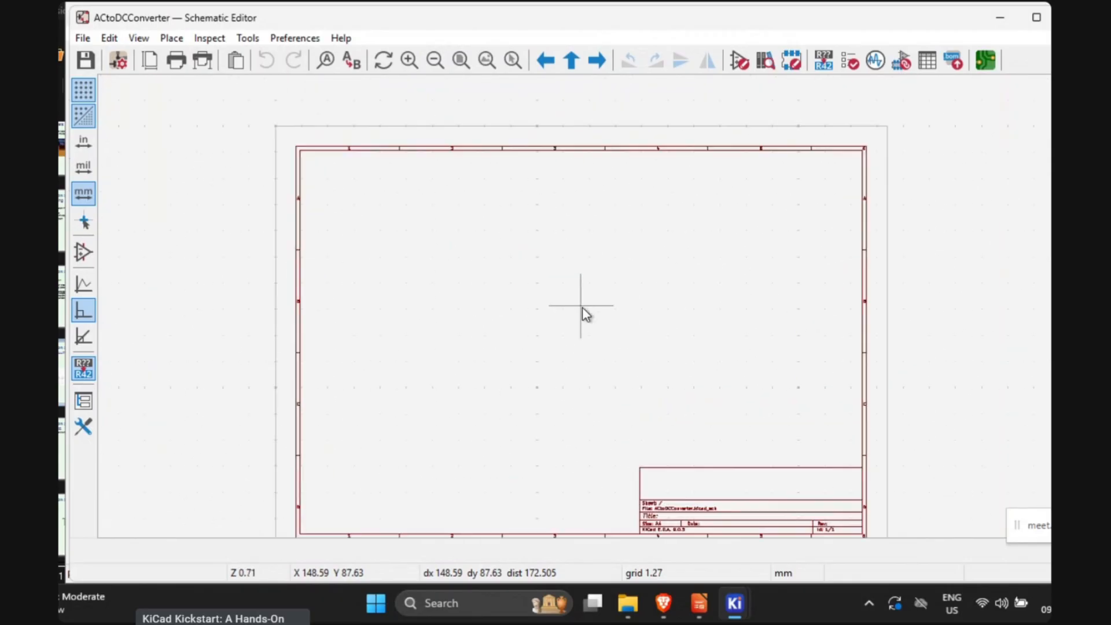
middle_click_drag(584, 347, 595, 330)
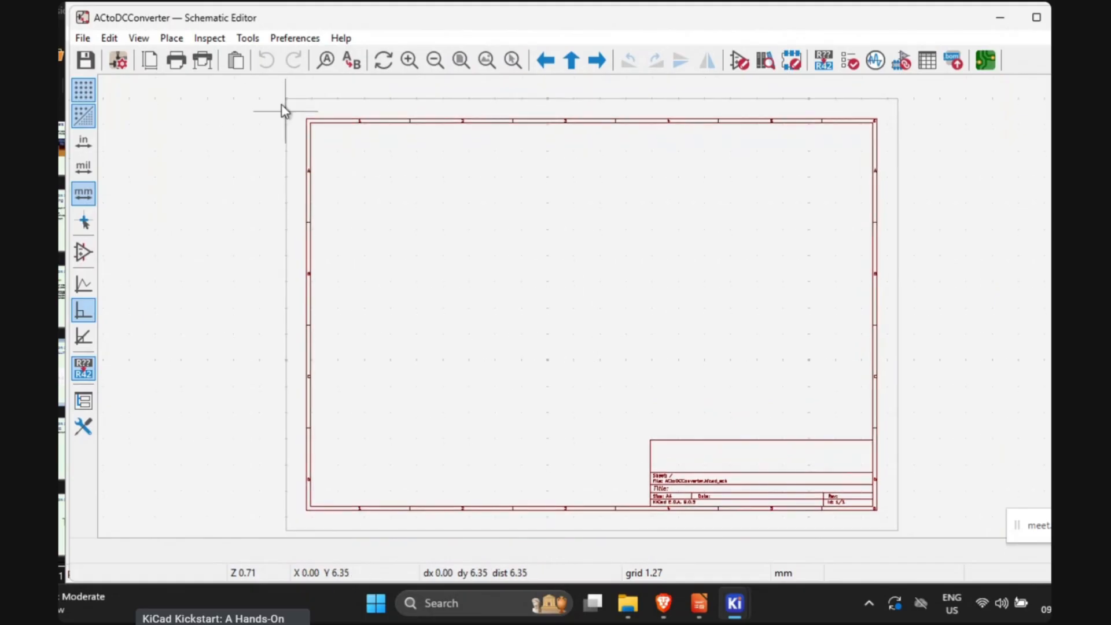
Step: Look over the page settings, close them without changes, and examine the title block on the sheet
left_click(83, 39)
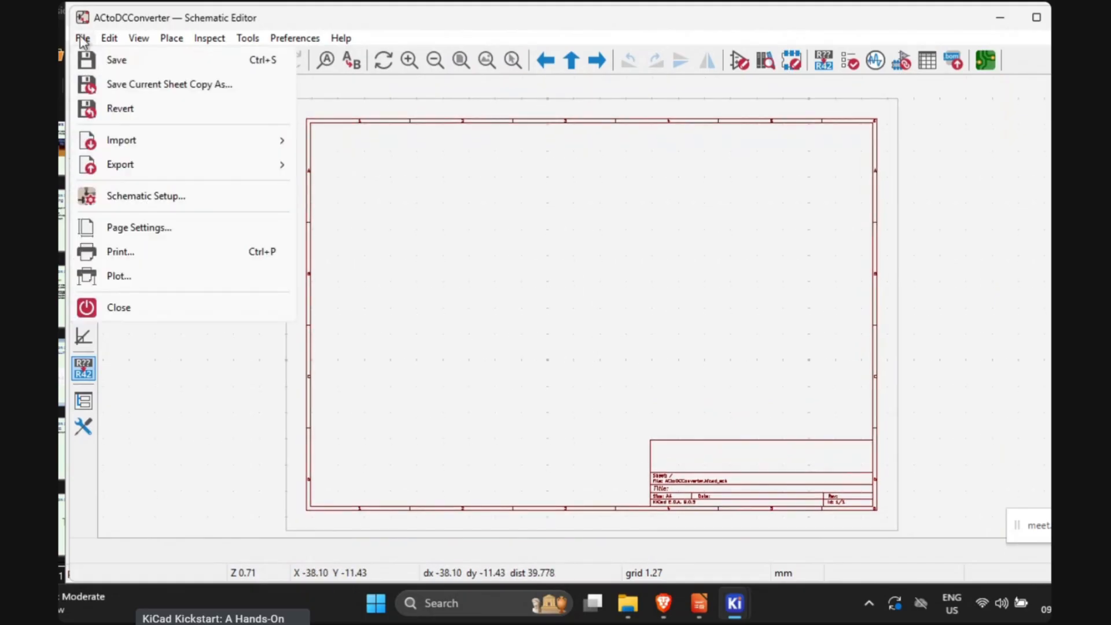
left_click(182, 229)
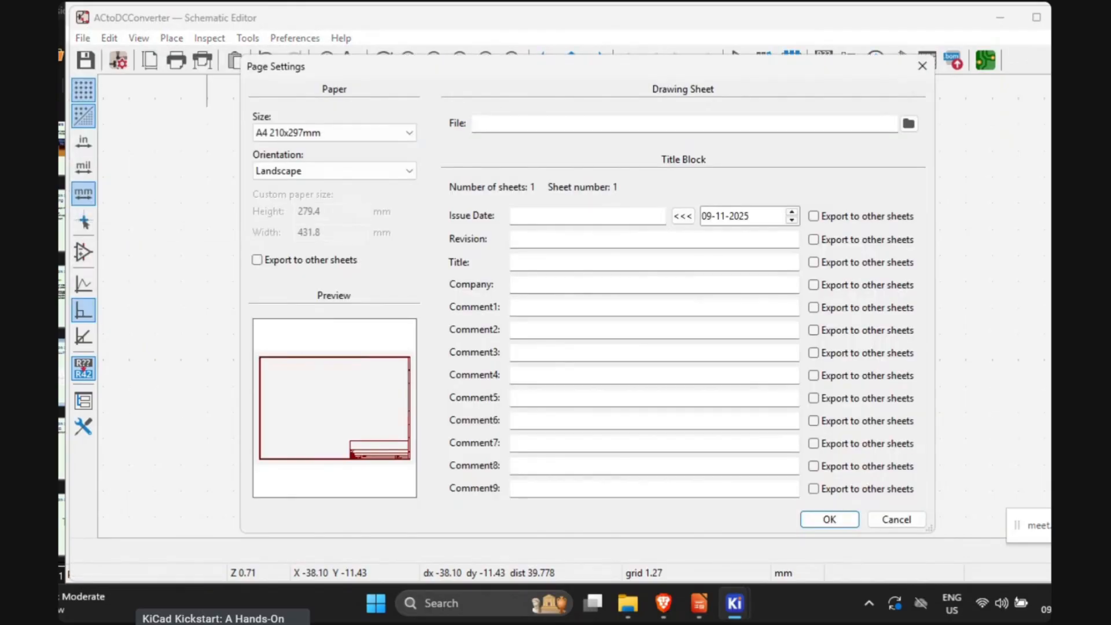
left_click(922, 66)
scroll(781, 409, "up", 3)
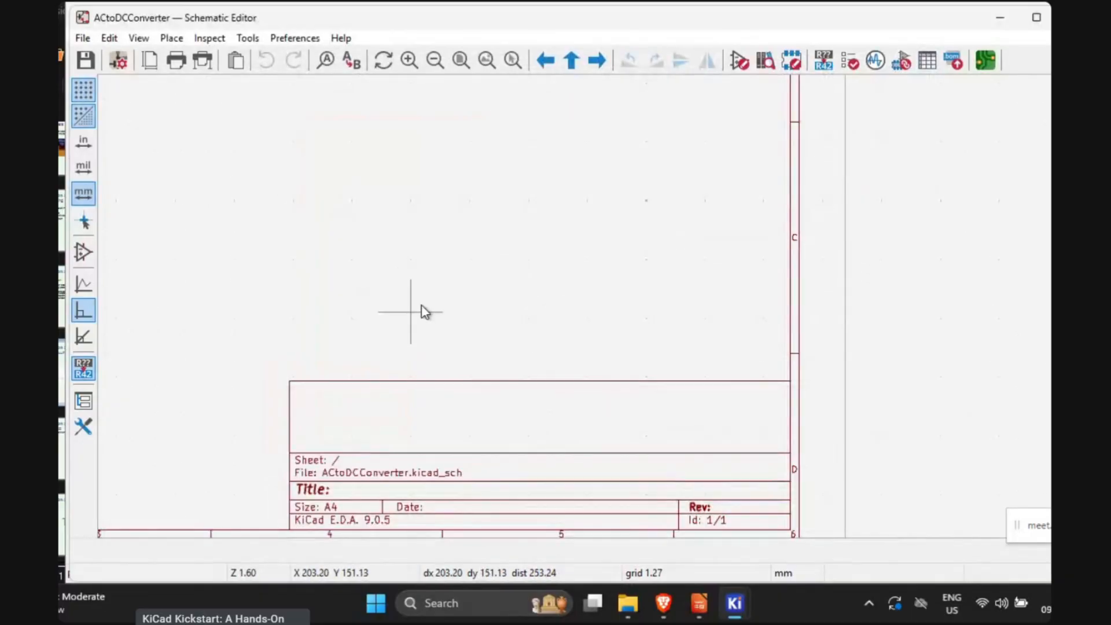
middle_click_drag(421, 312, 491, 232)
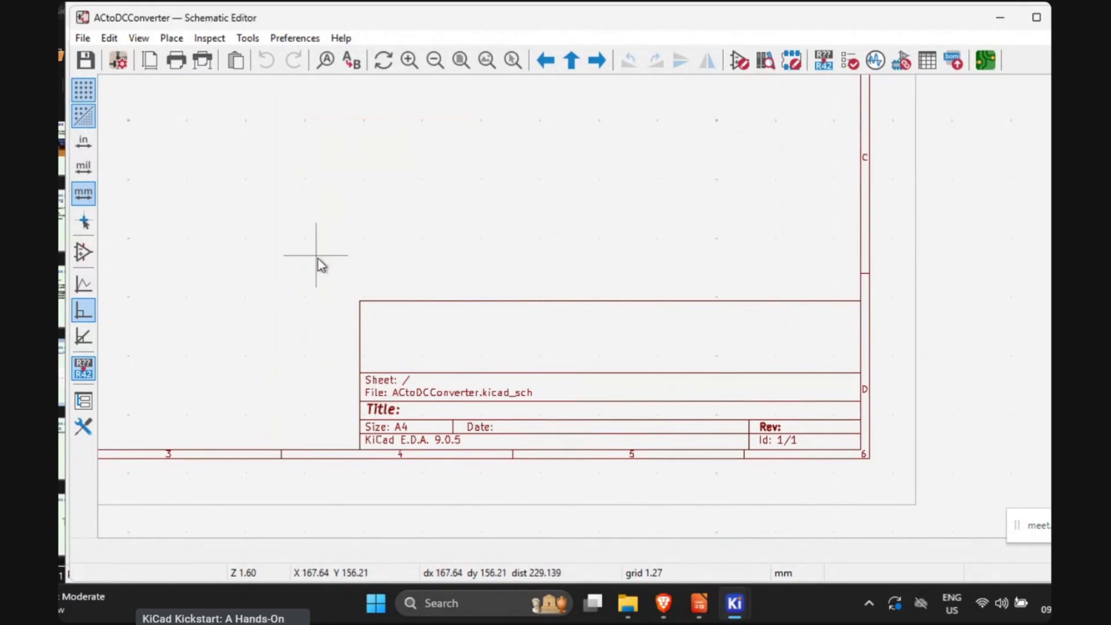
scroll(582, 307, "down", 3)
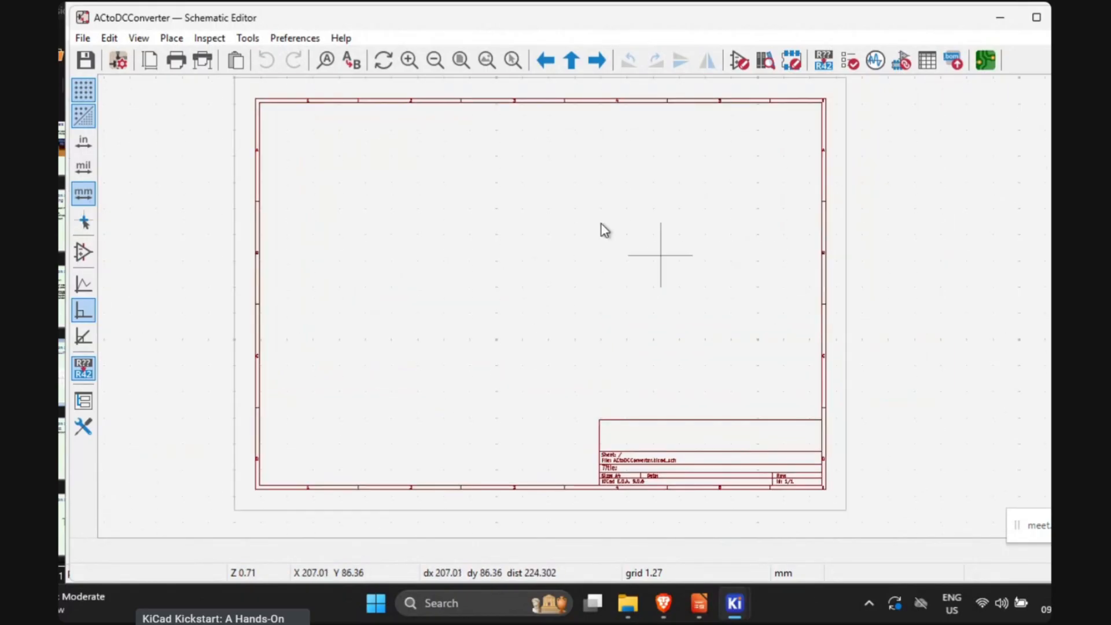
Step: Open the page settings and fill in the issue date as 2025-11-09
left_click(83, 39)
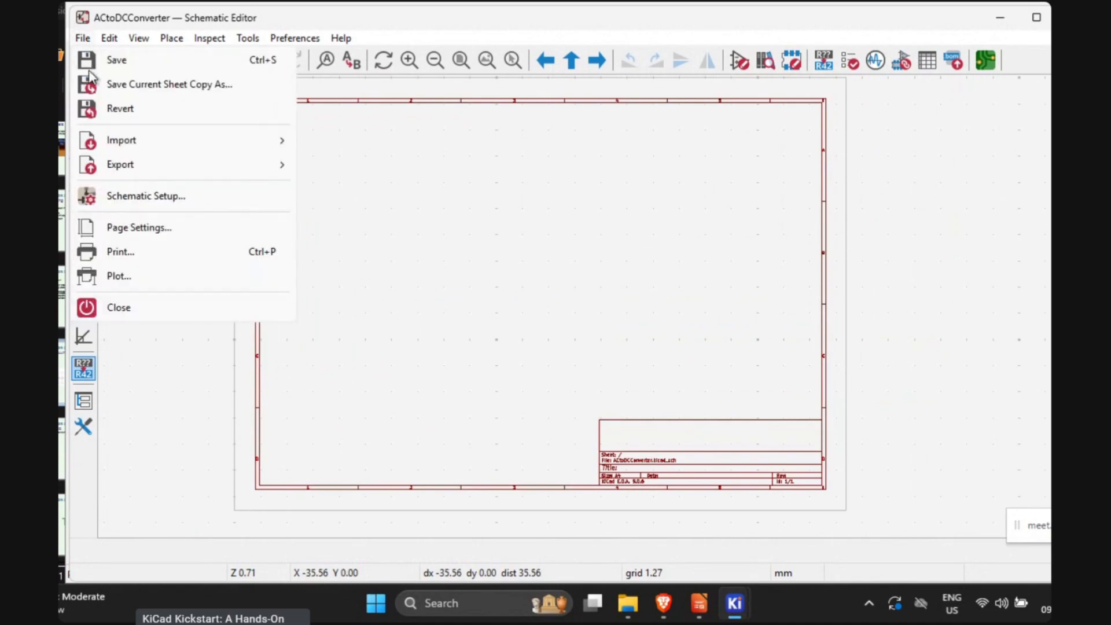
left_click(141, 225)
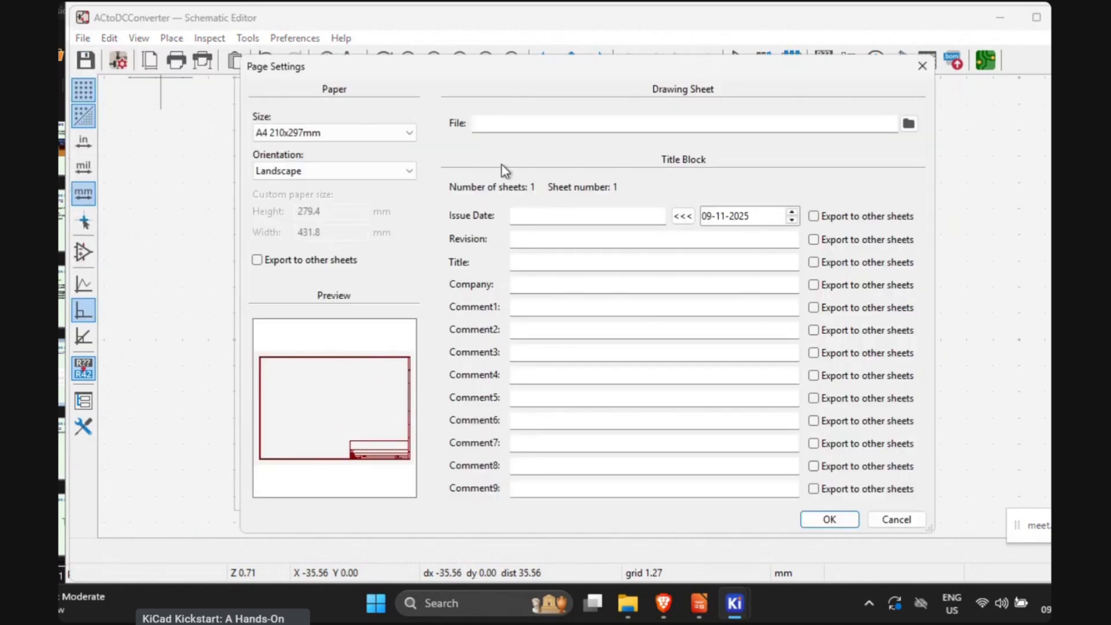
left_click(576, 217)
left_click(682, 217)
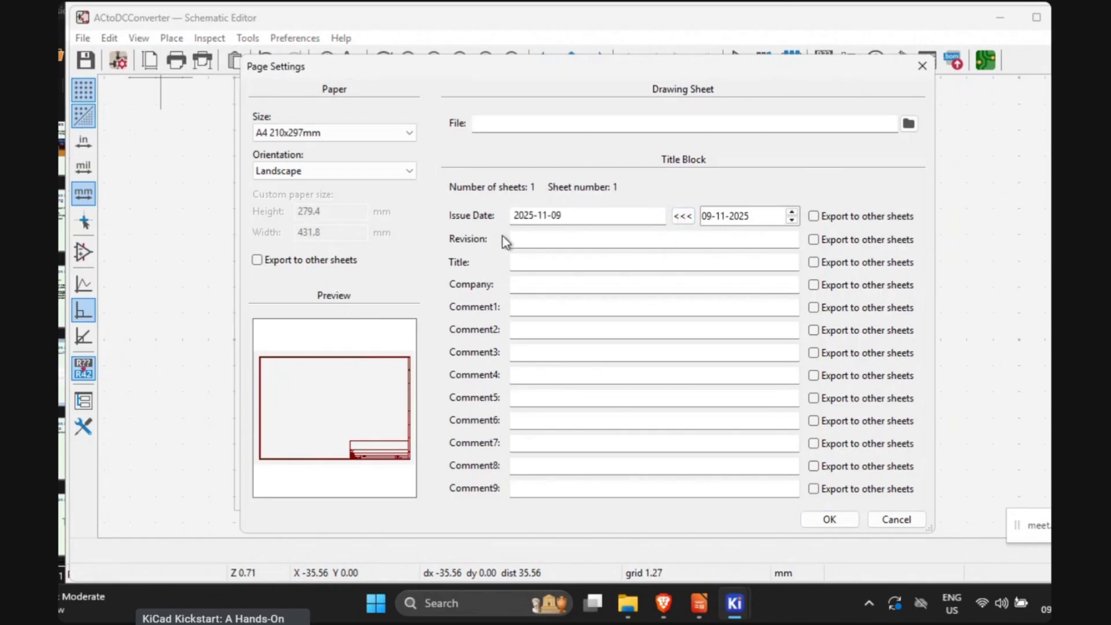
Step: Enter AC TO DC CONVERTER as the sheet title, leaving the revision empty
left_click(573, 245)
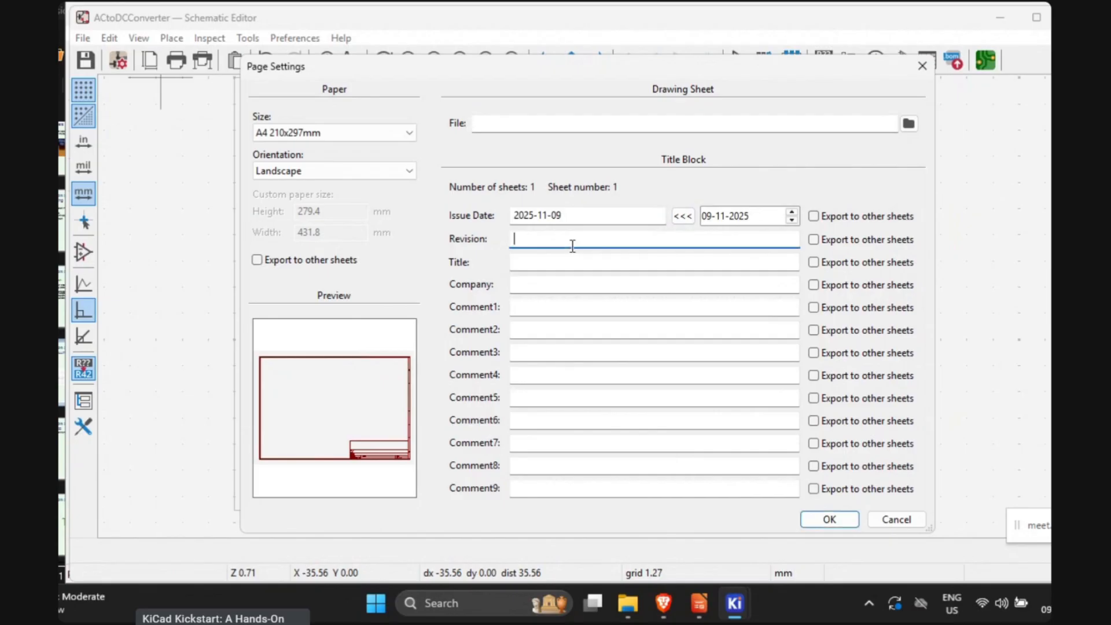
left_click(566, 267)
type("AC TO ")
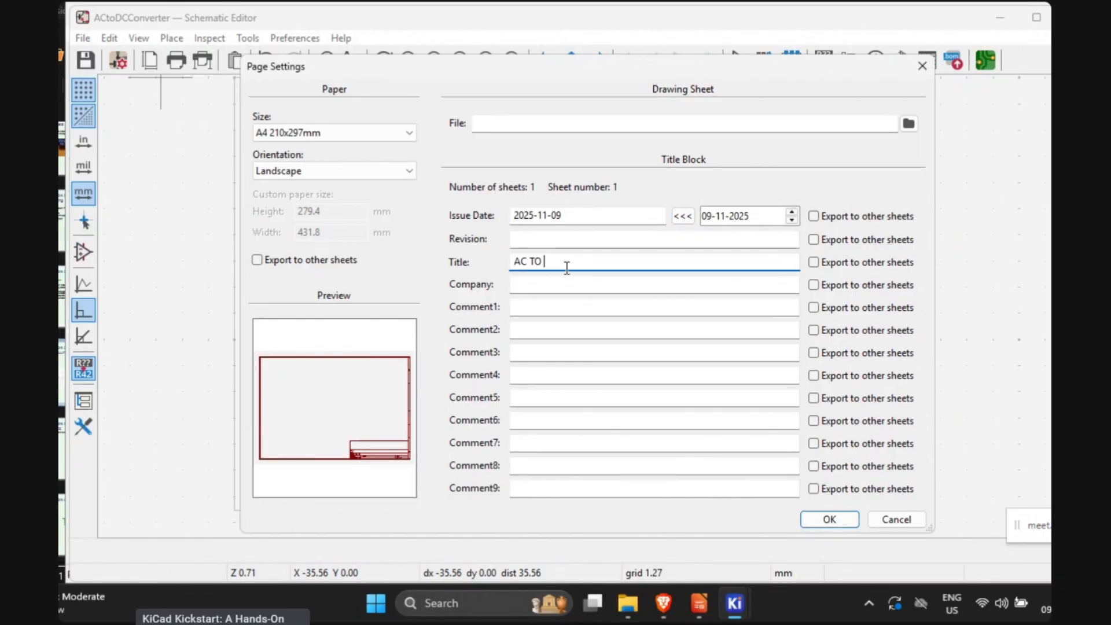
type("DC CONVE")
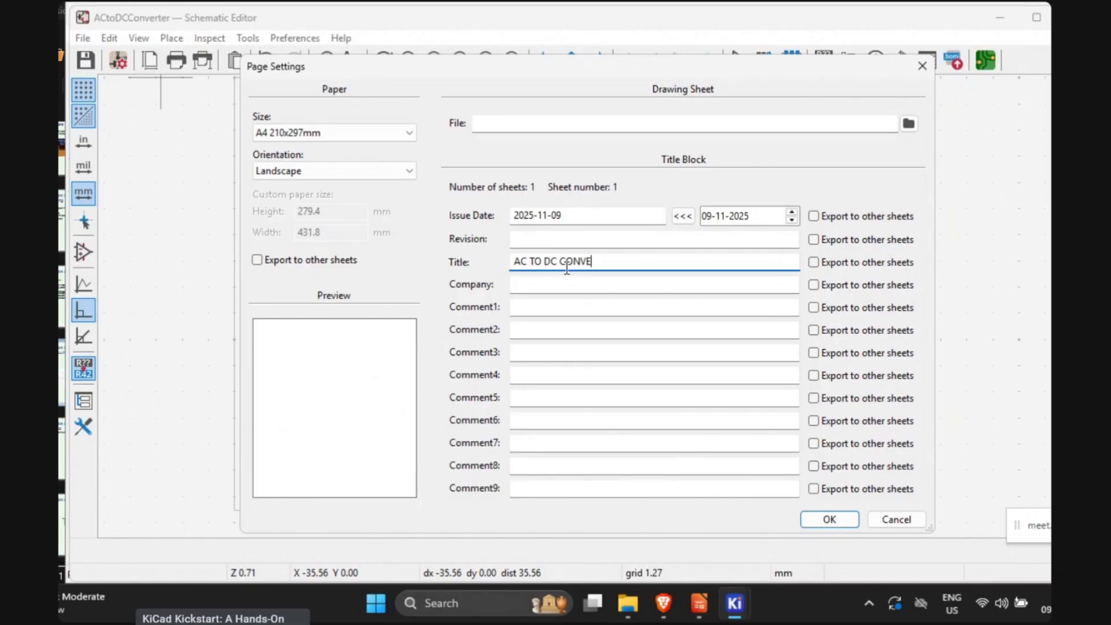
type("RTER")
Step: Enter Qurious Qubit as the company and Test 1 as the first comment of the title block
left_click(578, 286)
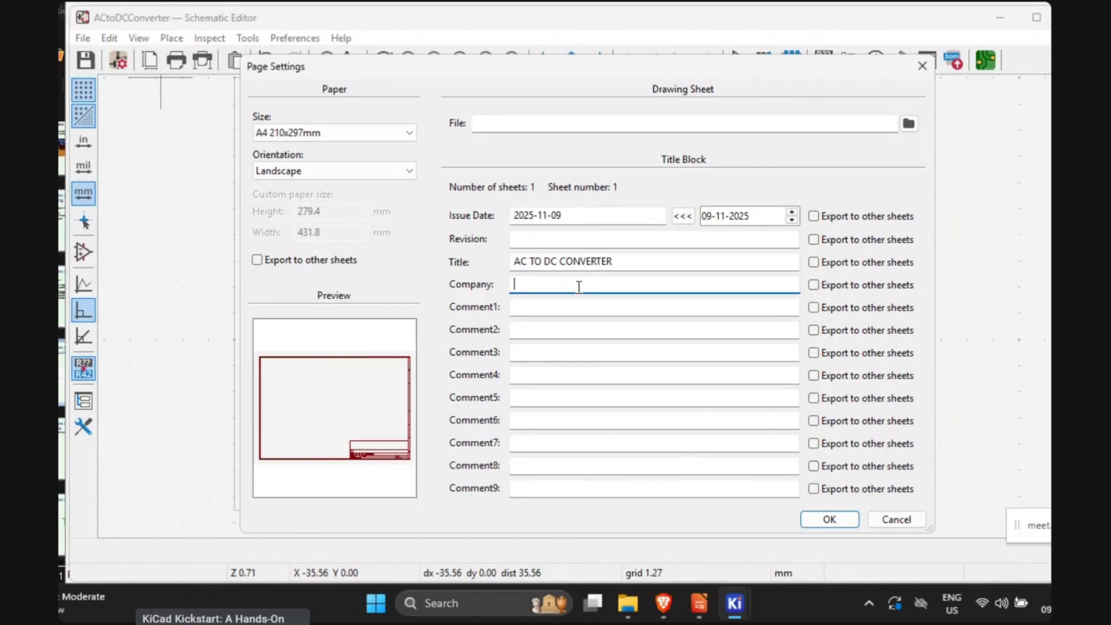
type("Qurious Qubit")
left_click(577, 300)
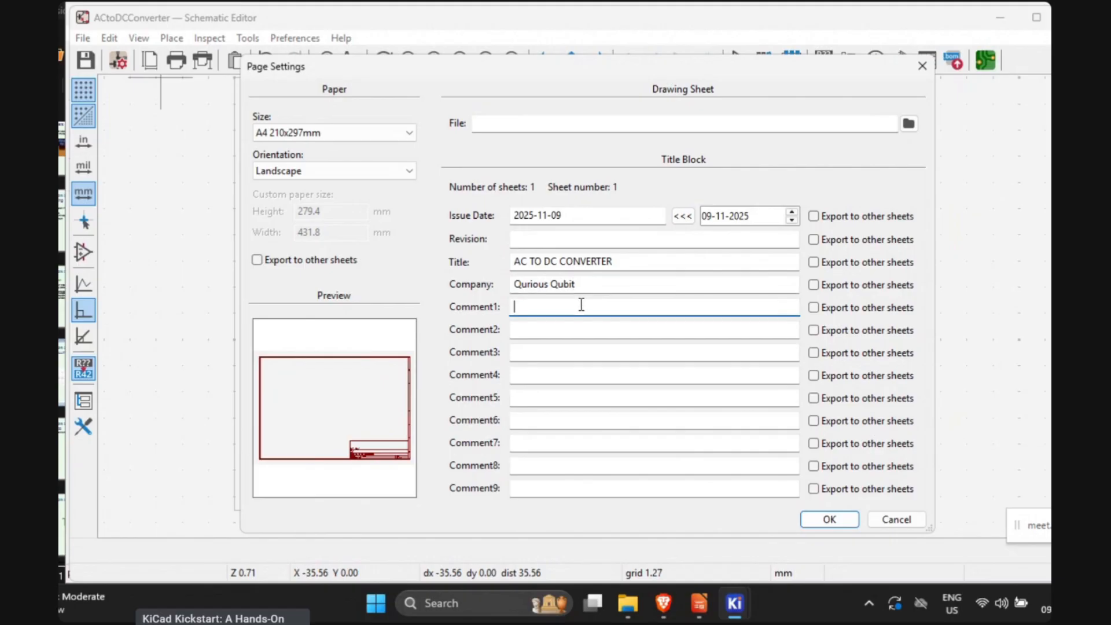
type("Test 1")
Step: Review the paper size and orientation options, keep A4 210x297mm in Landscape, and apply the page settings
left_click(343, 136)
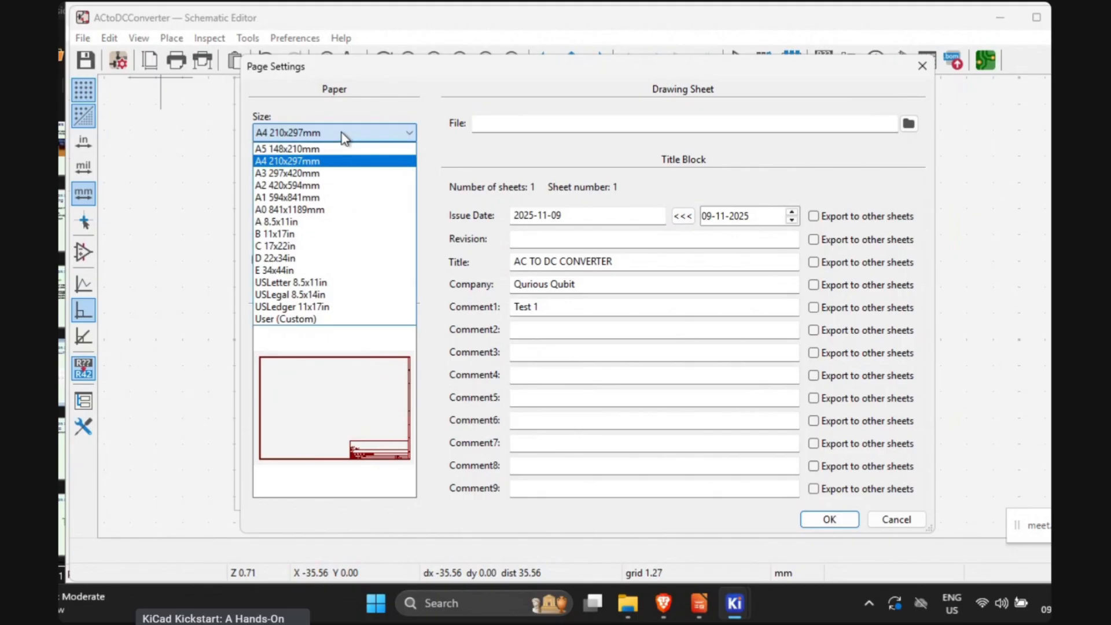
left_click(344, 138)
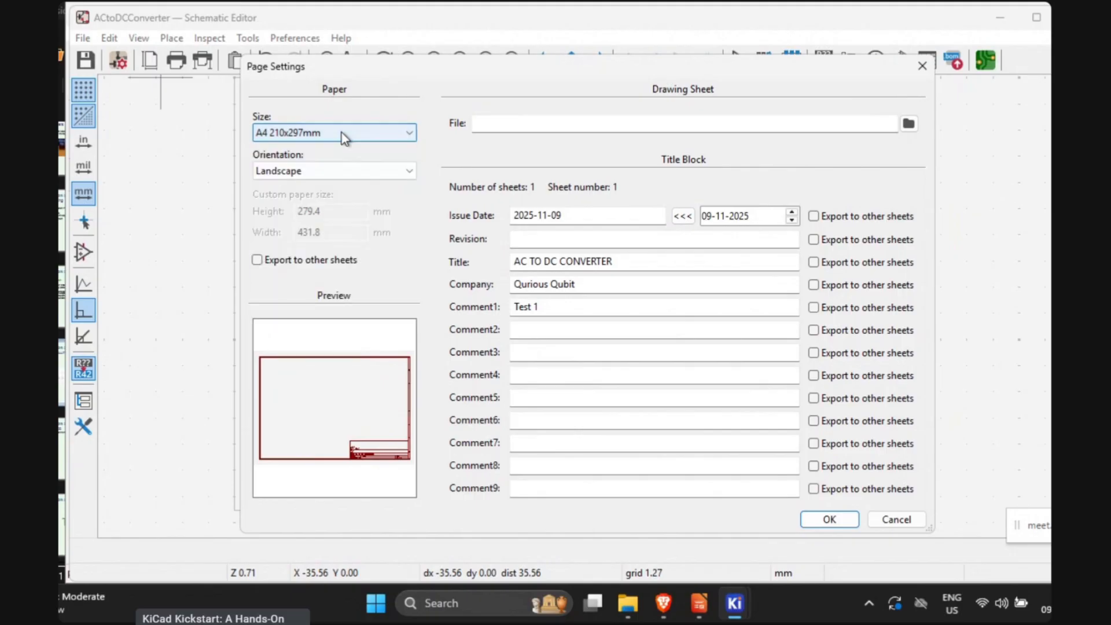
left_click(374, 174)
left_click(376, 179)
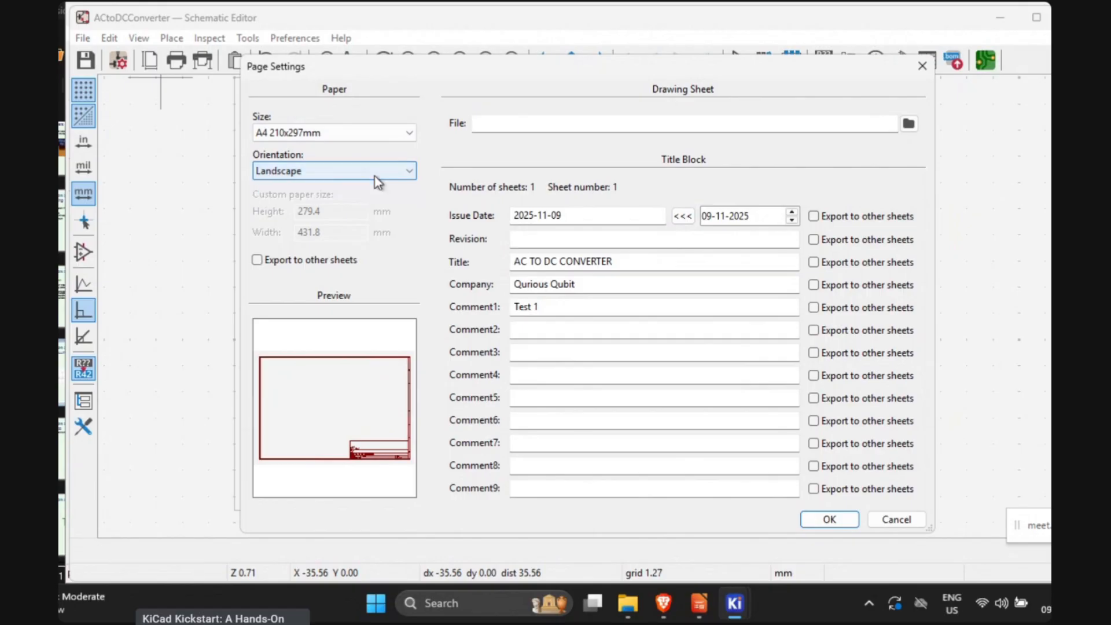
left_click(374, 125)
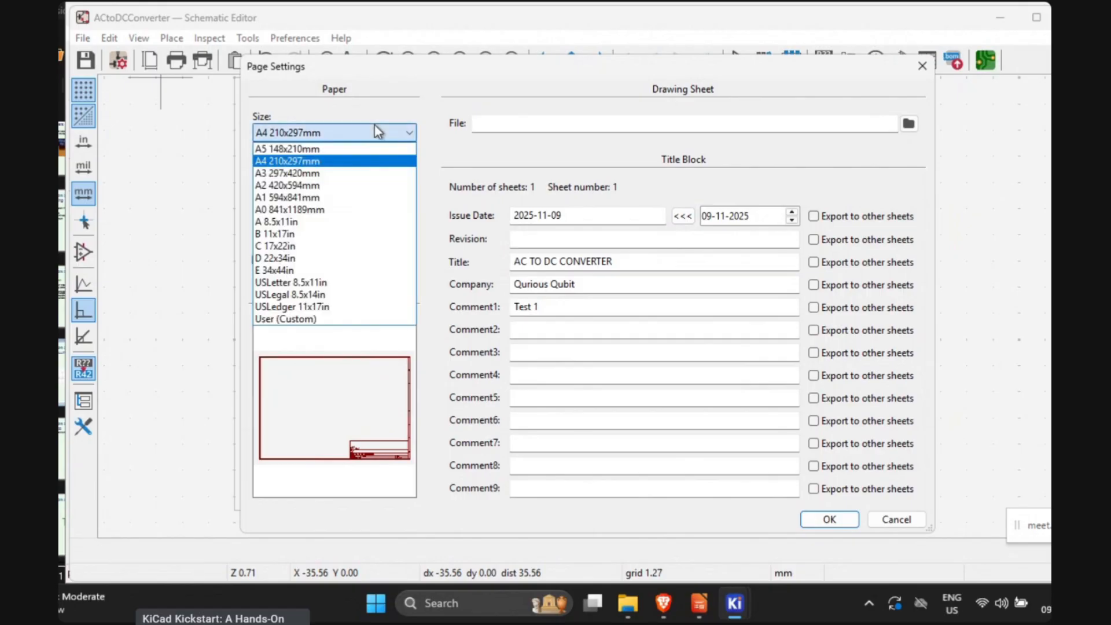
left_click(374, 125)
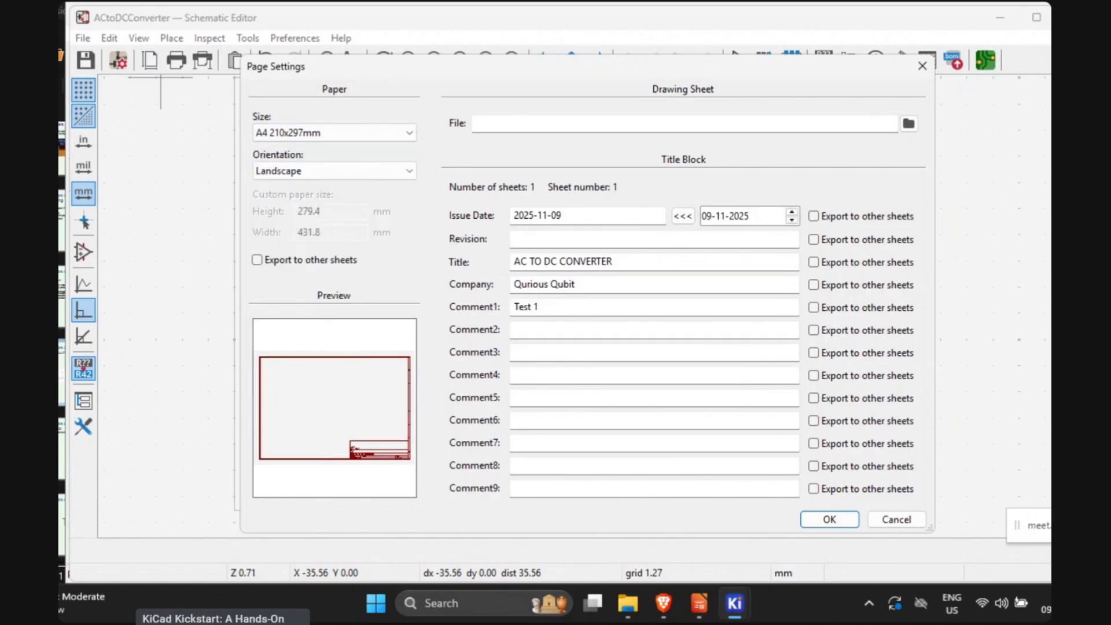
left_click(828, 517)
Step: Check the title, date, company and comment in the sheet's title block, and view the empty drawing area
middle_click_drag(490, 250, 534, 268)
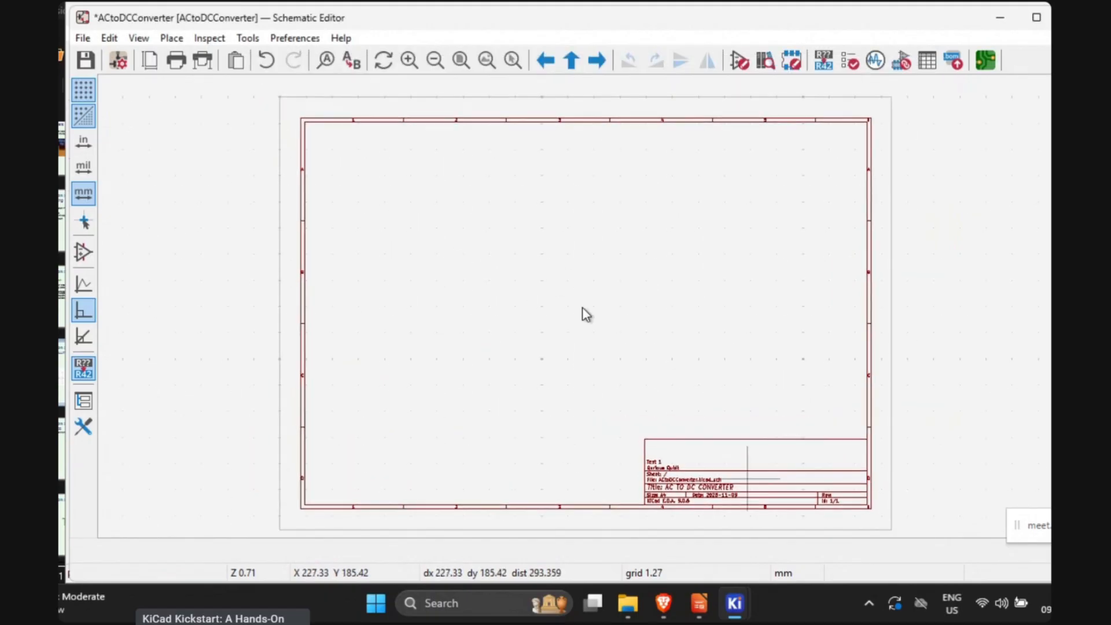
scroll(582, 308, "up", 5)
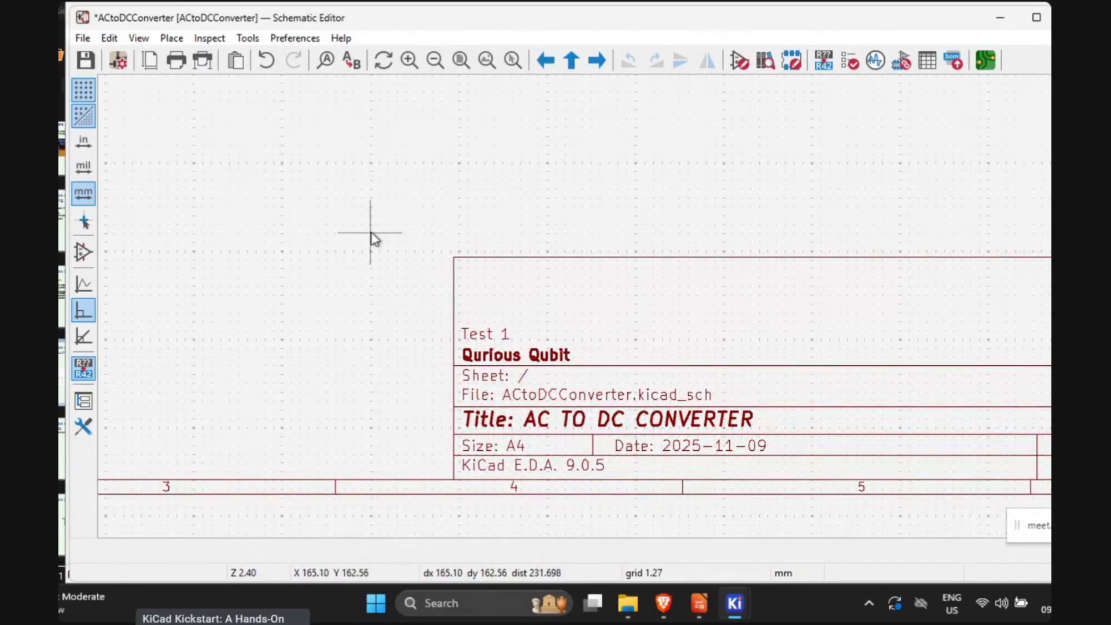
scroll(372, 235, "down", 3)
scroll(582, 307, "down", 2)
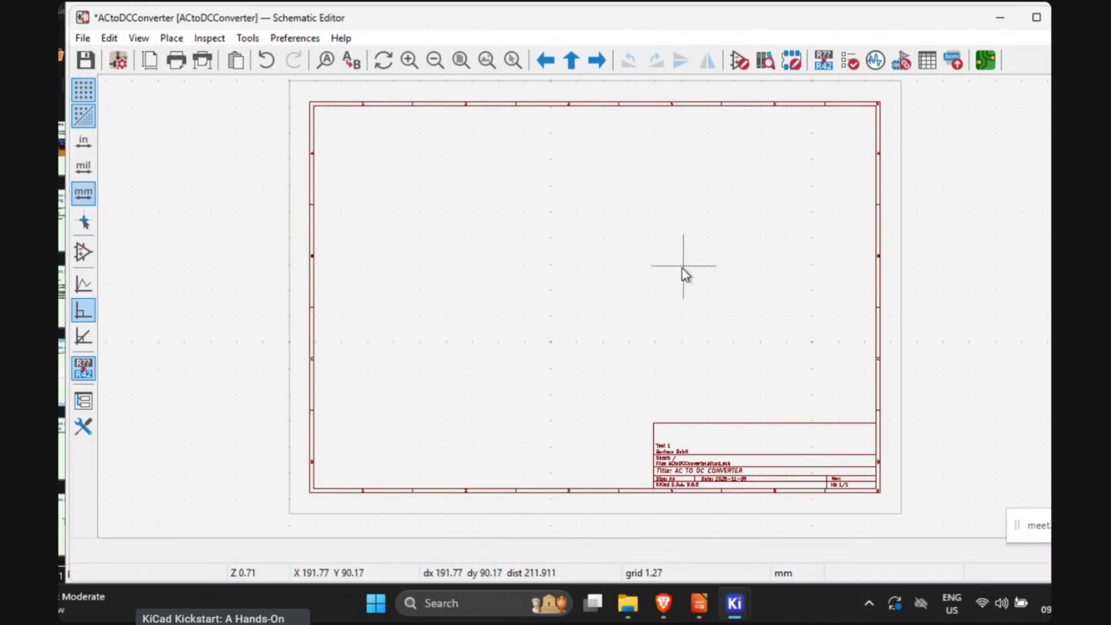
scroll(684, 273, "up", 2)
scroll(561, 301, "down", 2)
middle_click_drag(536, 308, 615, 310)
scroll(615, 310, "up", 2)
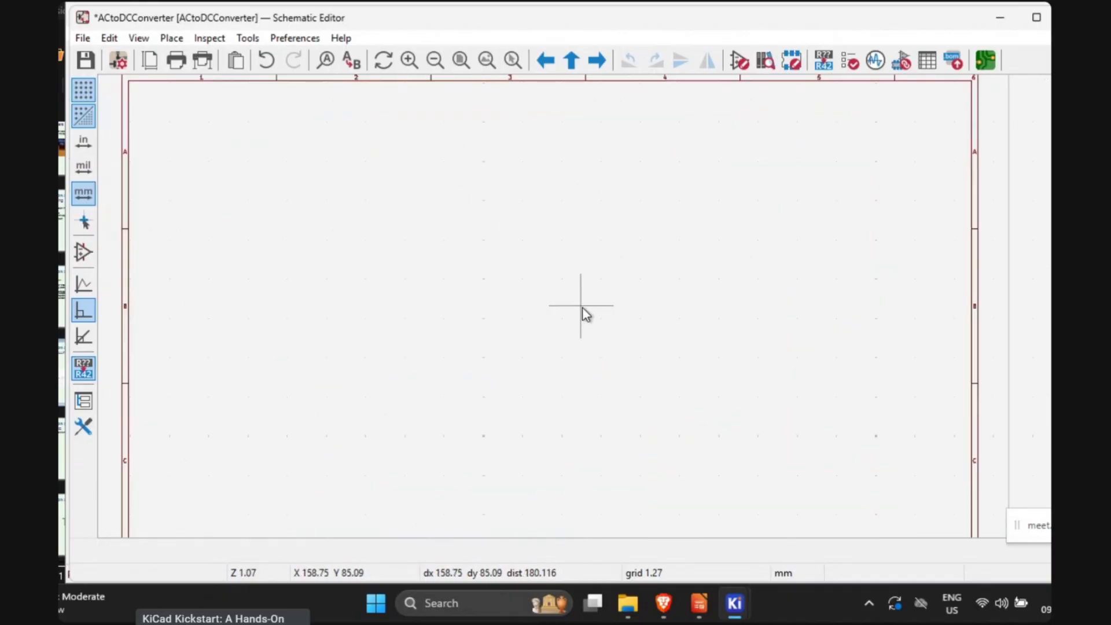
middle_click_drag(540, 294, 558, 296)
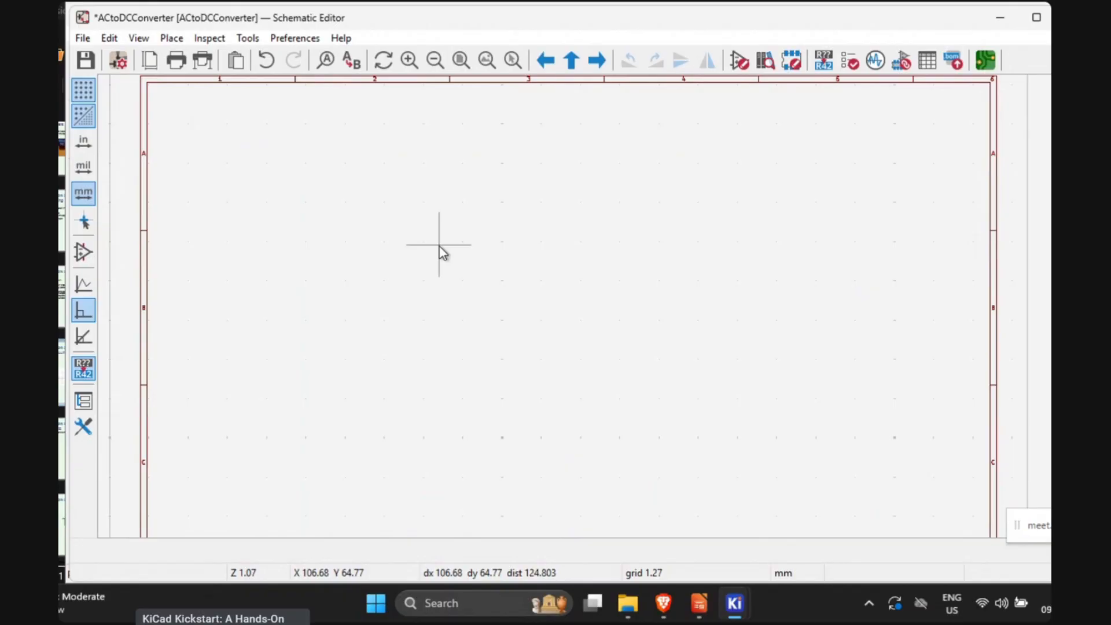
Step: Find the 1N4007 diode in the symbol library and pick it for placement
key("a")
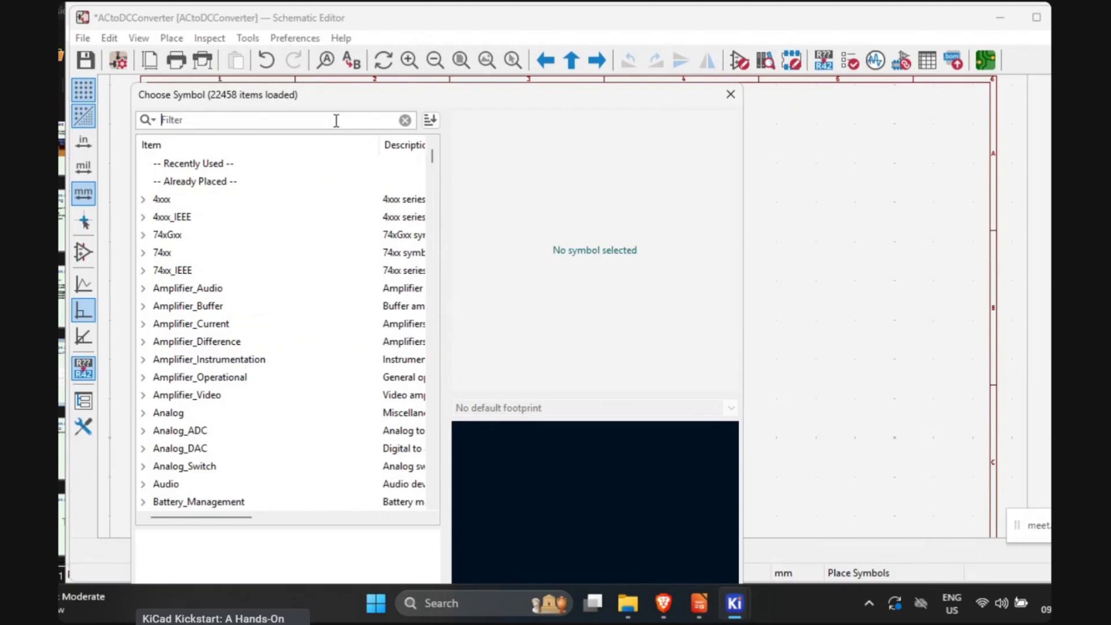
left_click(251, 117)
type("d")
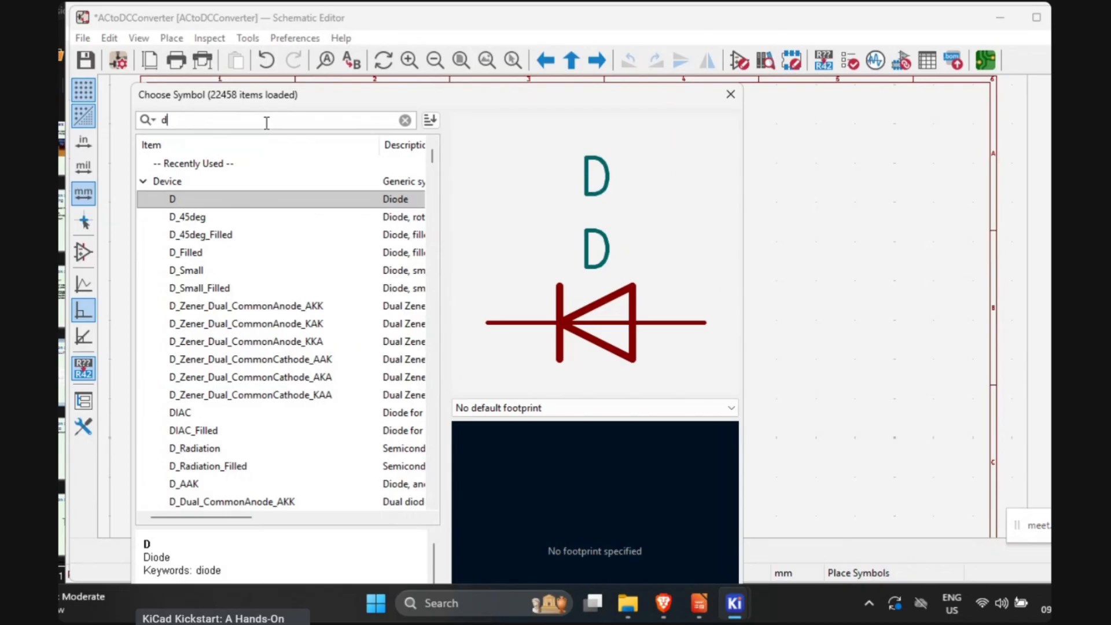
key("BackSpace")
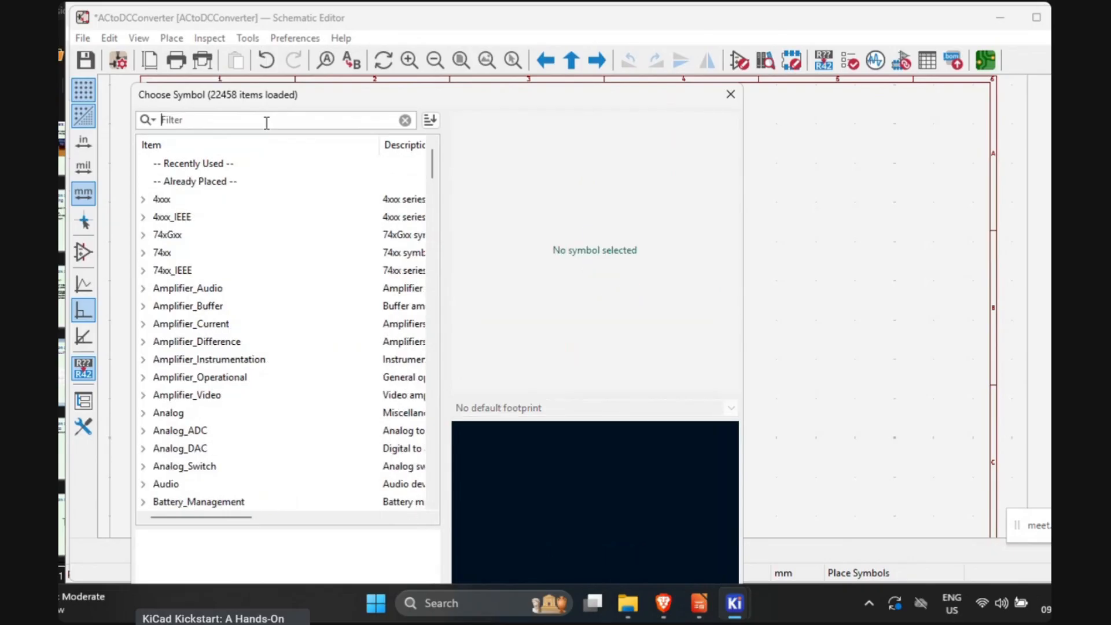
type("1")
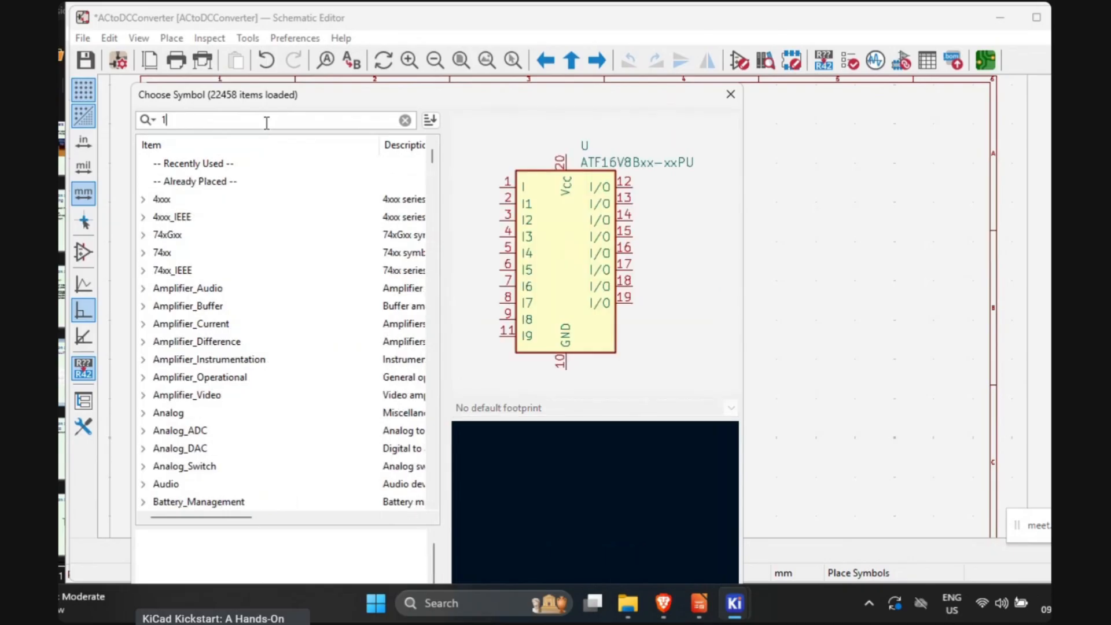
type("n4007")
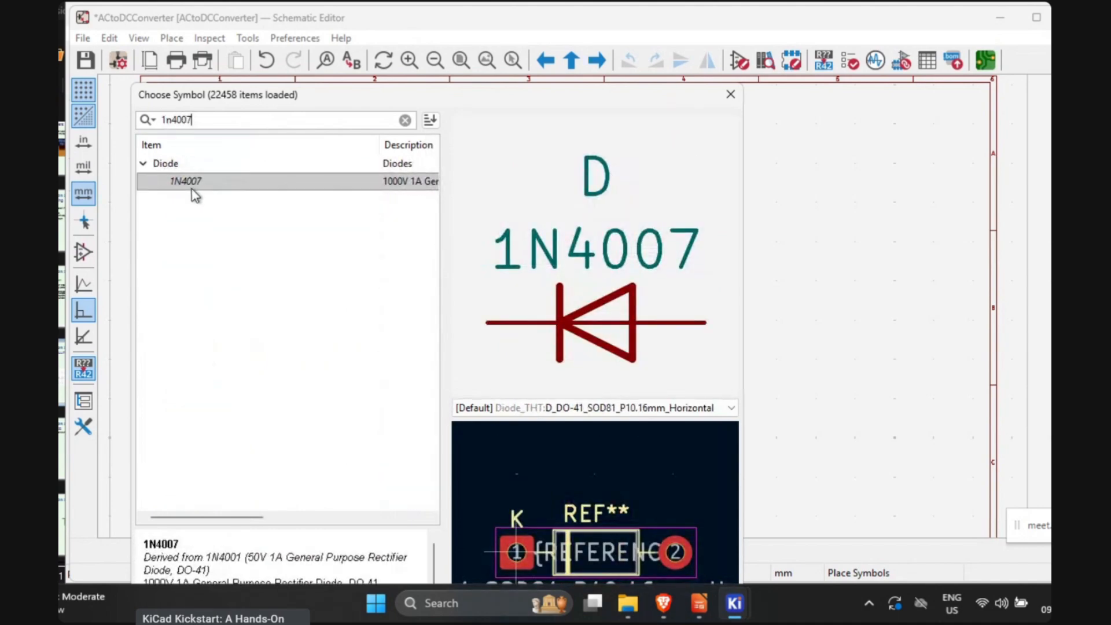
left_click(192, 188)
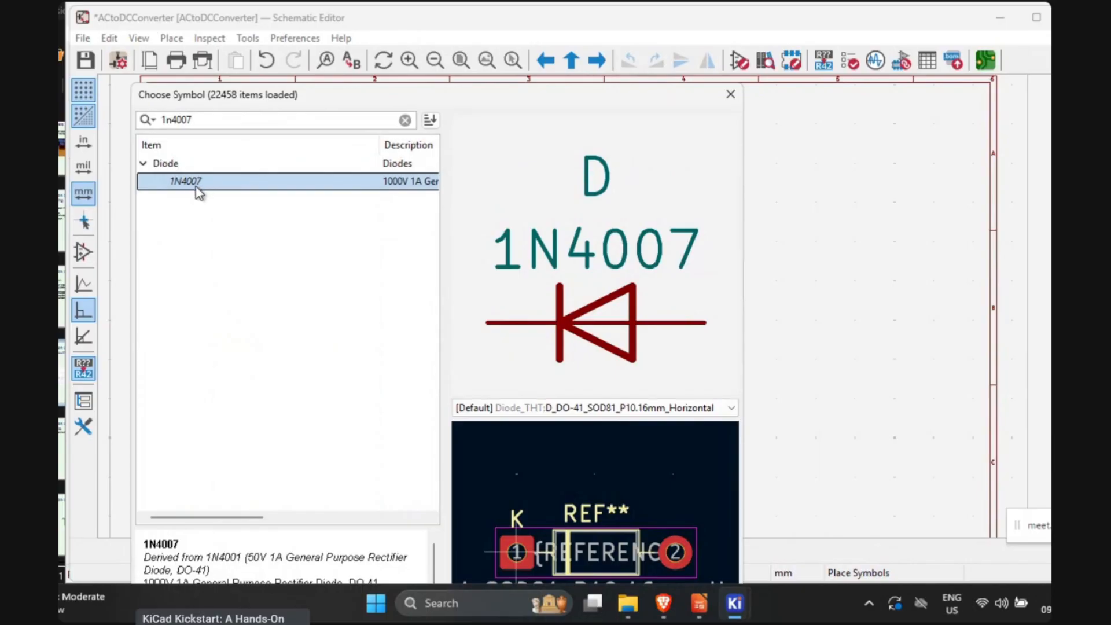
double_click(196, 185)
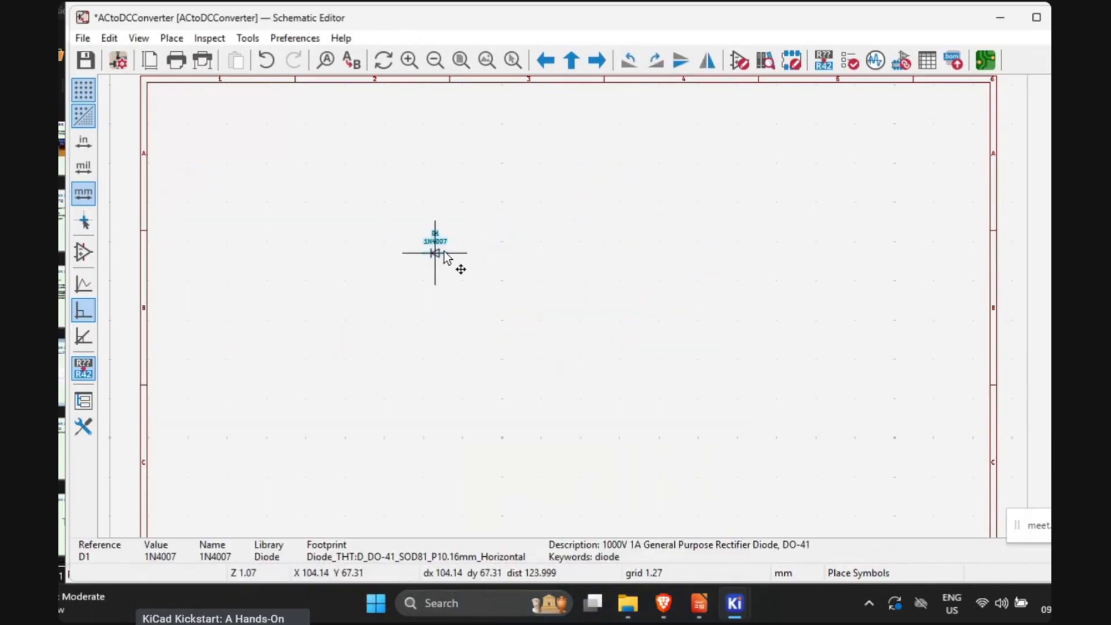
Step: Place the 1N4007 diode on the open upper part of the sheet, at about X 101.6, Y 66 mm
scroll(462, 264, "up", 2)
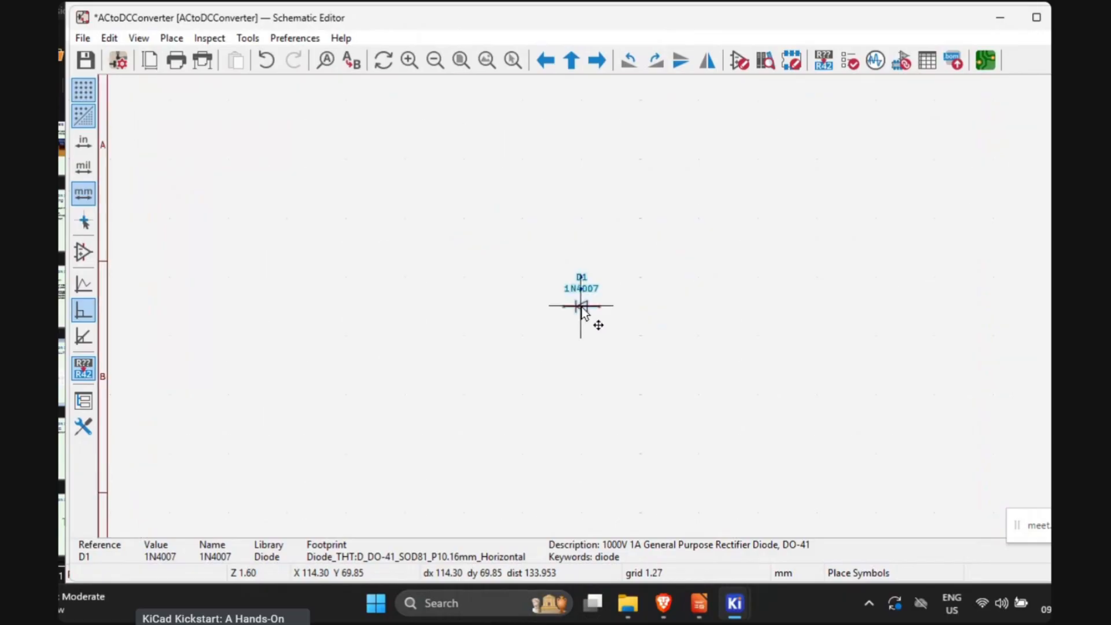
scroll(581, 313, "up", 2)
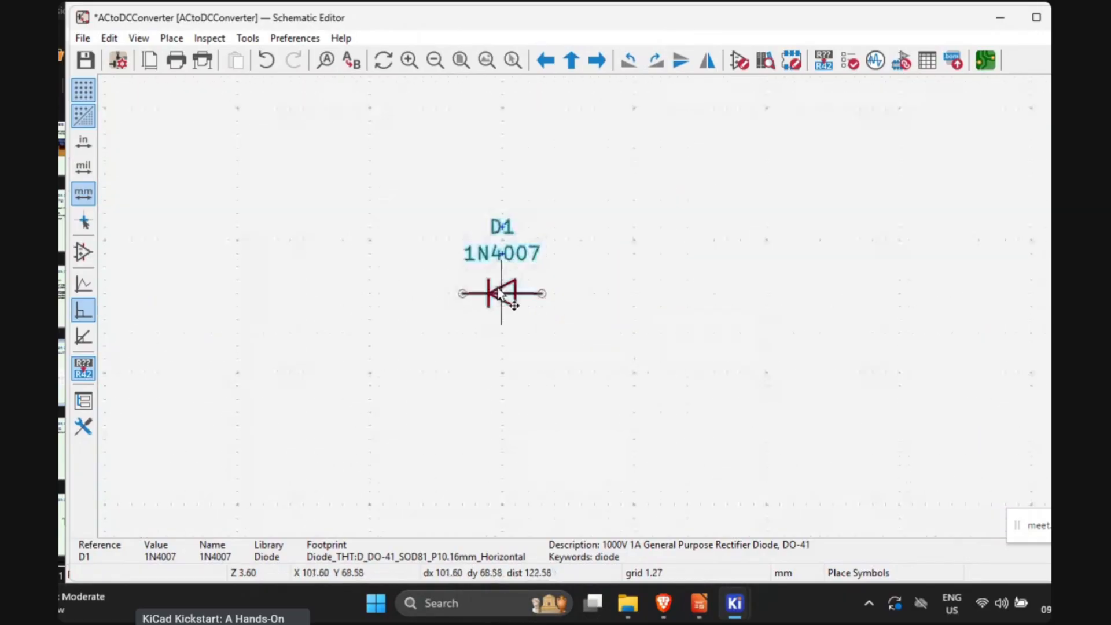
scroll(583, 312, "down", 2)
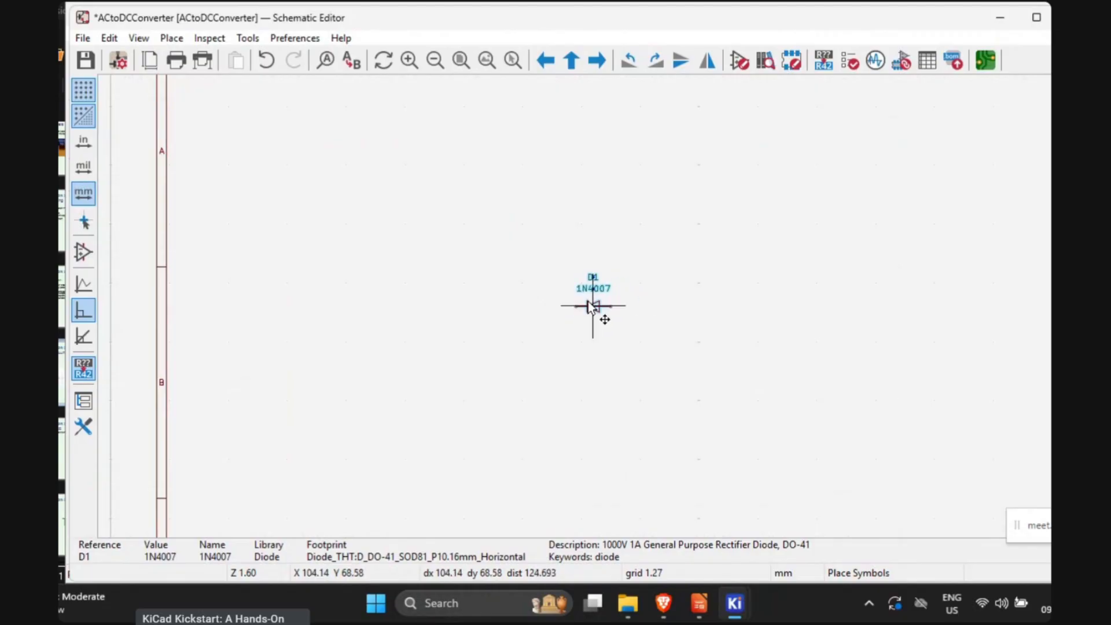
left_click(581, 294)
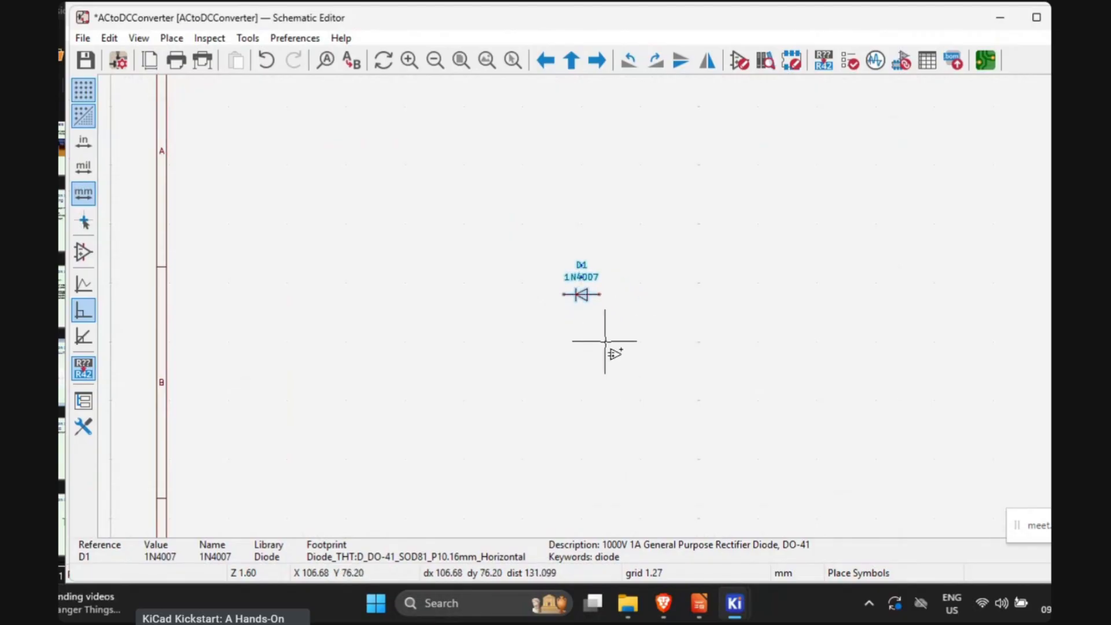
middle_click_drag(605, 341, 570, 340)
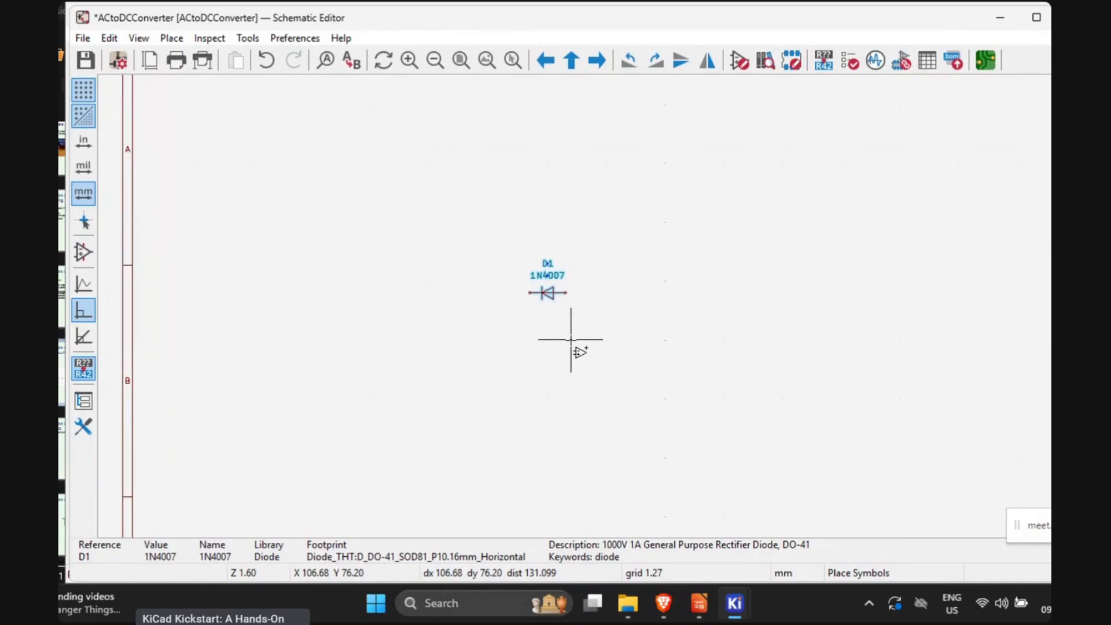
Step: Check the diode orientation in the LibreOffice Impress circuit, then rotate D1 in the schematic so it stands vertically, pointing up
left_click(700, 612)
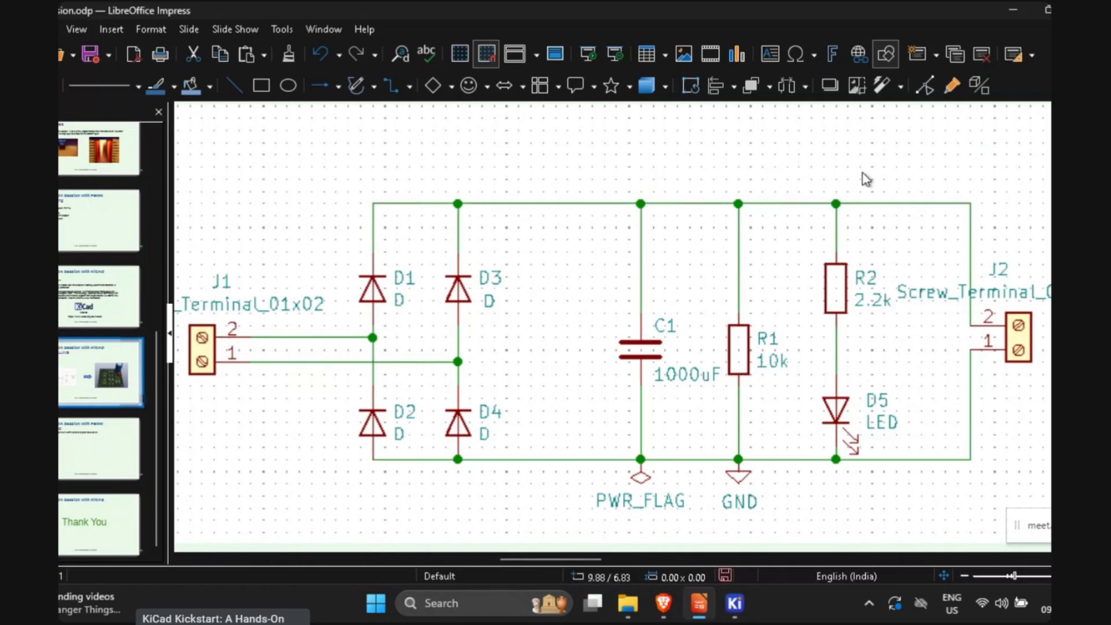
left_click(1012, 10)
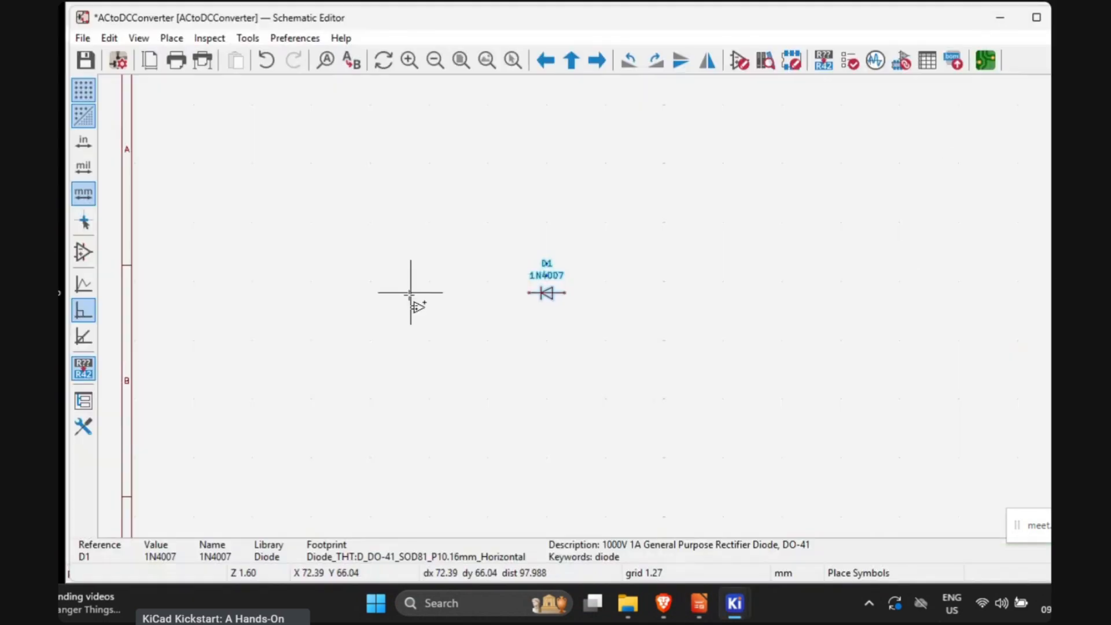
middle_click_drag(541, 351, 532, 339)
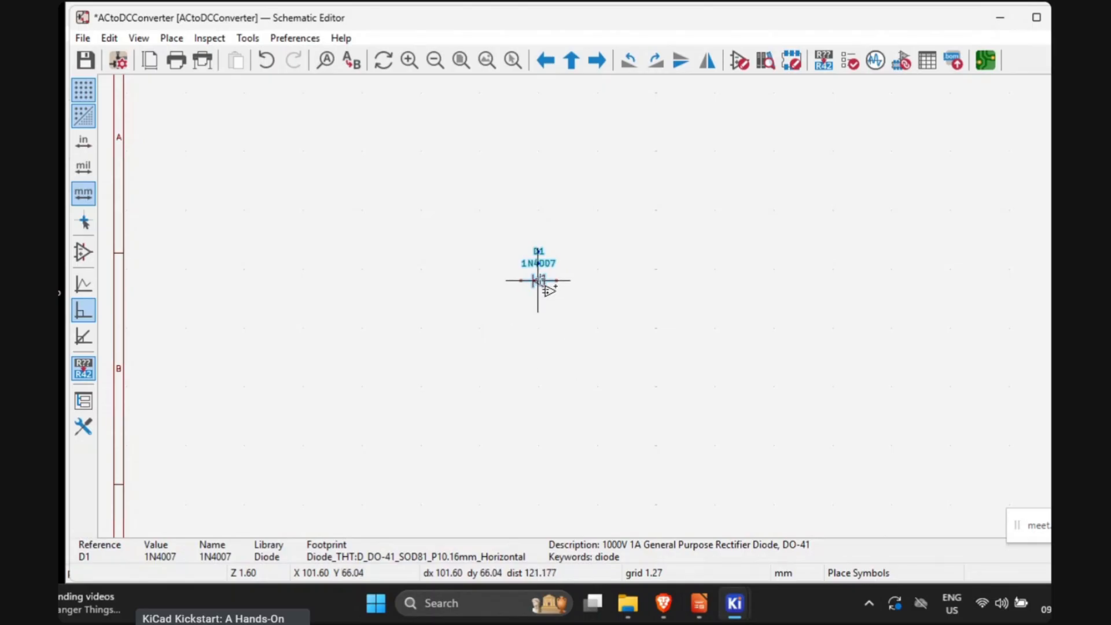
key("r")
key("r")
key("r")
left_click(538, 281)
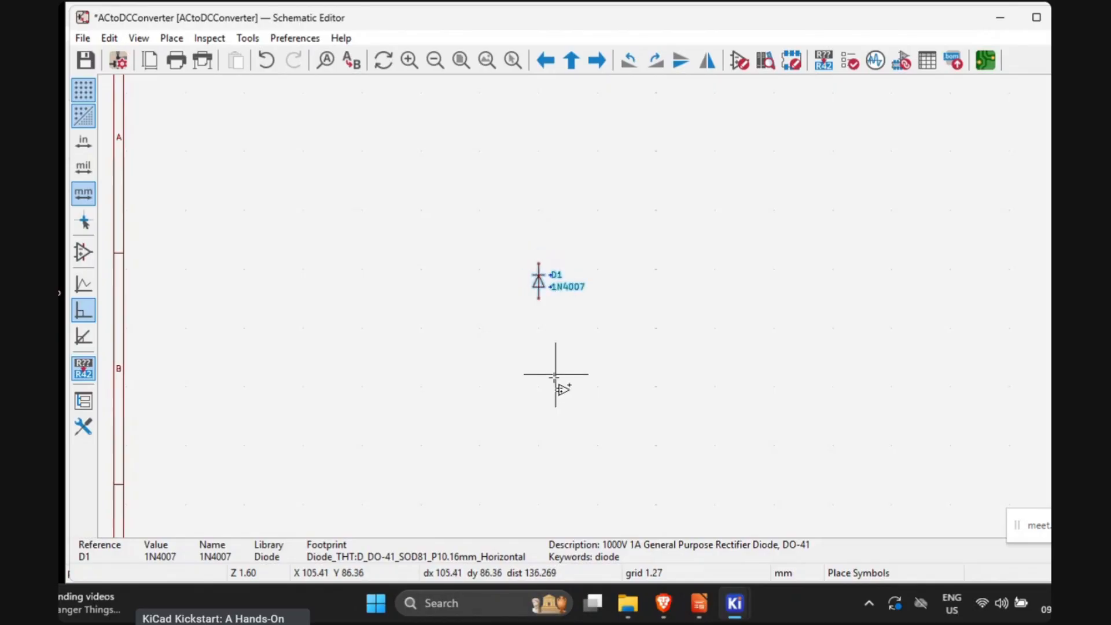
left_click(545, 334)
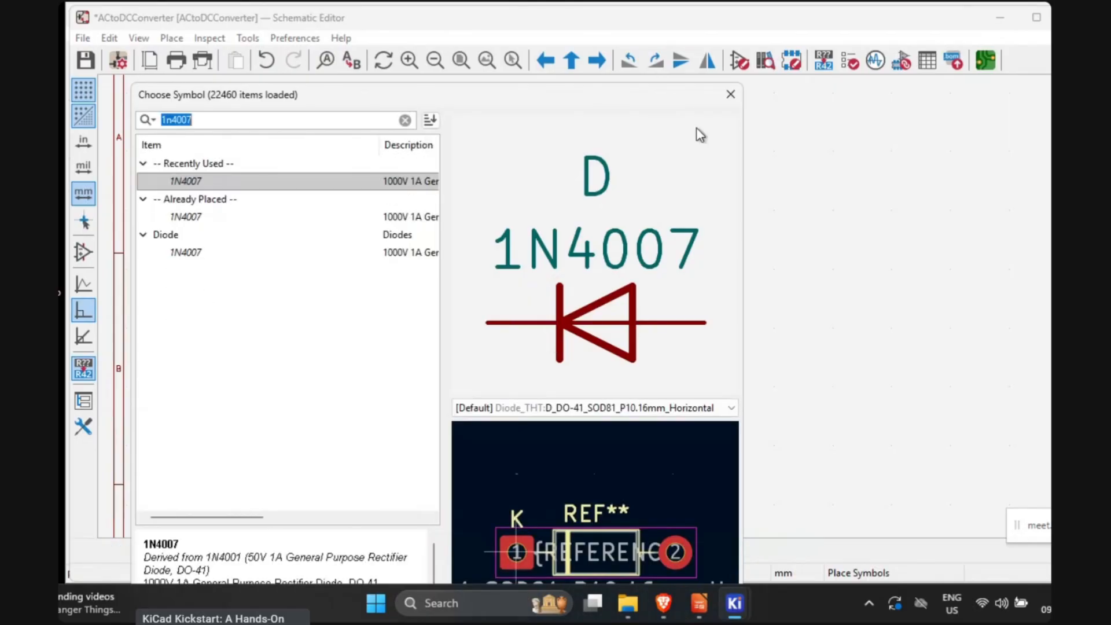
left_click(731, 92)
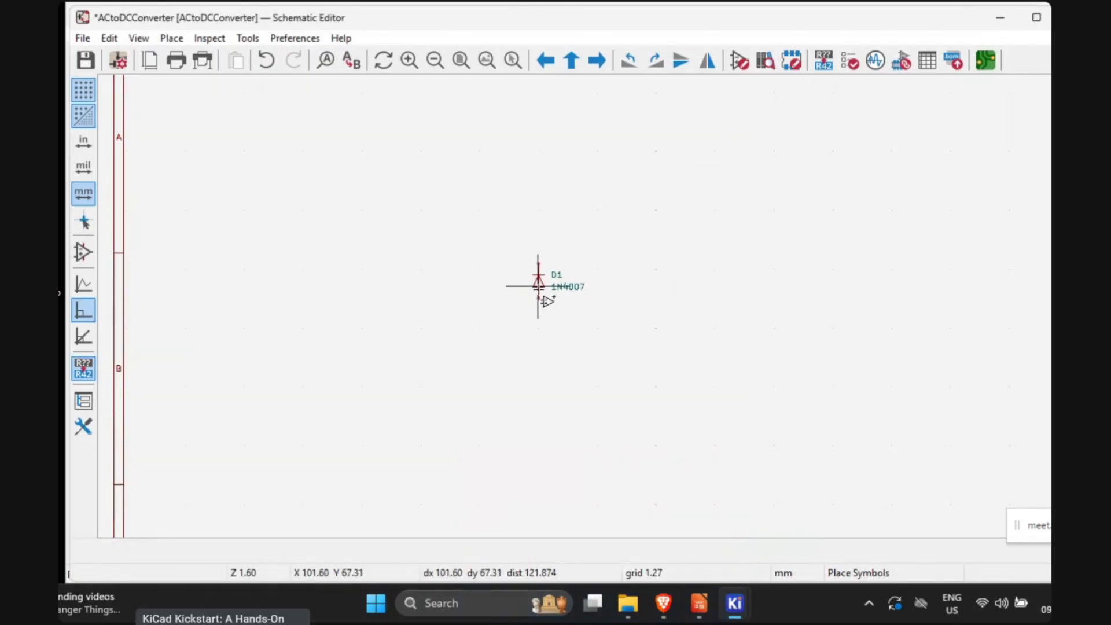
key("Escape")
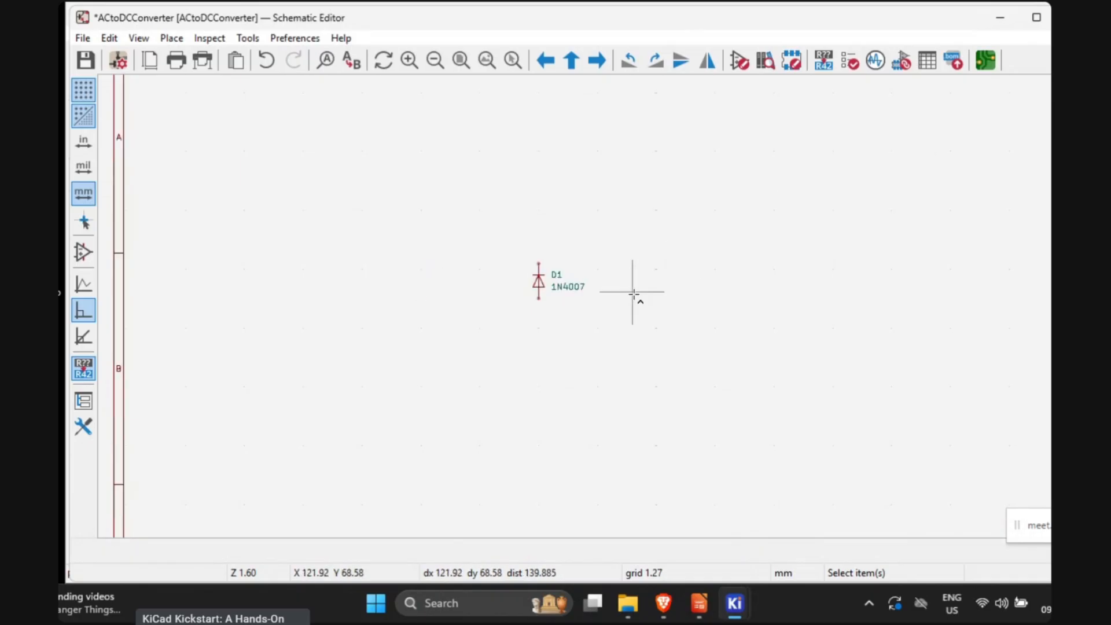
Step: Duplicate D1 into three more diodes, D2 below it and D3 and D4 in a second column, forming a two-by-two bridge layout
left_click(539, 282)
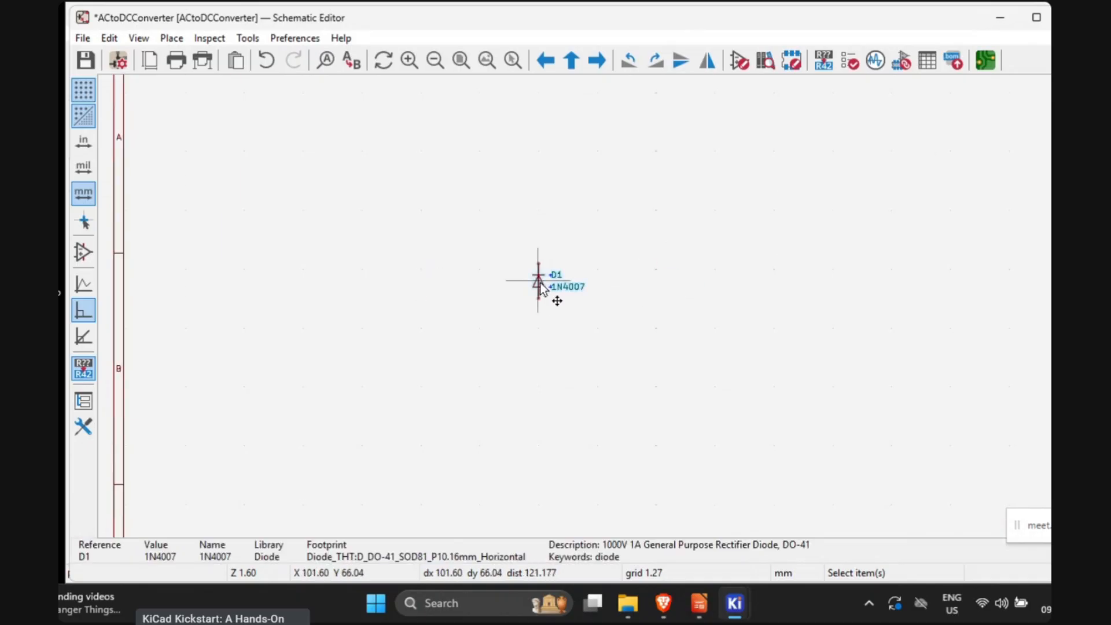
key("ctrl+d")
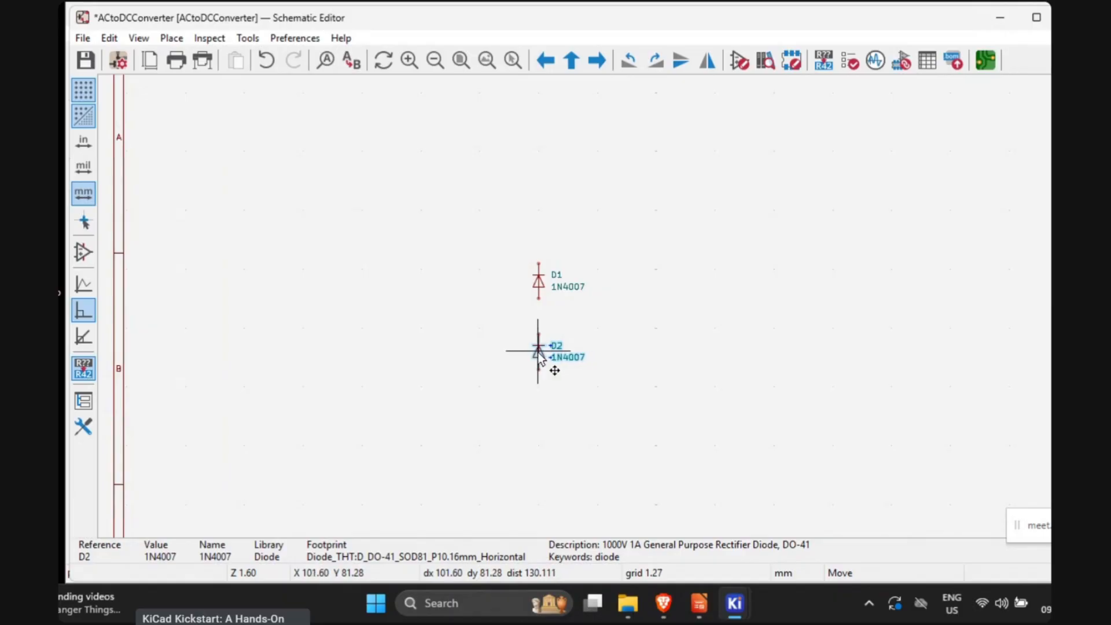
left_click(538, 353)
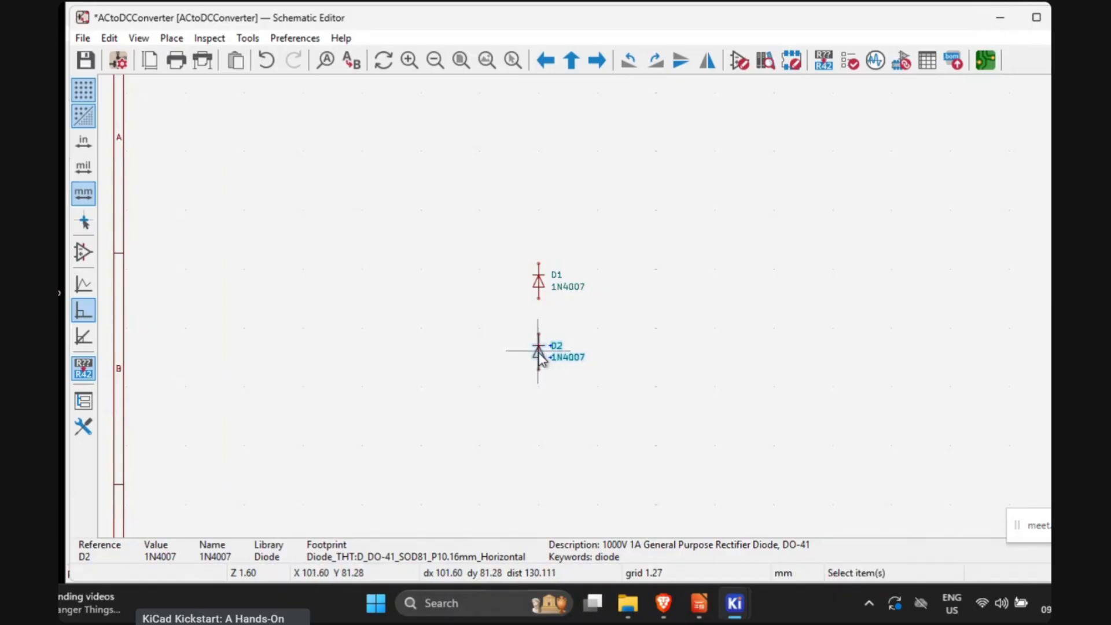
key("ctrl+d")
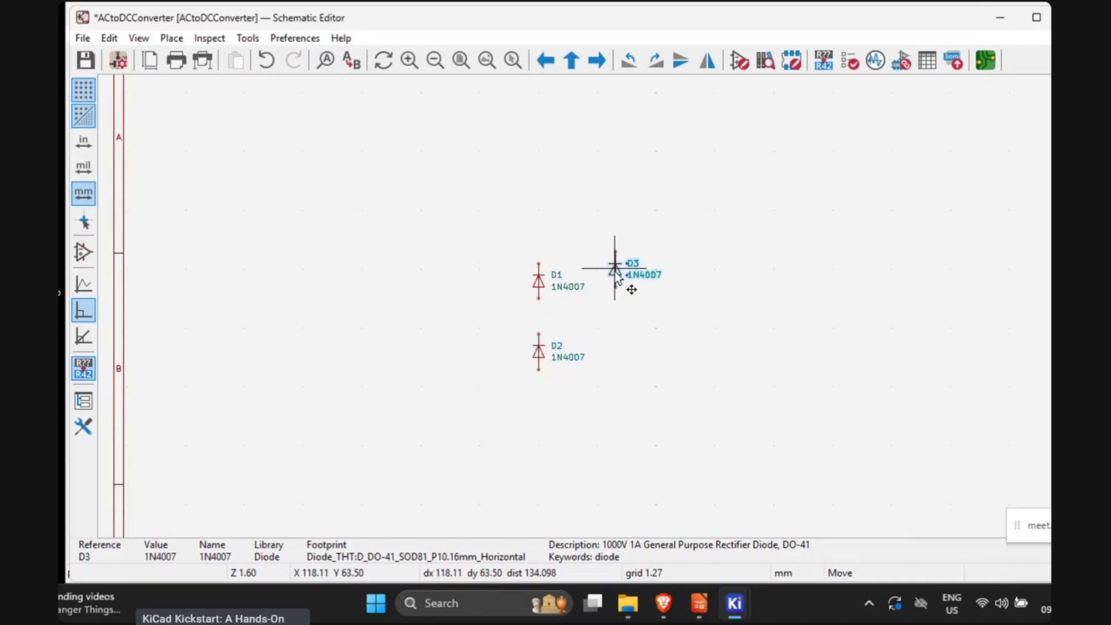
left_click(621, 281)
key("ctrl+d")
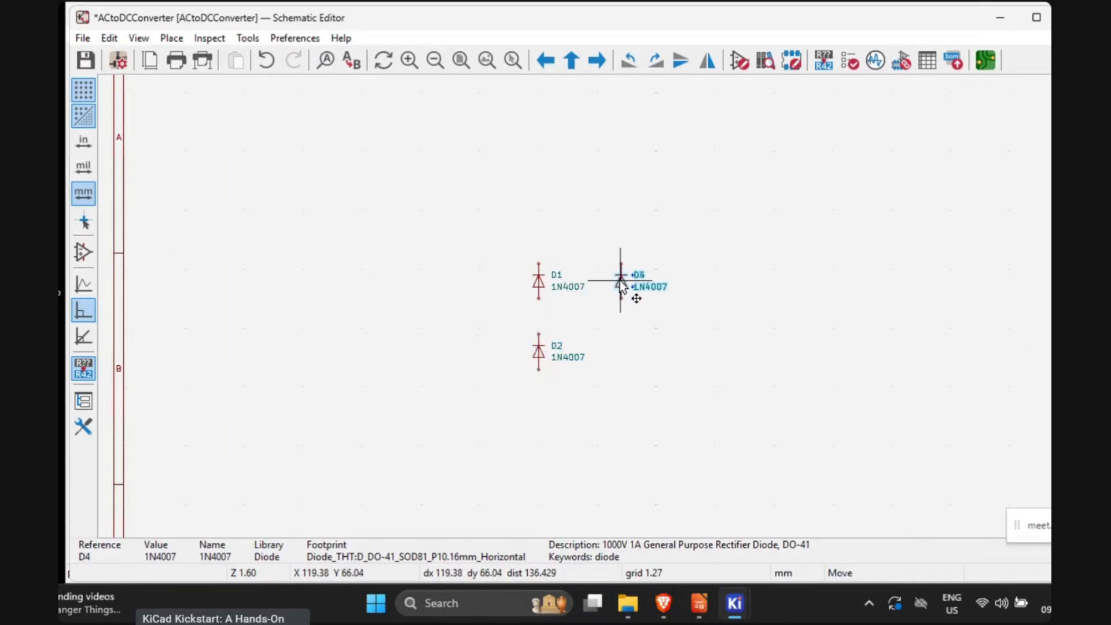
left_click(619, 355)
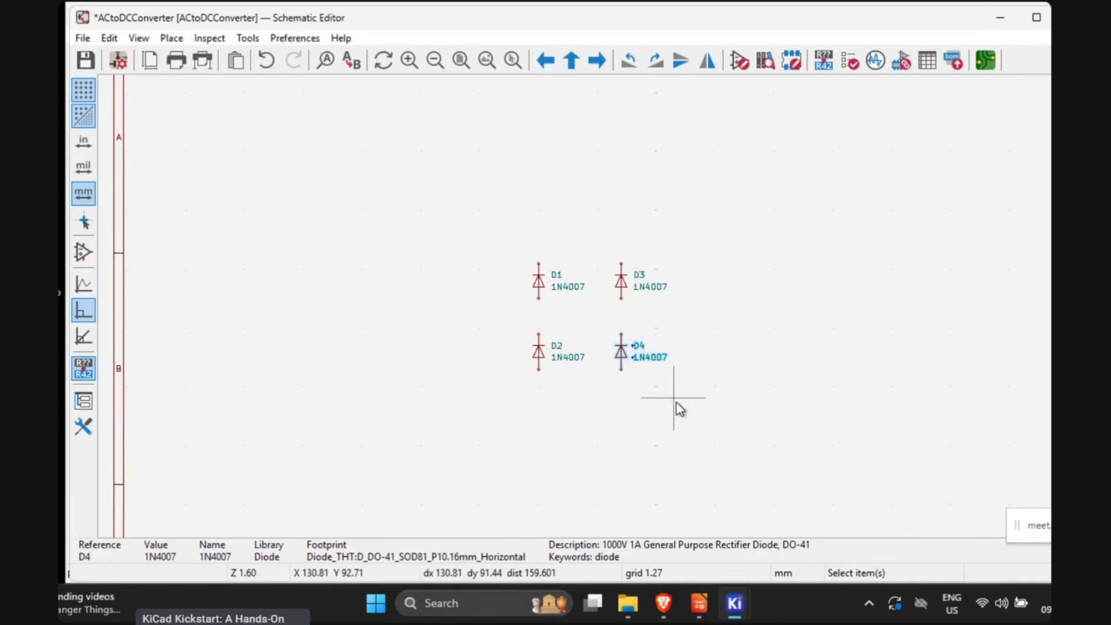
left_click(732, 266)
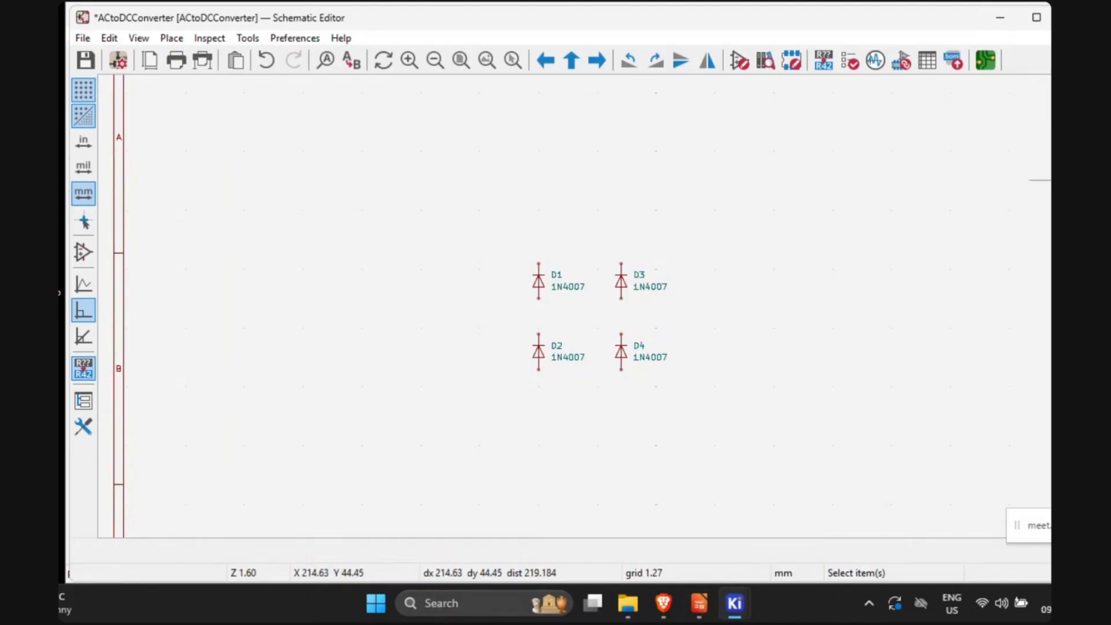
key("a")
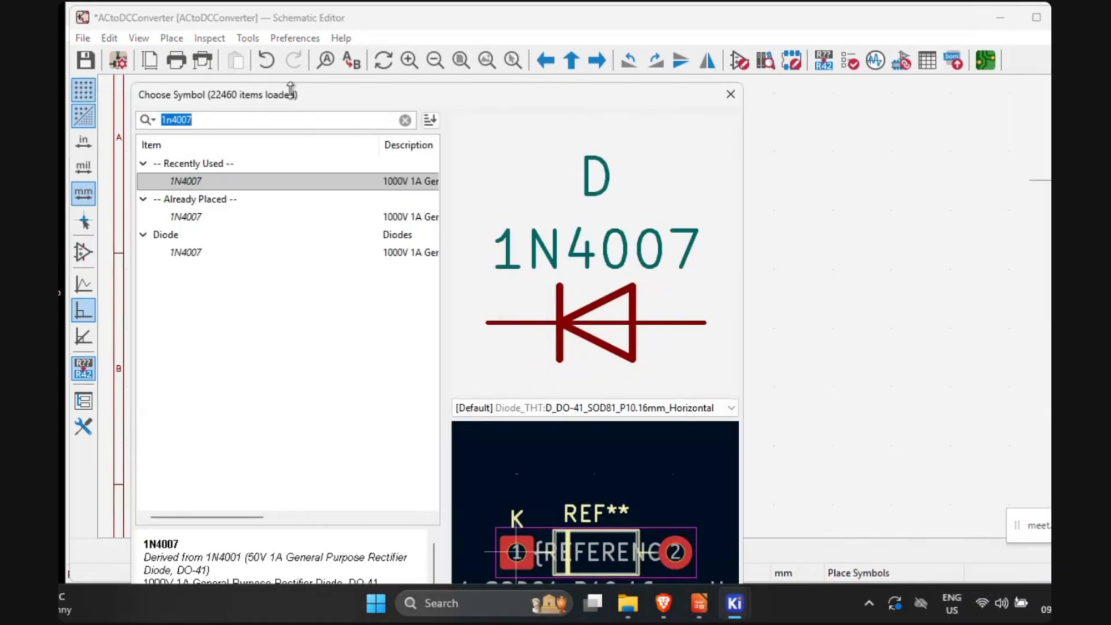
type("r")
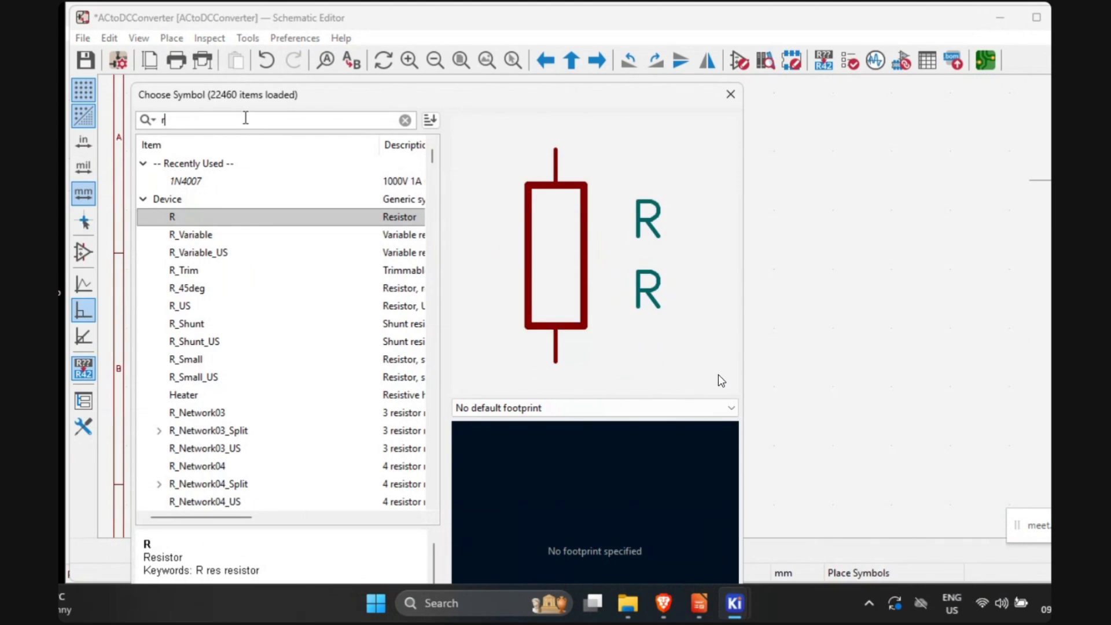
left_click(730, 94)
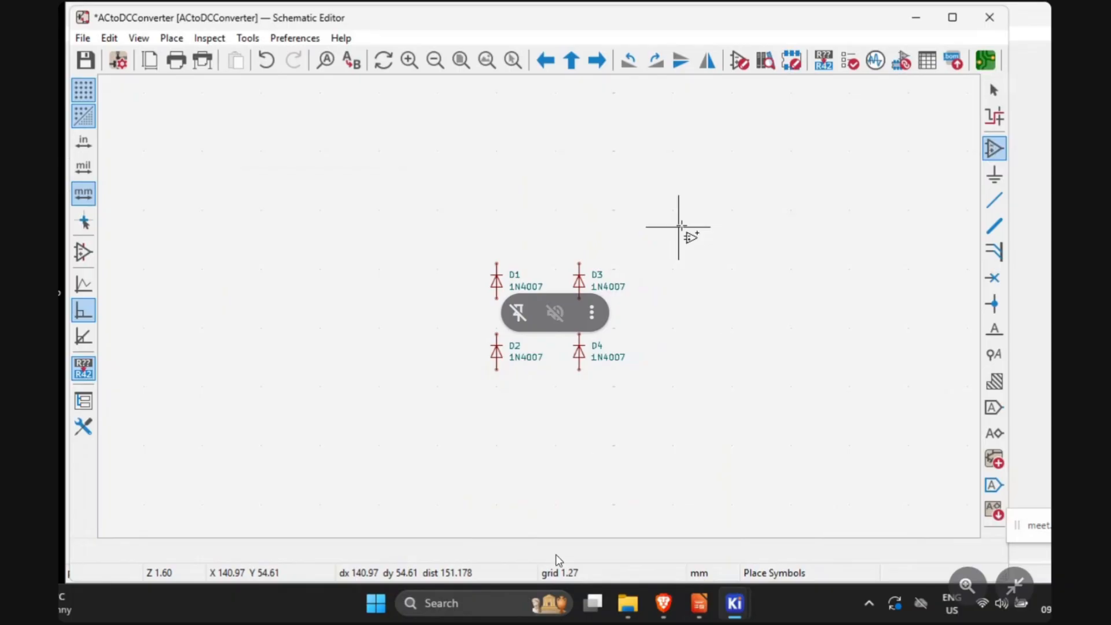
key("Escape")
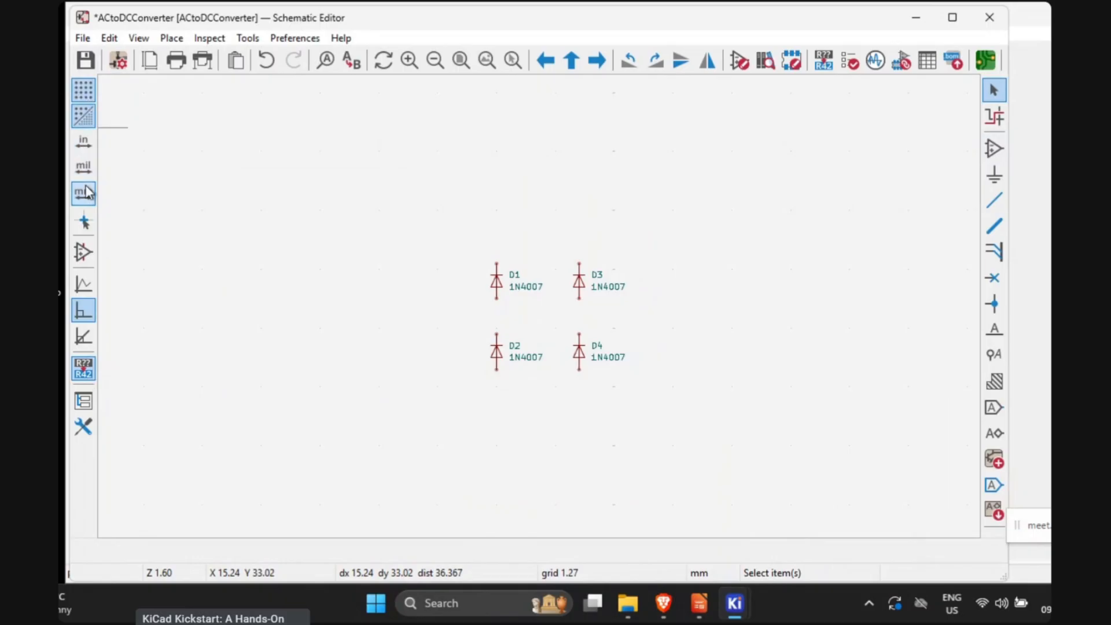
Step: Try the full-window crosshair cursor and switch back to the small crosshair
left_click(83, 220)
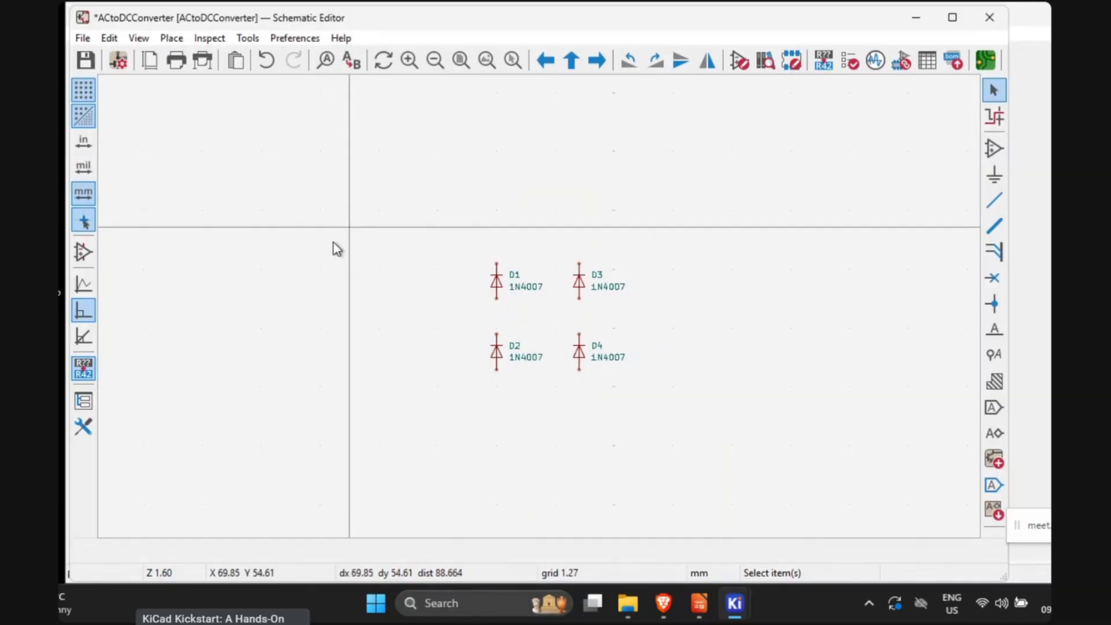
left_click(83, 223)
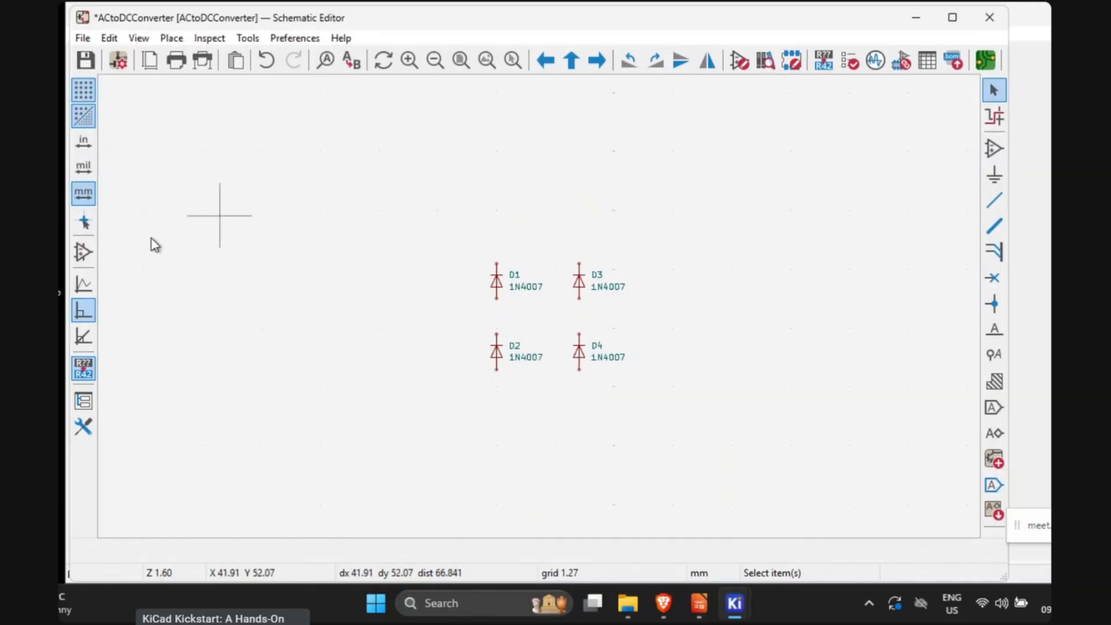
left_click(994, 150)
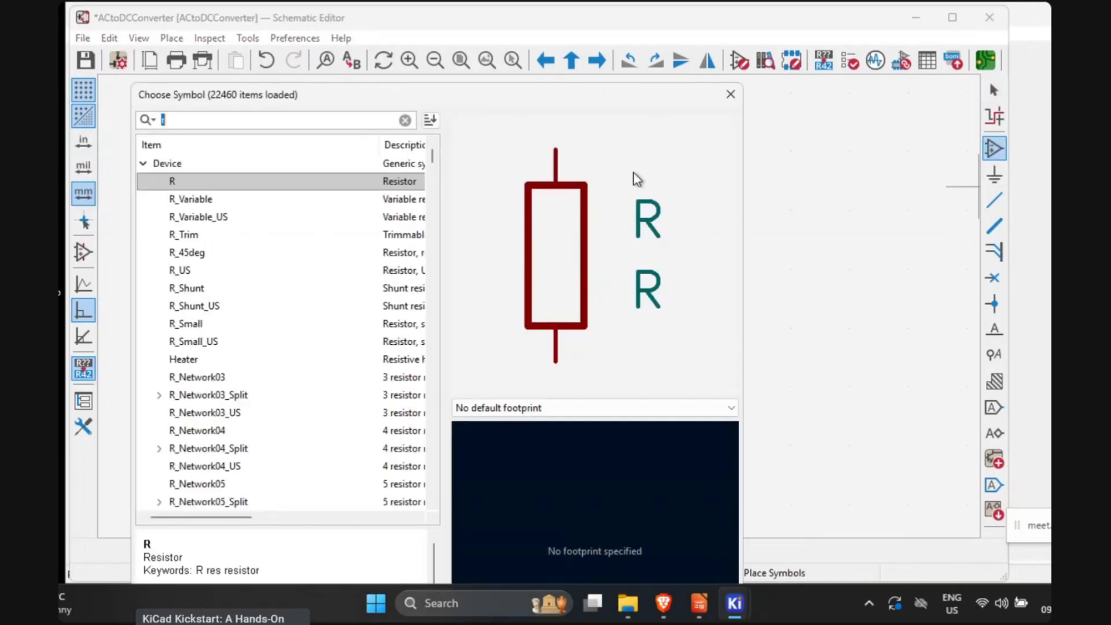
left_click(731, 96)
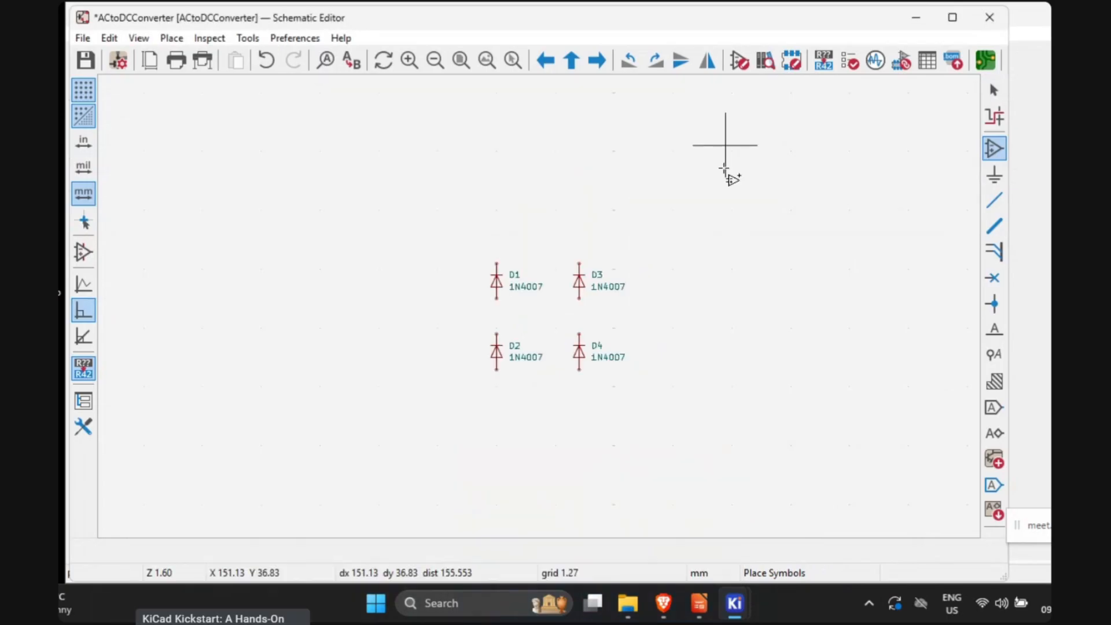
left_click(691, 245)
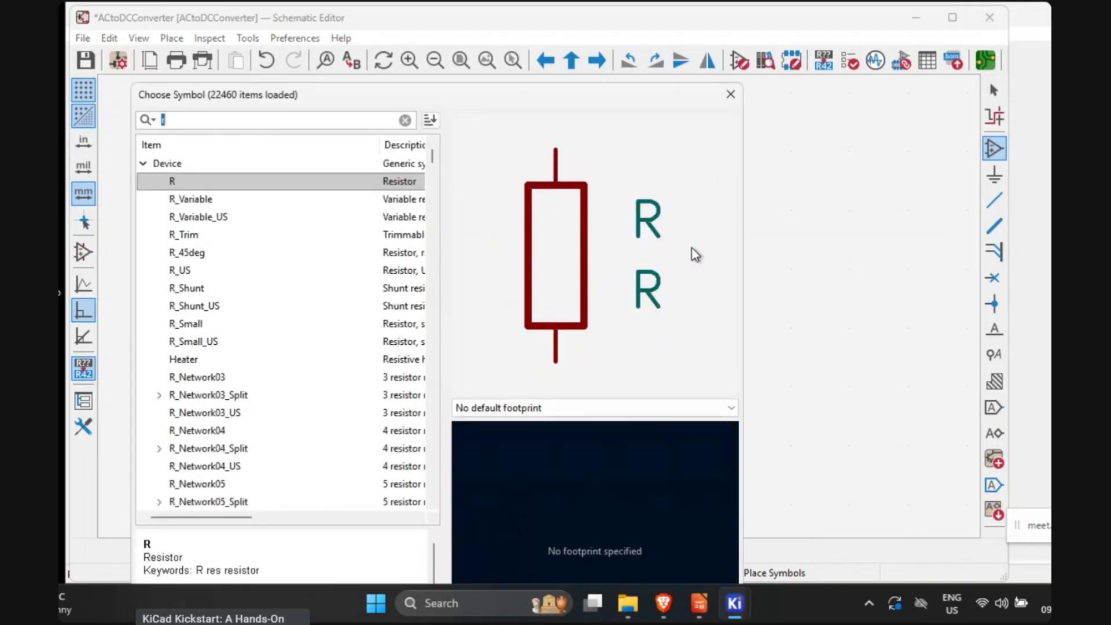
left_click(729, 94)
key("Escape")
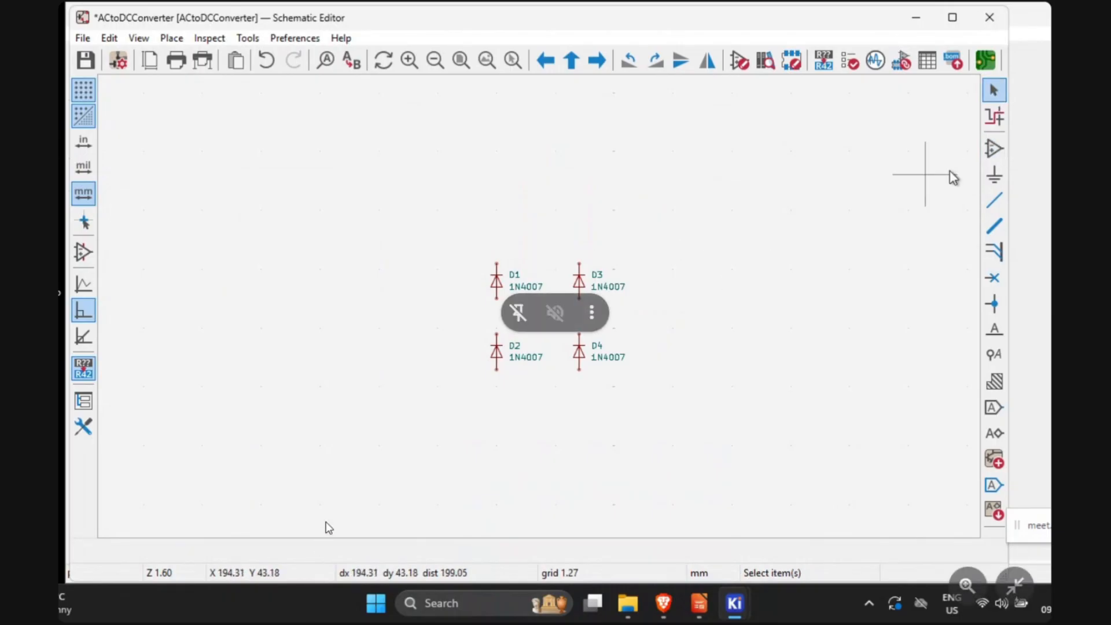
left_click(993, 148)
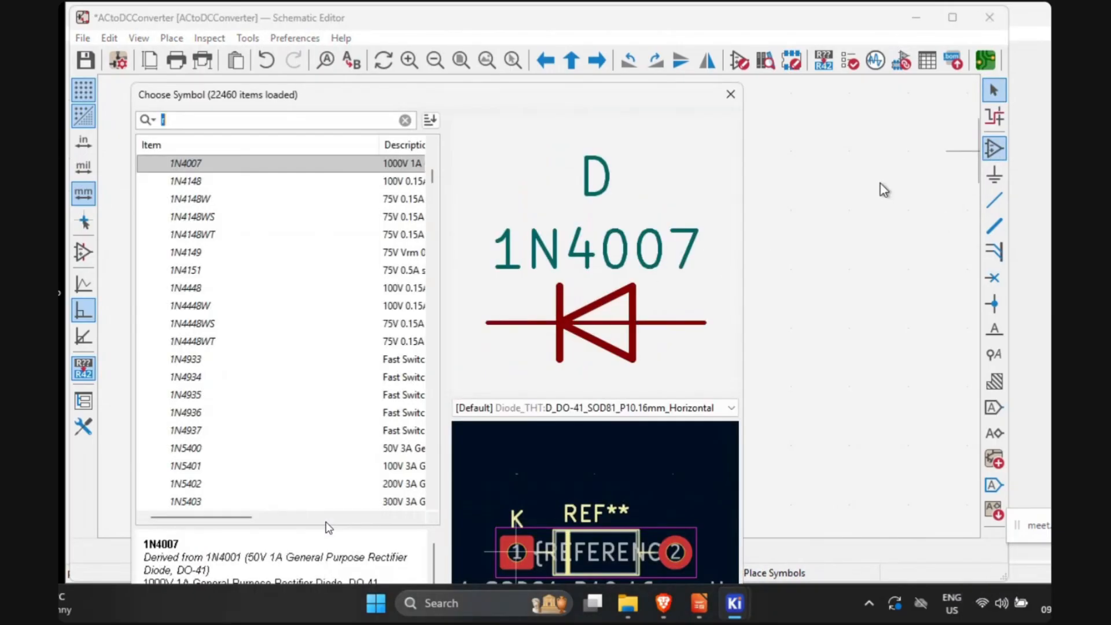
left_click(724, 94)
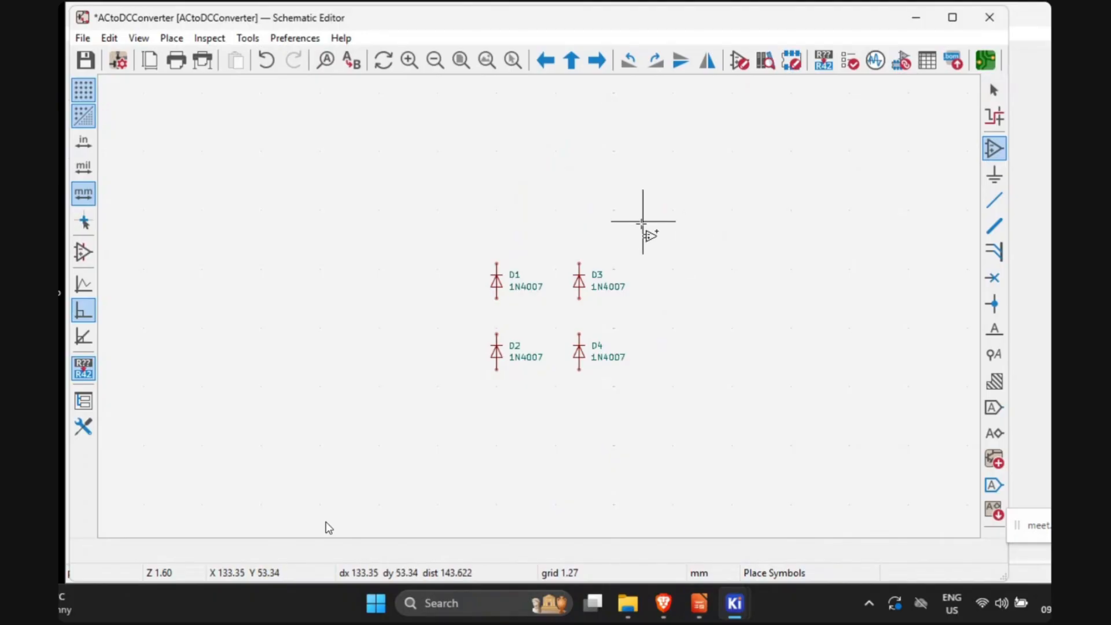
left_click(642, 222)
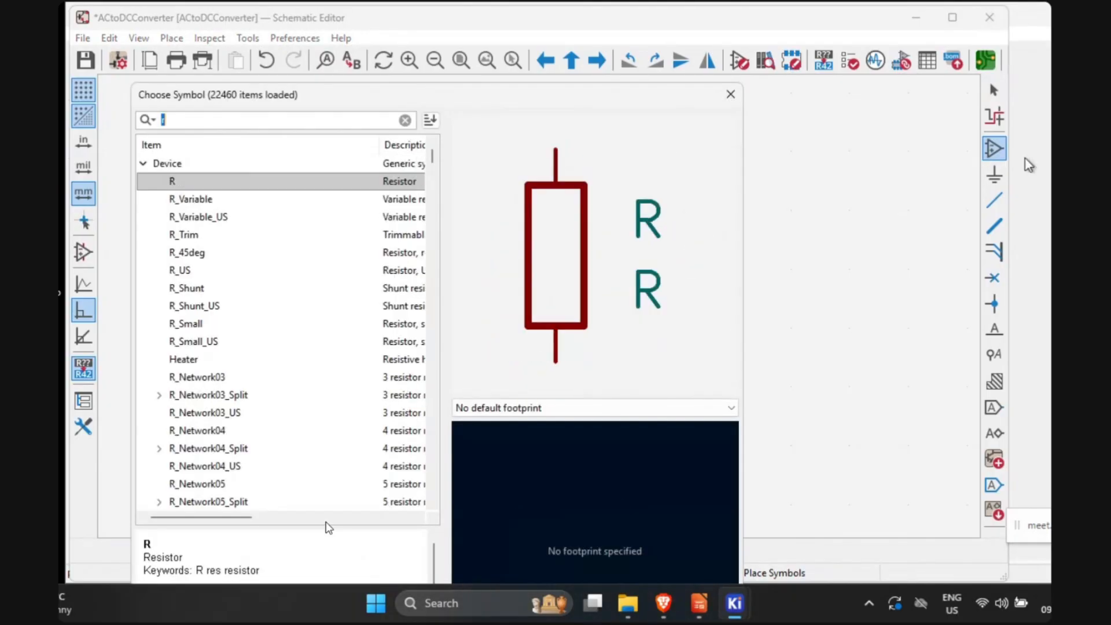
left_click(730, 95)
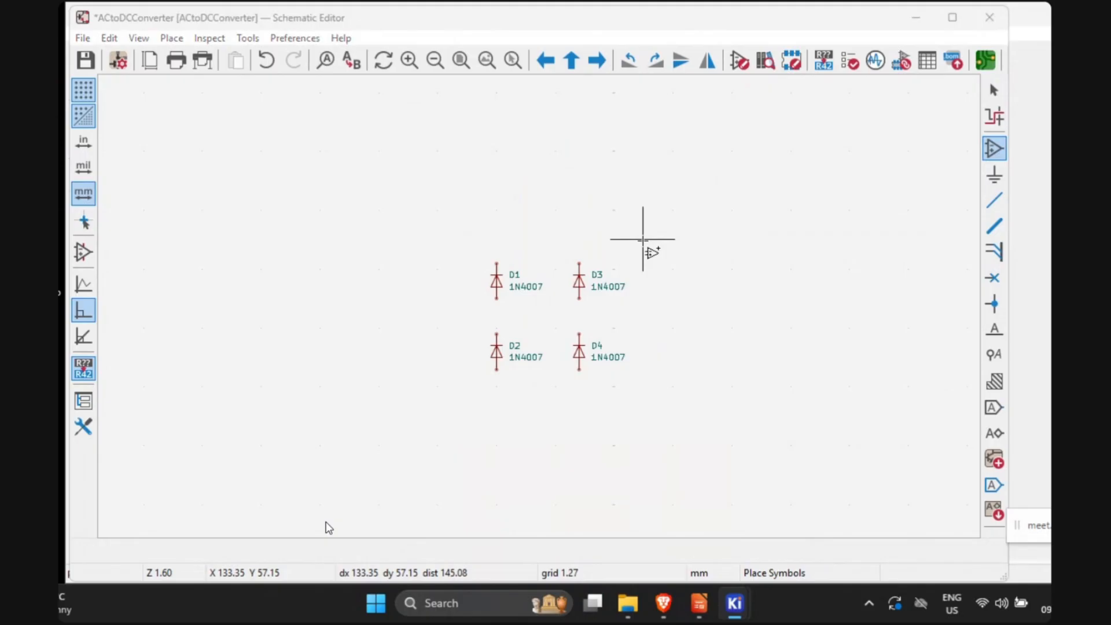
left_click(643, 236)
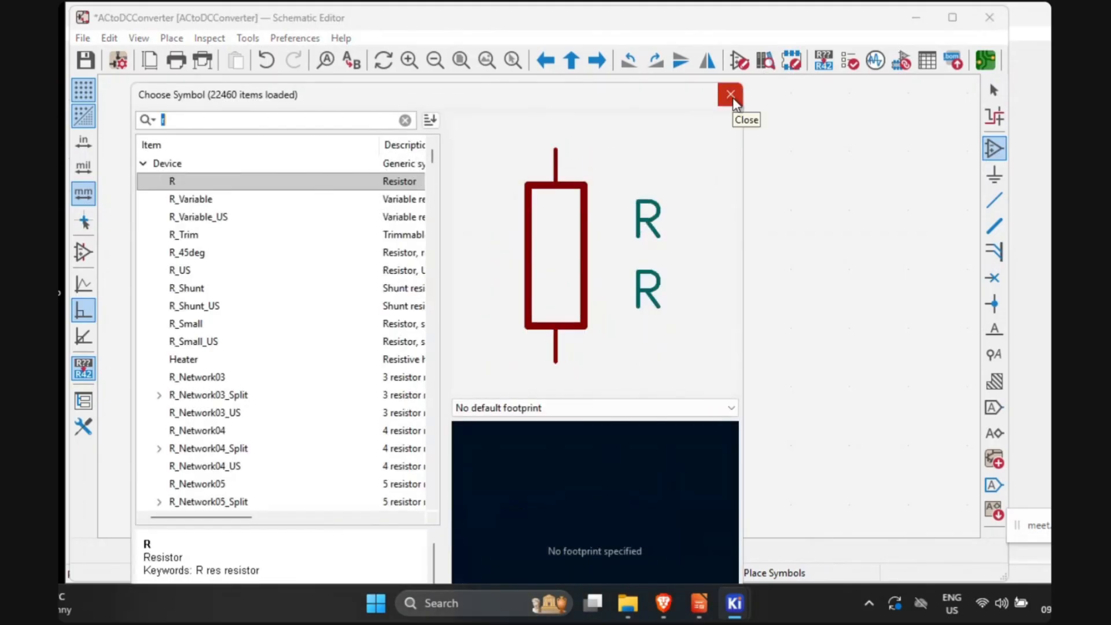
left_click(731, 95)
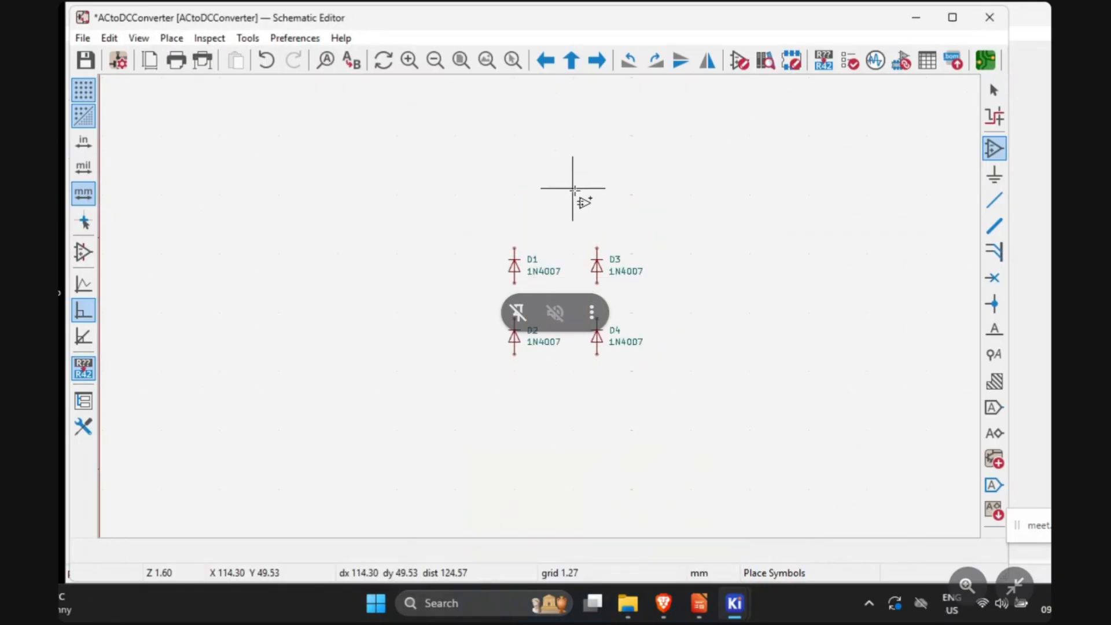
Step: Move the four bridge diodes together down and to the right, farther into the sheet
middle_click_drag(573, 188, 538, 305)
scroll(538, 306, "down", 2)
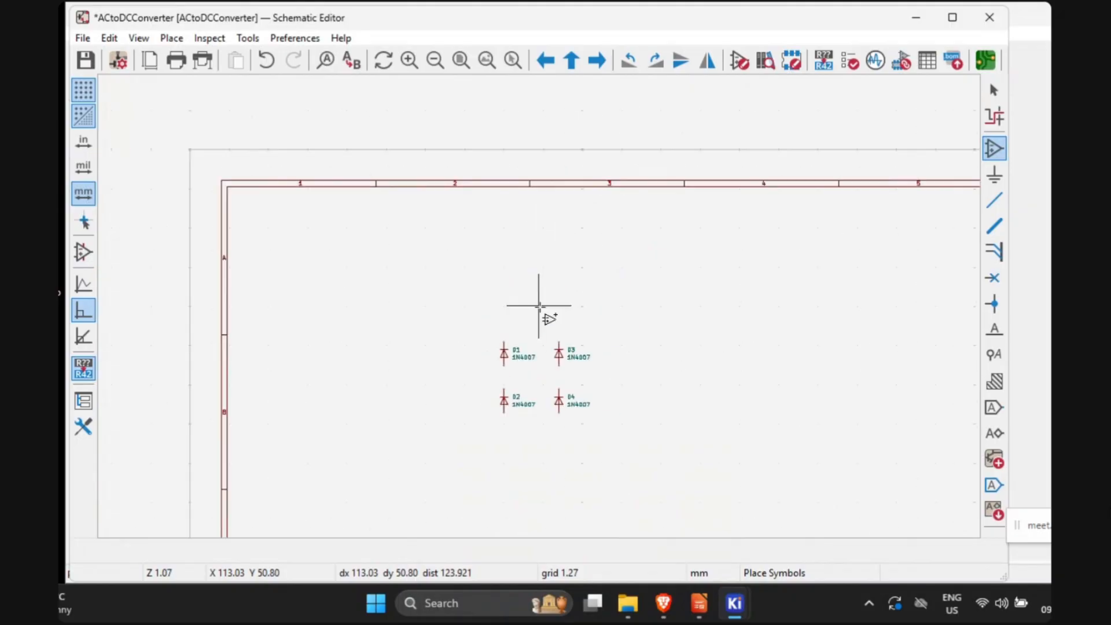
middle_click_drag(609, 336, 506, 216)
left_click_drag(434, 168, 605, 284)
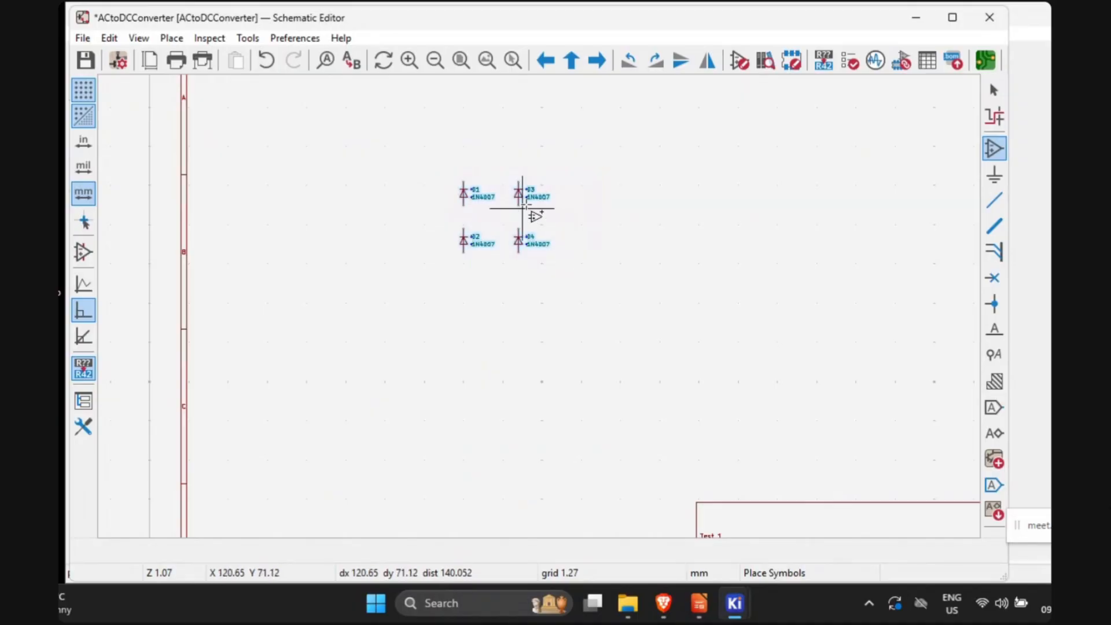
left_click_drag(519, 193, 575, 267)
Step: Place two resistors (R) right of the diode bridge, R1 level with its middle and R2 higher and farther right
key("a")
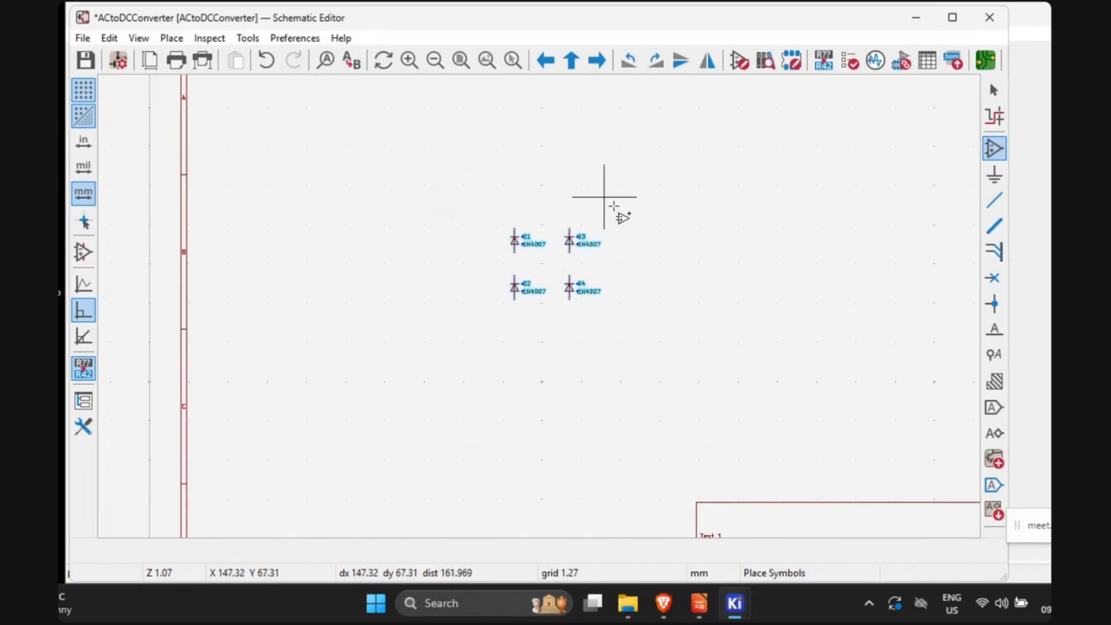
middle_click_drag(658, 237, 621, 233)
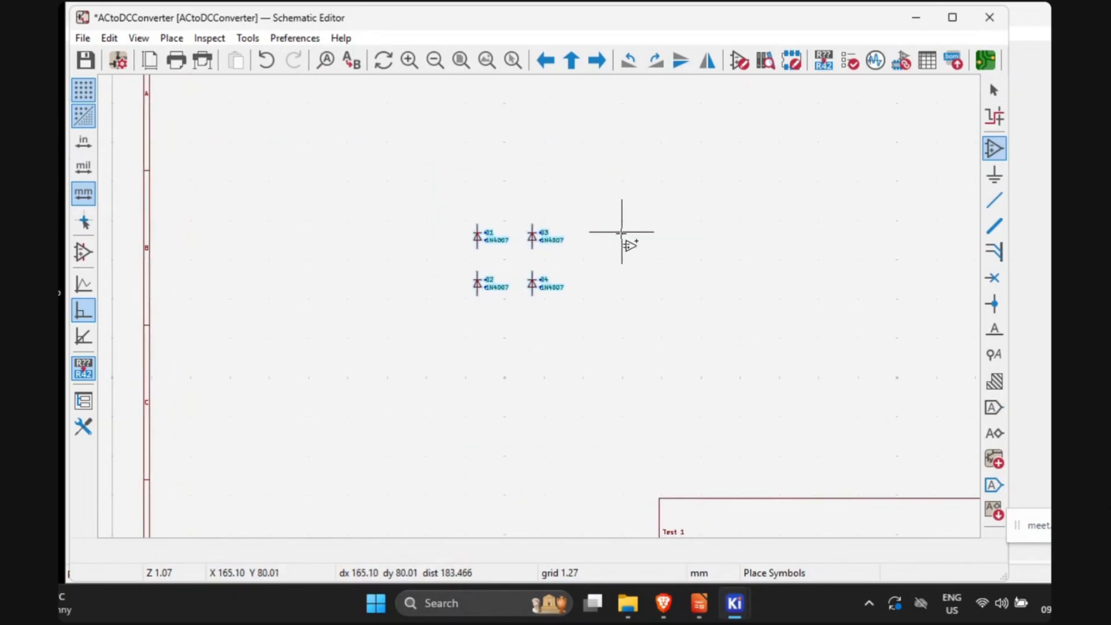
scroll(465, 229, "up", 2)
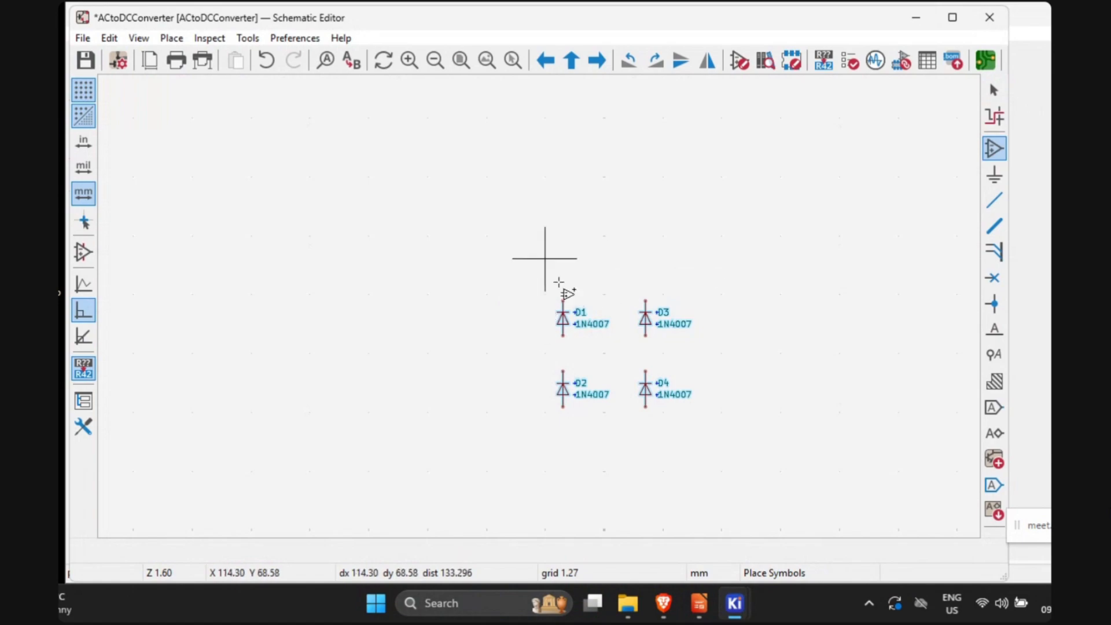
middle_click_drag(561, 276, 538, 220)
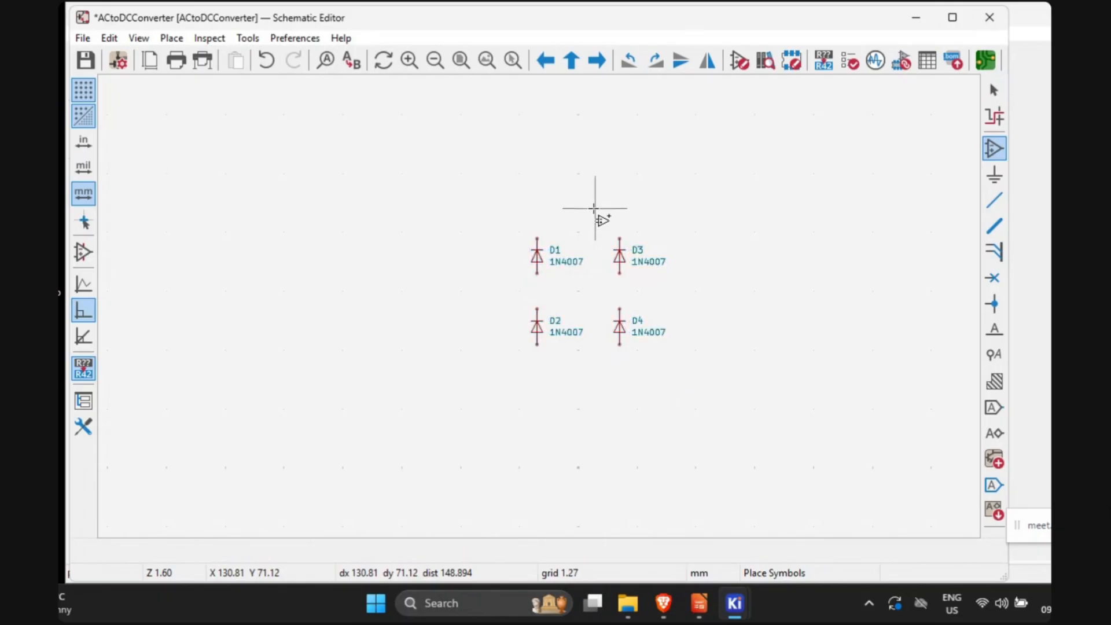
left_click(595, 209)
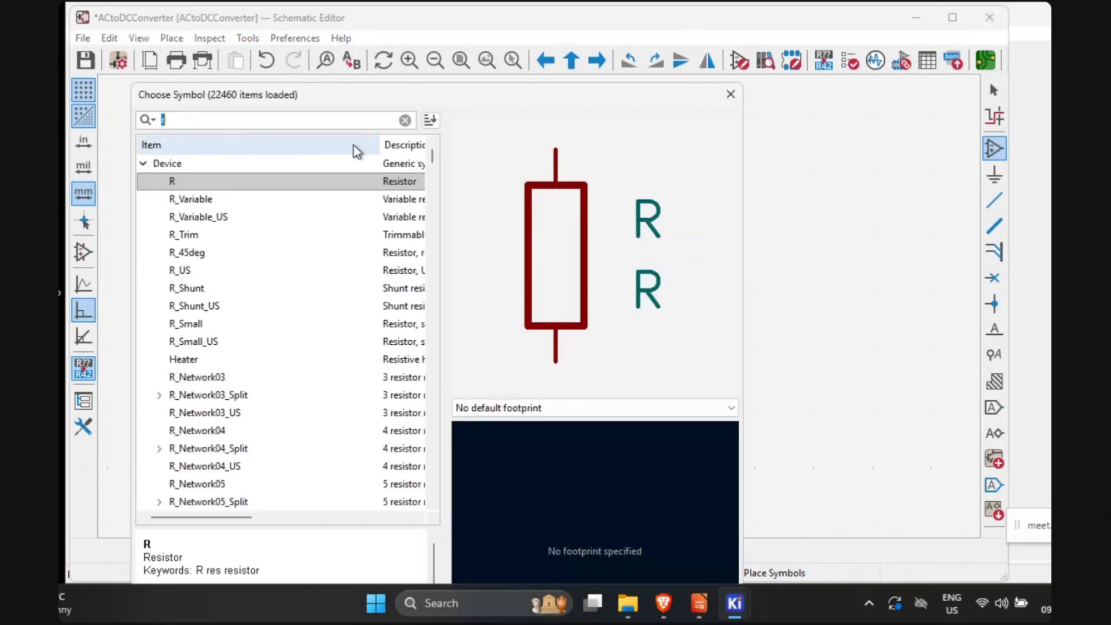
type("r")
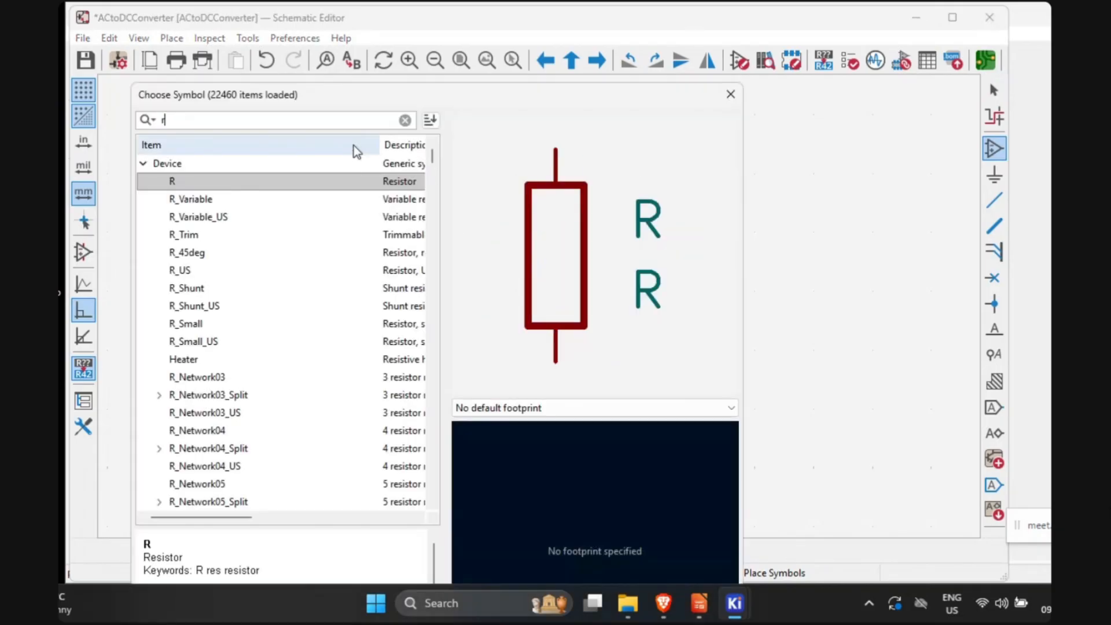
double_click(255, 184)
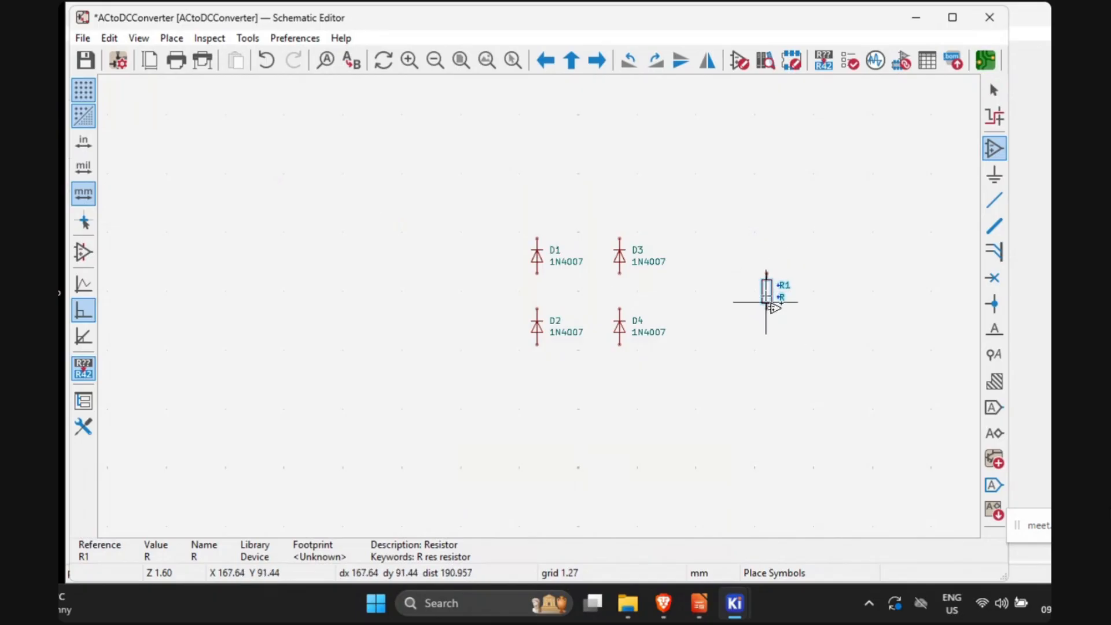
left_click(773, 304)
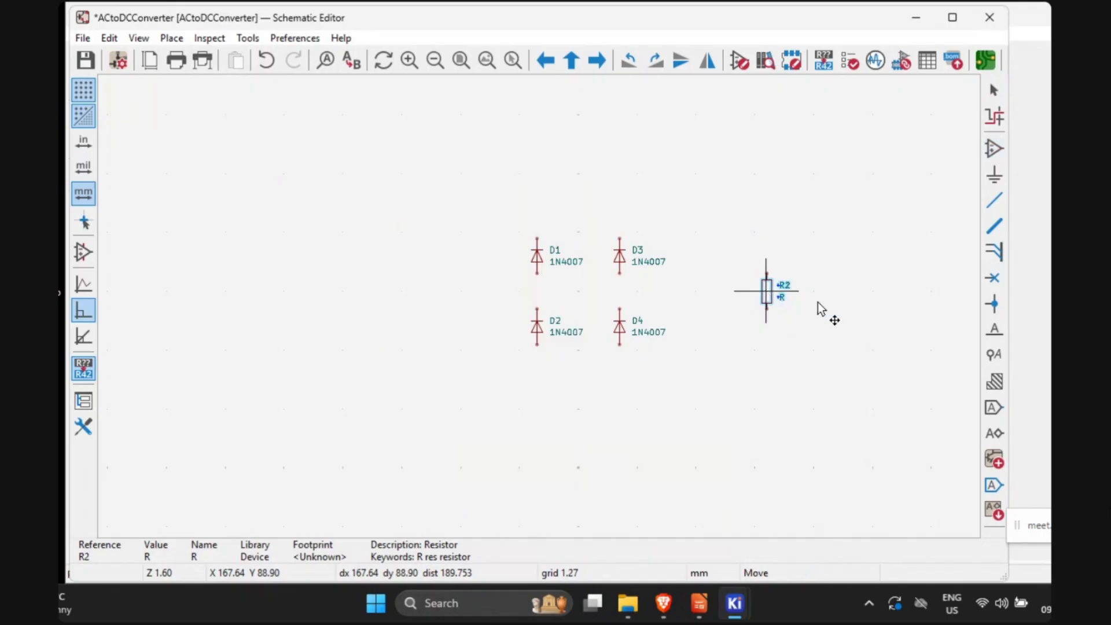
left_click(849, 242)
key("Escape")
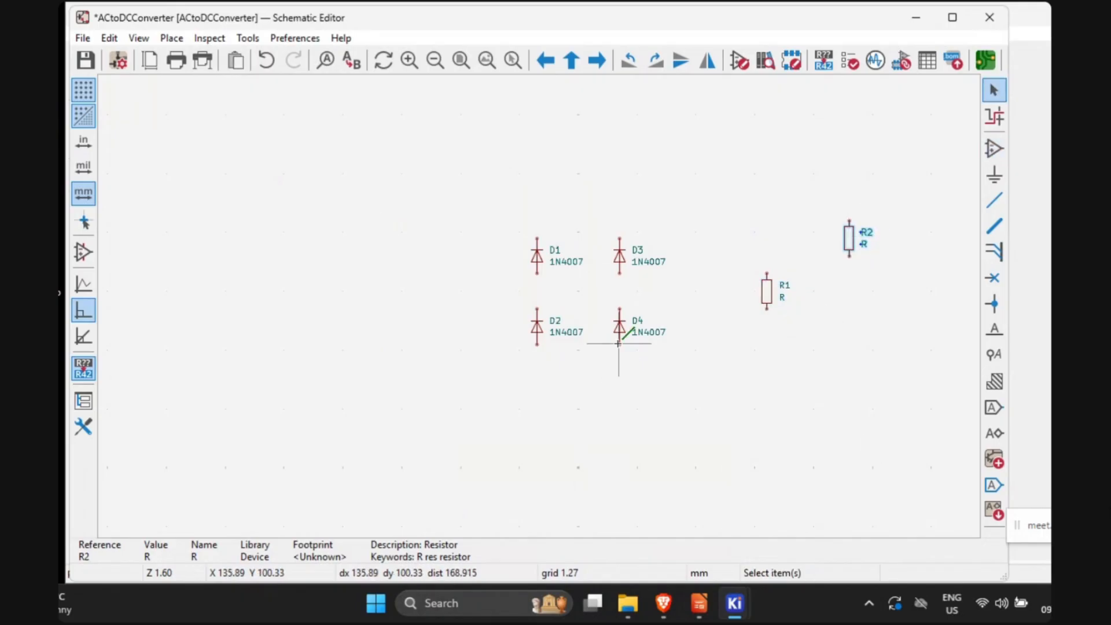
Step: Check the LibreOffice Impress circuit, then place an unpolarized capacitor (C) in the schematic between D3/D4 and R1, level with R1
left_click(700, 605)
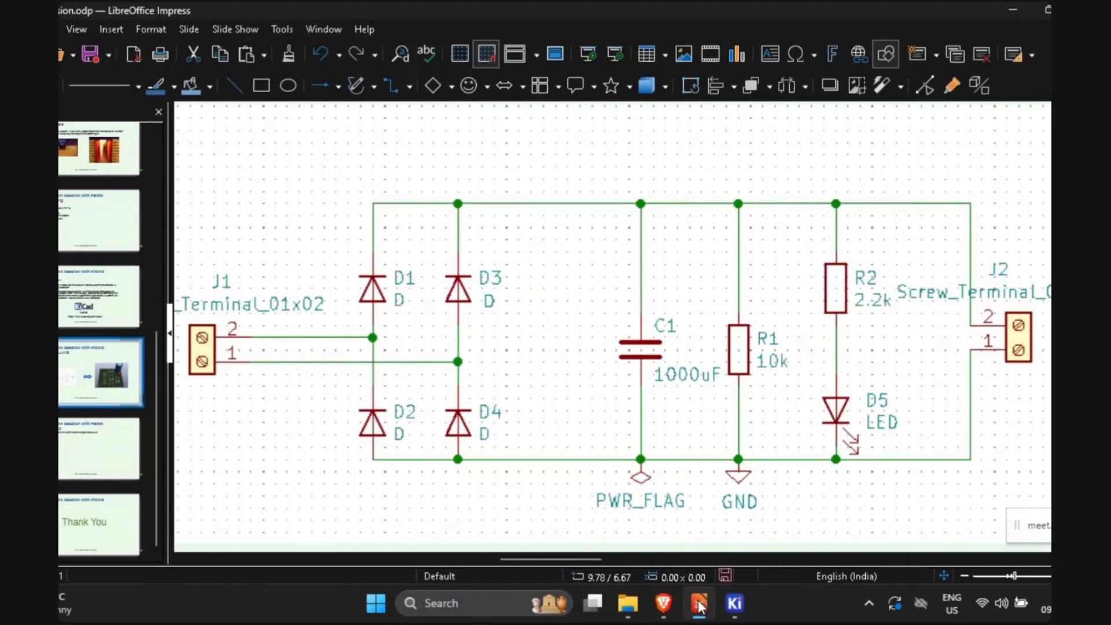
left_click(700, 605)
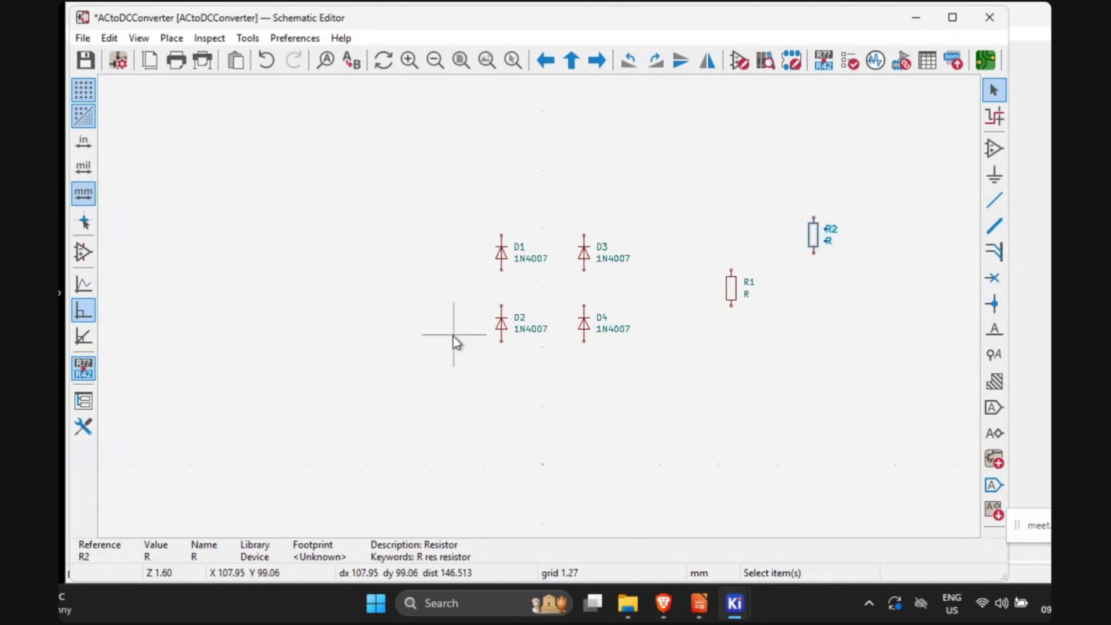
key("a")
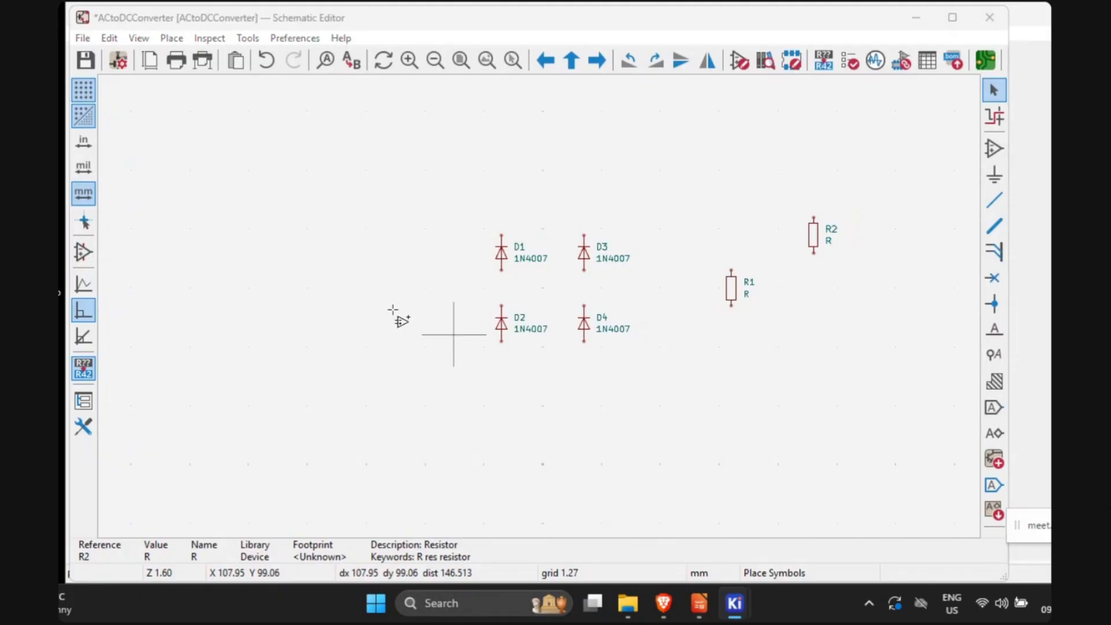
type("c")
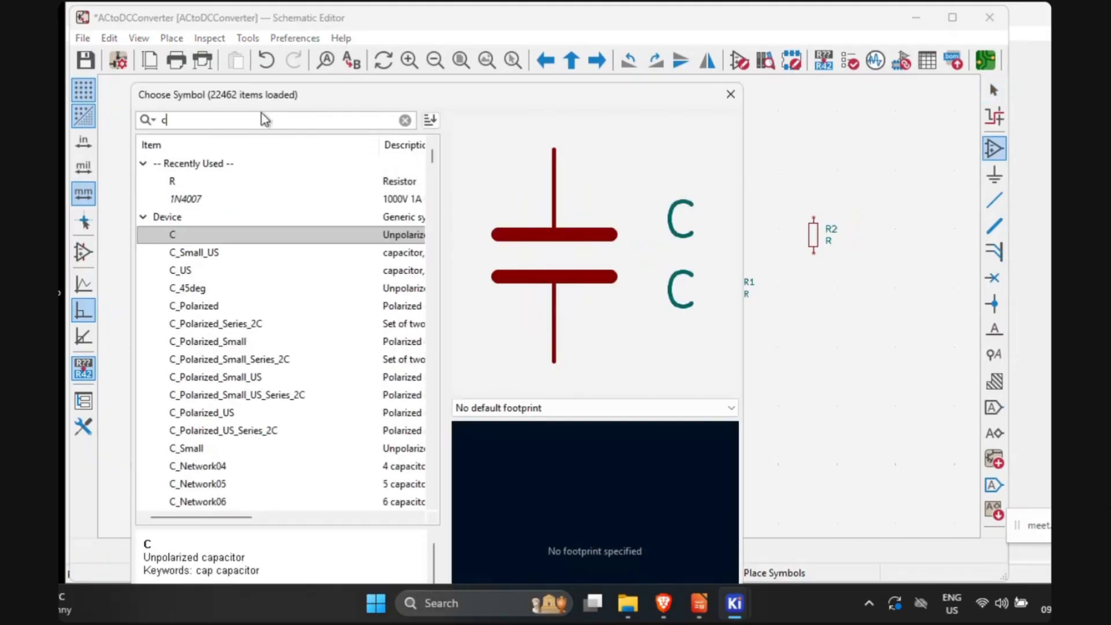
left_click(206, 232)
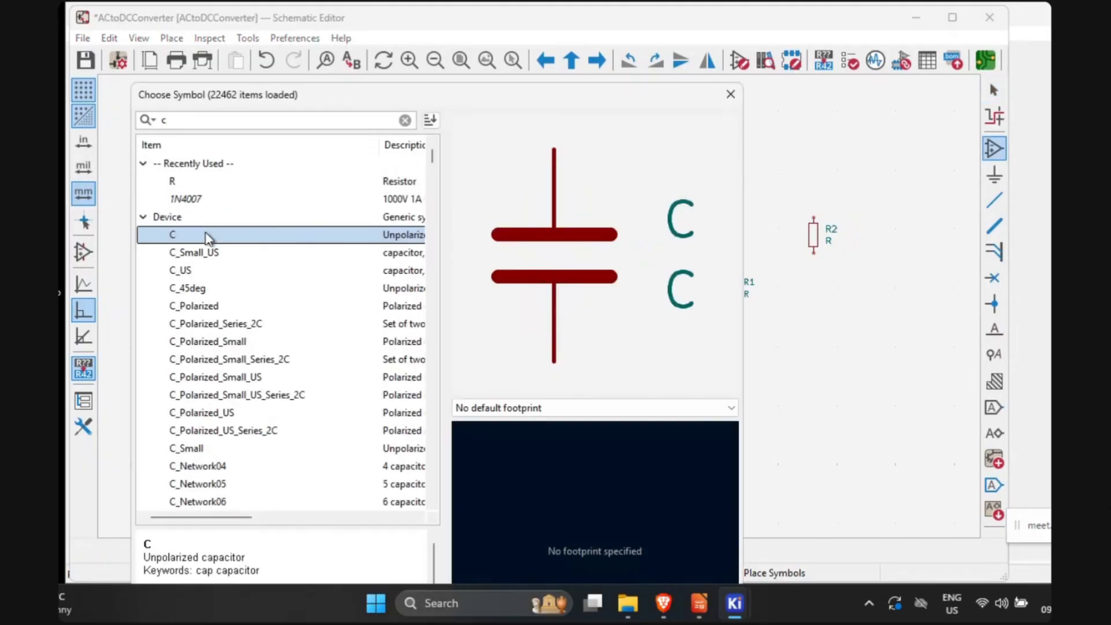
double_click(206, 233)
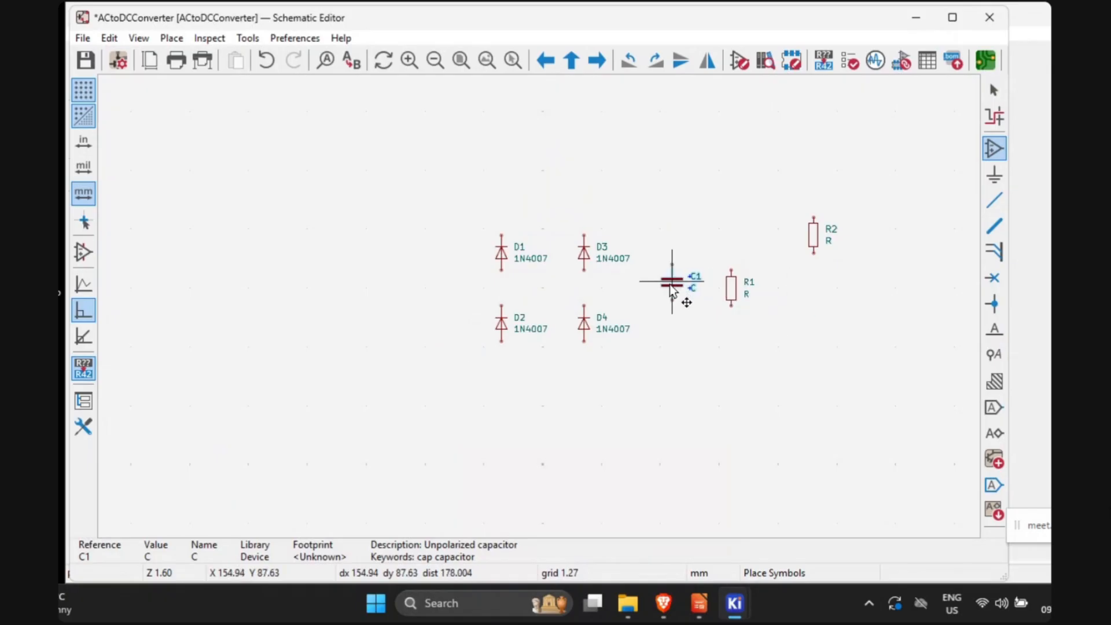
left_click(671, 287)
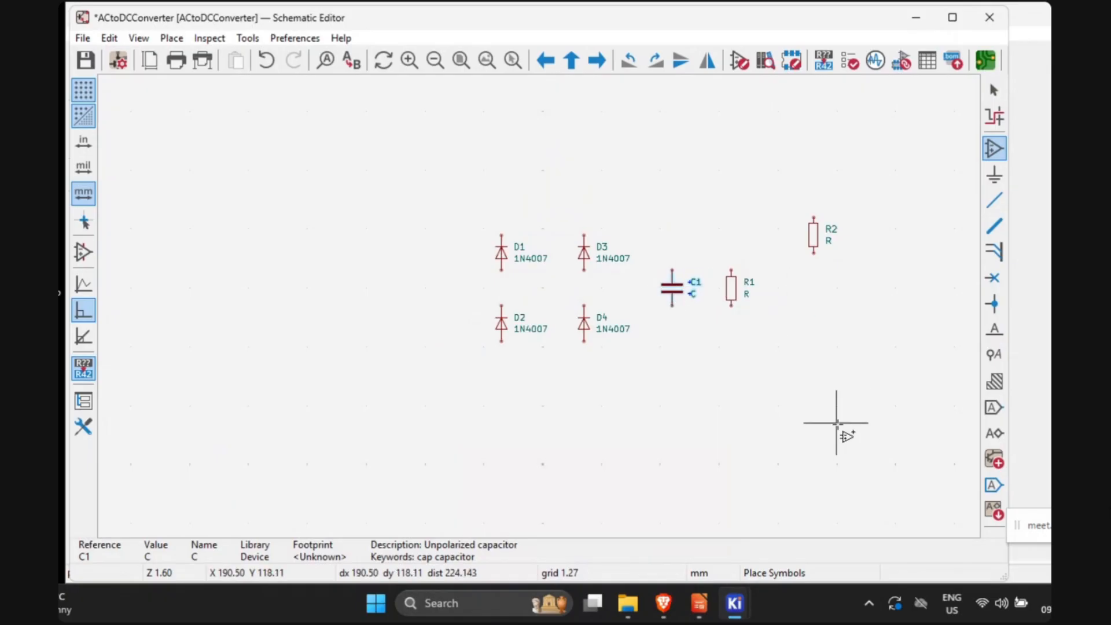
Step: Place the generic LED symbol from the Device library directly below R2, rotated to stand vertically and point down
left_click(836, 422)
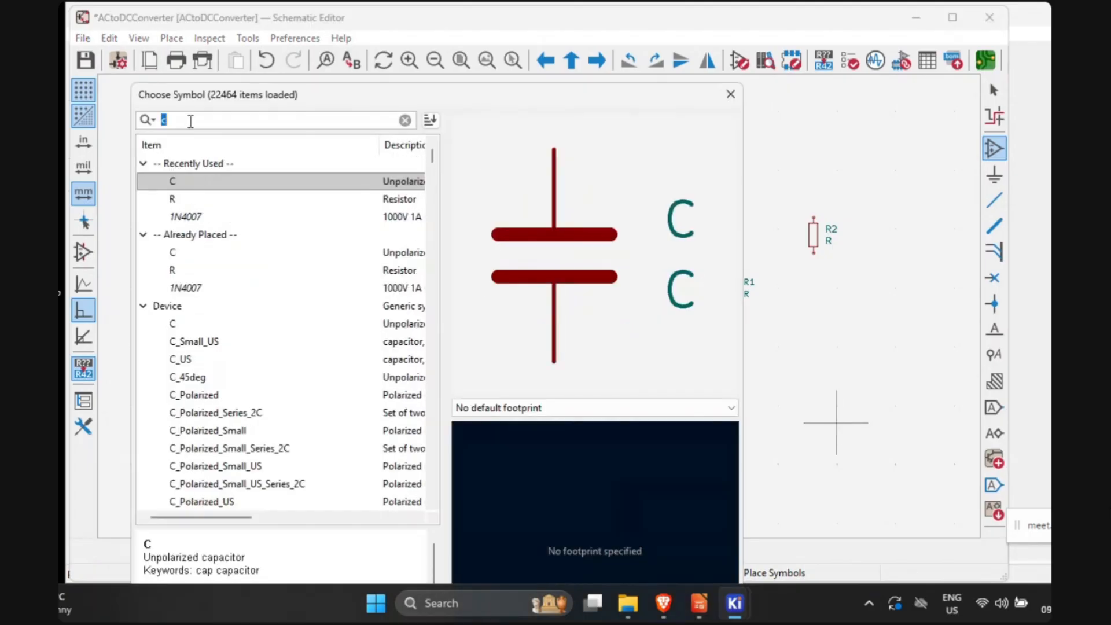
type("le")
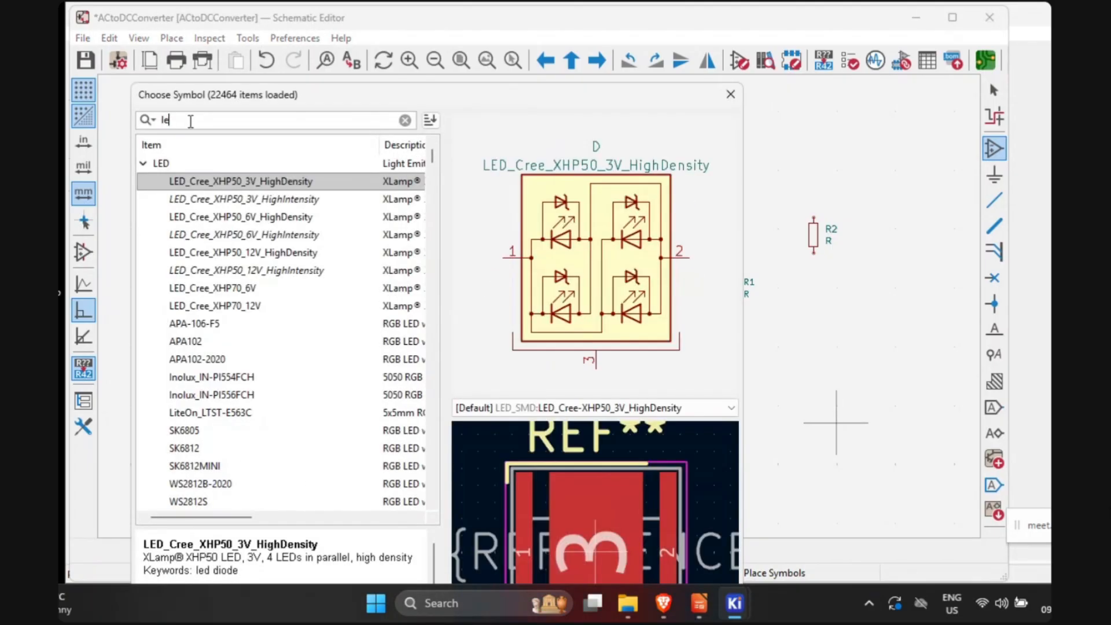
type("d")
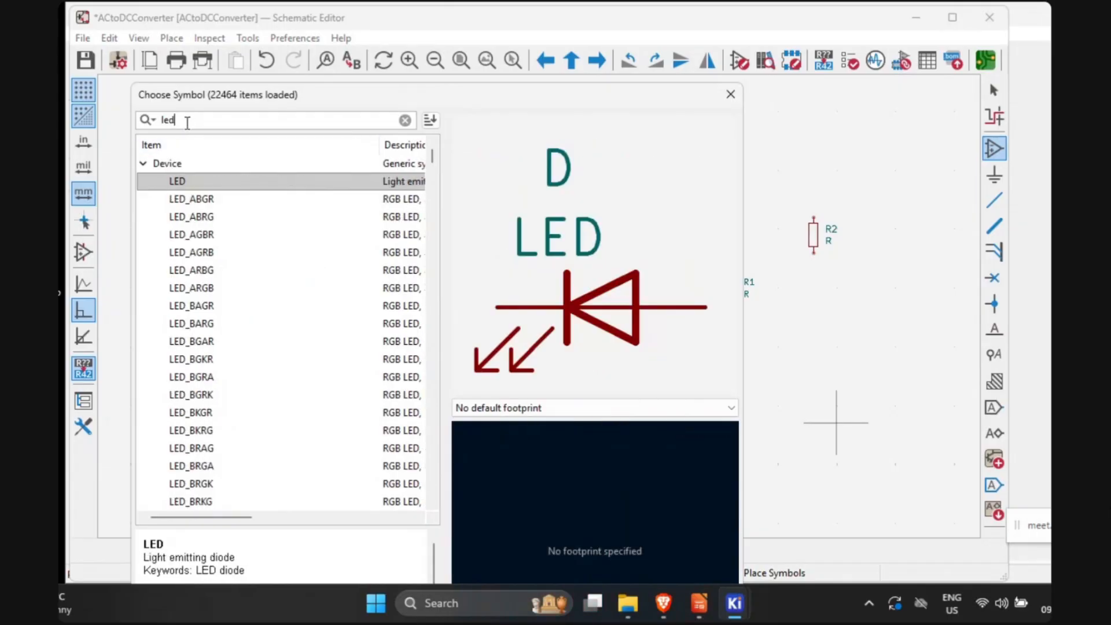
left_click(185, 183)
double_click(185, 183)
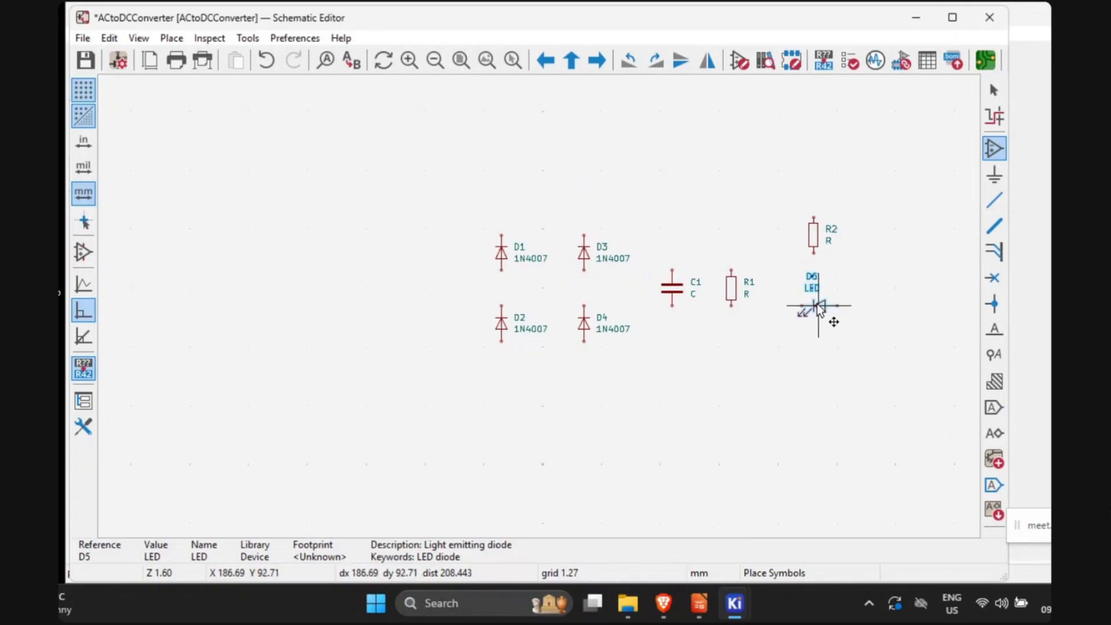
key("r")
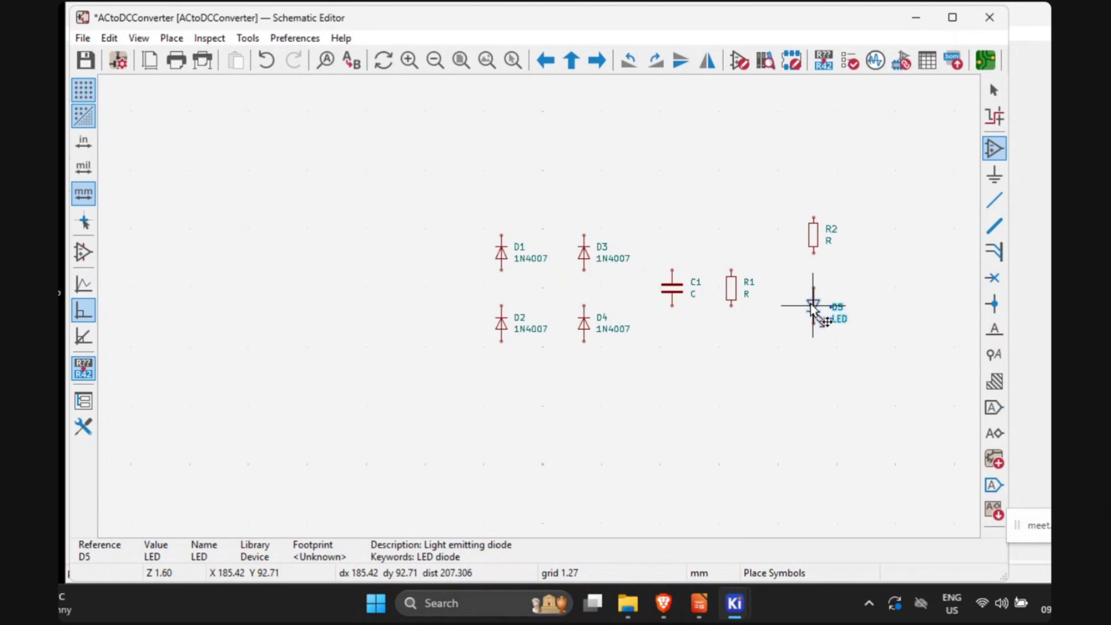
left_click(813, 306)
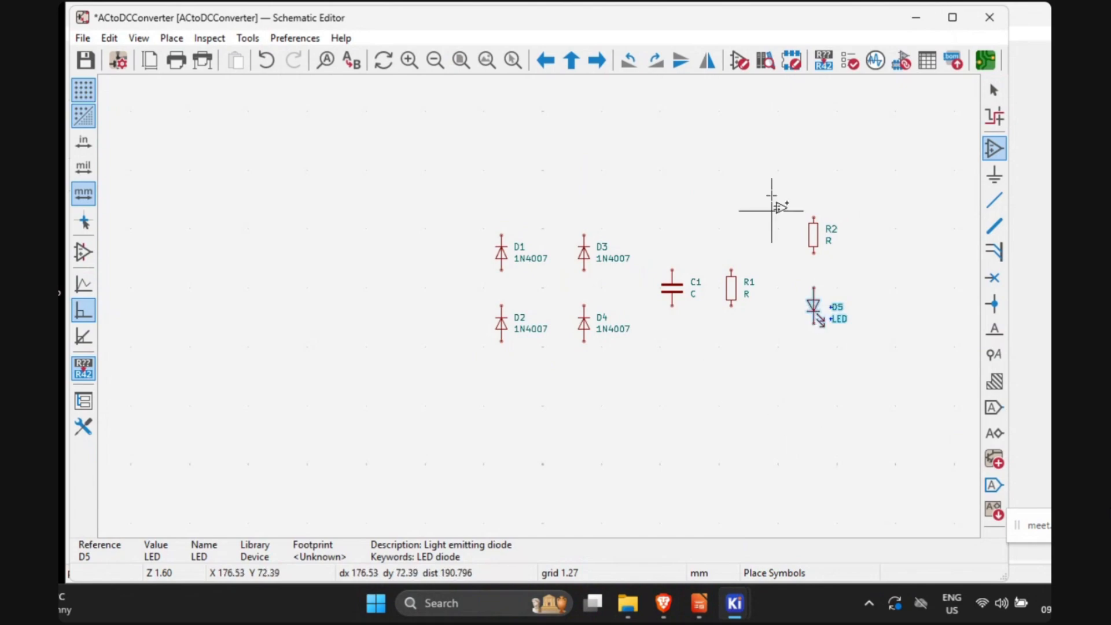
Step: Shift R2 and the LED D5 together slightly left and down, closer to R1
left_click_drag(777, 200, 857, 357)
key("g")
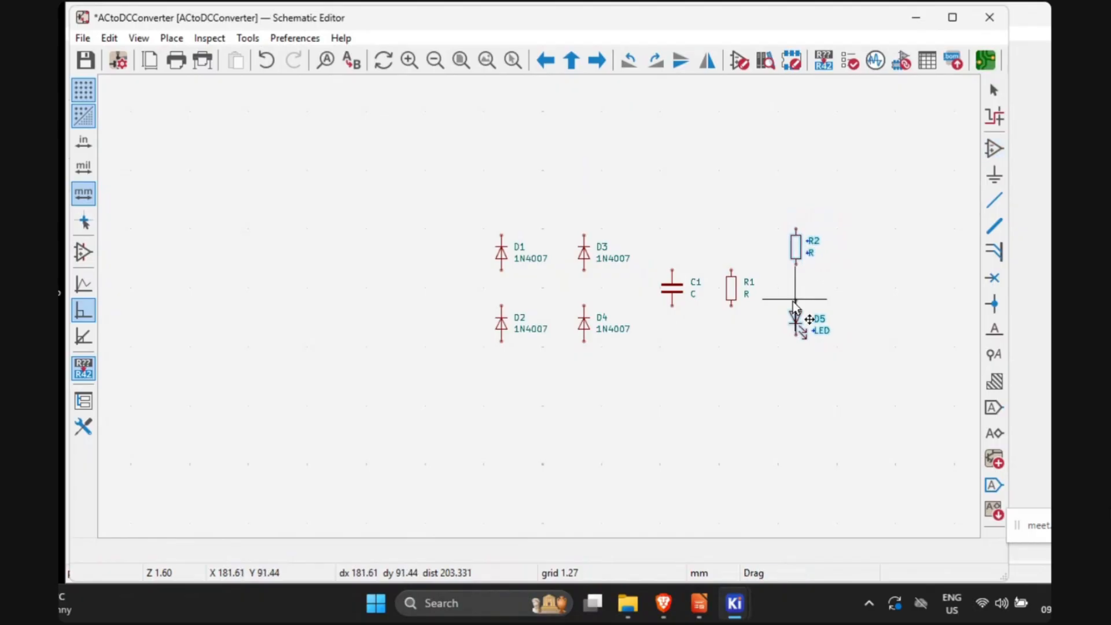
left_click(795, 300)
key("a")
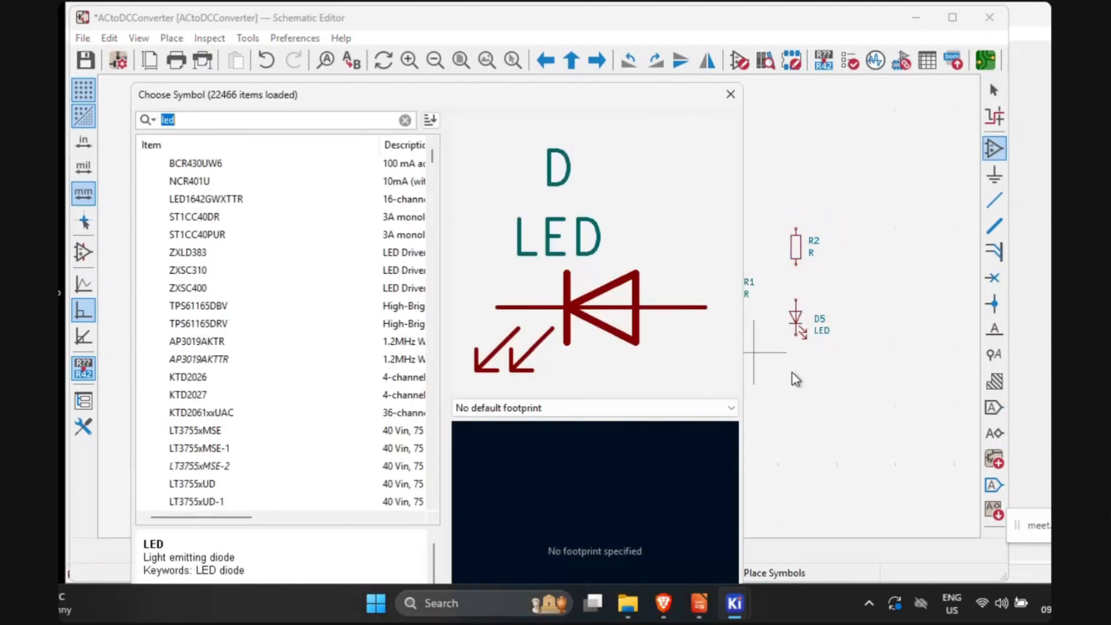
left_click(730, 94)
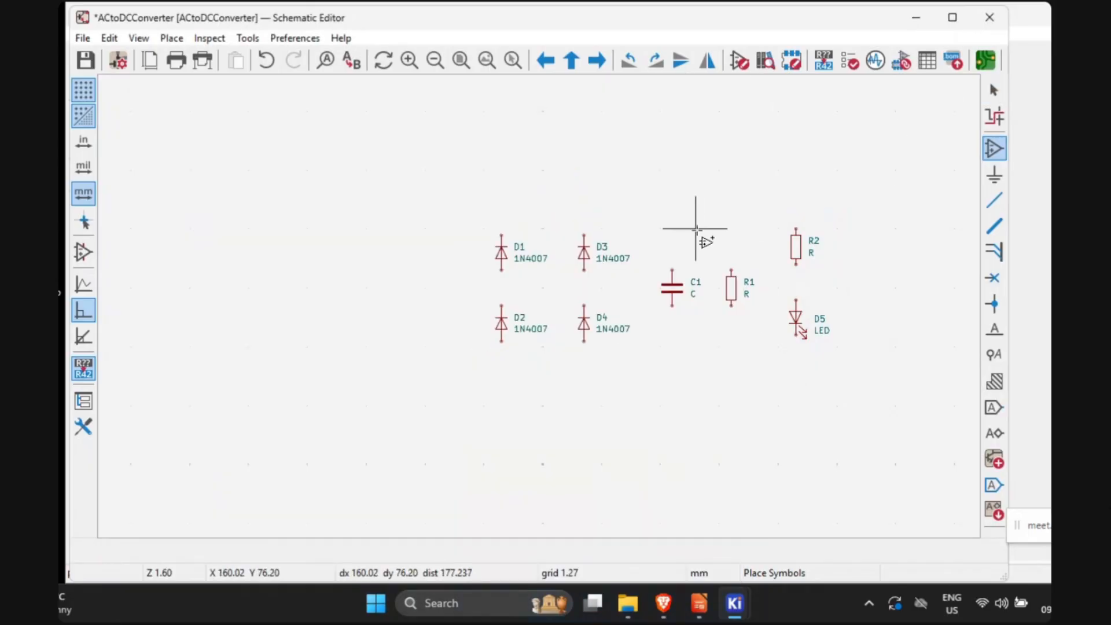
key("Escape")
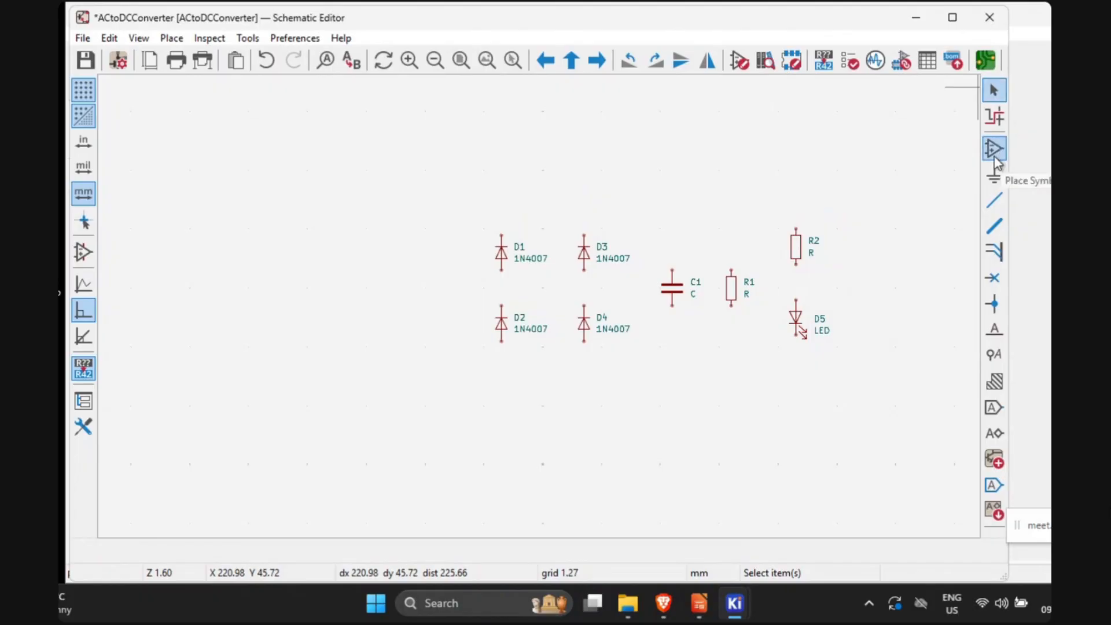
left_click(808, 205)
left_click(735, 96)
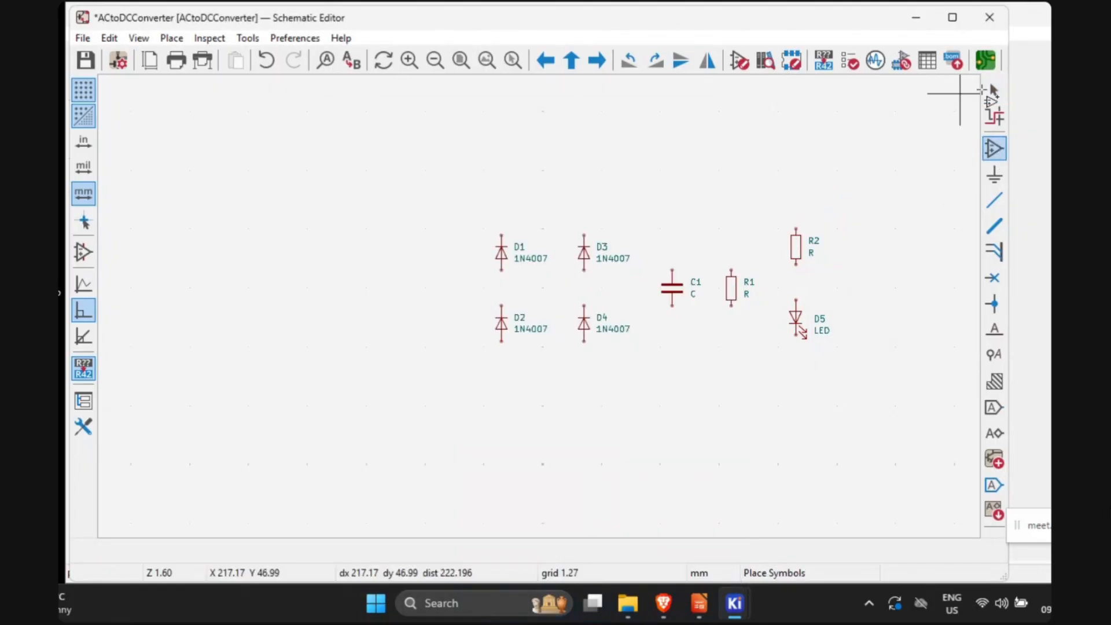
key("Escape")
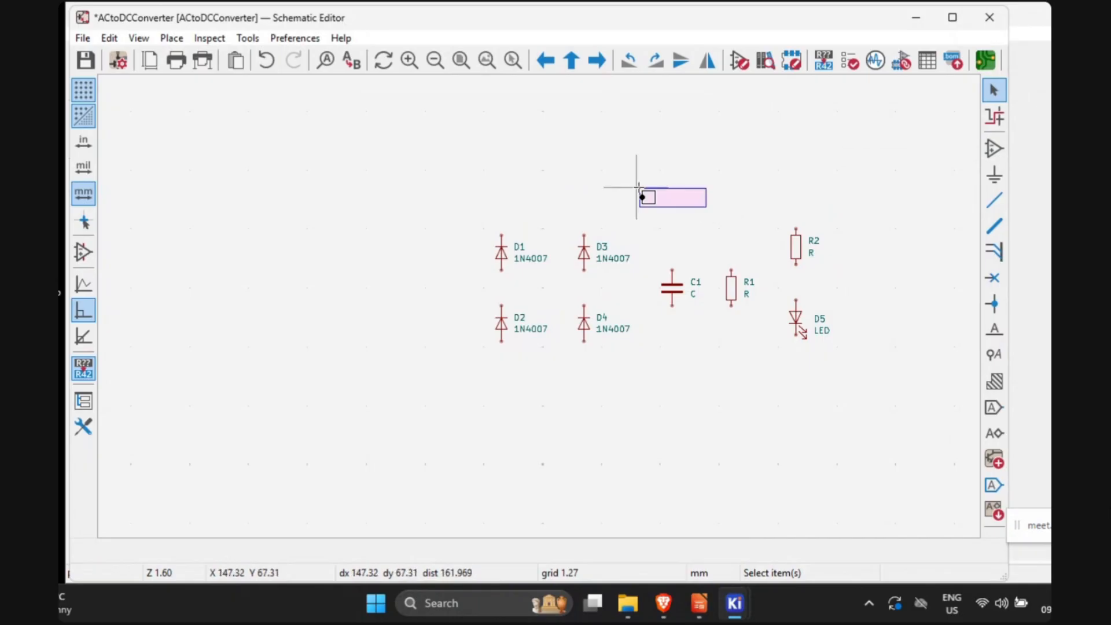
Step: Place a Screw_Terminal_01x02 connector left of the diode bridge, rotated so its pins face the diodes with pin 2 above pin 1
middle_click_drag(657, 405, 622, 324)
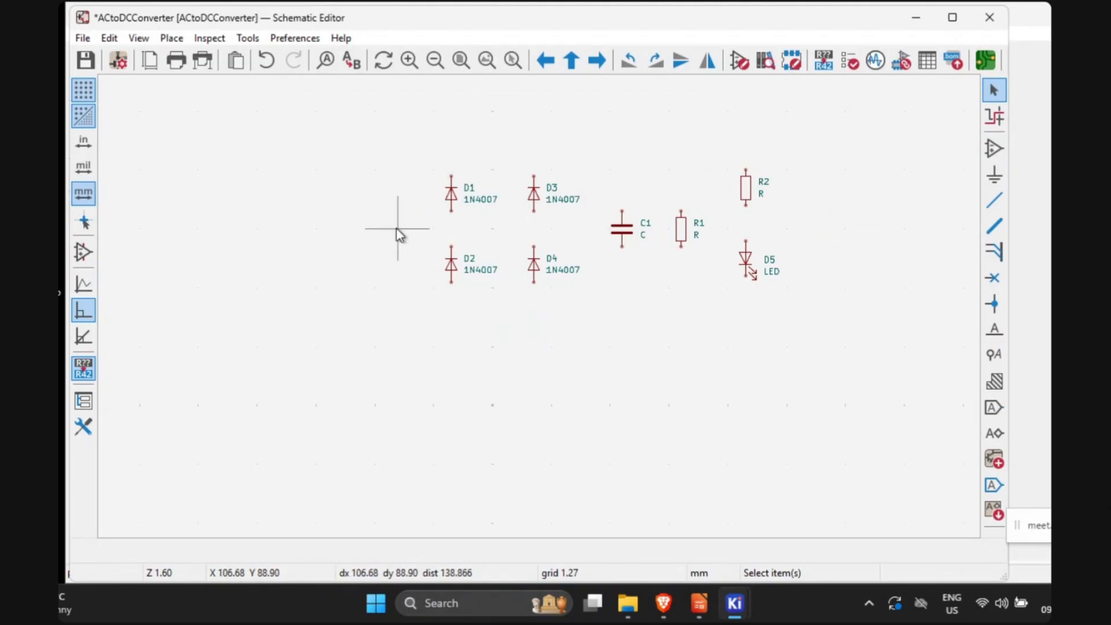
key("a")
type("sc")
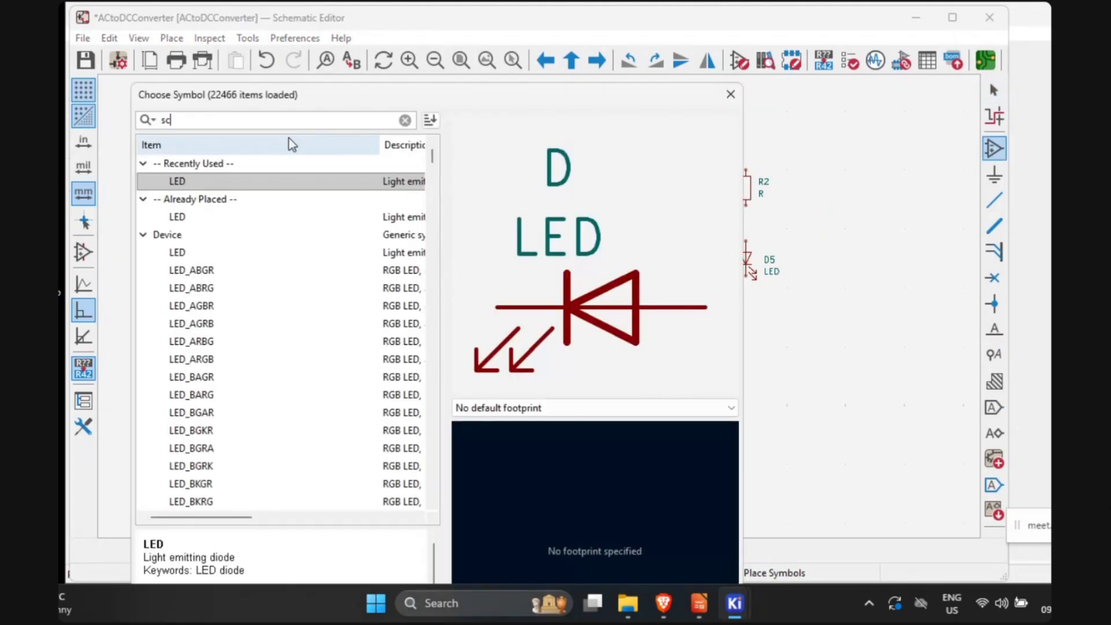
type("rew")
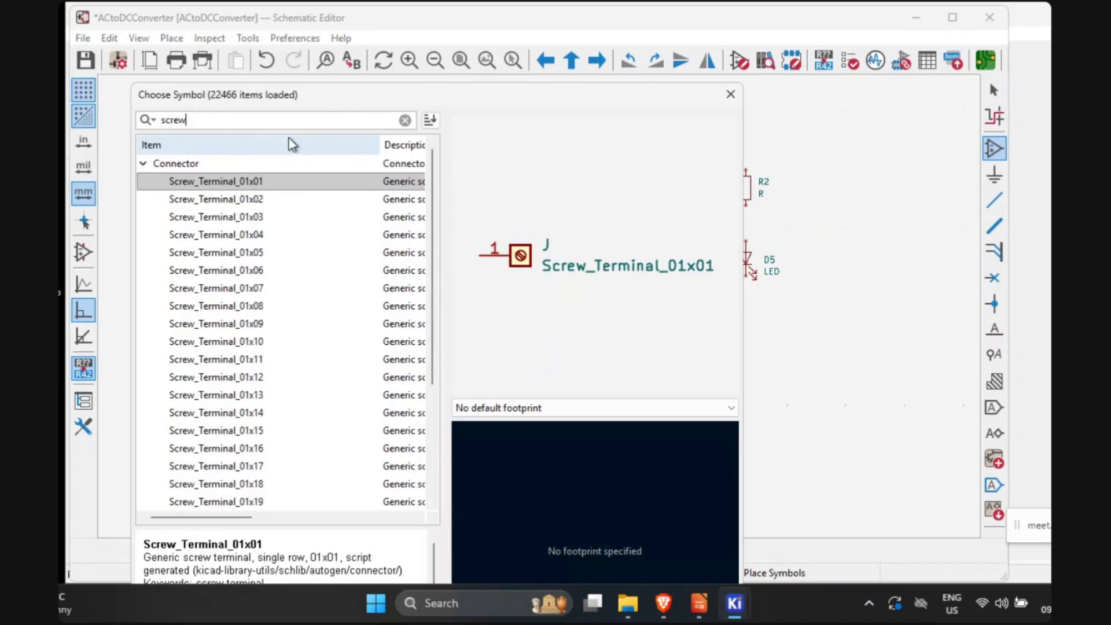
left_click(265, 204)
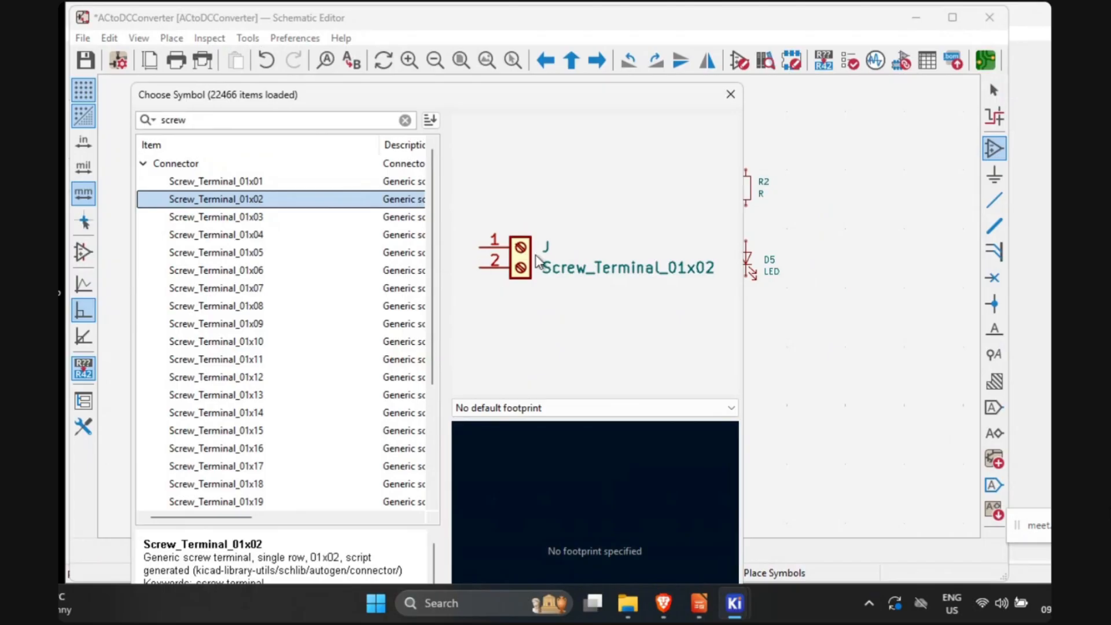
double_click(213, 199)
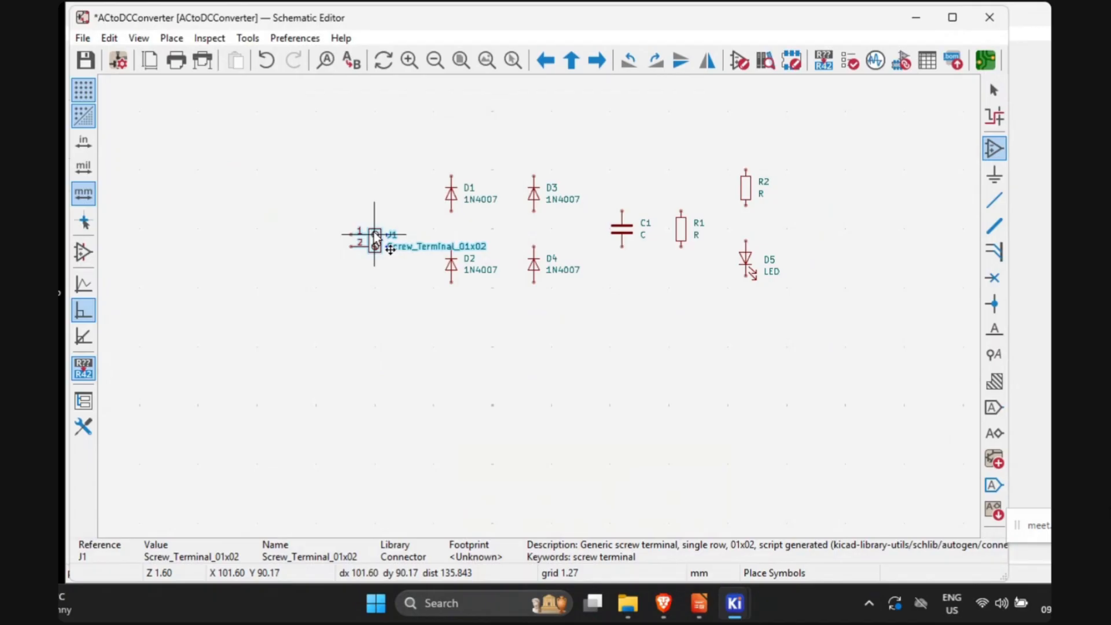
key("r")
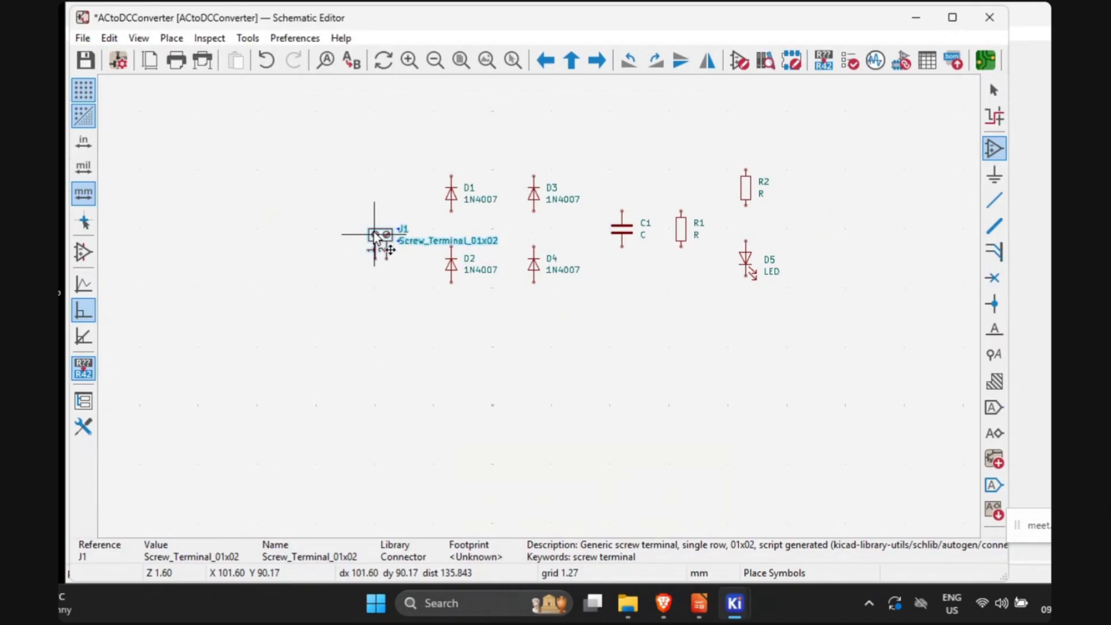
key("r")
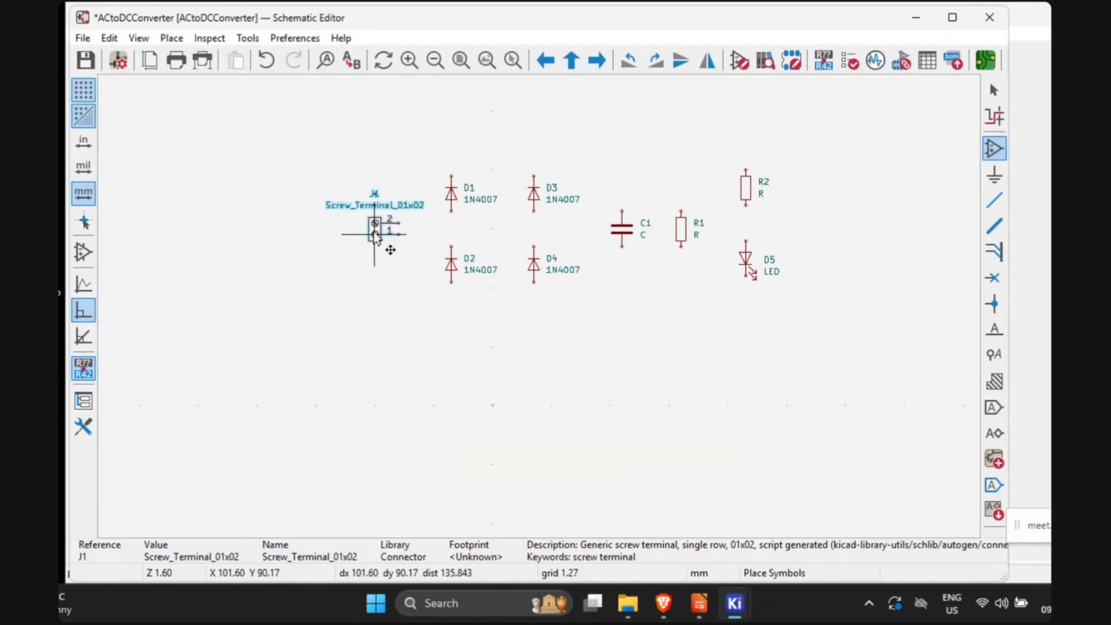
key("r")
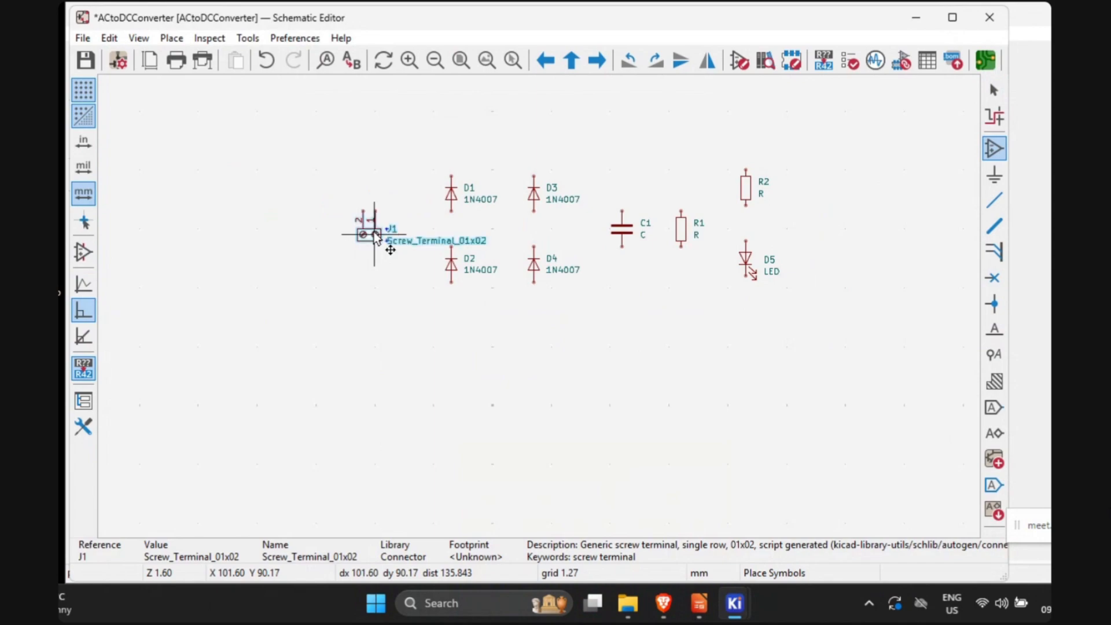
key("r")
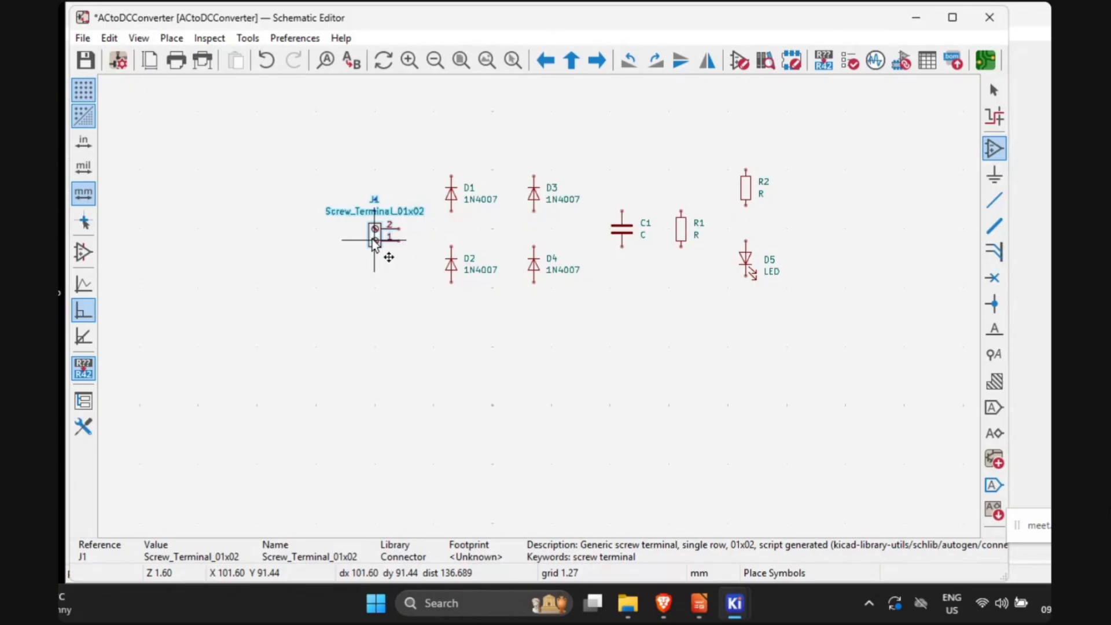
left_click(357, 241)
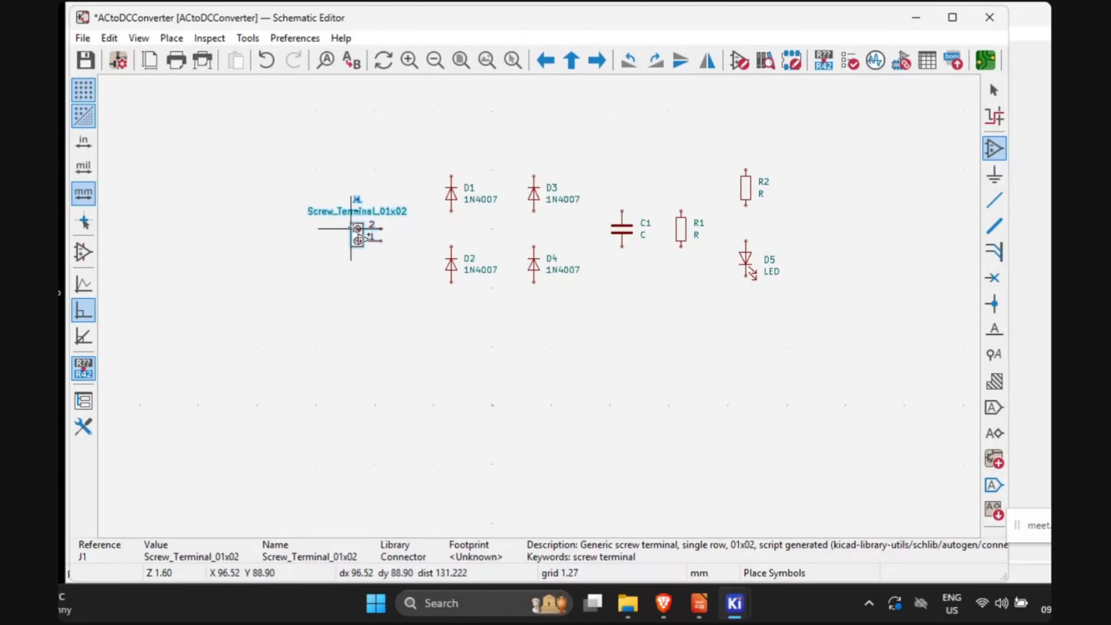
Step: Duplicate the screw terminal J1 and place the copy right of R2 and D5, rotated so its pins face left
key("ctrl+d")
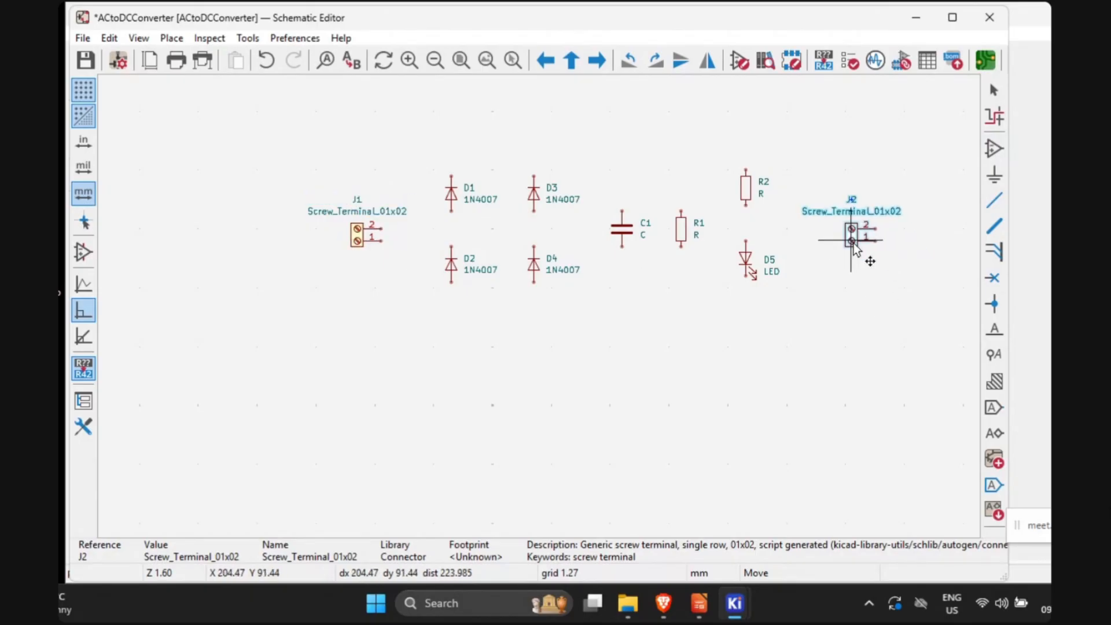
key("r")
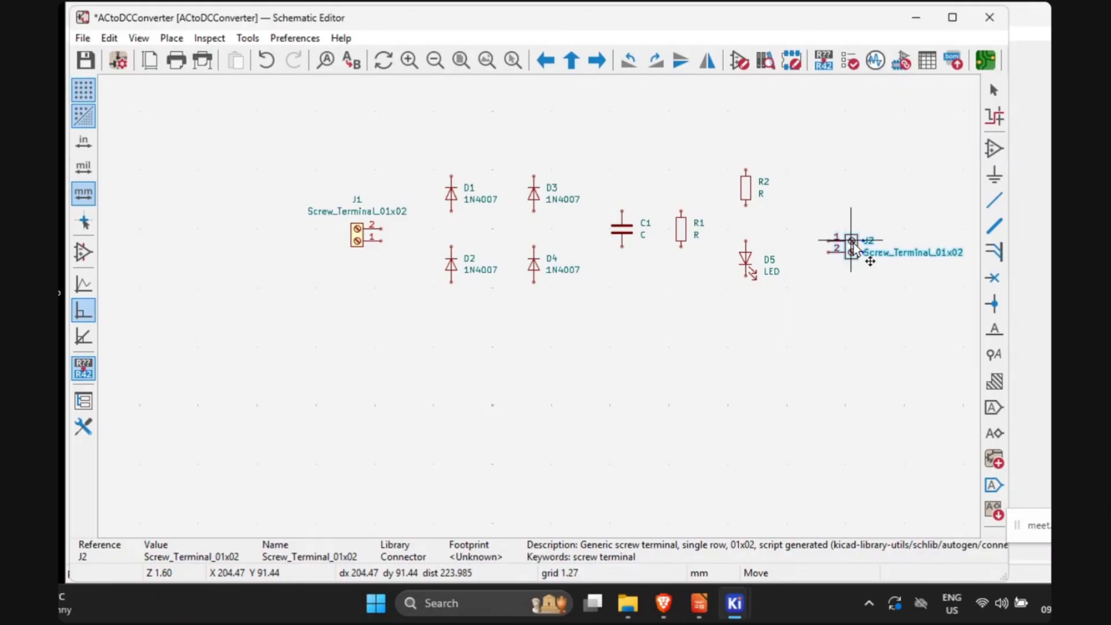
key("r")
left_click(853, 231)
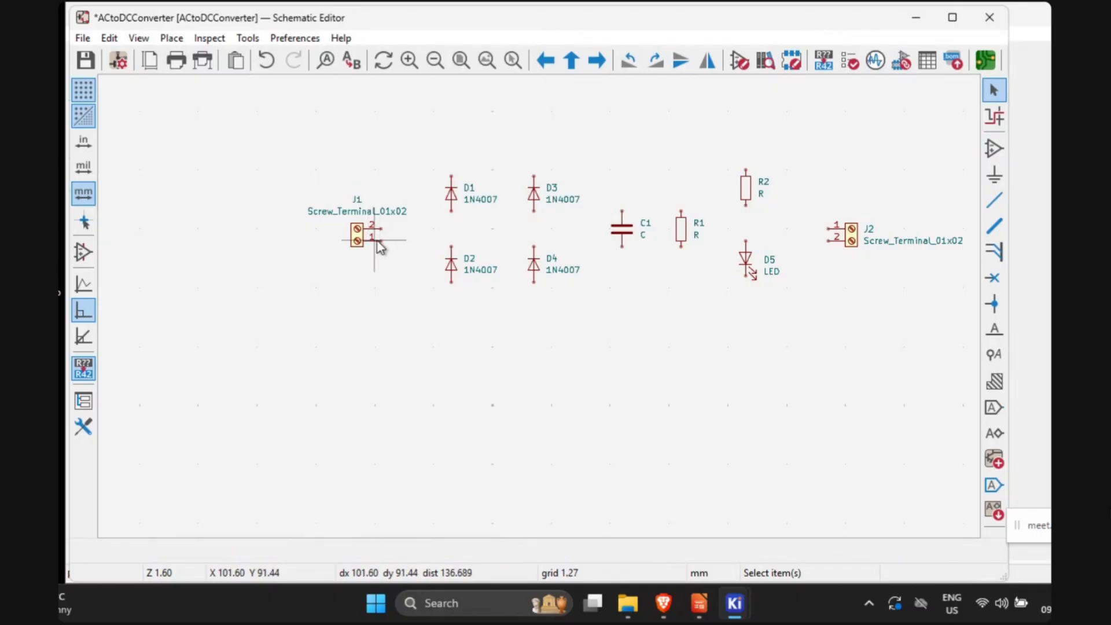
Step: Mirror the screw terminal J2 vertically so pin 2 sits above pin 1, with its pins still facing left
scroll(376, 241, "up", 2)
middle_click_drag(593, 382, 279, 347)
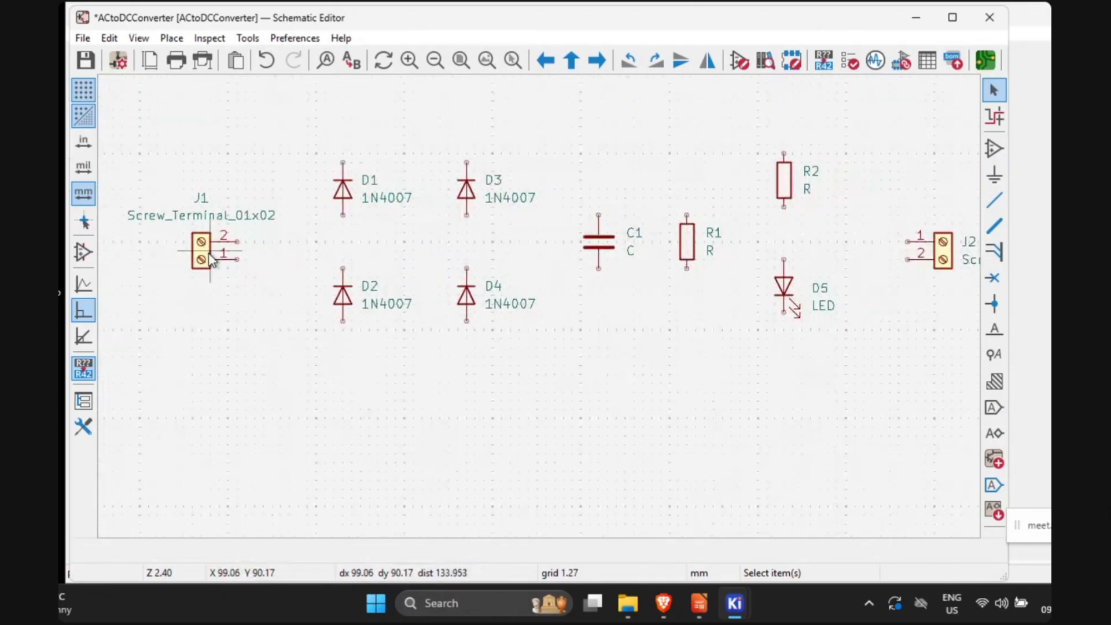
left_click(942, 246)
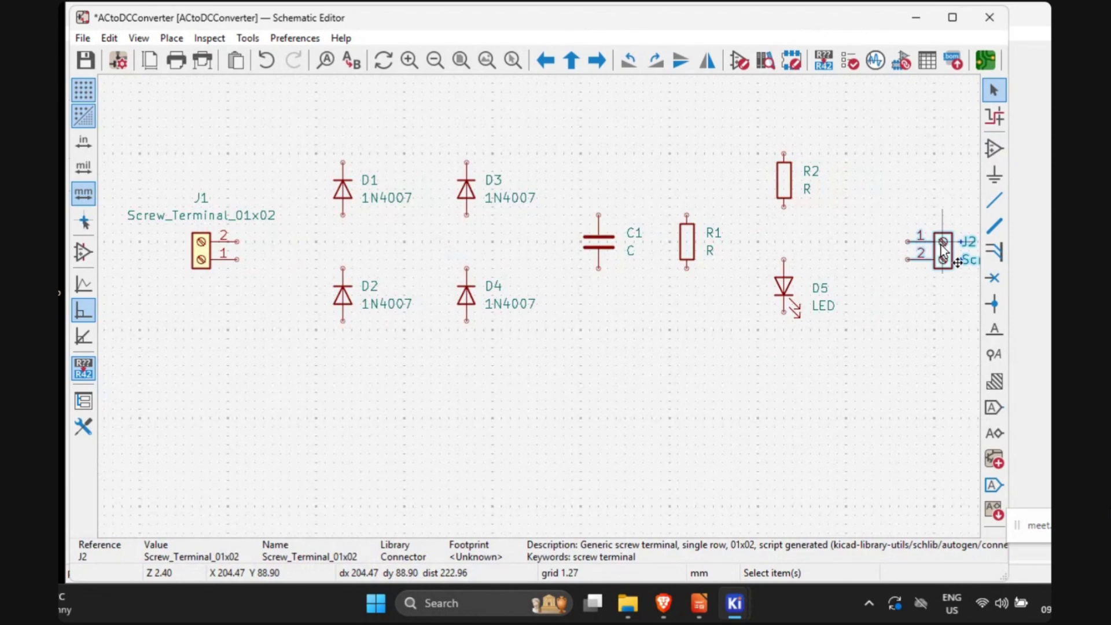
key("y")
key("y")
key("x")
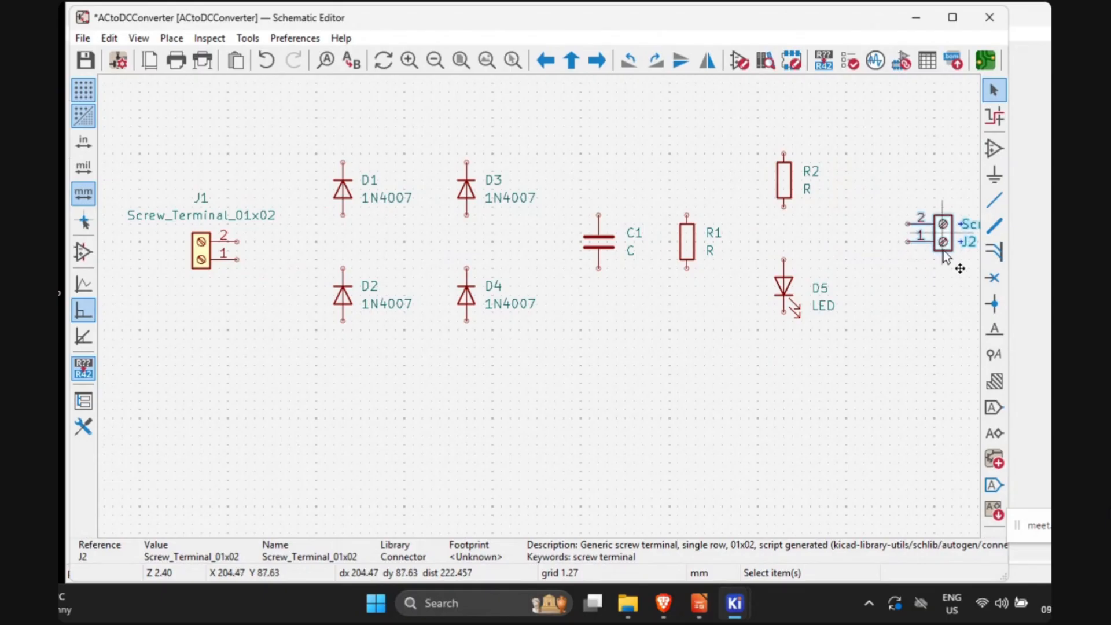
Step: Try J2 mirrored horizontally and vertically, and return it to left-facing pins with pin 2 on top
middle_click_drag(926, 301, 882, 309)
key("y")
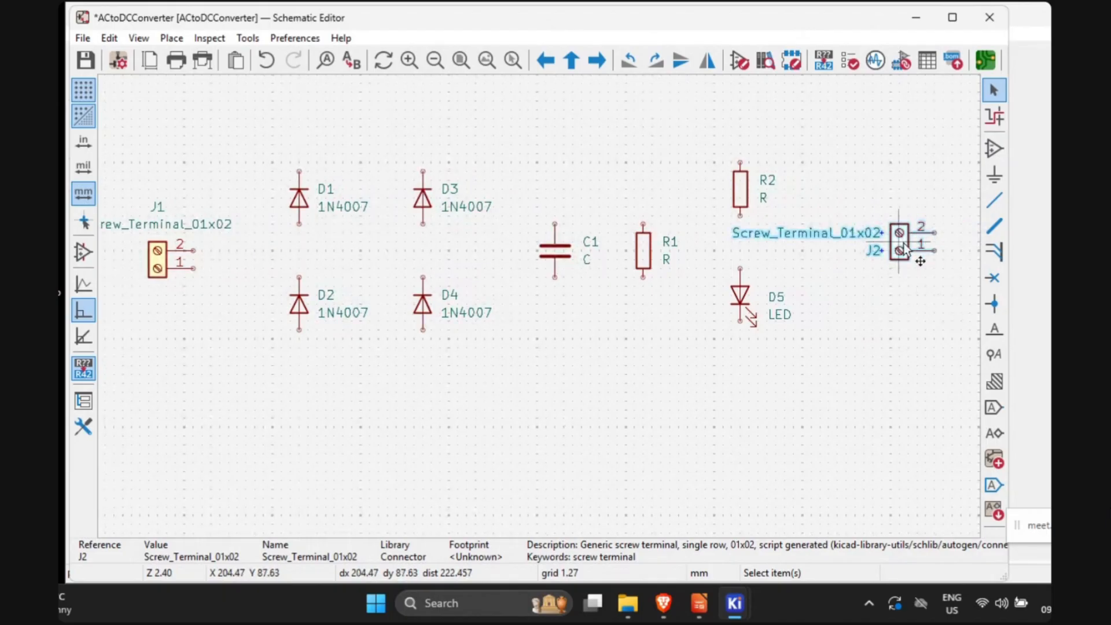
key("x")
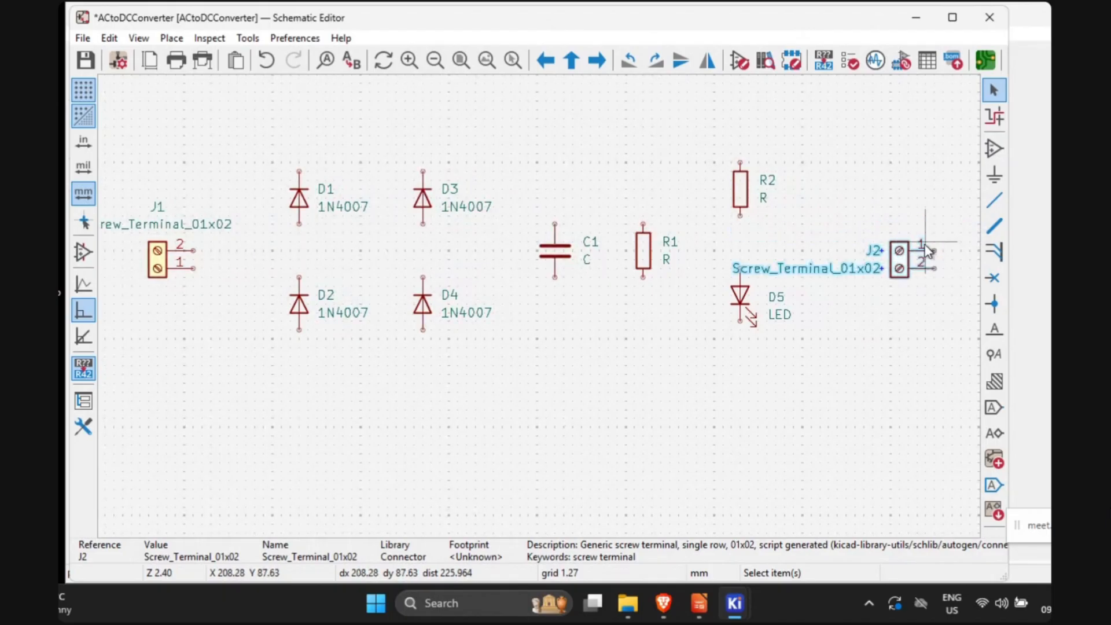
key("x")
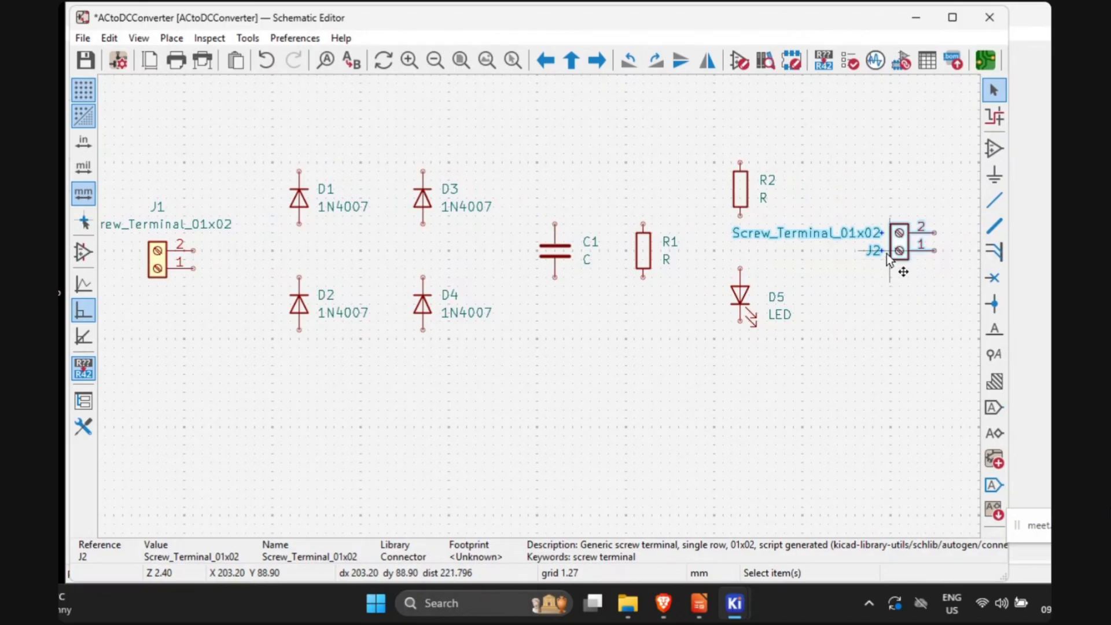
key("x")
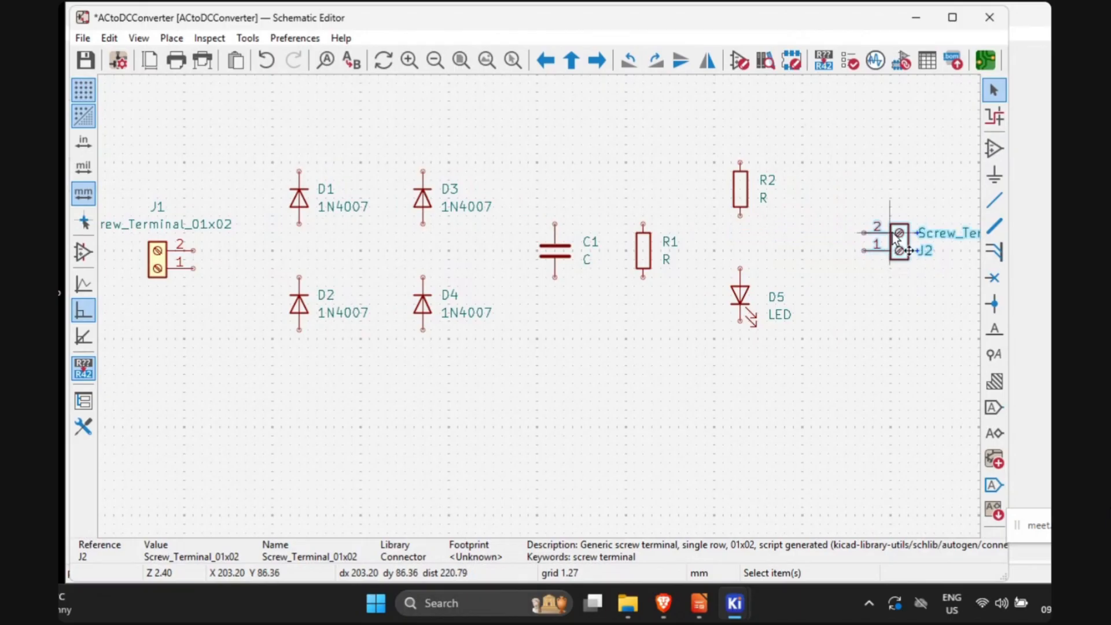
left_click(888, 304)
Step: Move the screw terminal J2 one 1.27 mm grid step down and one grid step left, level with the gap between R2 and D5
middle_click_drag(901, 249, 901, 262)
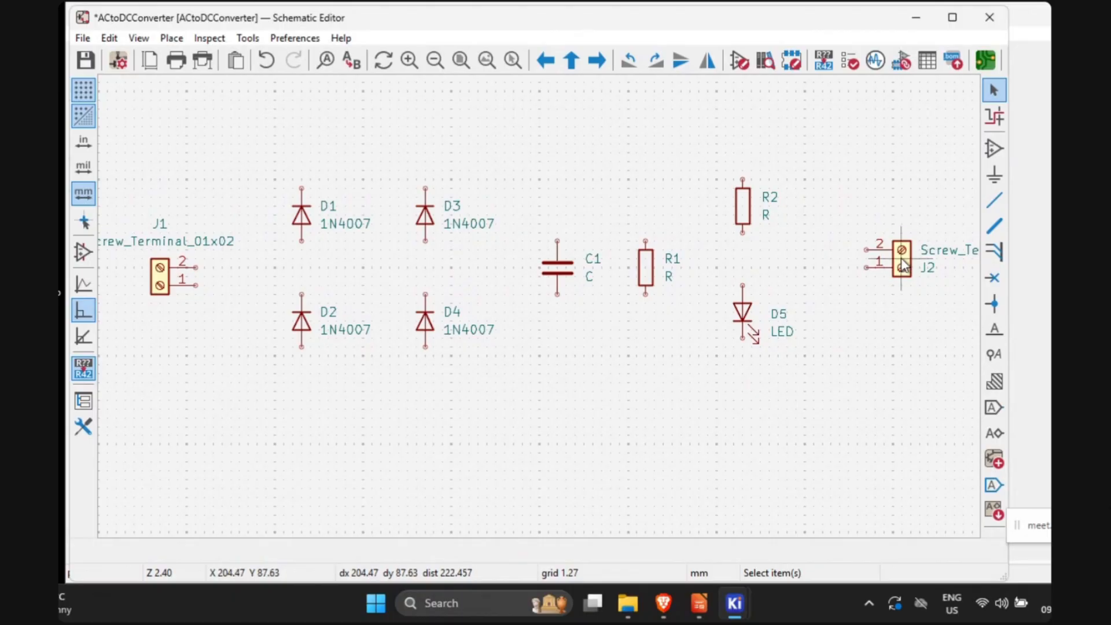
left_click(902, 267)
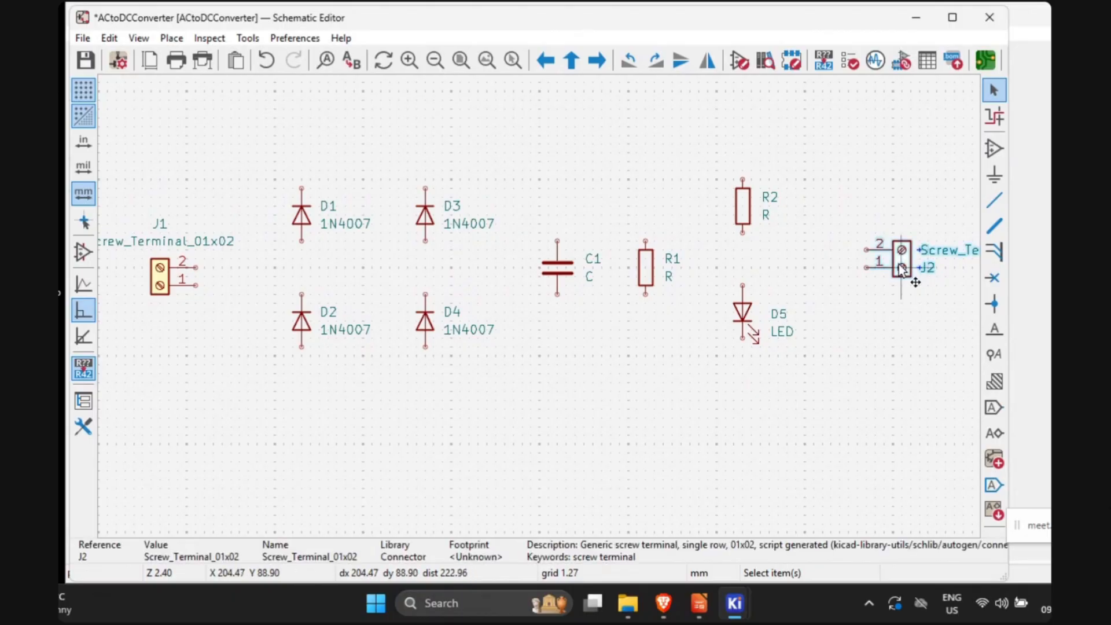
left_click_drag(901, 266, 903, 277)
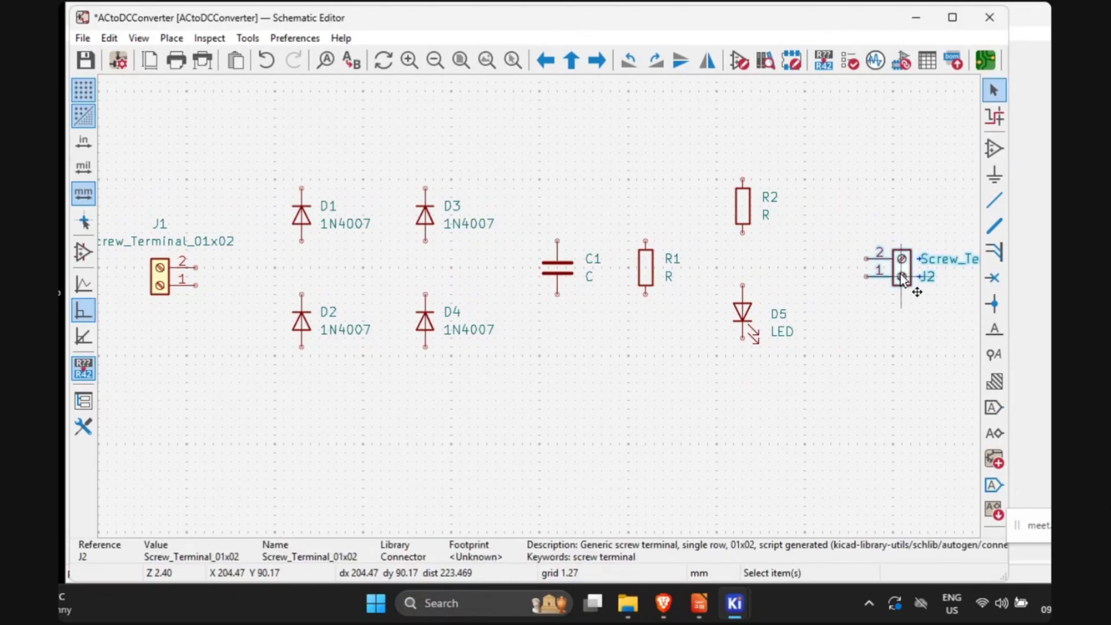
left_click(872, 345)
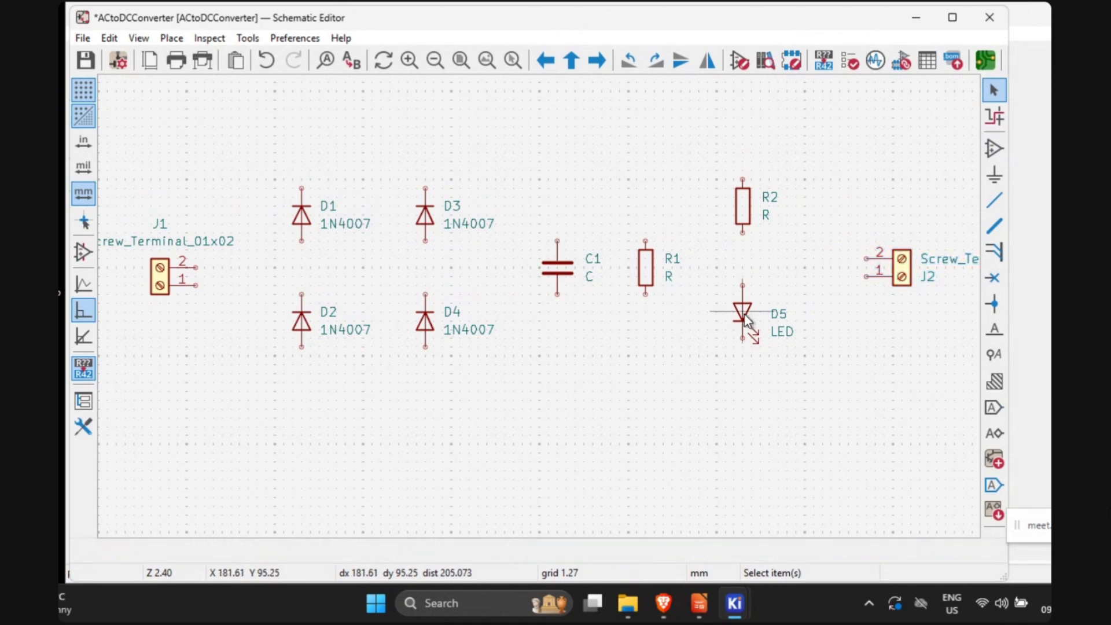
key("m")
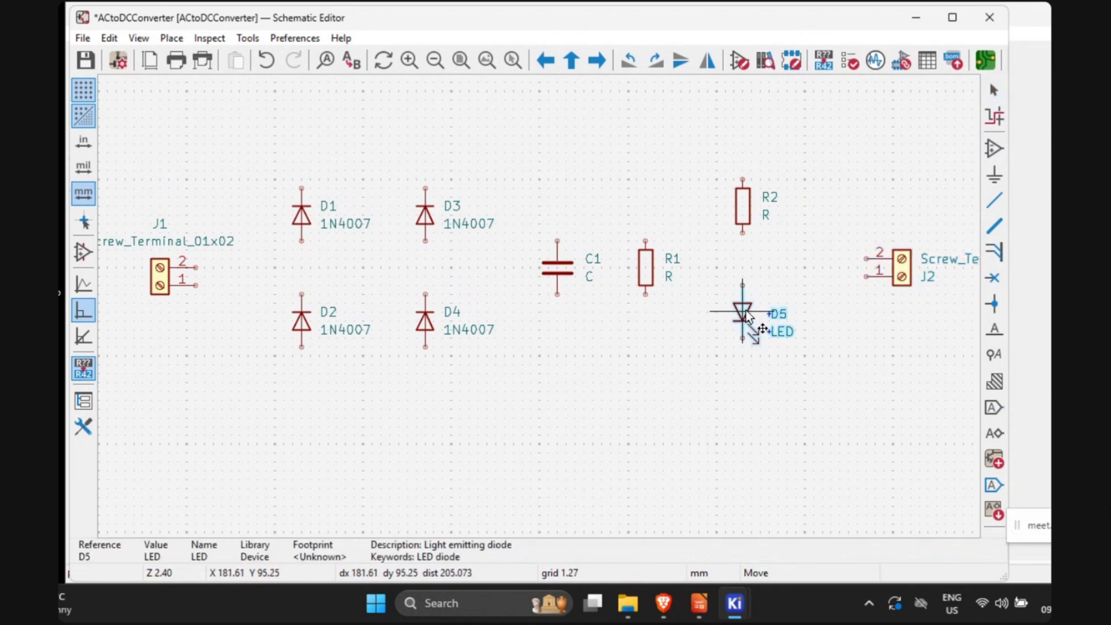
left_click(745, 315)
key("m")
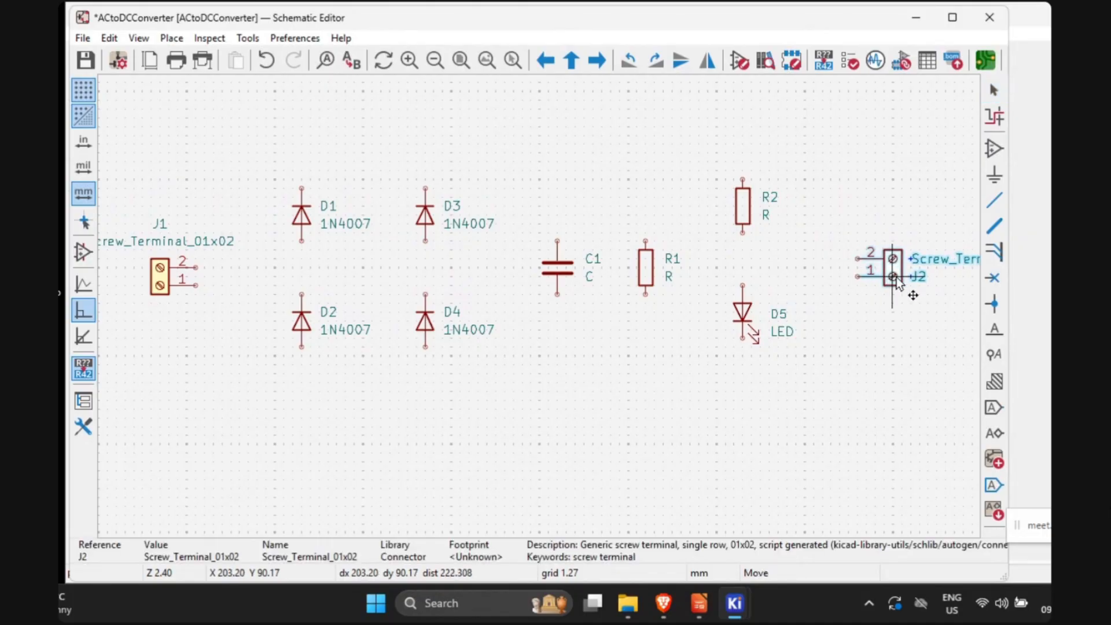
left_click(894, 279)
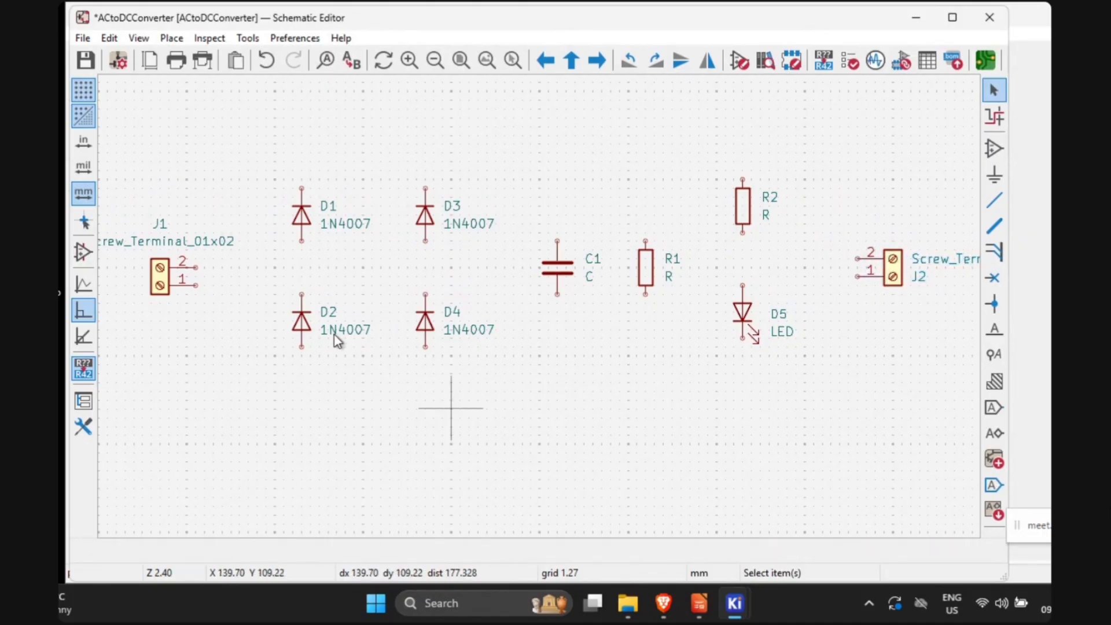
Step: Draw a wire from pin 2 of J1 up and across to the upper pin of D1
left_click(993, 201)
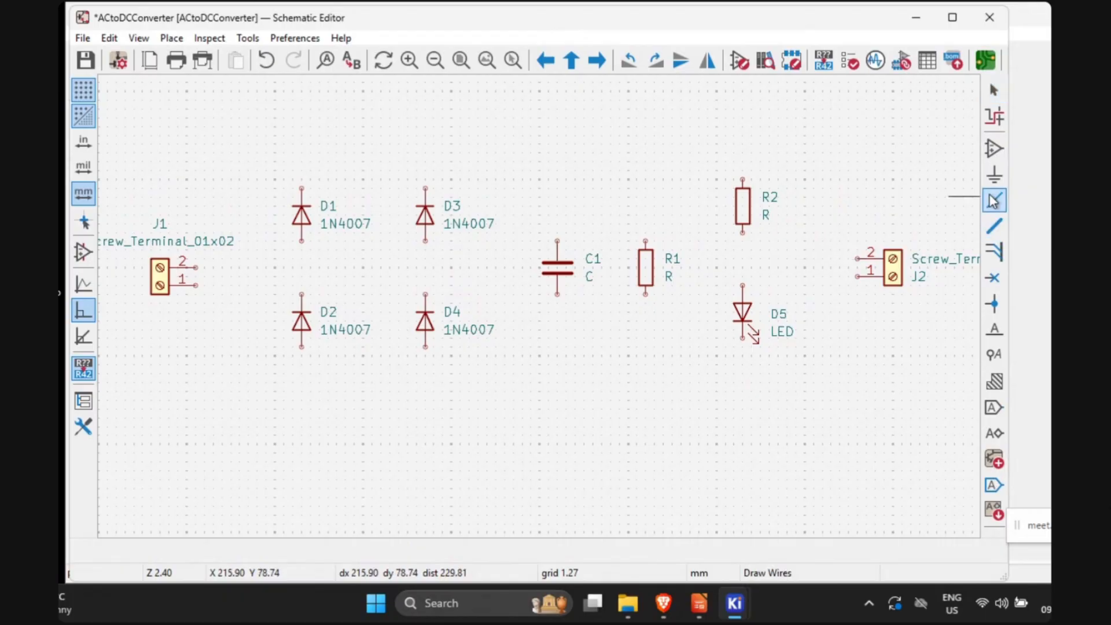
left_click(195, 267)
left_click(301, 188)
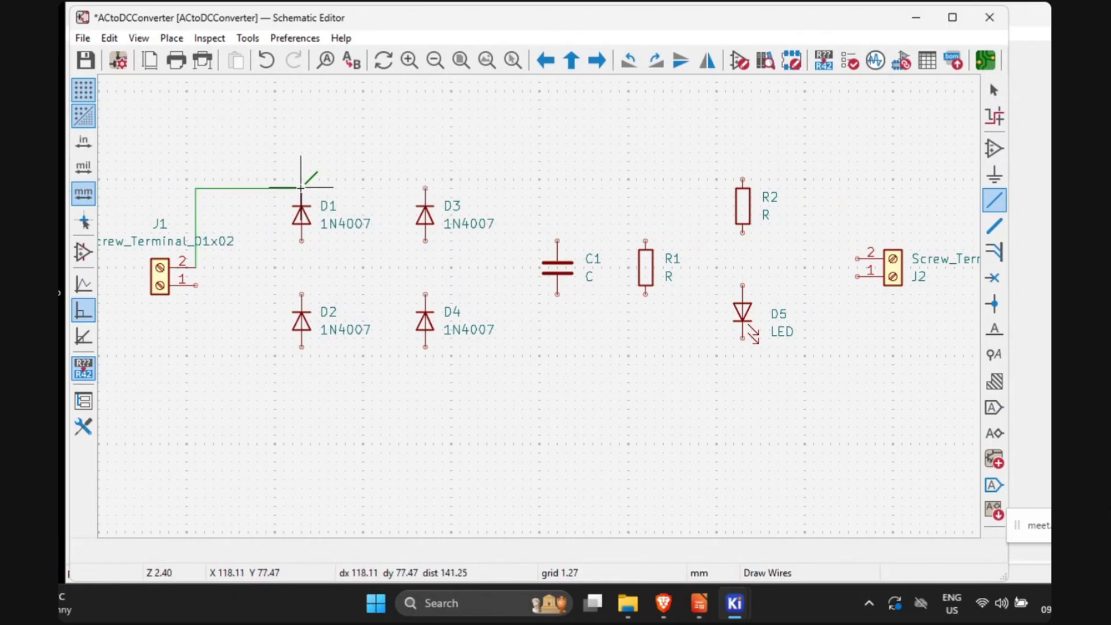
Step: Try a wire from D1's upper pin to D3's upper pin, and undo it together with the wire from J1
left_click(302, 188)
left_click(425, 188)
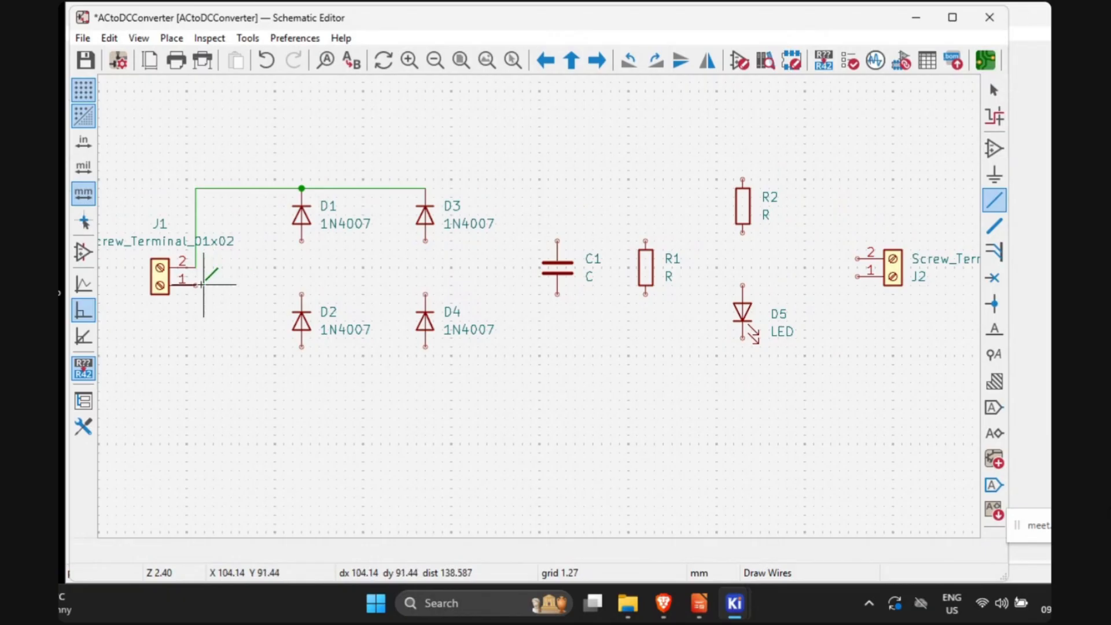
key("ctrl+z")
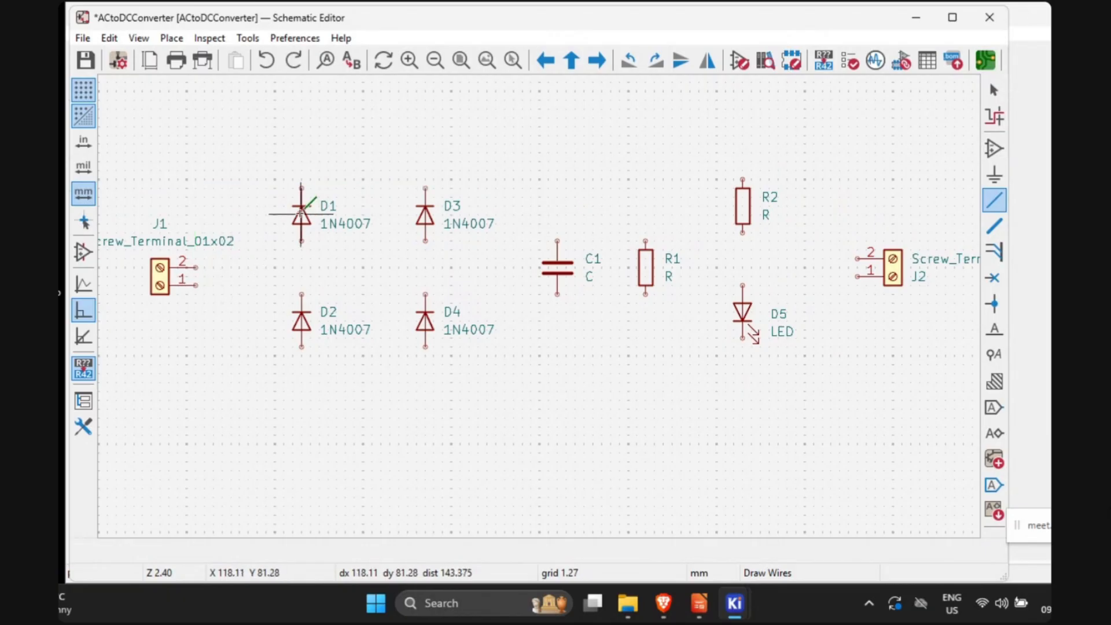
Step: Wire three sides of the diode bridge: D1 to D3 across the top, D1 down to D2, and D2 to D4 across the bottom
left_click(302, 188)
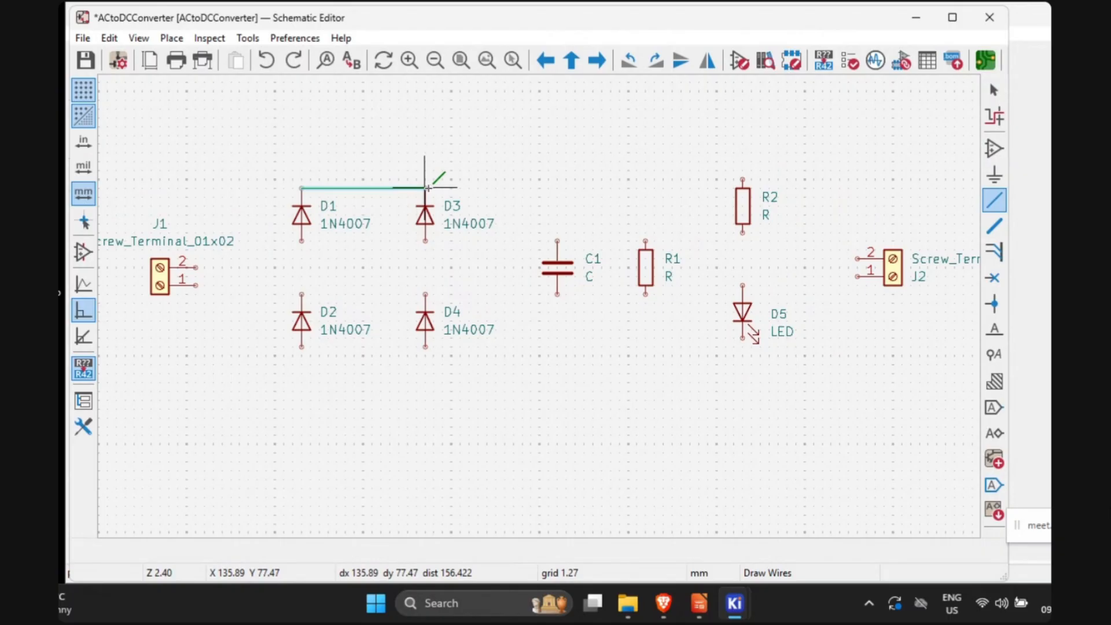
left_click(426, 188)
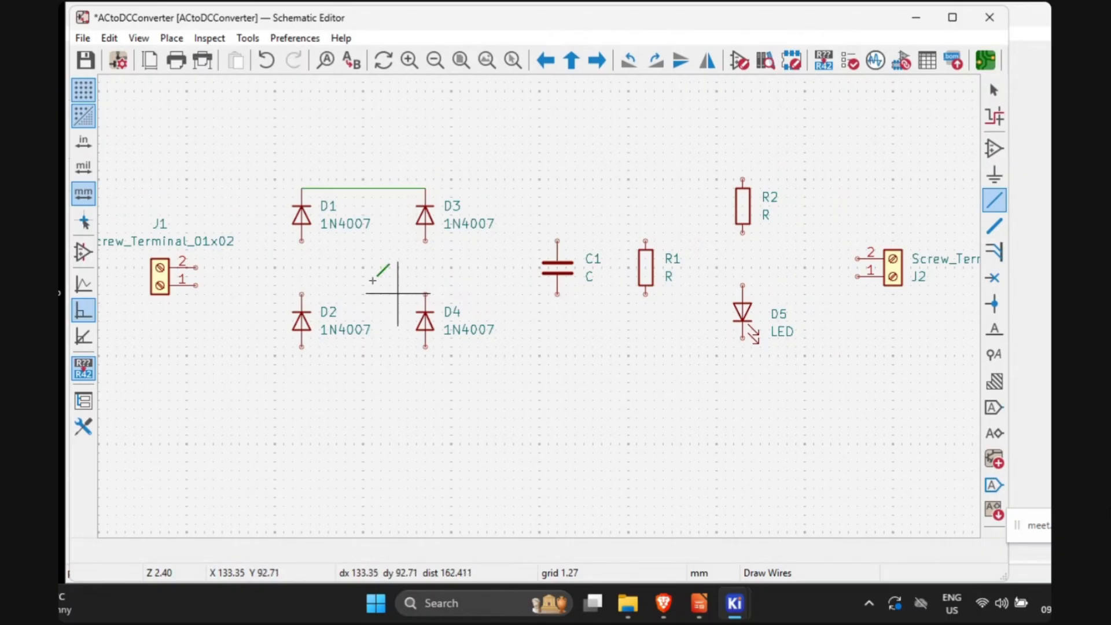
left_click(302, 239)
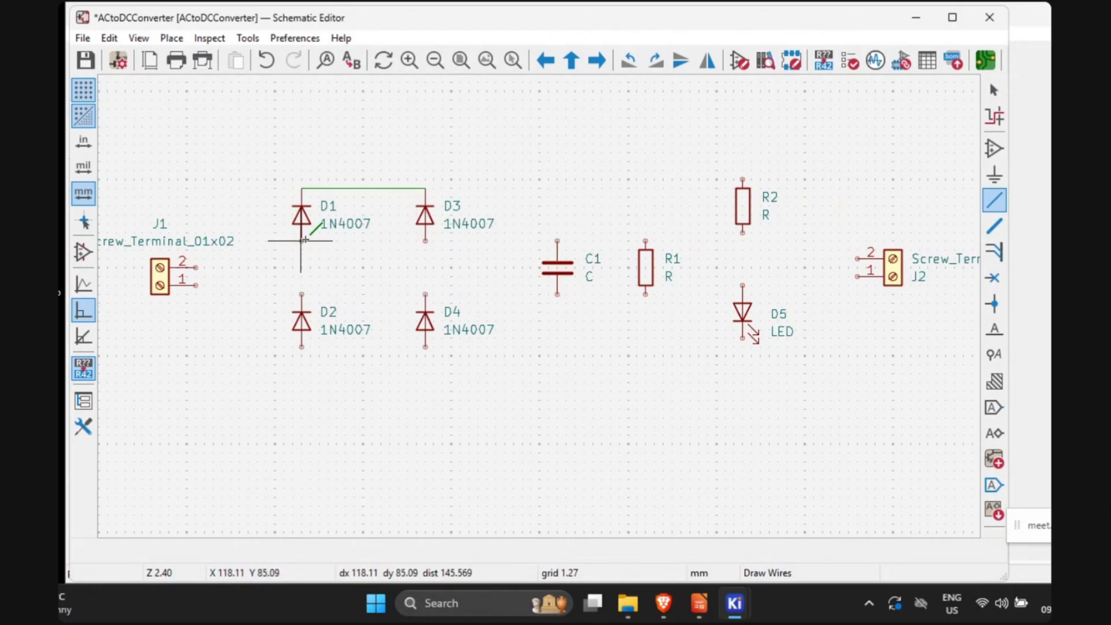
left_click(301, 295)
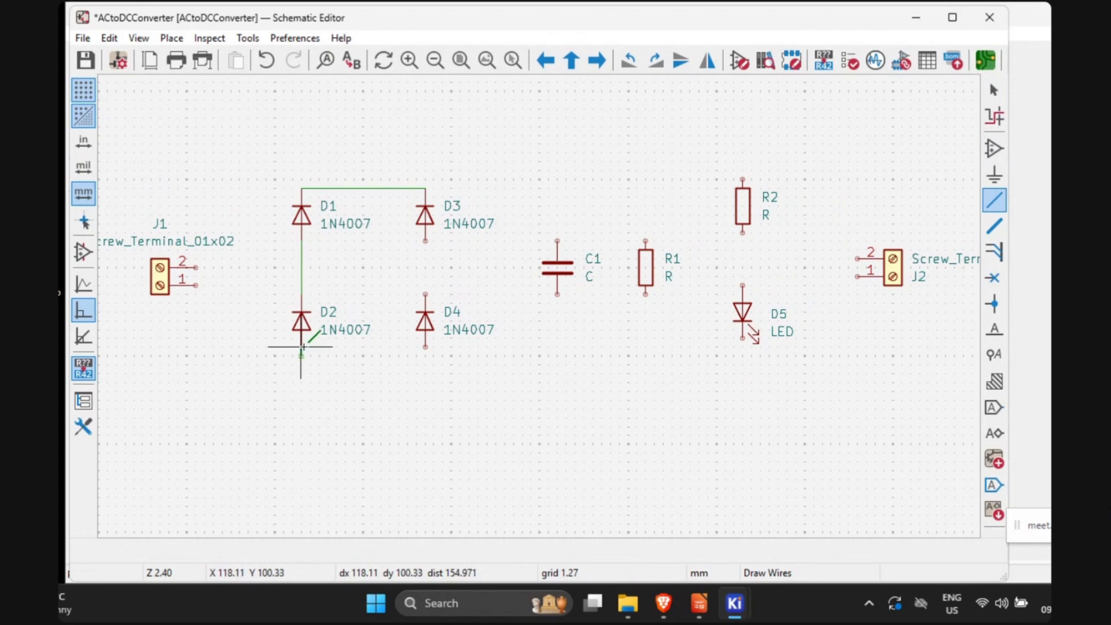
left_click(302, 356)
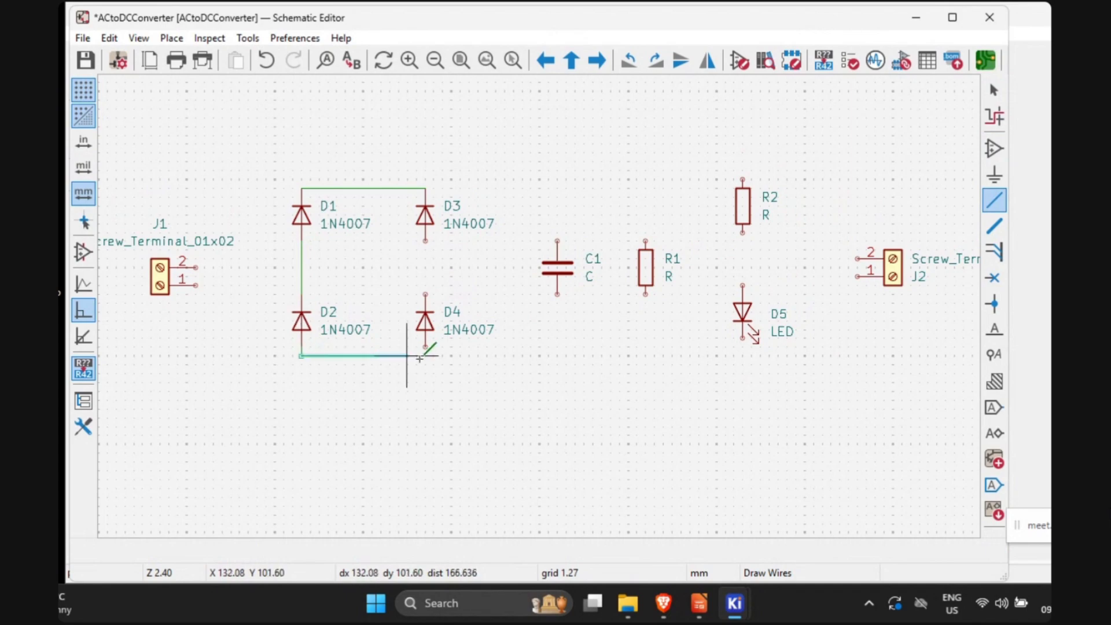
left_click(425, 348)
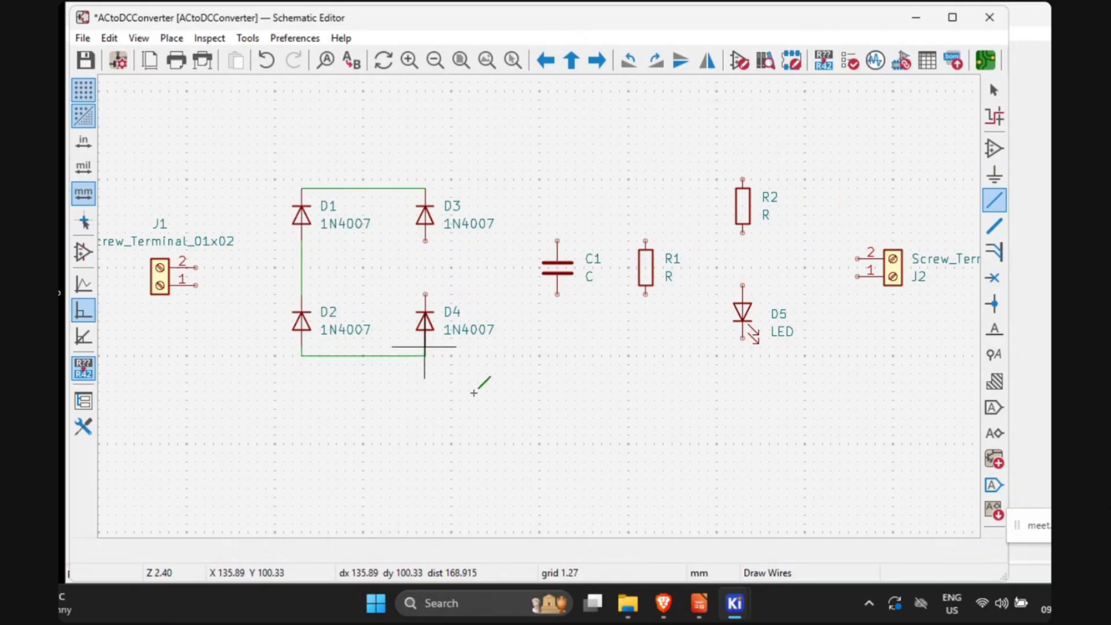
left_click(425, 240)
left_click(425, 302)
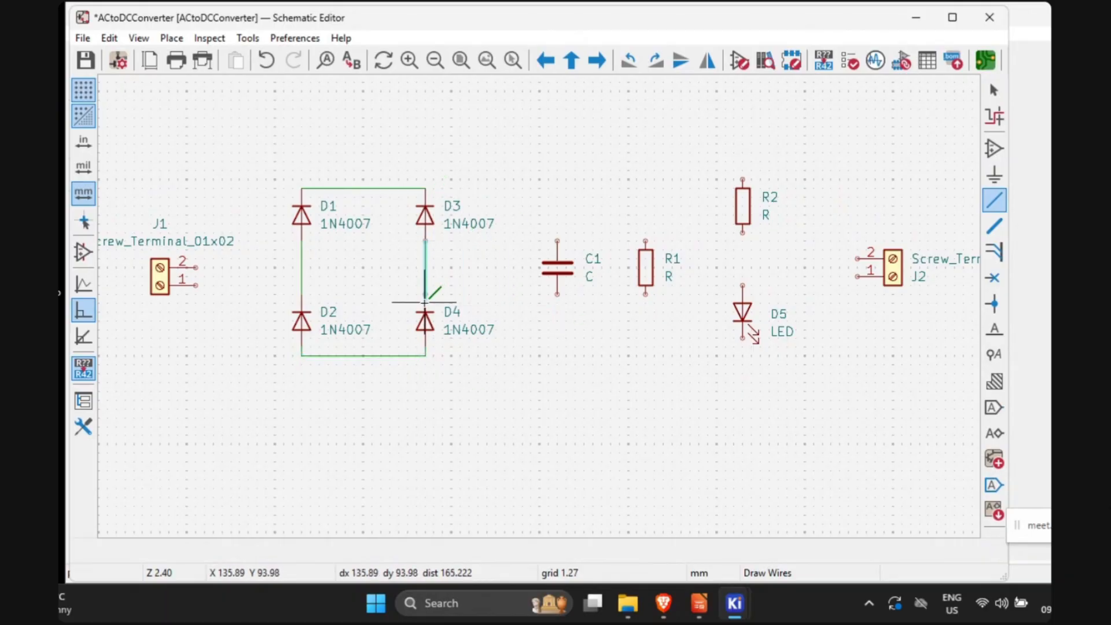
left_click(427, 294)
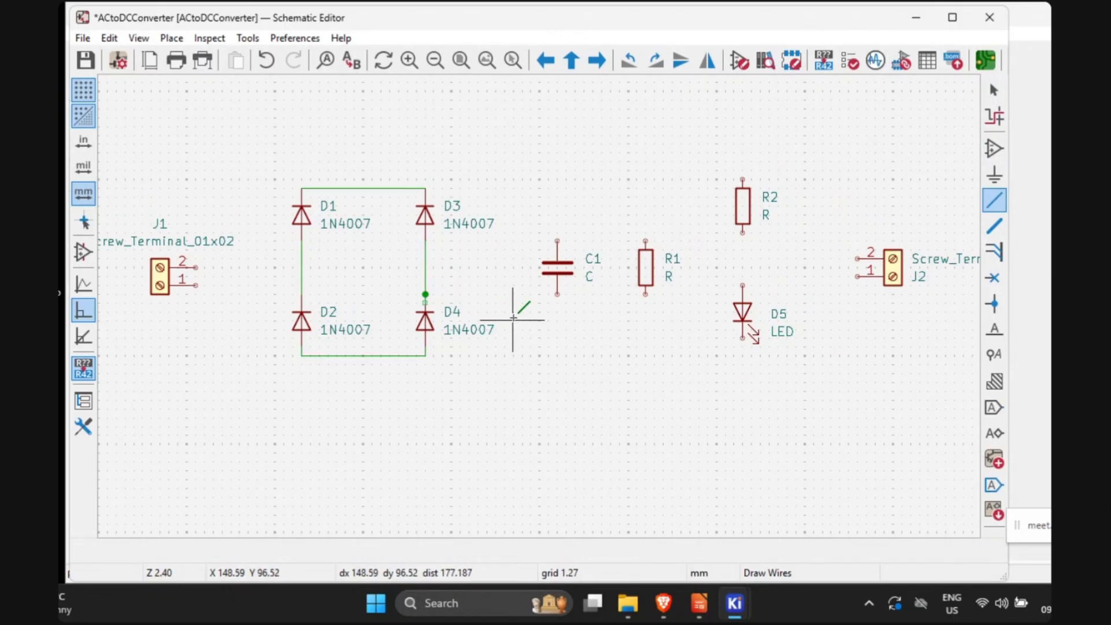
Step: Close the diode bridge with a straight wire from D3's lower pin to D4's upper pin
scroll(422, 244, "up", 2)
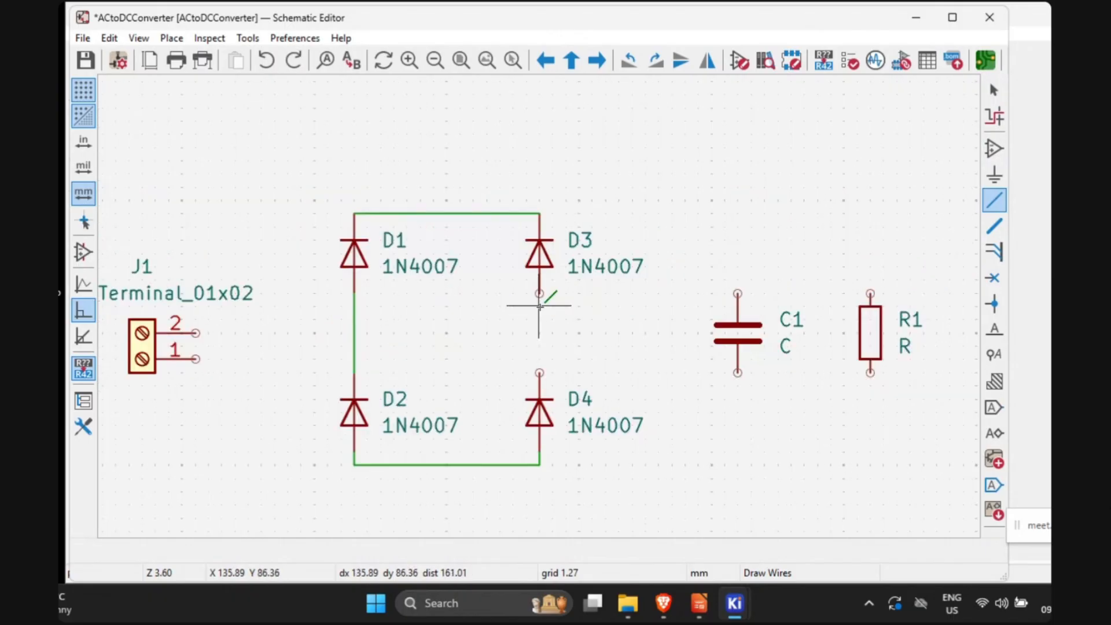
left_click(540, 293)
left_click(539, 373)
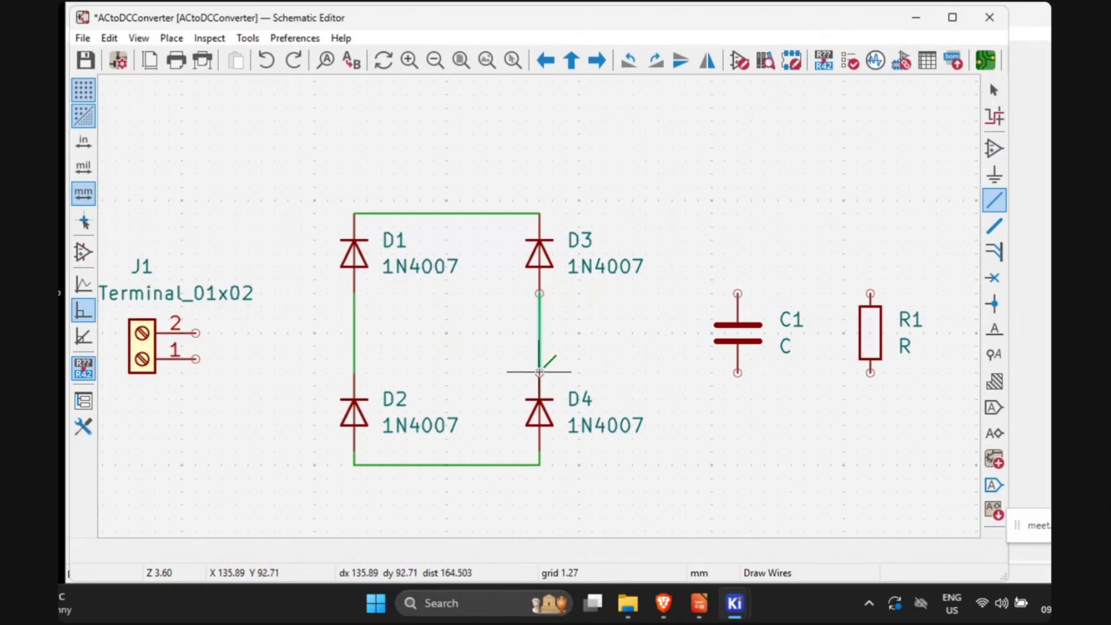
Step: Wire C1's upper pin to the bridge's top corner at D3 and its lower pin to the bottom corner at D4
left_click(541, 215)
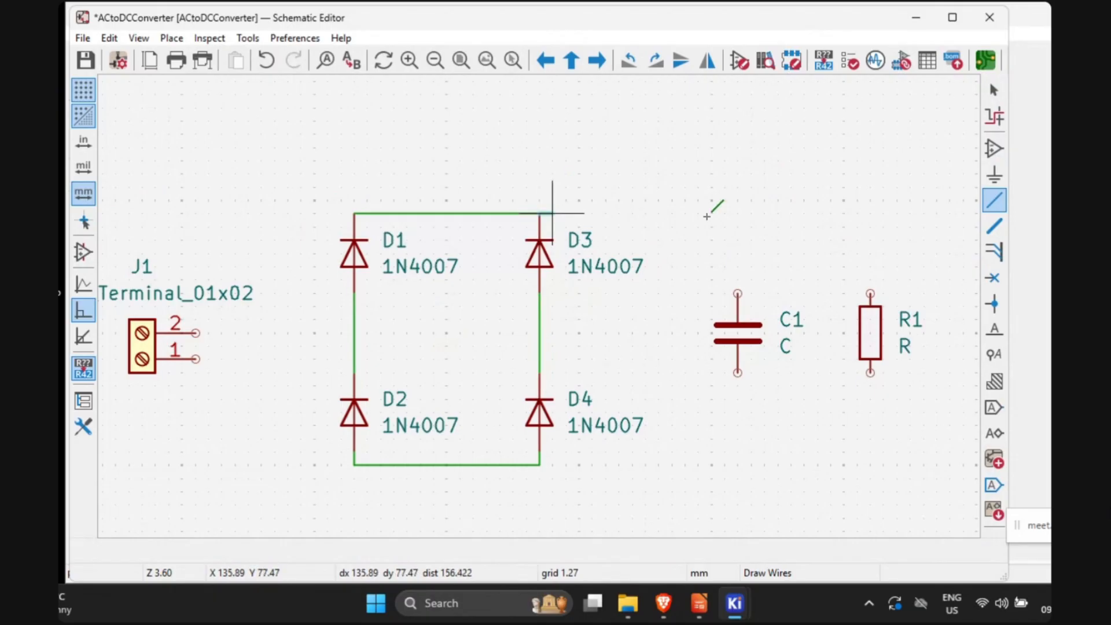
left_click(738, 293)
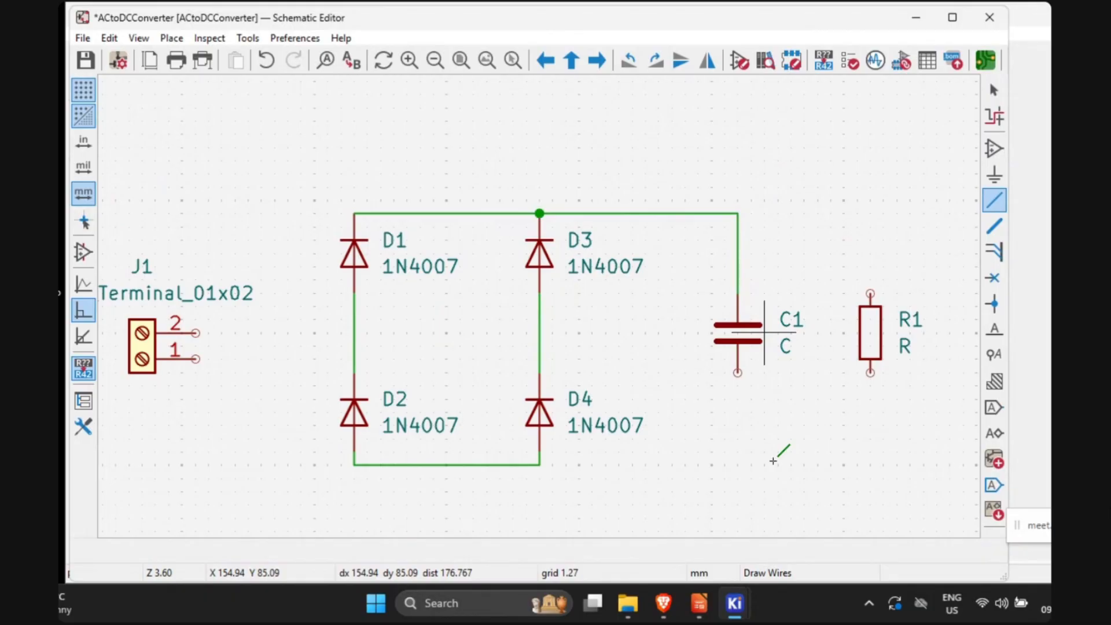
left_click(737, 372)
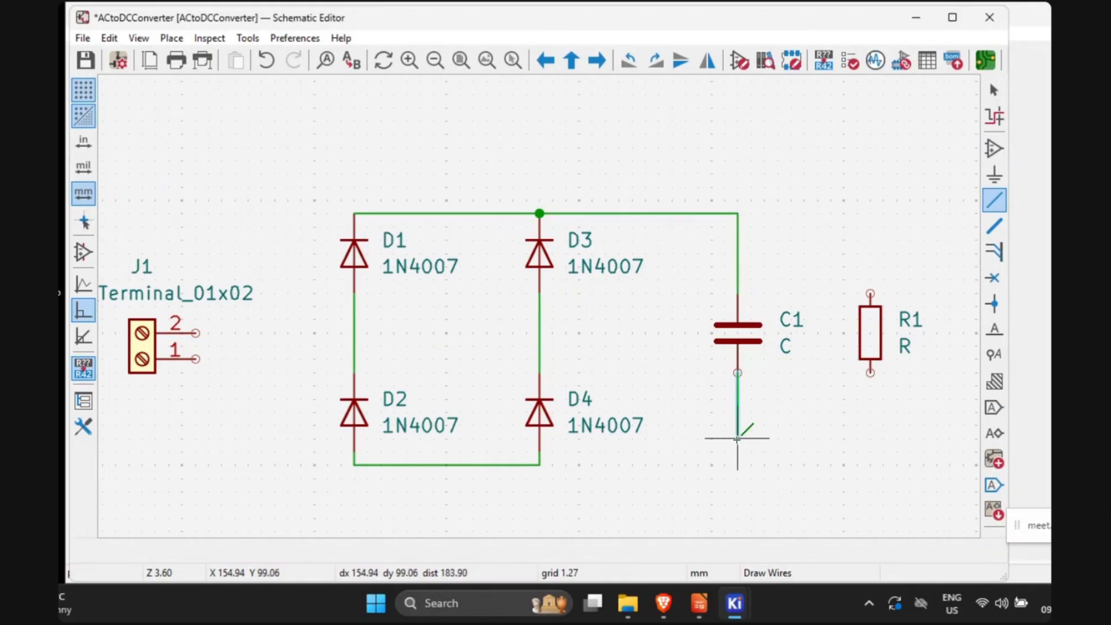
left_click(539, 464)
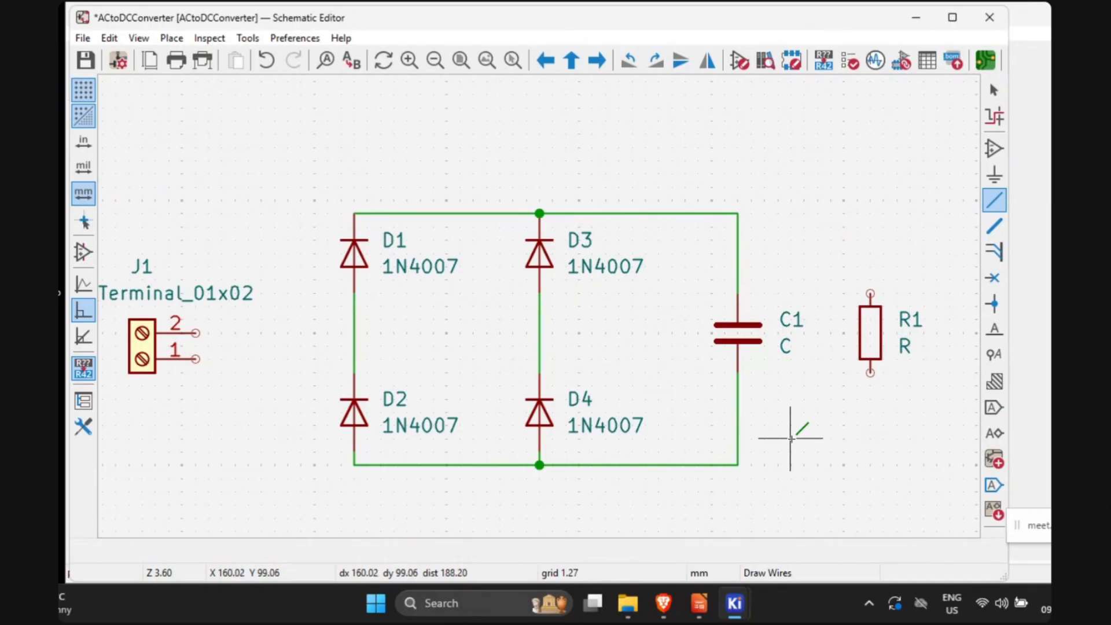
middle_click_drag(790, 438, 535, 402)
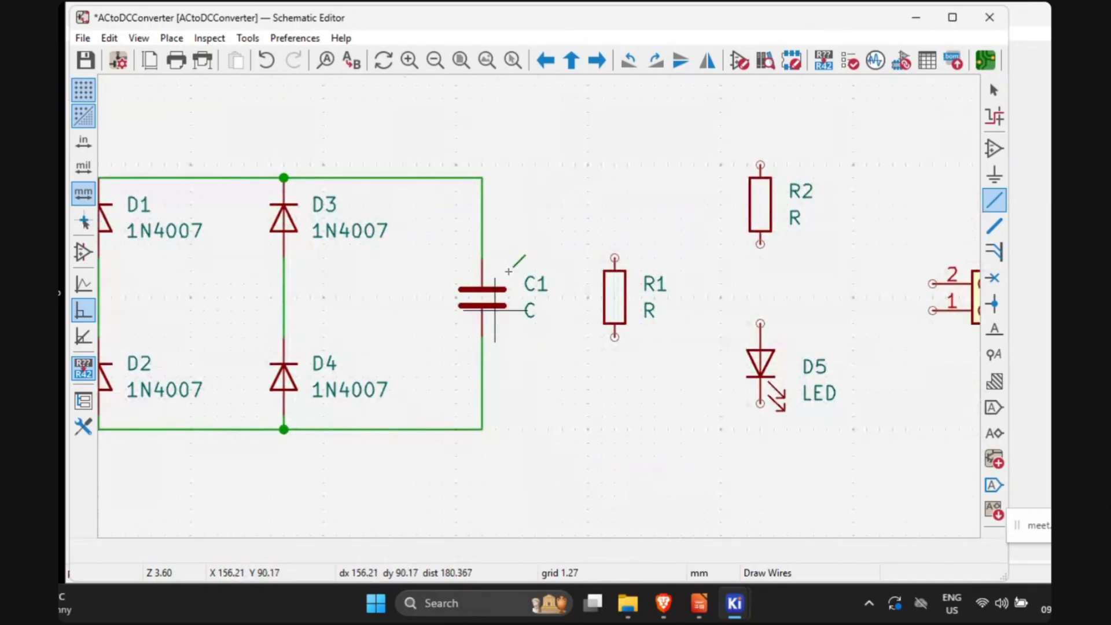
left_click(482, 178)
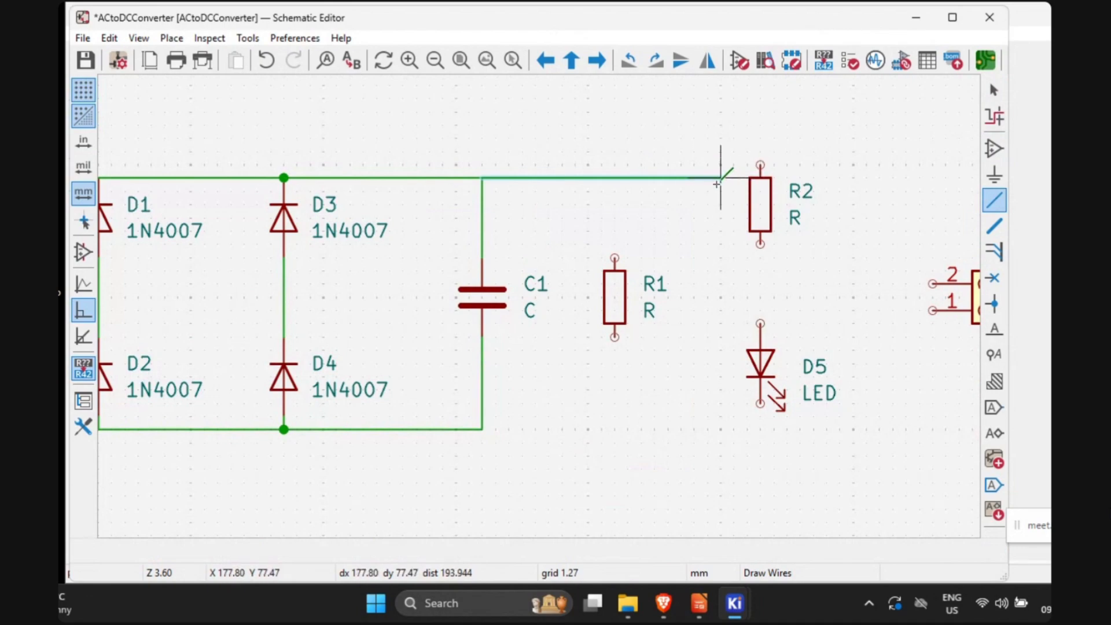
key("Escape")
key("Escape")
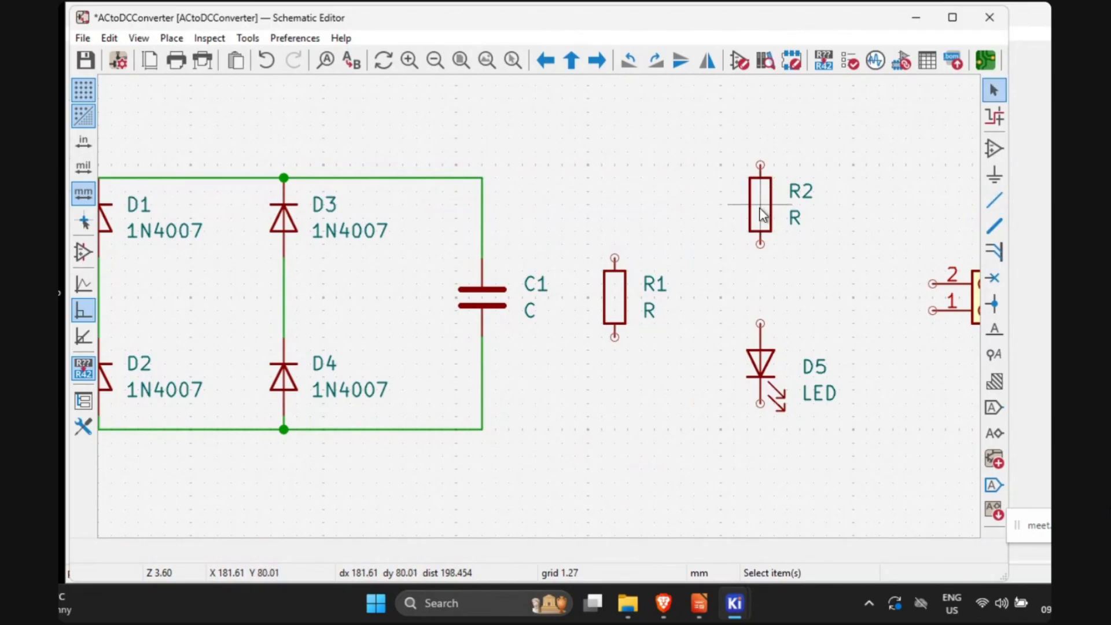
Step: Move resistor R2 two 1.27 mm grid steps down so its upper pin sits just below the level of the top wire
left_click_drag(759, 208, 759, 231)
key("Escape")
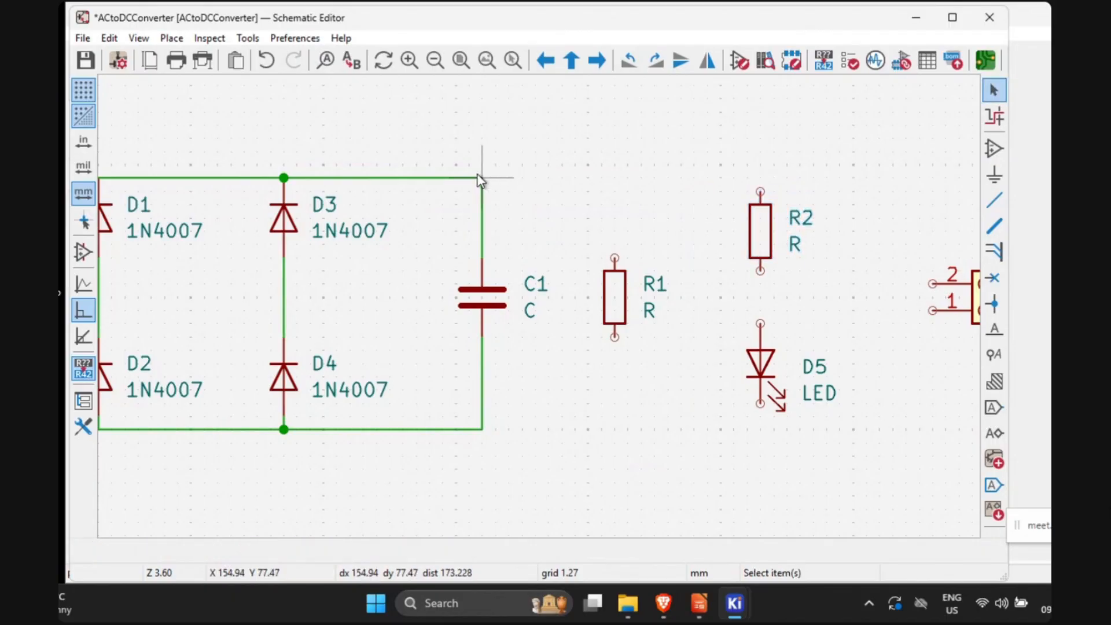
Step: Extend the top wire from the corner above C1 to R2's upper pin, and connect R1's upper pin to it
left_click(479, 179)
left_click(606, 193)
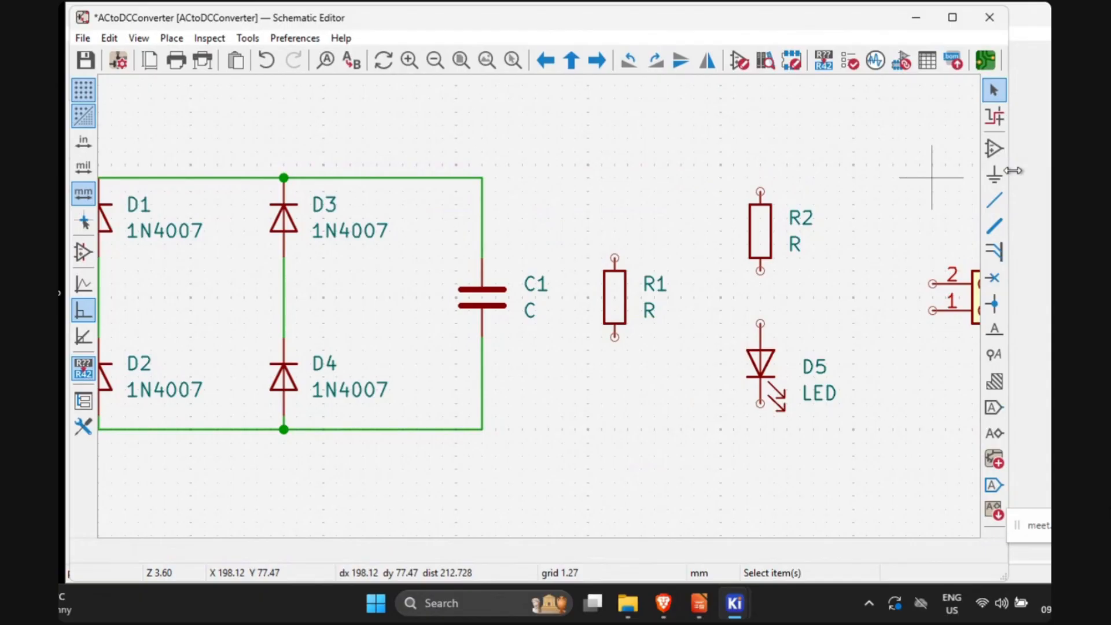
left_click(996, 210)
left_click(485, 174)
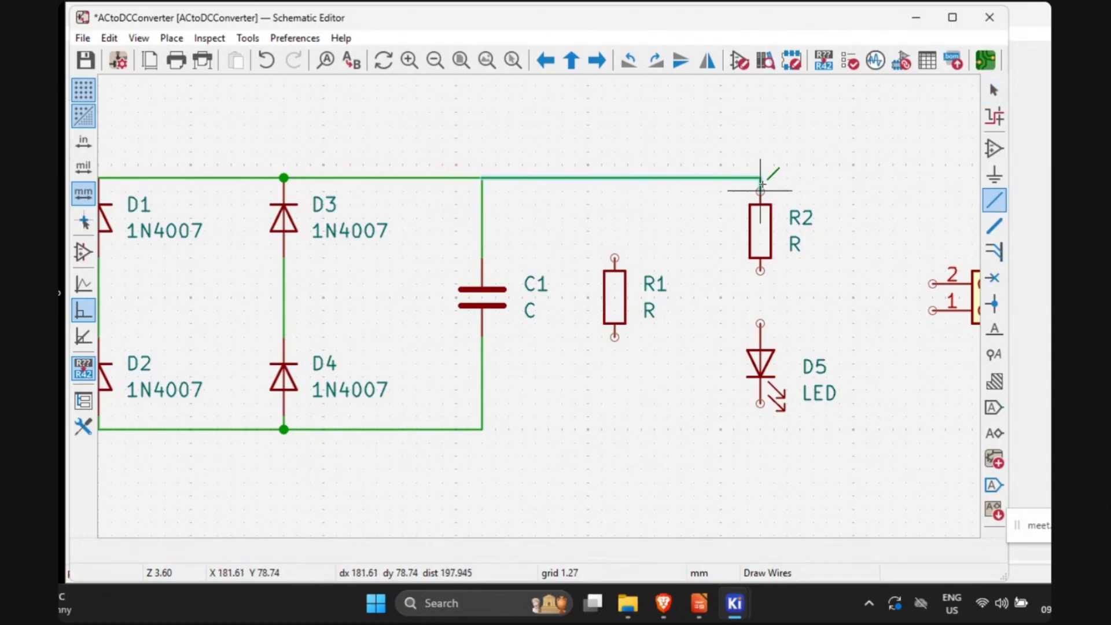
left_click(760, 188)
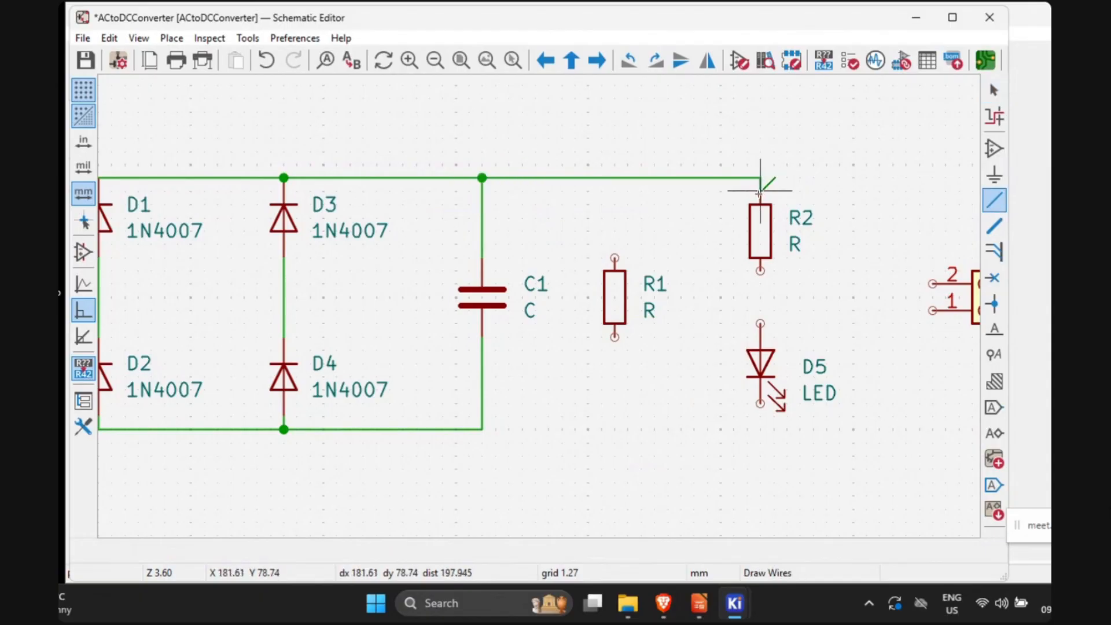
left_click(614, 178)
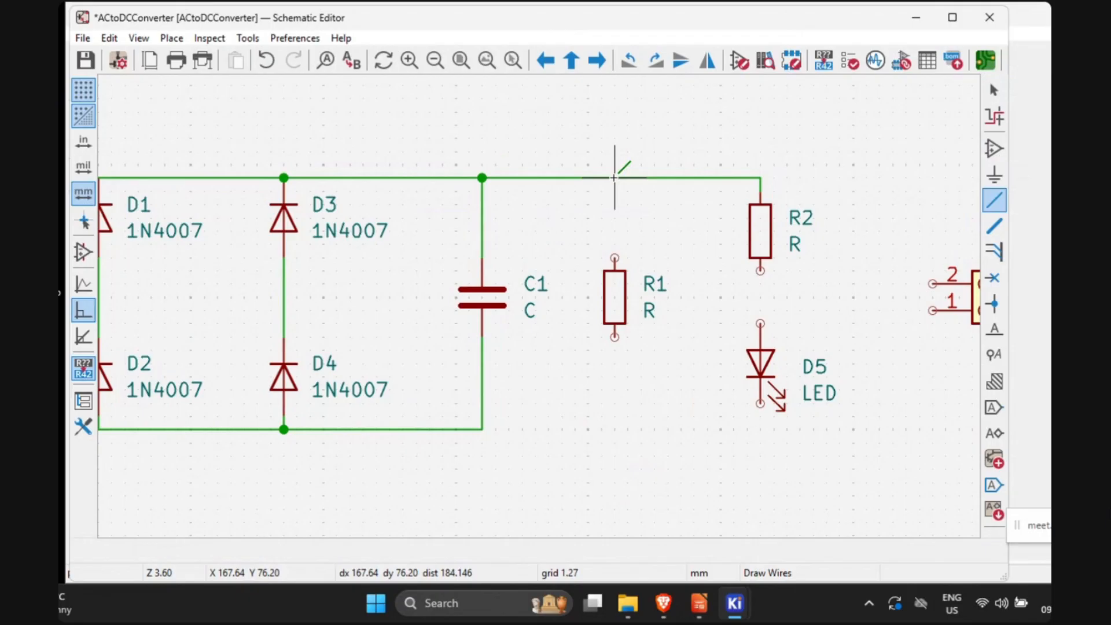
left_click(615, 257)
Step: Extend the bottom wire from below C1 to D5's lower pin, and wire R2's lower pin to D5's upper pin
left_click(488, 428)
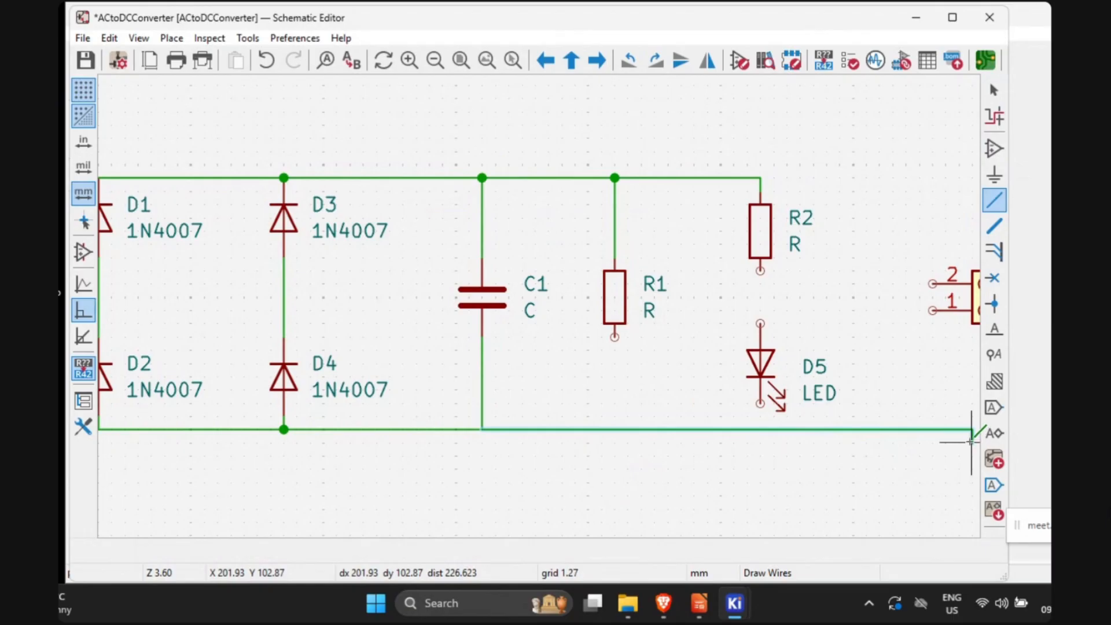
left_click(760, 403)
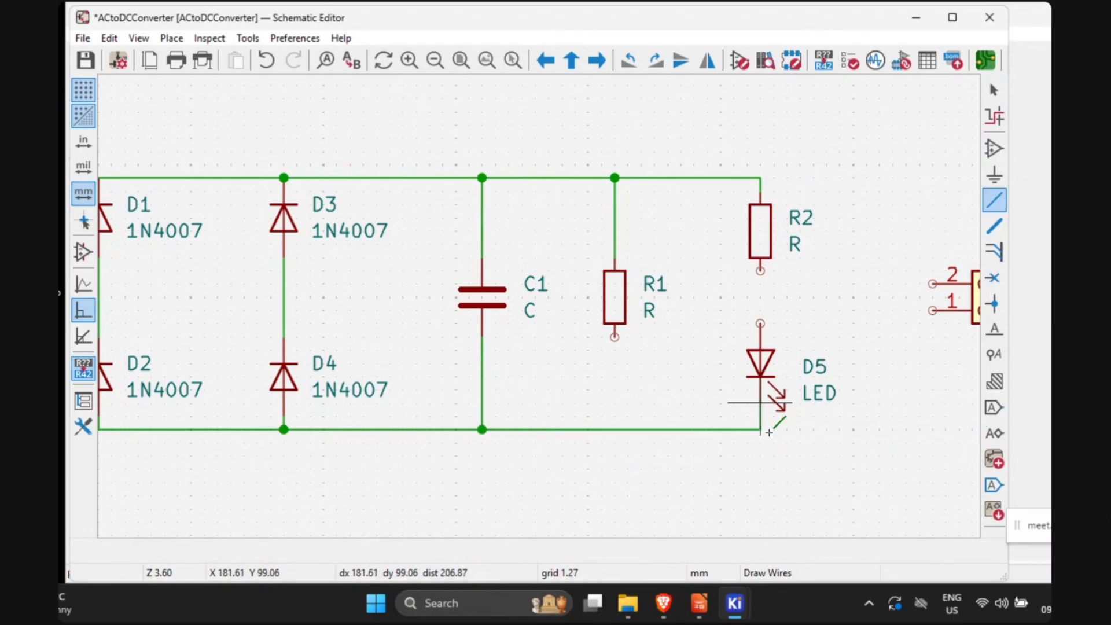
middle_click_drag(840, 447, 567, 442)
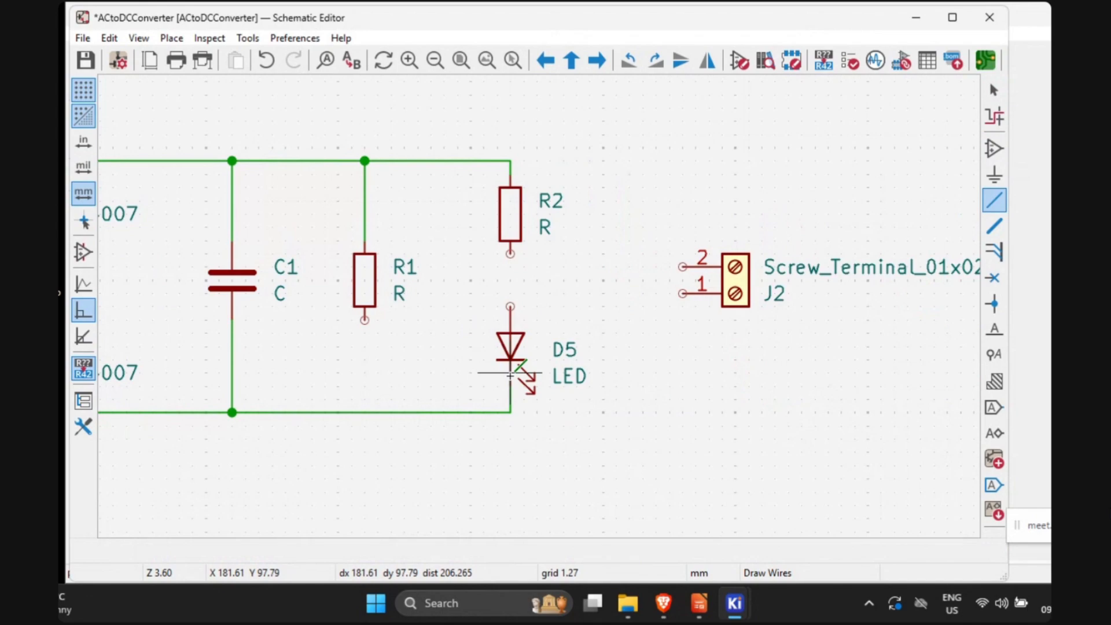
left_click(509, 263)
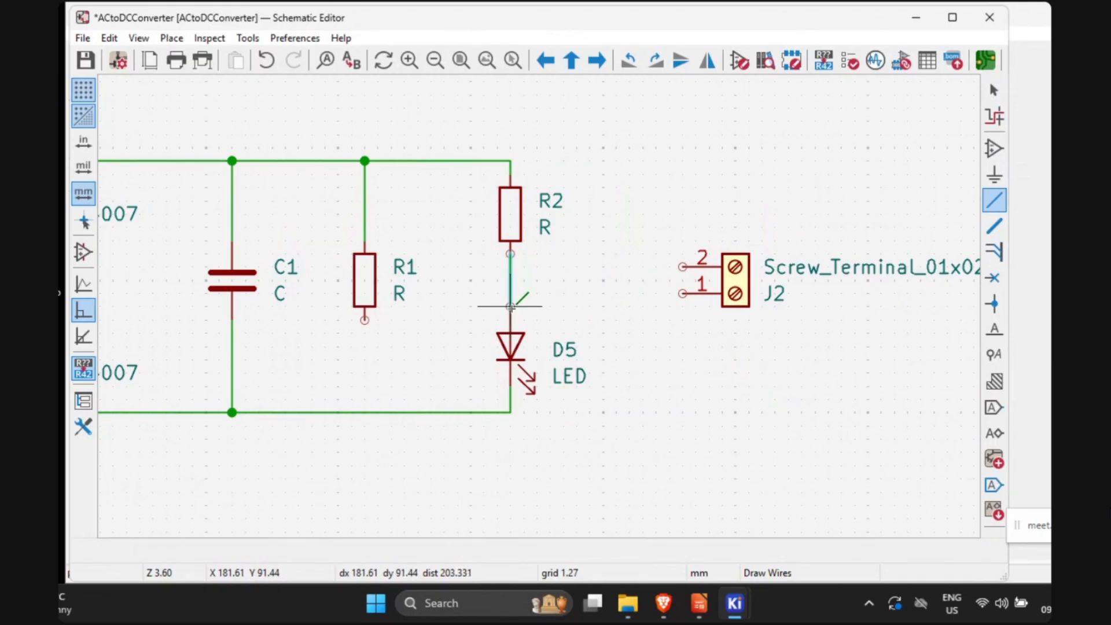
left_click(510, 306)
Step: Wire pin 2 of J2 to the top wire above R2 and pin 1 to the bottom wire below D5
left_click(510, 161)
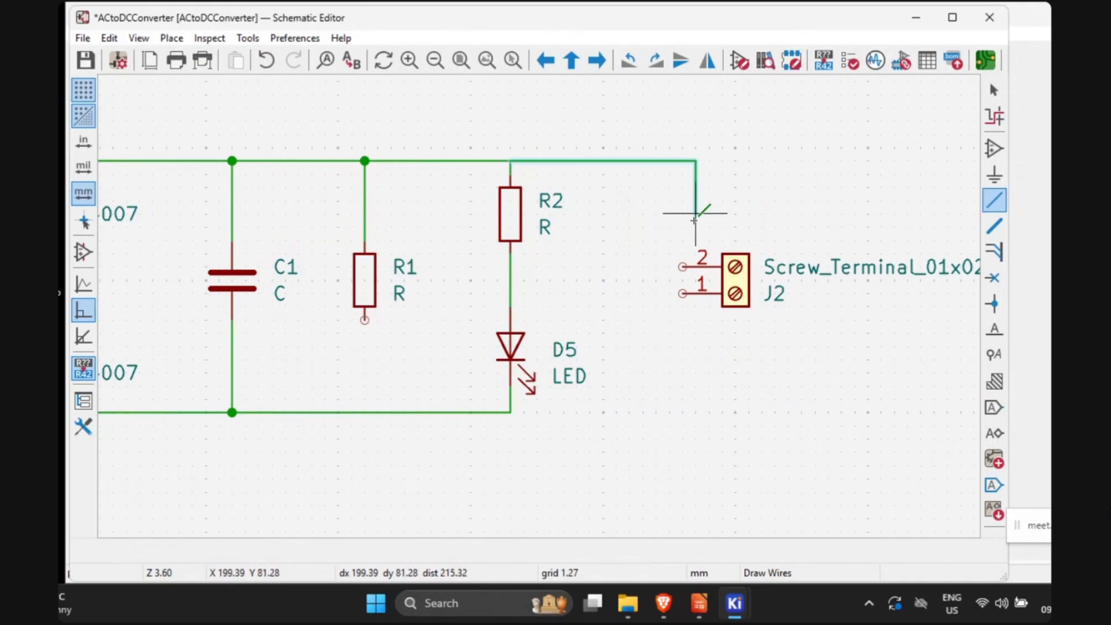
left_click(683, 266)
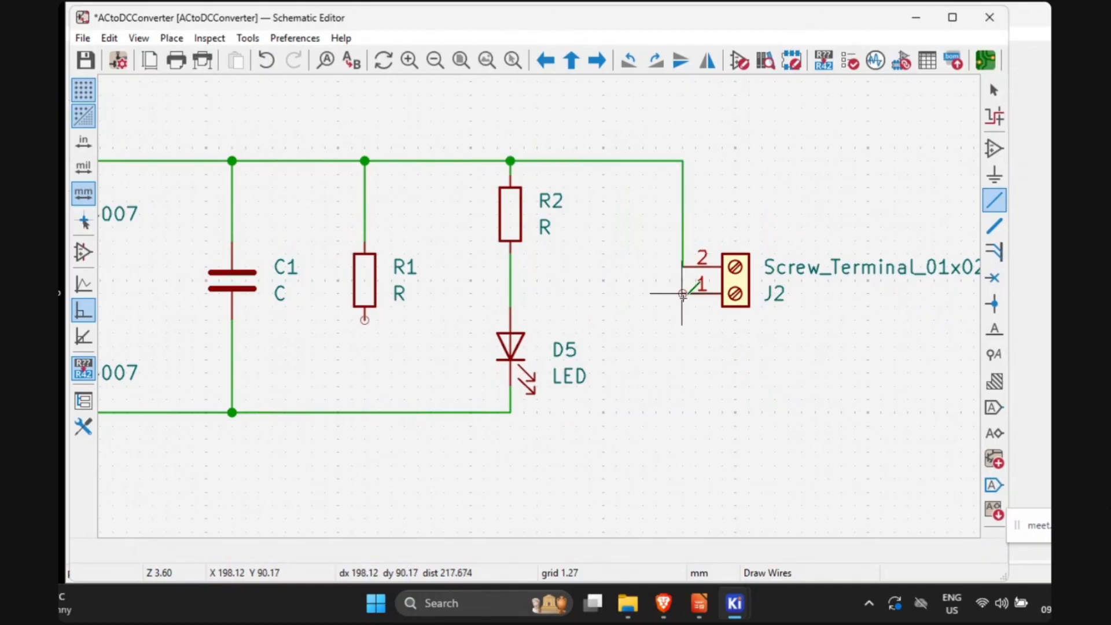
left_click(682, 293)
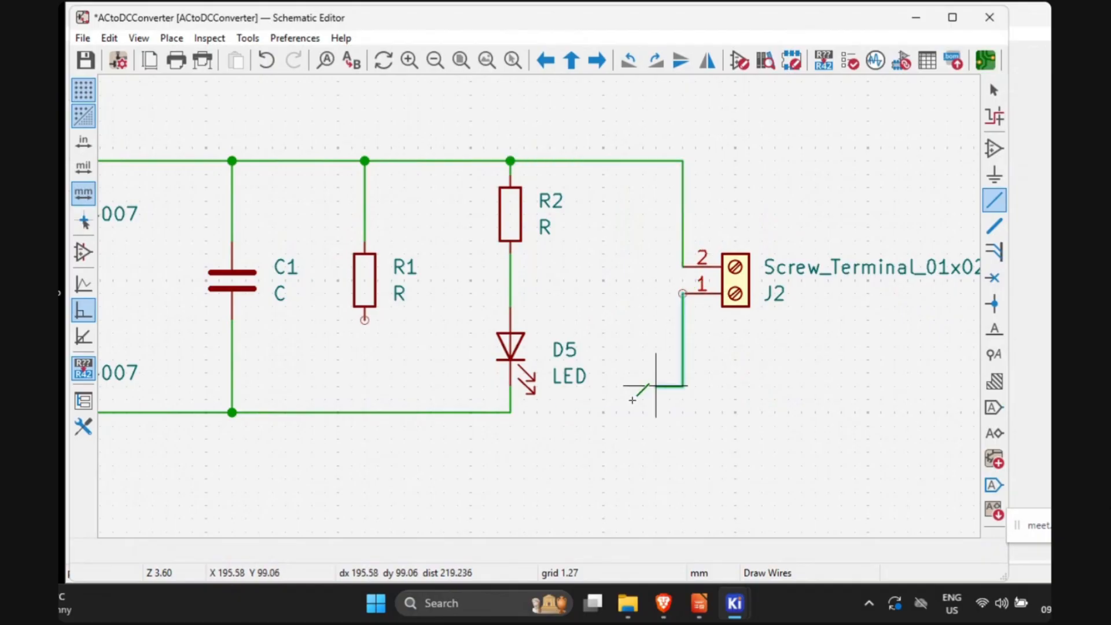
left_click(509, 412)
Step: Wire pin 1 of J1 to the connection between D3 and D4, and pin 2 to the connection between D1 and D2
scroll(492, 445, "right", 2)
scroll(451, 454, "left", 8)
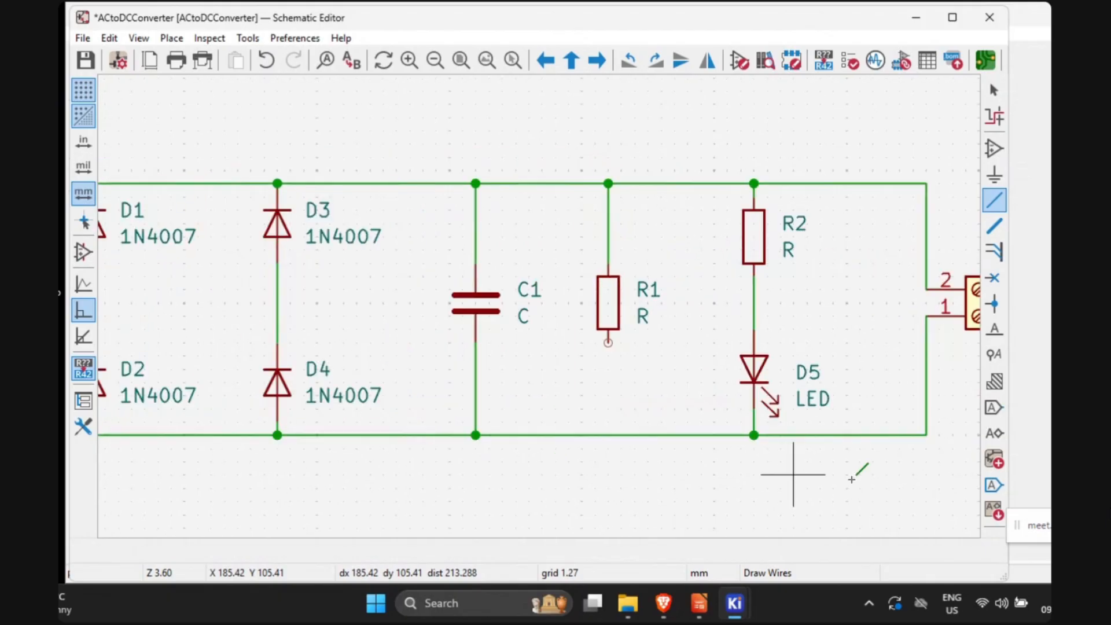
scroll(504, 474, "left", 1)
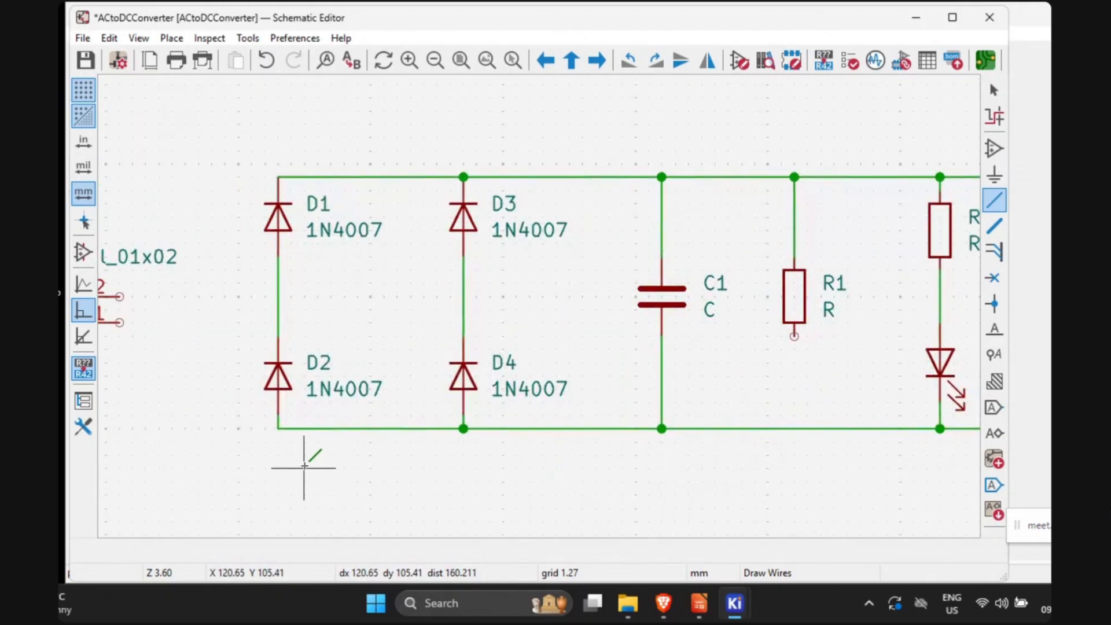
scroll(304, 467, "left", 1)
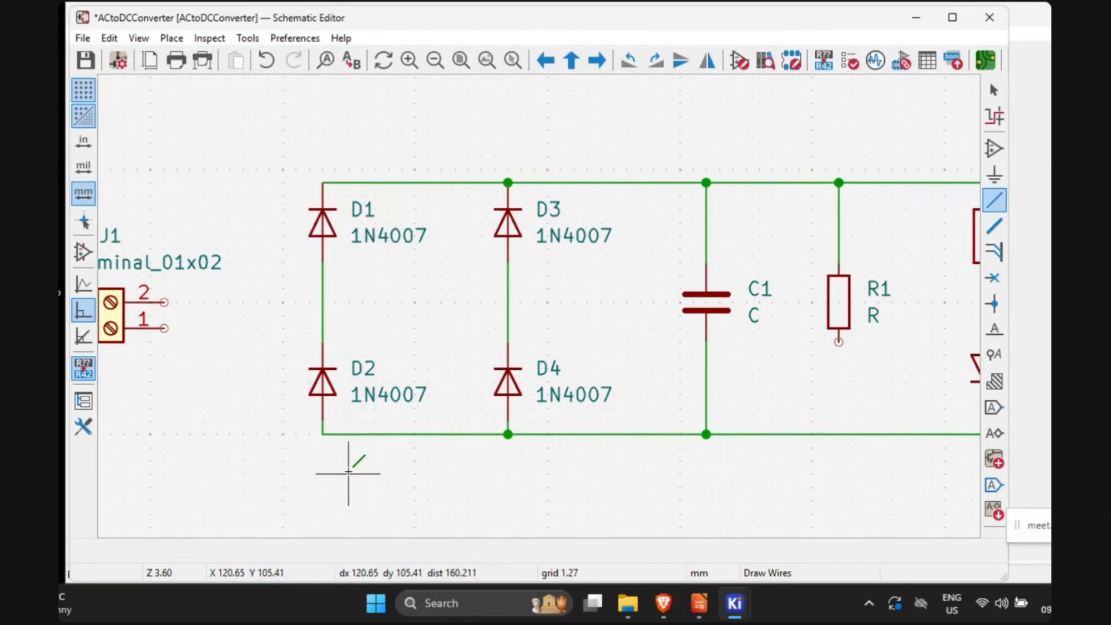
left_click(164, 328)
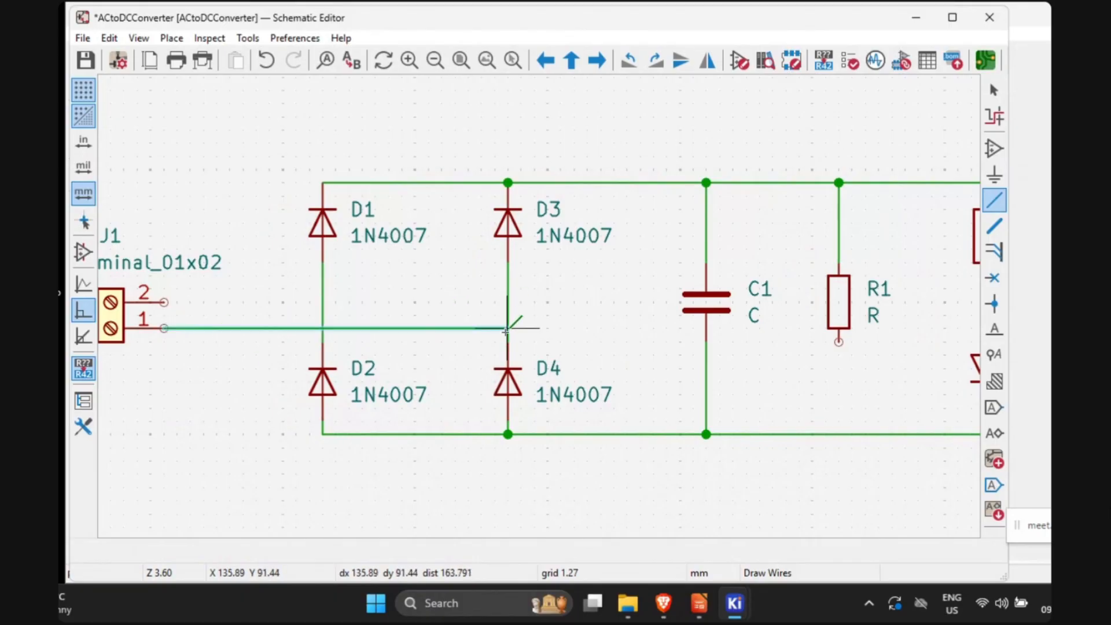
left_click(507, 328)
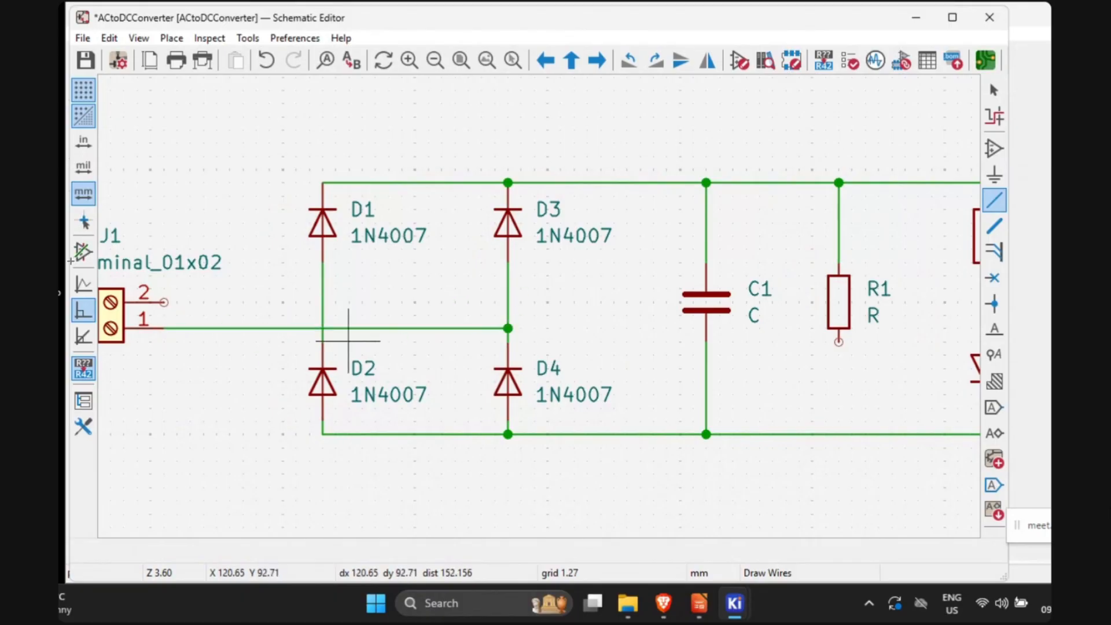
left_click(164, 302)
left_click(322, 302)
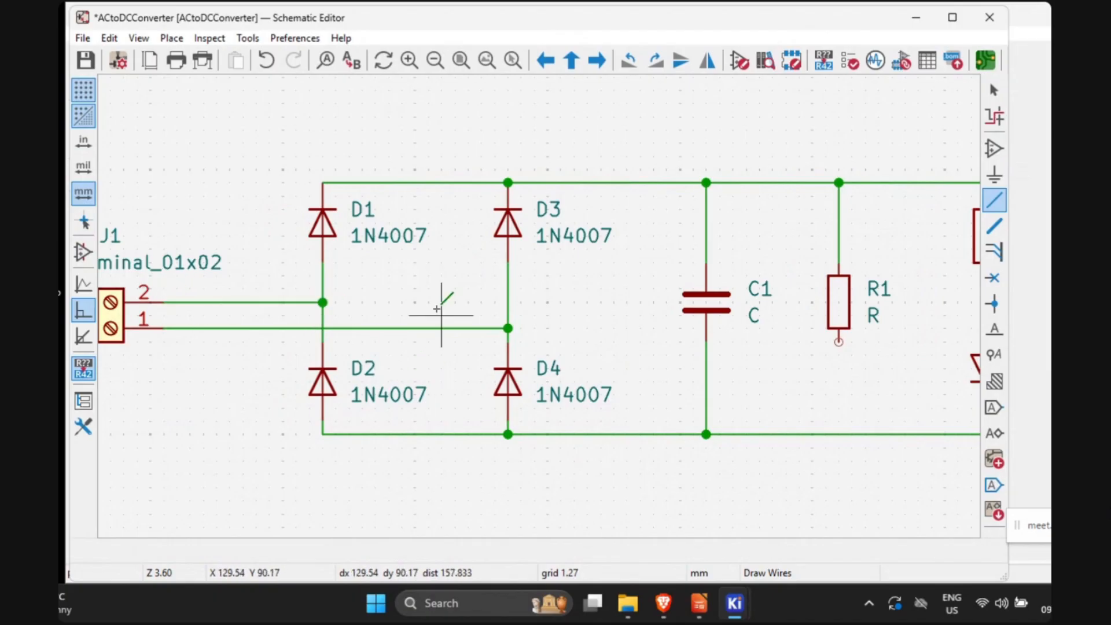
Step: Wire R1's lower pin straight down to the circuit's bottom wire
scroll(437, 309, "down", 2)
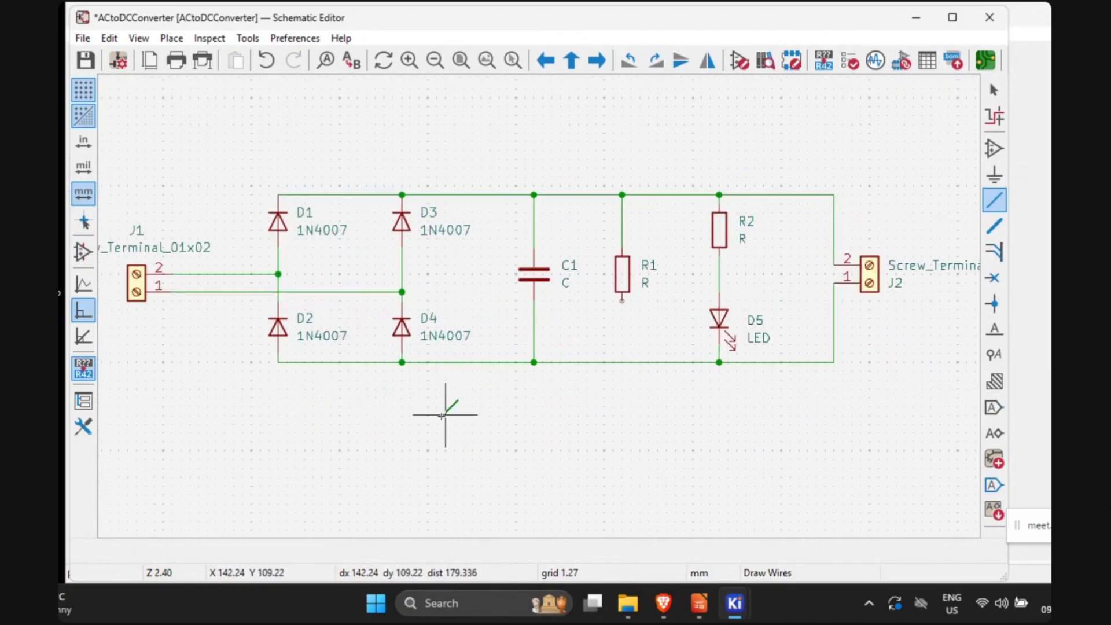
middle_click_drag(441, 416, 540, 303)
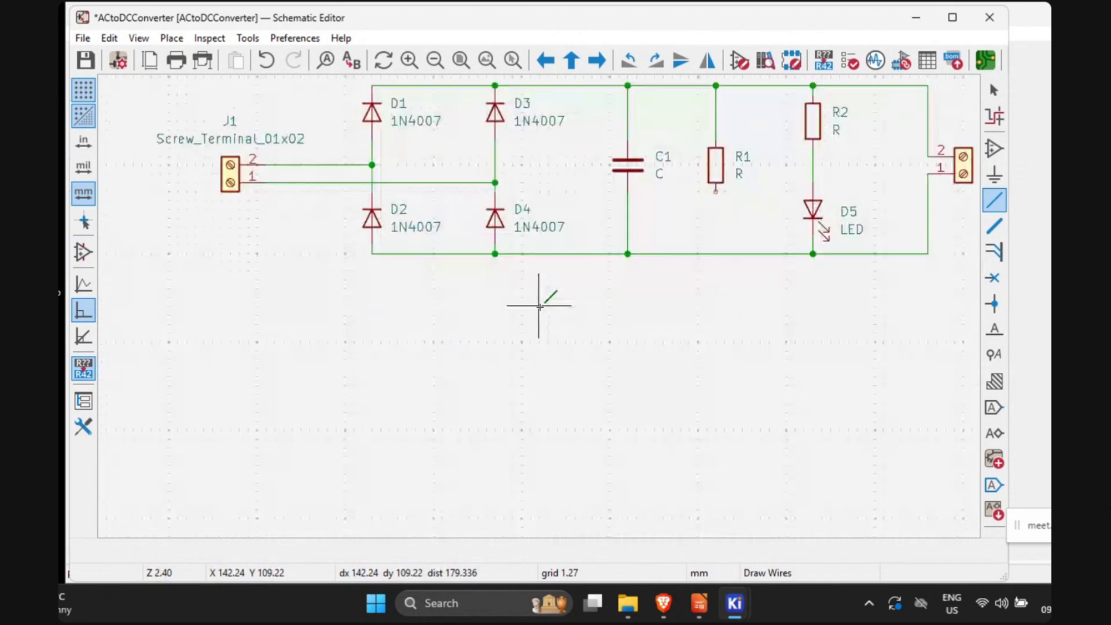
left_click(716, 192)
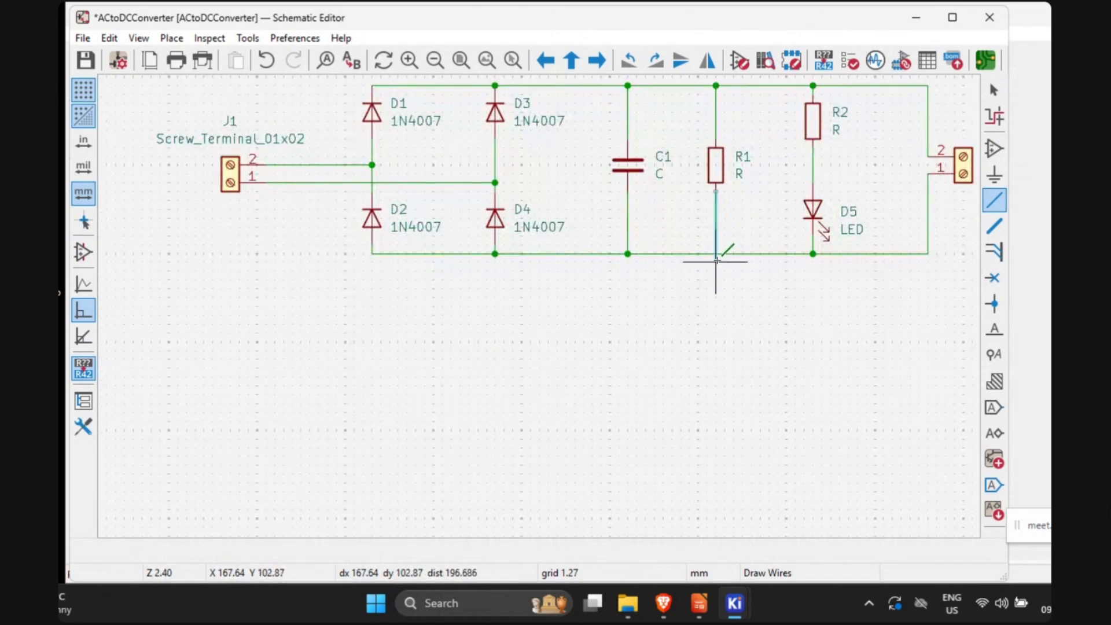
left_click(716, 253)
Step: Look over the wired circuit from J1 through the diode bridge to J2
scroll(700, 330, "down", 2)
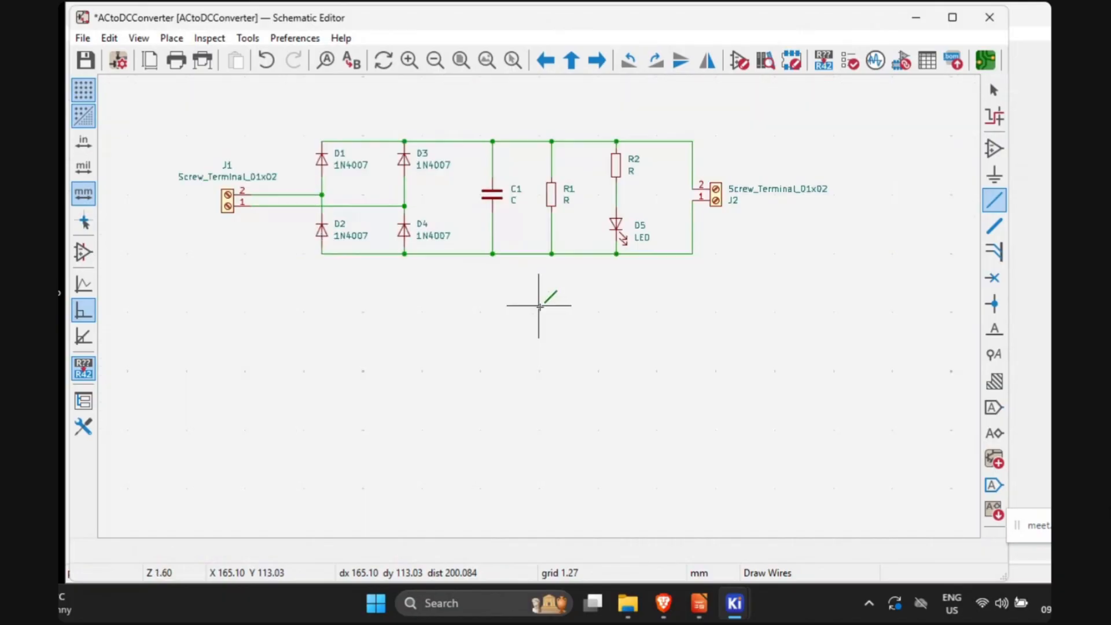
middle_click_drag(560, 313, 576, 364)
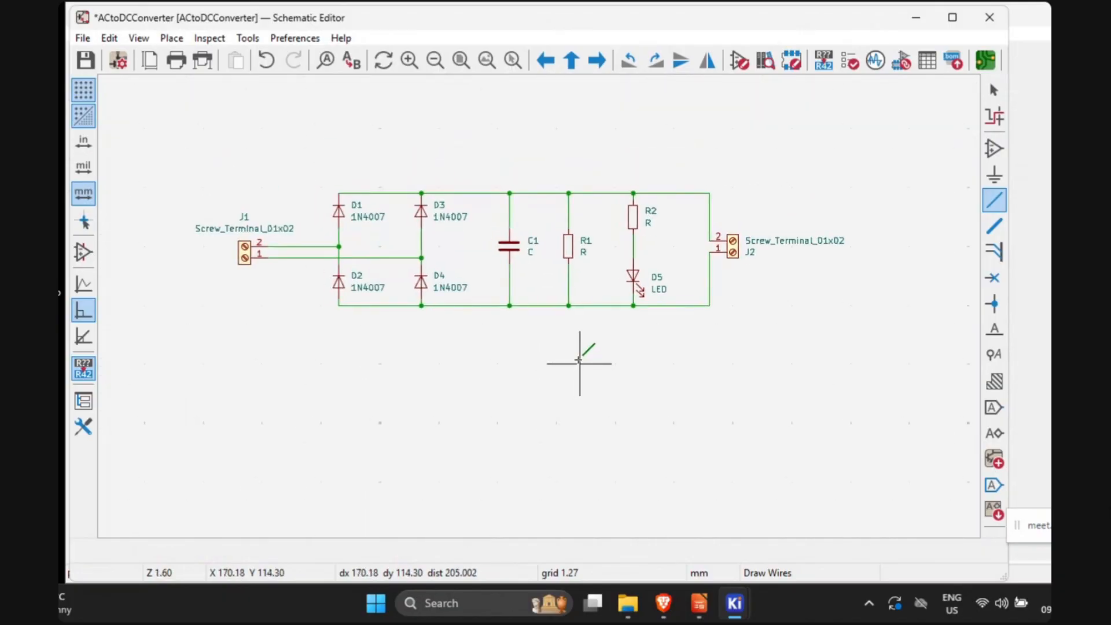
scroll(538, 303, "up", 2)
middle_click_drag(538, 303, 526, 352)
scroll(537, 360, "down", 2)
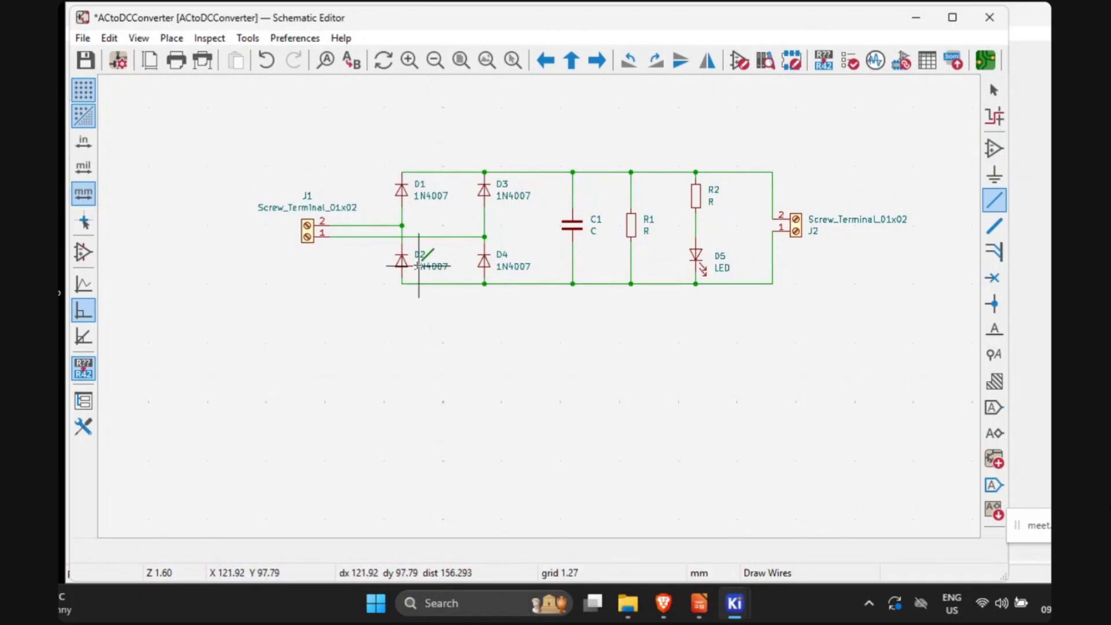
scroll(460, 218, "up", 2)
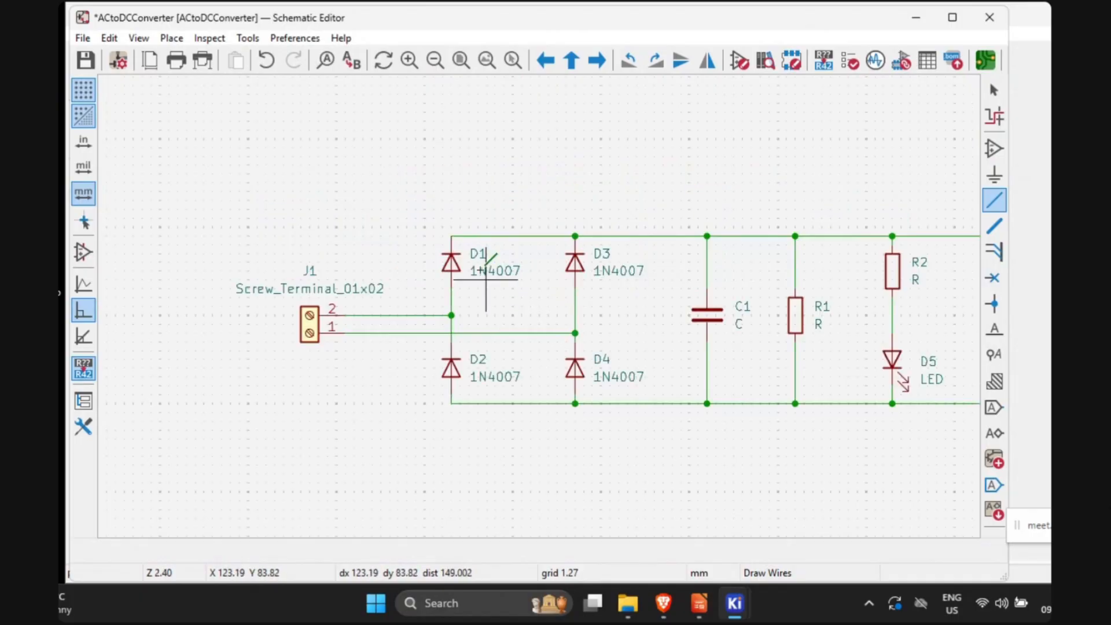
middle_click_drag(687, 455, 544, 437)
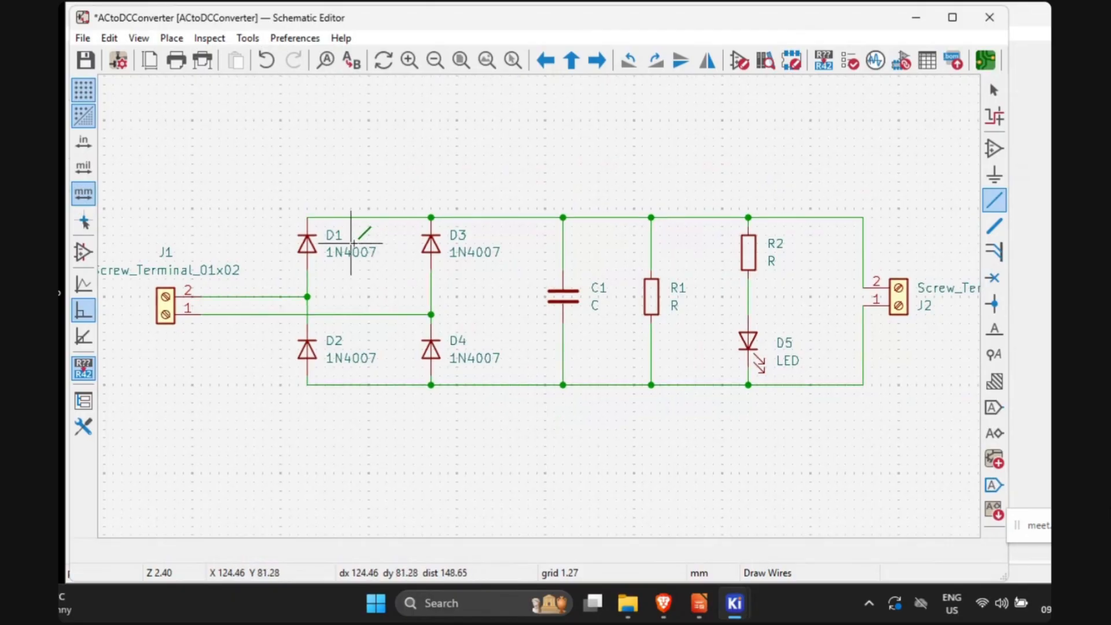
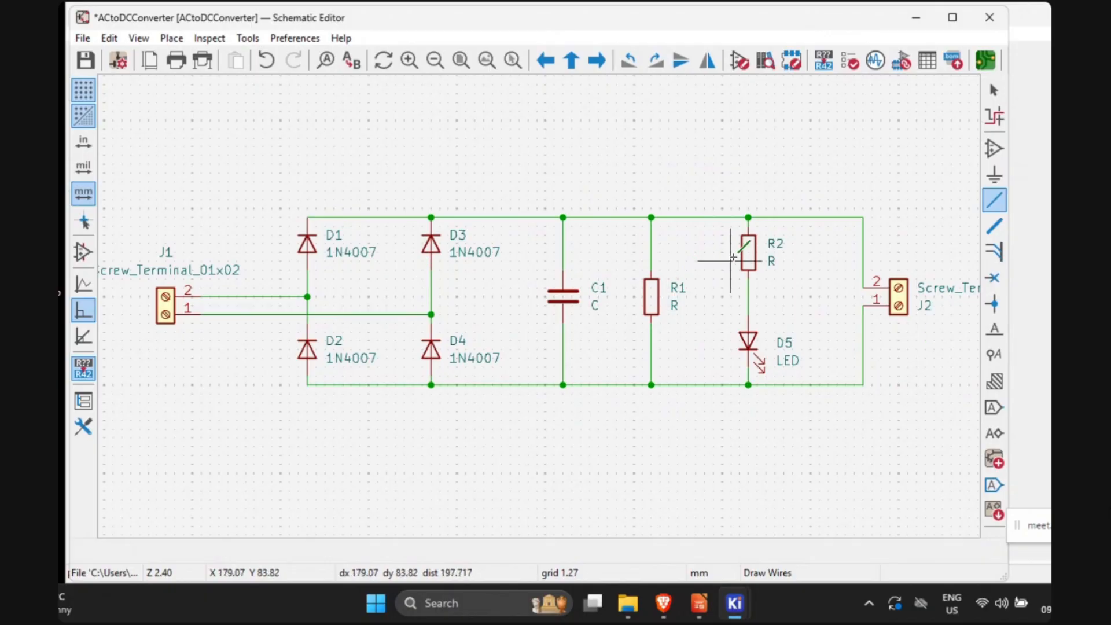
Step: Annotate the entire schematic, keeping existing annotations and sorting symbols by X position
left_click(824, 60)
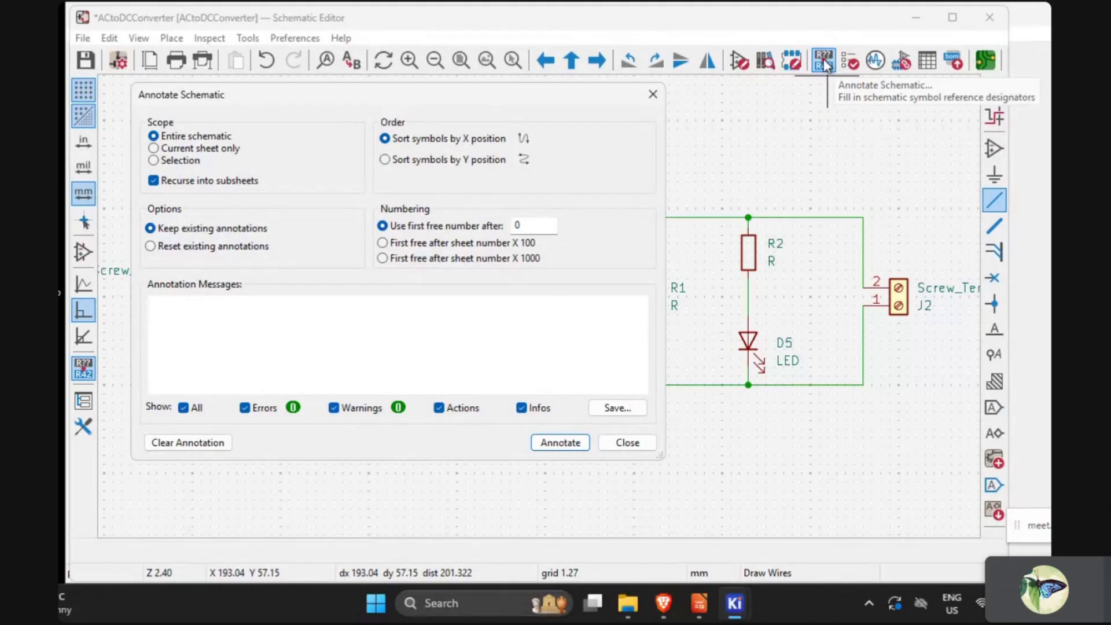
left_click(553, 444)
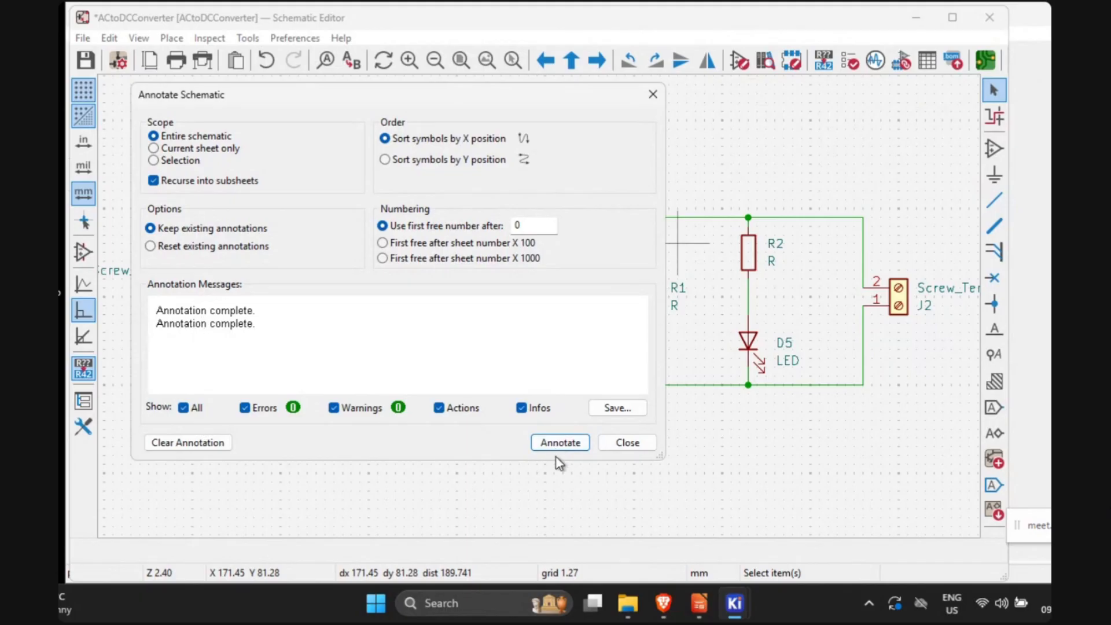
left_click(653, 95)
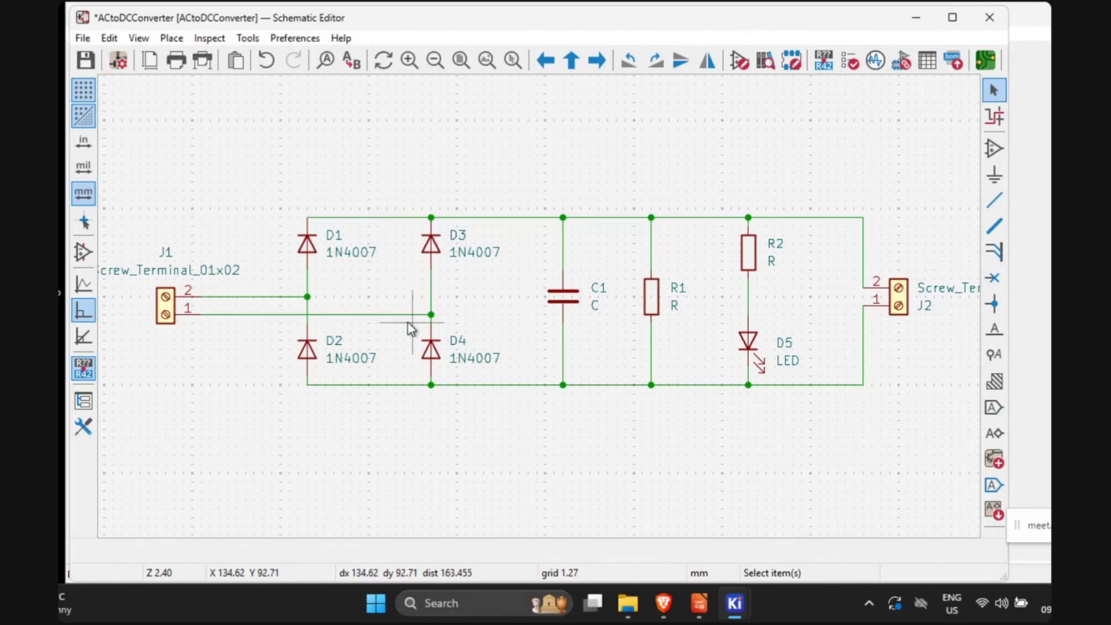
middle_click_drag(365, 441, 385, 431)
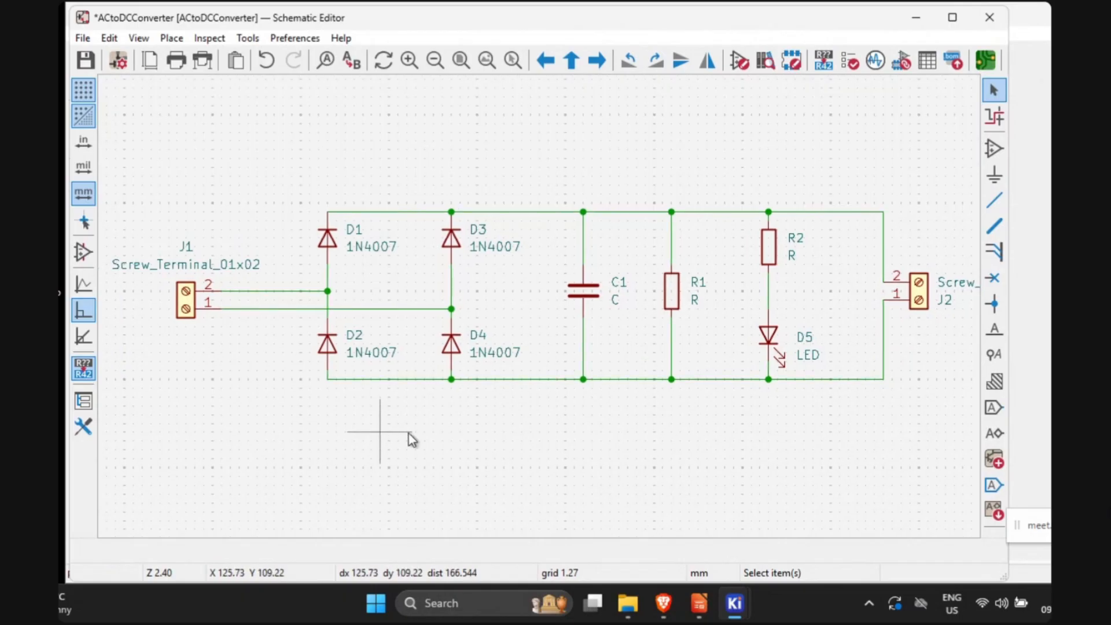
middle_click_drag(585, 449, 561, 451)
scroll(561, 451, "down", 2)
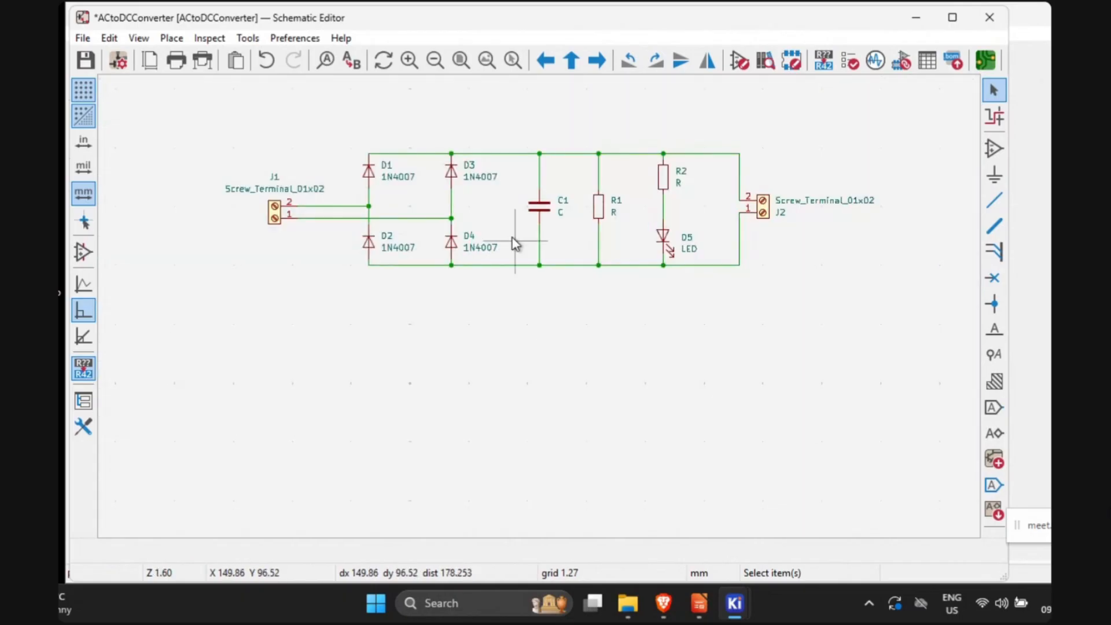
middle_click_drag(504, 293, 504, 356)
scroll(504, 356, "up", 2)
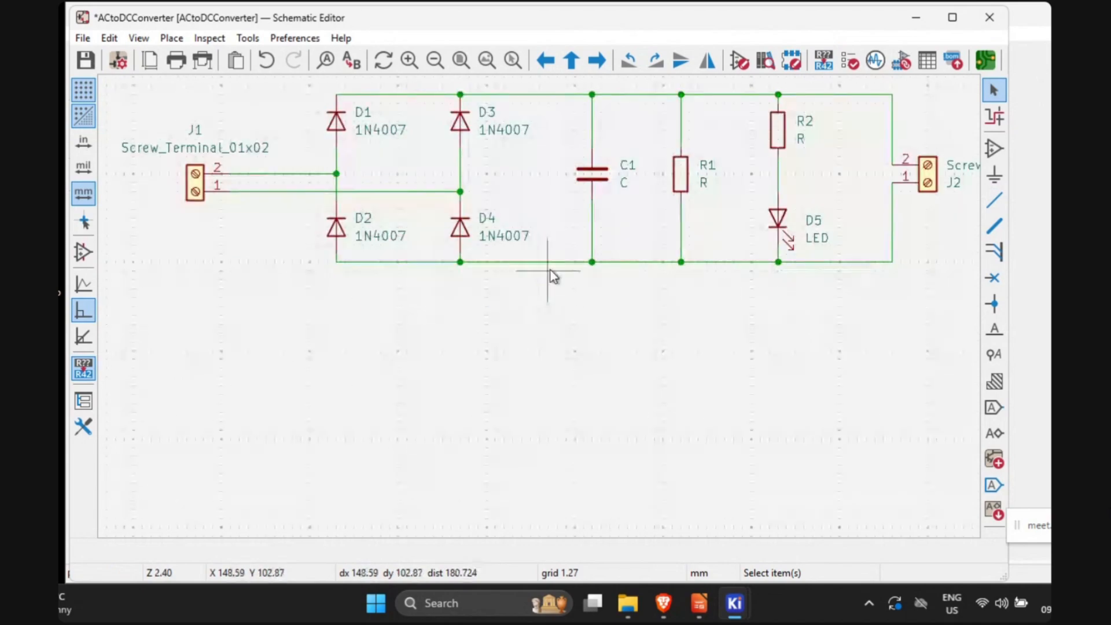
middle_click_drag(486, 195, 483, 221)
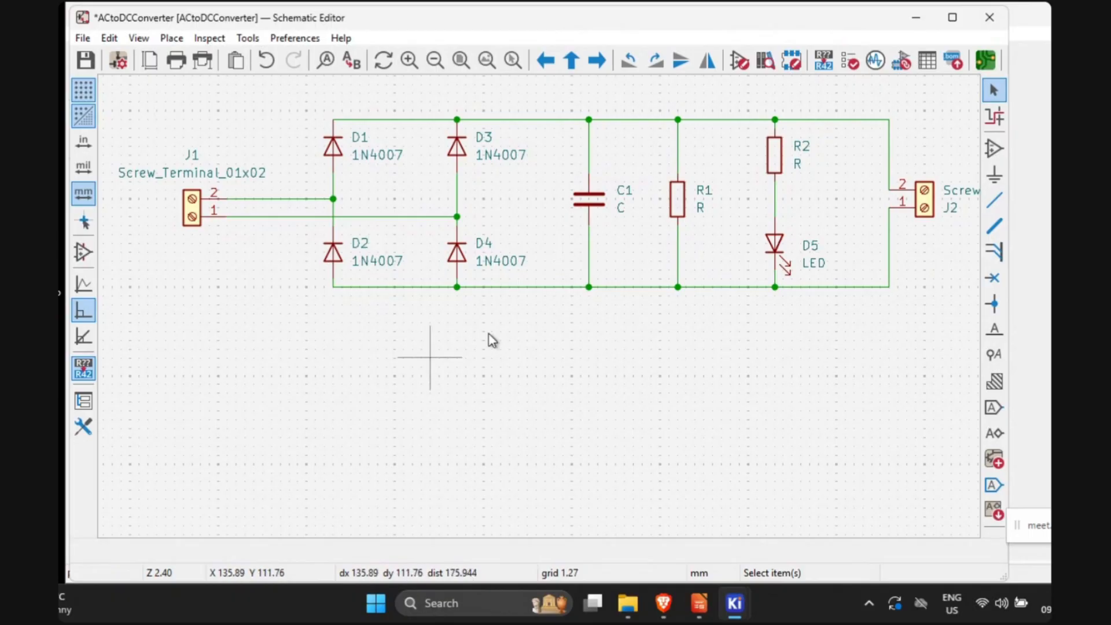
middle_click_drag(511, 365, 500, 417)
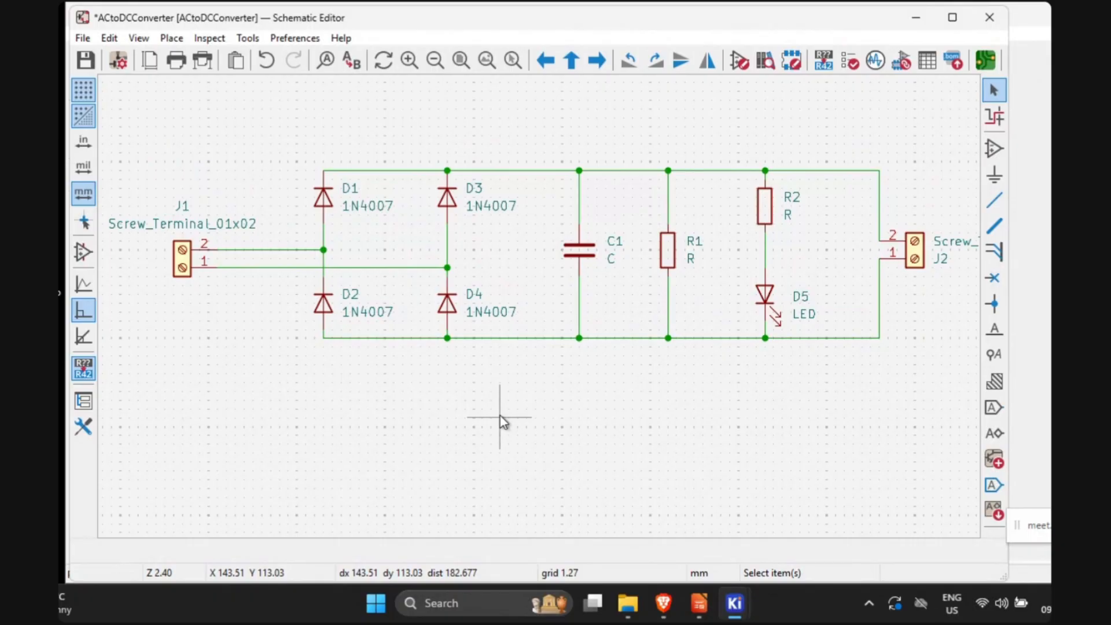
Step: Set the value of capacitor C1 to 1000uF
double_click(580, 255)
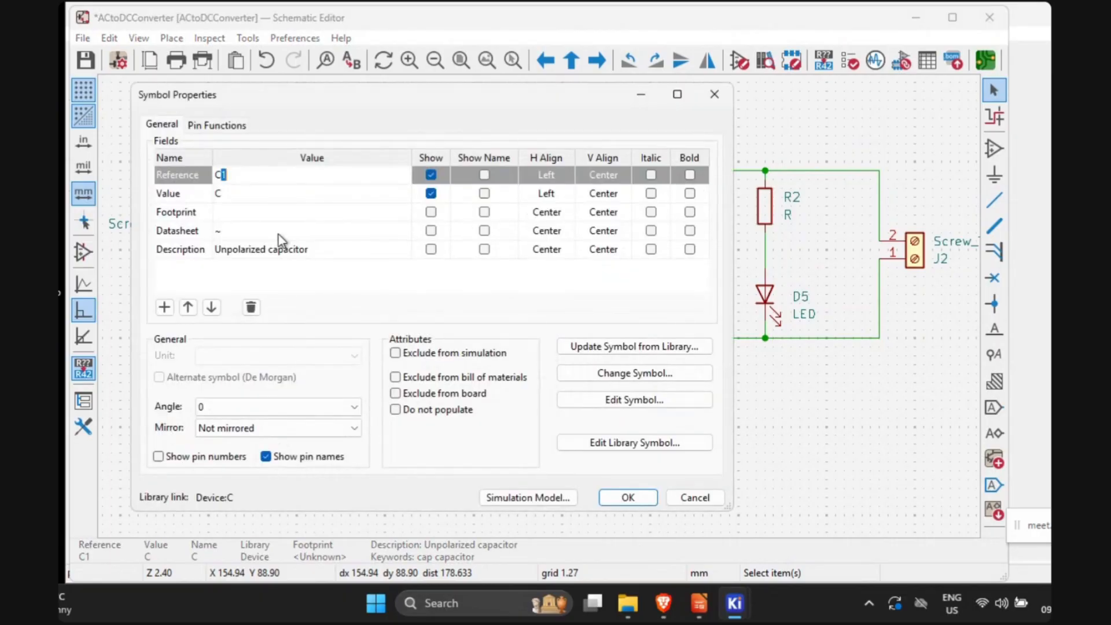
left_click(227, 194)
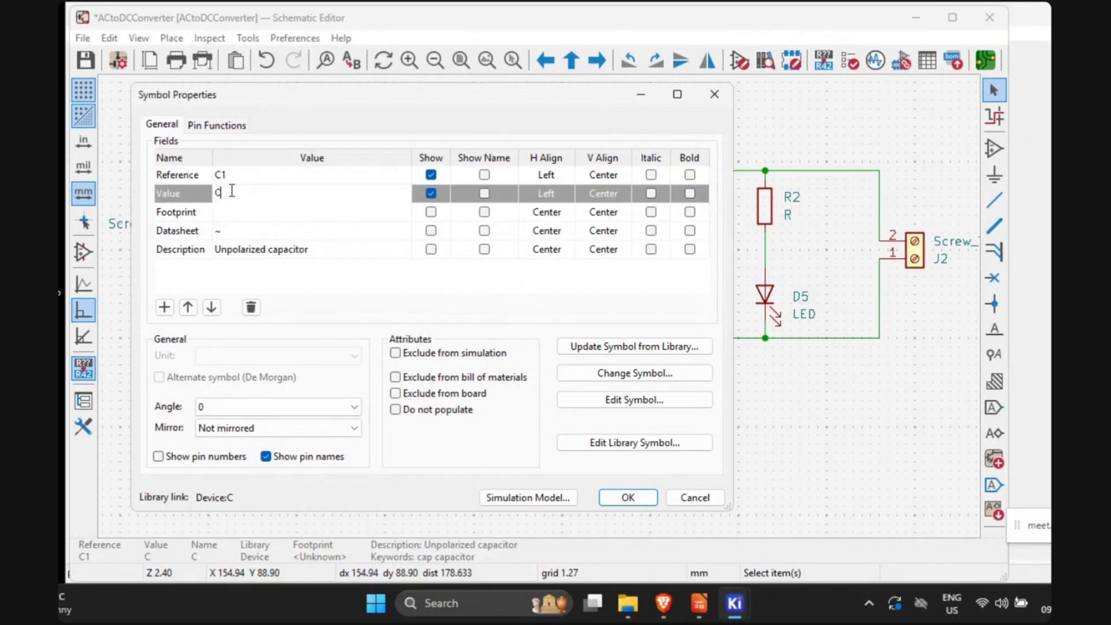
key("BackSpace")
type("1000uf")
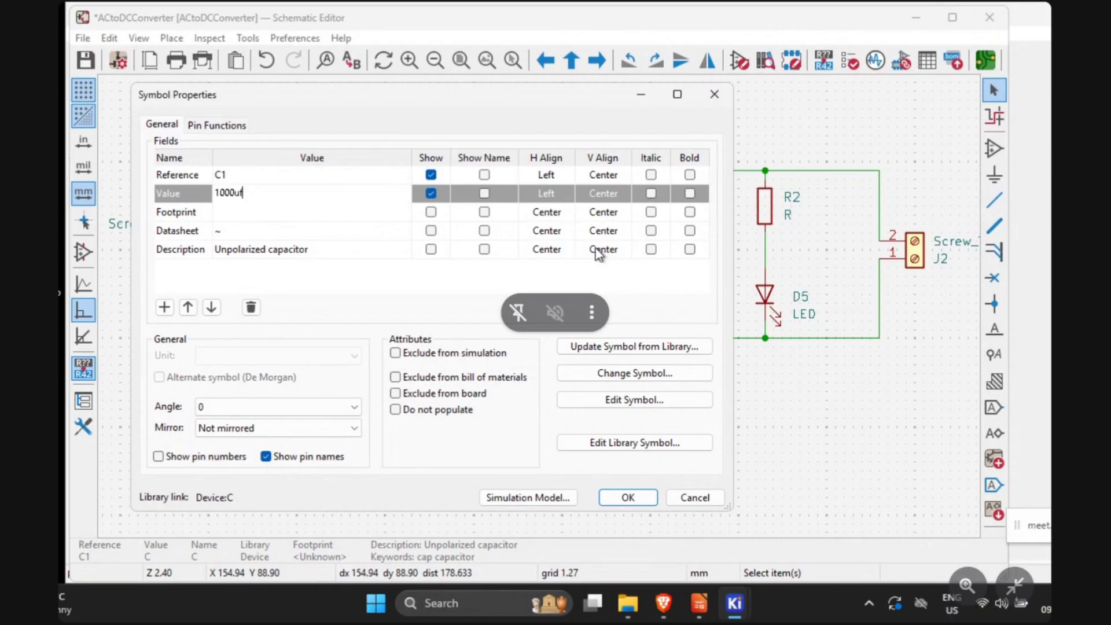
key("BackSpace")
type("F")
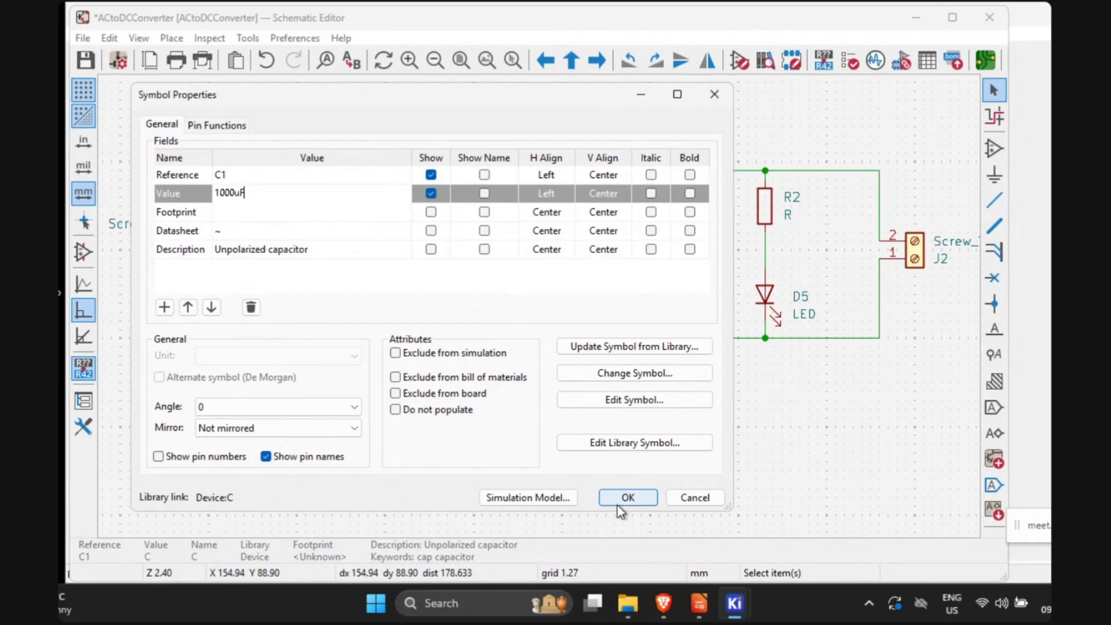
left_click(628, 496)
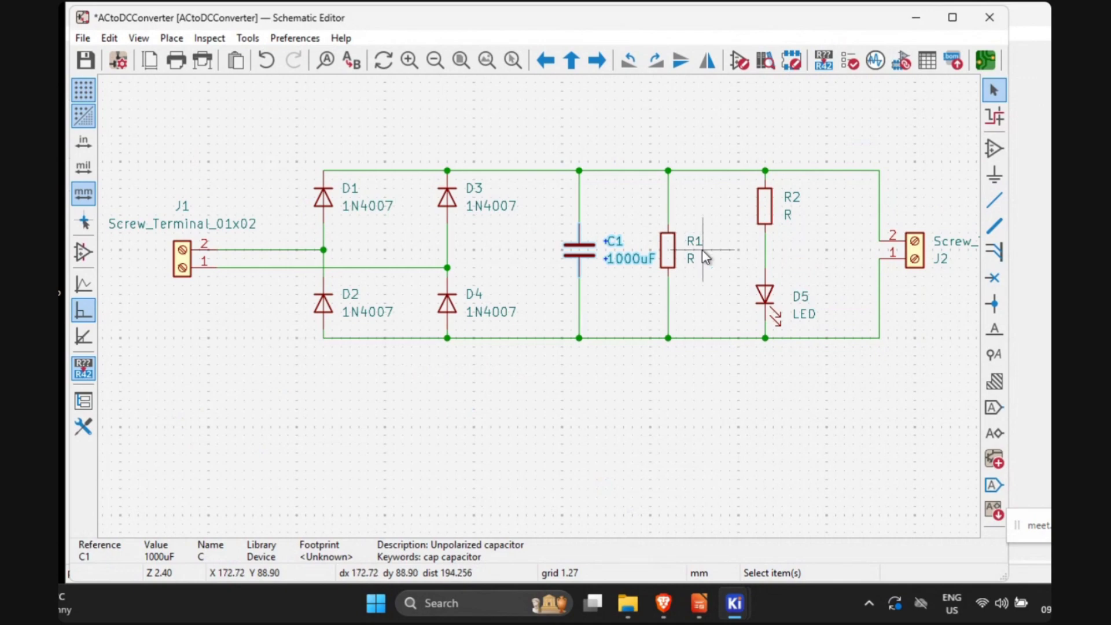
Step: Set the value of resistor R1 to 10k
left_click(667, 247)
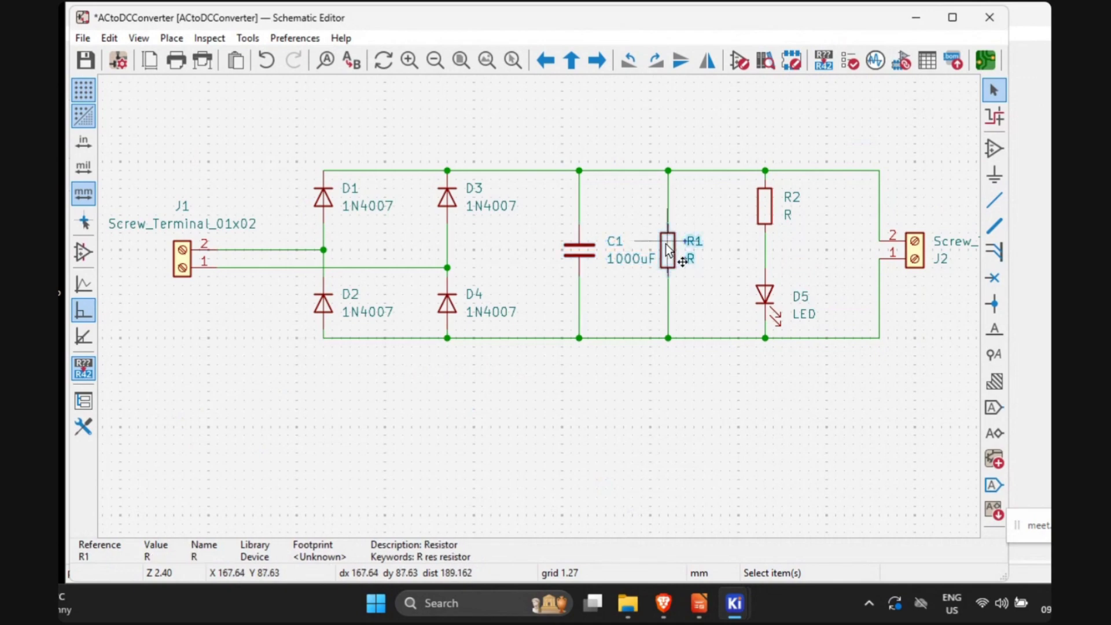
double_click(667, 248)
left_click(231, 193)
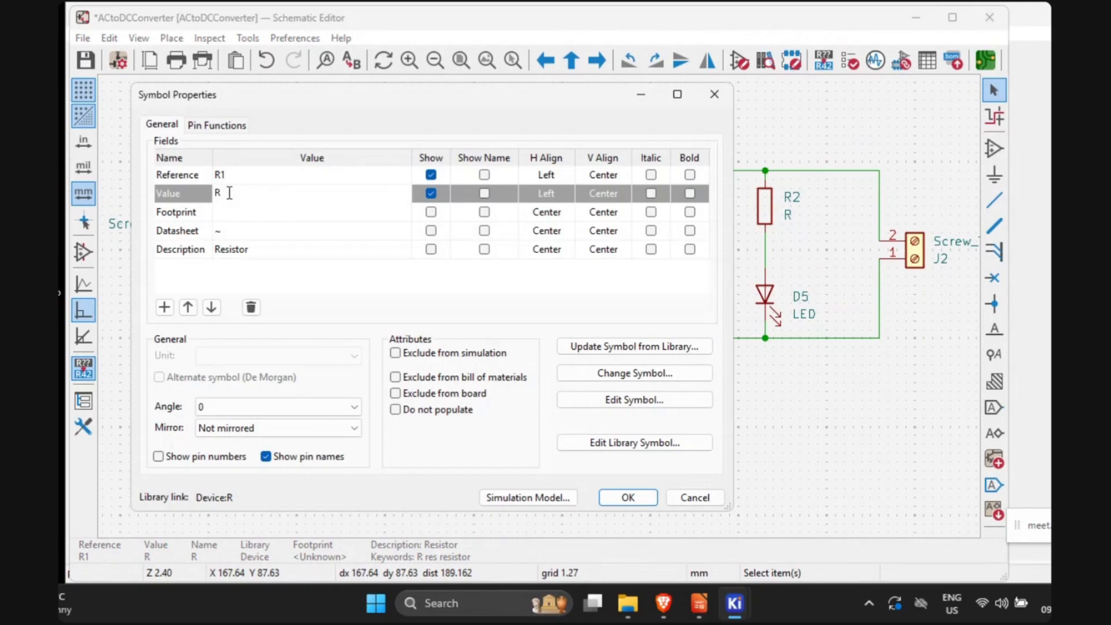
key("BackSpace")
type("10k")
left_click(627, 498)
Step: Set the value of resistor R2 to 2.2k
left_click(764, 204)
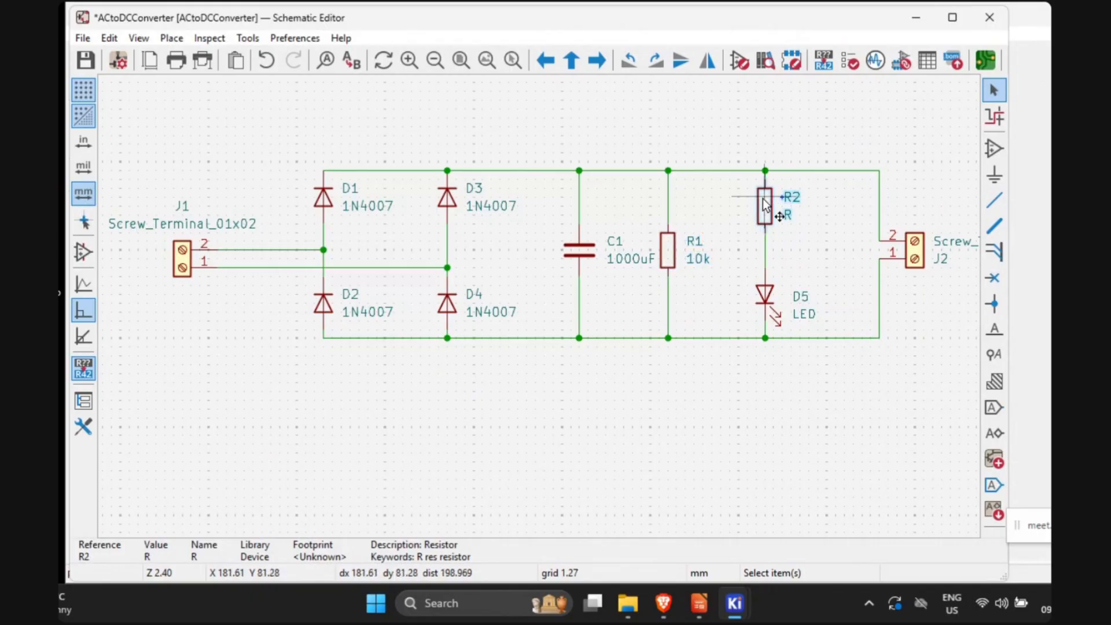
double_click(762, 199)
left_click(249, 191)
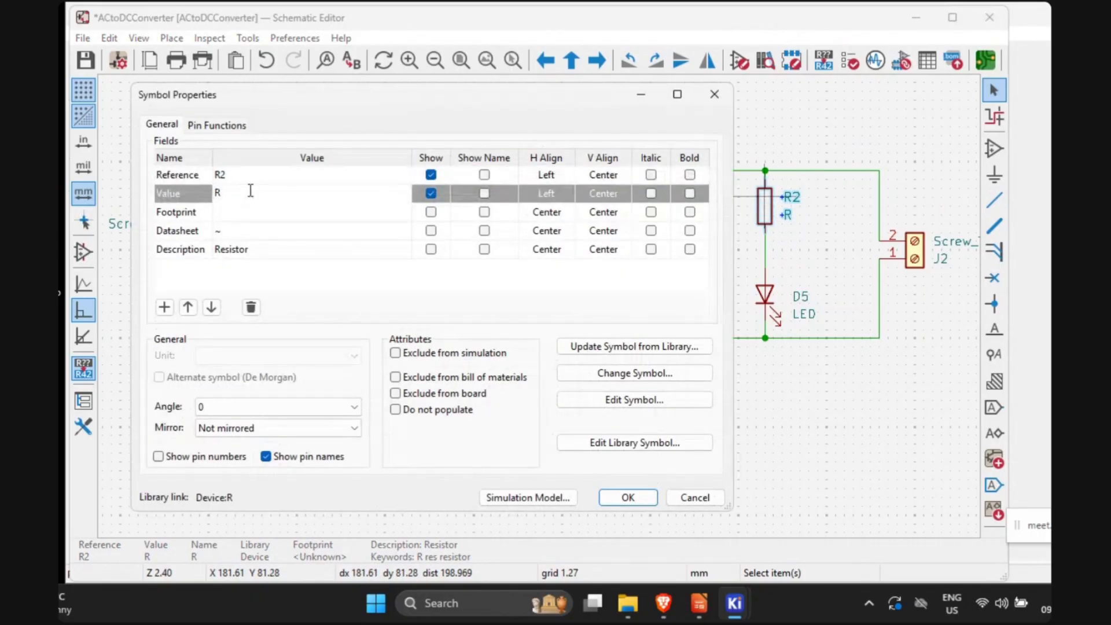
key("BackSpace")
type("2.2k")
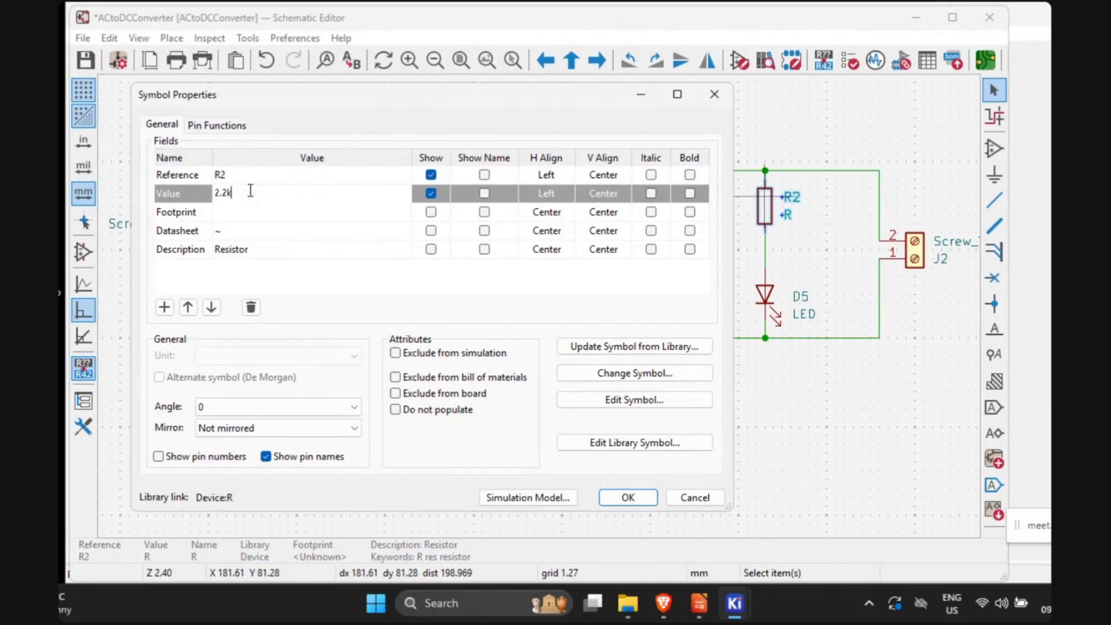
left_click(628, 497)
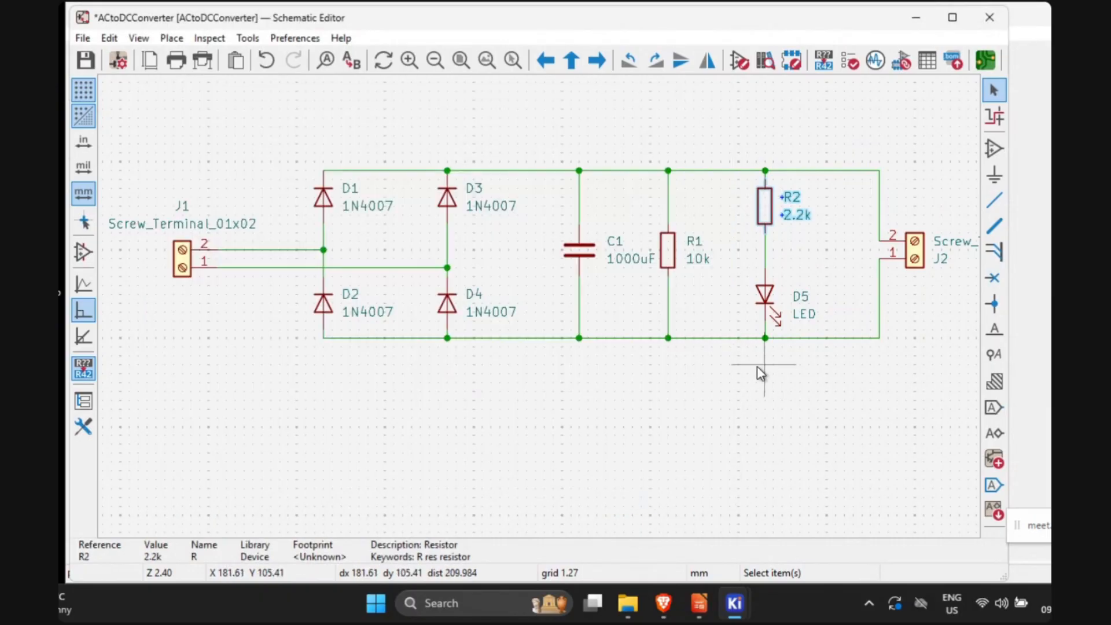
middle_click_drag(762, 368, 741, 375)
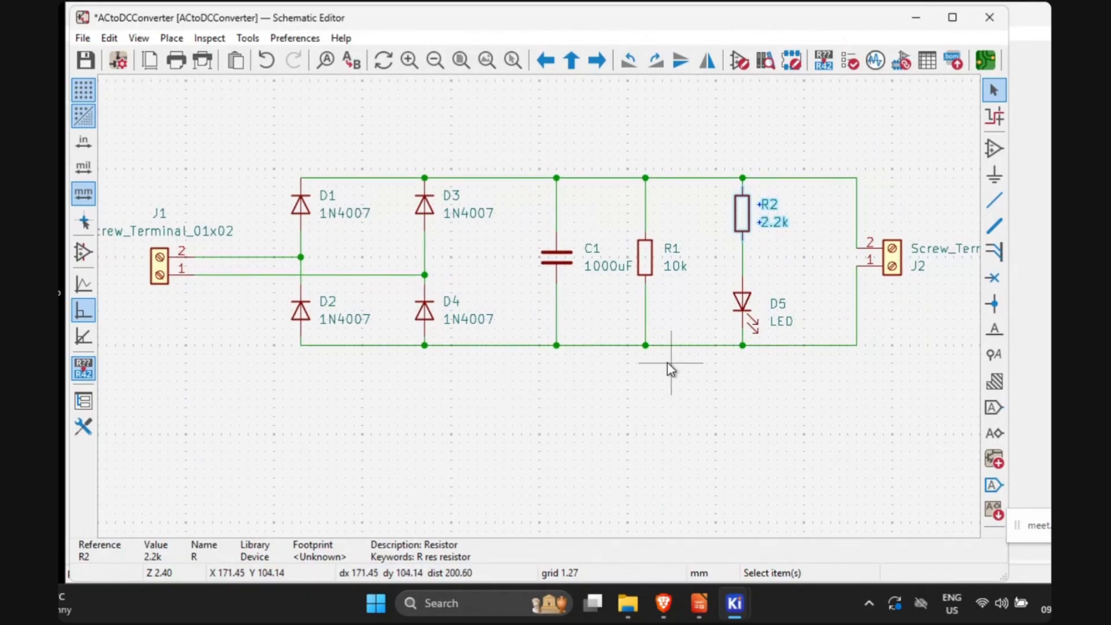
left_click(662, 405)
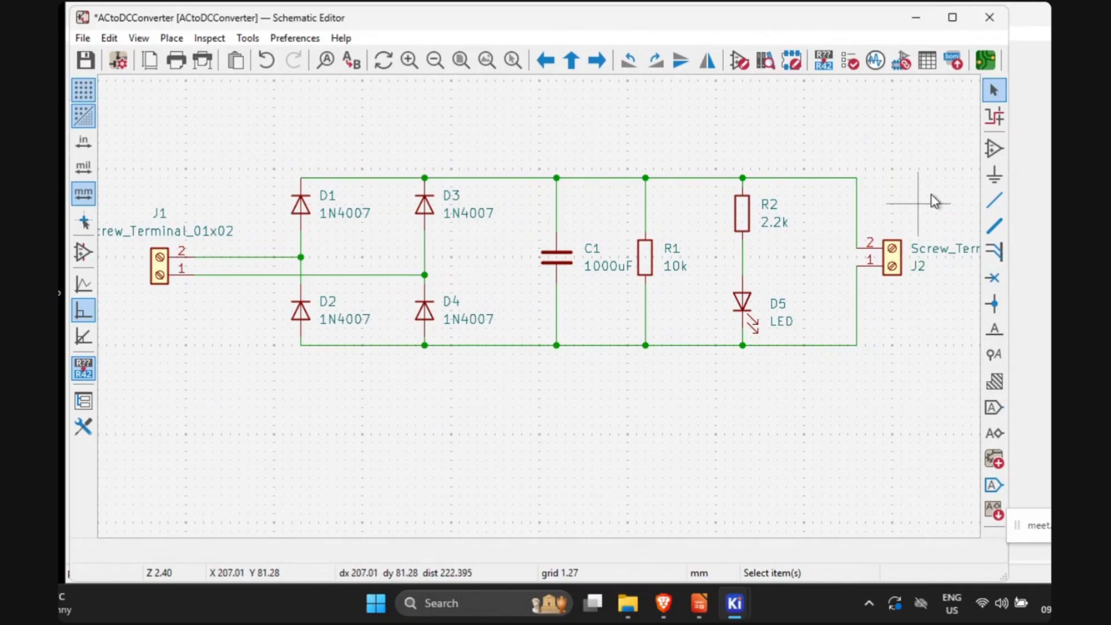
left_click(991, 182)
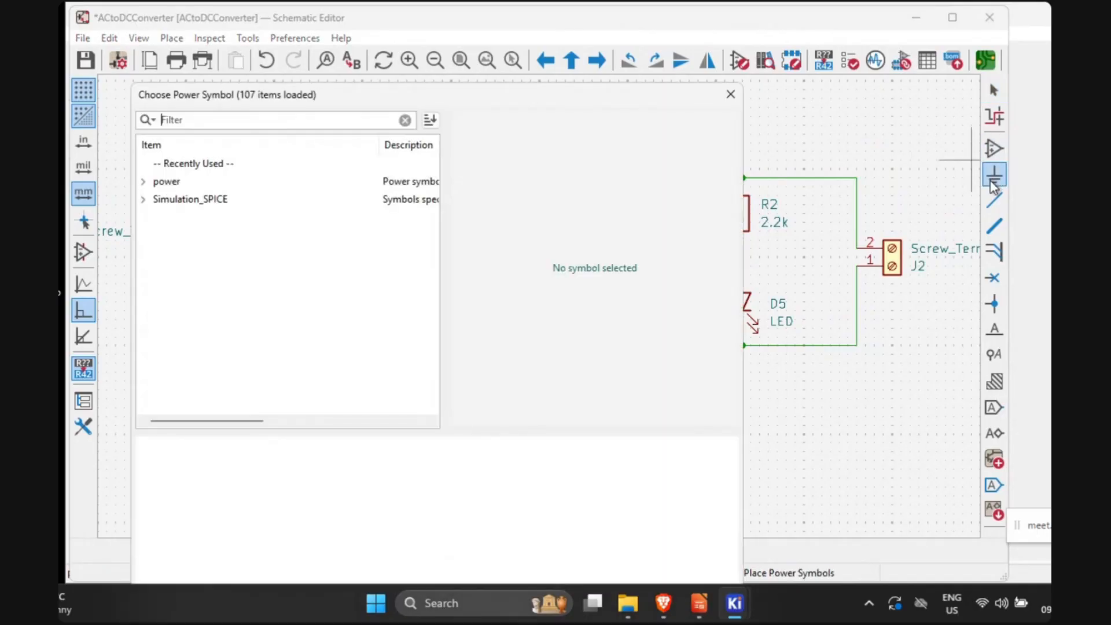
left_click(143, 182)
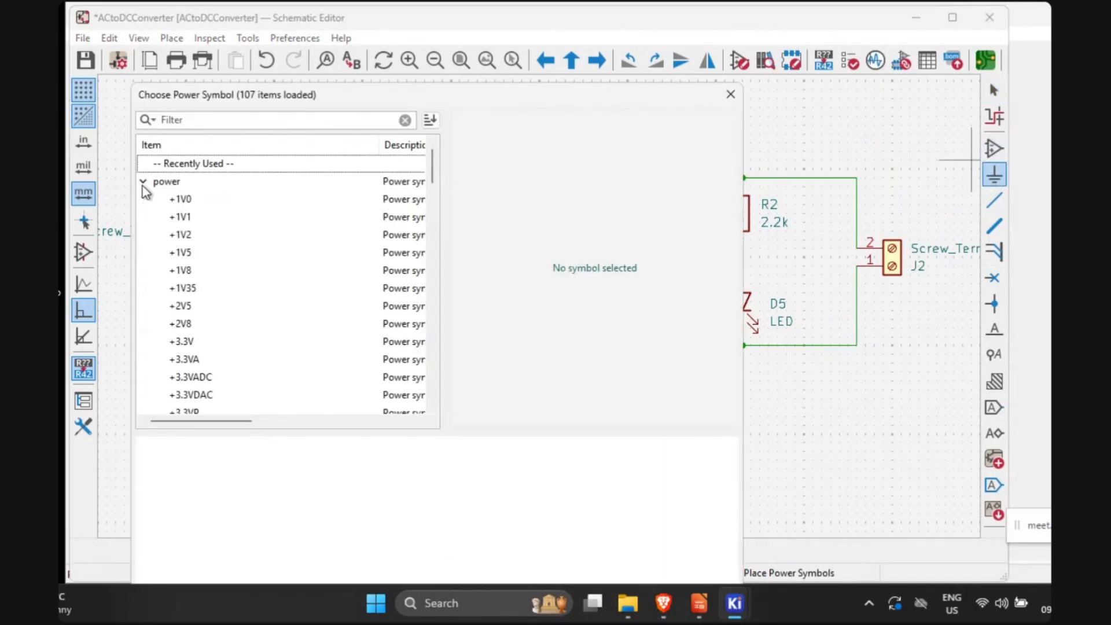
left_click(730, 94)
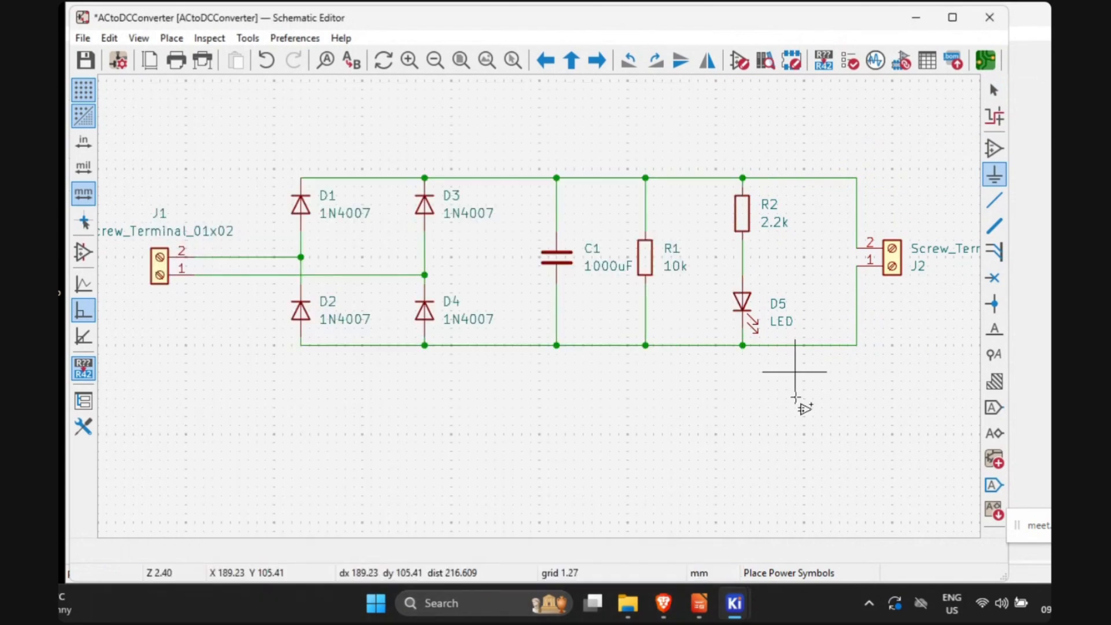
Step: Place a GND power symbol on the bottom wire at the junction below resistor R1
left_click(995, 176)
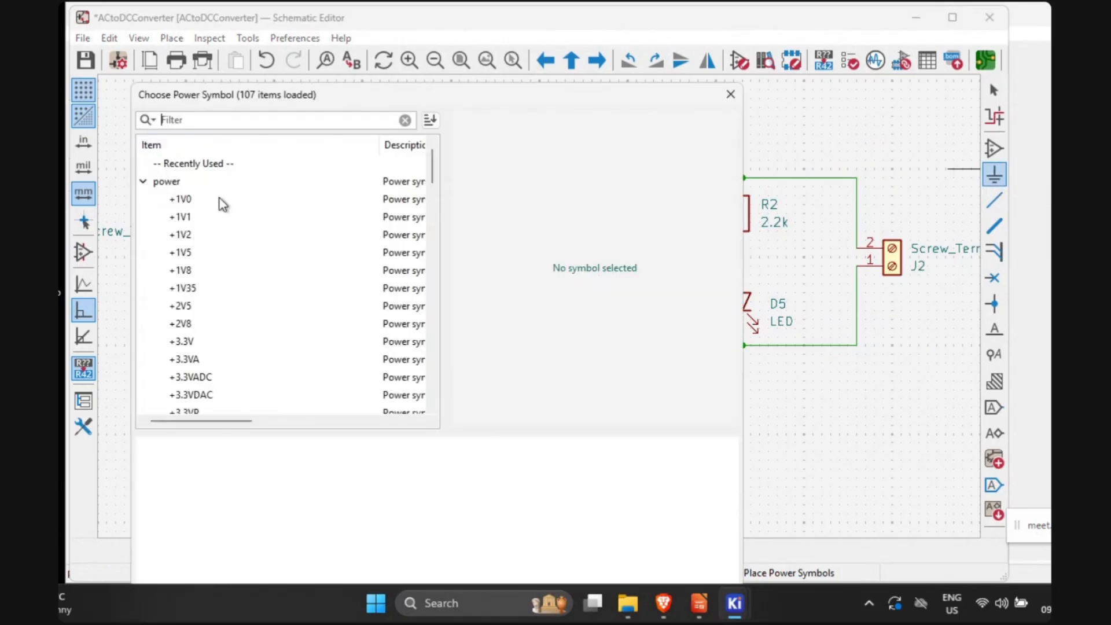
scroll(220, 203, "down", 8)
scroll(225, 212, "down", 15)
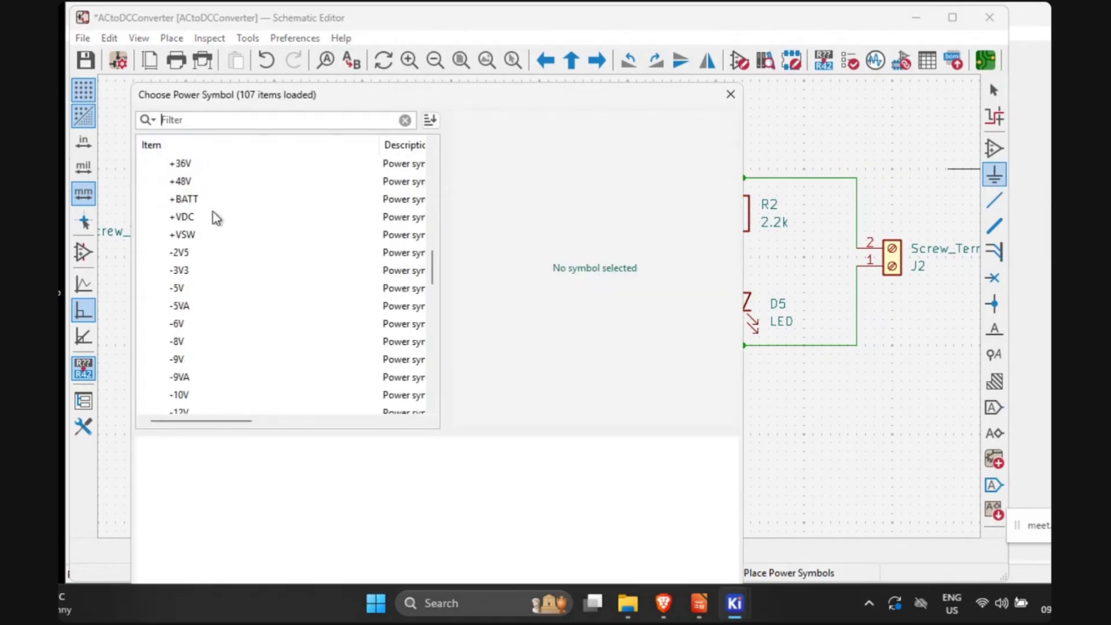
scroll(183, 182, "up", 12)
scroll(186, 183, "down", 11)
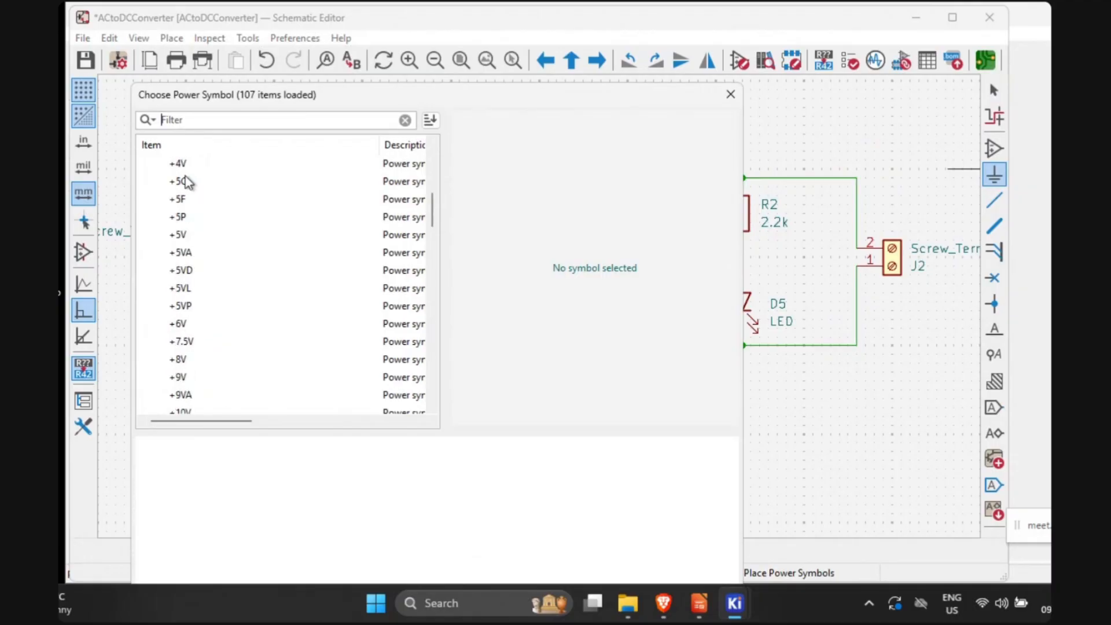
scroll(213, 271, "down", 1)
scroll(213, 271, "up", 1)
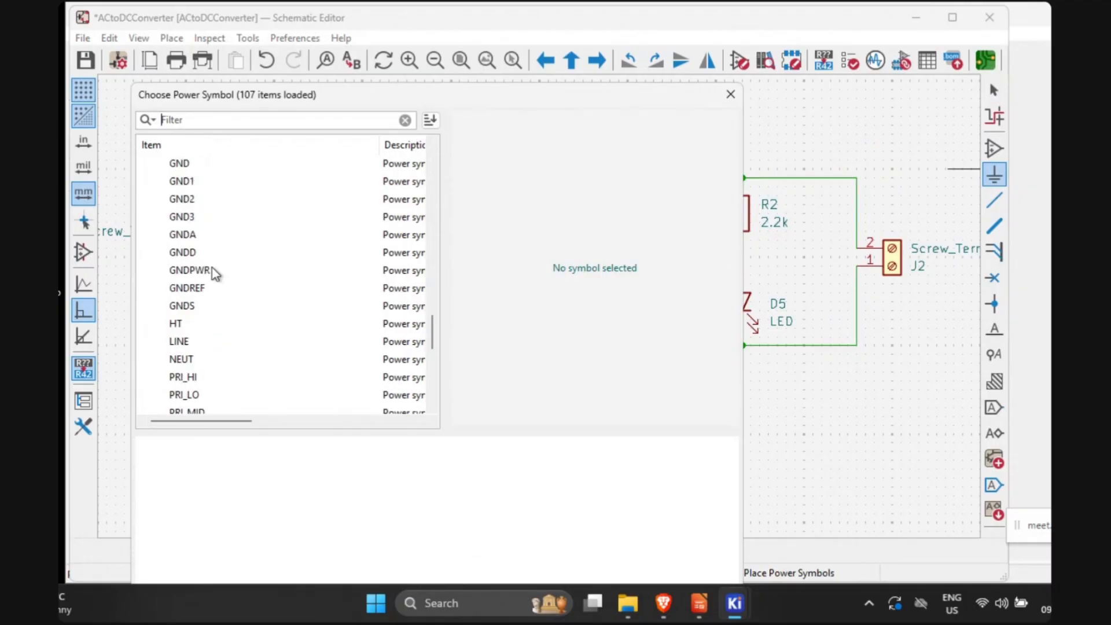
left_click(178, 165)
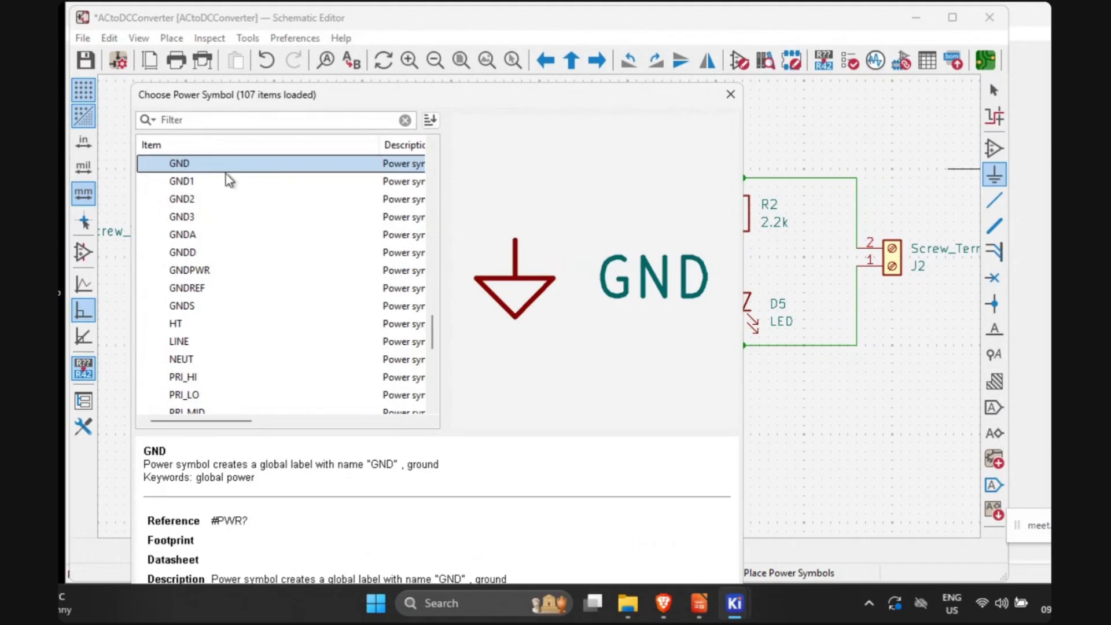
double_click(180, 164)
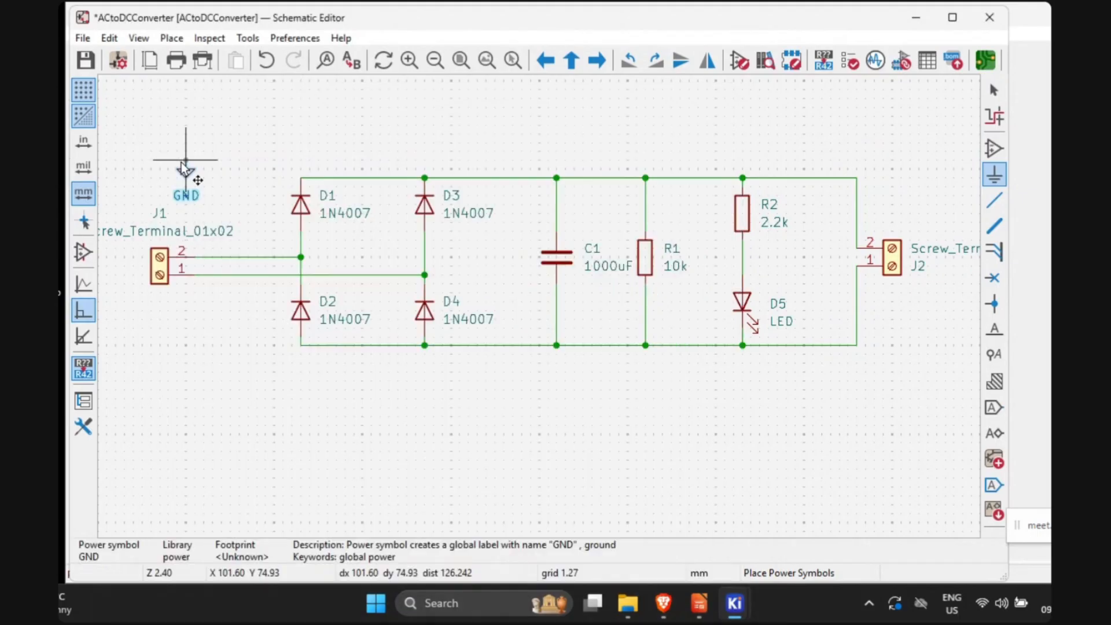
left_click(644, 344)
left_click(590, 413)
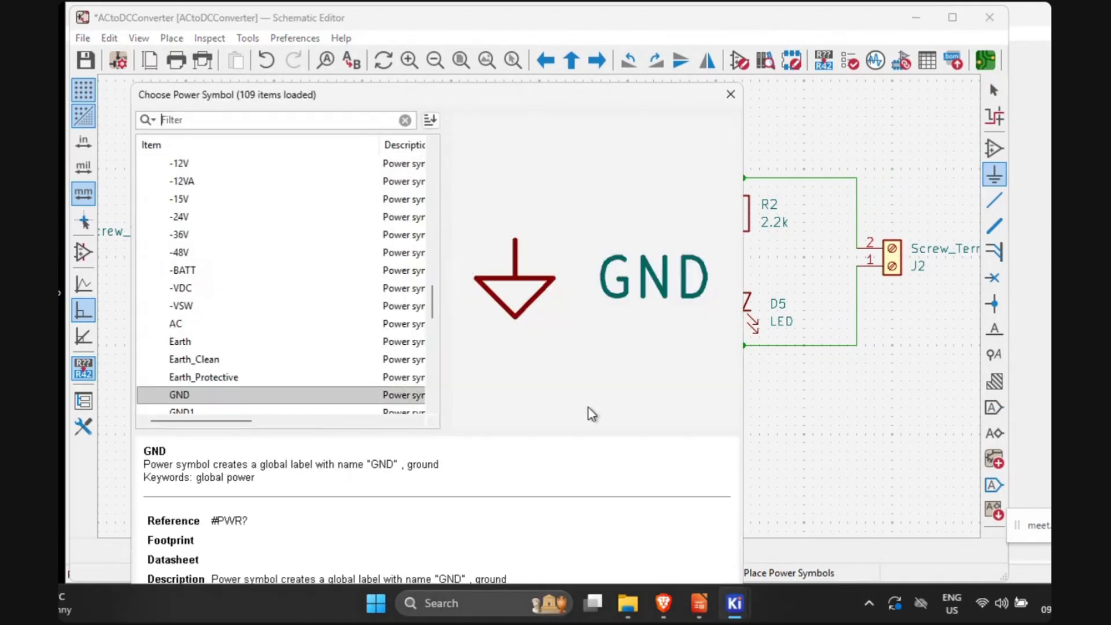
left_click(731, 94)
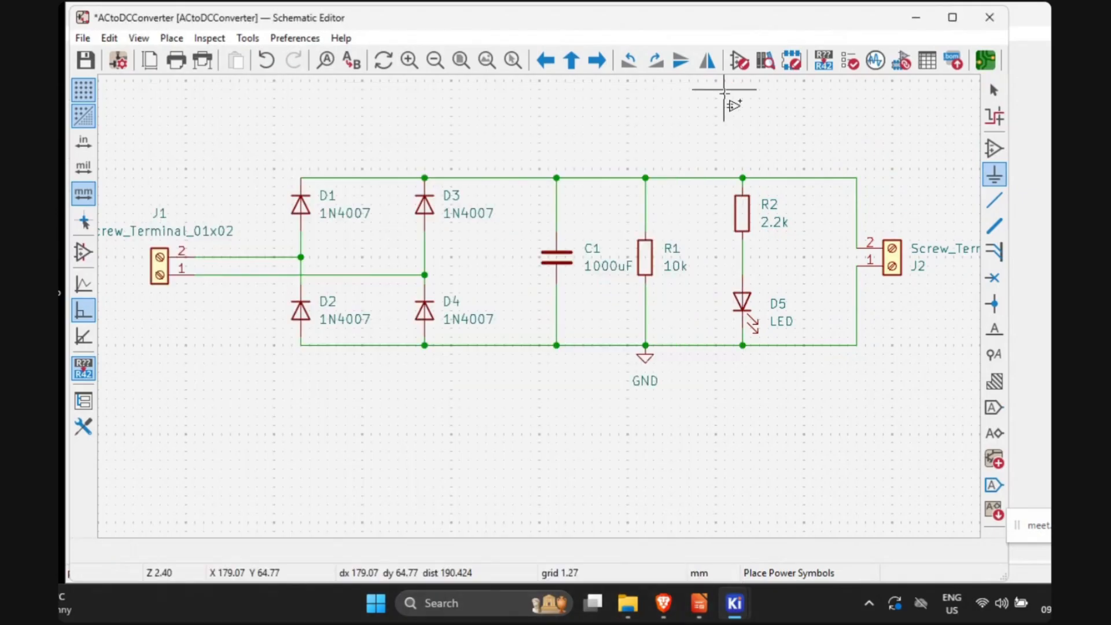
key("Escape")
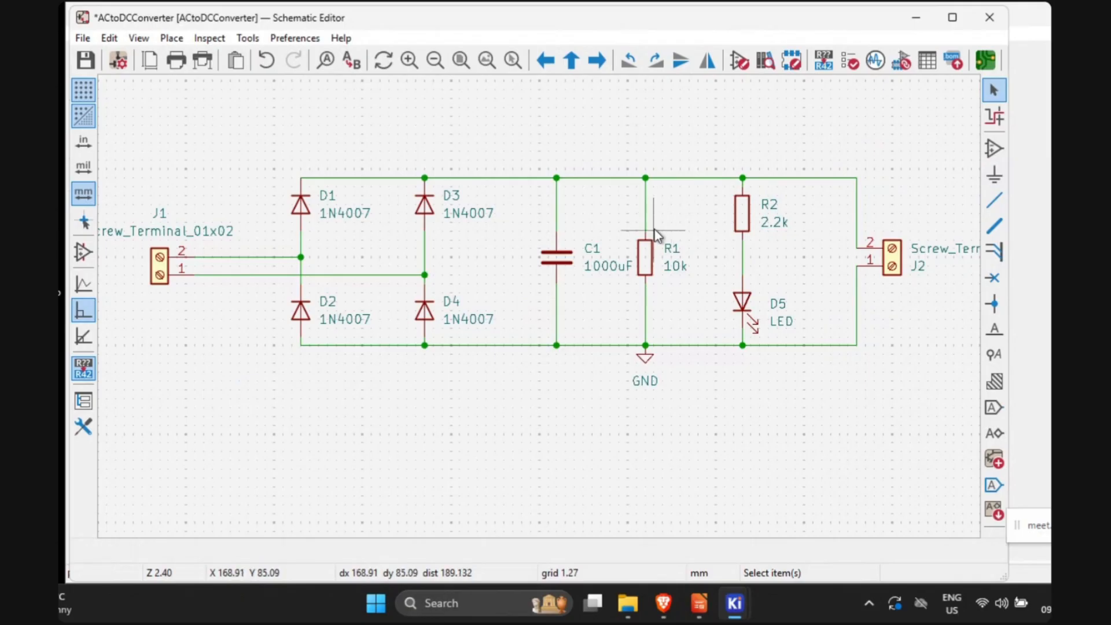
Step: Check the reference circuit in the LibreOffice Impress presentation, then return to the KiCad schematic
scroll(667, 217, "down", 1)
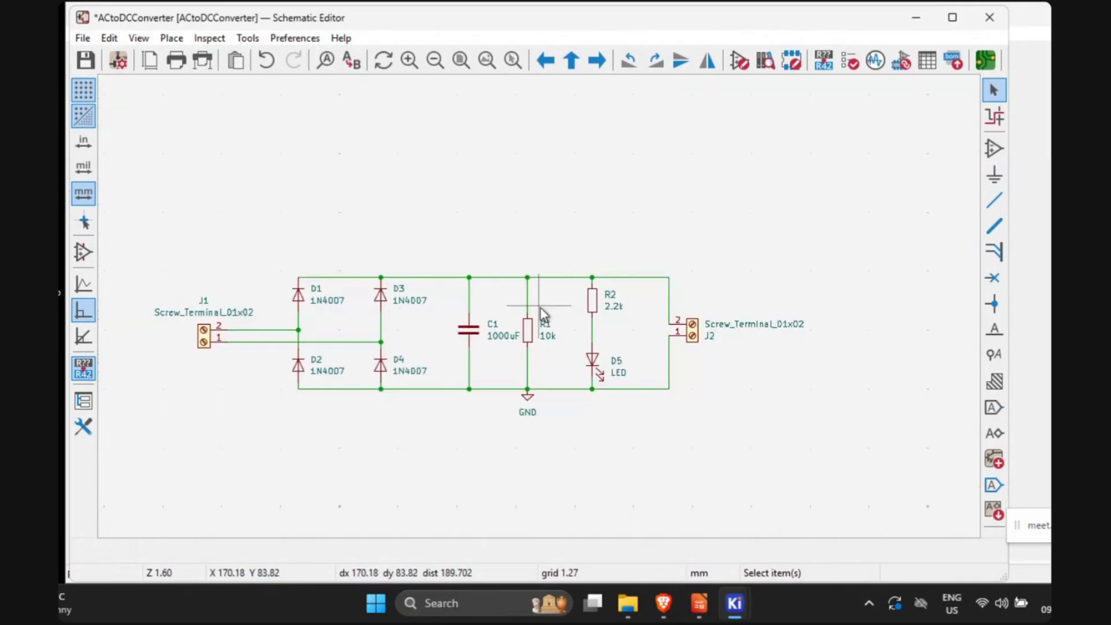
left_click(697, 607)
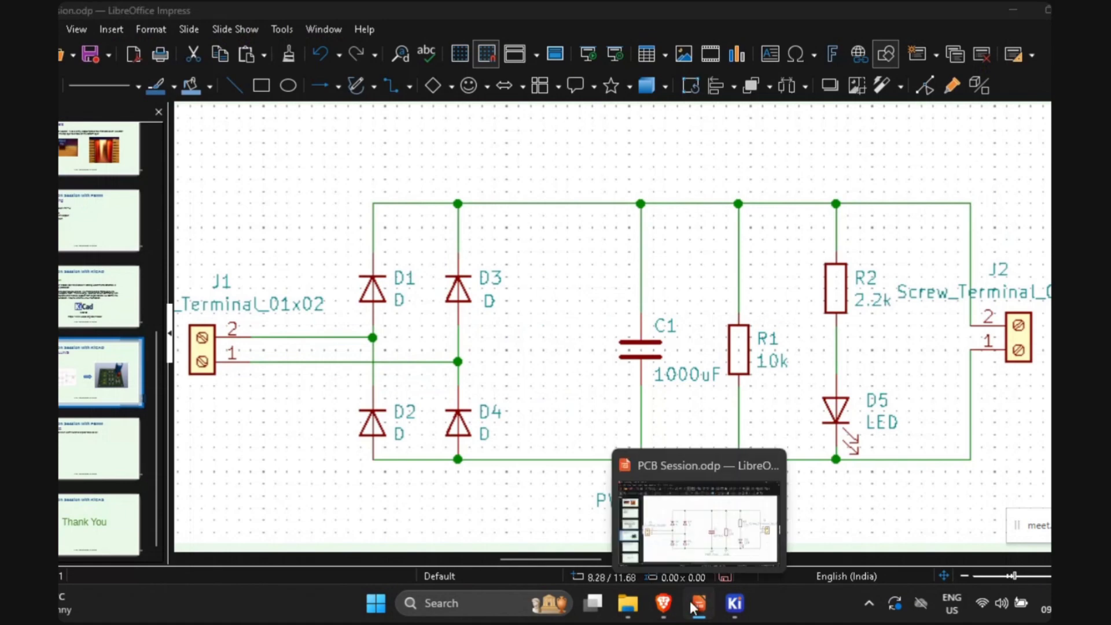
left_click(734, 603)
scroll(435, 425, "up", 3)
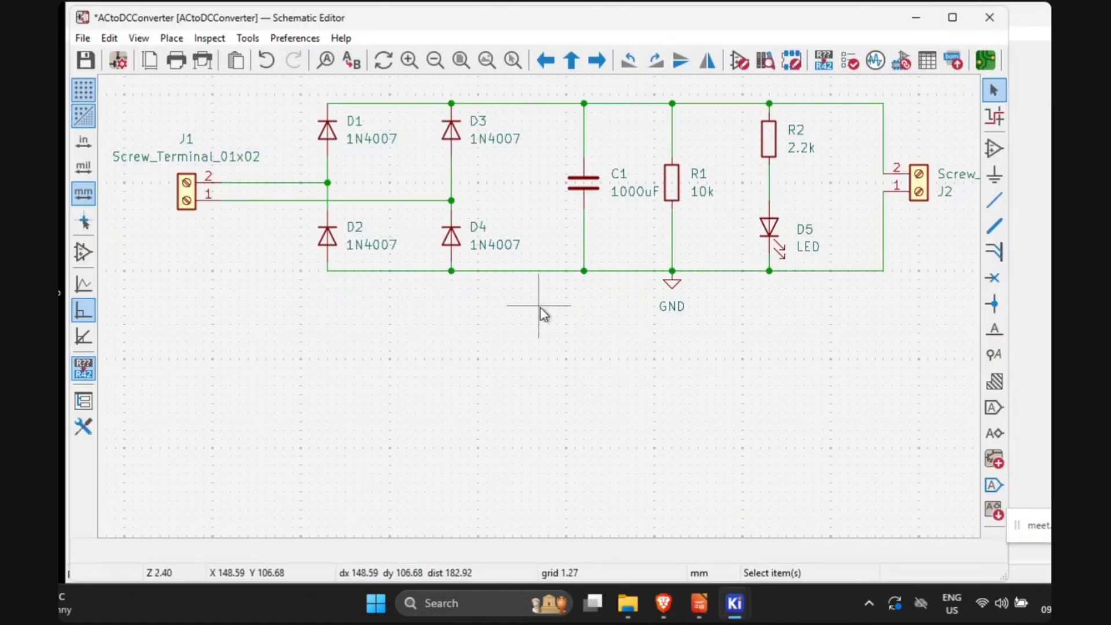
middle_click_drag(578, 303, 522, 335)
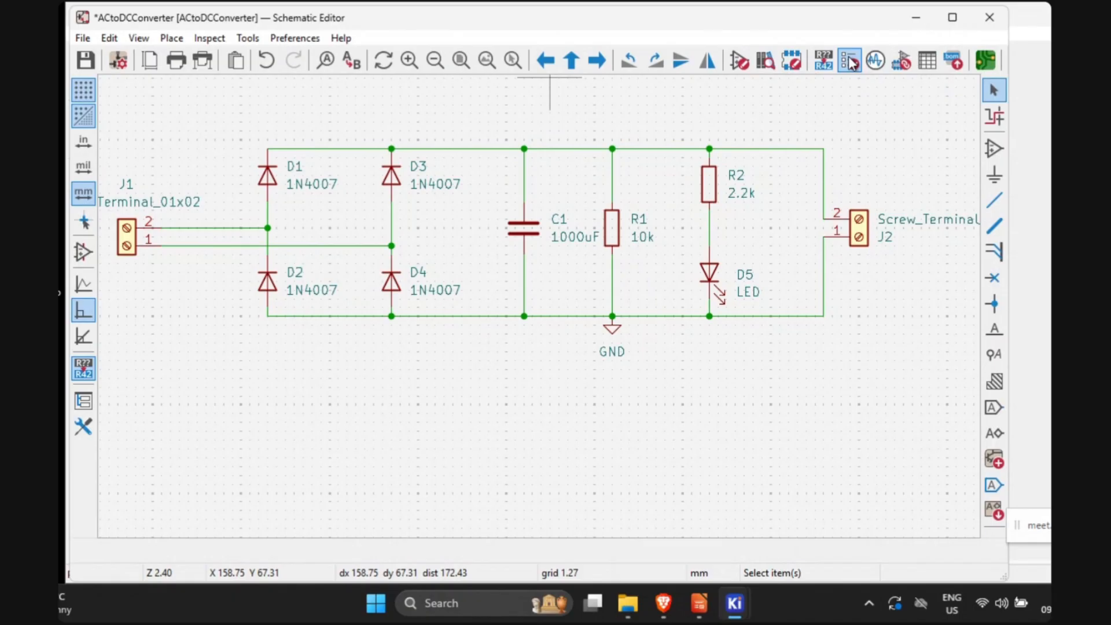
Step: Run the electrical rules check on the schematic and close the checker
left_click(849, 61)
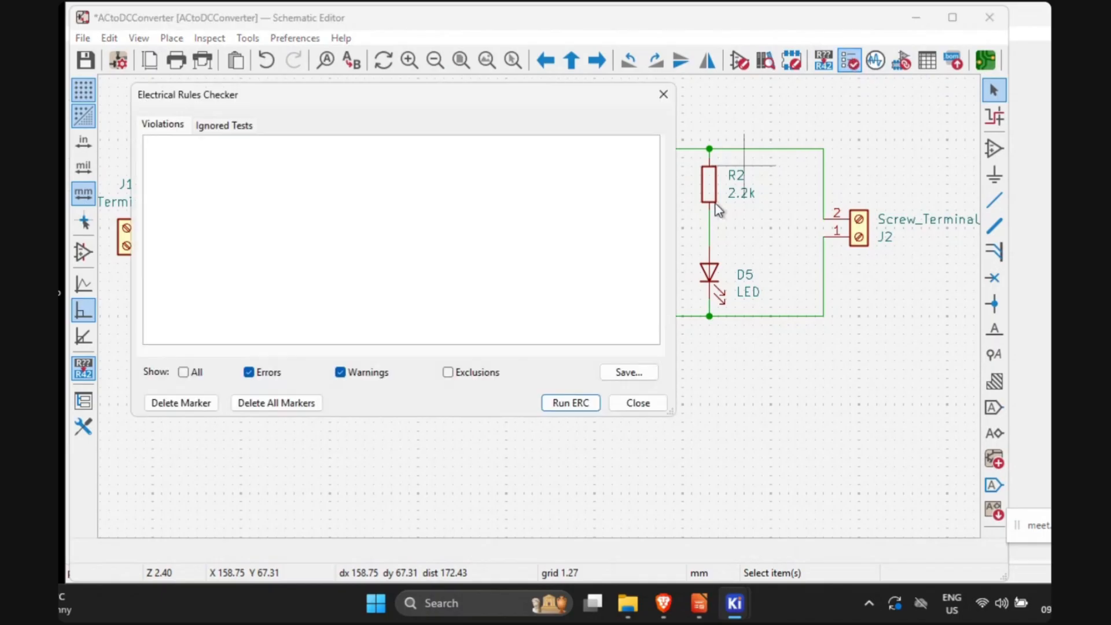
left_click(569, 400)
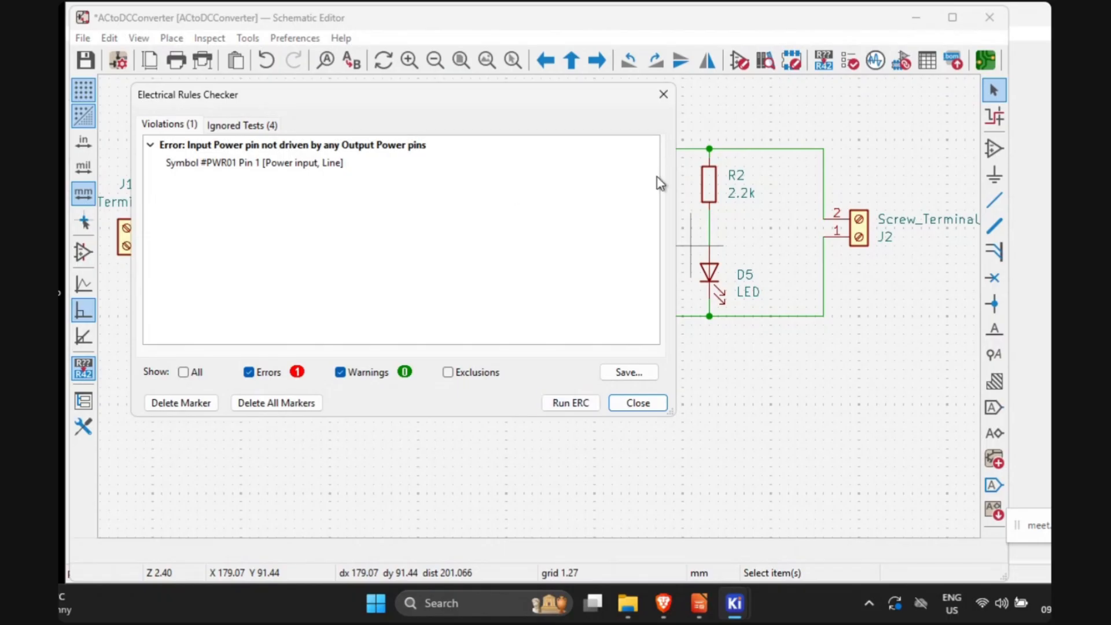
left_click(664, 95)
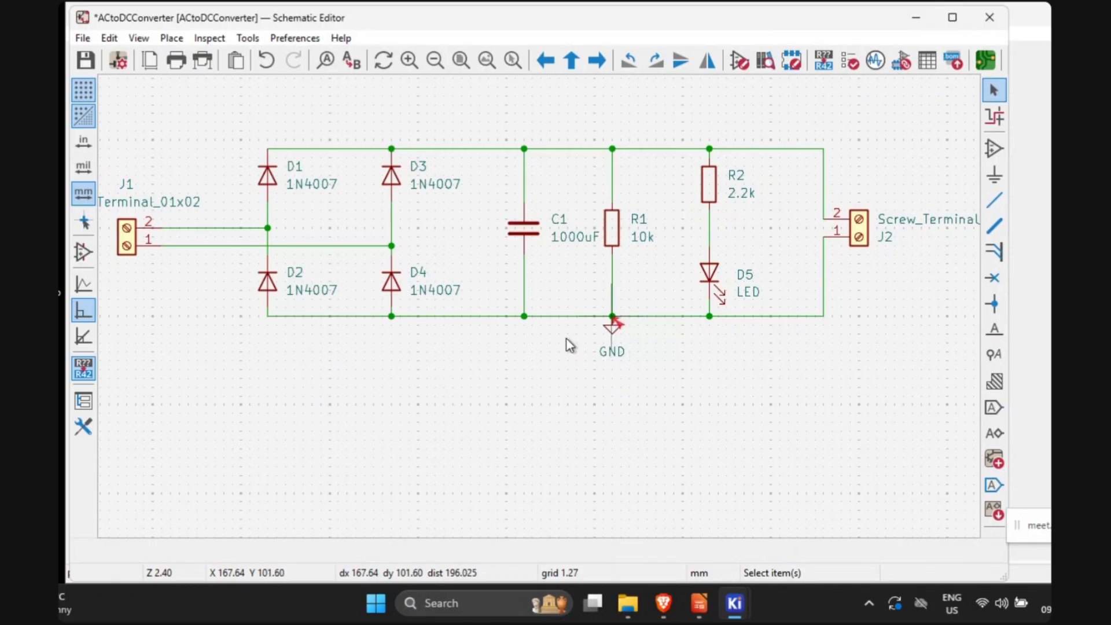
Step: Find the PWR_FLAG power symbol and place it, rotated by 180 degrees, just below capacitor C1's bottom junction
left_click(994, 175)
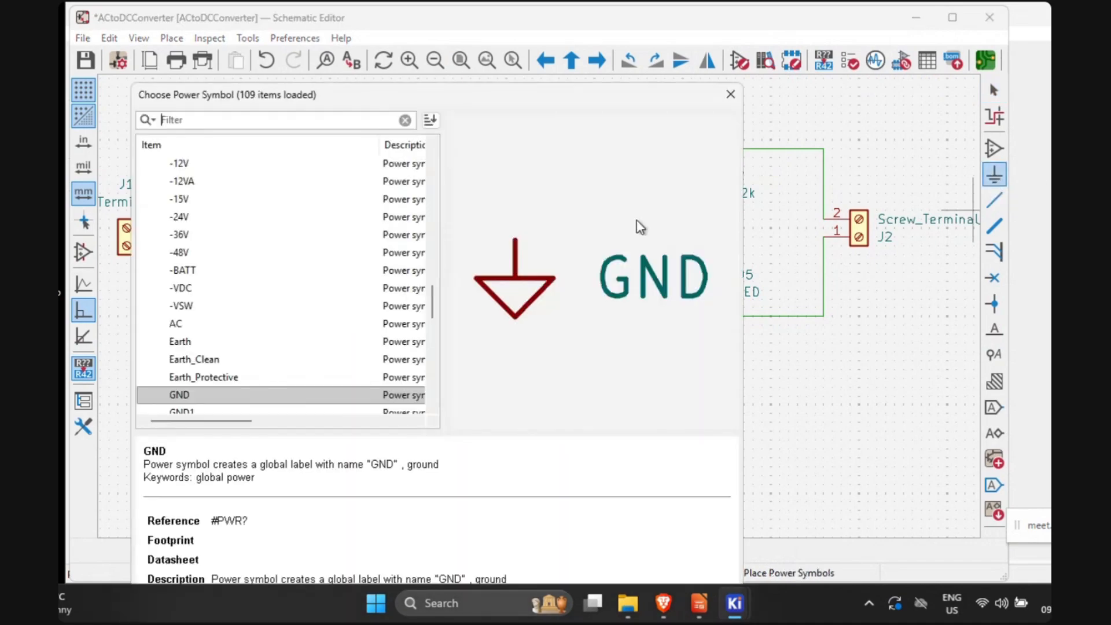
left_click(215, 119)
type("pwr")
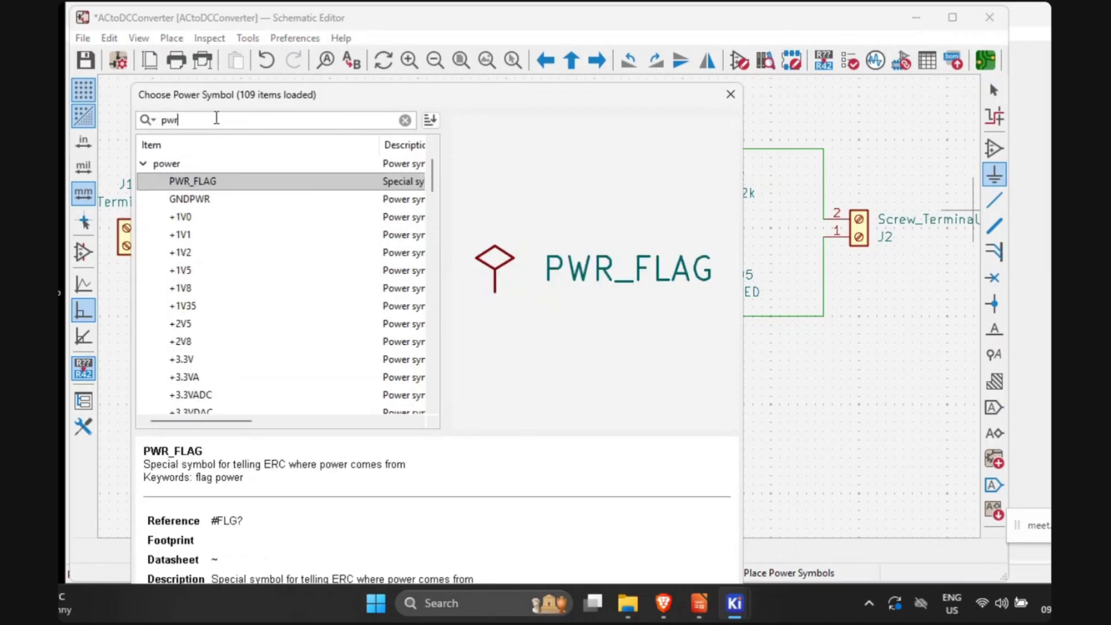
left_click(198, 182)
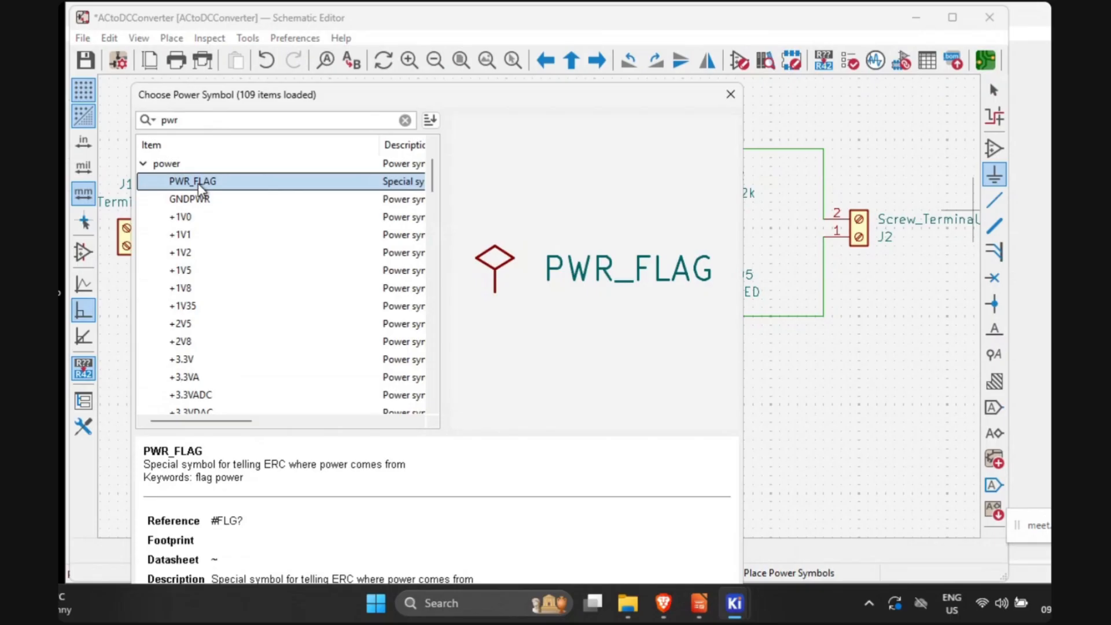
double_click(200, 189)
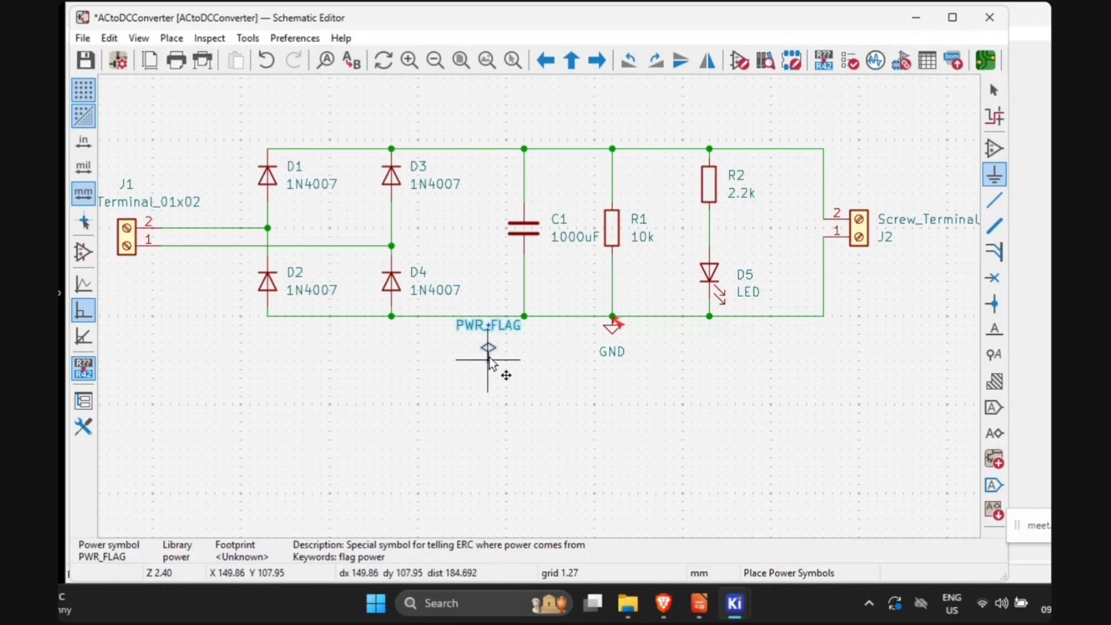
key("r")
key("r")
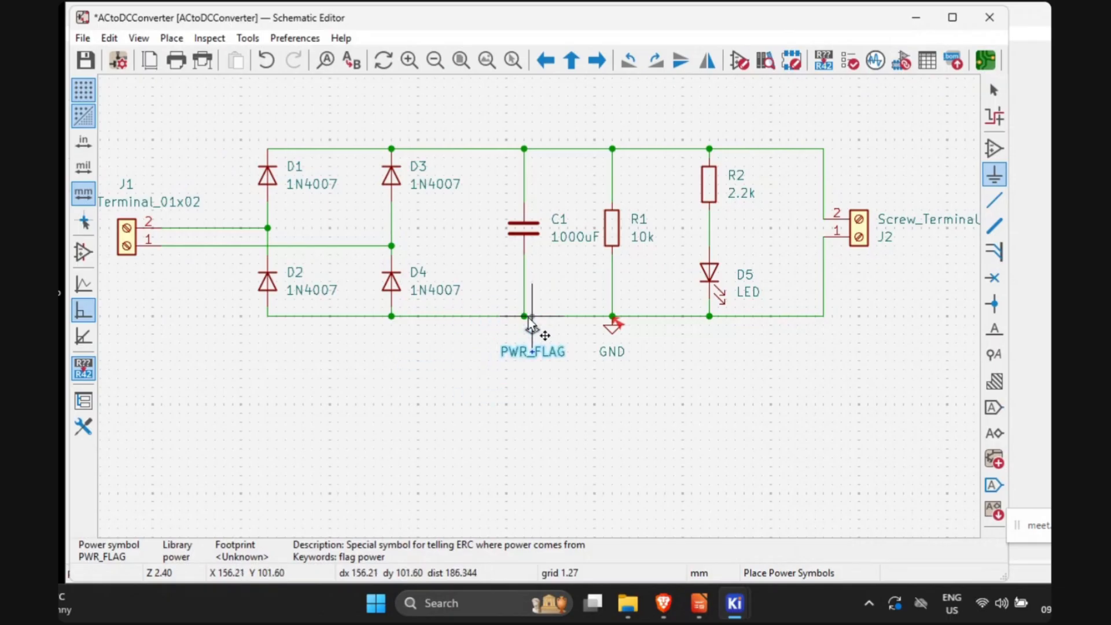
left_click(524, 325)
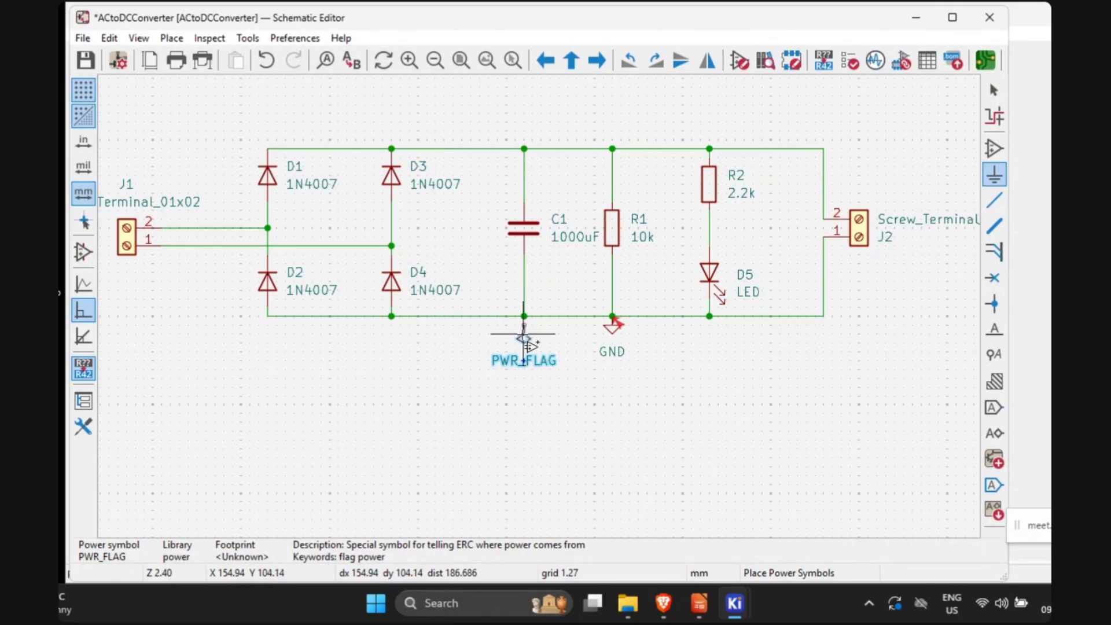
Step: Move the PWR_FLAG symbol up so its pin connects to the bottom wire at C1's junction
key("g")
left_click(524, 323)
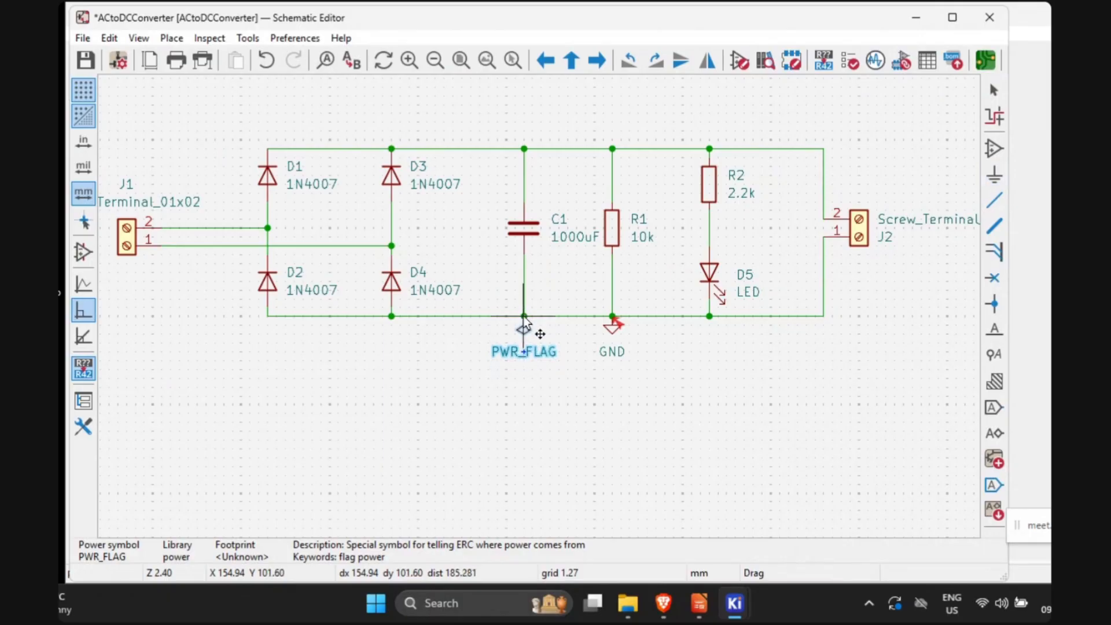
key("p")
key("Escape")
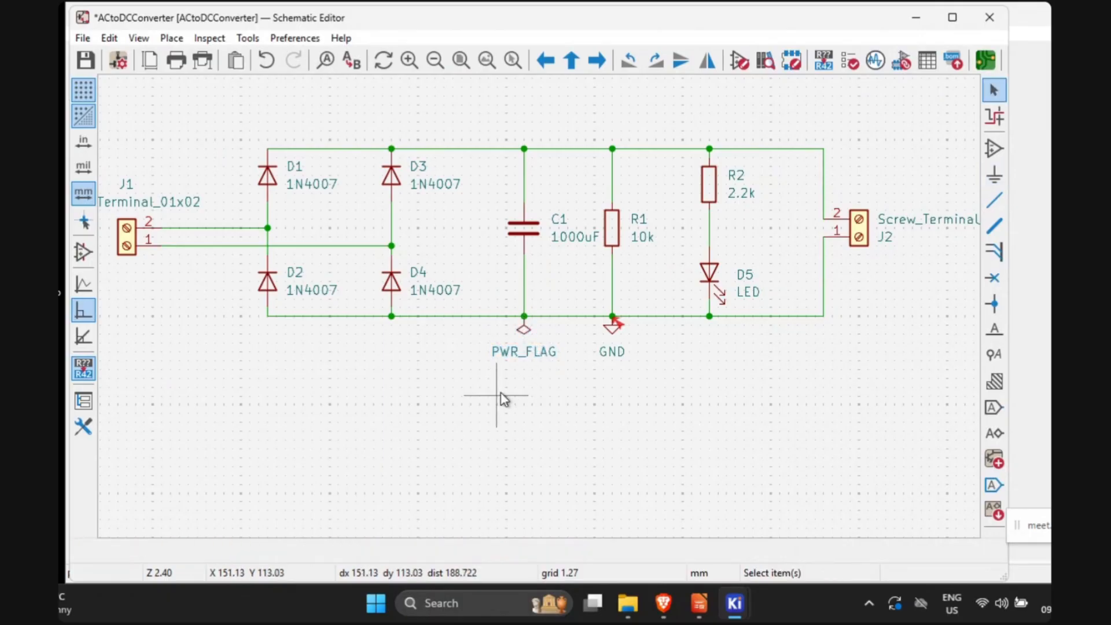
Step: Repeat the electrical rules check with the power flag in place and close the checker
left_click(854, 62)
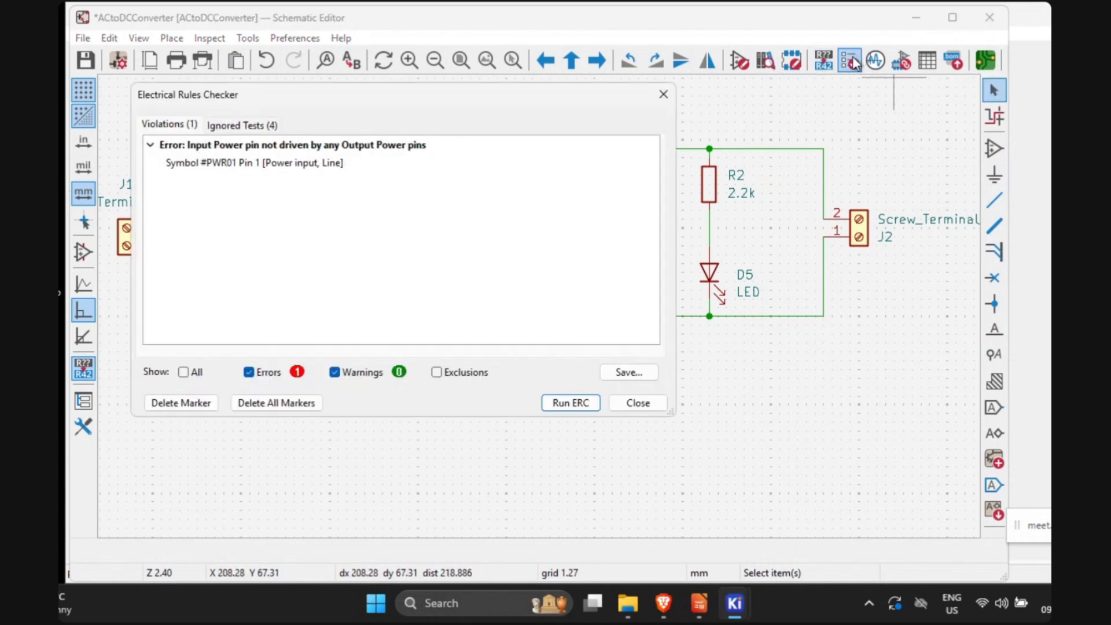
left_click(546, 405)
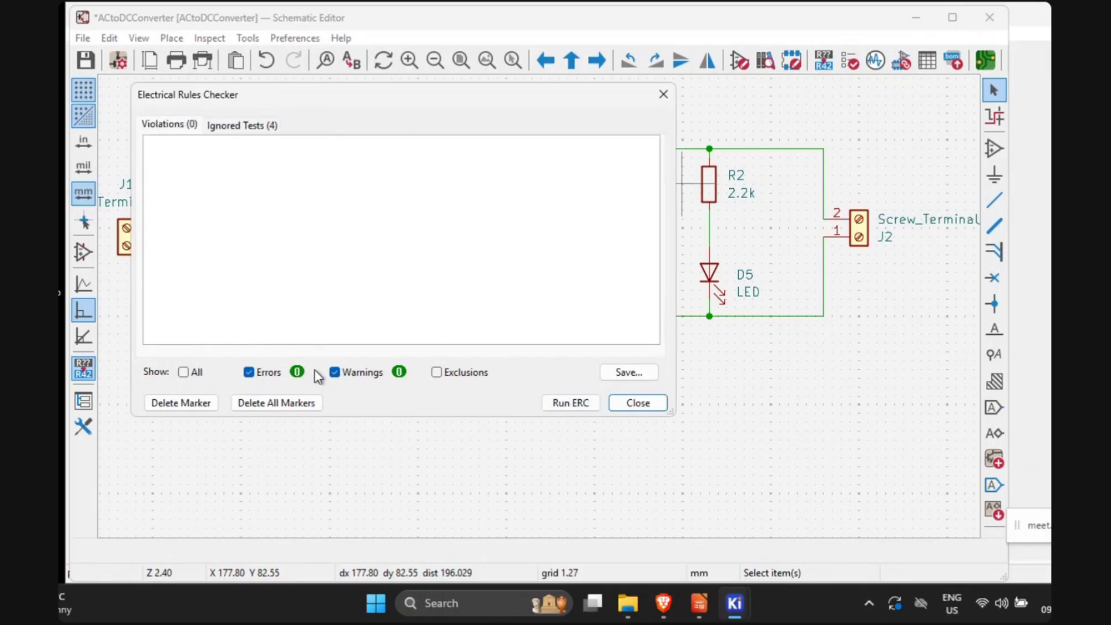
left_click(668, 103)
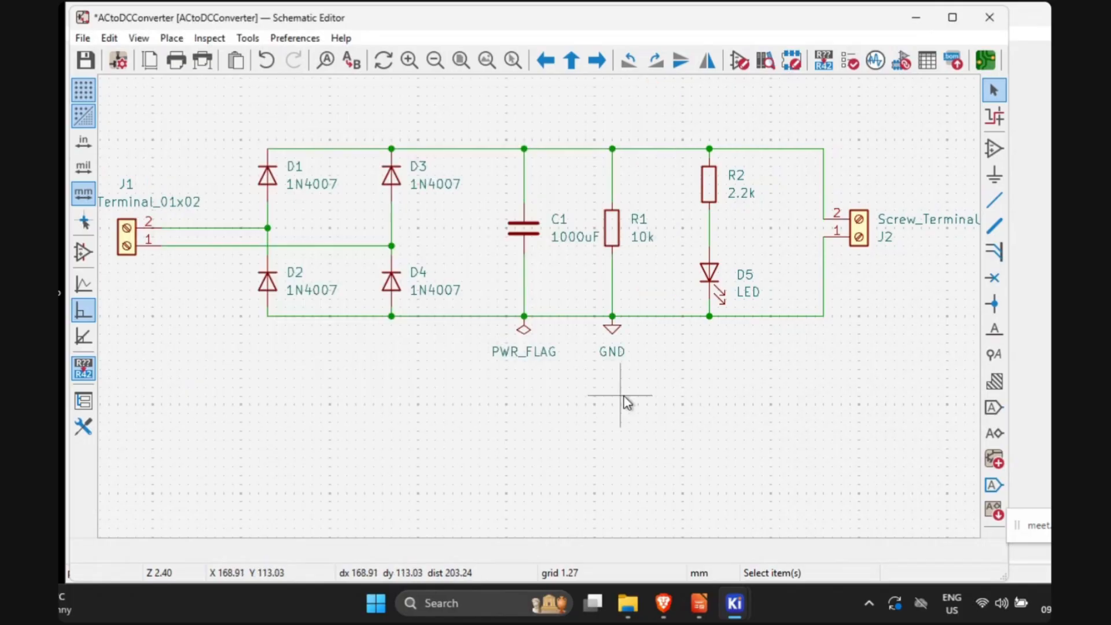
Step: Open the footprint assignment window for the schematic symbols and narrow it so all three lists fit on screen
scroll(540, 308, "down", 2)
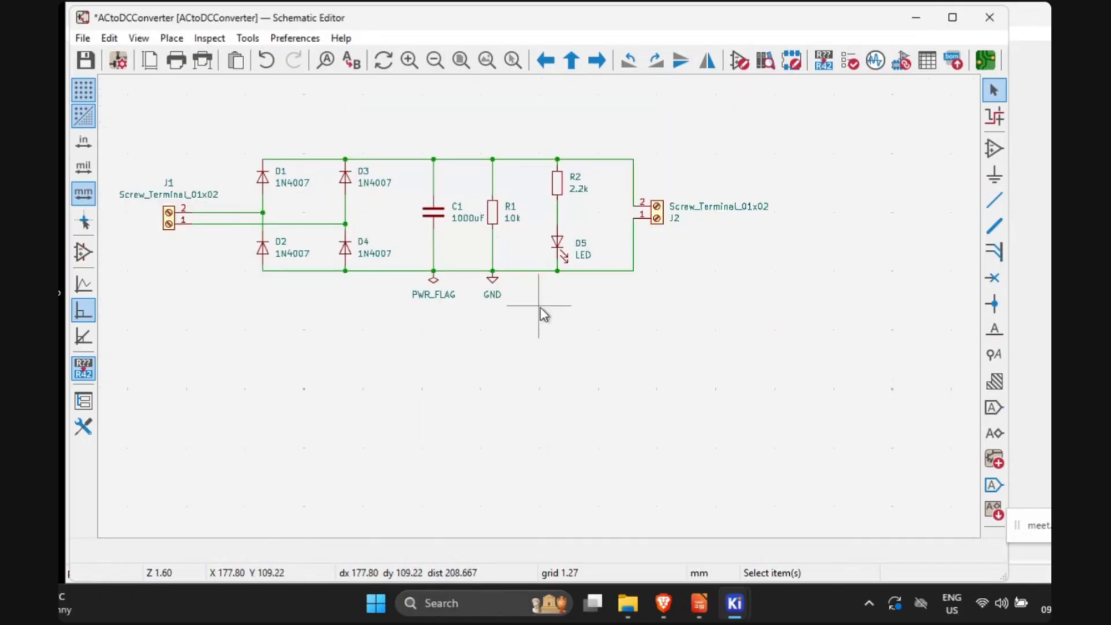
middle_click_drag(307, 350, 370, 400)
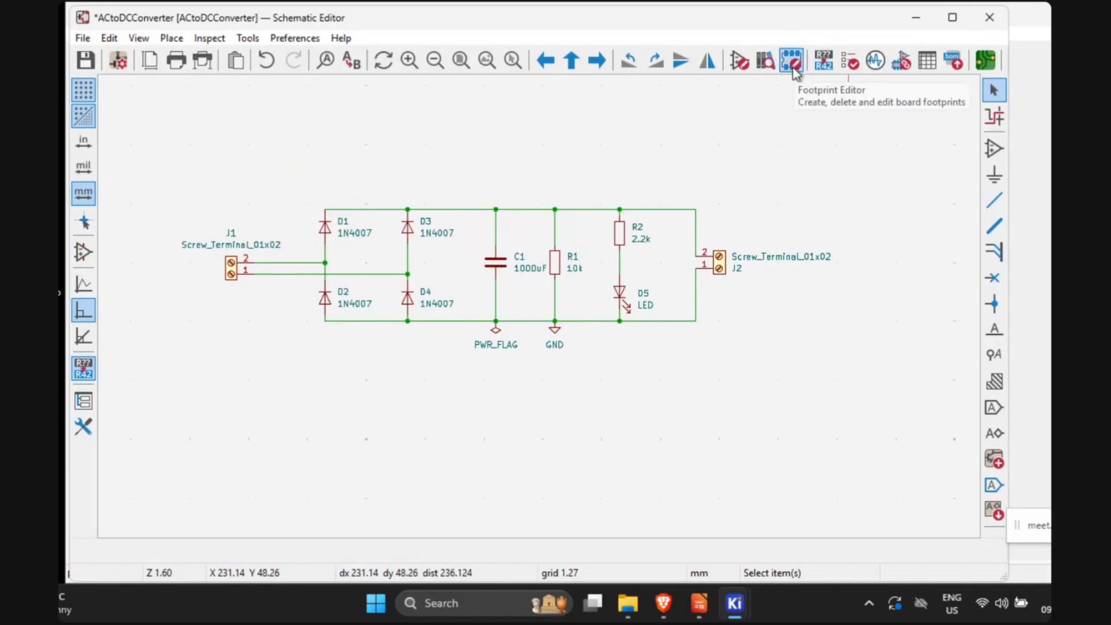
left_click(904, 63)
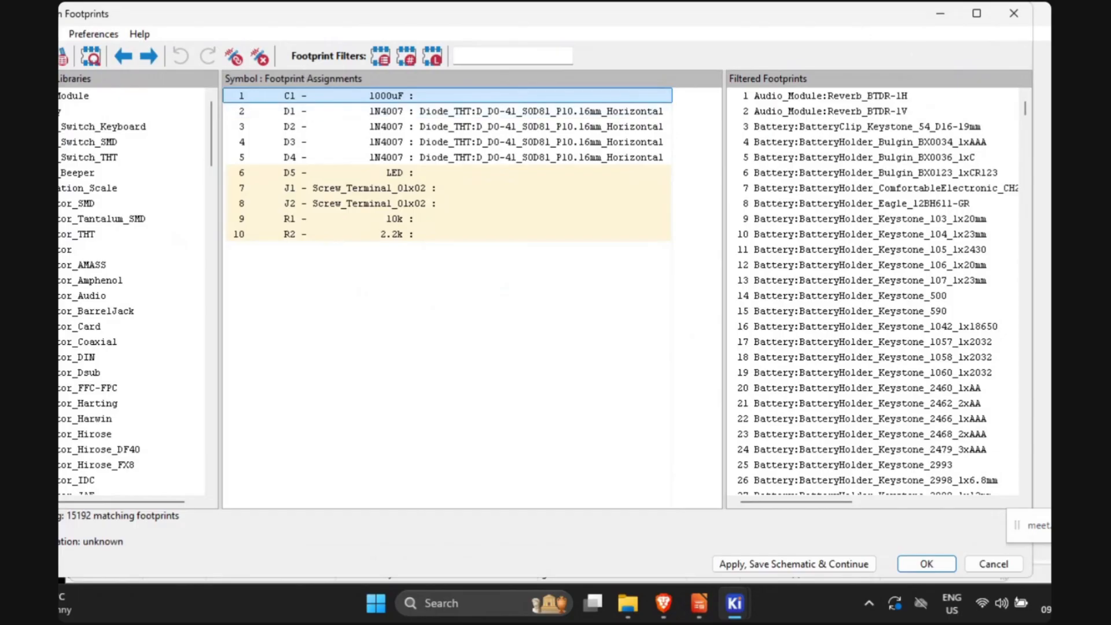
left_click_drag(10, 104, 201, 133)
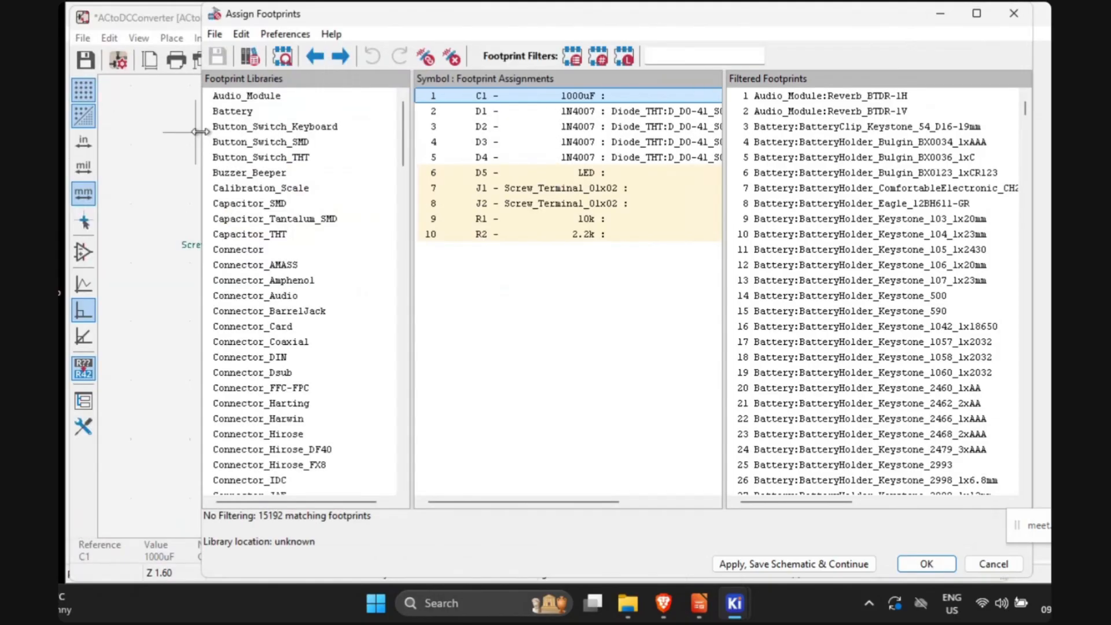
Step: Widen the footprint assignment window to show more of each assignment and look through the library and footprint lists
left_click_drag(201, 136, 68, 139)
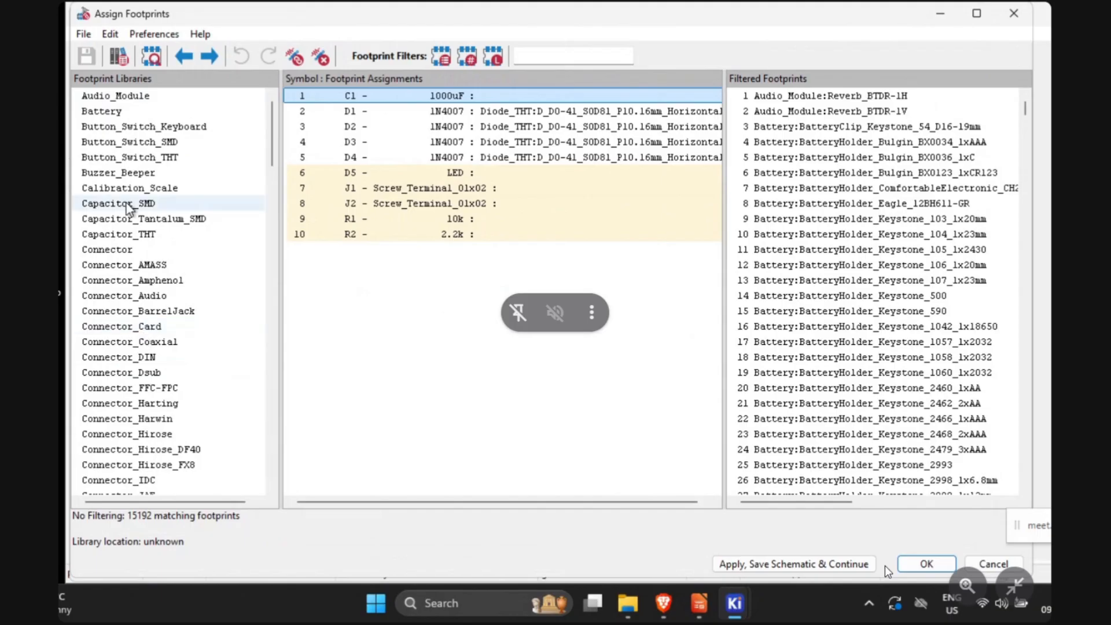
scroll(144, 322, "down", 8)
scroll(144, 322, "up", 8)
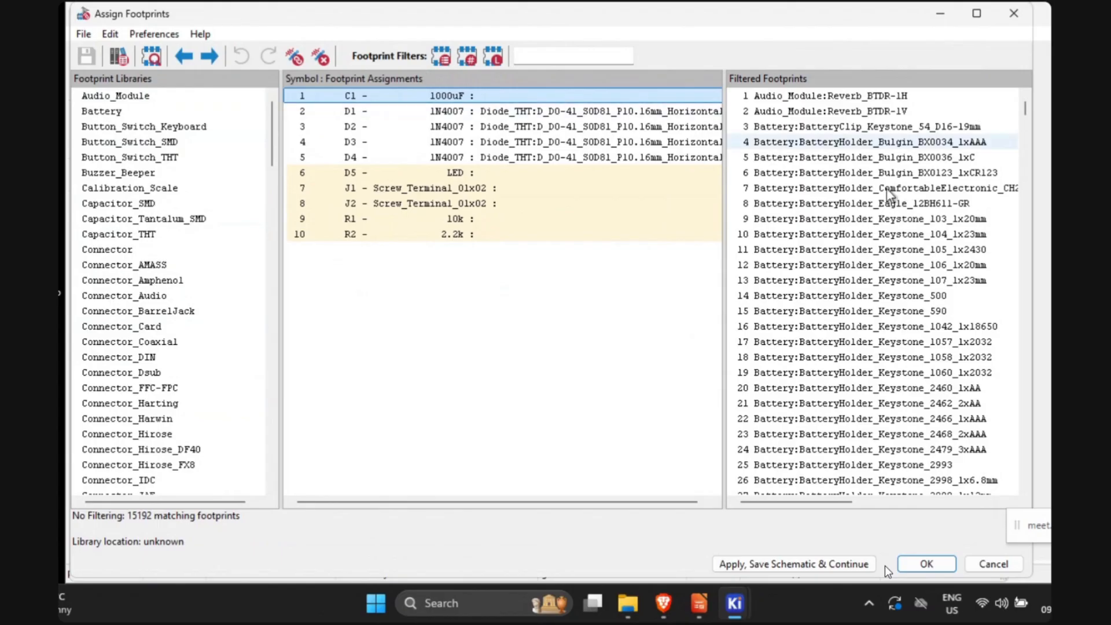
scroll(855, 267, "down", 2)
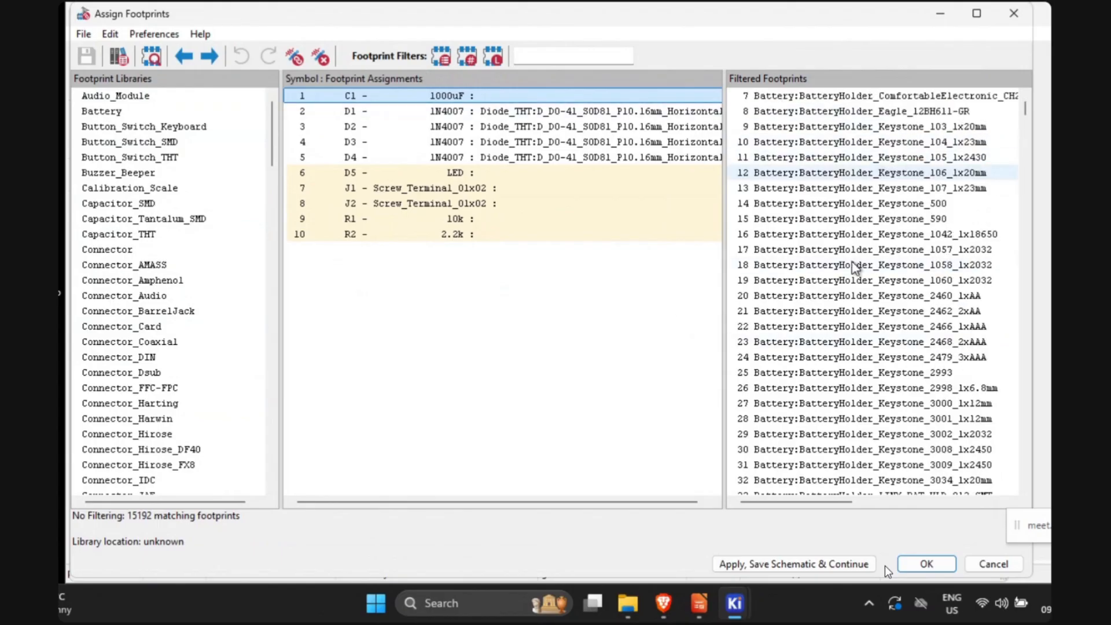
scroll(856, 267, "up", 2)
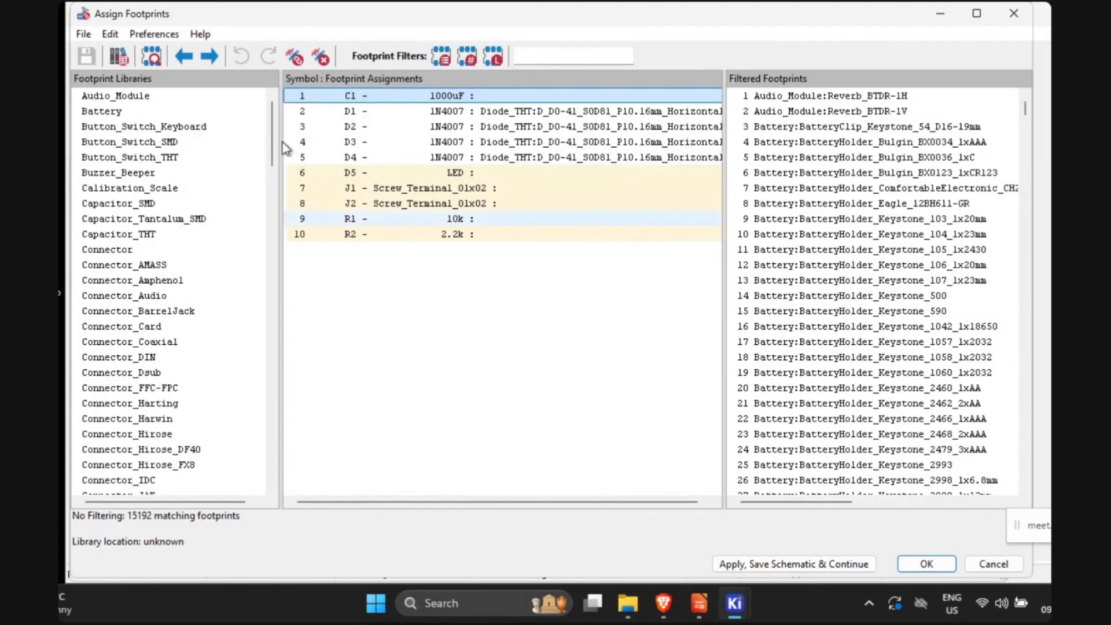
Step: Filter the footprints by the Capacitor_THT library and view the axial footprint CP_Axial_L11.0mm_D8.0mm_P15.00mm
left_click(466, 339)
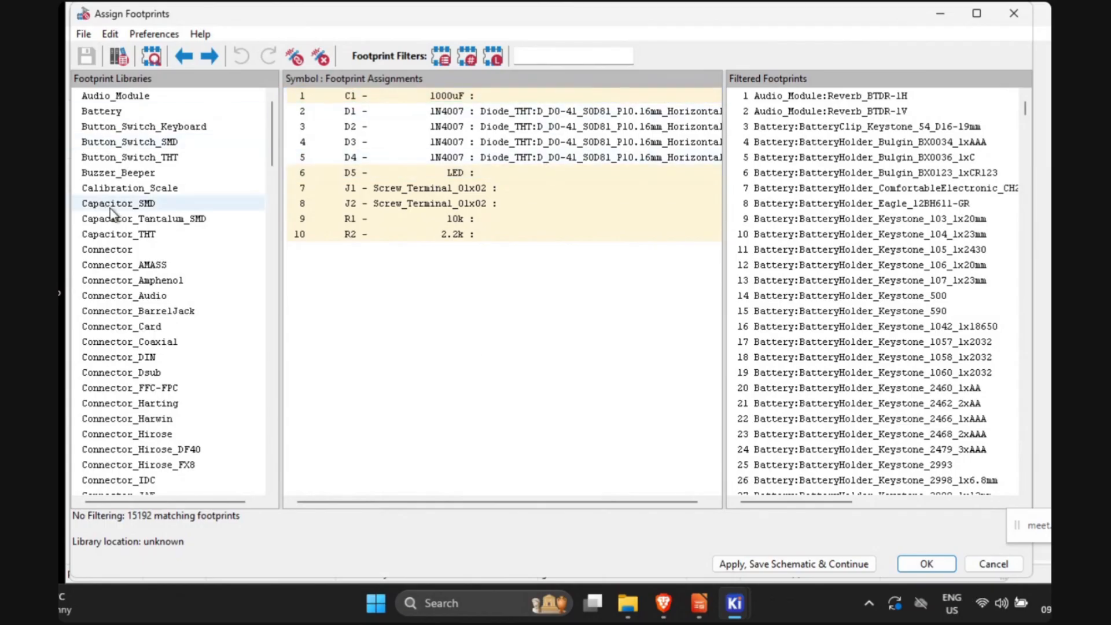
left_click(114, 249)
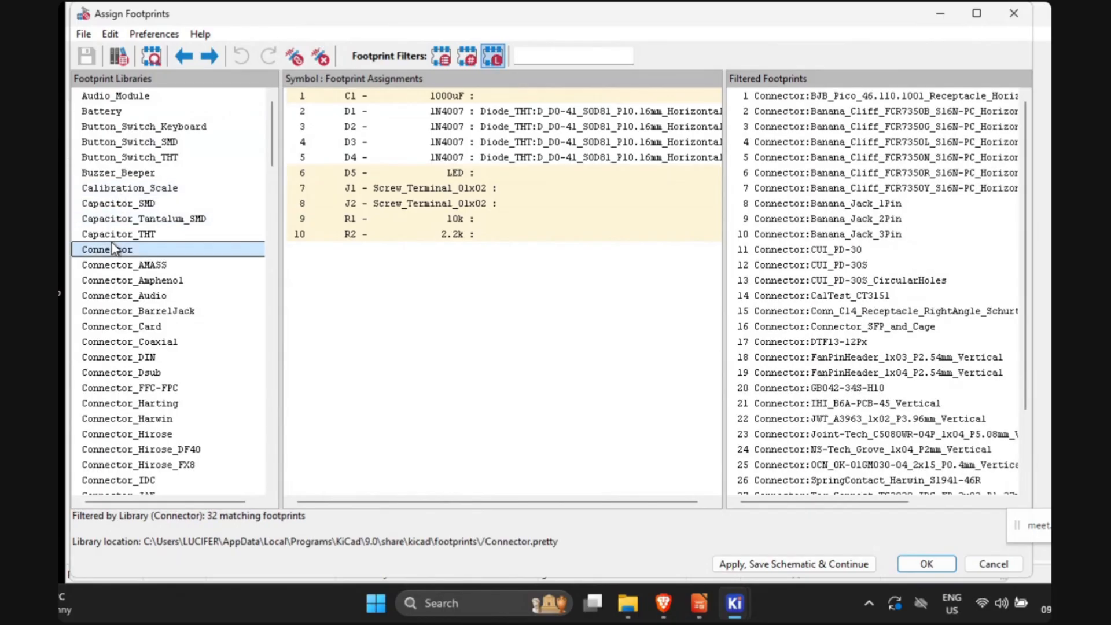
left_click(157, 235)
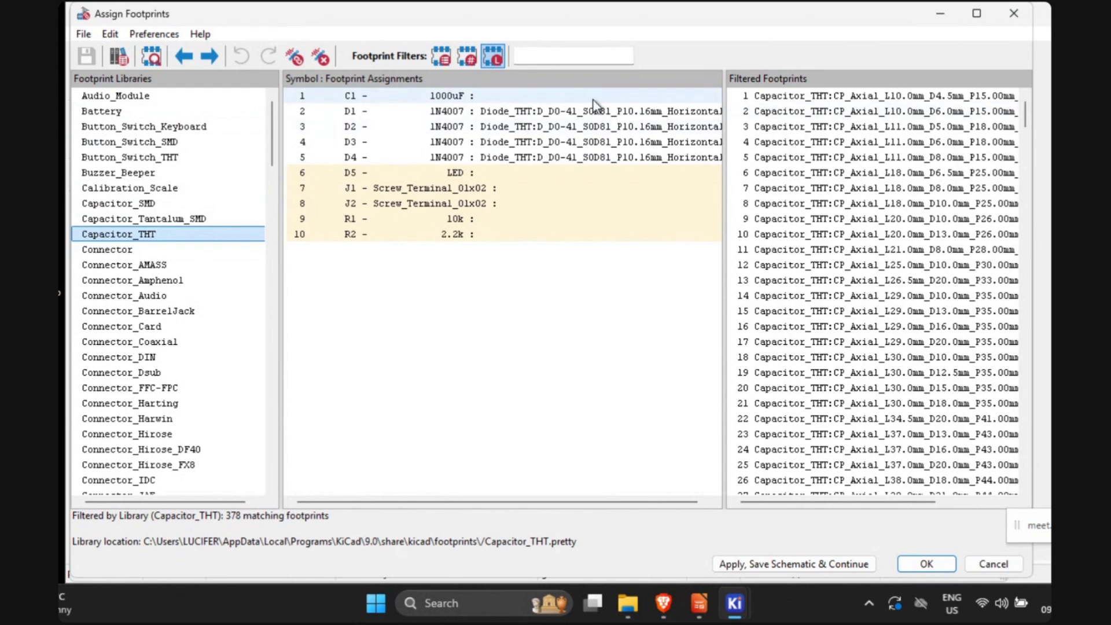
left_click(844, 162)
right_click(844, 165)
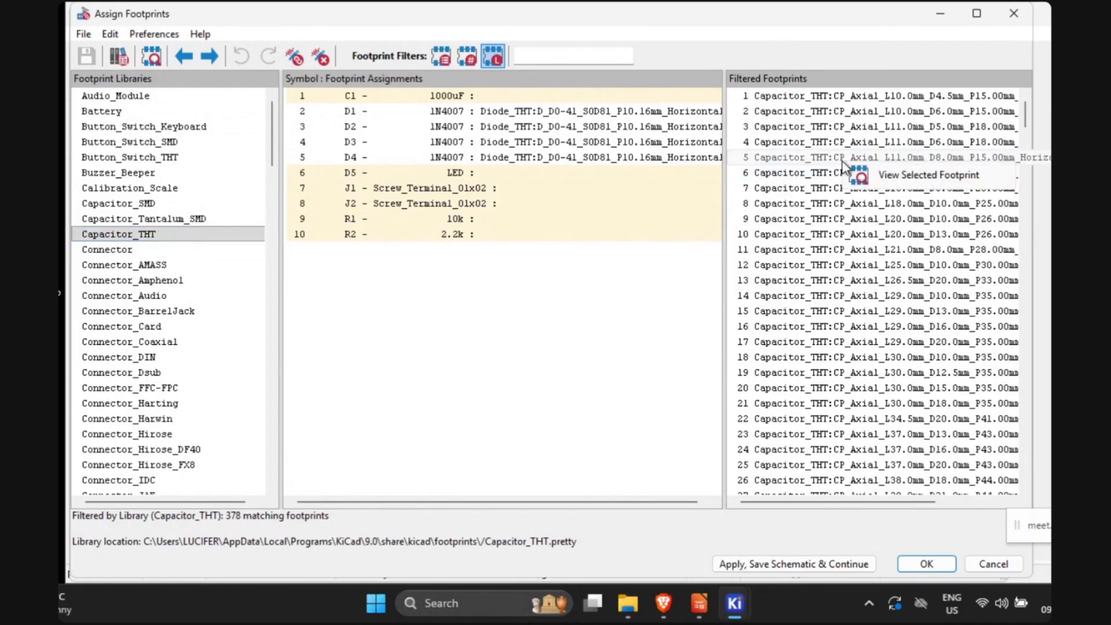
left_click(891, 176)
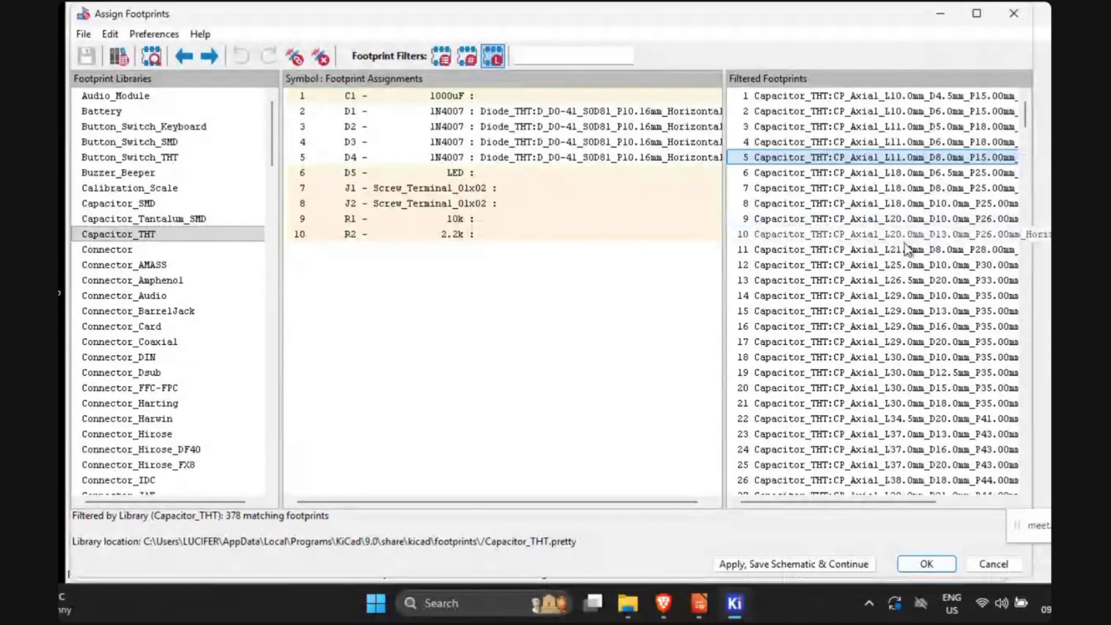
Step: Find the radial capacitor footprint CP_Radial_D8.0mm_P2.50mm, examine its pads and outline in the footprint viewer, and close the viewer
scroll(834, 262, "down", 1)
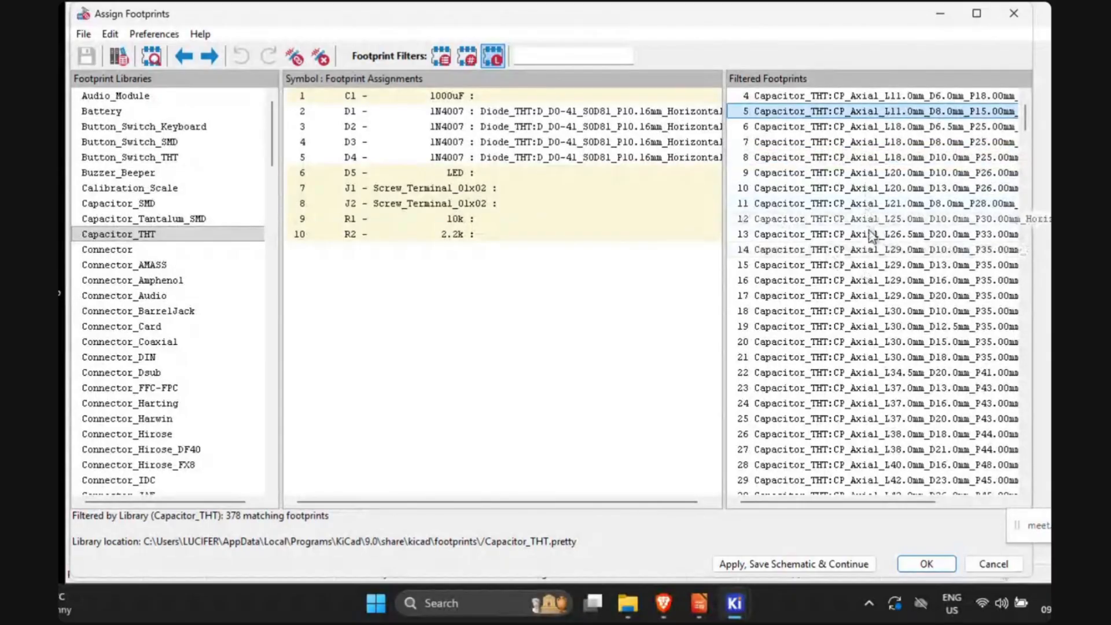
scroll(871, 237, "down", 2)
scroll(872, 237, "down", 20)
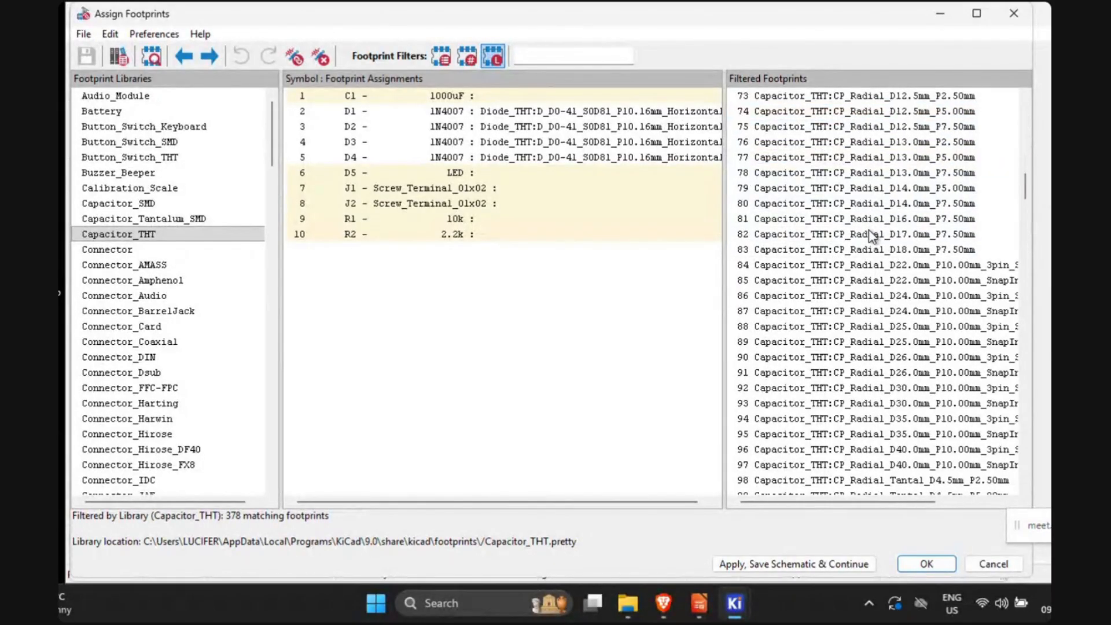
scroll(872, 238, "up", 3)
scroll(872, 237, "up", 1)
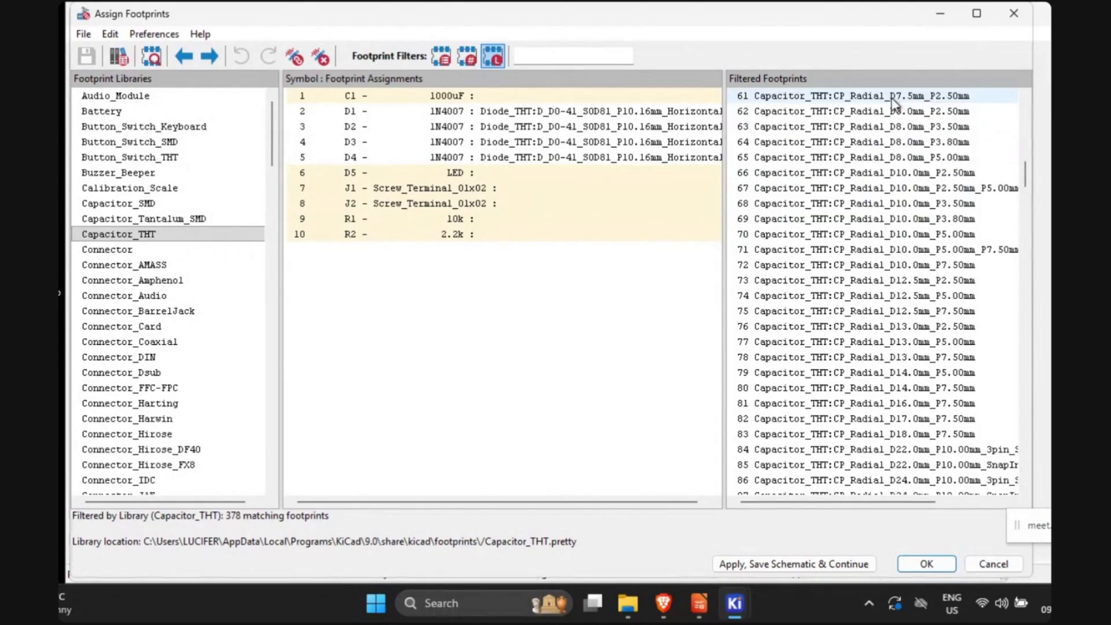
left_click(920, 116)
right_click(923, 119)
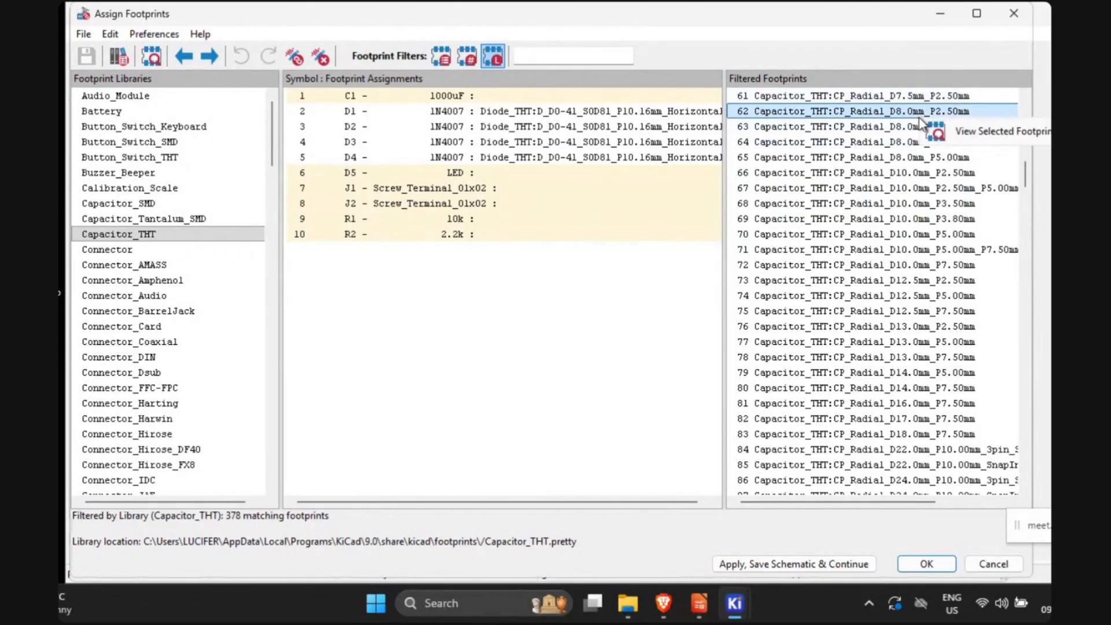
left_click(980, 132)
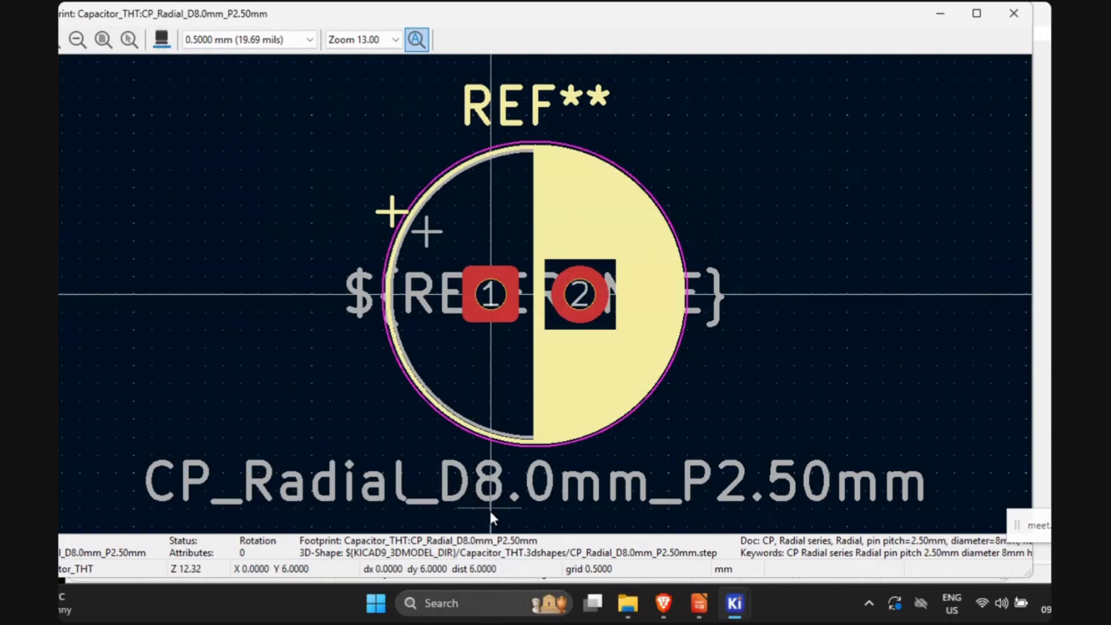
scroll(536, 301, "down", 5)
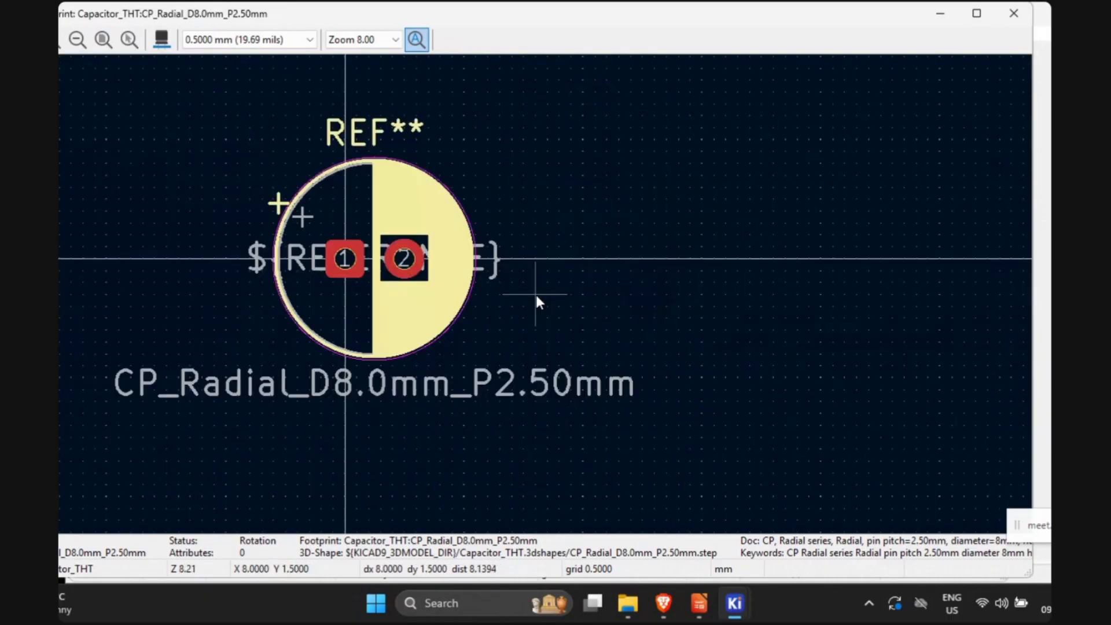
scroll(539, 293, "up", 1)
scroll(536, 293, "down", 1)
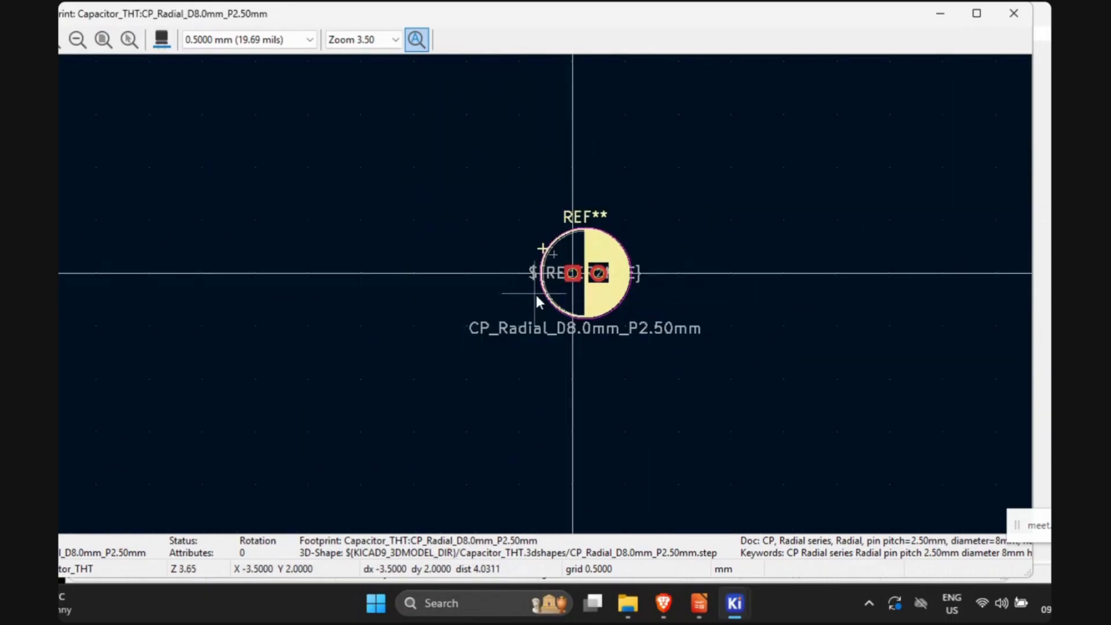
scroll(536, 294, "up", 3)
scroll(536, 294, "down", 3)
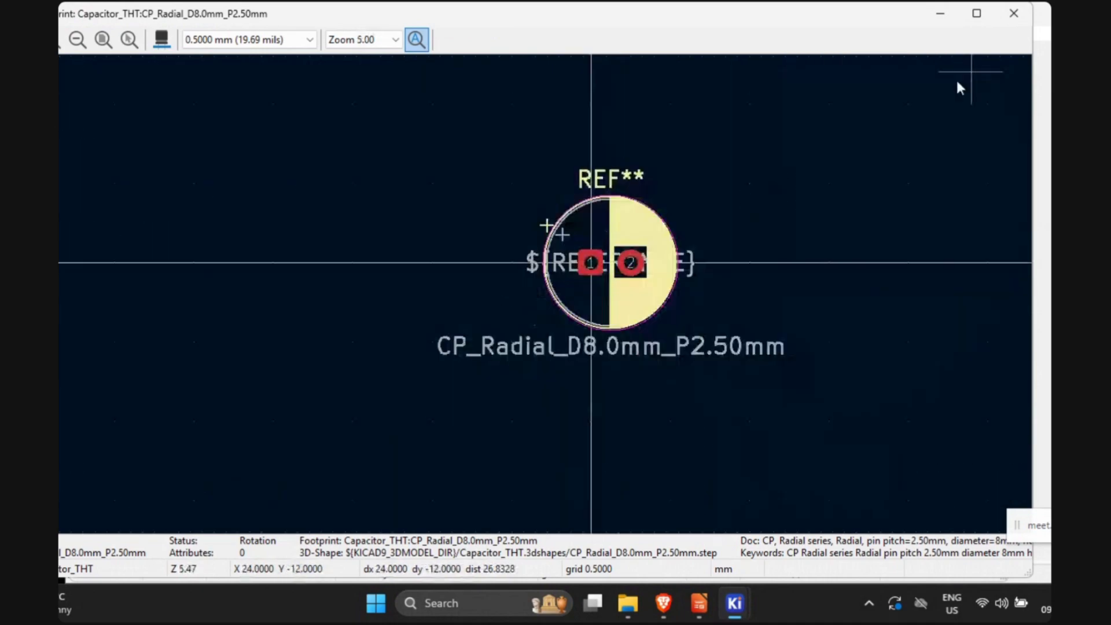
left_click(1011, 15)
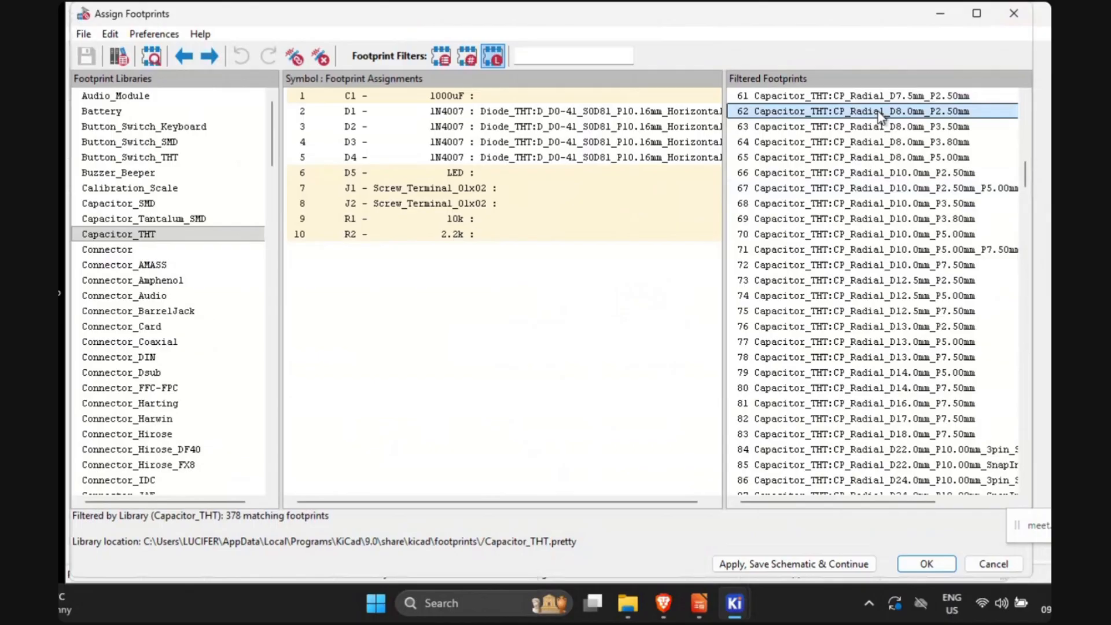
Step: Assign Capacitor_THT:CP_Radial_D8.0mm_P2.50mm to capacitor C1 and check the entries of C1, D1 and D2
left_click(634, 99)
left_click(633, 95)
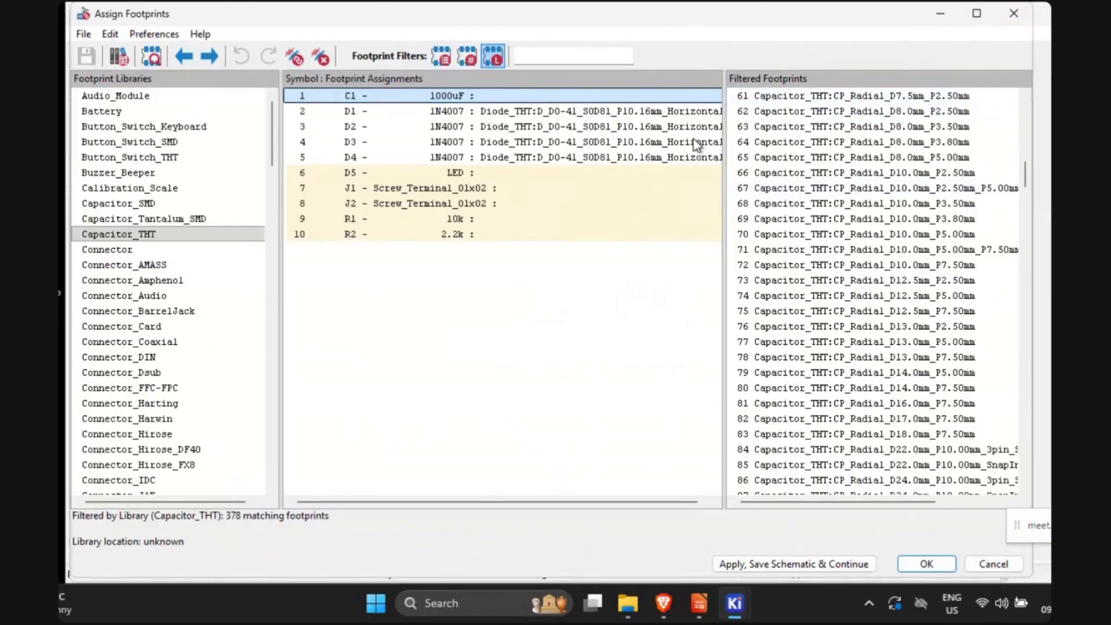
double_click(876, 112)
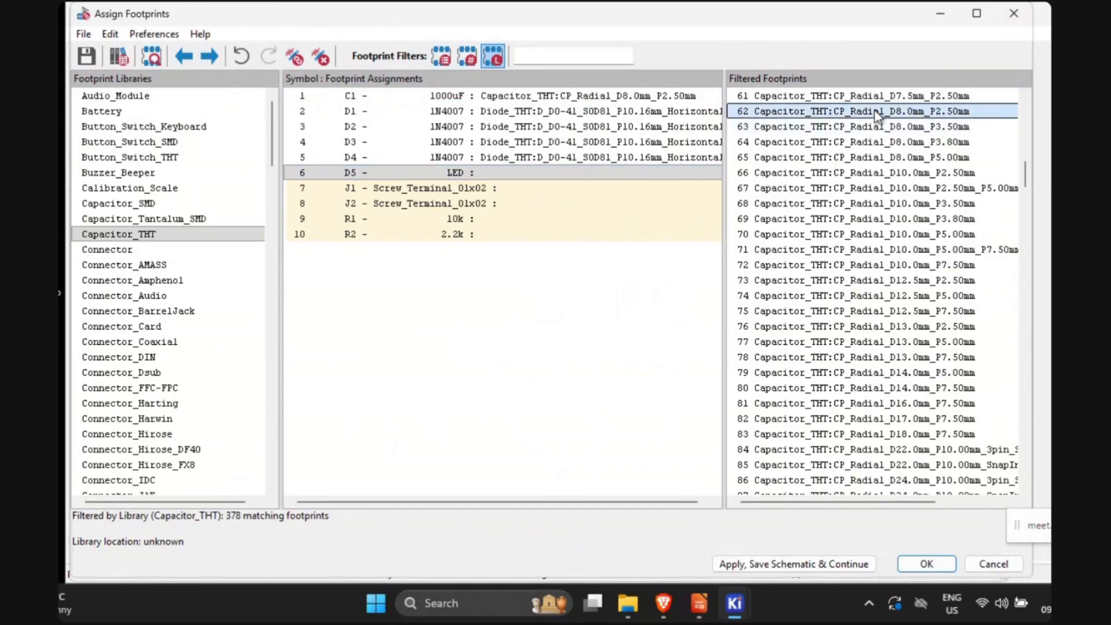
left_click(586, 100)
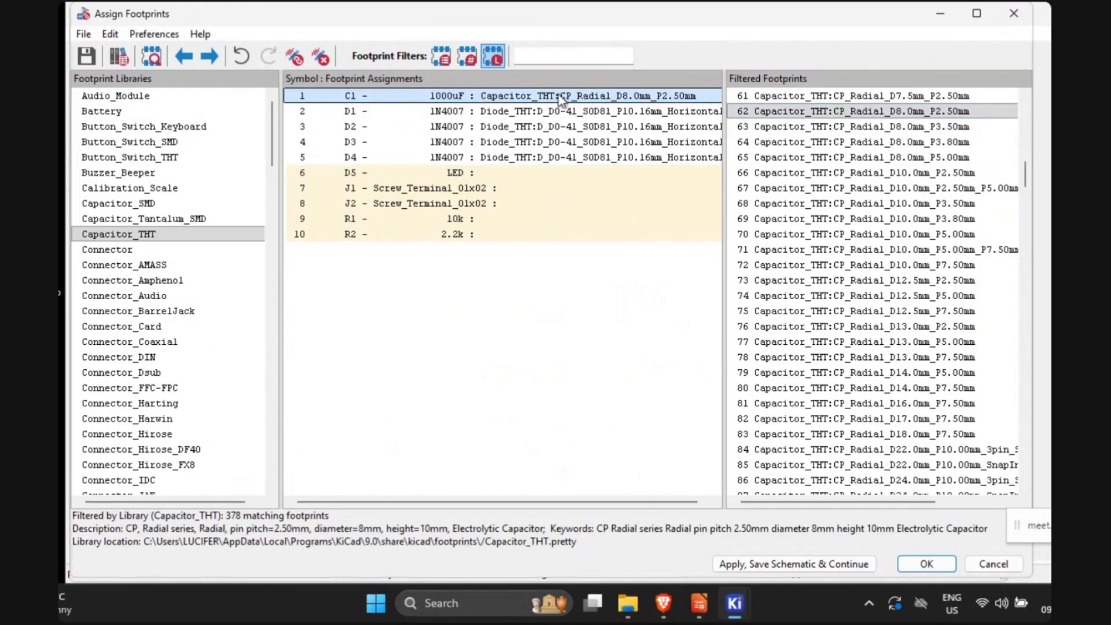
left_click(444, 111)
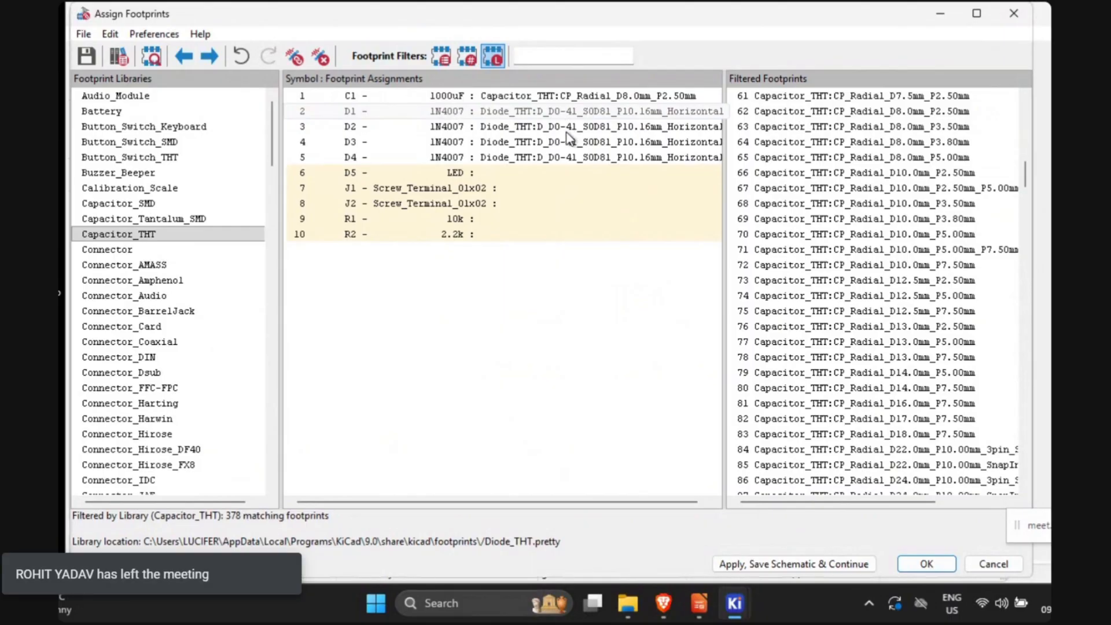
left_click(581, 125)
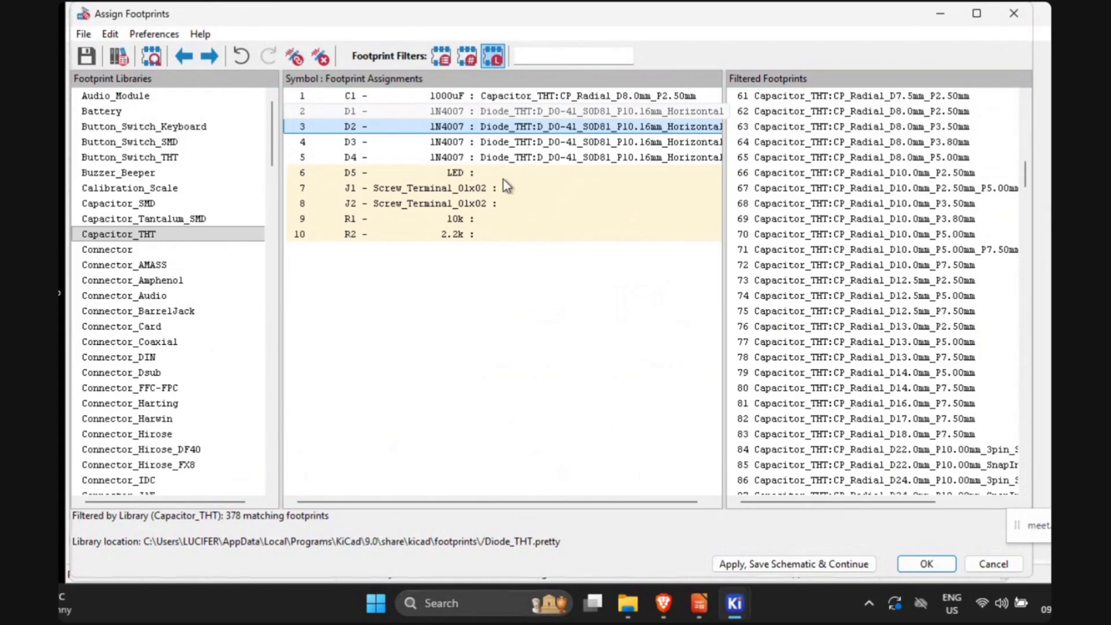
Step: Select LED D5 for assignment and filter the footprints by the LED_THT library
left_click(527, 175)
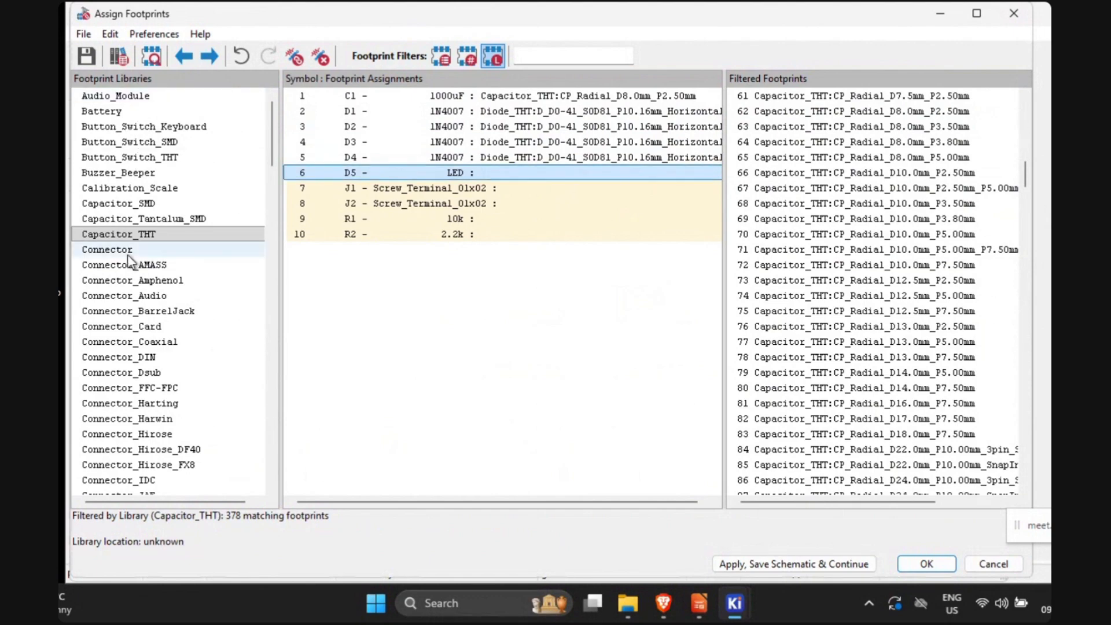
scroll(133, 262, "down", 4)
scroll(142, 222, "down", 5)
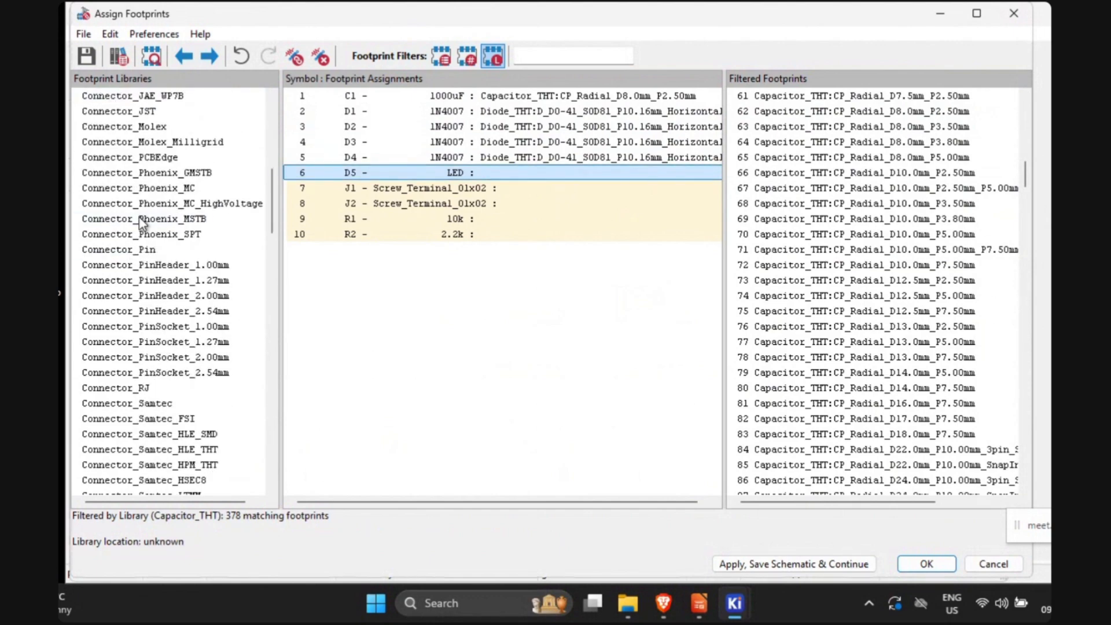
scroll(141, 223, "down", 17)
scroll(141, 223, "up", 4)
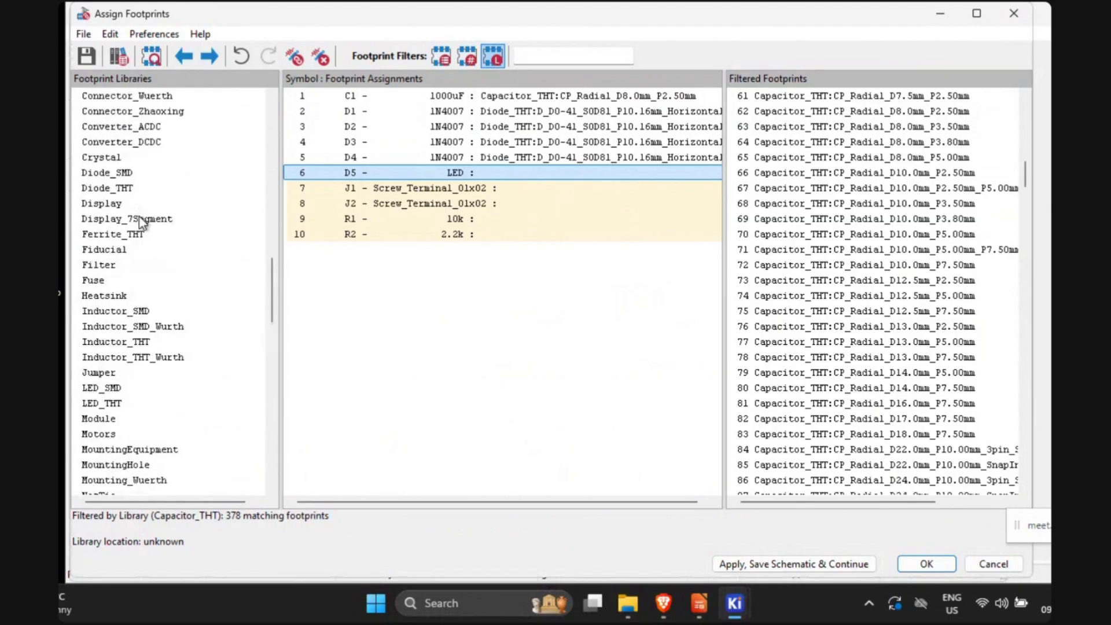
scroll(133, 214, "down", 11)
scroll(116, 288, "down", 8)
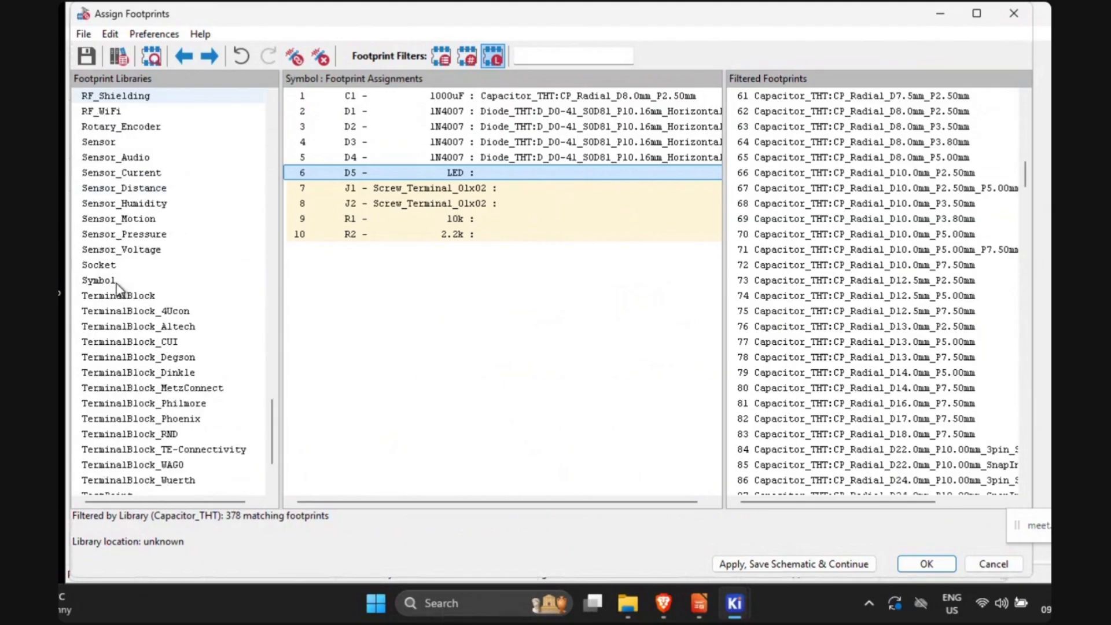
scroll(116, 287, "up", 8)
scroll(117, 287, "up", 5)
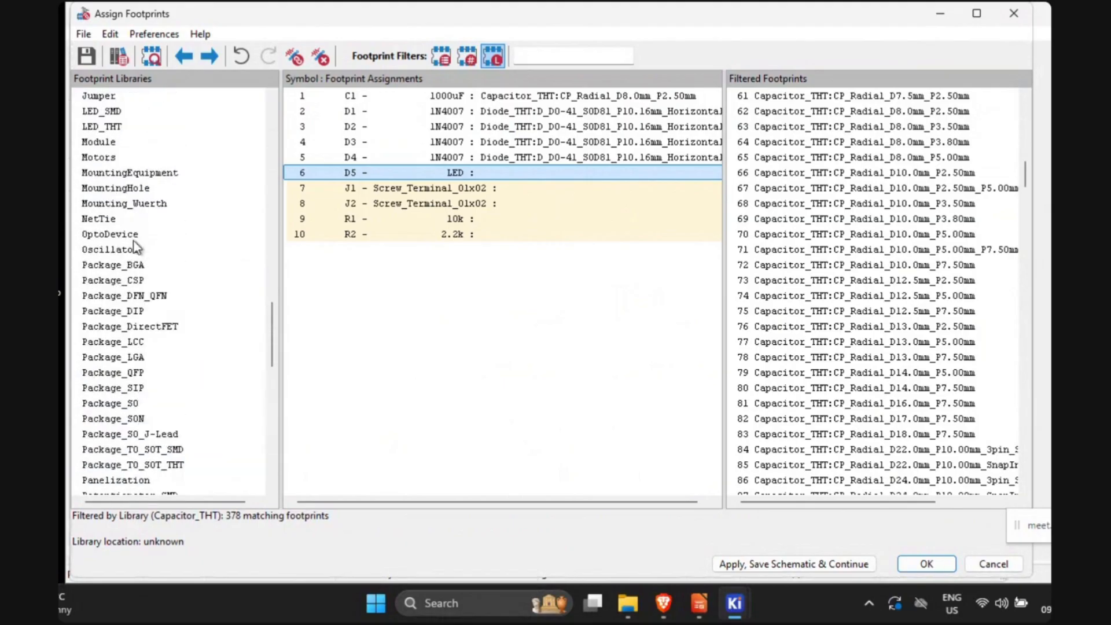
left_click(103, 126)
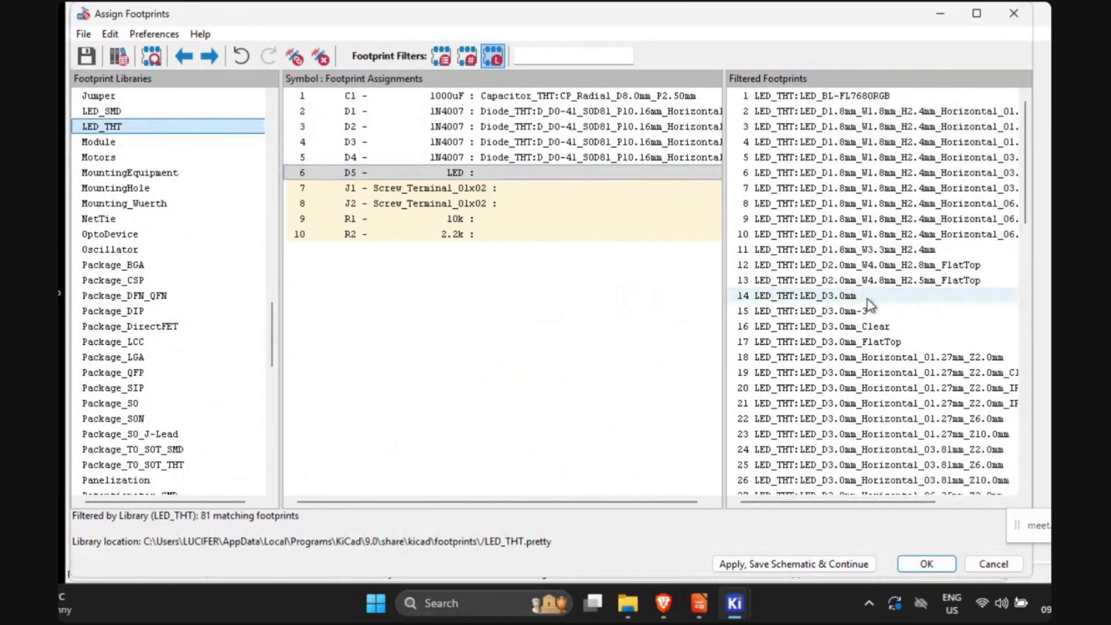
Step: Preview the footprint LED_THT:LED_D5.0mm in the footprint viewer, close the viewer and assign that footprint to LED D5
scroll(866, 325, "down", 9)
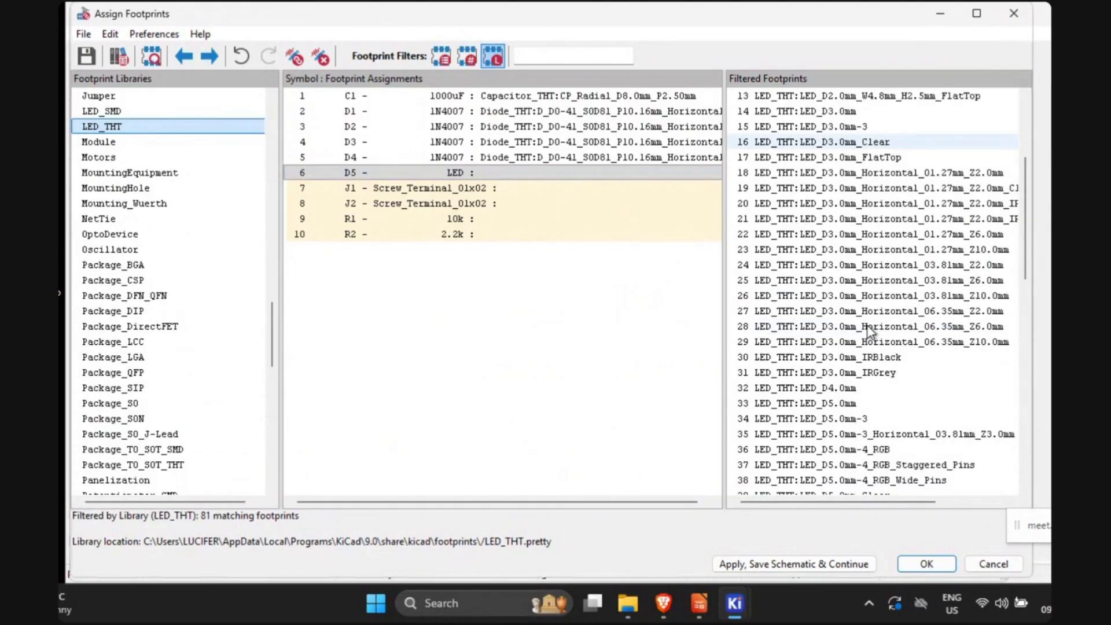
scroll(867, 327, "down", 3)
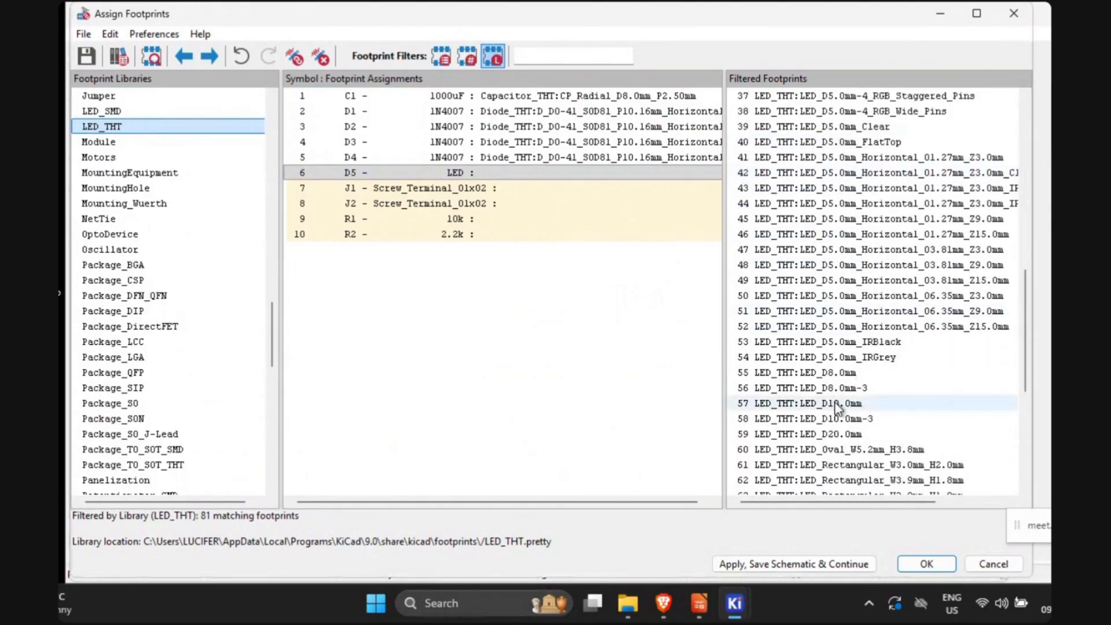
scroll(858, 265, "up", 2)
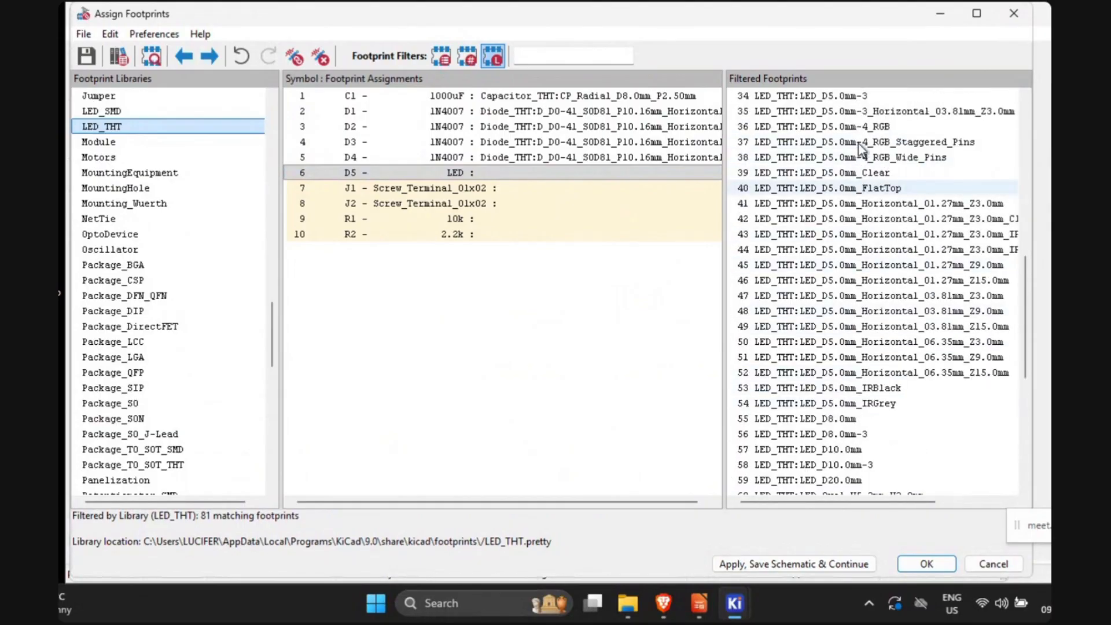
scroll(857, 260, "up", 1)
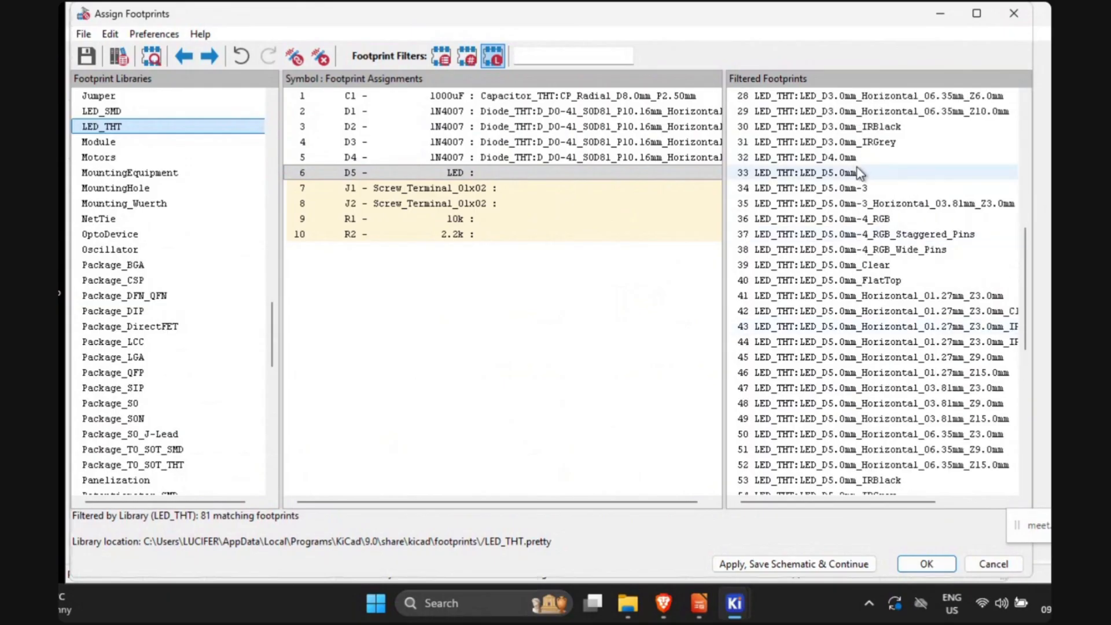
left_click(858, 174)
right_click(858, 176)
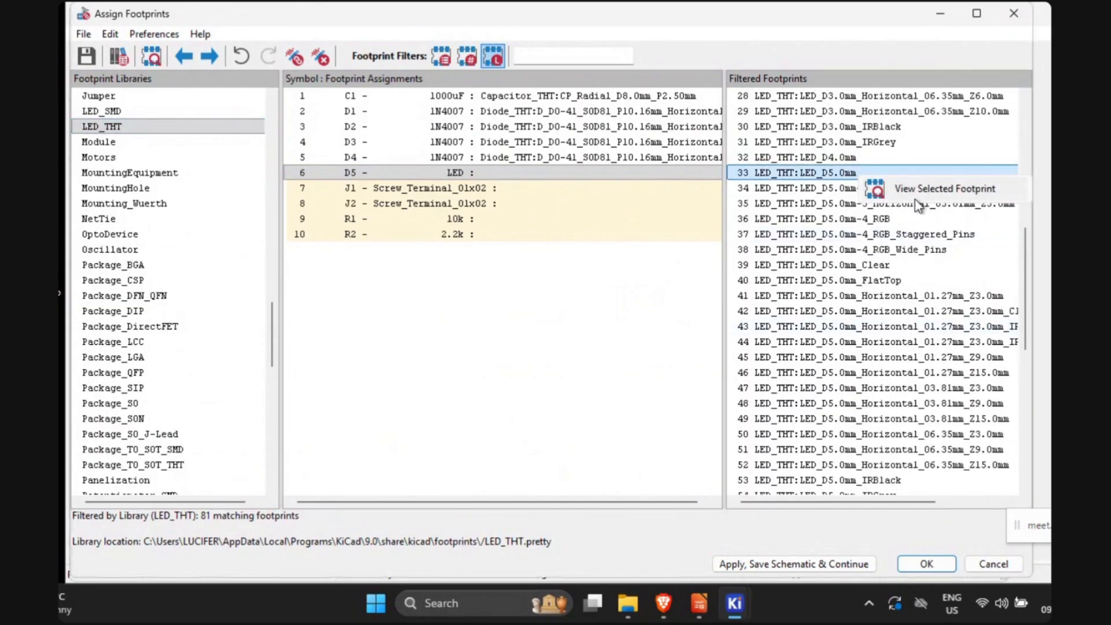
left_click(919, 195)
scroll(536, 294, "down", 4)
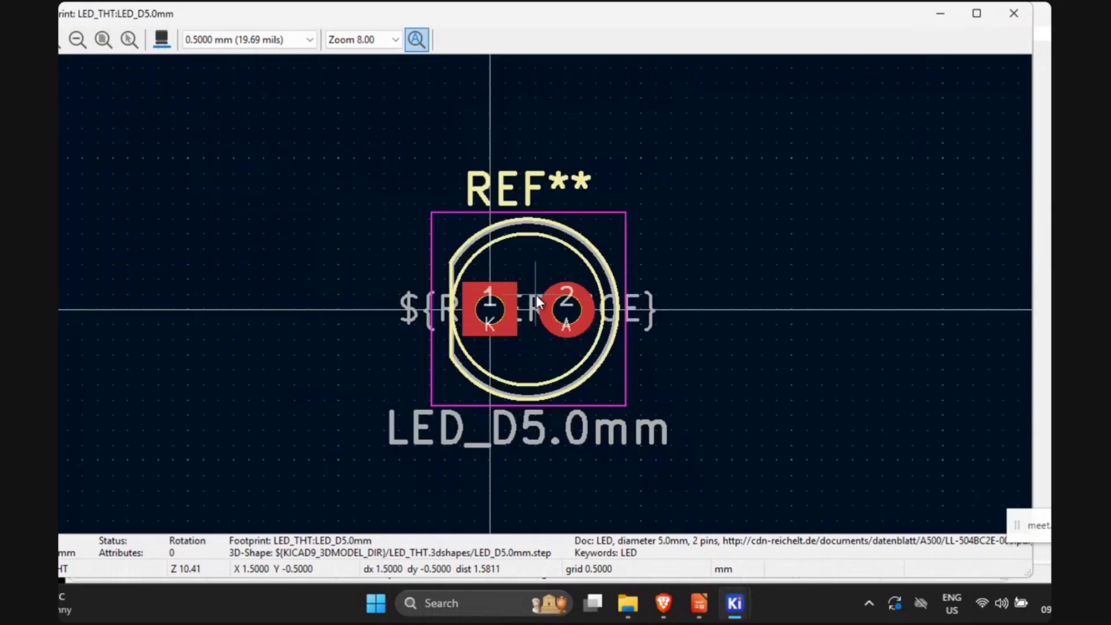
left_click(1013, 17)
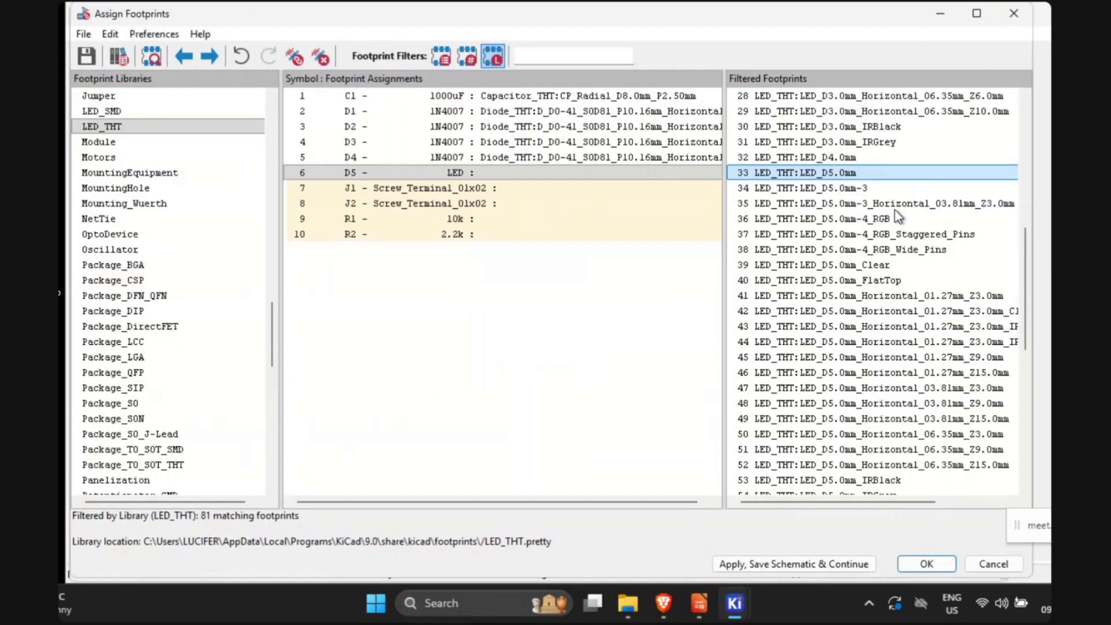
double_click(810, 174)
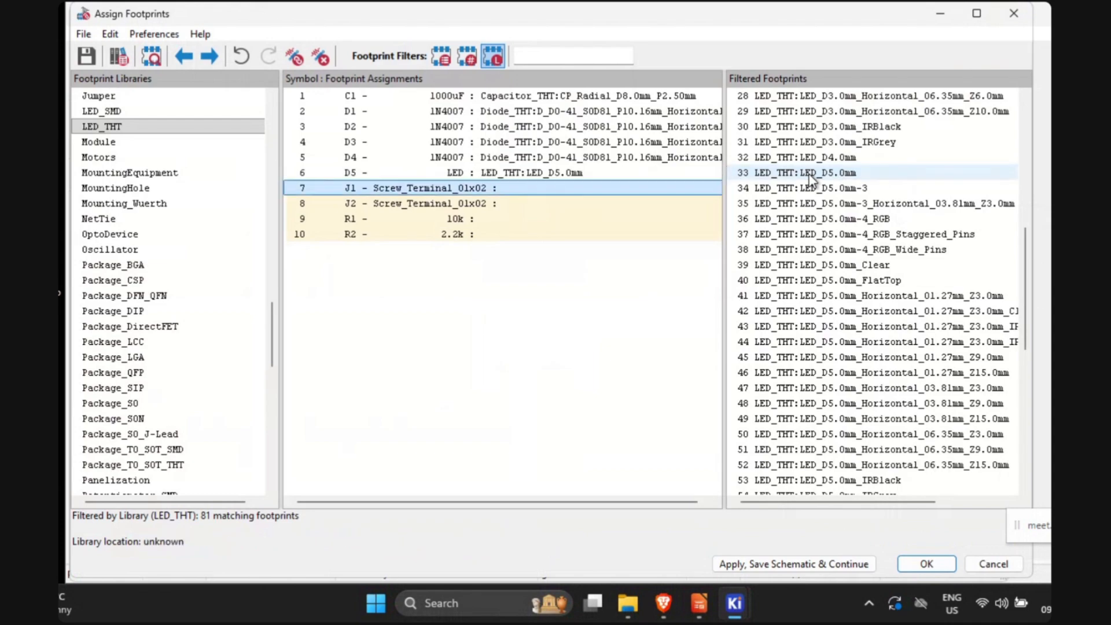
Step: Select screw terminal J1 for assignment and filter the footprints by the TerminalBlock library
left_click(499, 219)
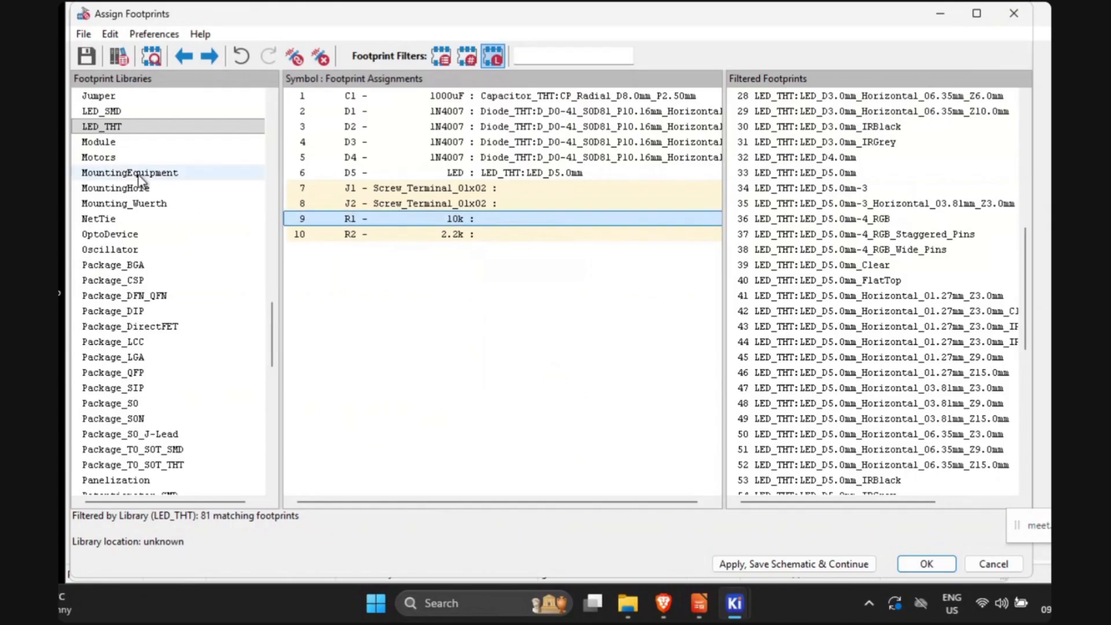
left_click(526, 192)
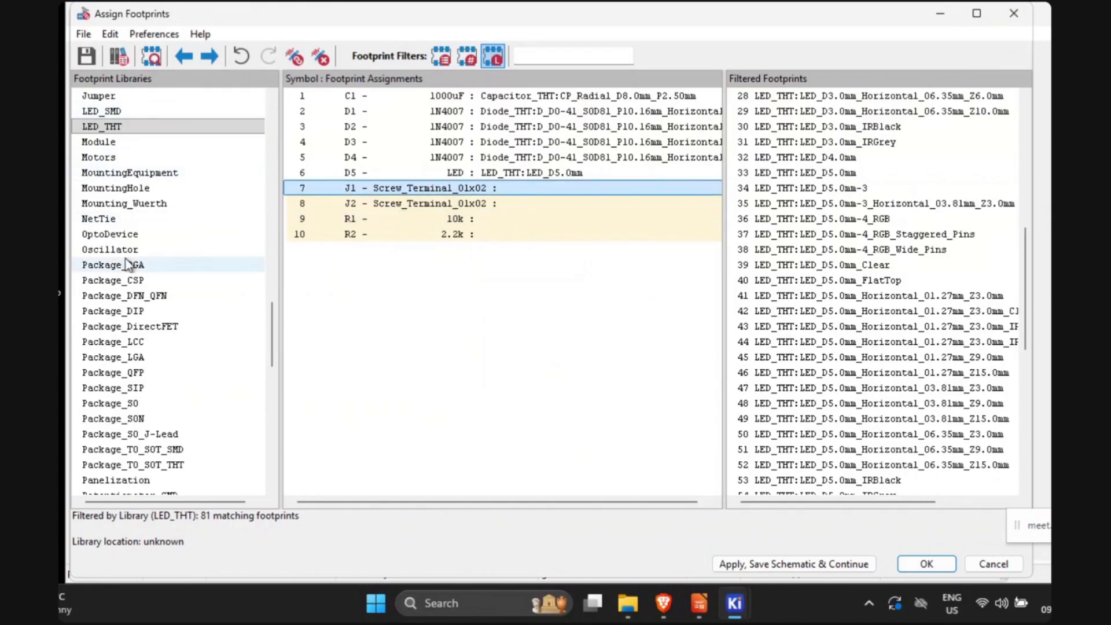
scroll(126, 260, "up", 2)
scroll(128, 264, "down", 2)
scroll(128, 263, "down", 11)
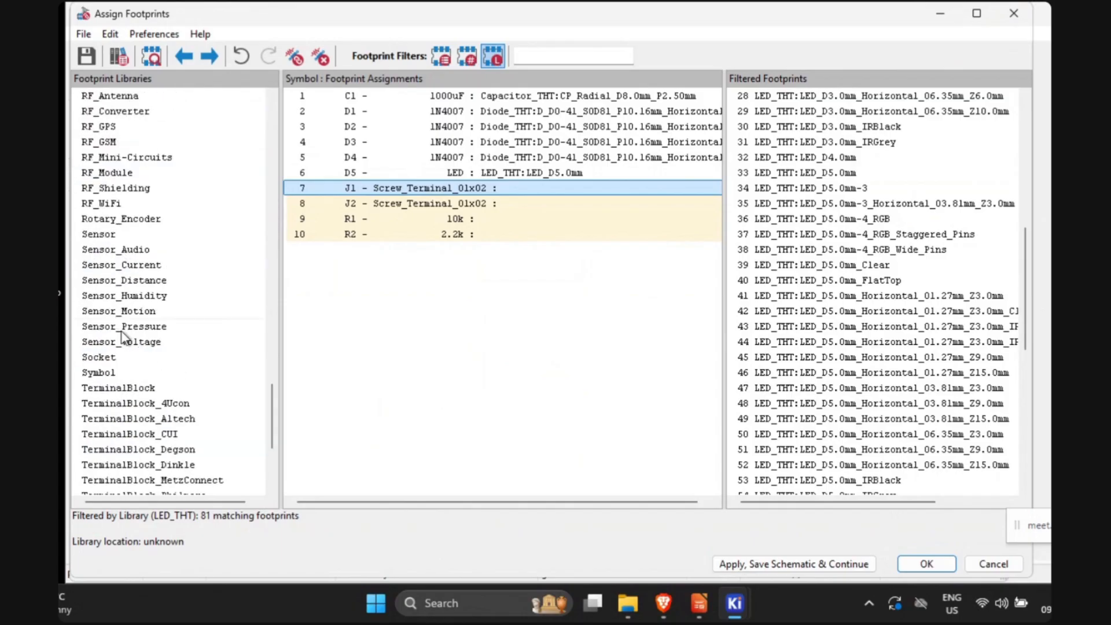
scroll(123, 335, "down", 2)
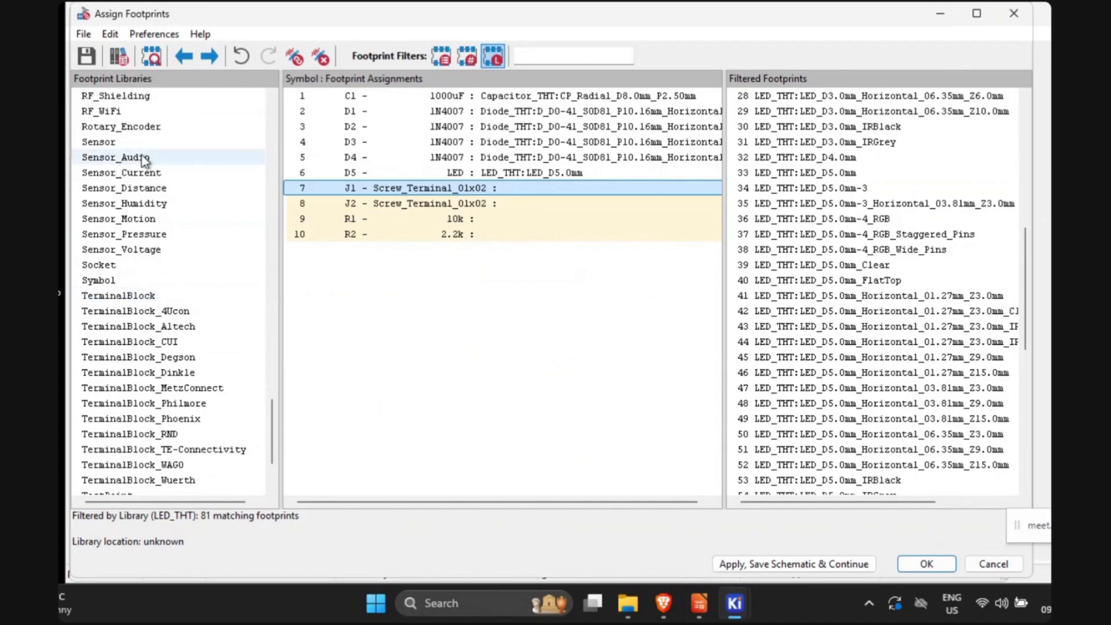
left_click(145, 204)
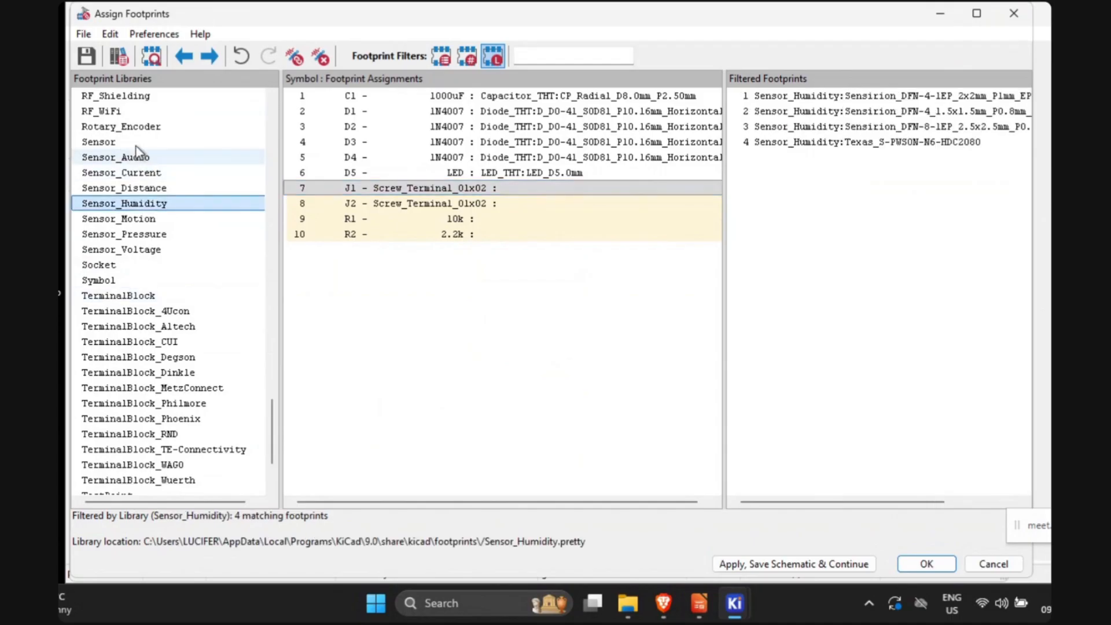
scroll(132, 236, "down", 1)
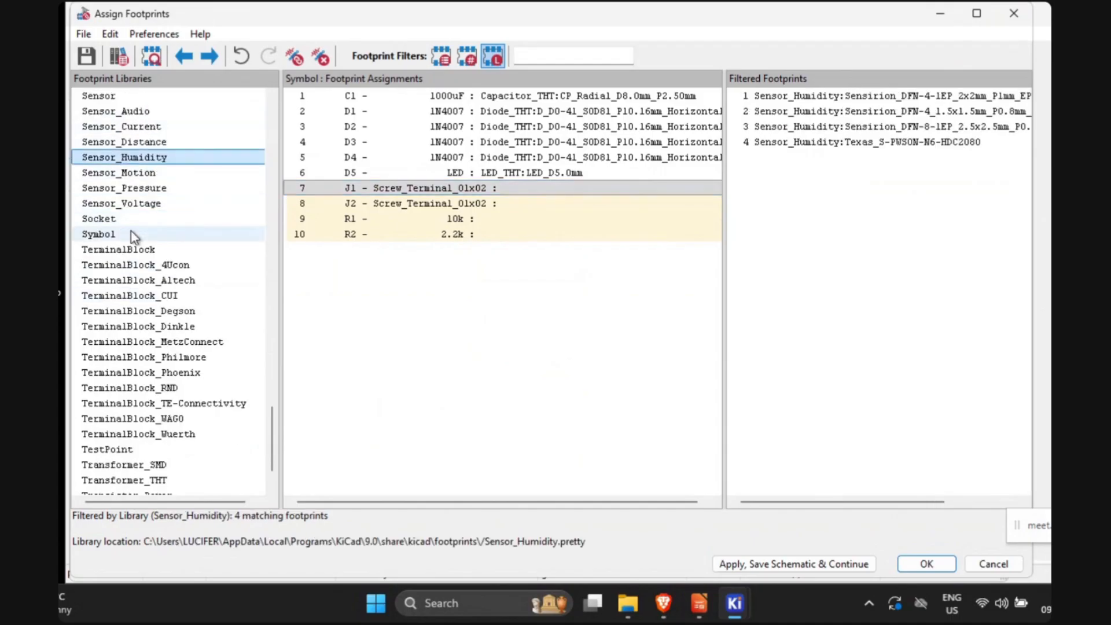
scroll(124, 220, "down", 1)
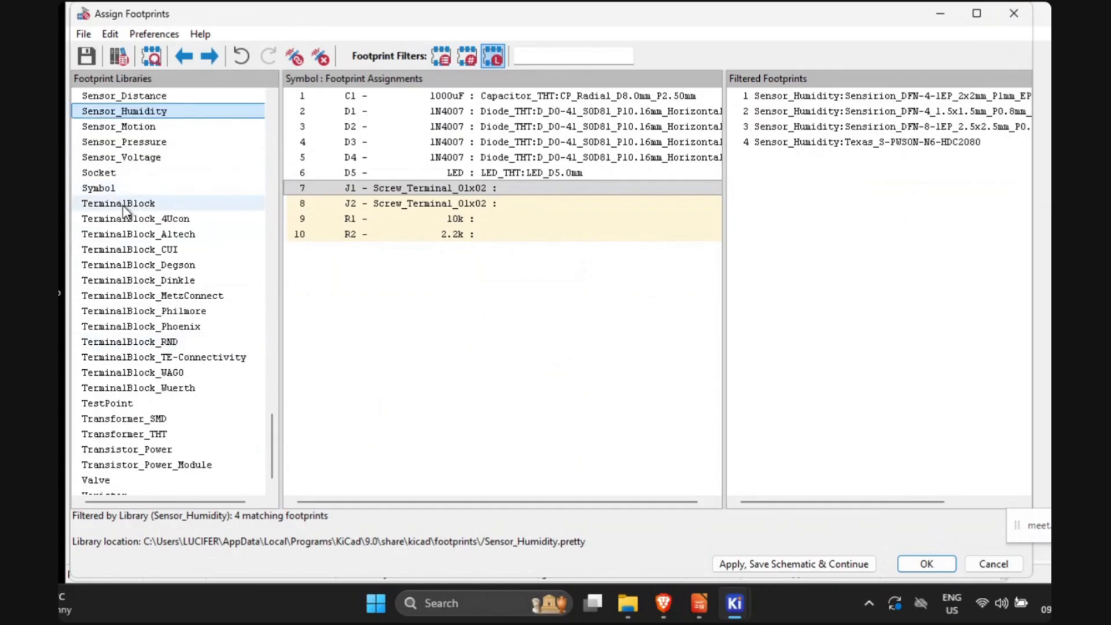
left_click(123, 205)
Step: Browse the full TerminalBlock footprint names, try to preview the Xinya XY308-2.54-2P 1x02 footprint, and close the viewer
scroll(871, 243, "down", 2)
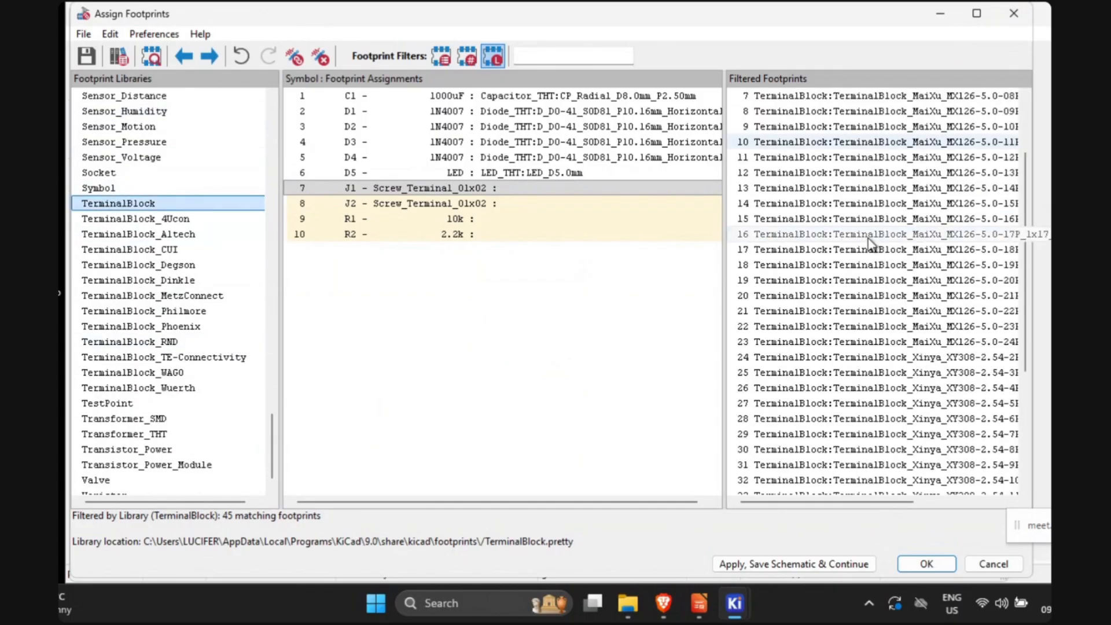
scroll(871, 243, "down", 1)
scroll(871, 243, "up", 3)
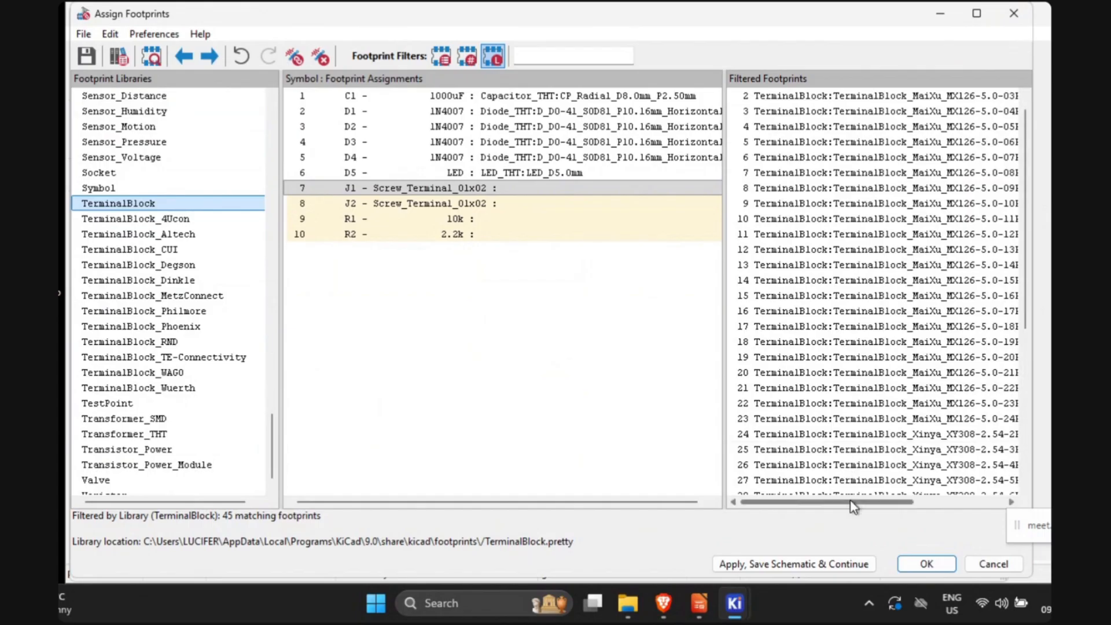
left_click_drag(853, 507, 910, 503)
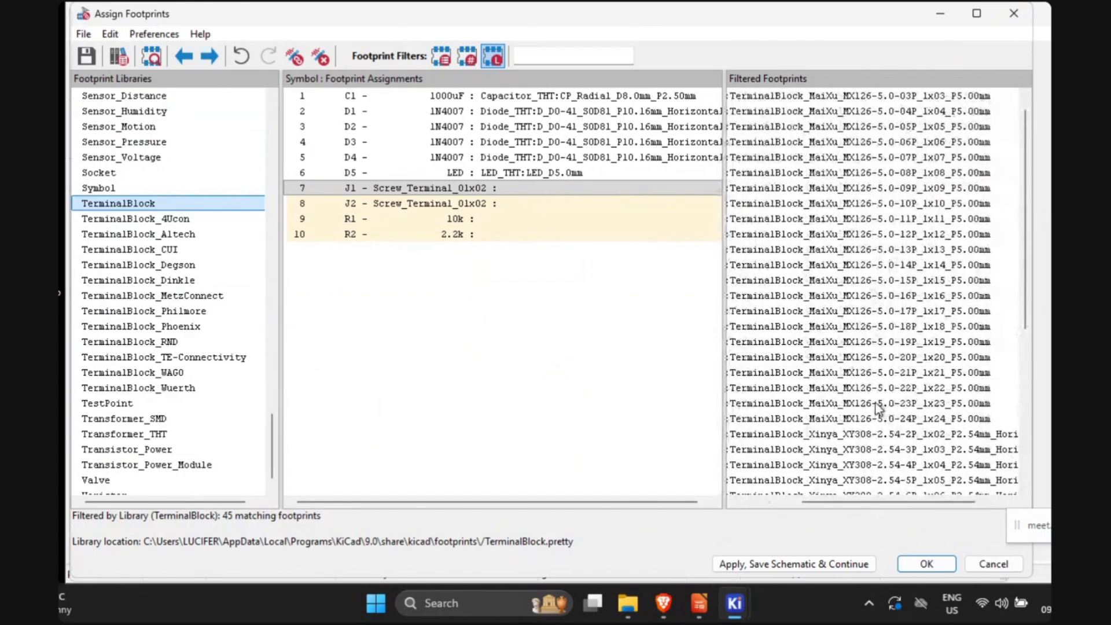
scroll(873, 407, "down", 2)
right_click(862, 408)
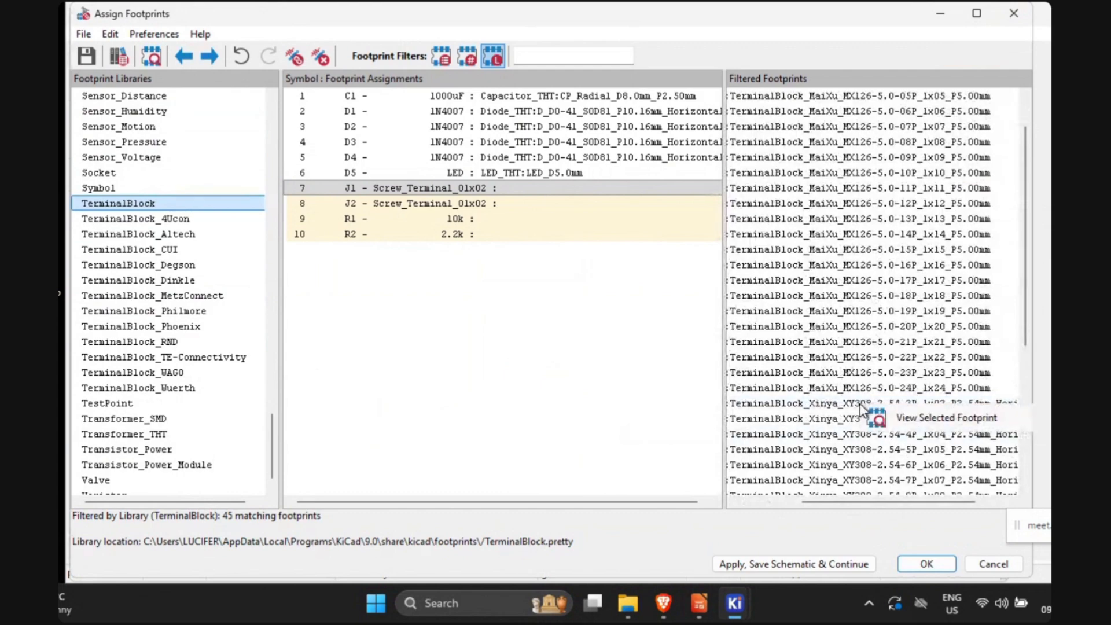
left_click(902, 418)
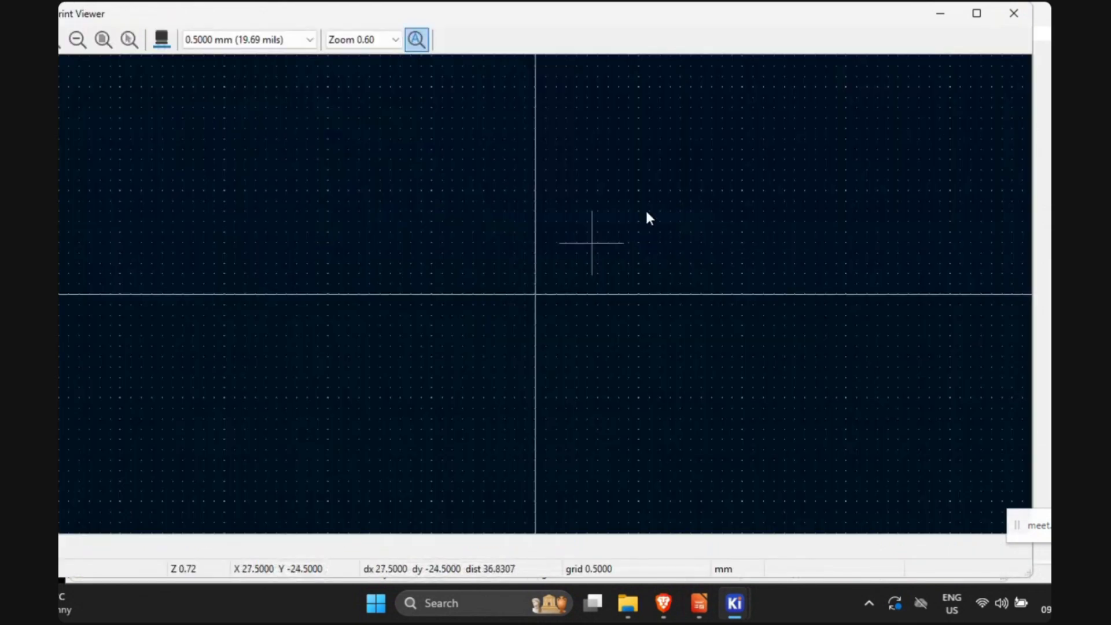
left_click(1012, 14)
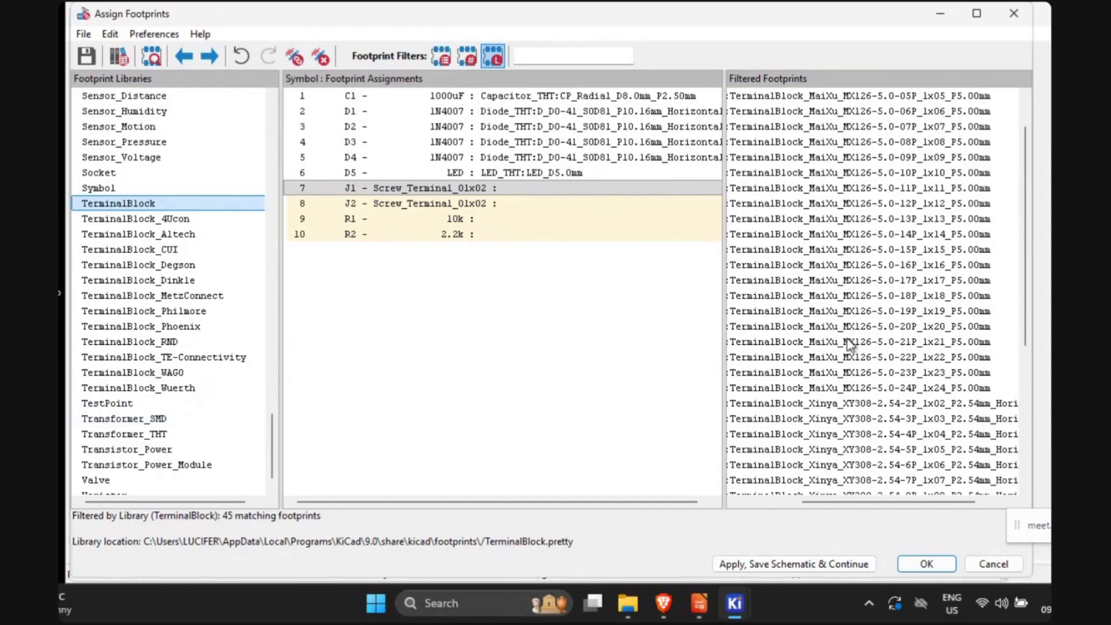
Step: Look through the MaiXu and Xinya terminal blocks, try to preview a MaiXu MX126-5.0 footprint, and close the viewer
scroll(874, 314, "down", 1)
scroll(871, 307, "up", 2)
scroll(872, 309, "down", 7)
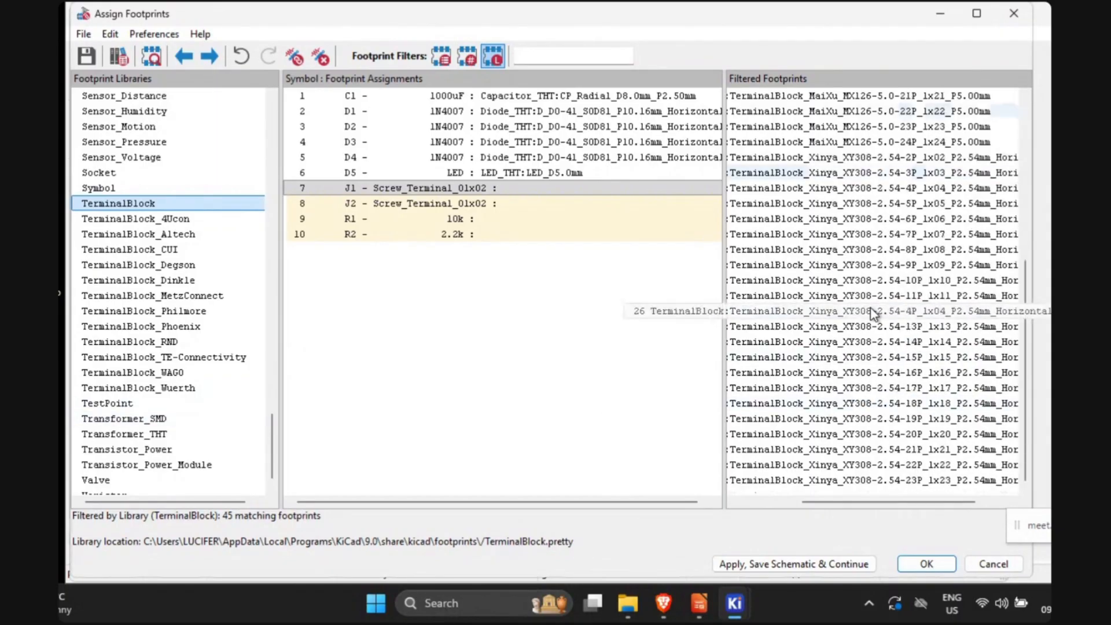
scroll(871, 310, "up", 4)
scroll(873, 315, "up", 2)
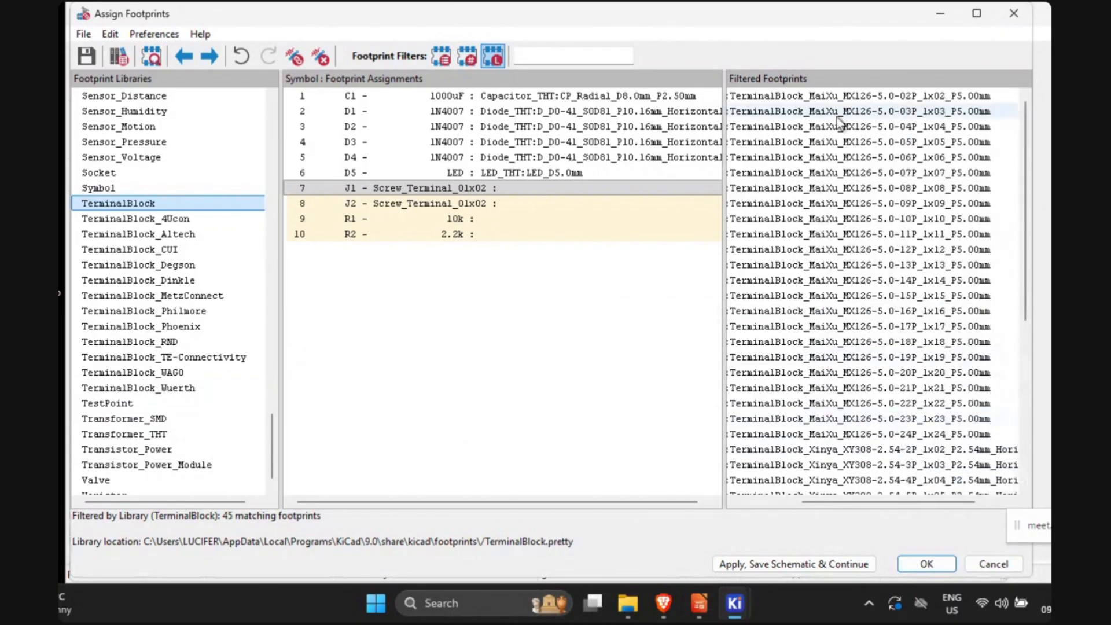
right_click(837, 119)
left_click(879, 133)
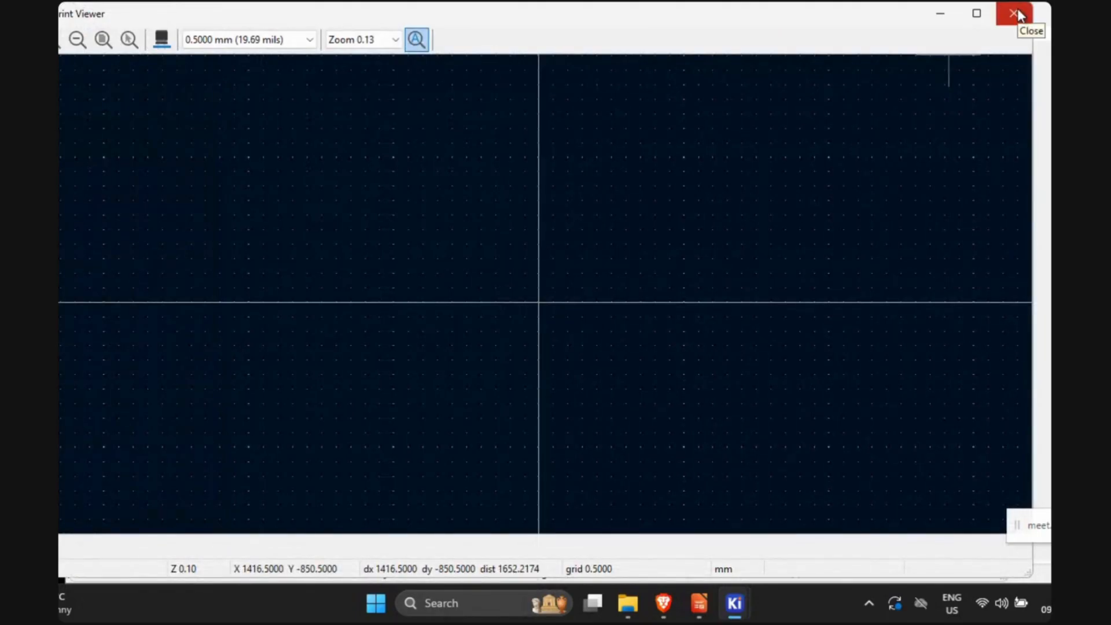
left_click(1017, 14)
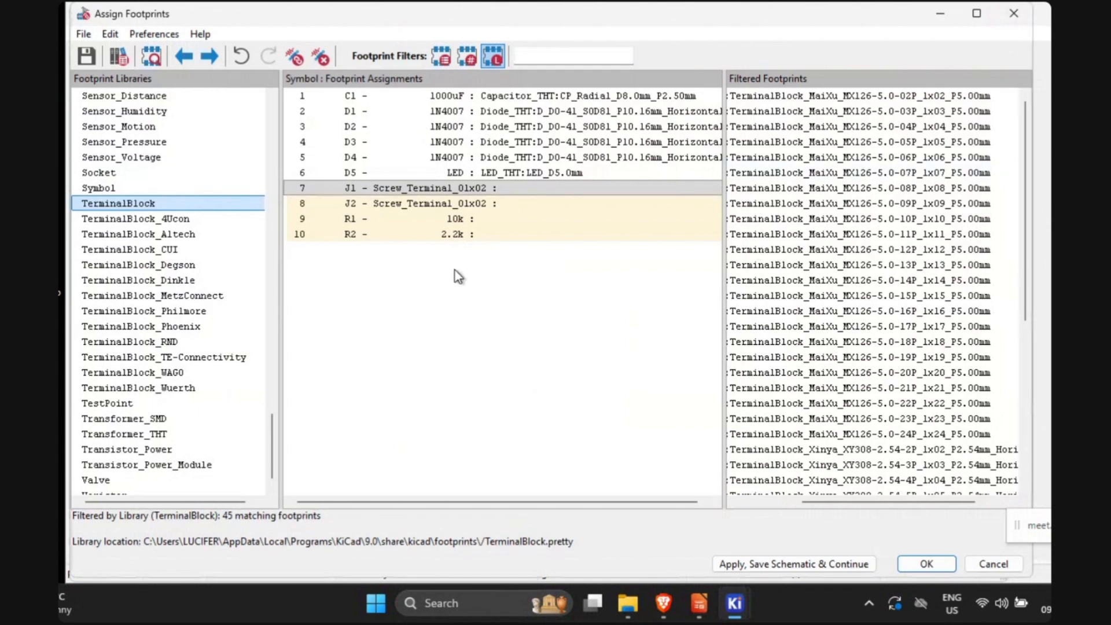
Step: Examine the footprints in the TerminalBlock_4Ucon, TerminalBlock_Altech and TerminalBlock_Wuerth libraries for a two-pin terminal suitable for J1
left_click(234, 219)
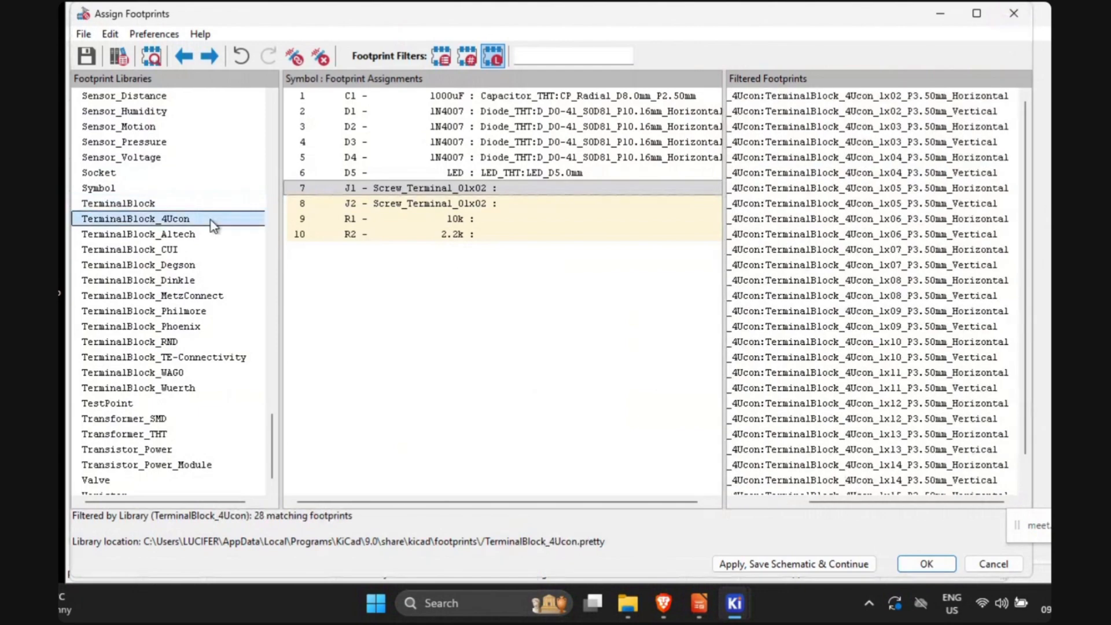
left_click(213, 236)
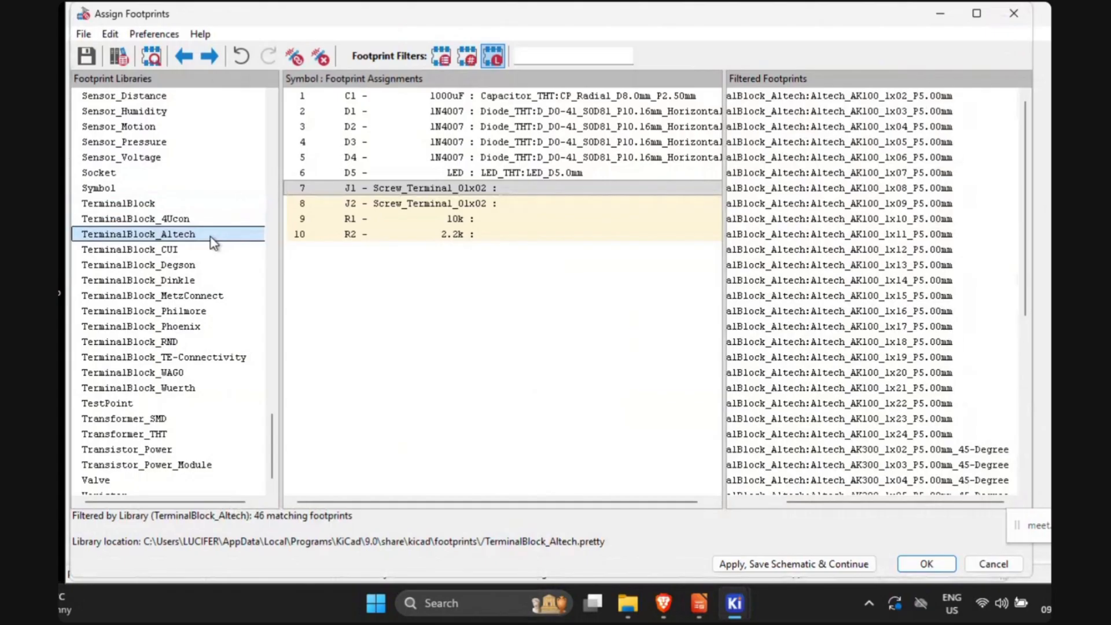
left_click_drag(874, 502, 828, 501)
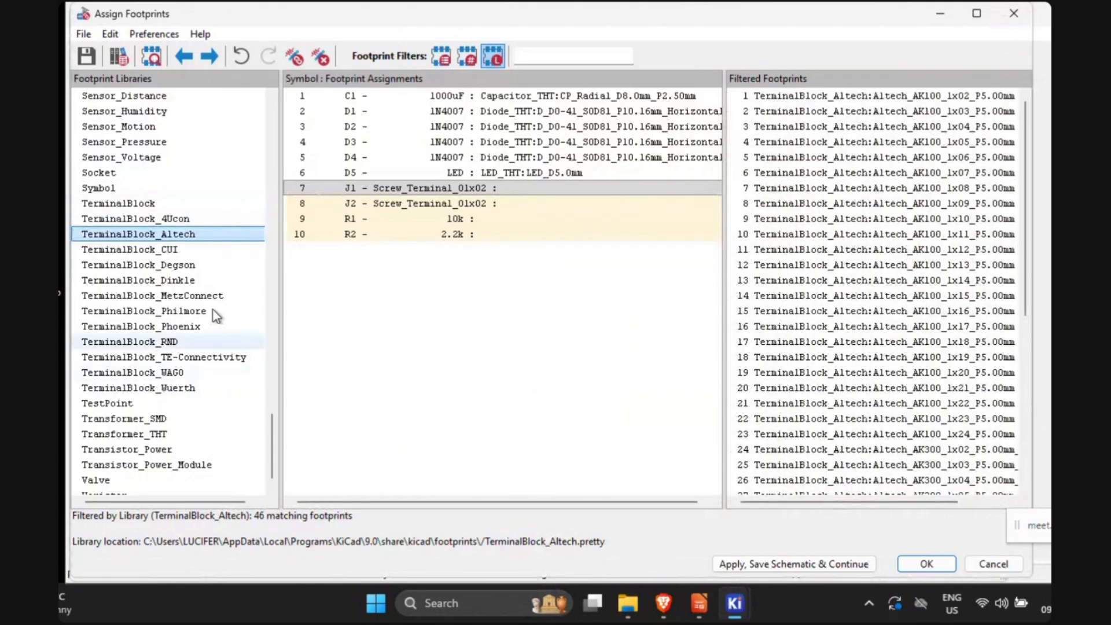
left_click(193, 391)
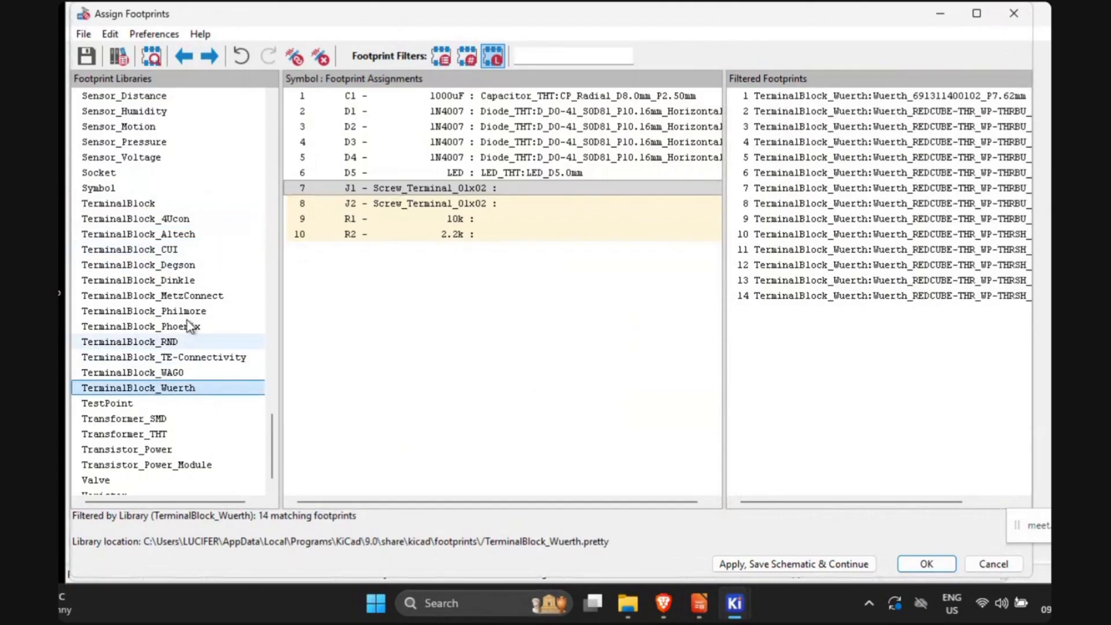
Step: Browse the TerminalBlock and TerminalBlock_4Ucon libraries for J1 and try to preview two of the 4Ucon footprints
left_click(194, 206)
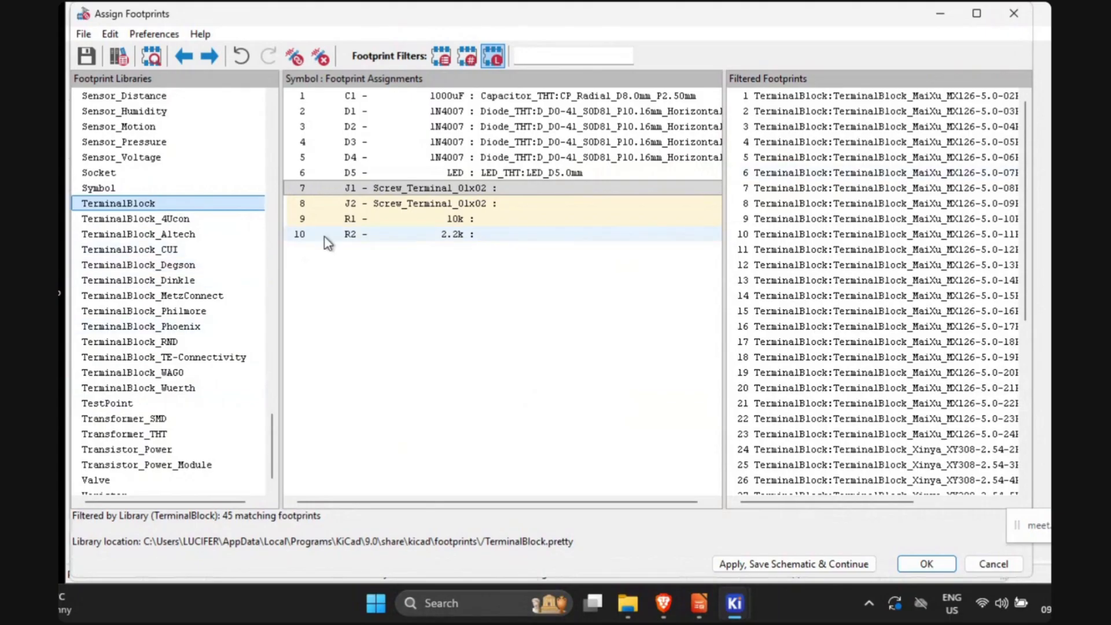
left_click(168, 219)
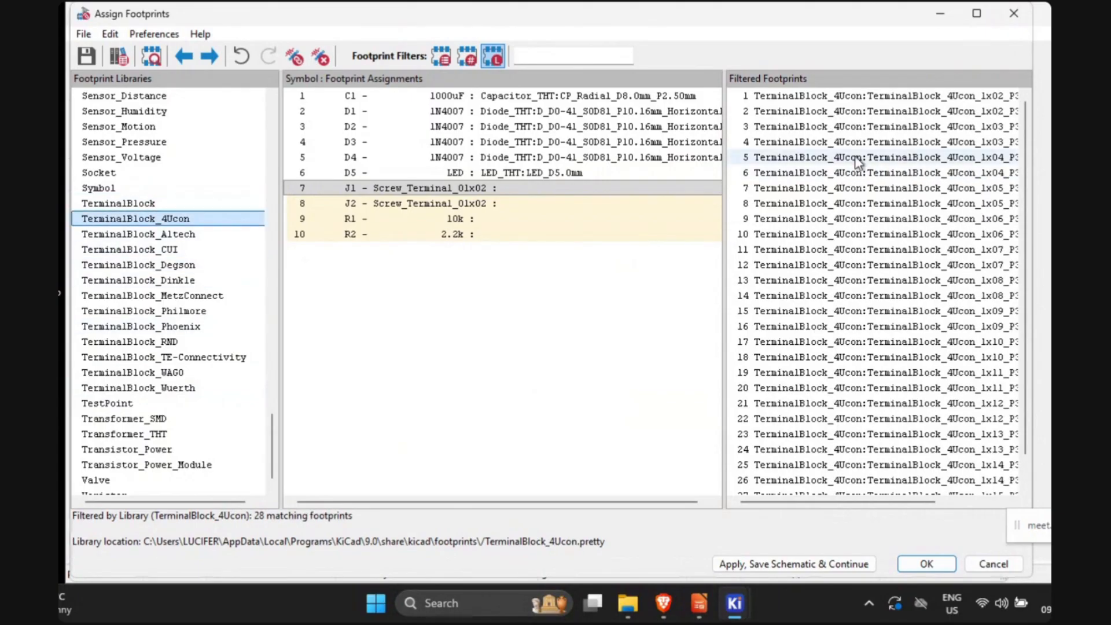
right_click(814, 131)
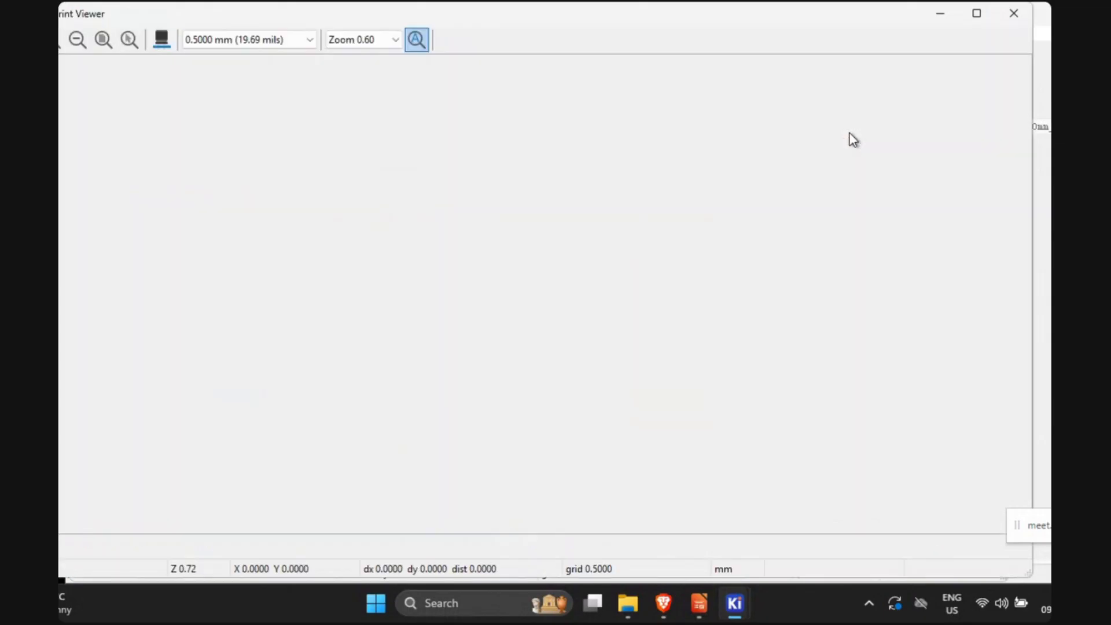
scroll(535, 294, "down", 4)
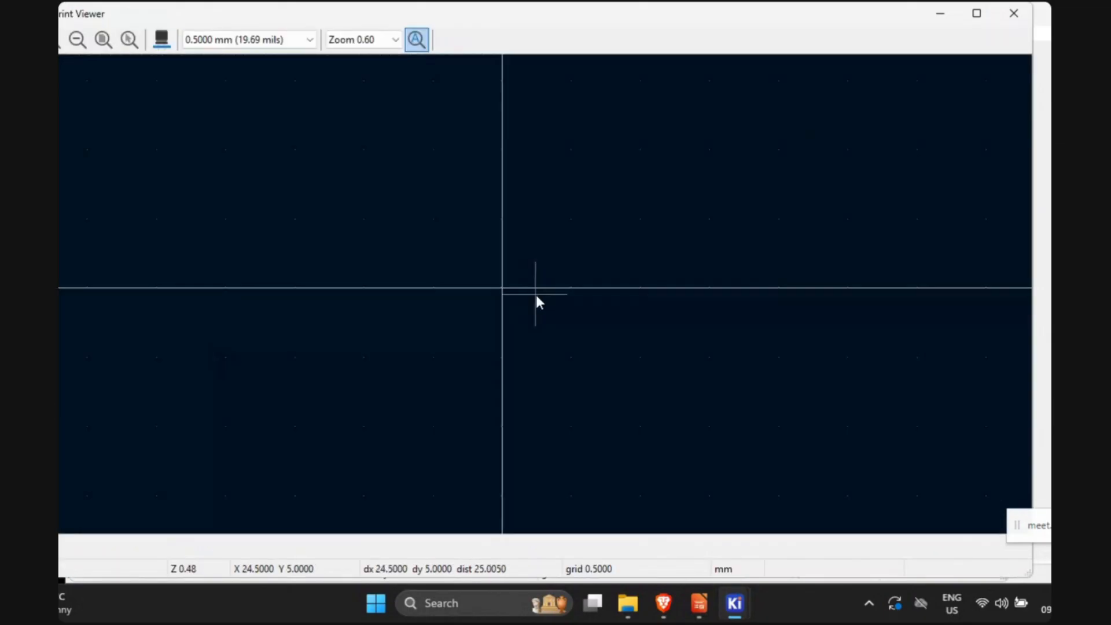
left_click(1014, 13)
scroll(827, 266, "down", 1)
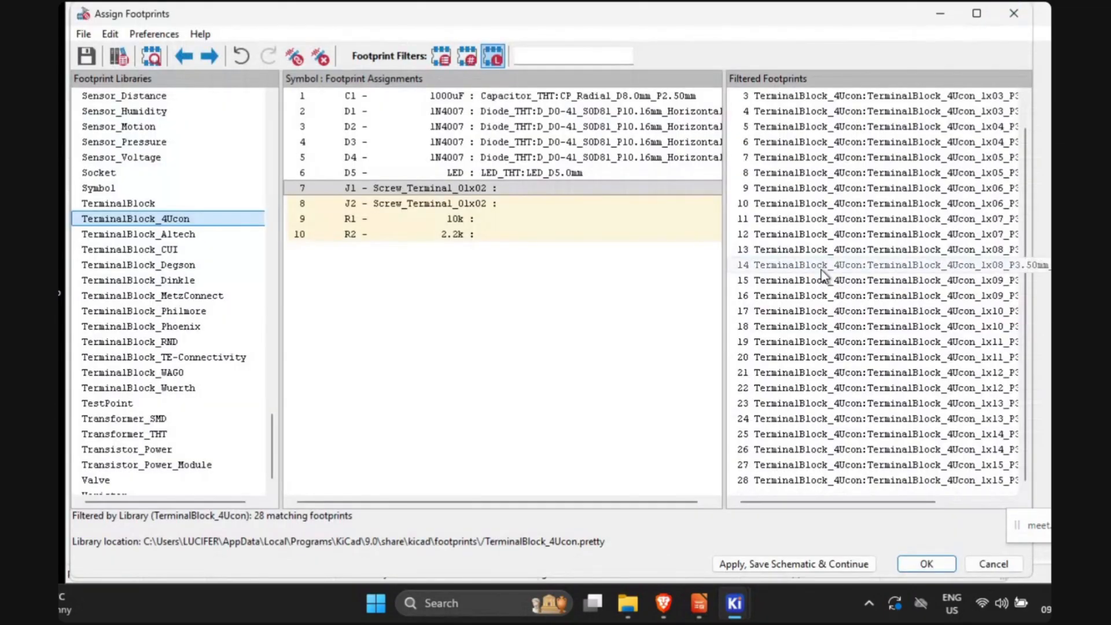
right_click(826, 266)
left_click(873, 284)
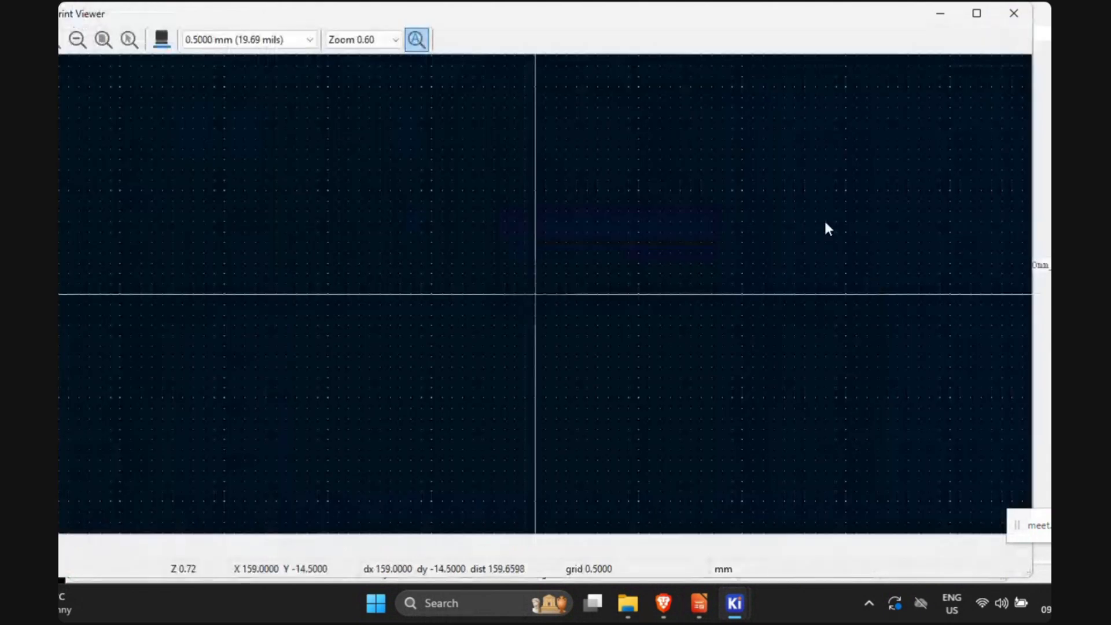
left_click(1015, 13)
Step: Browse the TerminalBlock_Altech library and try to preview one of its AK100 footprints
left_click(139, 234)
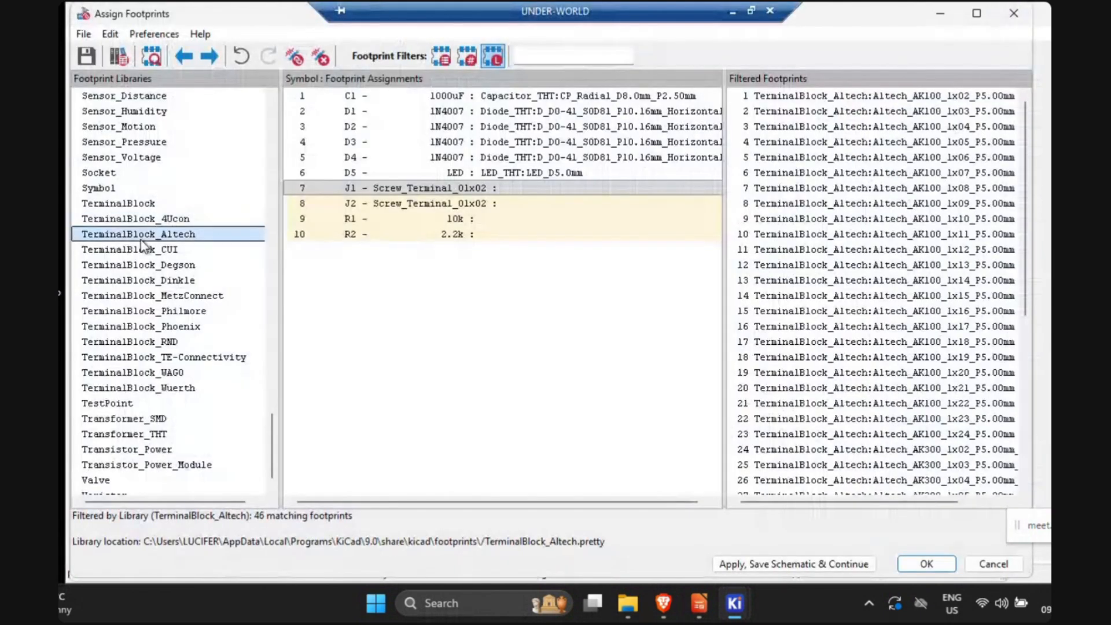
right_click(793, 205)
left_click(868, 213)
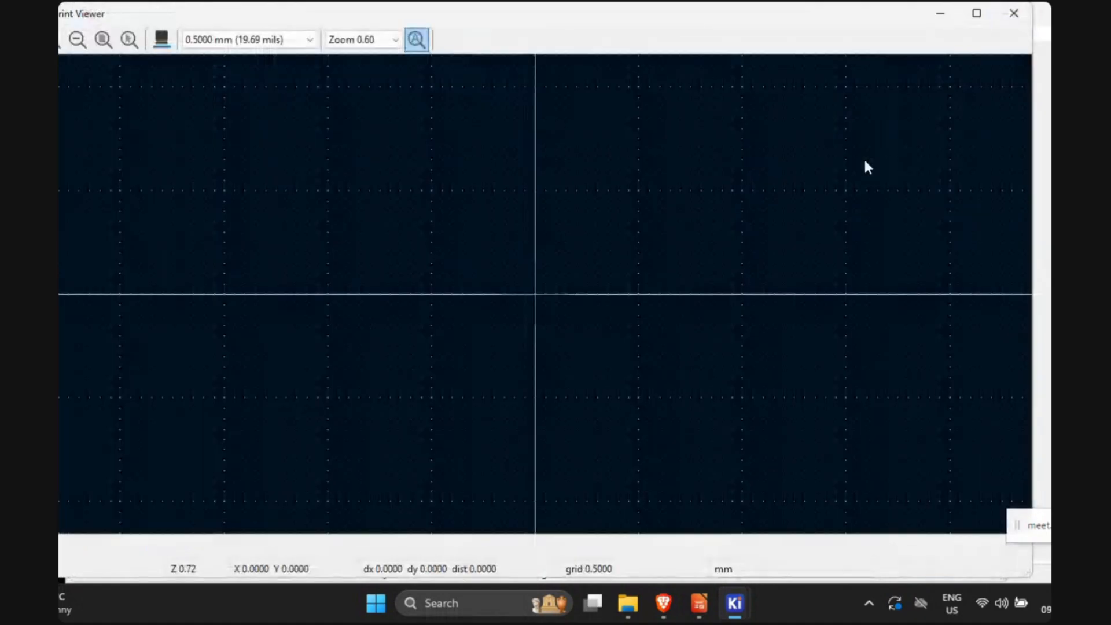
left_click(1012, 17)
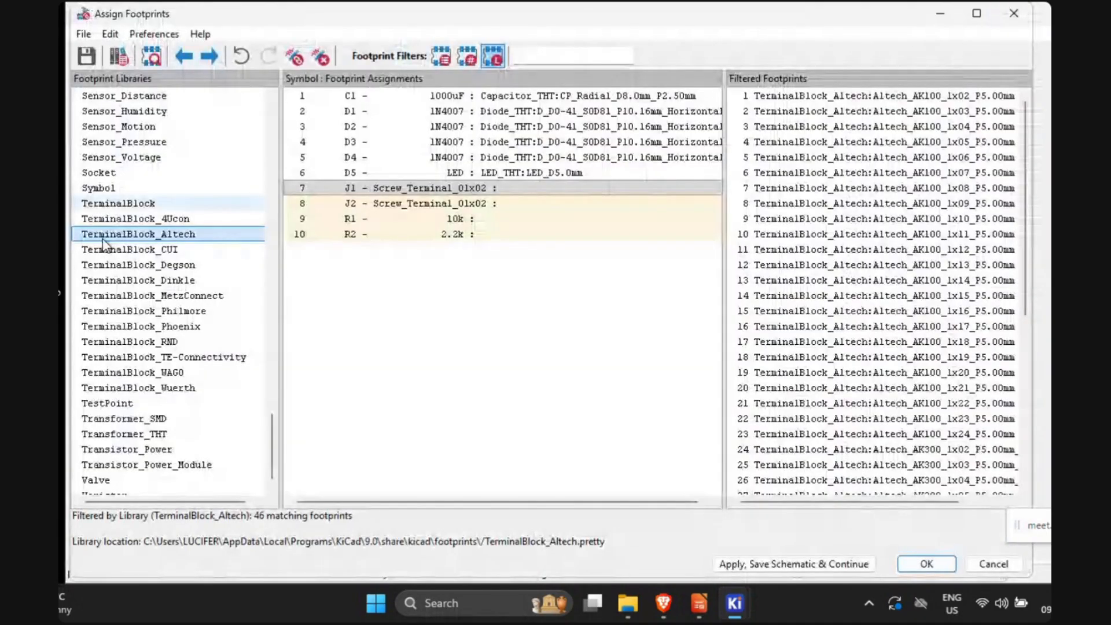
Step: Check the TerminalBlock_RND, TerminalBlock_Phoenix and TerminalBlock_Philmore libraries and try to preview the second Philmore footprint
left_click(167, 314)
left_click(174, 340)
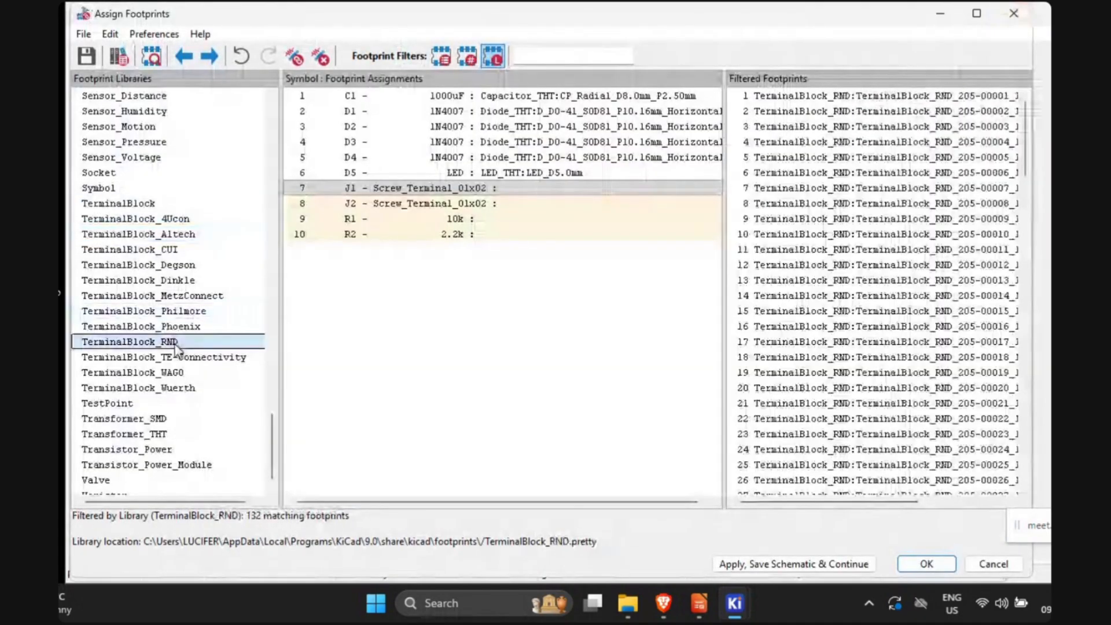
left_click(174, 327)
left_click(167, 311)
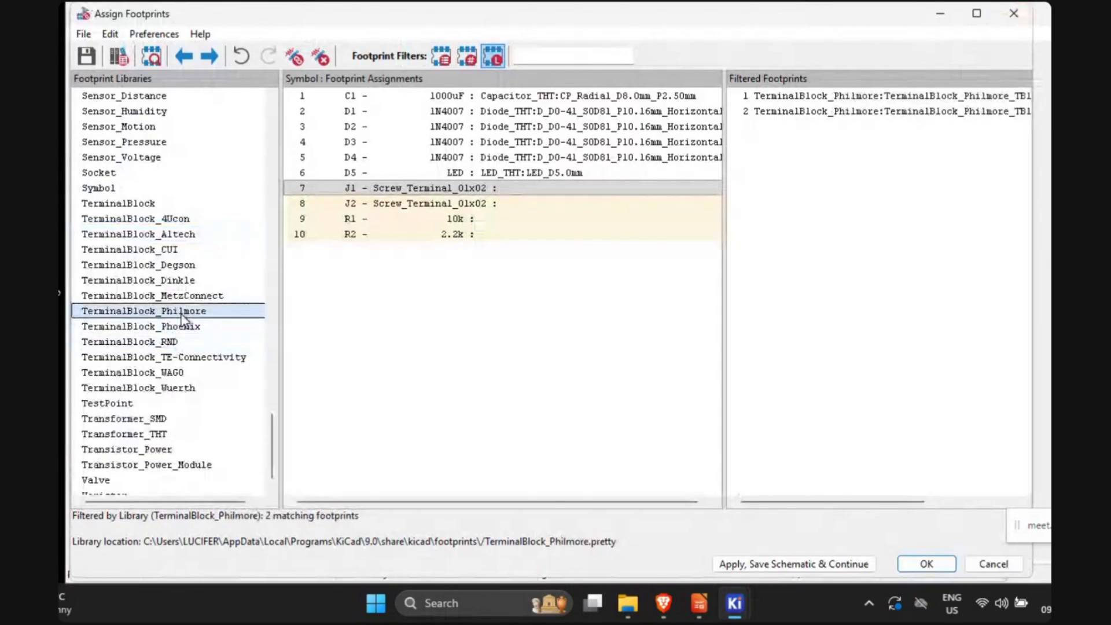
right_click(868, 111)
left_click(885, 121)
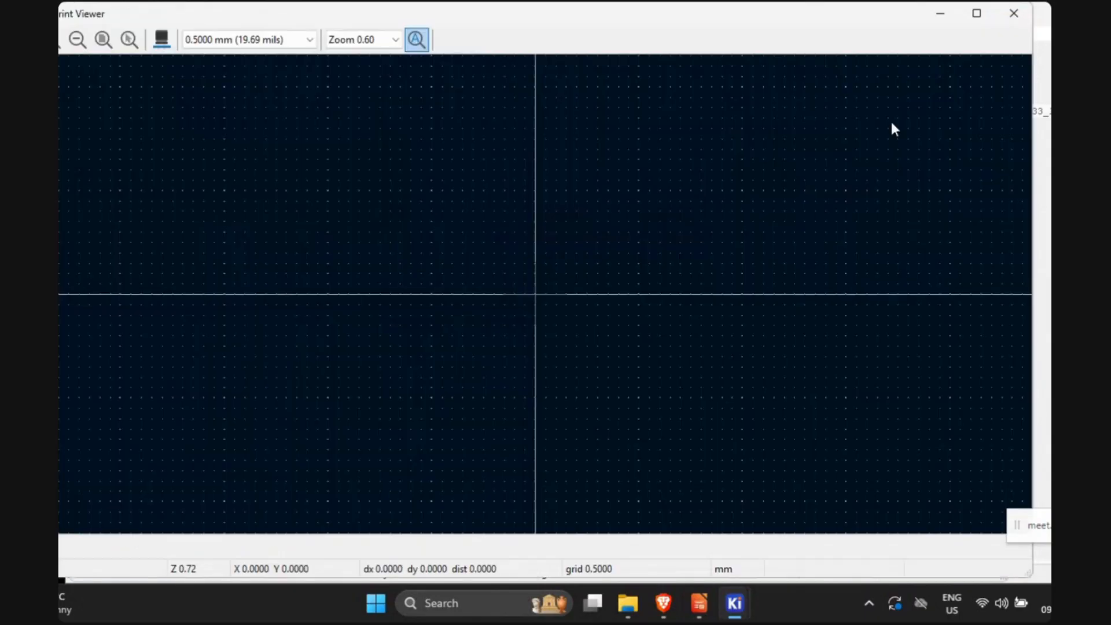
left_click(1011, 15)
Step: Select resistor R1 and list the footprints of the Resistor_THT library, checking Resistor_SMD as an alternative
scroll(186, 176, "up", 7)
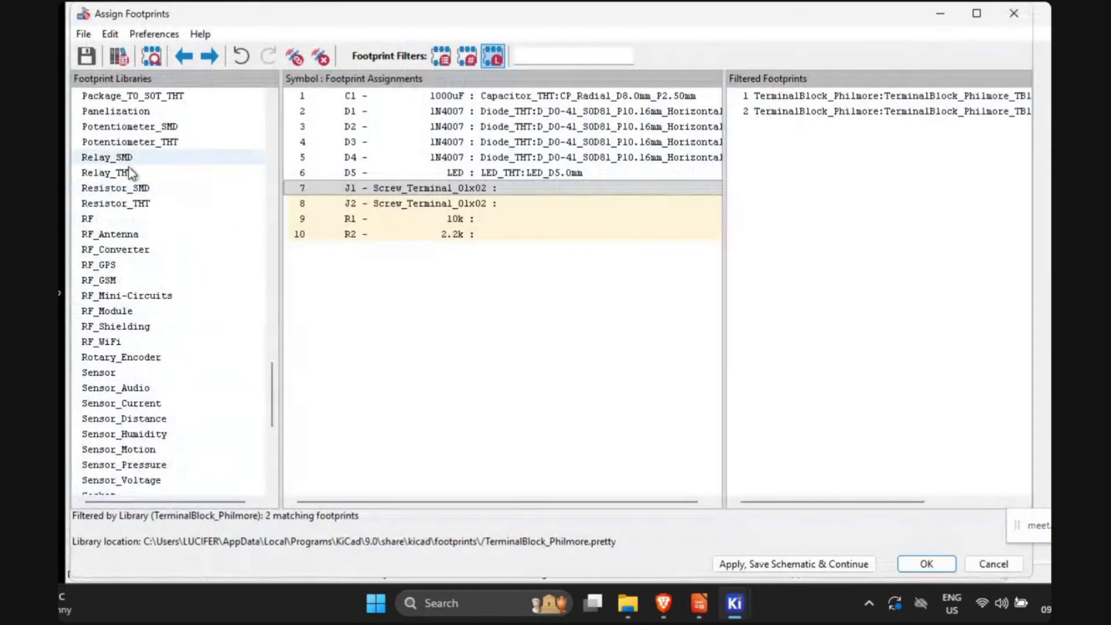
left_click(152, 203)
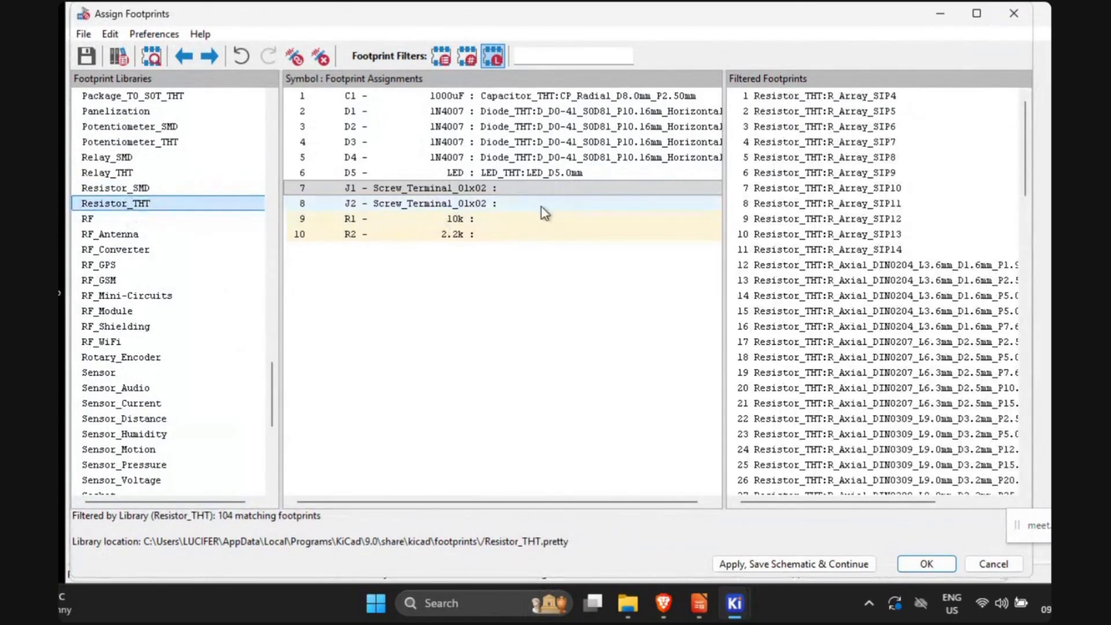
left_click(533, 221)
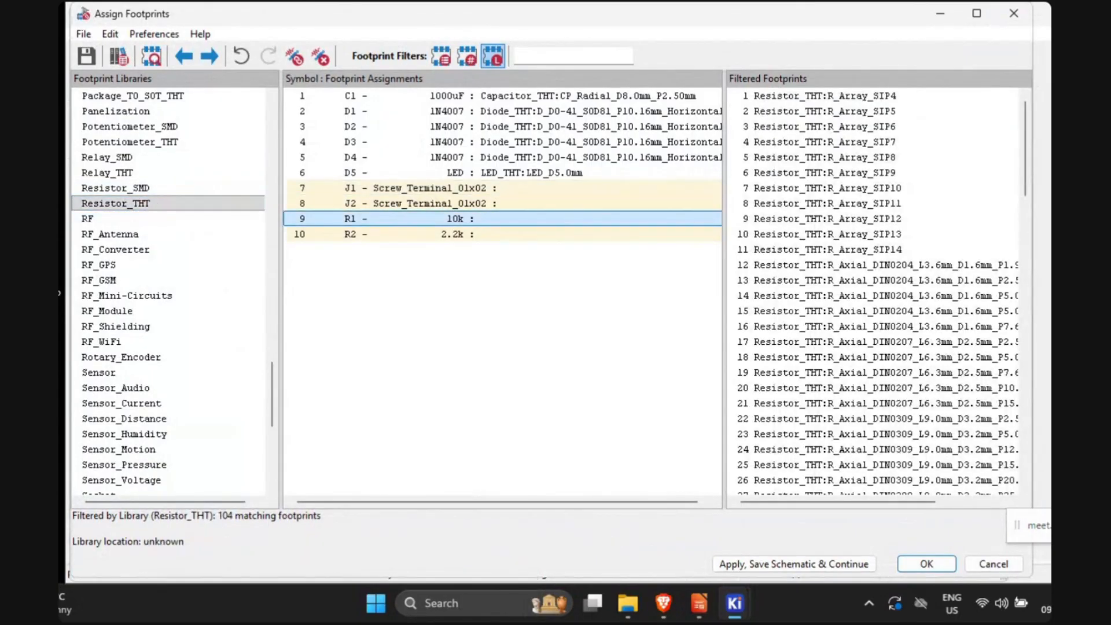
left_click(154, 187)
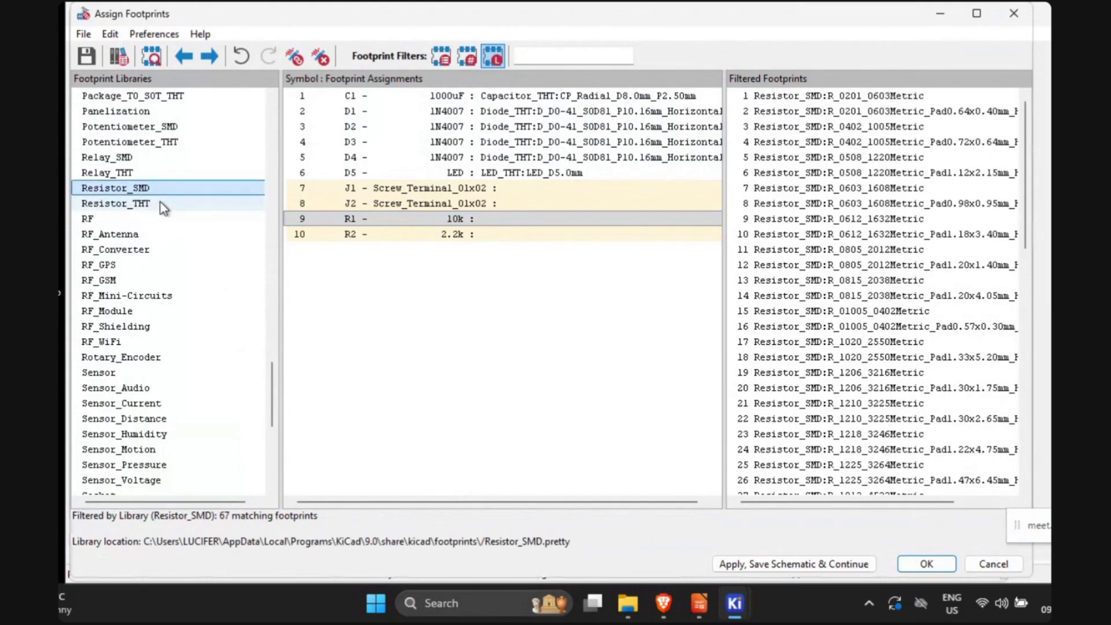
left_click(160, 204)
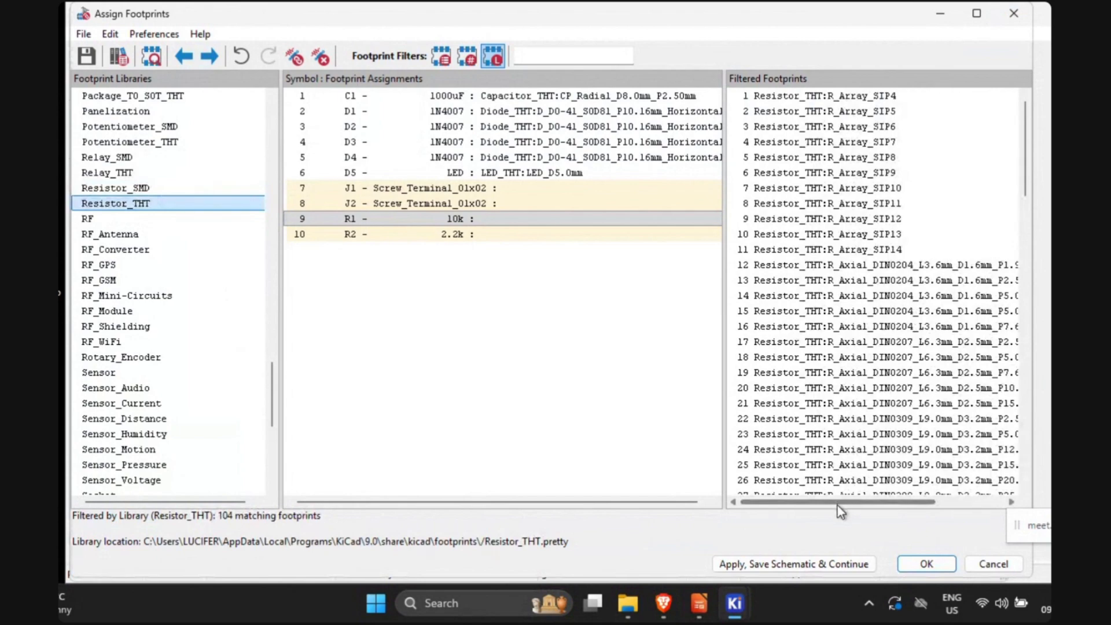
Step: Look through the axial through-hole resistor footprints and try to preview R_Axial_DIN0207_L6.3mm_D2.5mm_P7.62mm_Horizontal
left_click_drag(837, 504, 872, 506)
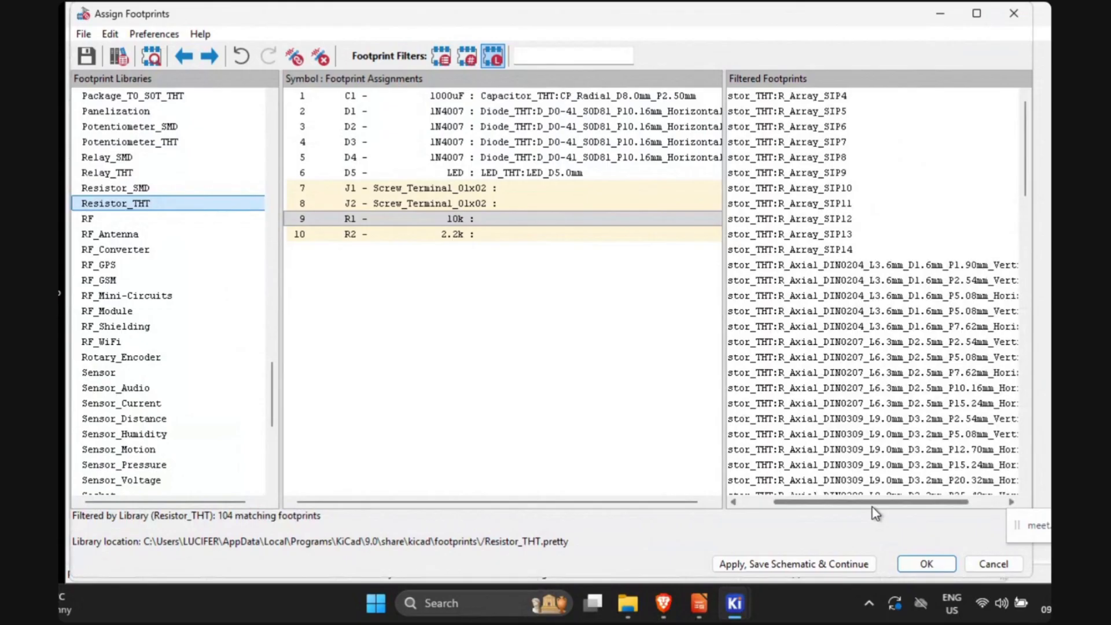
scroll(932, 304, "down", 2)
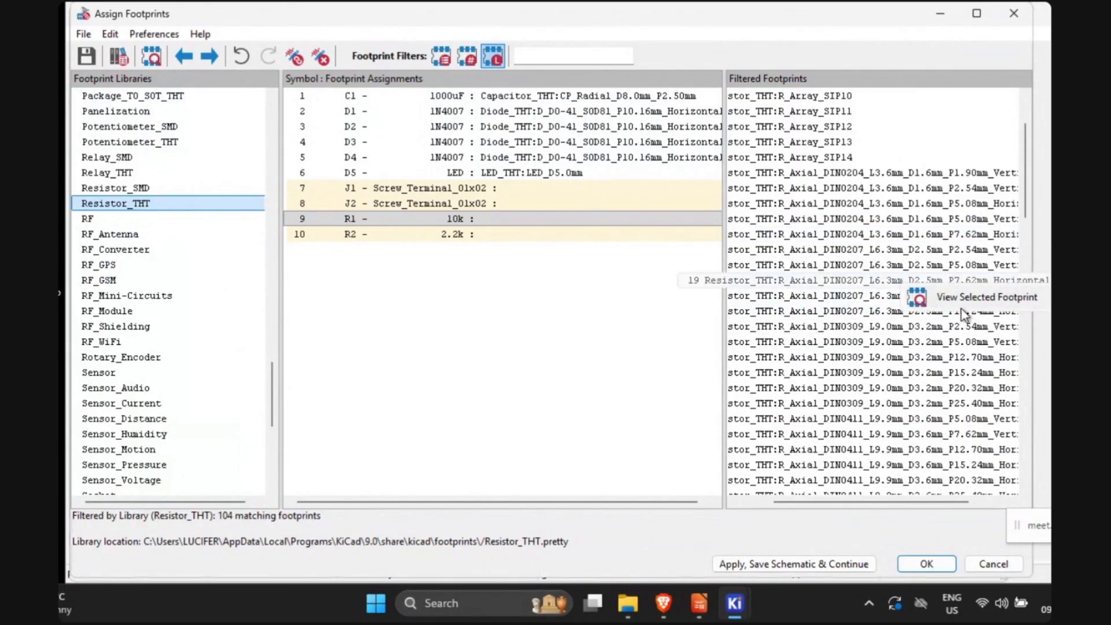
scroll(586, 310, "down", 4)
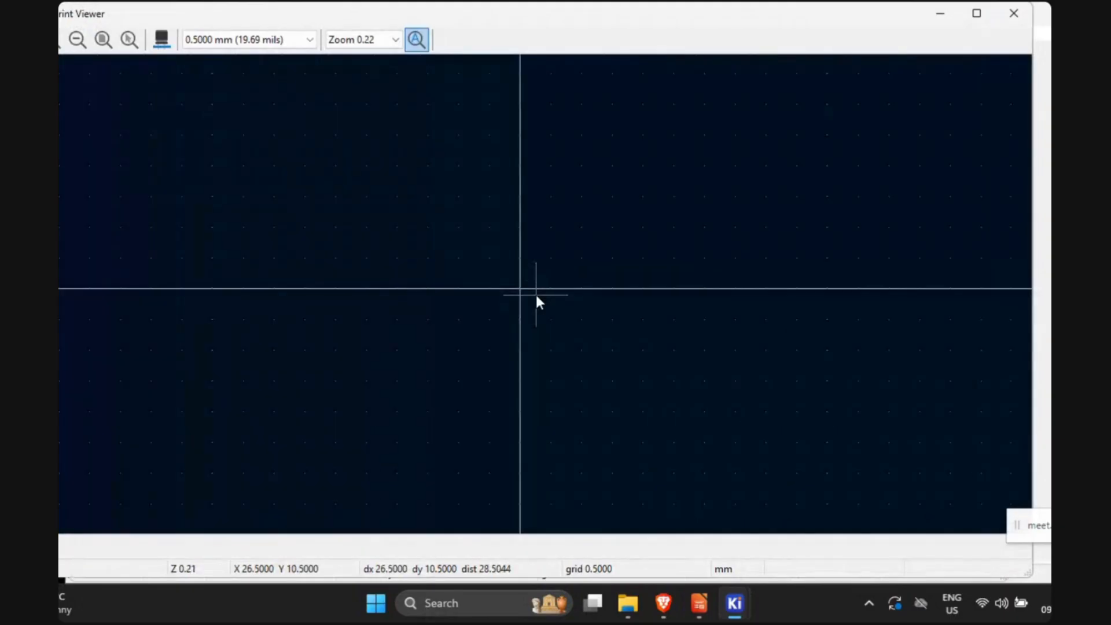
scroll(535, 293, "up", 3)
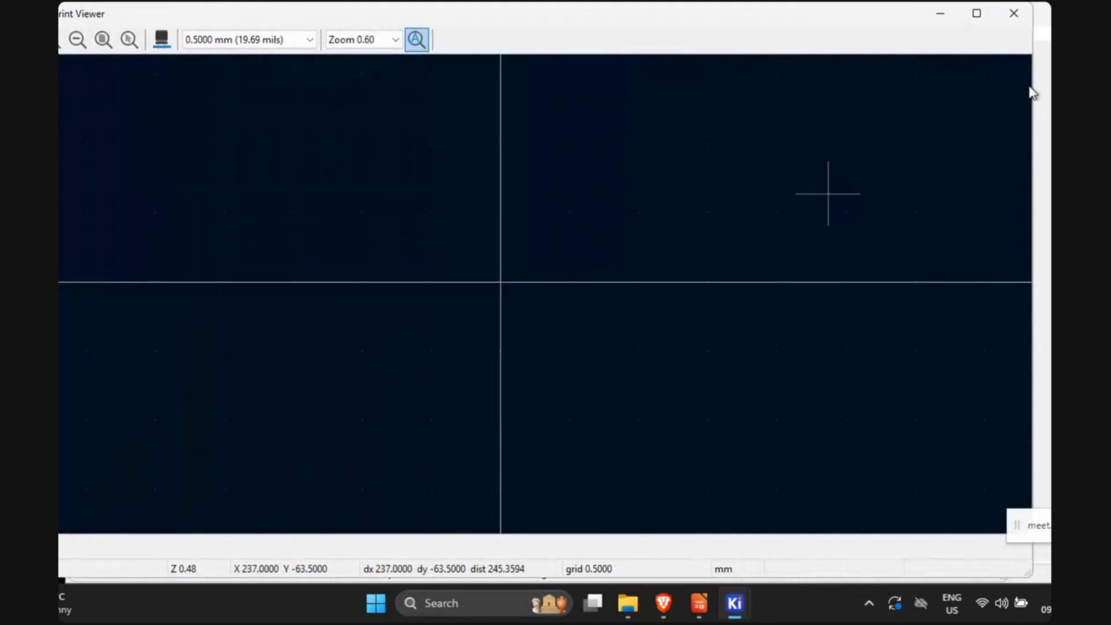
left_click(1013, 15)
Step: Preview the R_Axial_DIN0207_L6.3mm_D2.5mm_P5.08mm_Vertical footprint, inspect its layout and close the viewer
left_click(859, 265)
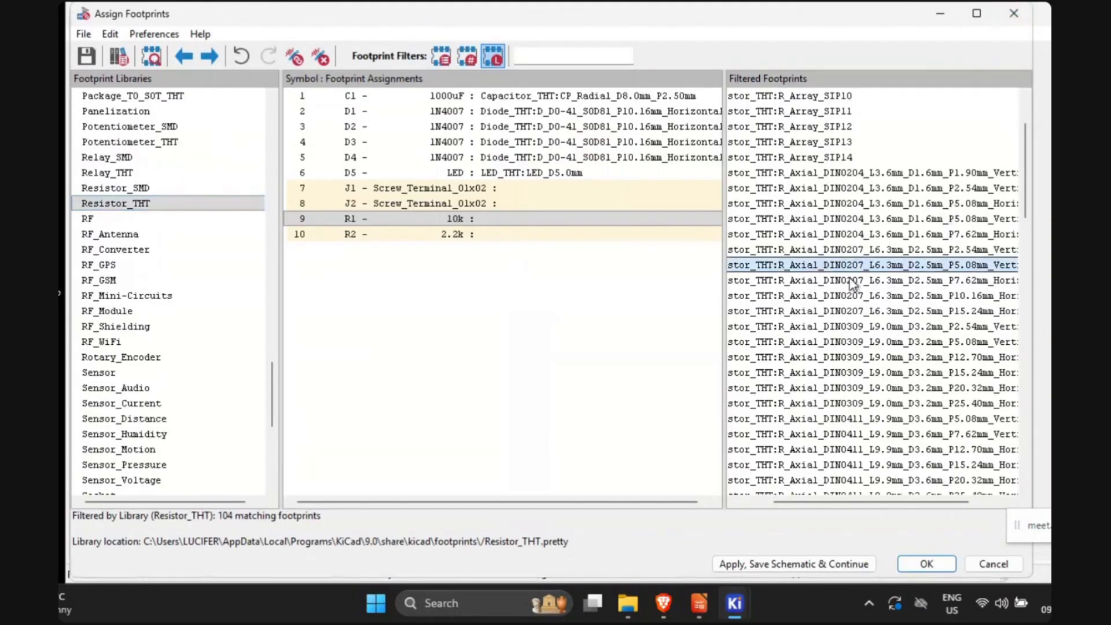
left_click(154, 62)
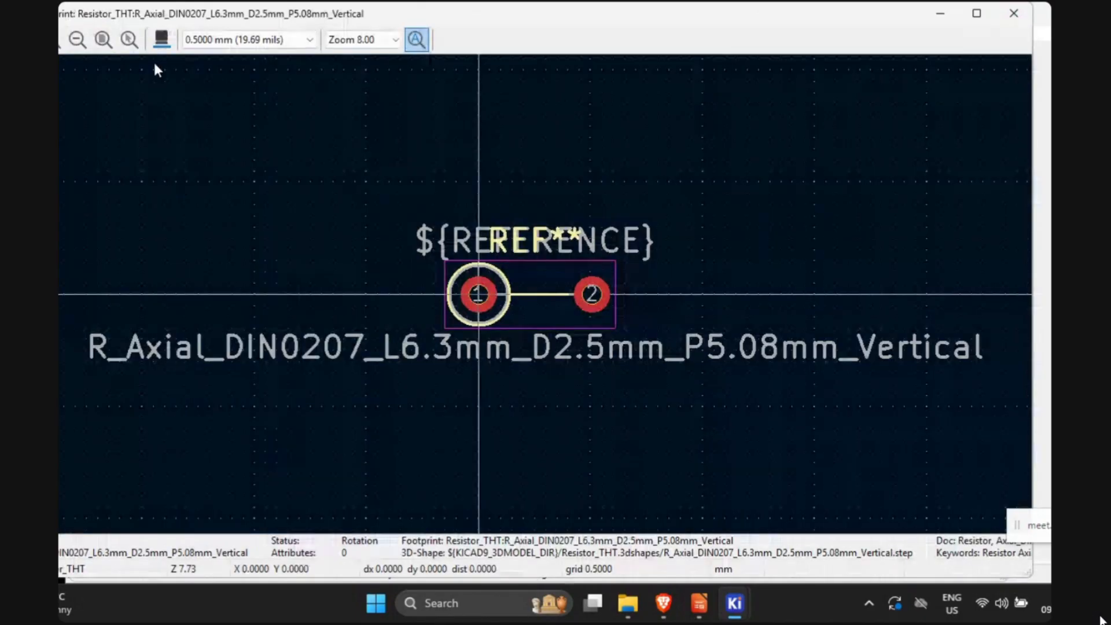
scroll(536, 294, "down", 2)
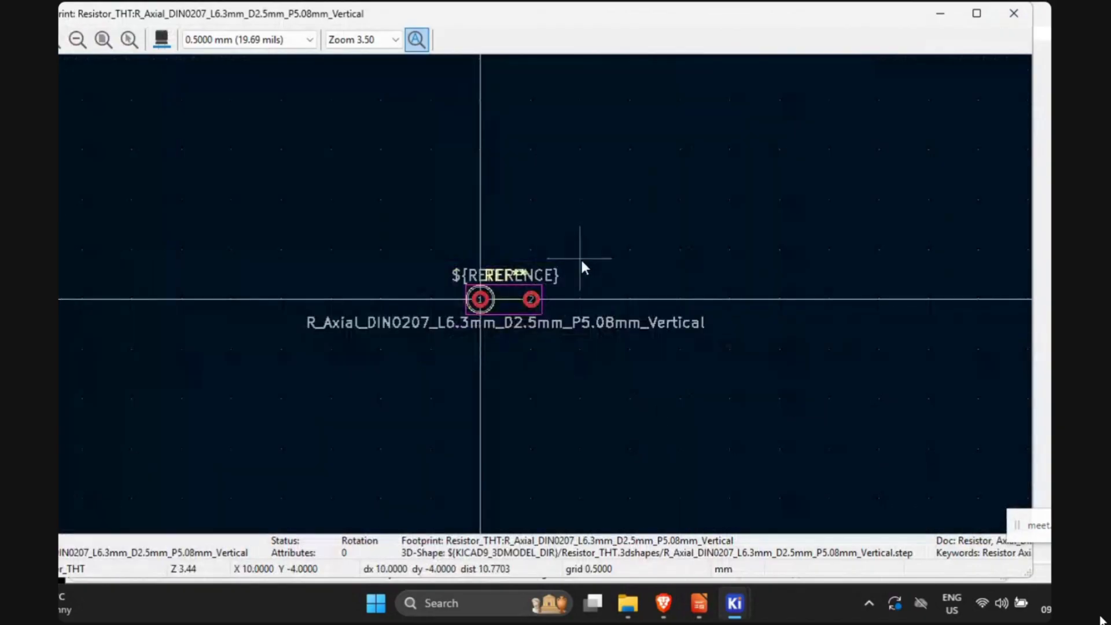
scroll(697, 175, "up", 1)
left_click(1007, 16)
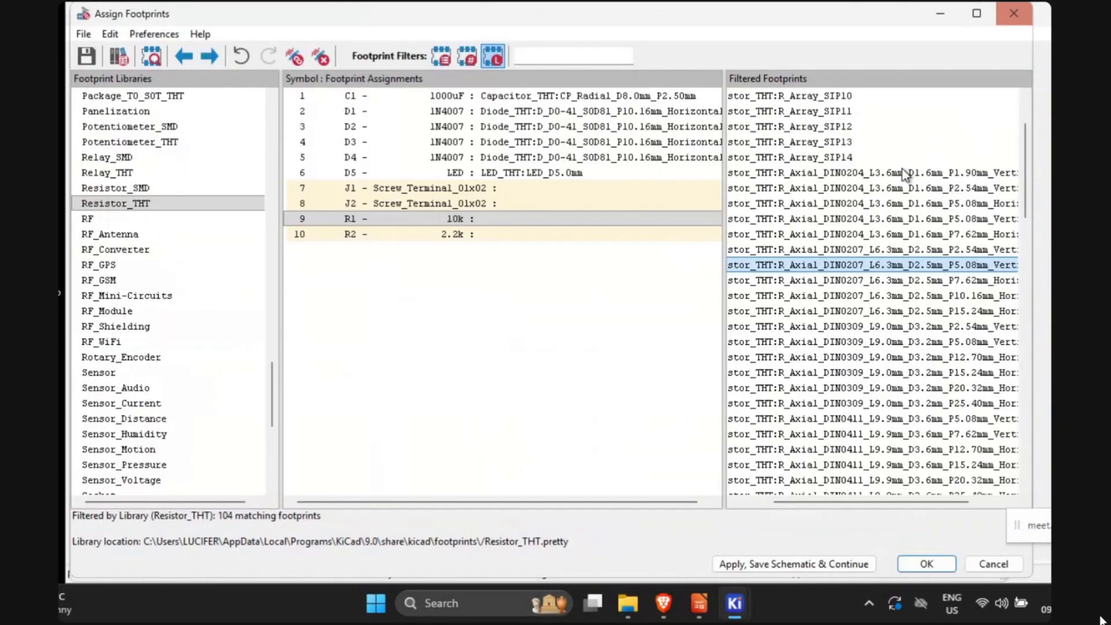
Step: Preview the R_Axial_DIN0207_L6.3mm_D2.5mm_P7.62mm_Horizontal footprint and close the viewer
key("Down")
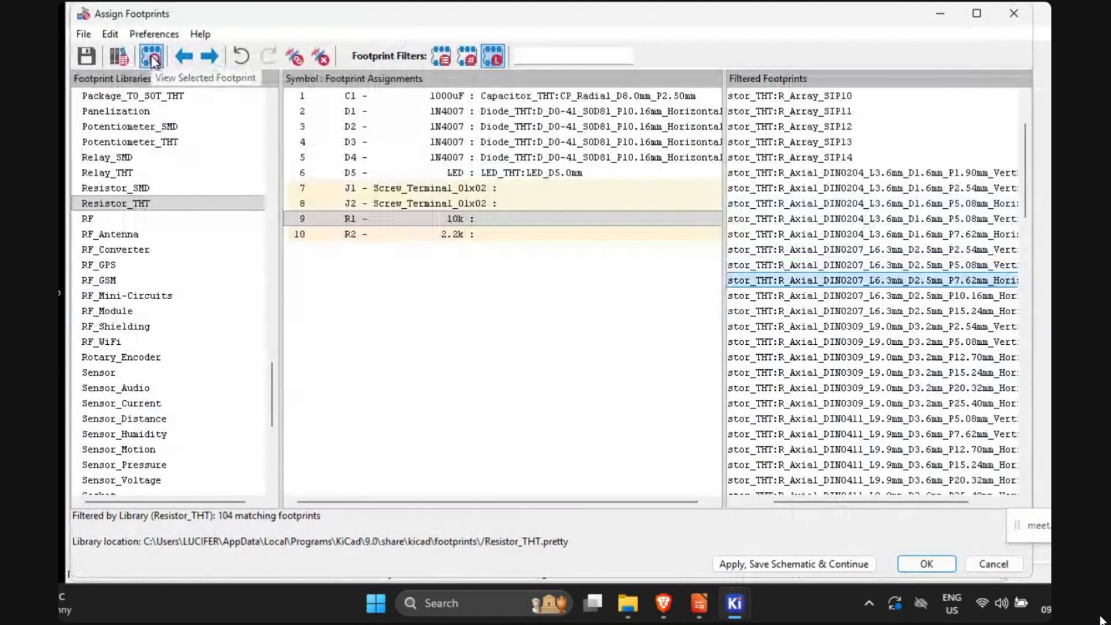
left_click(151, 57)
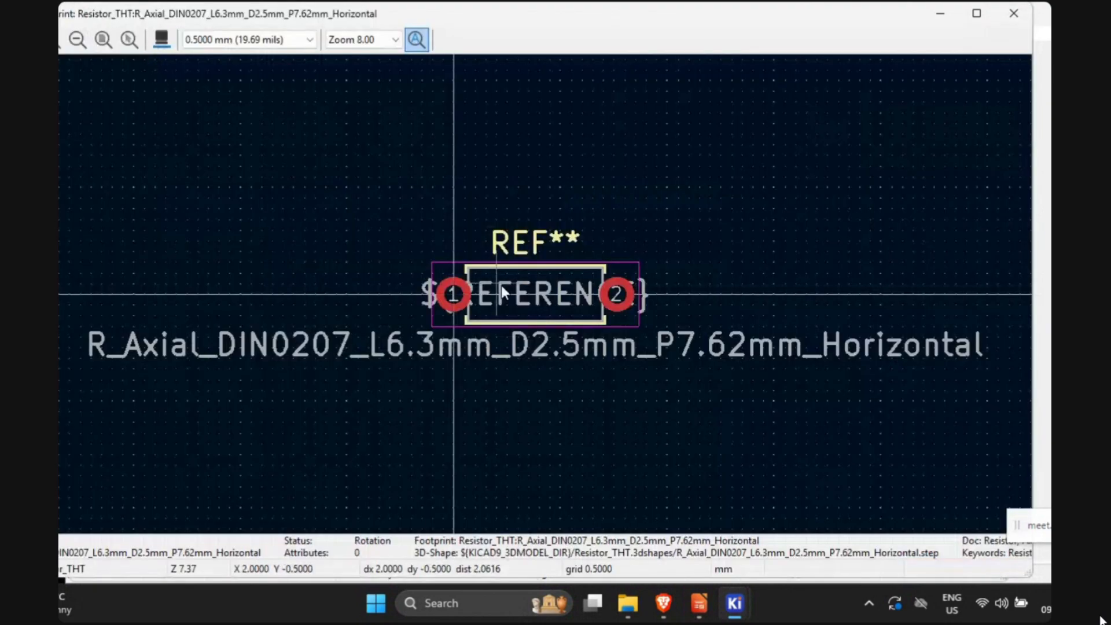
left_click(1023, 12)
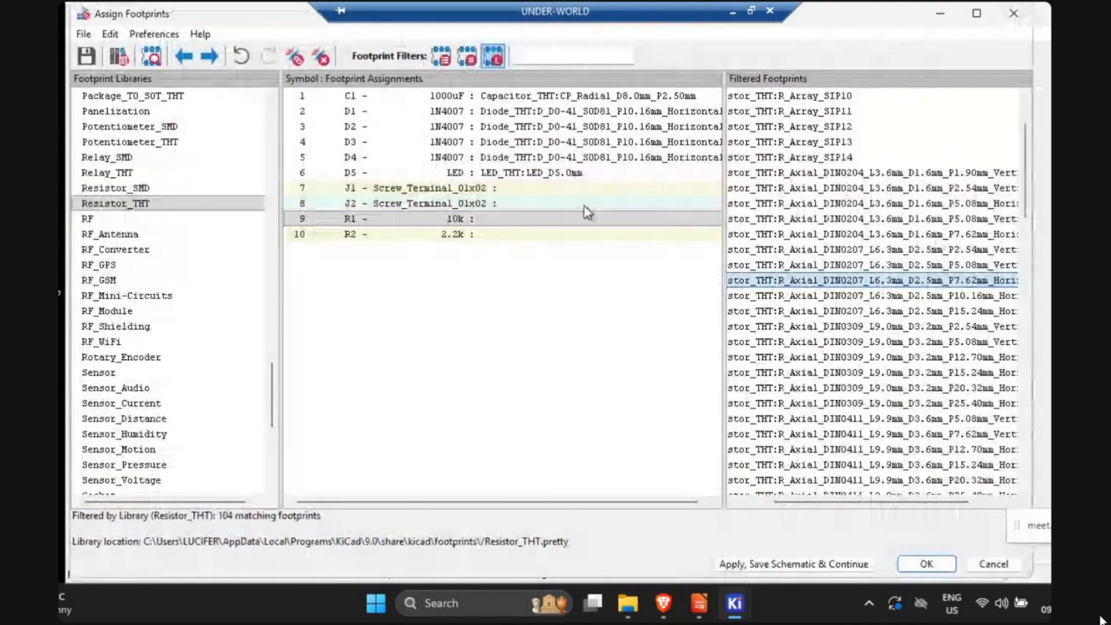
Step: Assign the R_Axial_DIN0207_L6.3mm_D2.5mm_P7.62mm_Horizontal footprint to both resistors R1 and R2
left_click(527, 220)
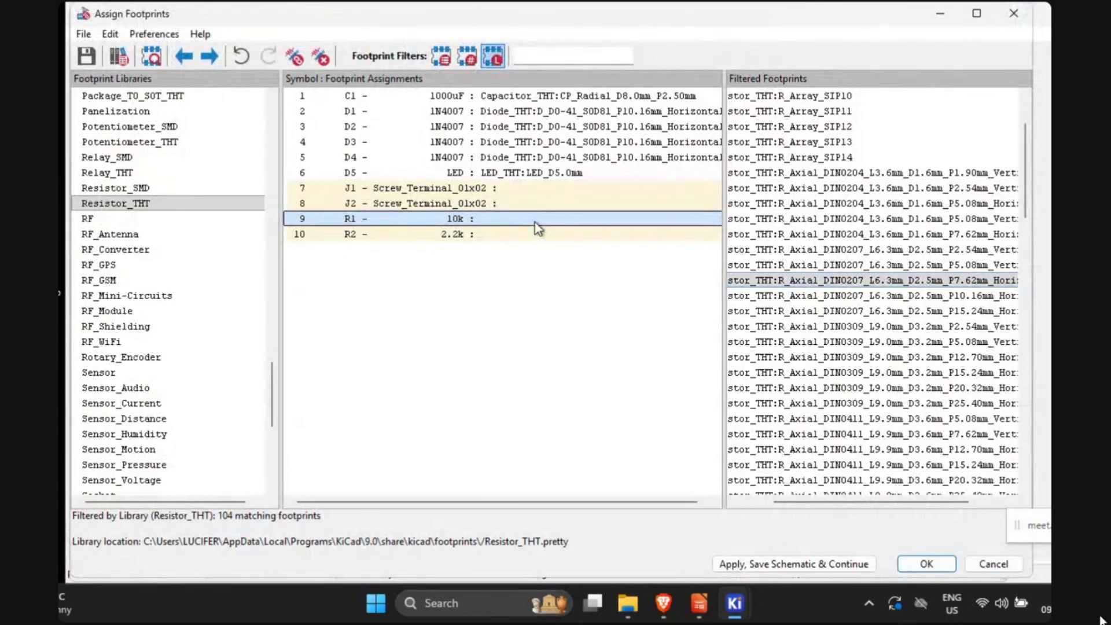
key("shift+Down")
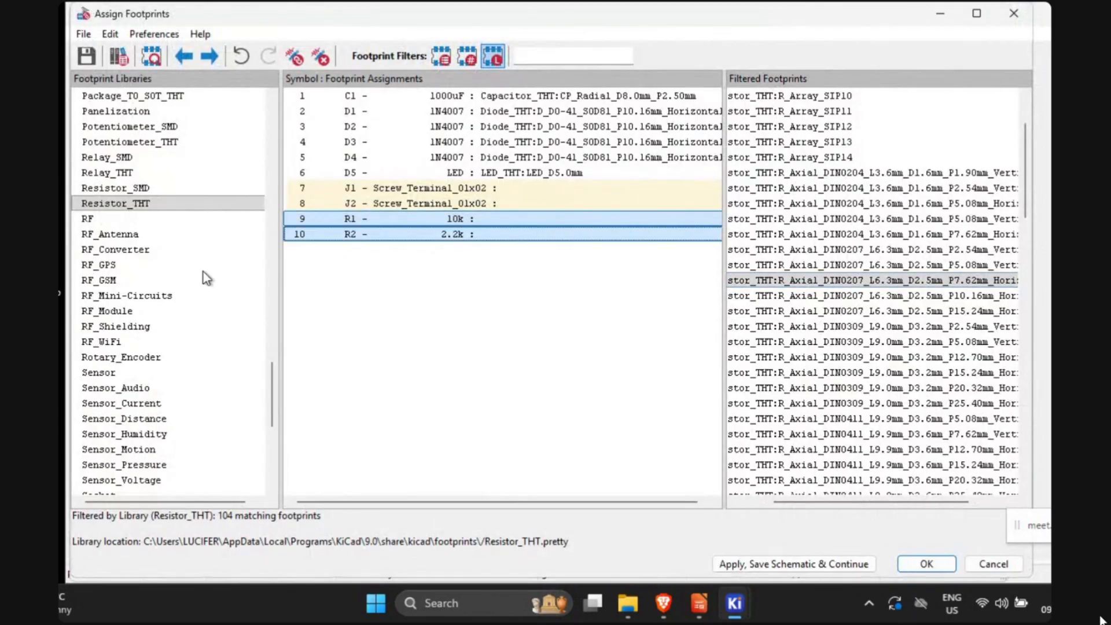
left_click(896, 282)
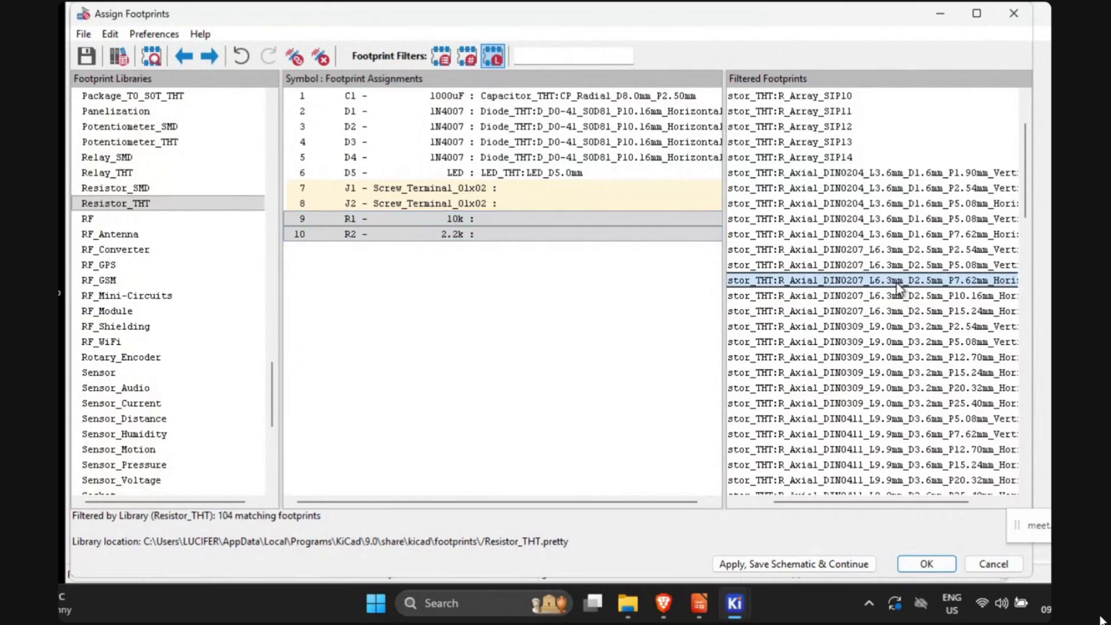
double_click(896, 281)
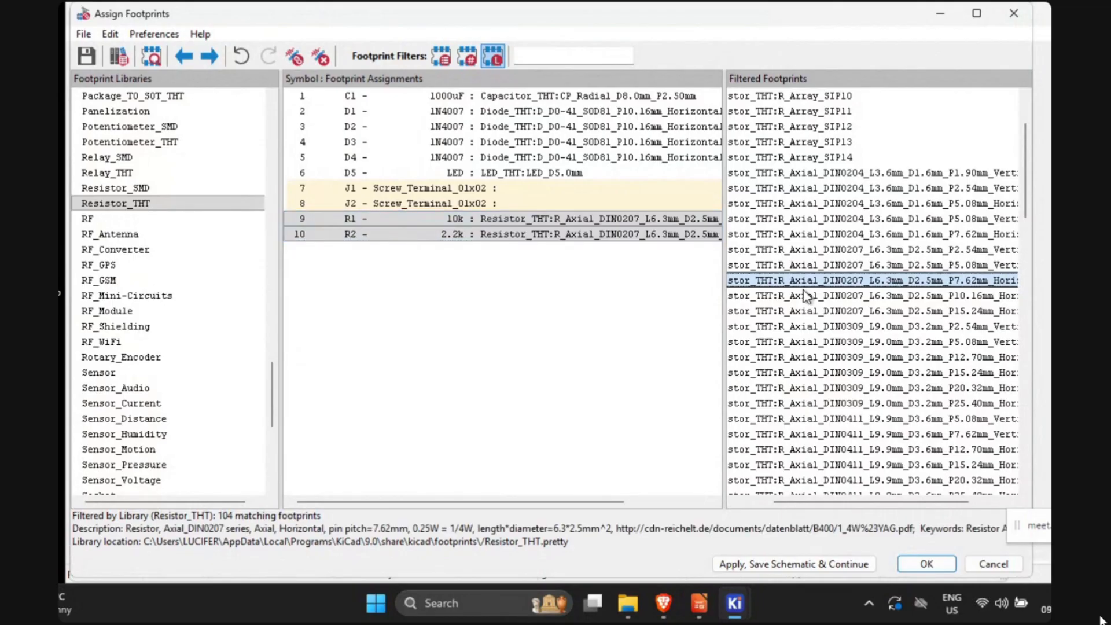
left_click(592, 305)
Step: Select screw terminal J1 and preview TerminalBlock_MaiXu_MX126-5.0-05P_1x05_P5.00mm from the TerminalBlock library
left_click(511, 187)
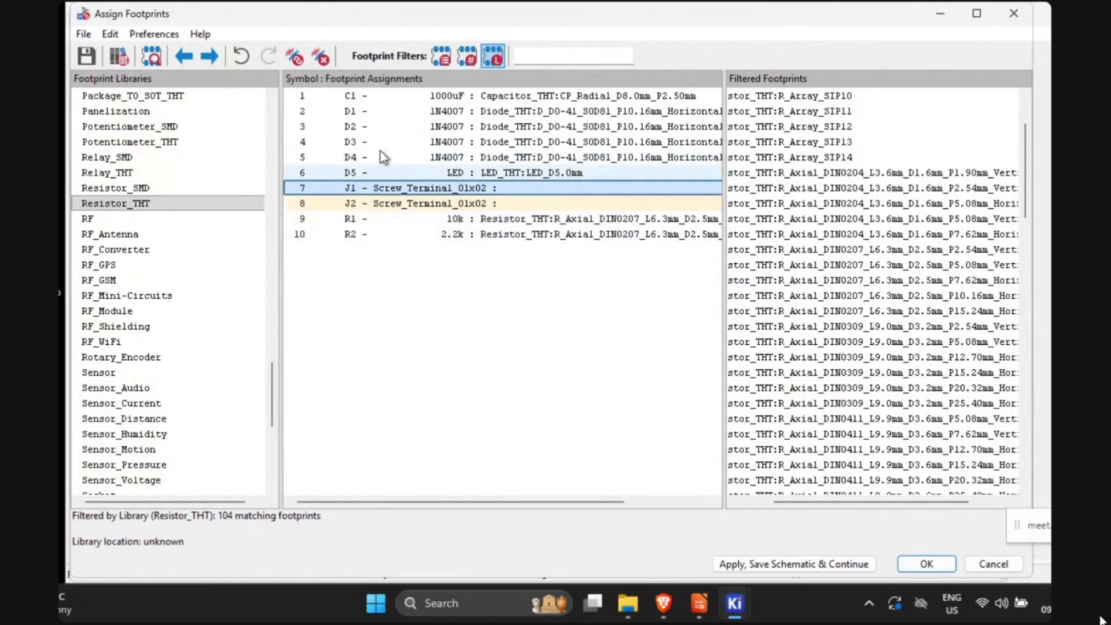
scroll(133, 383, "down", 1)
scroll(133, 388, "down", 3)
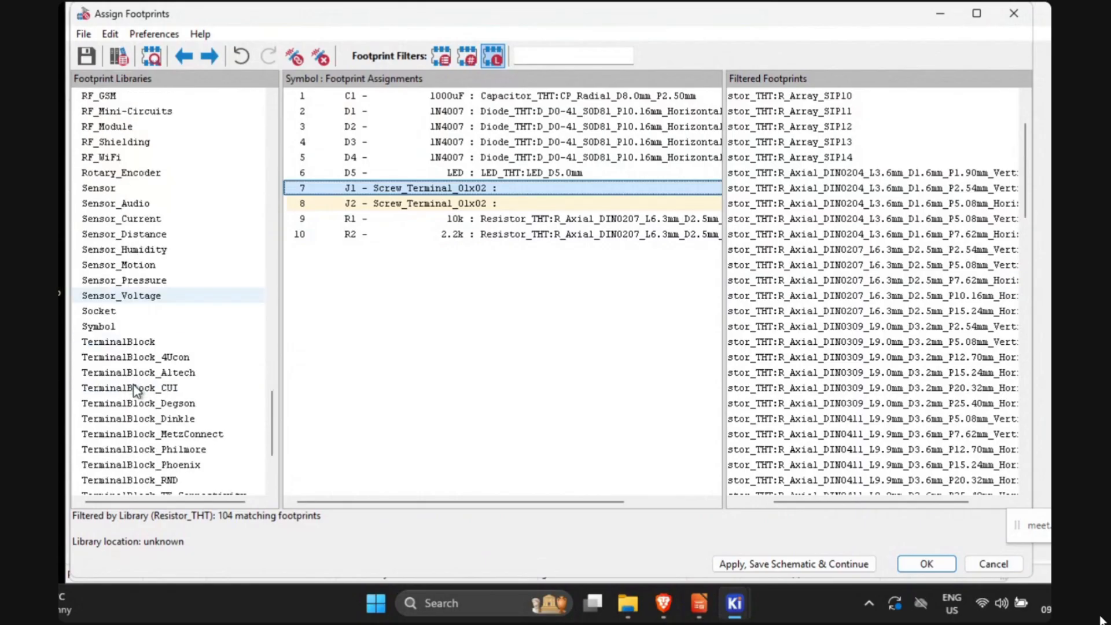
left_click(160, 341)
left_click(868, 142)
left_click(151, 55)
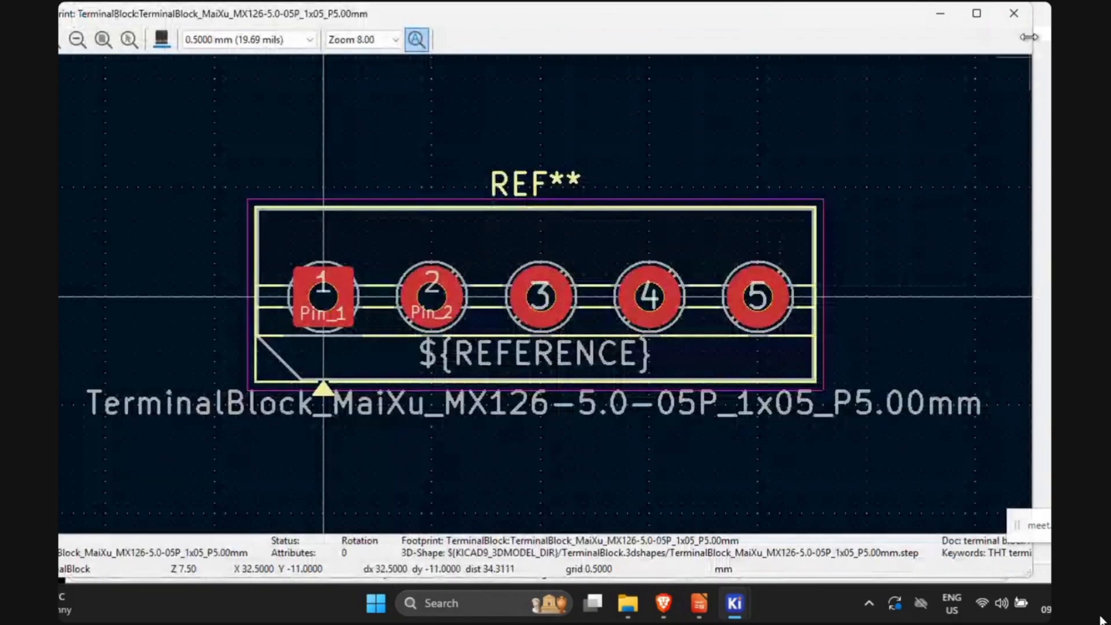
Step: Close the five-pin footprint preview, preview TerminalBlock_MaiXu_MX126-5.0-02P_1x02_P5.00mm and close its viewer
left_click(1013, 13)
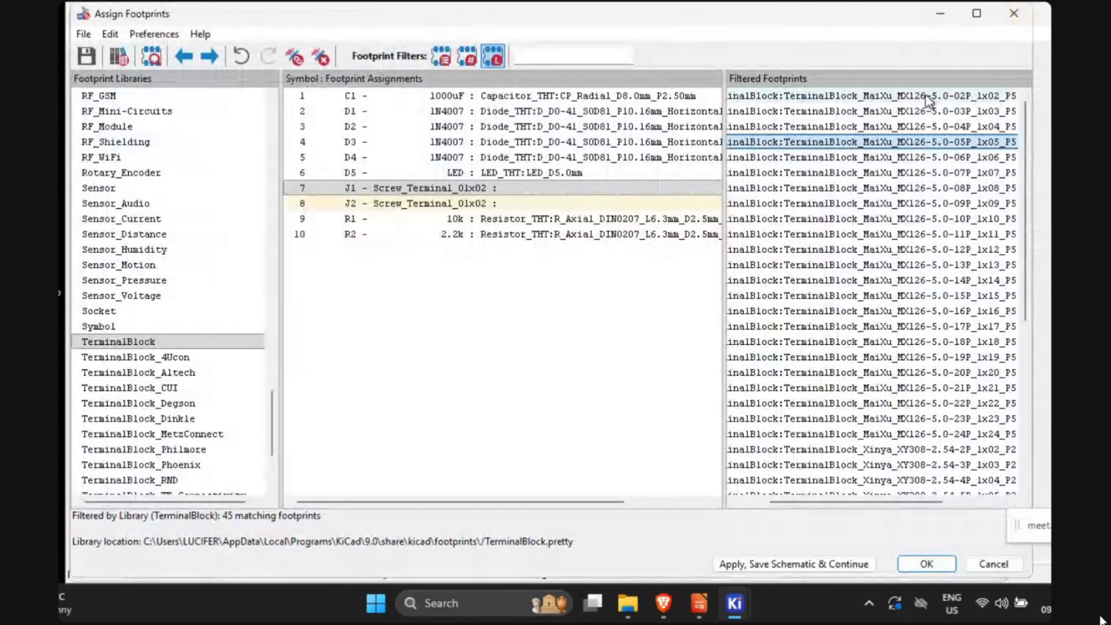
mouse_move(902, 501)
left_mouse_down()
mouse_move(927, 500)
mouse_move(903, 501)
left_mouse_up()
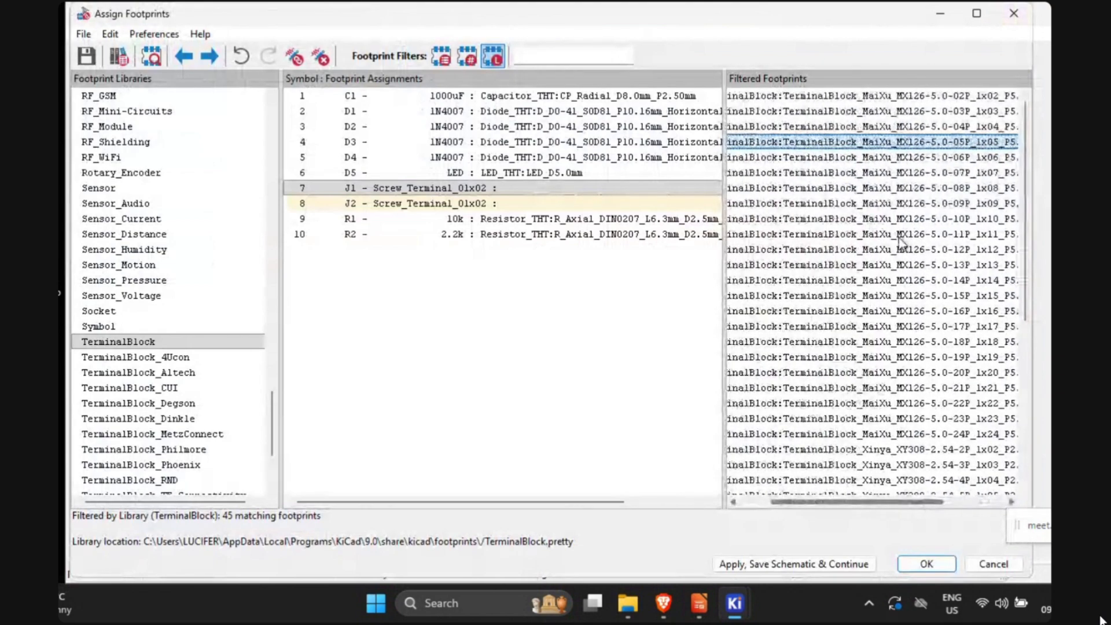
left_click(909, 173)
left_click(978, 96)
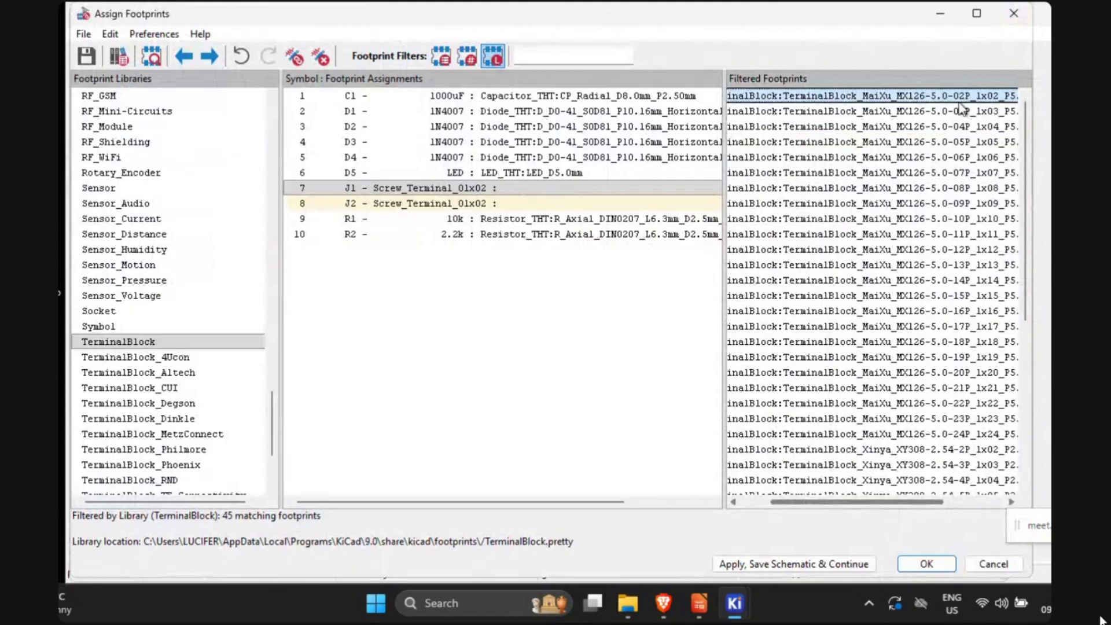
left_click(146, 58)
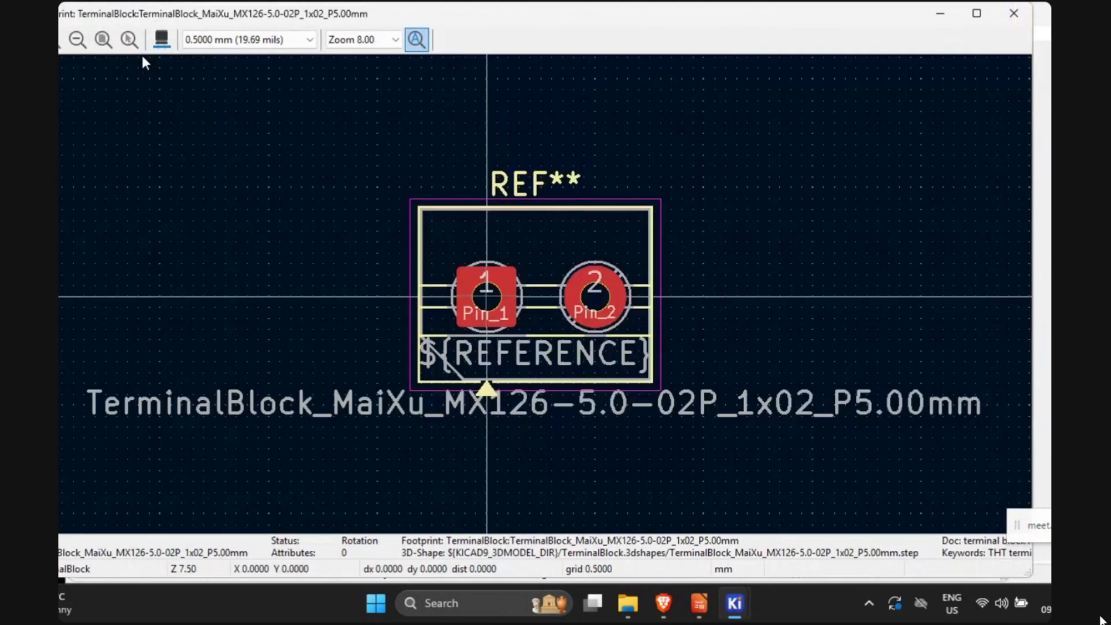
left_click(1015, 19)
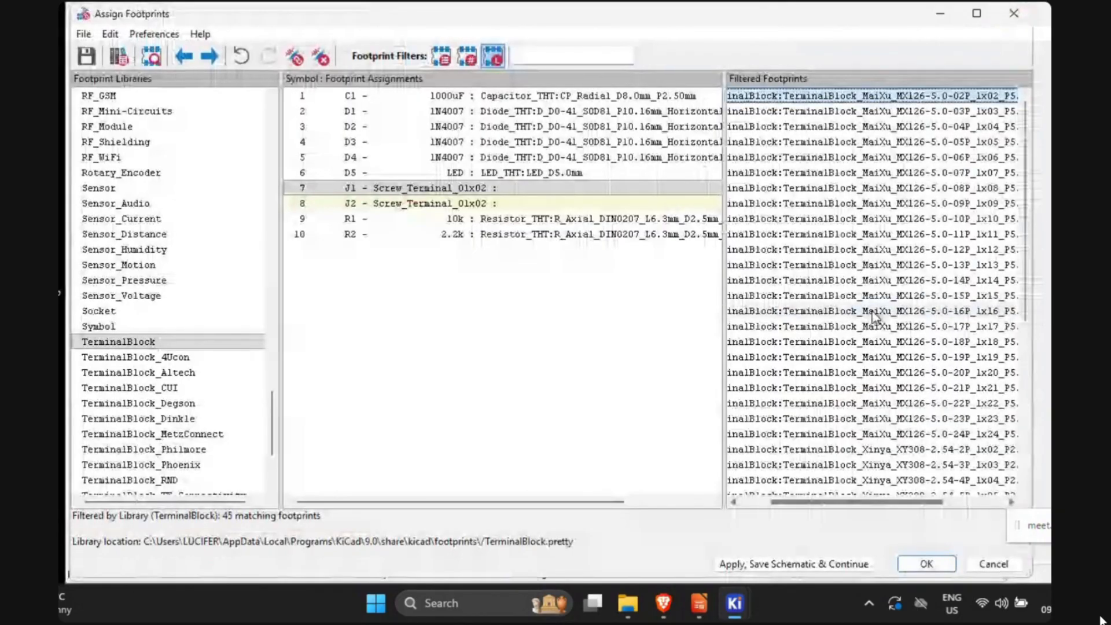
Step: Preview the TerminalBlock_Xinya_XY308-2.54-2P_1x02_P2.54mm_Horizontal footprint and close the viewer
scroll(873, 405, "down", 3)
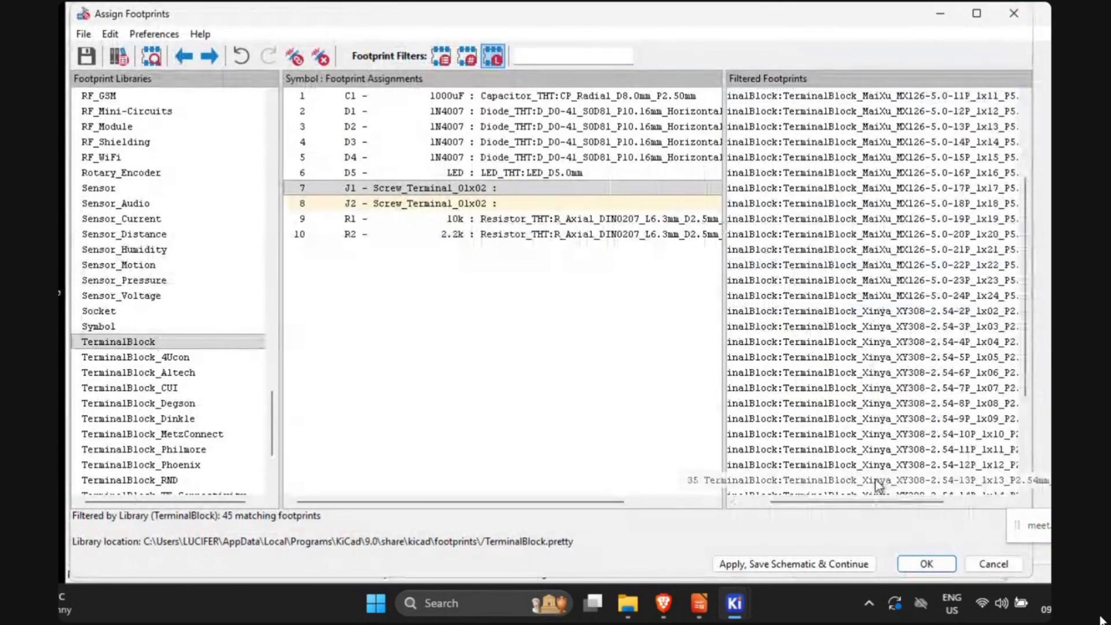
left_click_drag(868, 501, 899, 501)
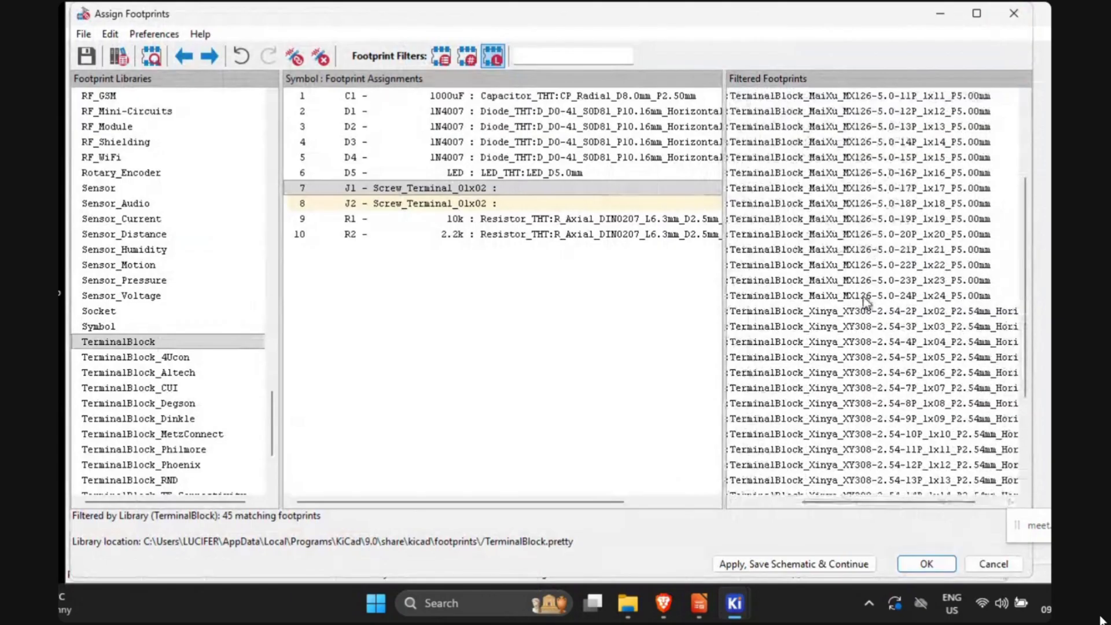
scroll(866, 301, "up", 3)
left_click(944, 98)
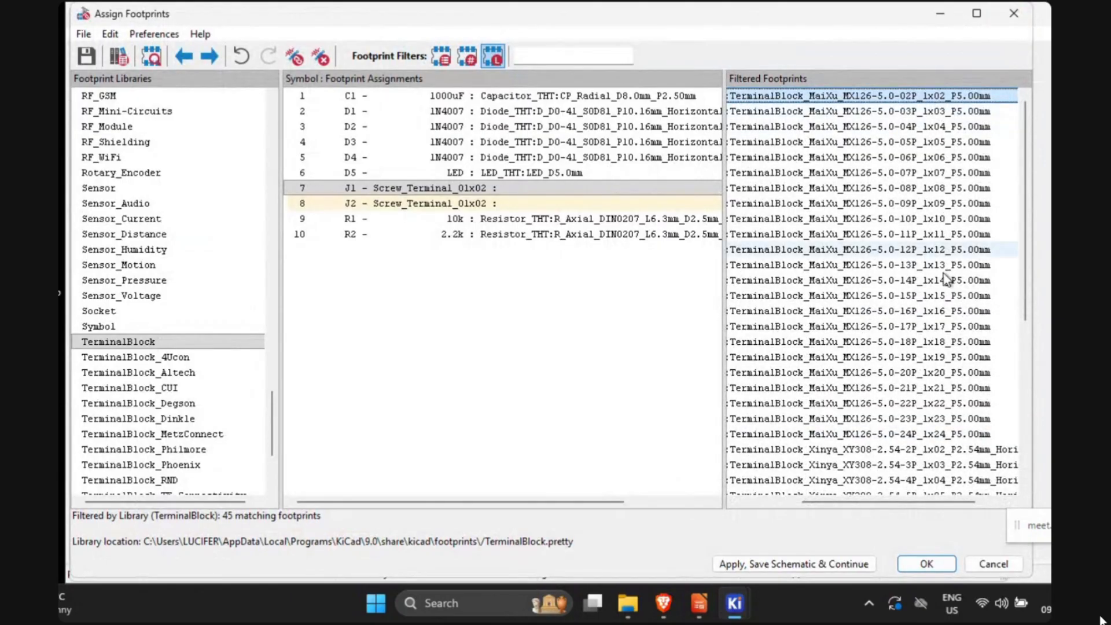
scroll(943, 333, "down", 2)
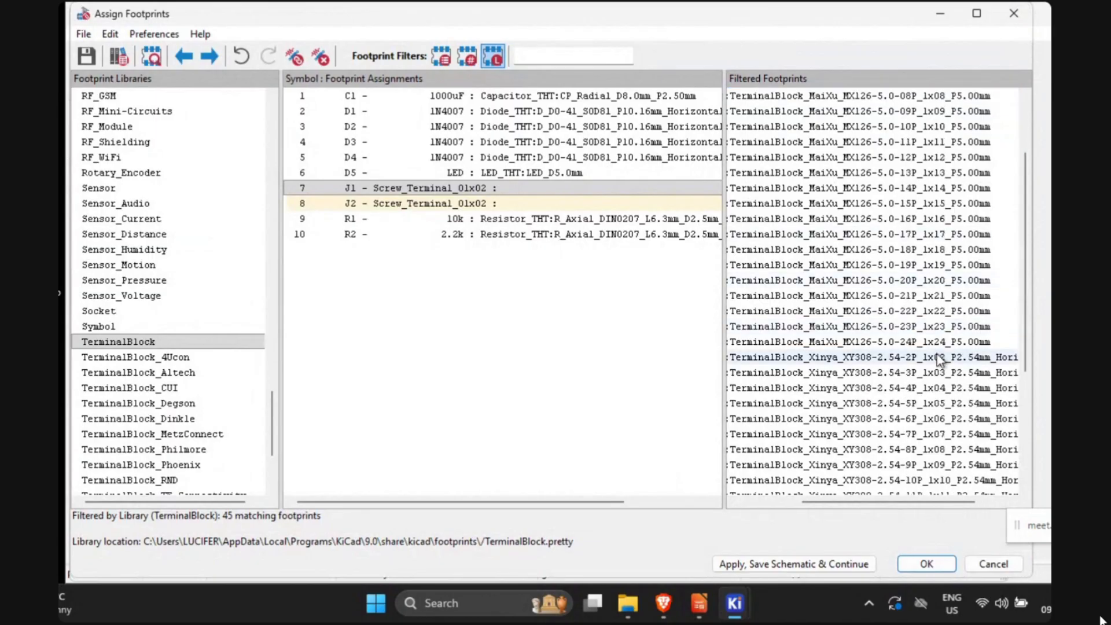
left_click(939, 359)
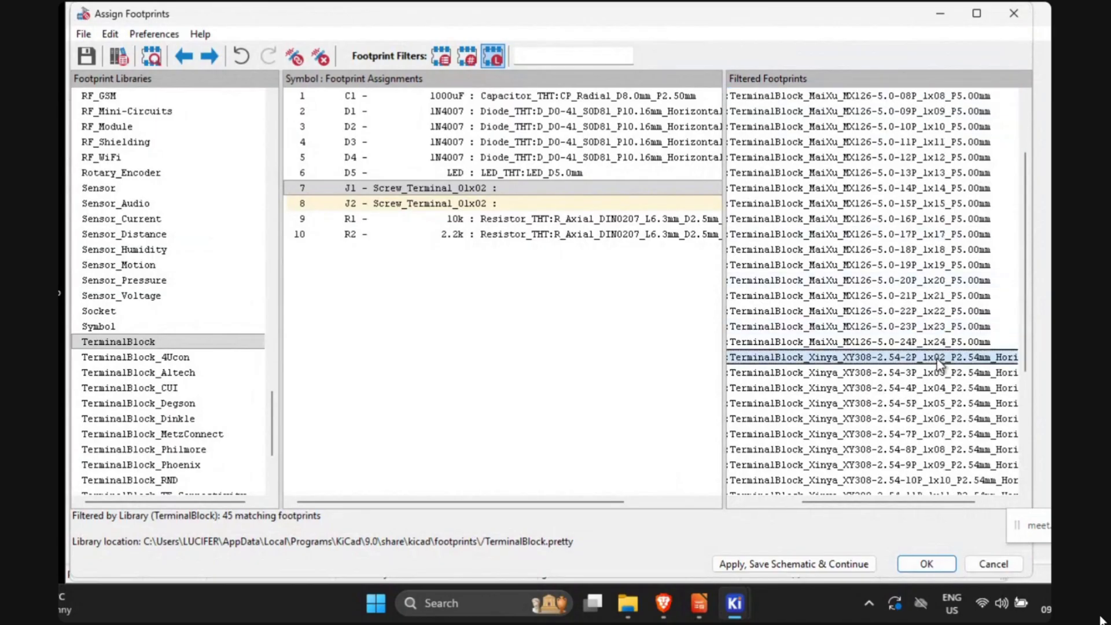
left_click(143, 56)
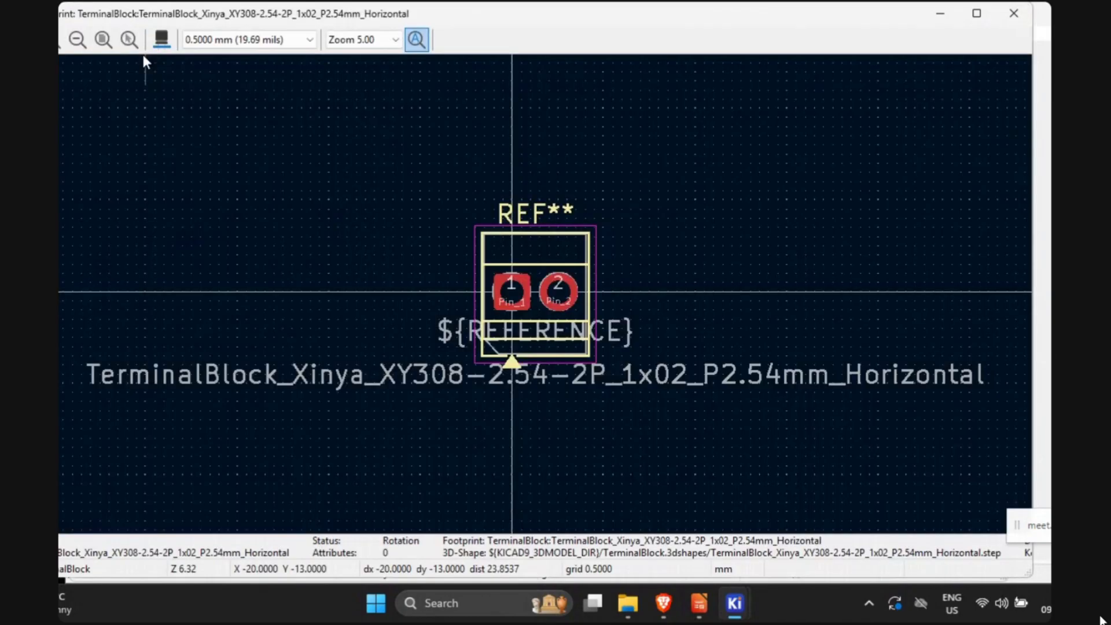
left_click(1022, 18)
Step: Assign the TerminalBlock_MaiXu_MX126-5.0-02P_1x02_P5.00mm footprint to both screw terminals J1 and J2
scroll(979, 210, "down", 4)
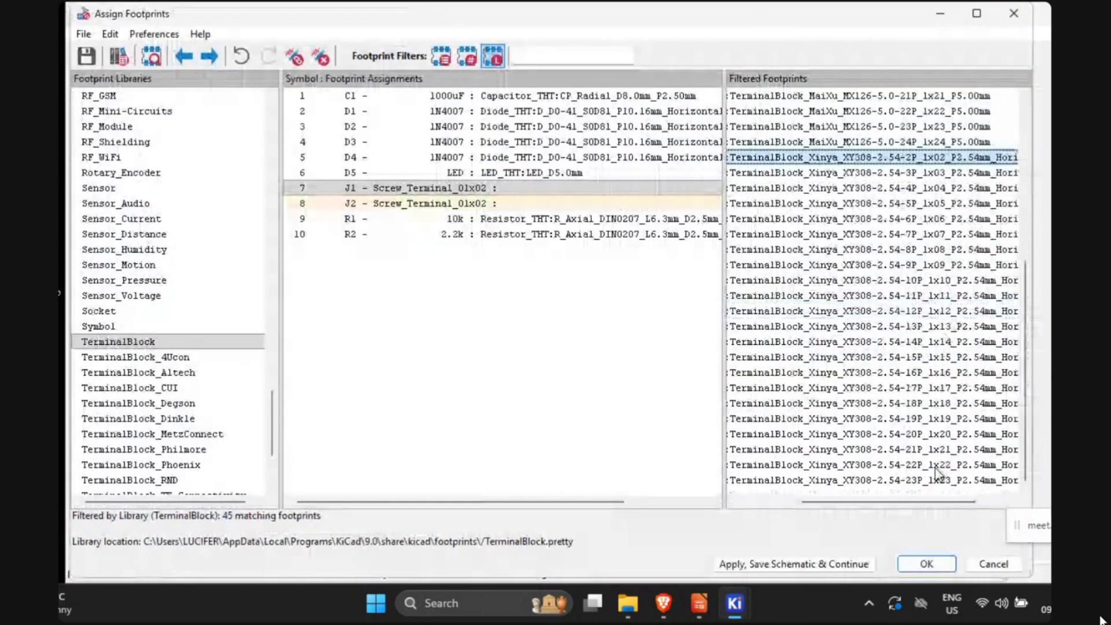
scroll(935, 416, "up", 6)
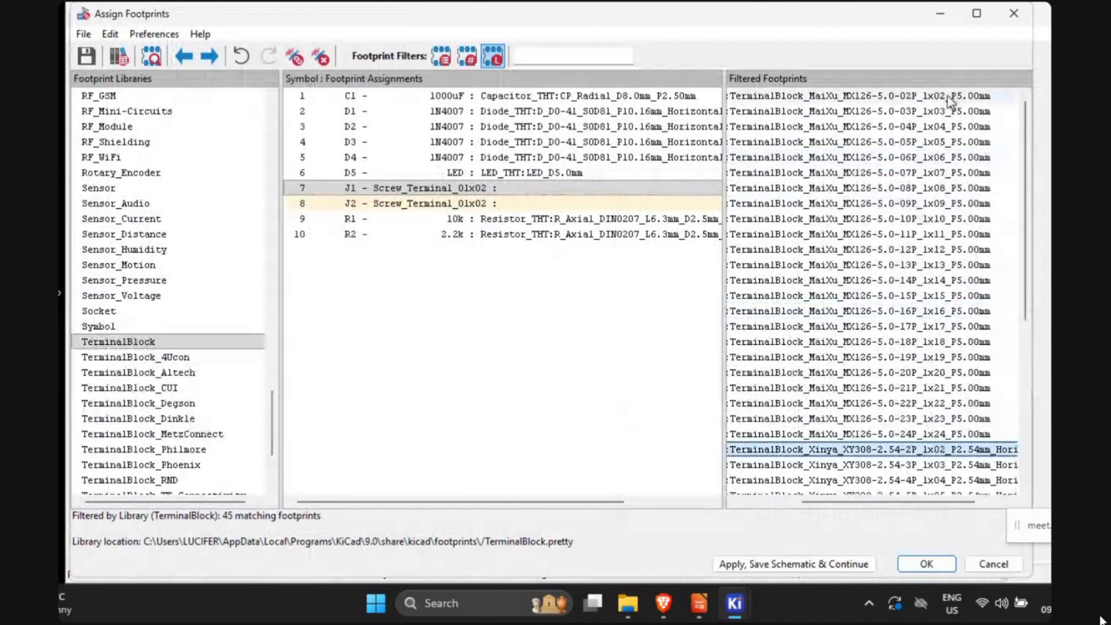
left_click(930, 99)
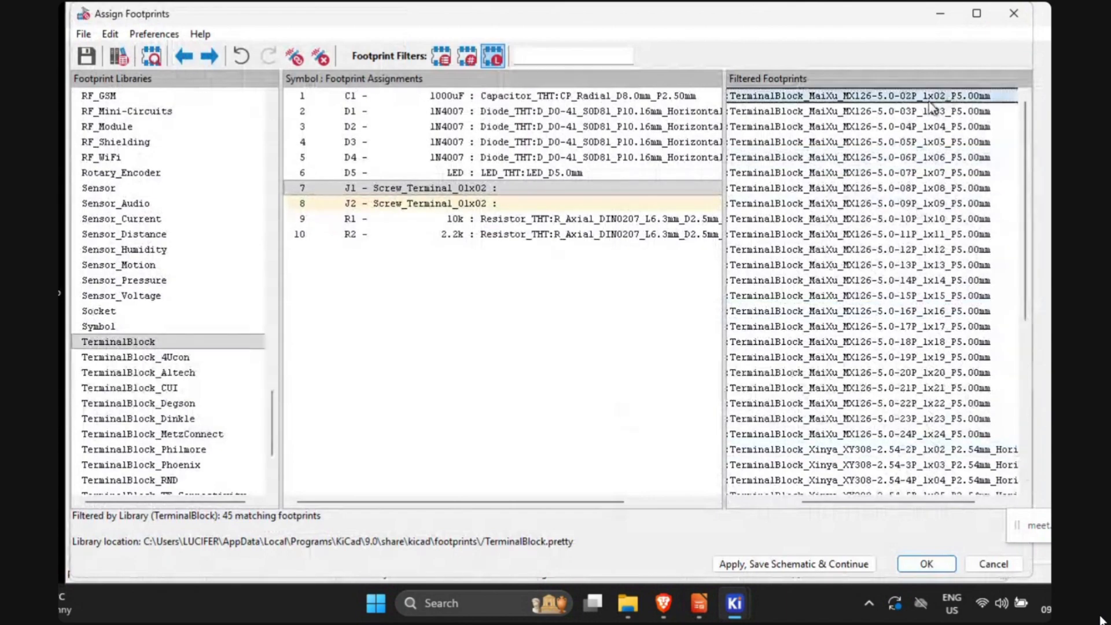
left_click(558, 193)
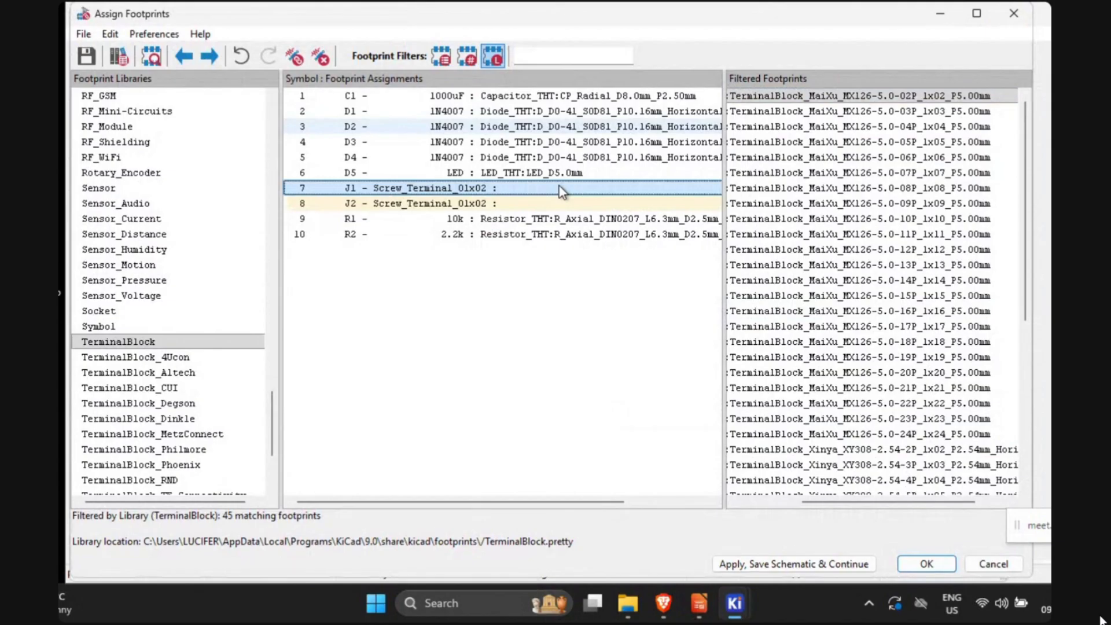
left_click(559, 186)
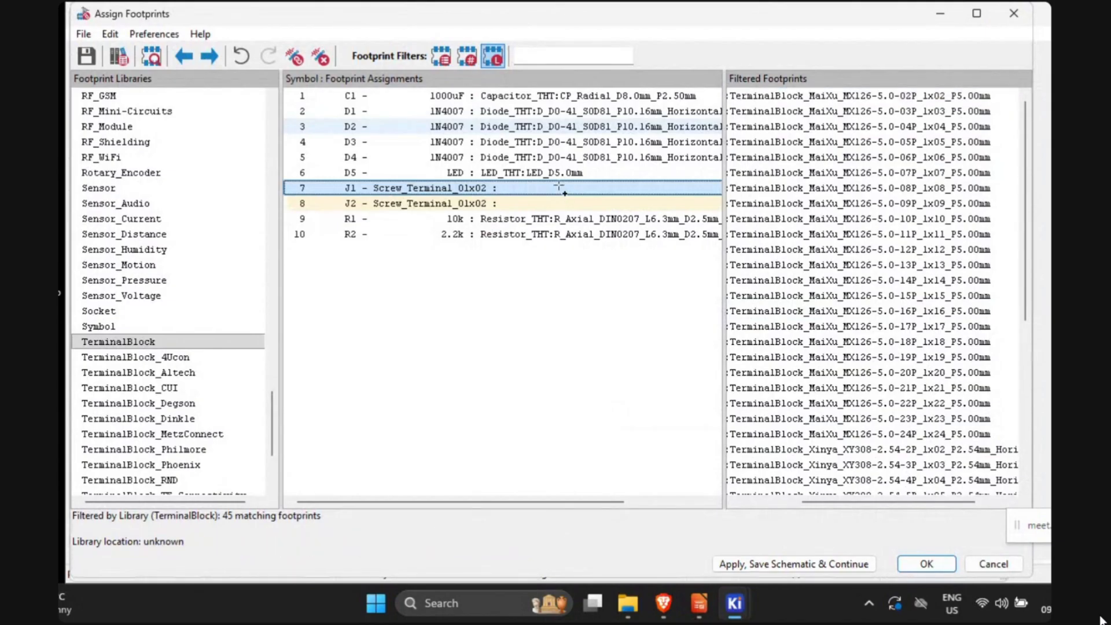
key("shift+Down")
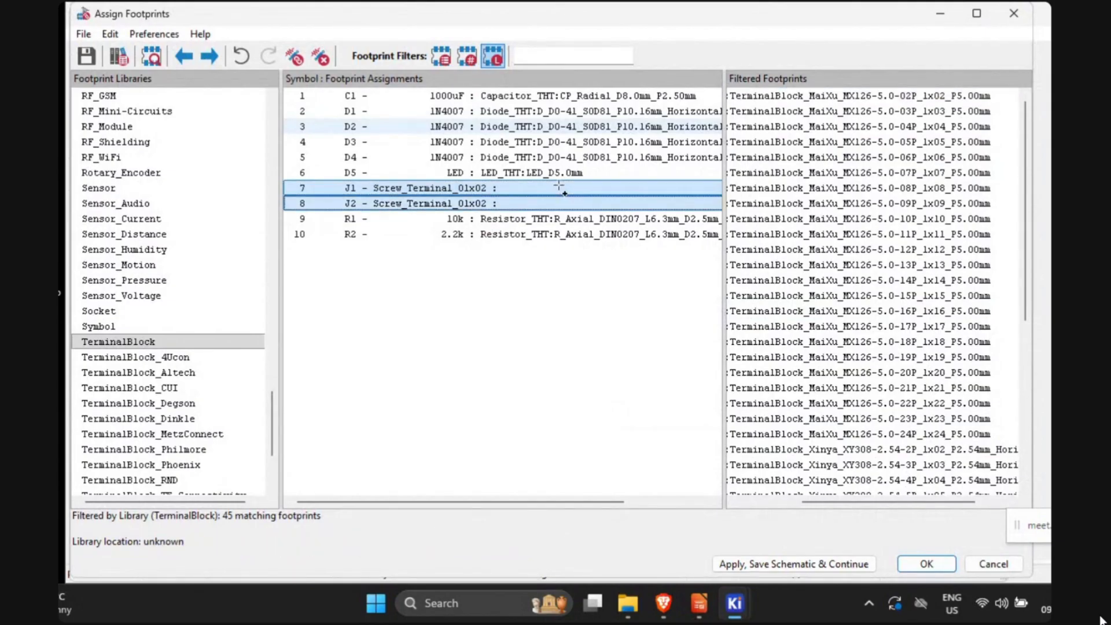
double_click(874, 98)
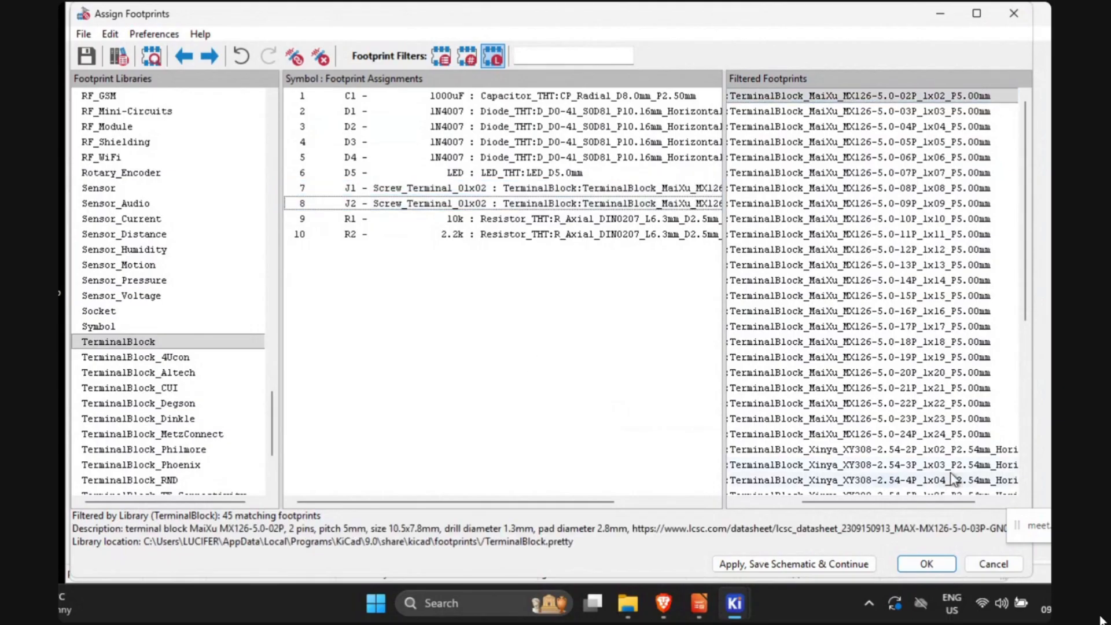
Step: Apply the footprint assignments, save the schematic, and return to the schematic after rechecking the assignment list
left_click(816, 573)
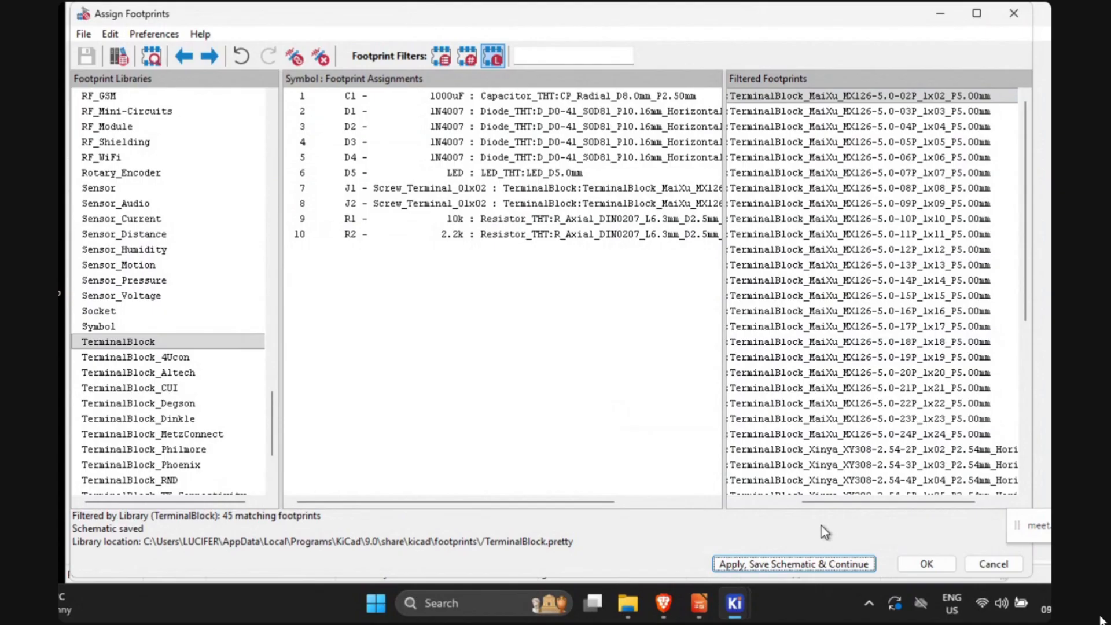
left_click(1016, 22)
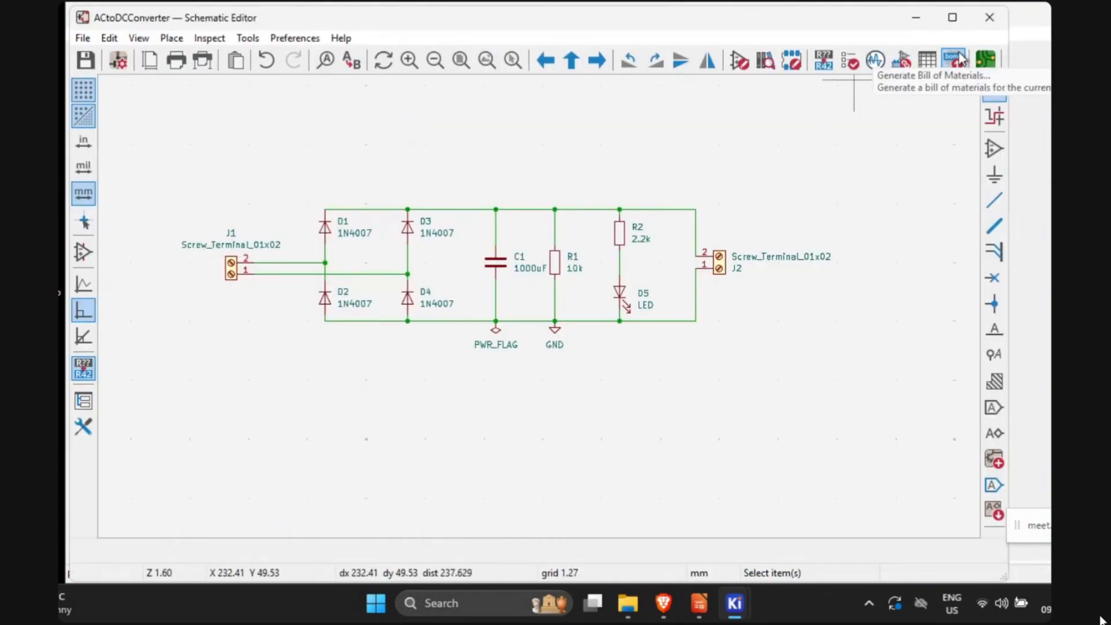
left_click(901, 60)
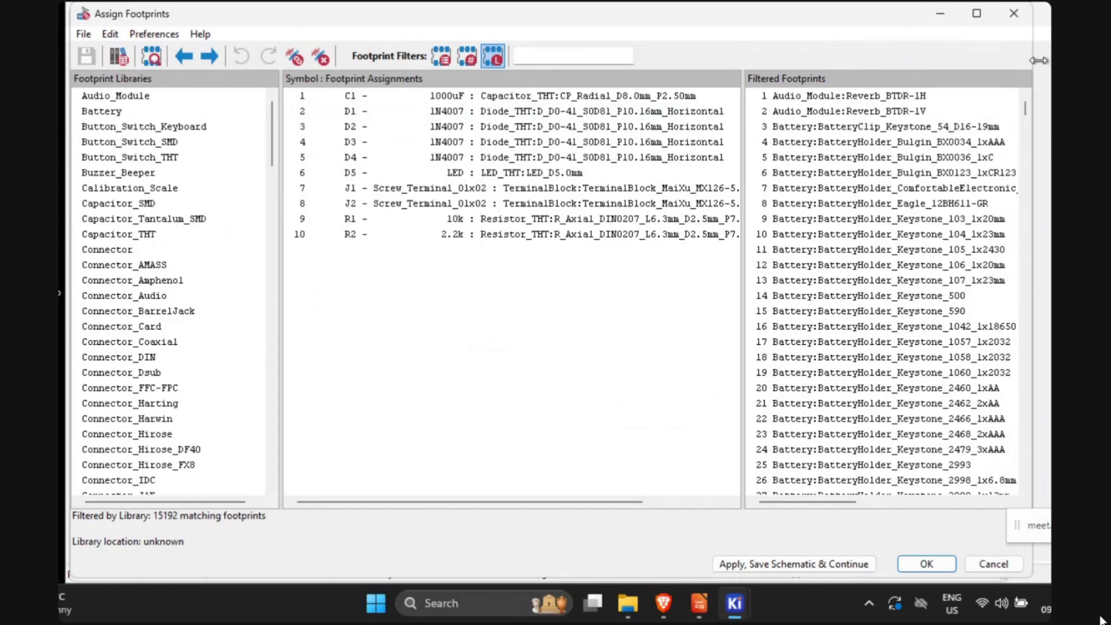
left_click(1017, 26)
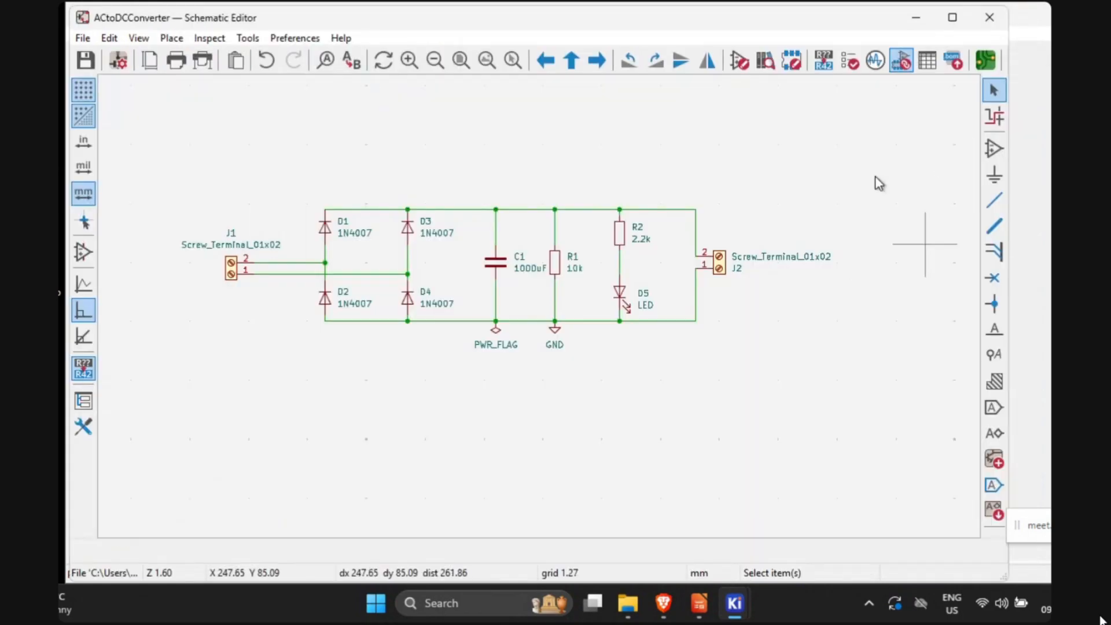
Step: Open the board in the PCB Editor and switch back to the Schematic Editor
left_click(980, 62)
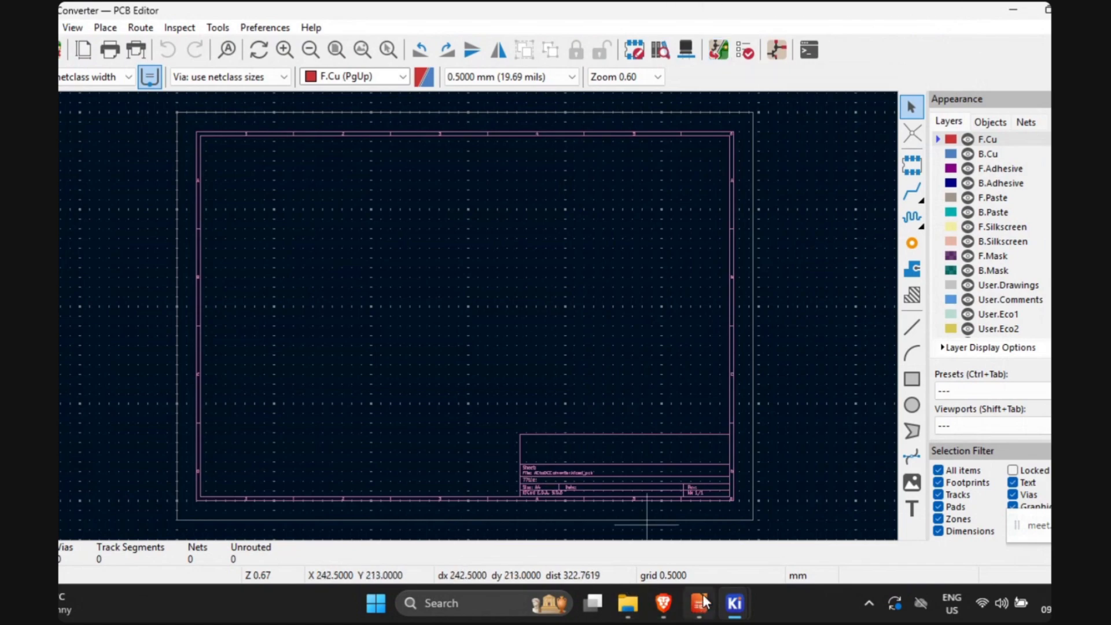
mouse_move(701, 614)
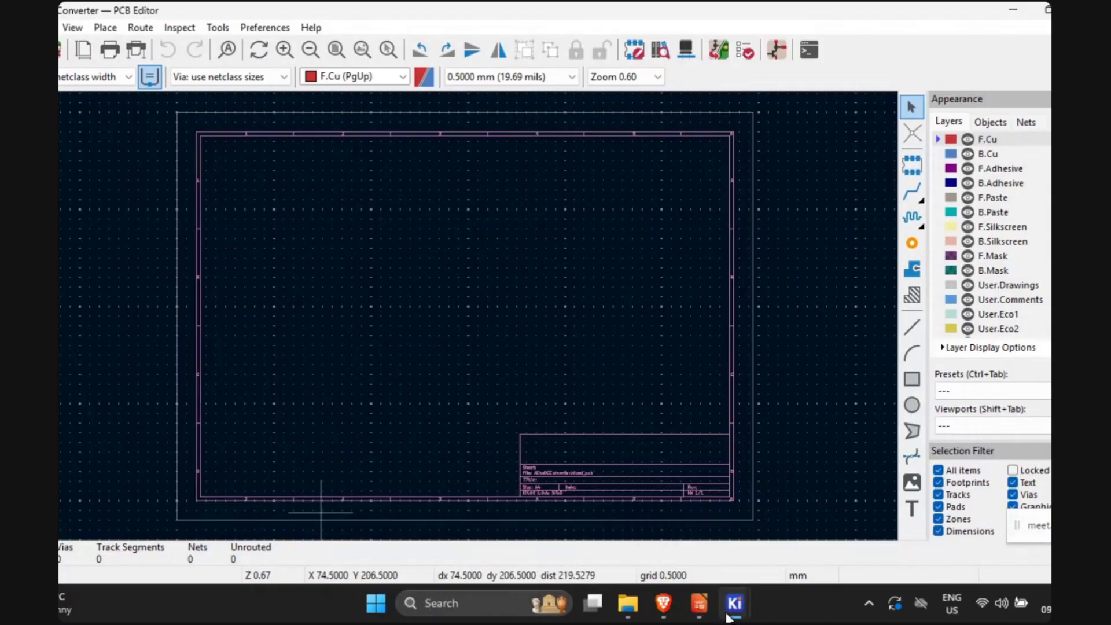
left_click(749, 517)
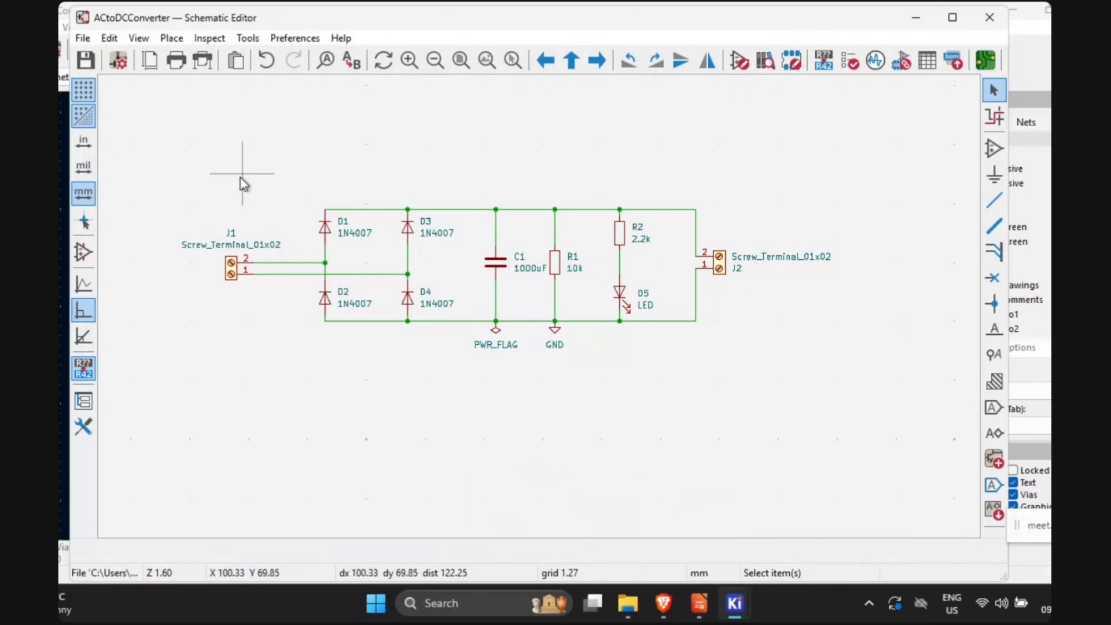
Step: Reopen the footprint assignments and examine the radial through-hole capacitor footprints available for C1
left_click(901, 62)
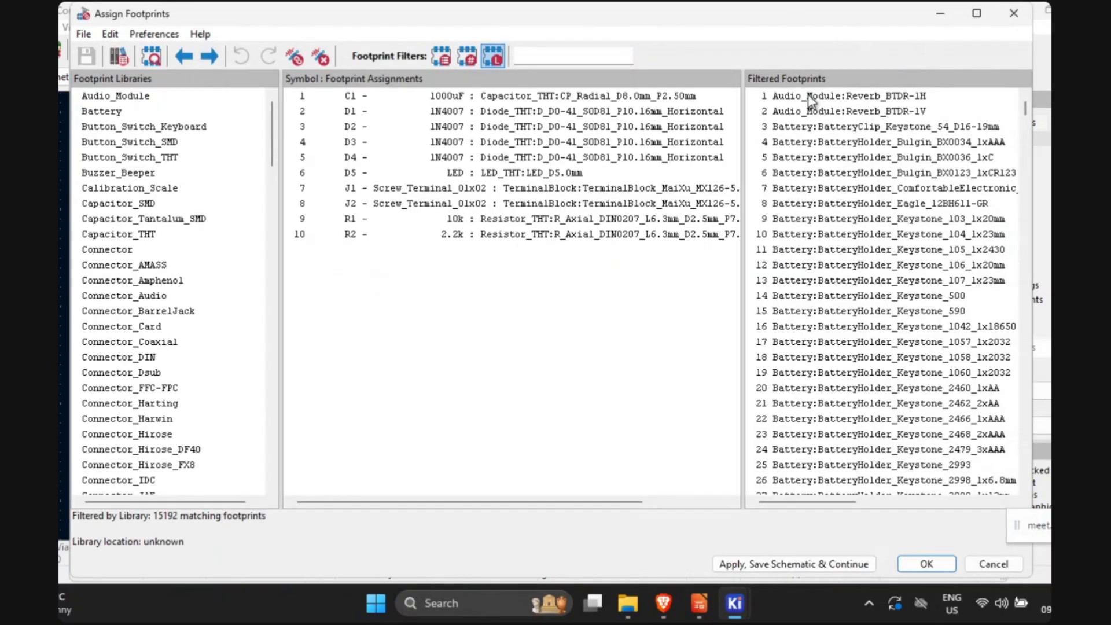
left_click(565, 97)
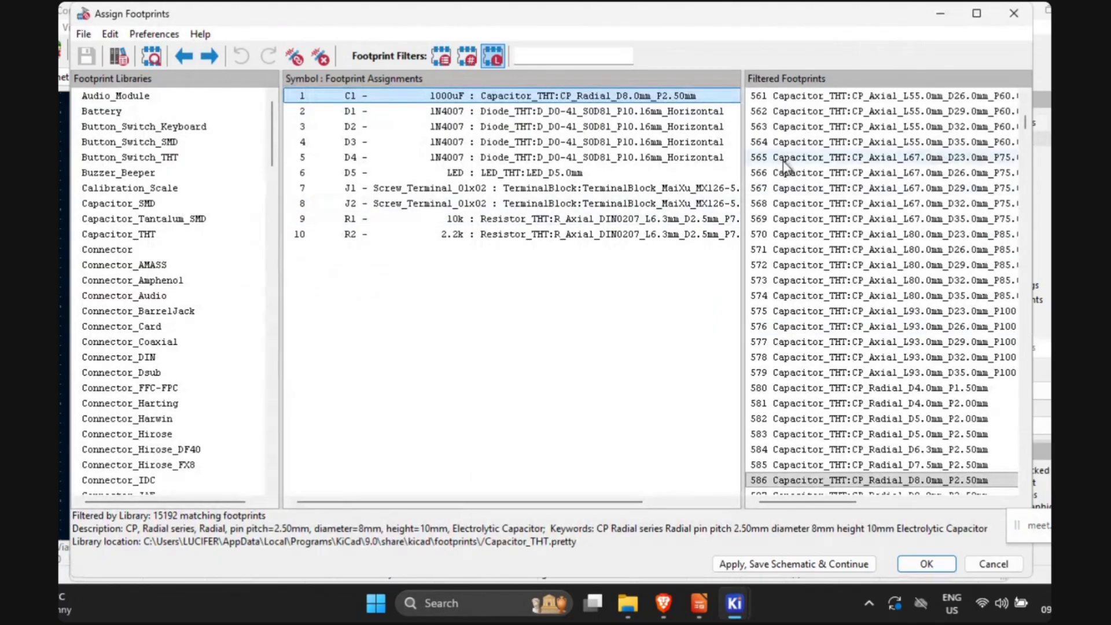
scroll(847, 202, "down", 1)
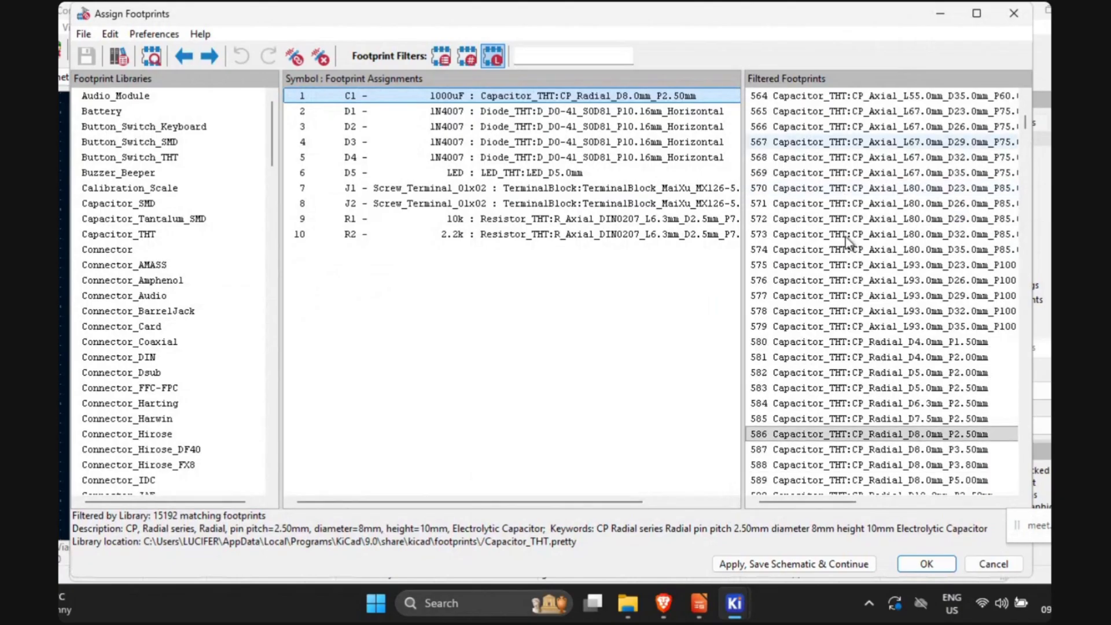
scroll(846, 236, "down", 15)
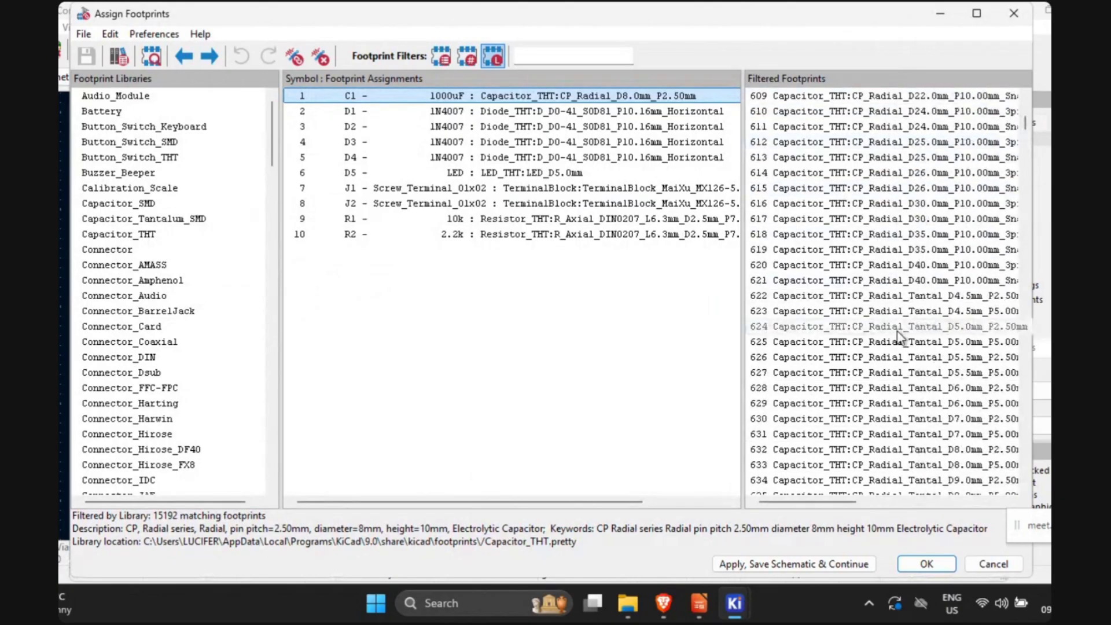
scroll(897, 339, "down", 8)
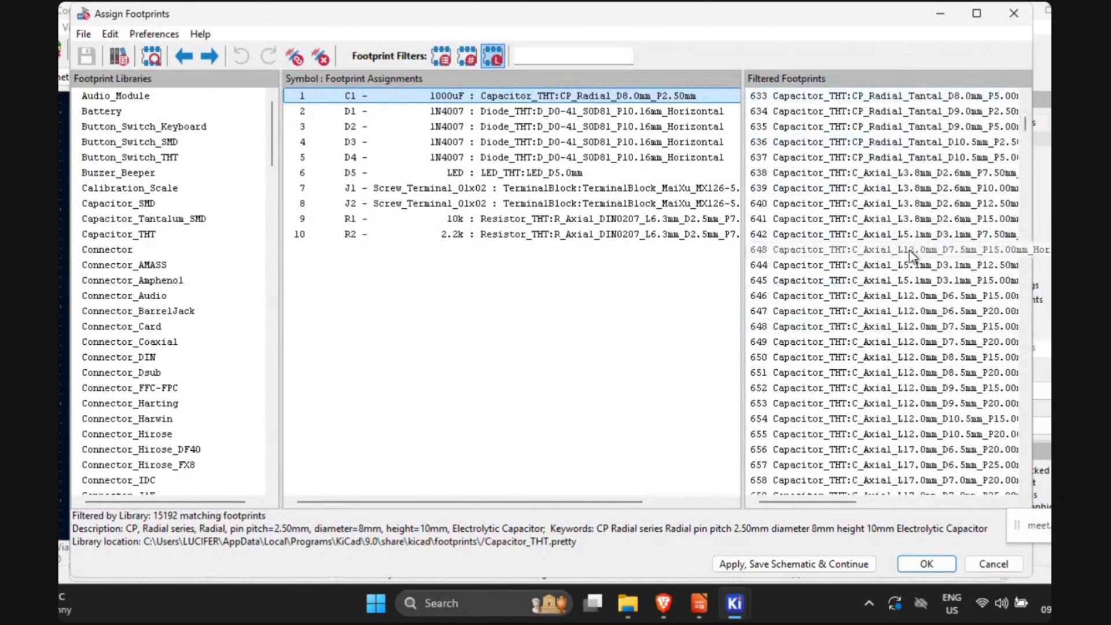
scroll(910, 253, "up", 11)
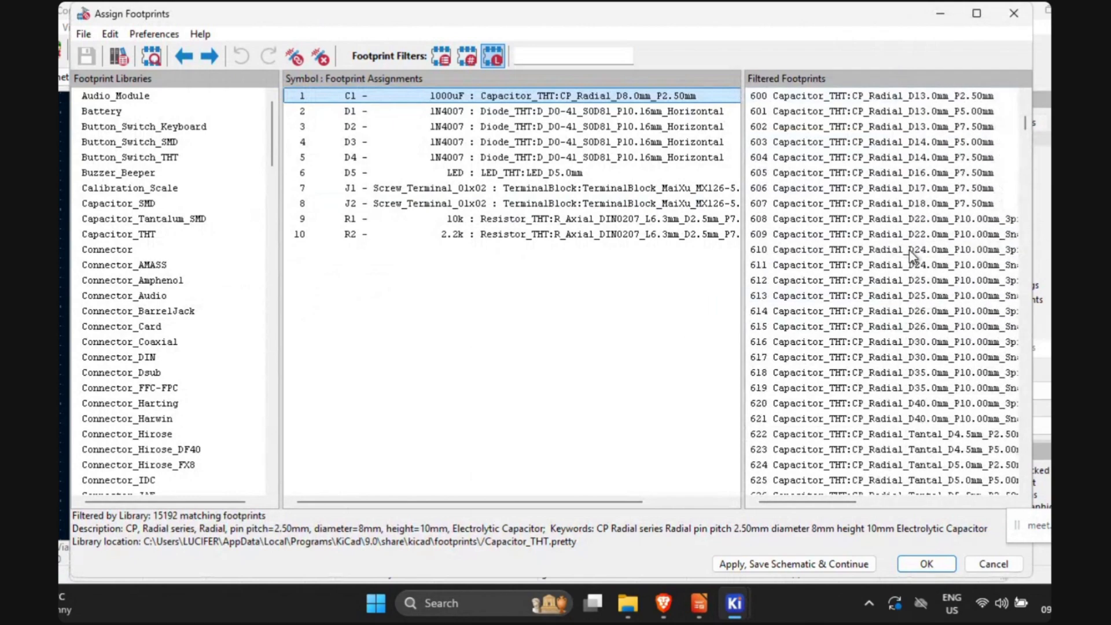
scroll(845, 250, "up", 4)
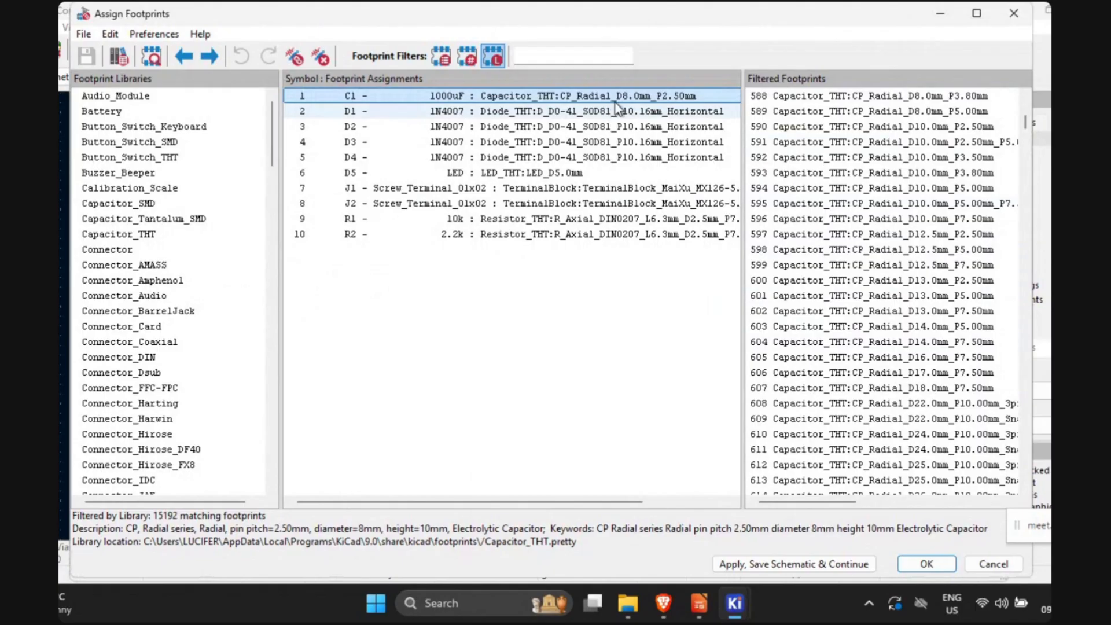
scroll(879, 177, "down", 4)
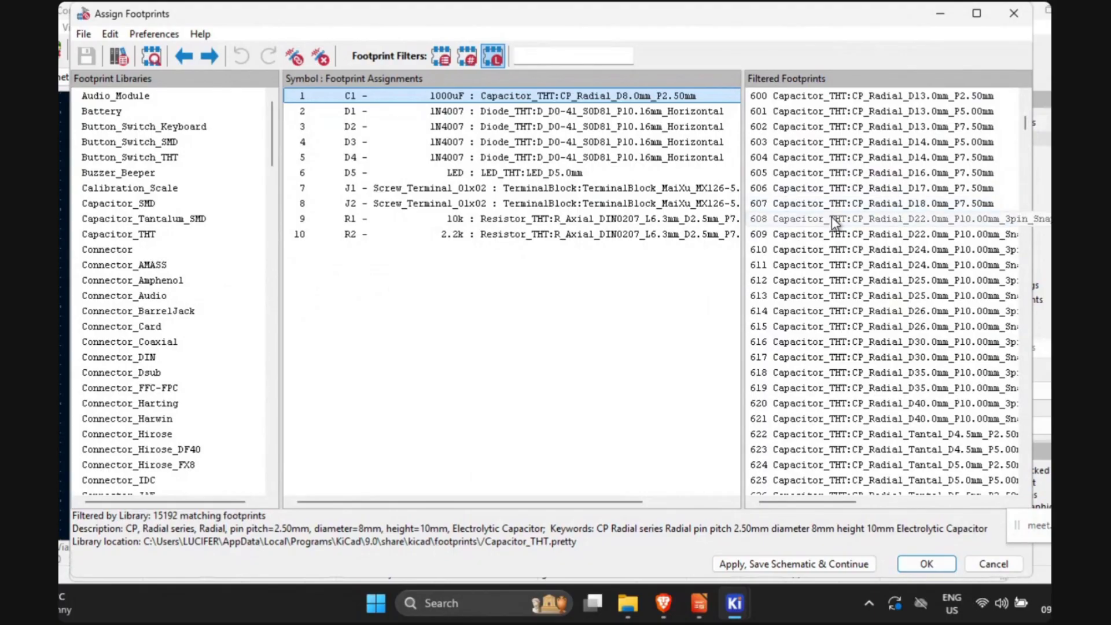
scroll(851, 200, "up", 1)
scroll(852, 200, "up", 5)
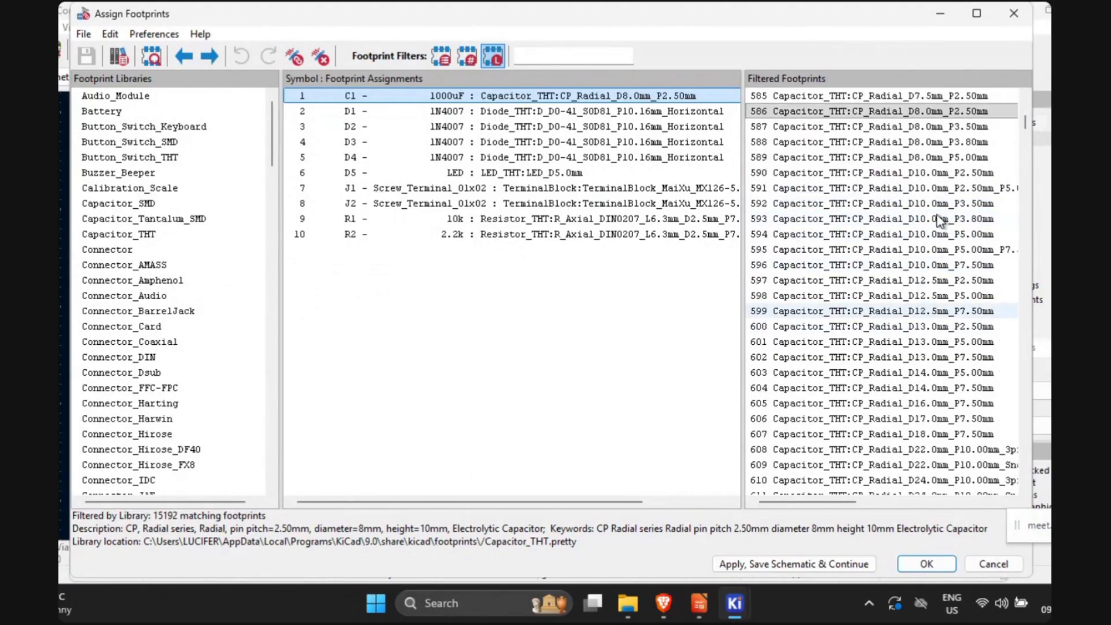
Step: Preview C1's assigned CP_Radial_D8.0mm_P2.50mm footprint and close the viewer
left_click(895, 160)
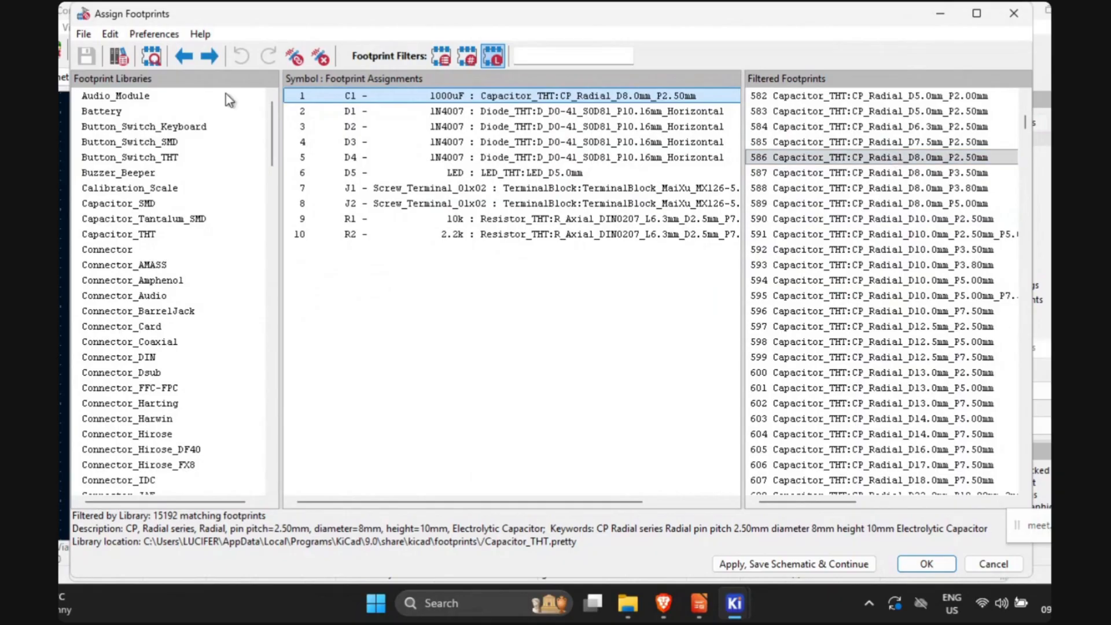
left_click(154, 58)
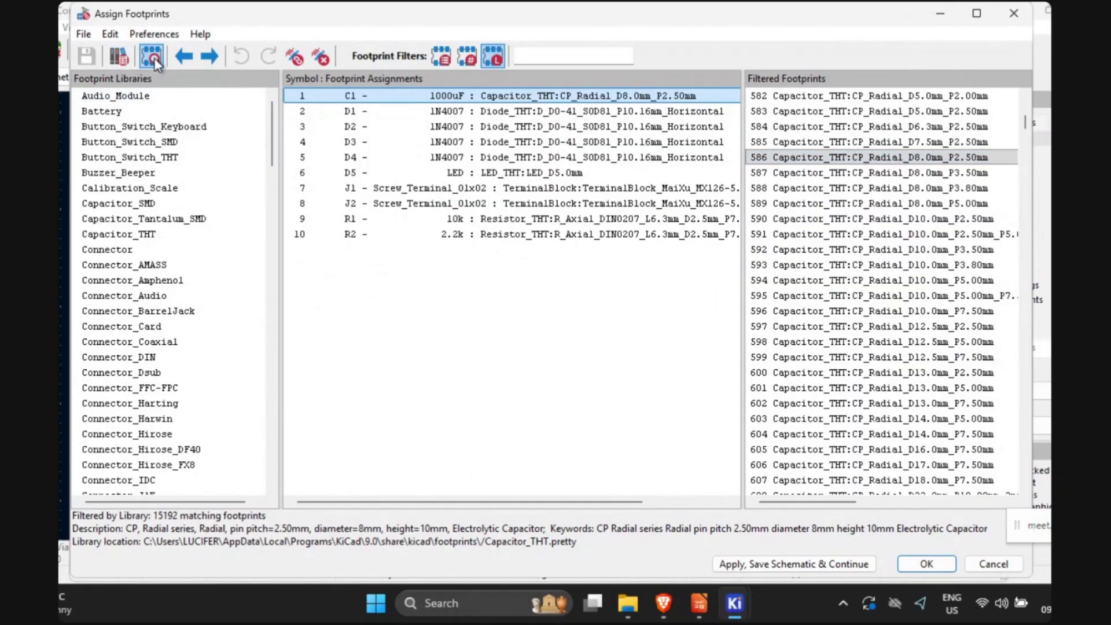
scroll(502, 199, "down", 6)
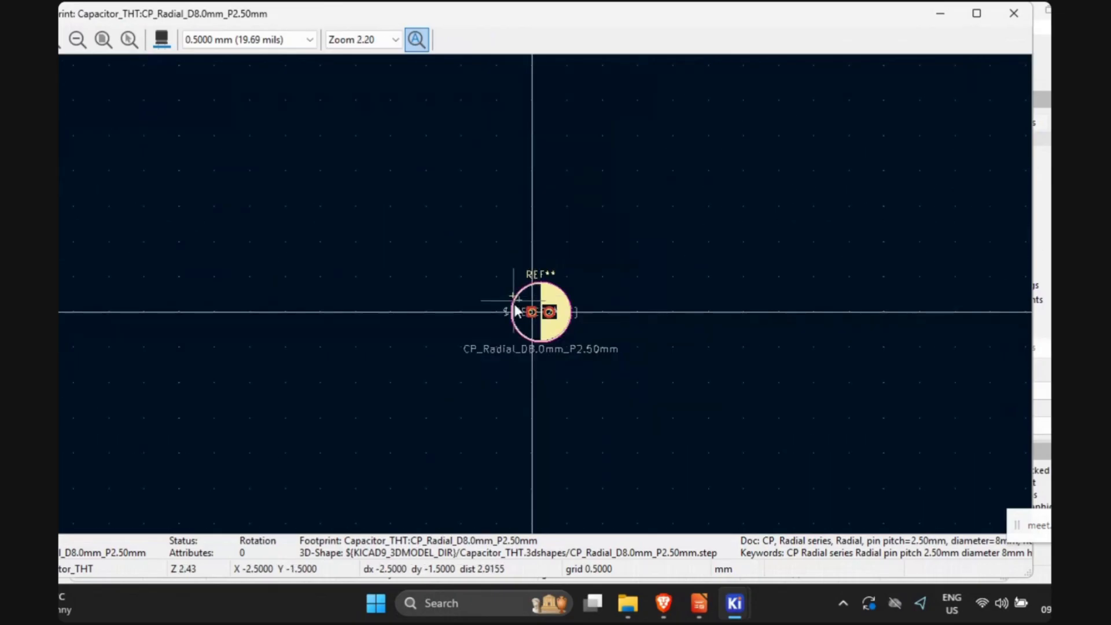
scroll(515, 310, "up", 3)
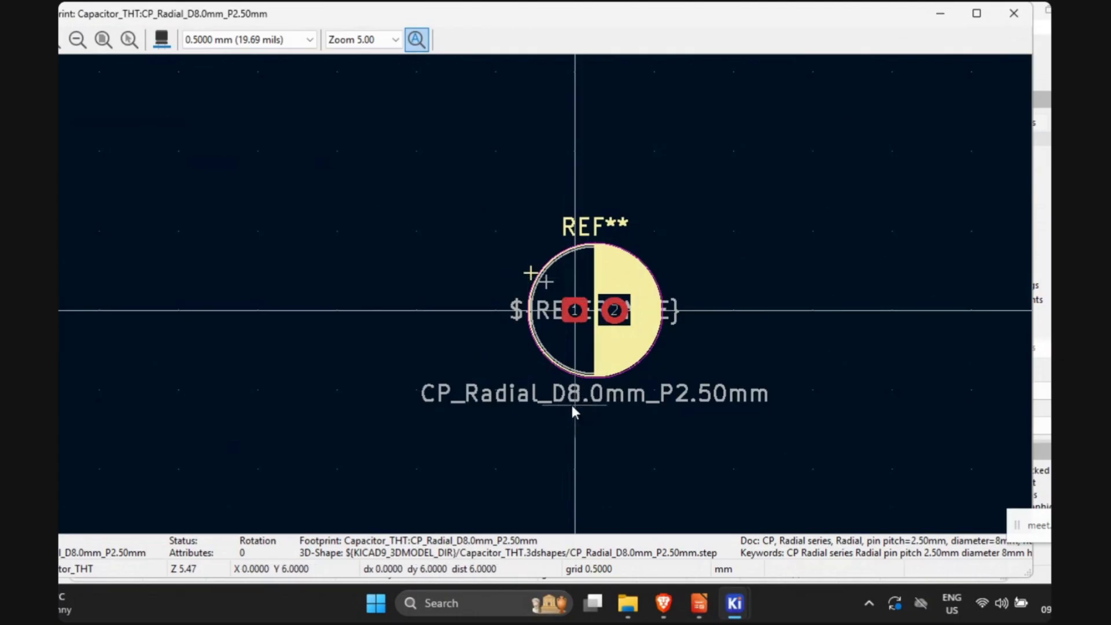
left_click(1023, 19)
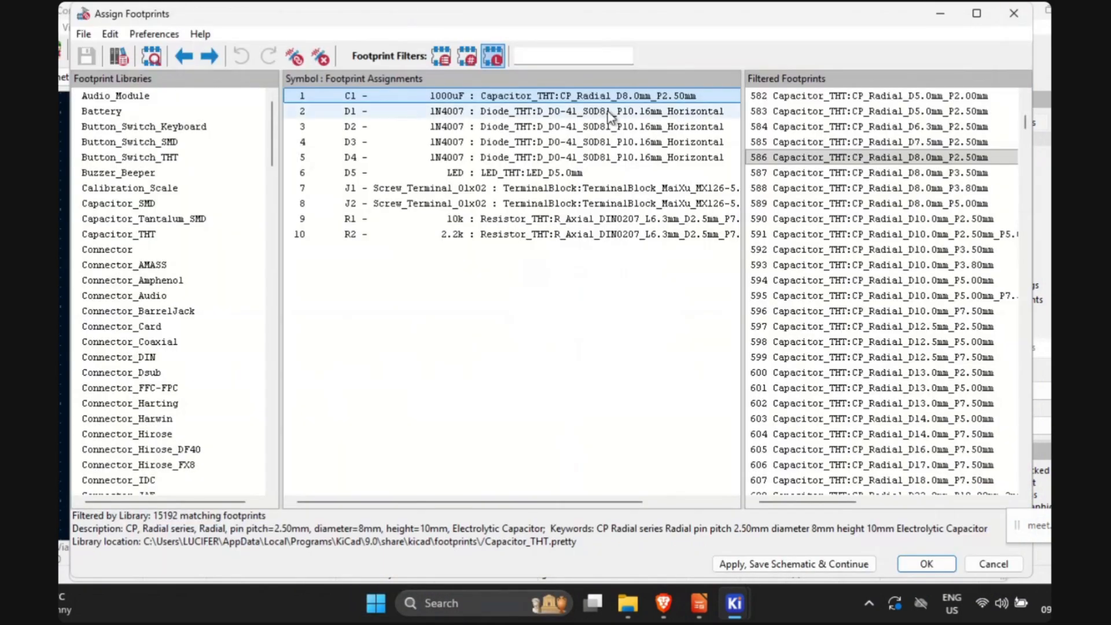
Step: For resistor R2, preview the surface-mount R_Array_Concave_4x0603 footprint and close the viewer
left_click(606, 236)
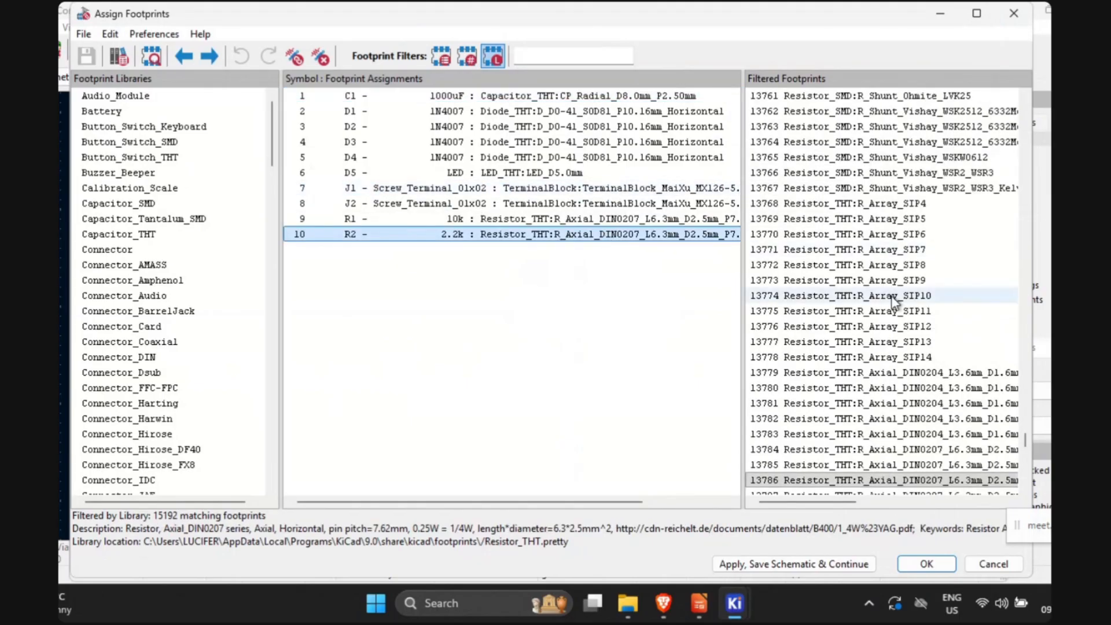
scroll(893, 298, "up", 9)
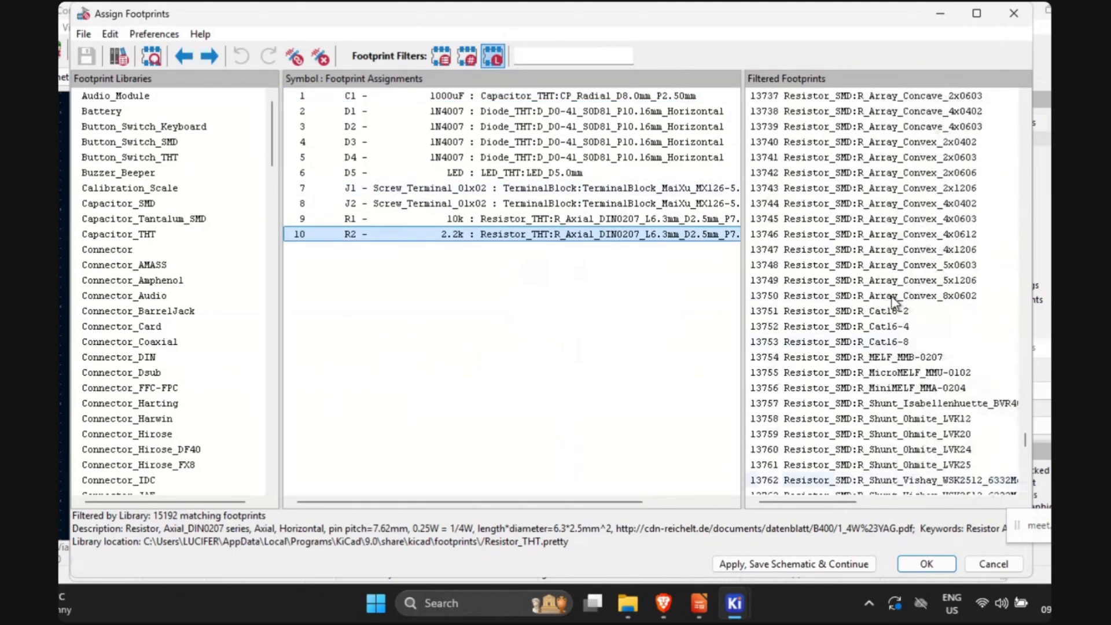
left_click(875, 177)
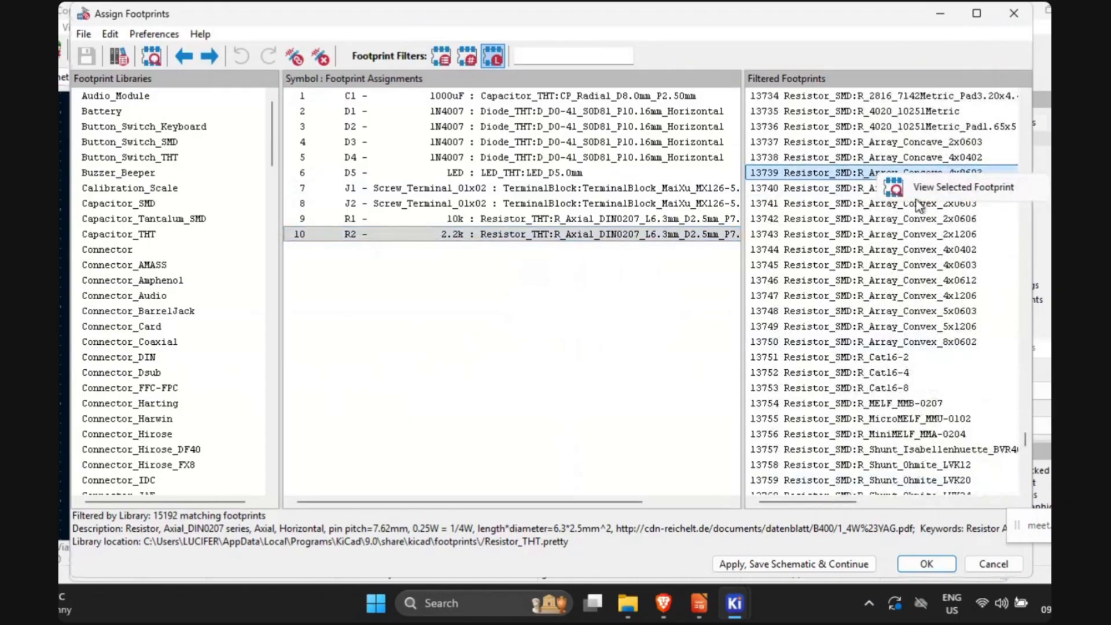
left_click(919, 193)
scroll(460, 254, "down", 2)
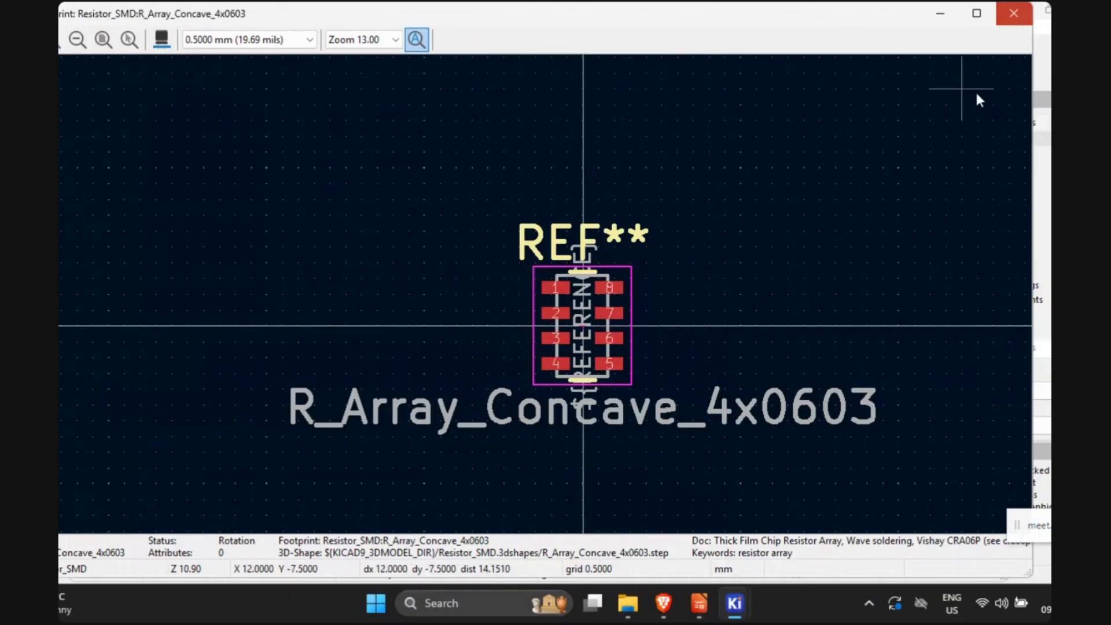
left_click(1014, 13)
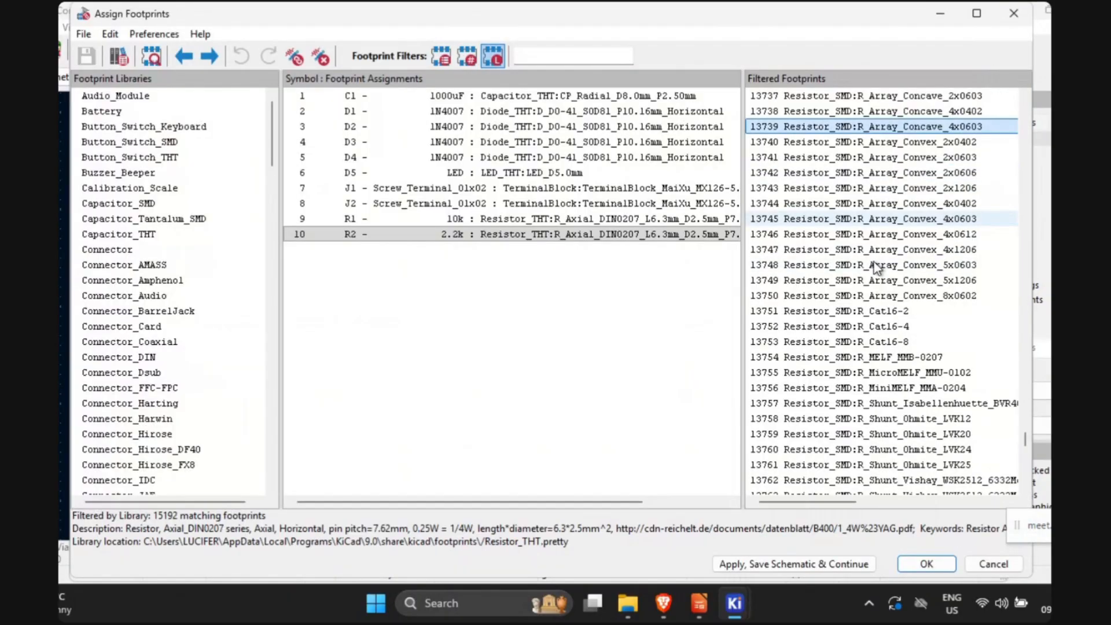
Step: Look through the other surface-mount resistor footprints and view the R_Array_Concave_4x0603 footprint again
scroll(848, 155, "up", 10)
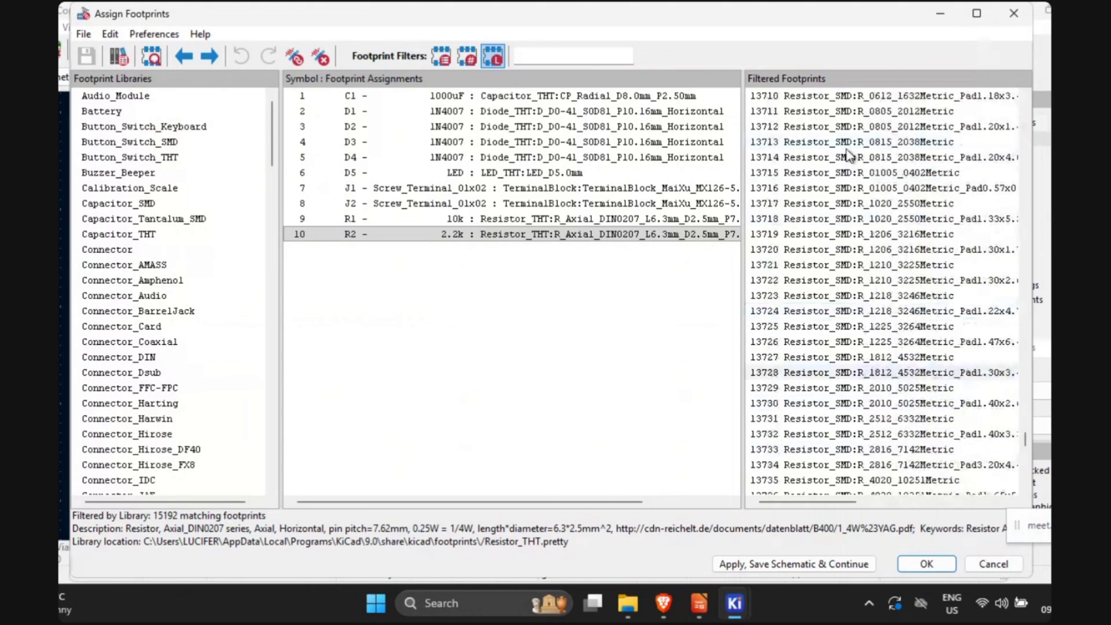
scroll(848, 155, "up", 5)
right_click(848, 154)
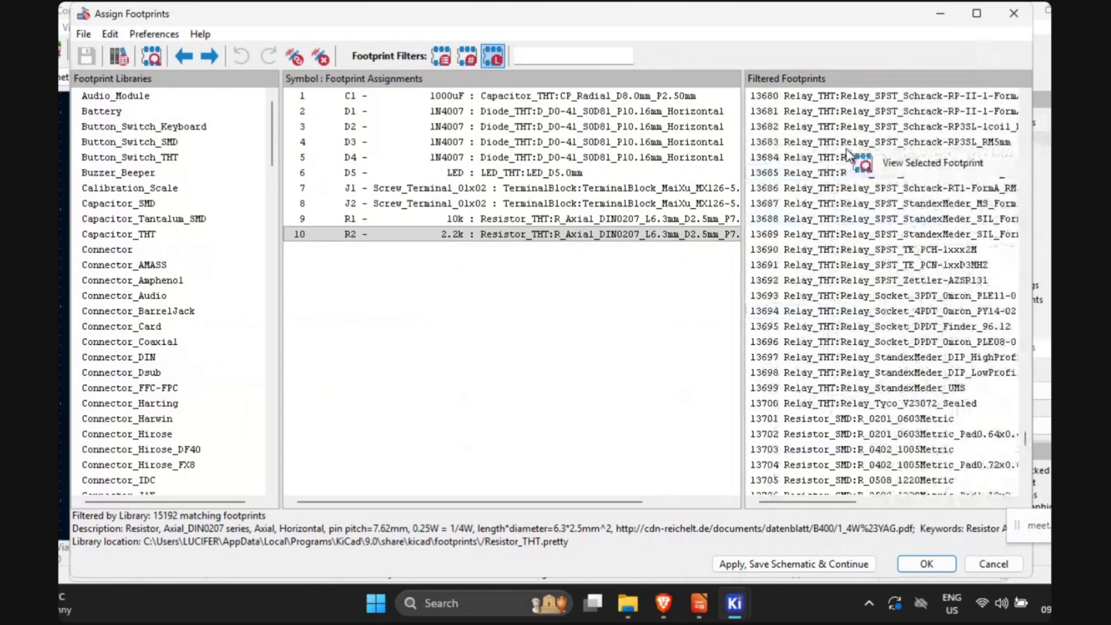
left_click(870, 163)
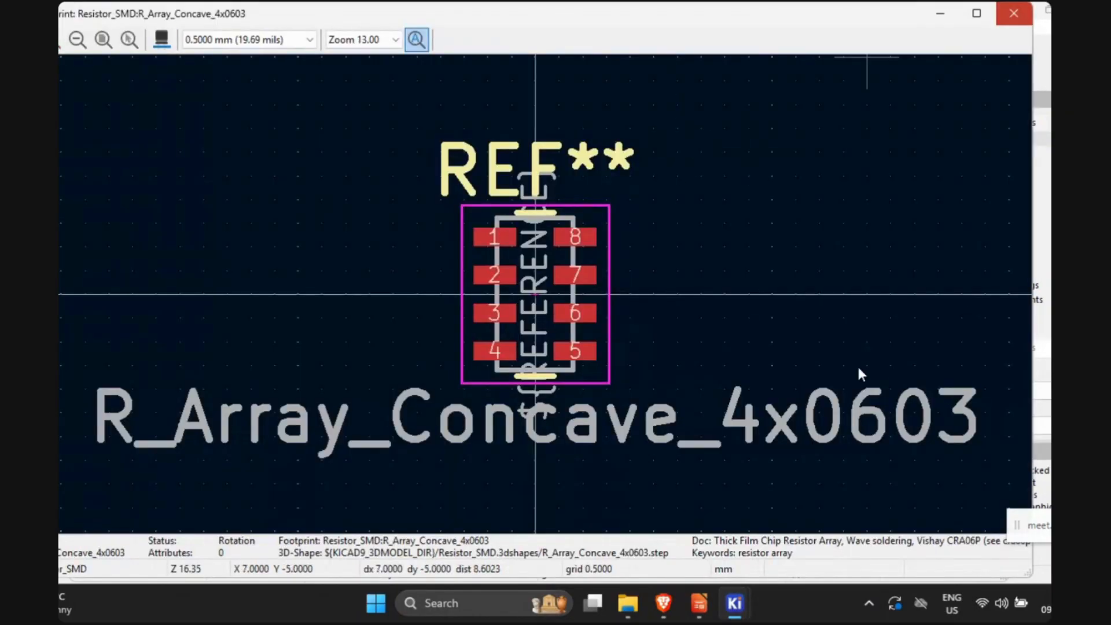
Step: Preview the through-hole R_Axial_Power_L50.0mm_W9.0mm_P55.88mm resistor footprint, inspect both pads, and close the viewer
scroll(953, 232, "down", 20)
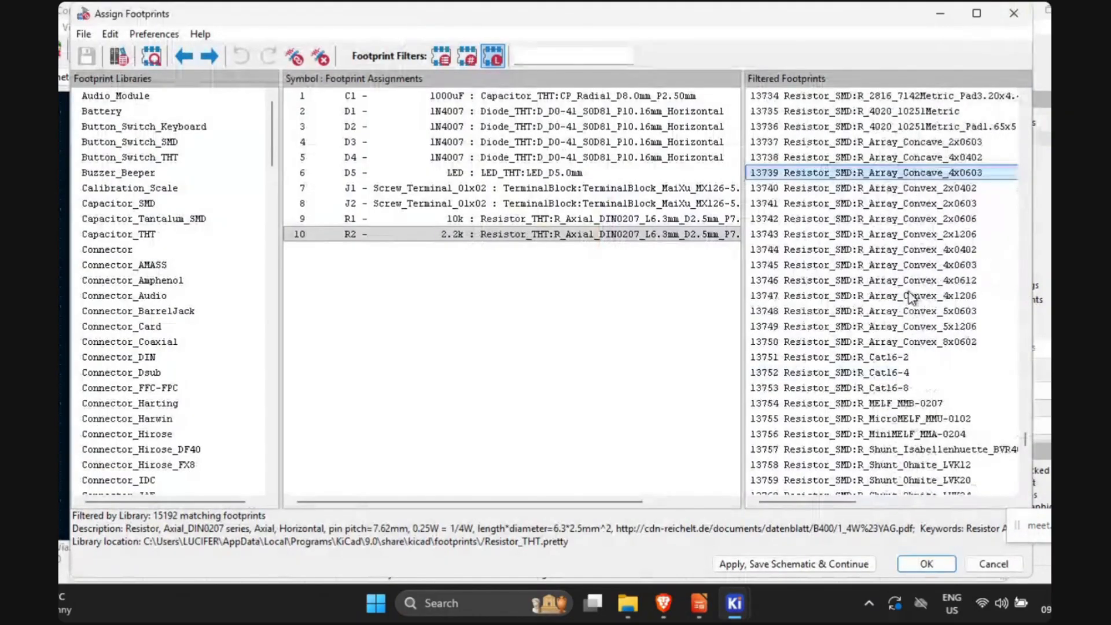
scroll(910, 296, "down", 20)
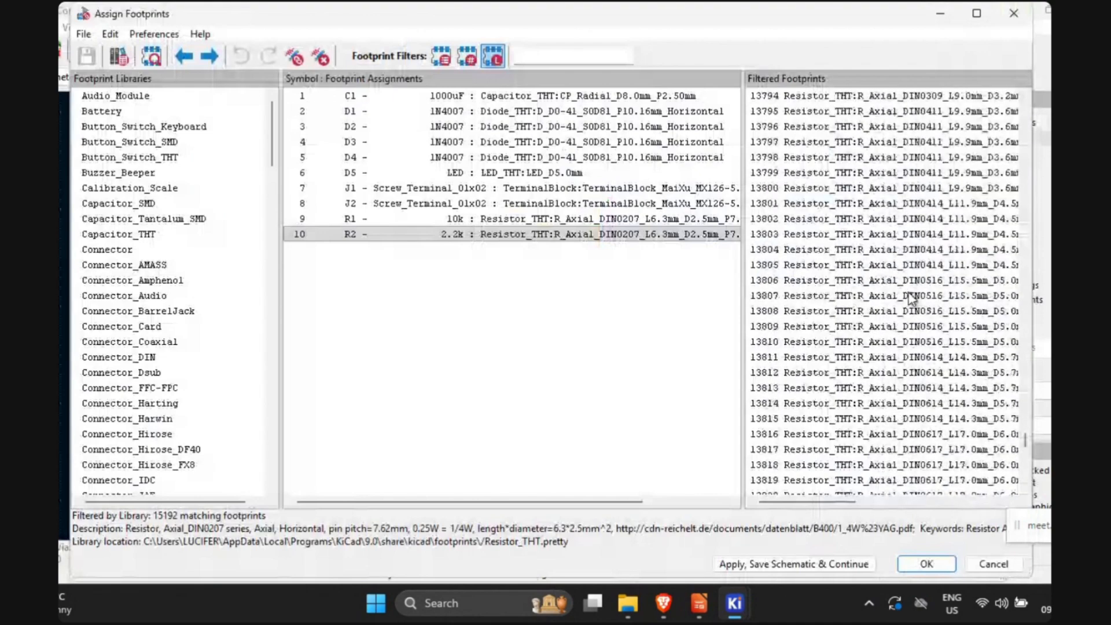
left_click(872, 313)
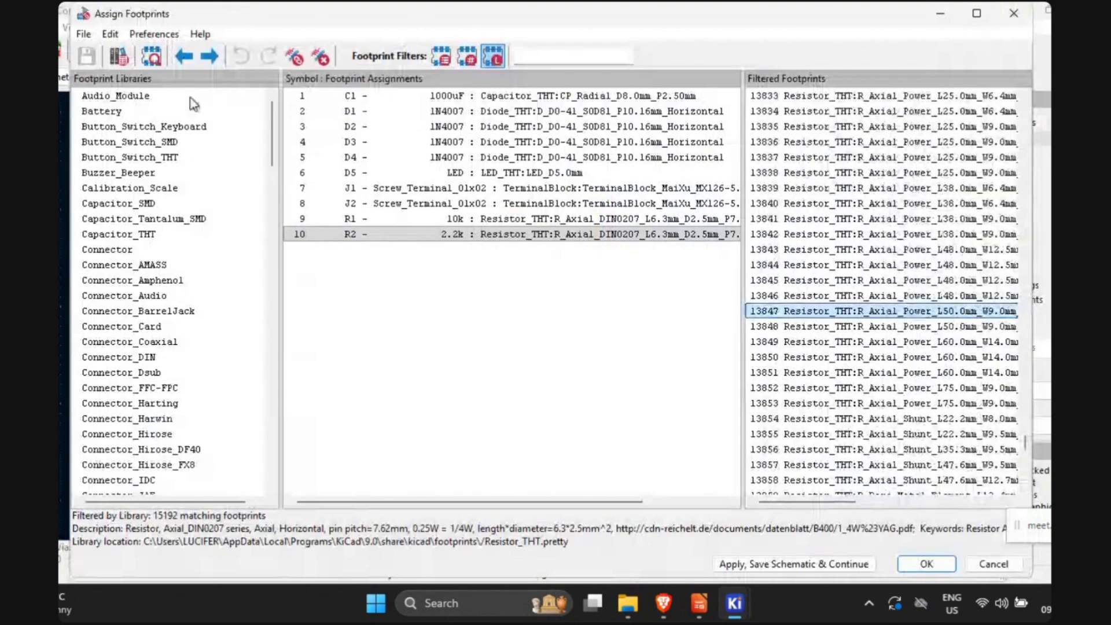
left_click(152, 63)
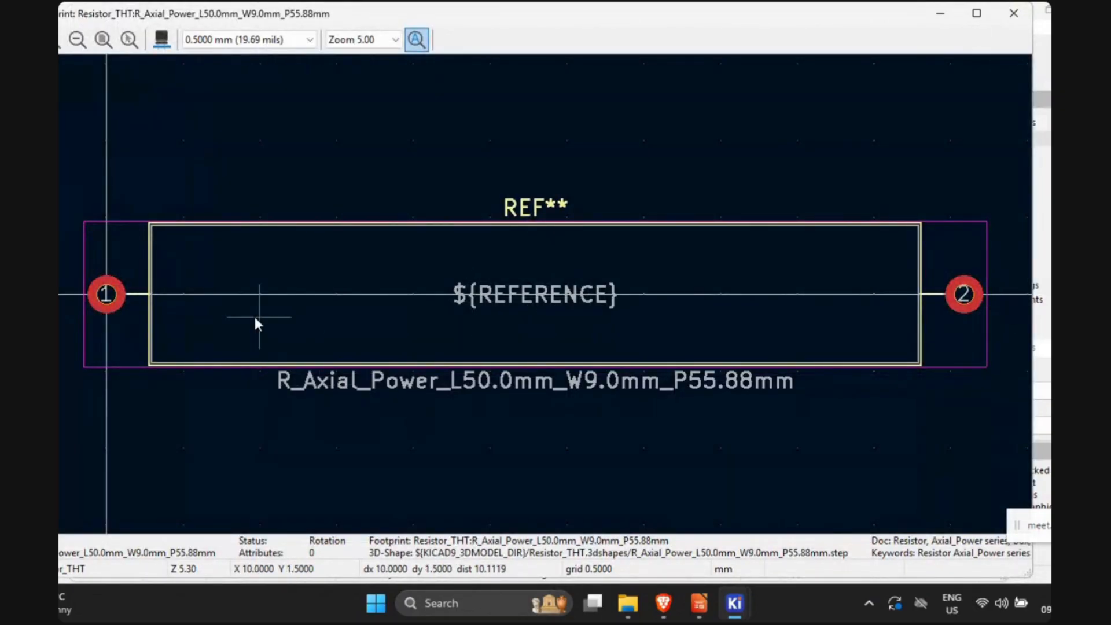
scroll(183, 308, "down", 2)
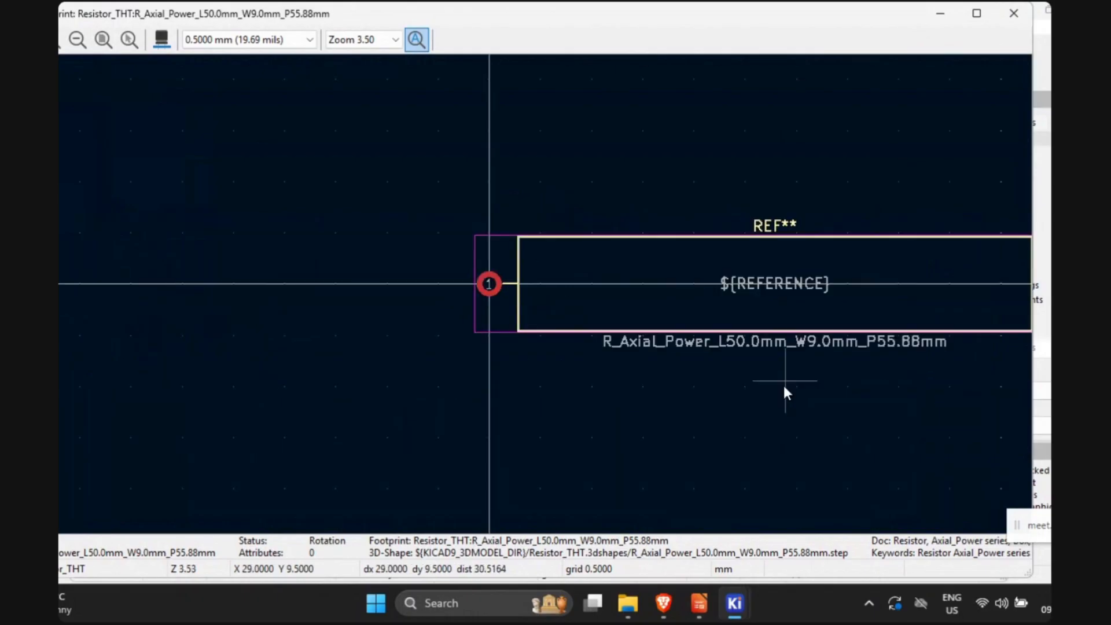
middle_click_drag(783, 389, 590, 380)
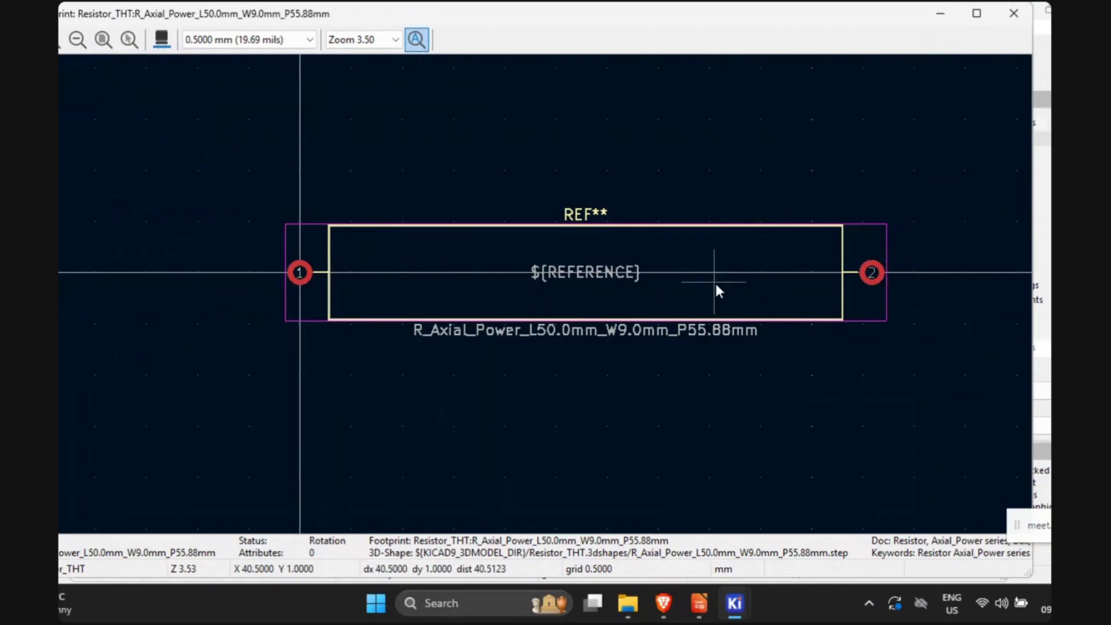
left_click(1011, 19)
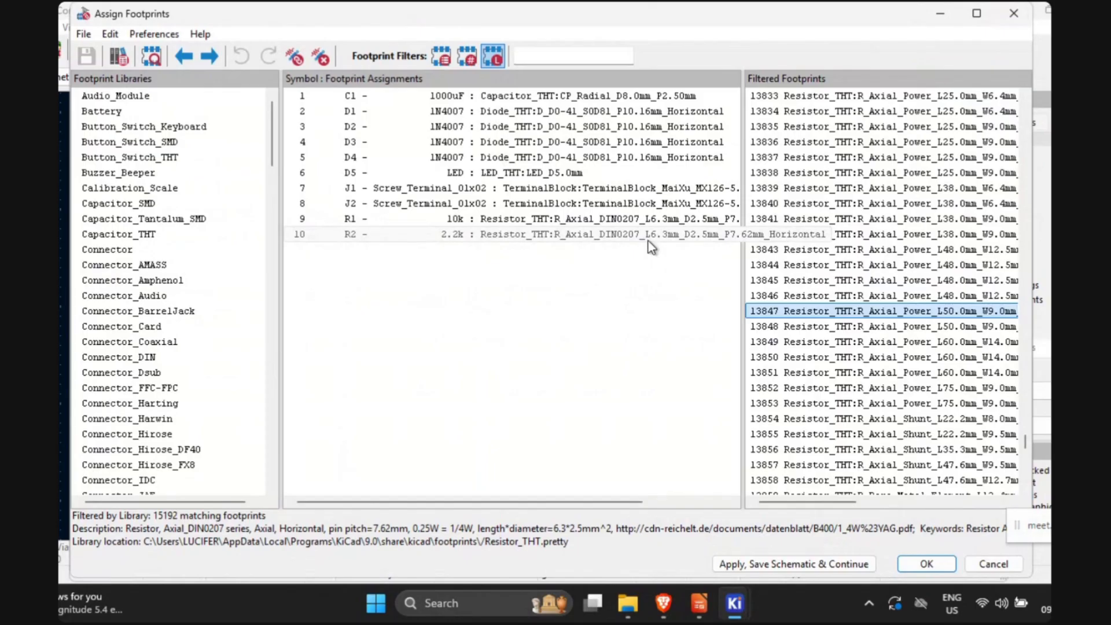
Step: Recheck R2's assigned footprint, apply the assignments, save the schematic, and return to the Schematic Editor
right_click(683, 238)
left_click(591, 327)
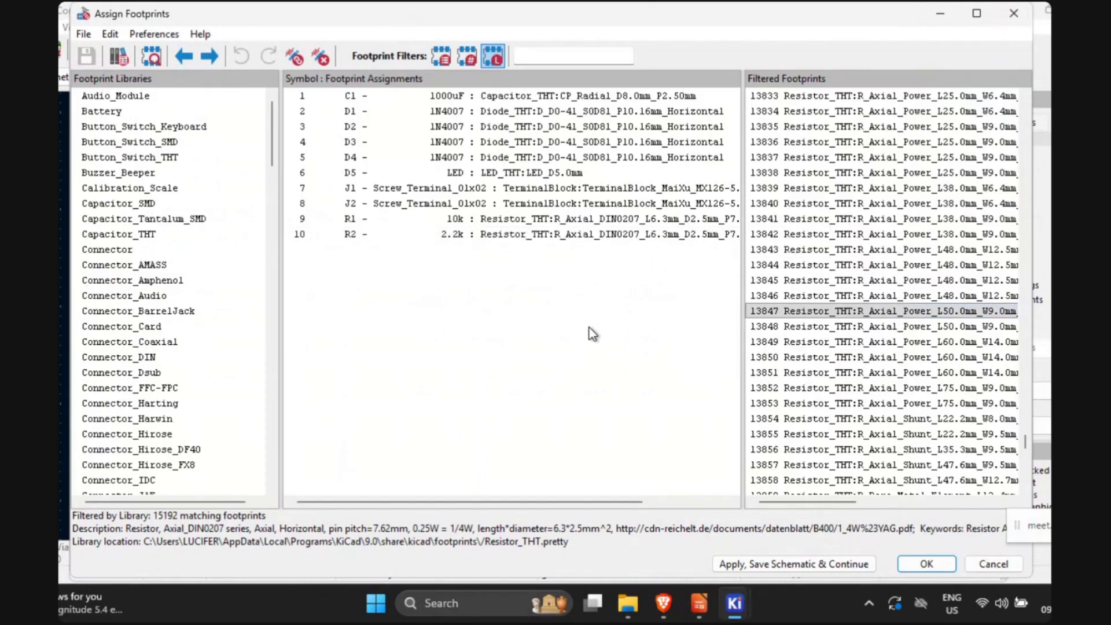
left_click(671, 236)
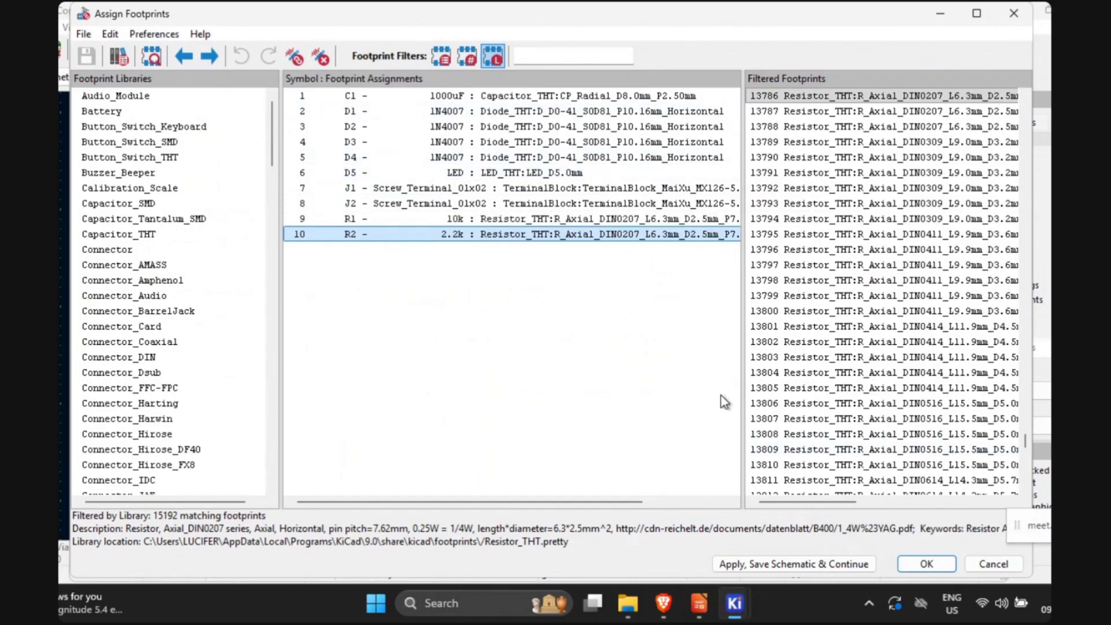
left_click(793, 569)
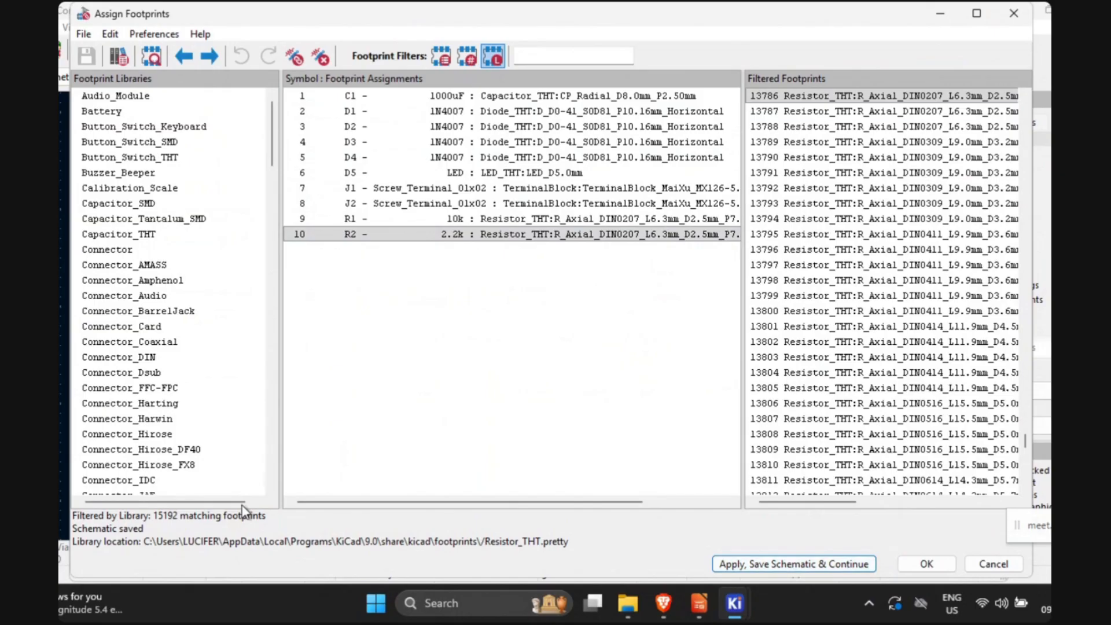
left_click(1015, 14)
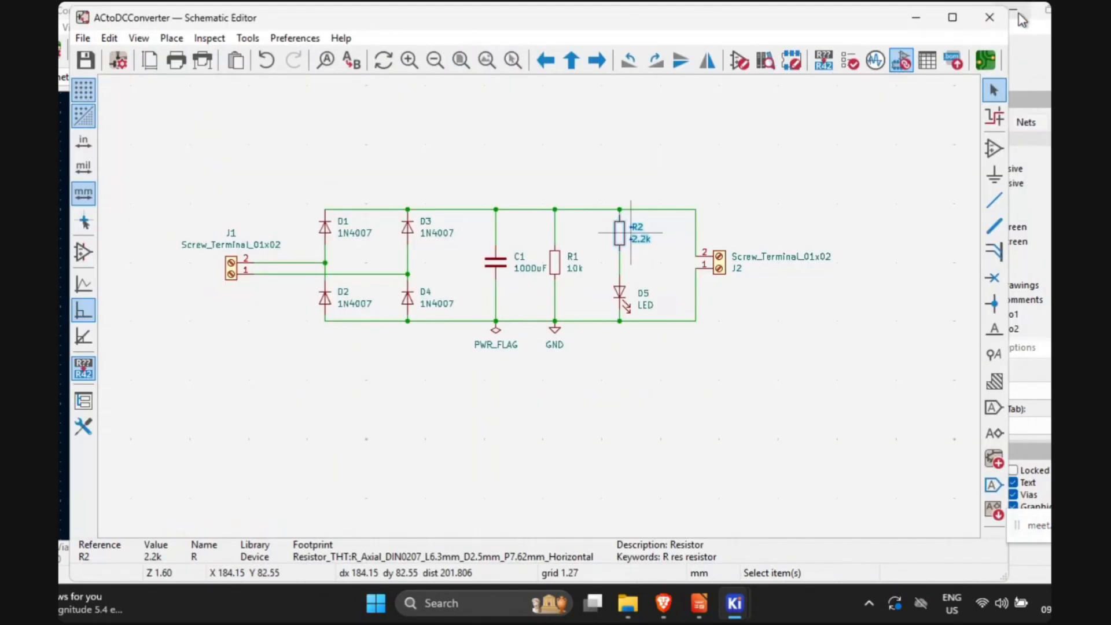
Step: View the empty board in the PCB Editor and return to the Schematic Editor
left_click(985, 61)
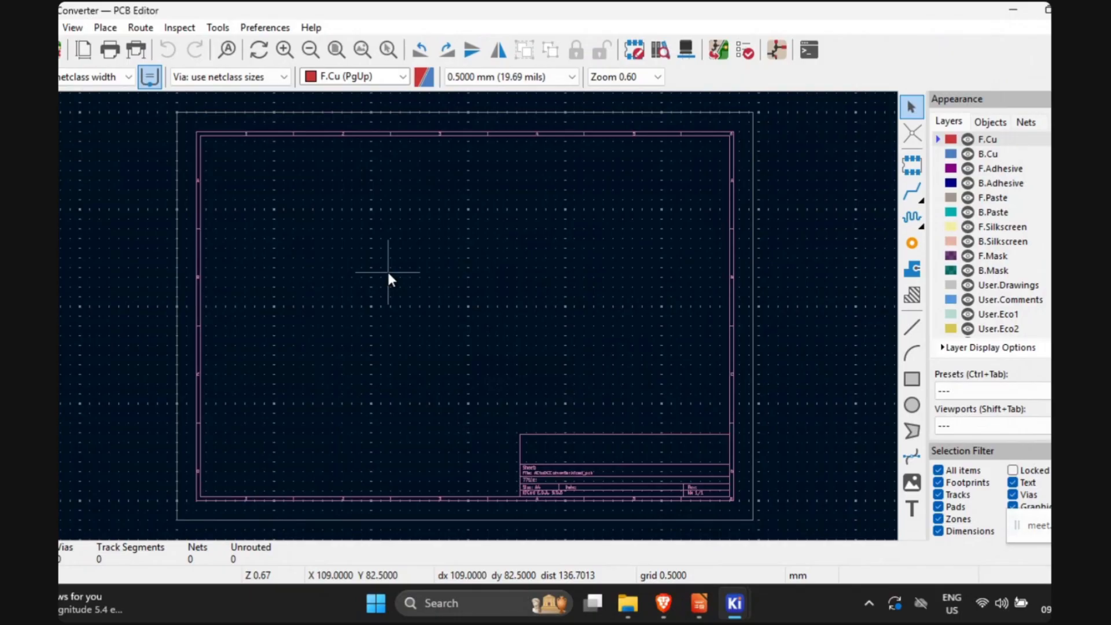
left_click(1013, 10)
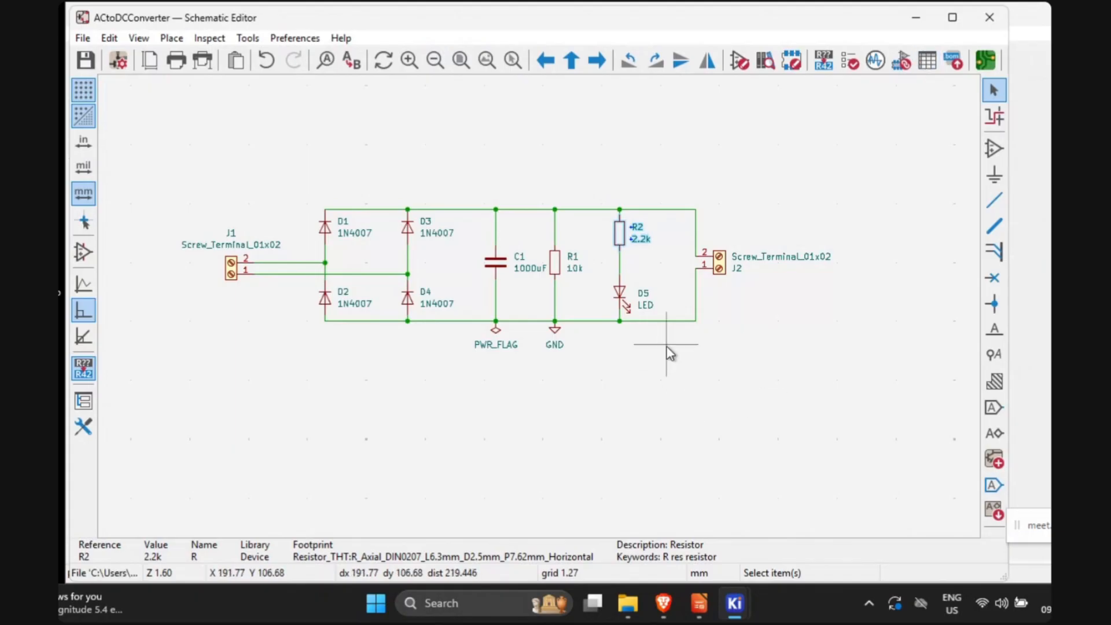
Step: Reopen the footprint assignments, check the entries for R2 and R1, and apply and save them to the schematic
left_click(678, 383)
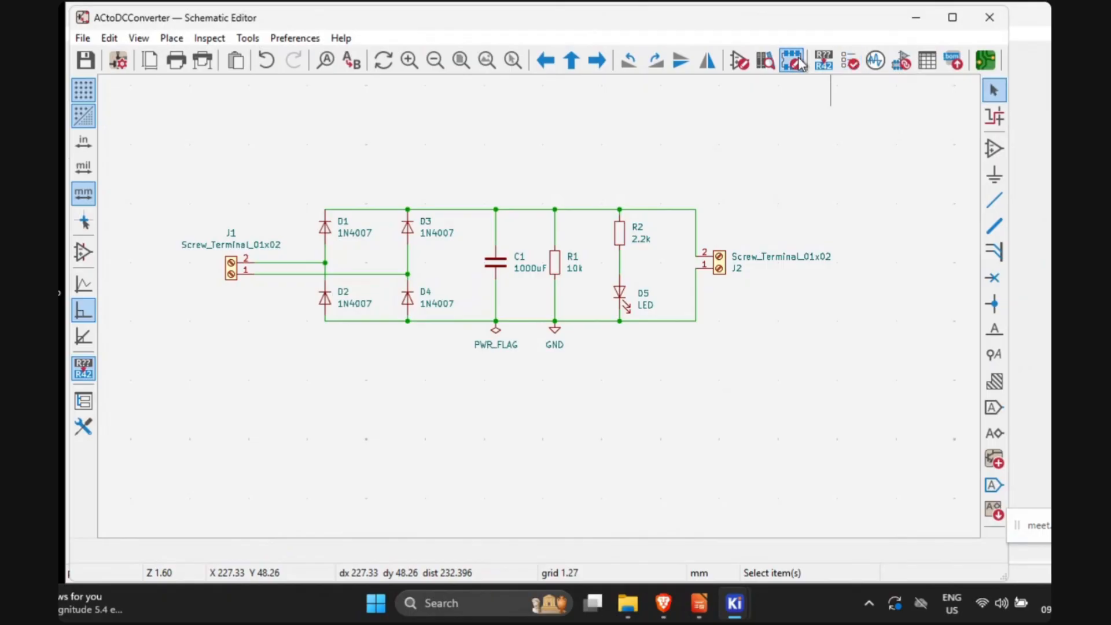
left_click(901, 61)
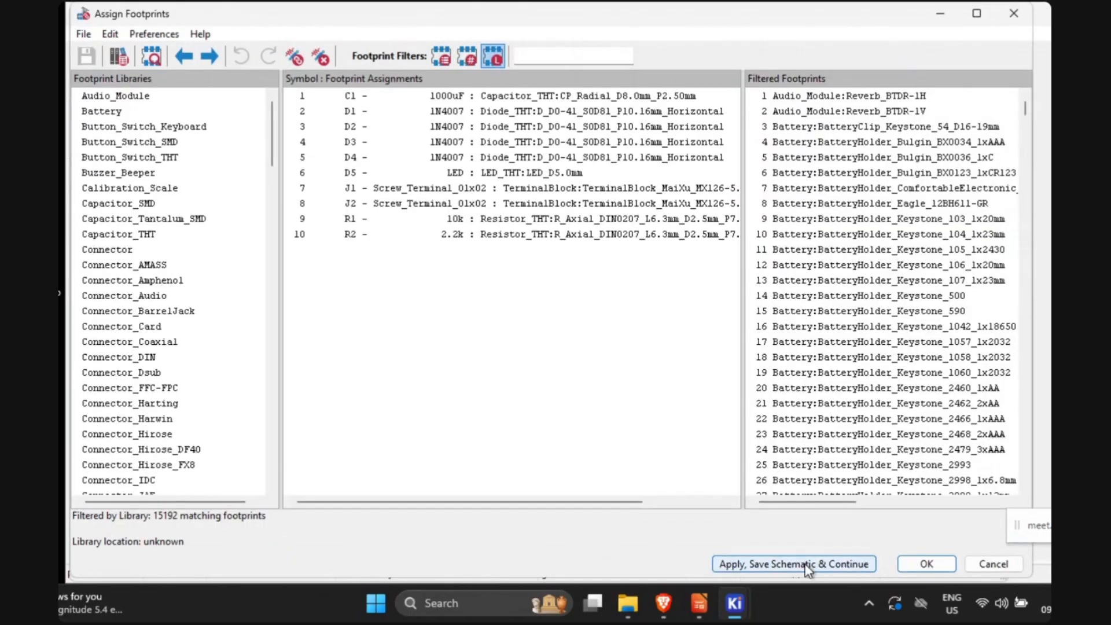
left_click(651, 241)
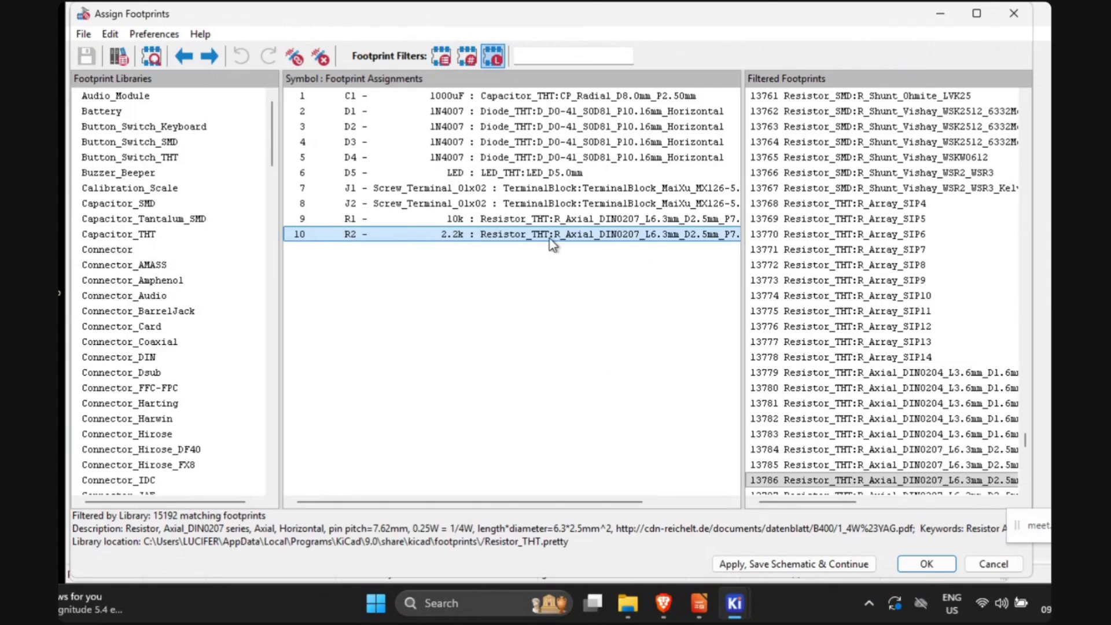
left_click(438, 218)
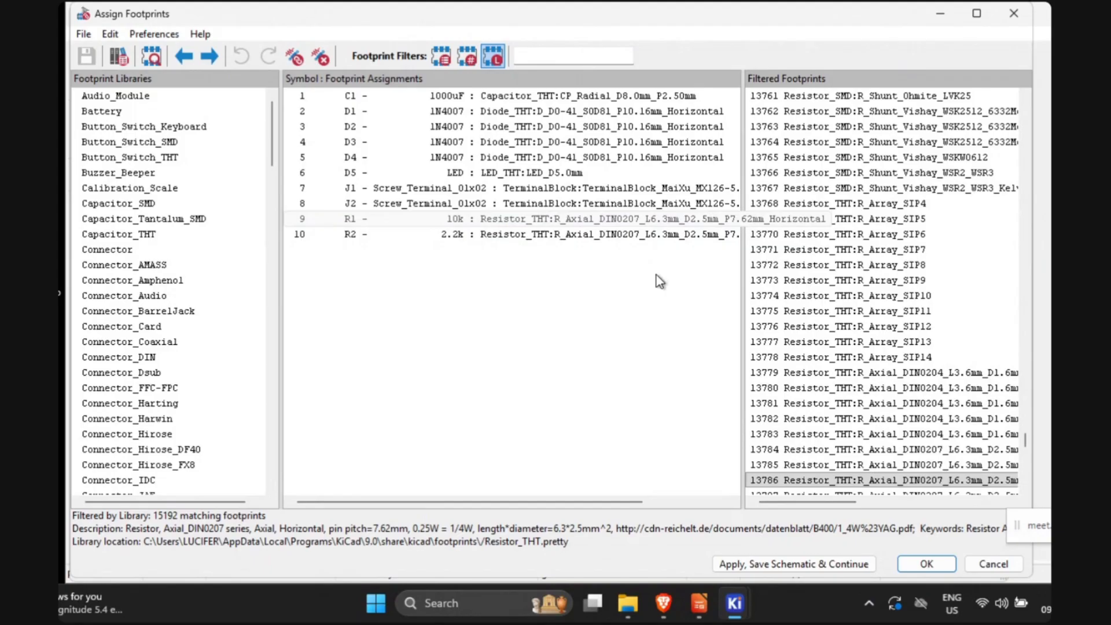
left_click(793, 562)
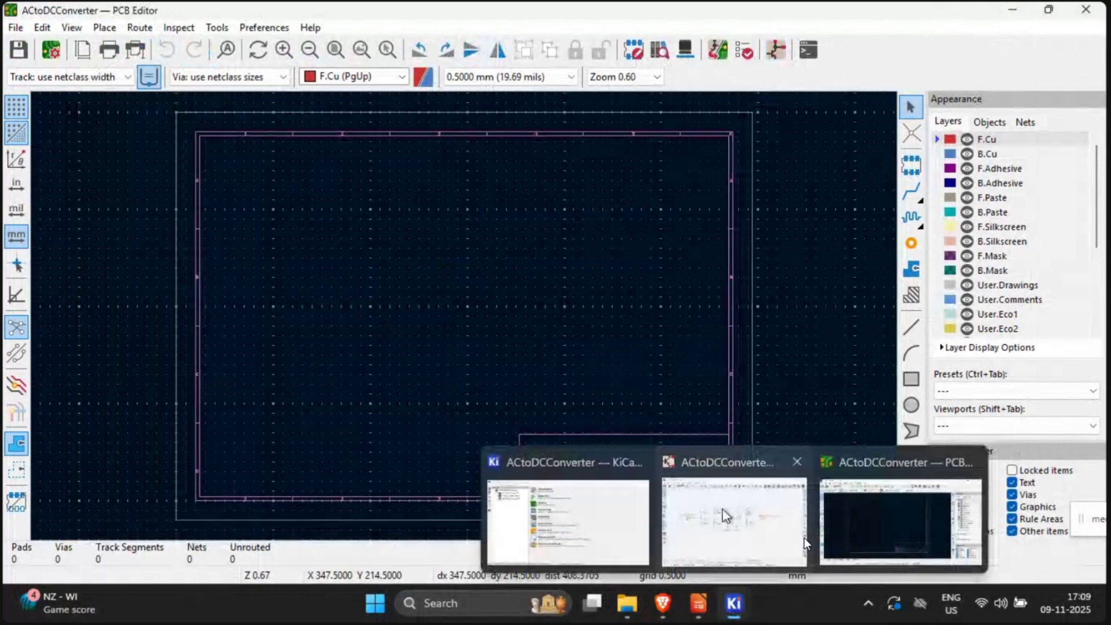
Step: Update the PCB from the schematic in the PCB Editor and place the imported footprints near the middle of the drawing sheet
left_click(803, 537)
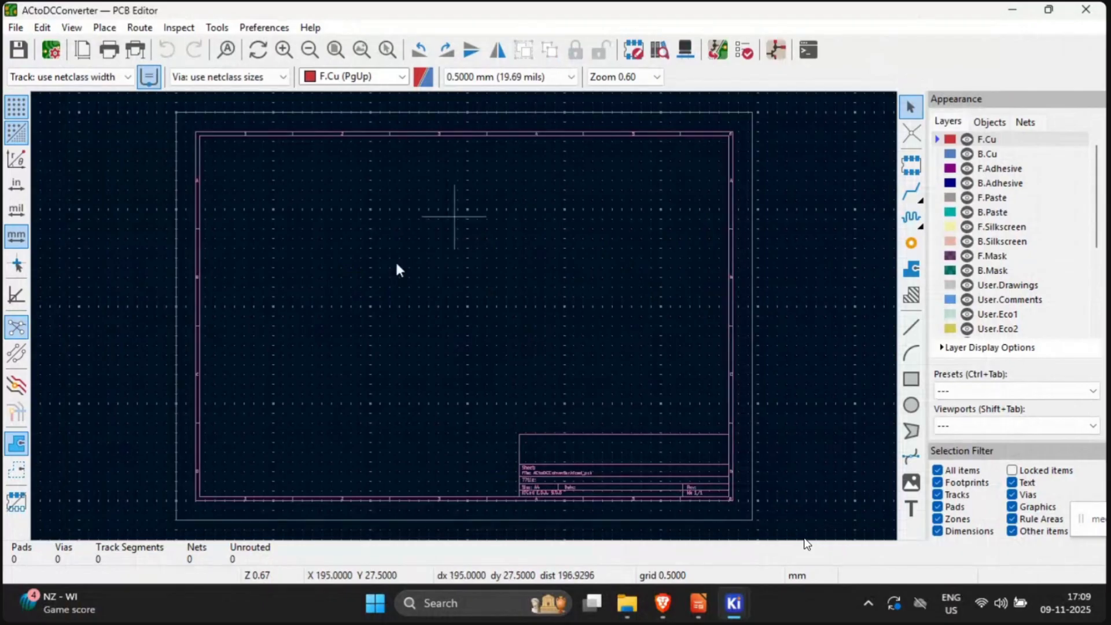
left_click(1045, 8)
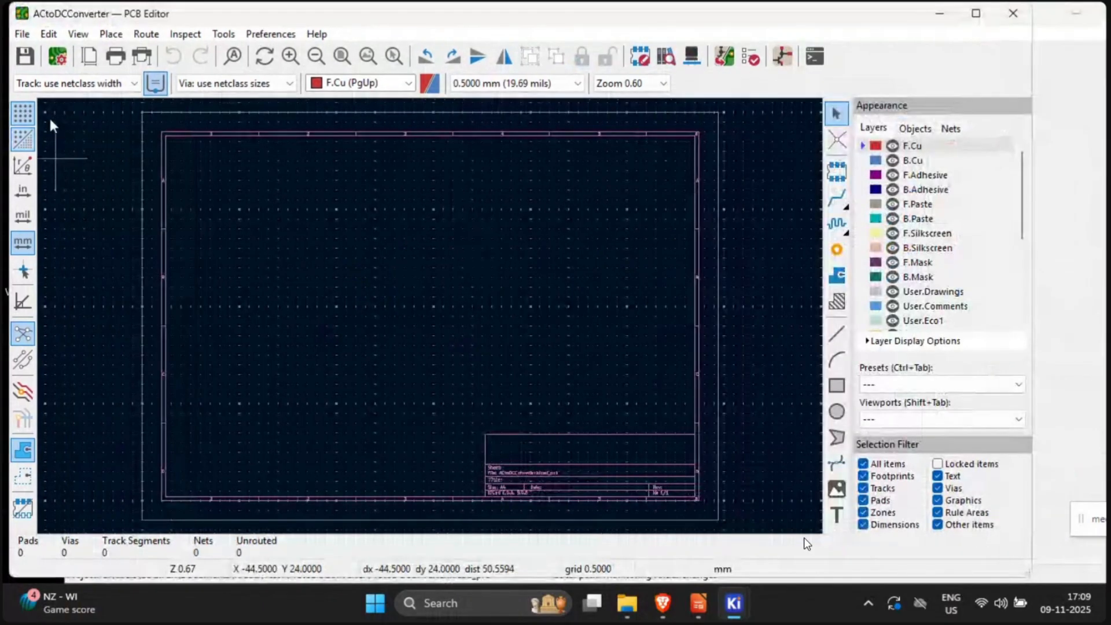
left_click_drag(572, 15, 623, 1)
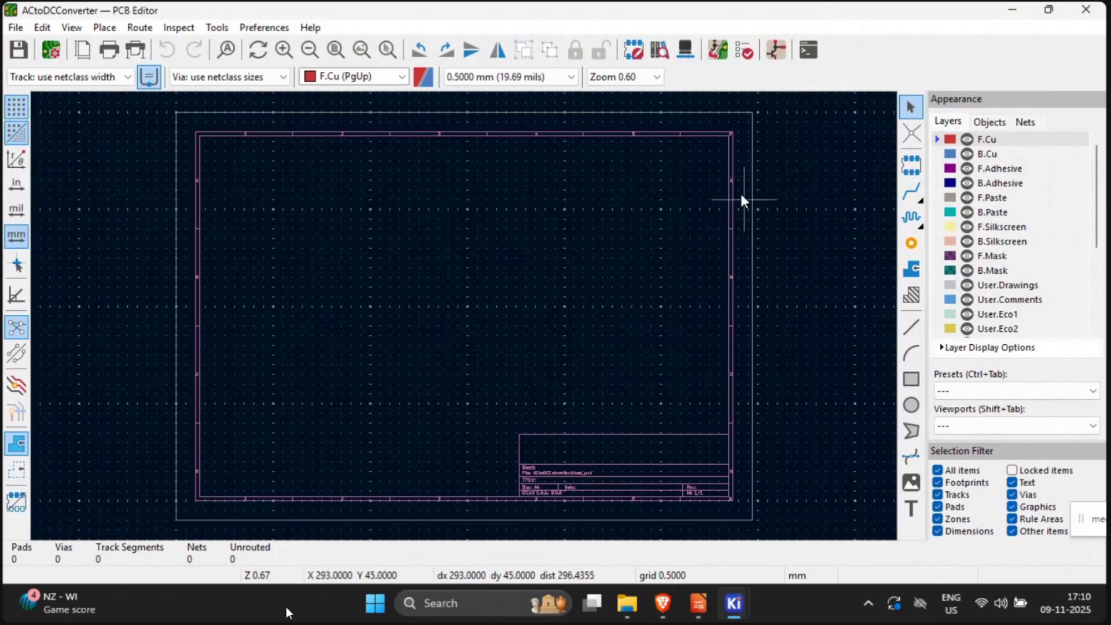
left_click(719, 50)
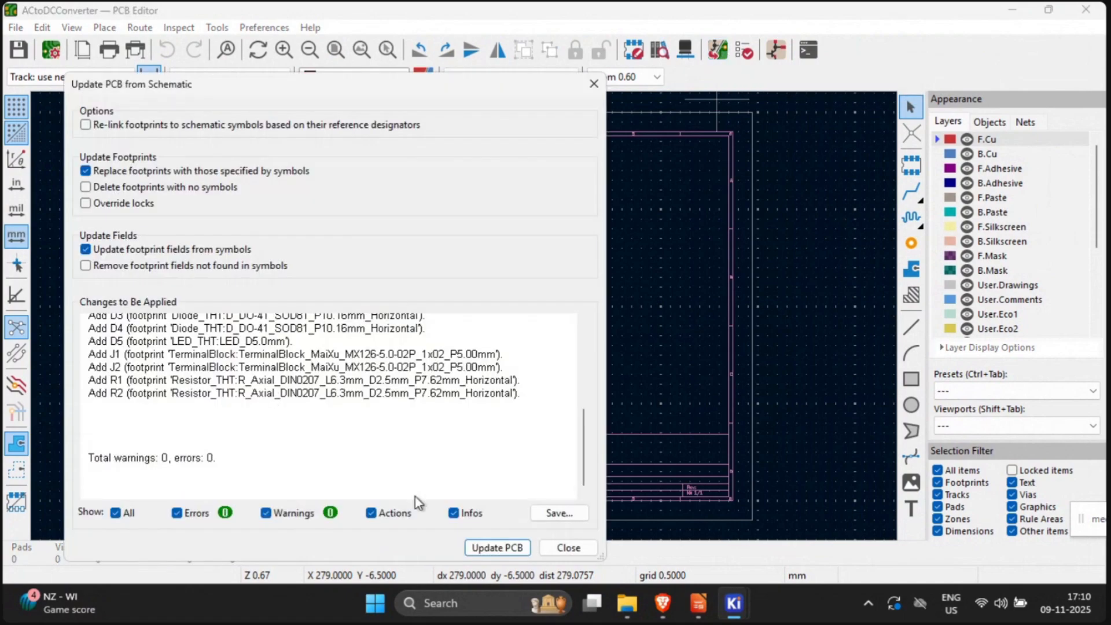
left_click(490, 548)
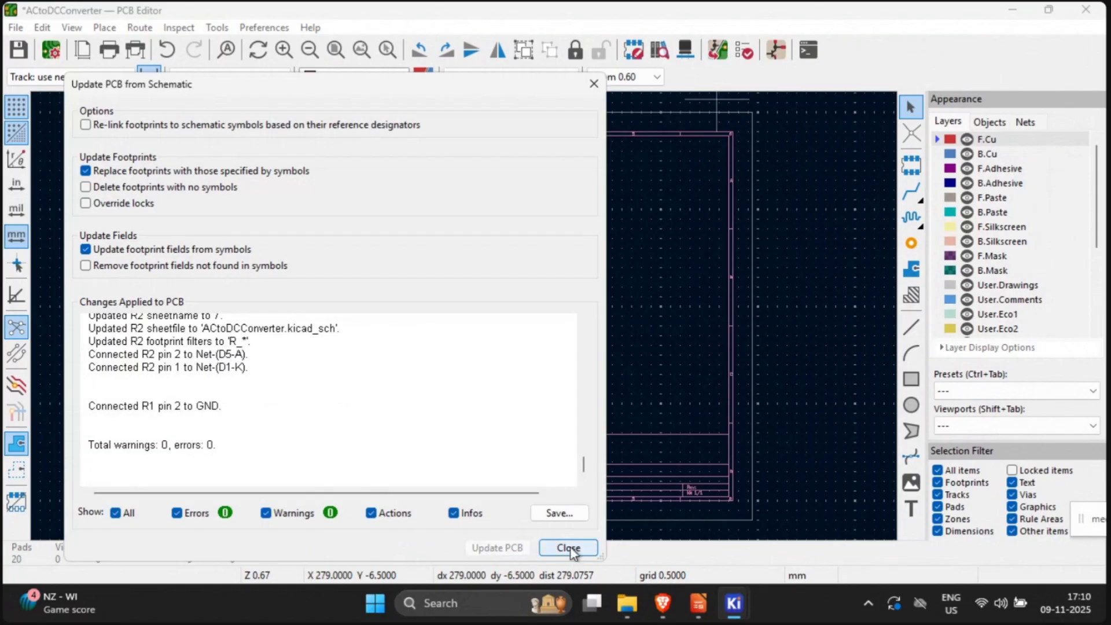
left_click(568, 548)
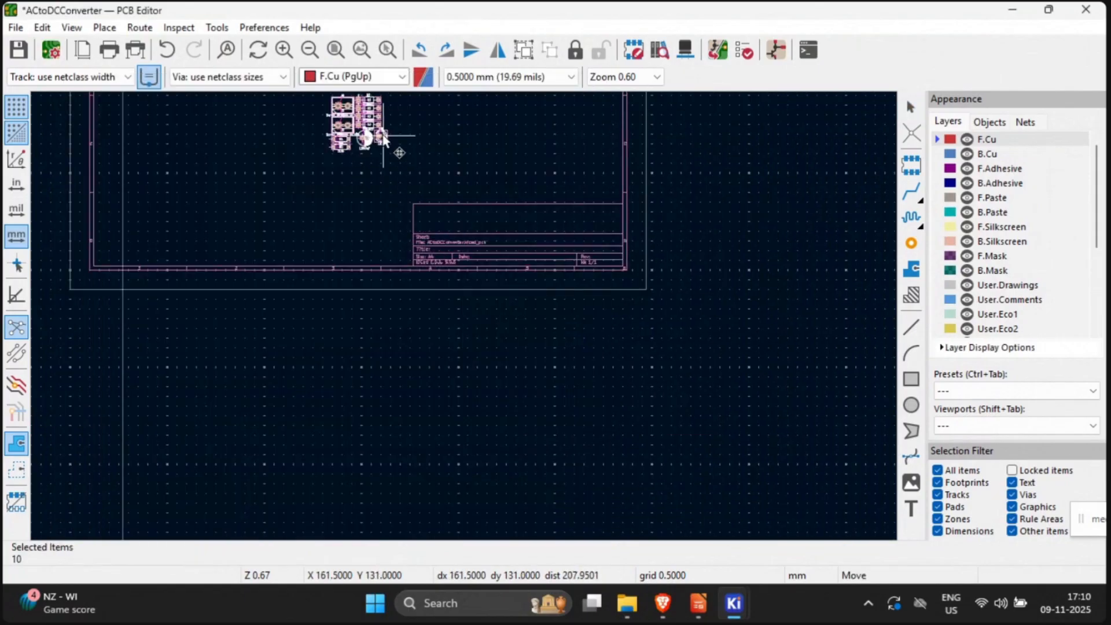
left_click(383, 133)
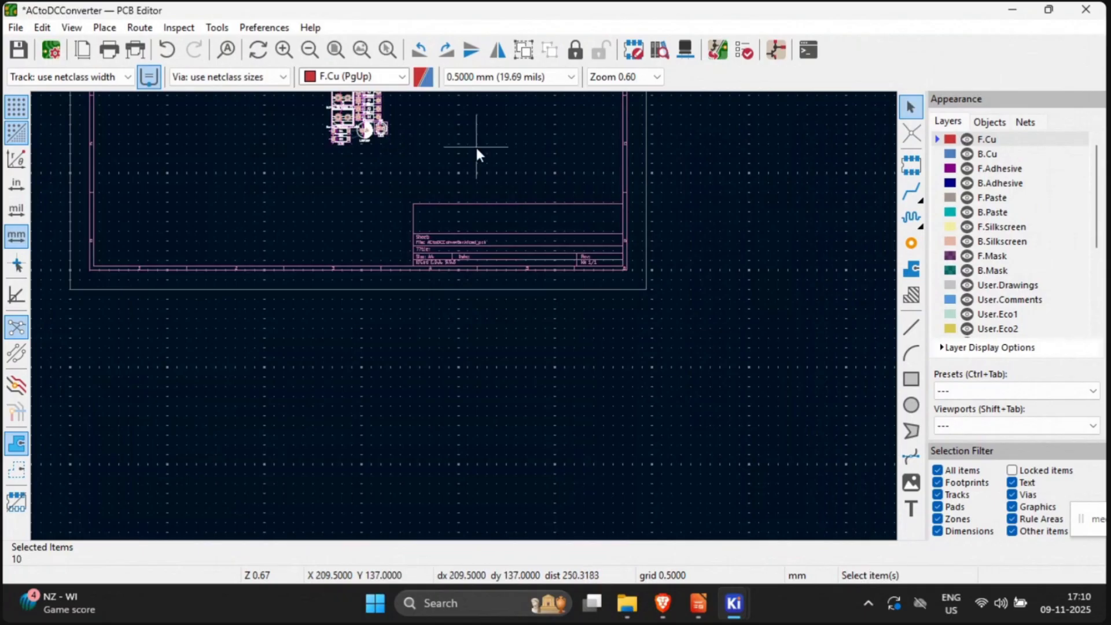
Step: Examine the placed terminal block, diode, resistor, capacitor and LED footprints and the ratsnest lines connecting them
middle_click_drag(478, 147, 557, 308)
scroll(464, 316, "up", 5)
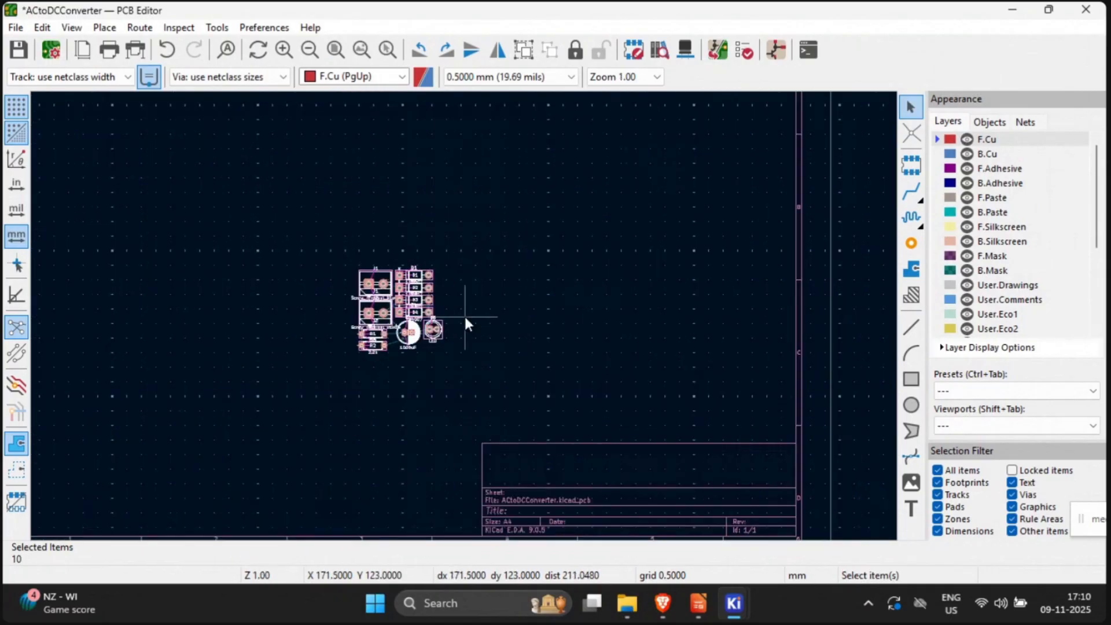
scroll(464, 317, "down", 5)
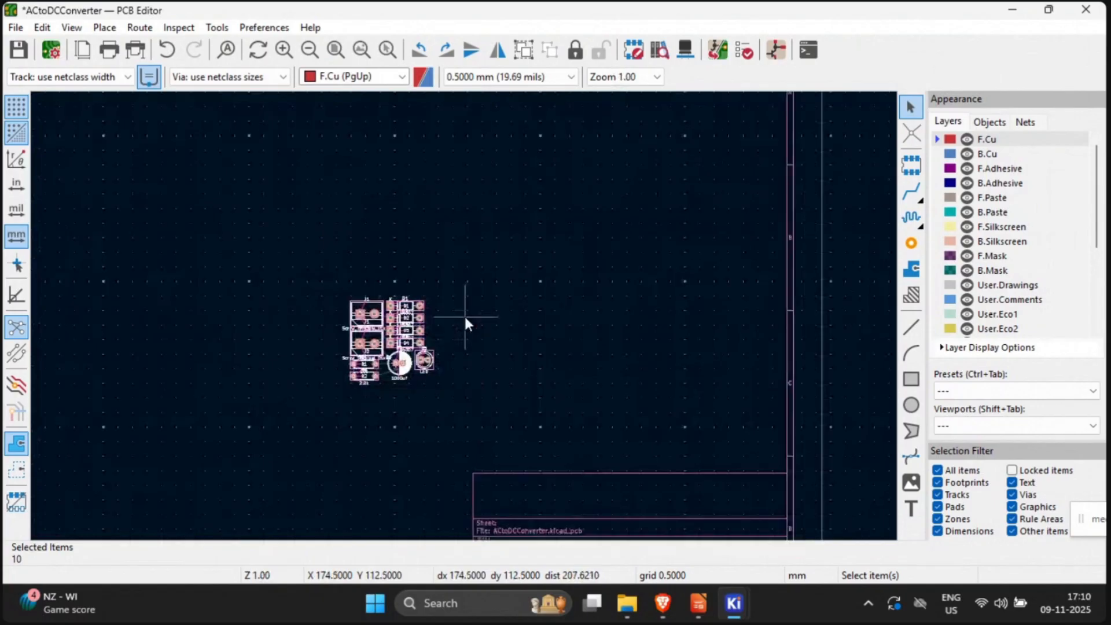
left_click_drag(444, 325, 486, 364)
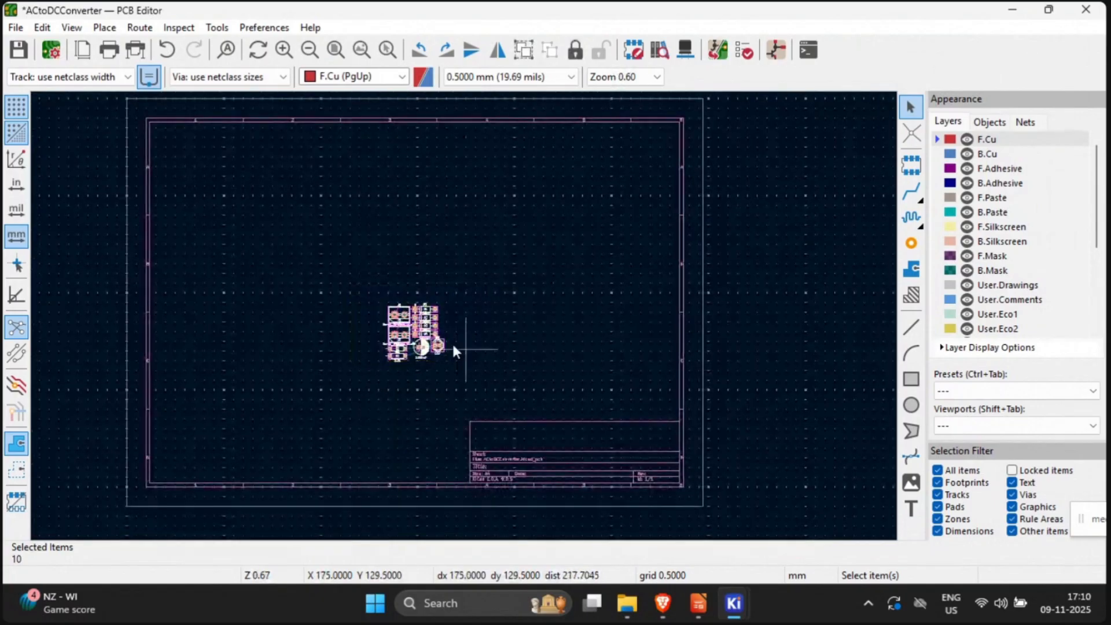
middle_click_drag(405, 315, 412, 317)
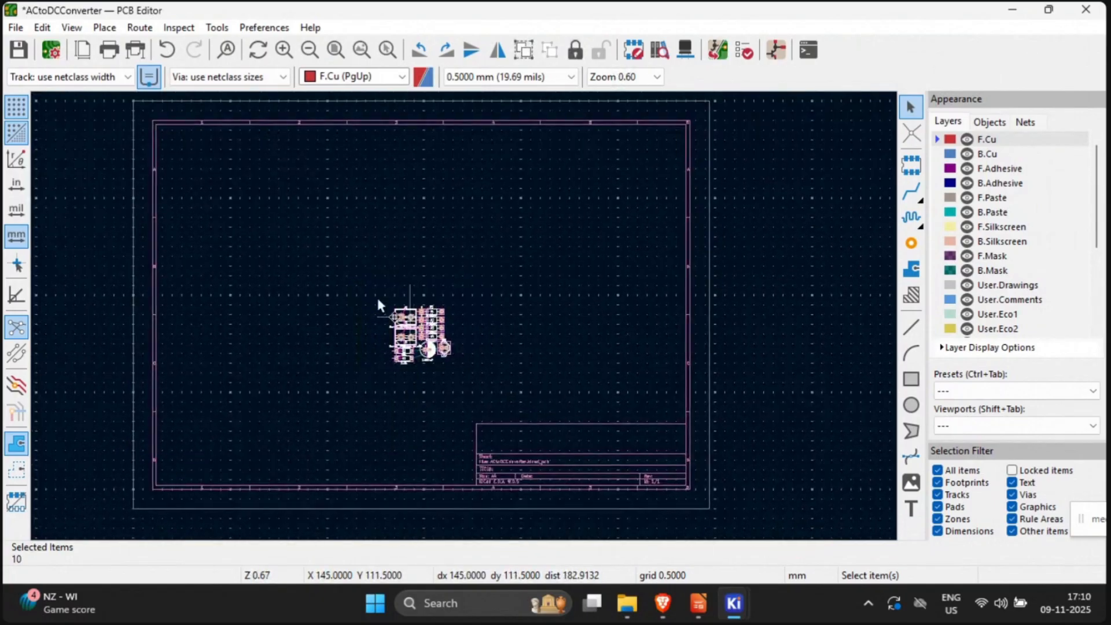
left_click_drag(401, 317, 393, 265)
scroll(464, 317, "up", 3)
scroll(464, 318, "up", 2)
left_click(564, 317)
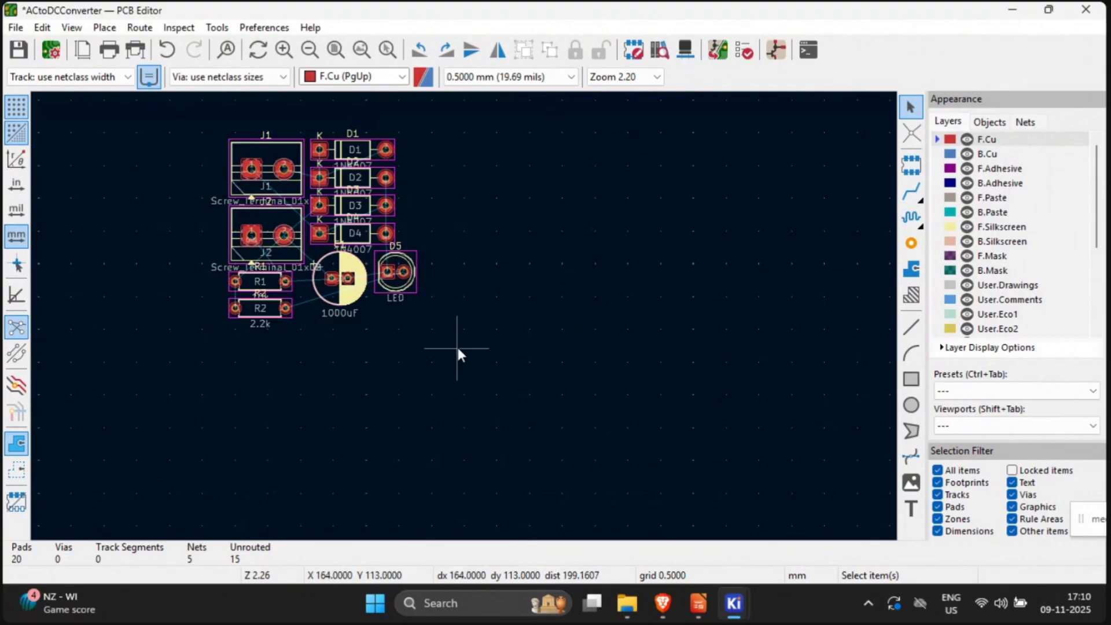
middle_click_drag(410, 336, 480, 378)
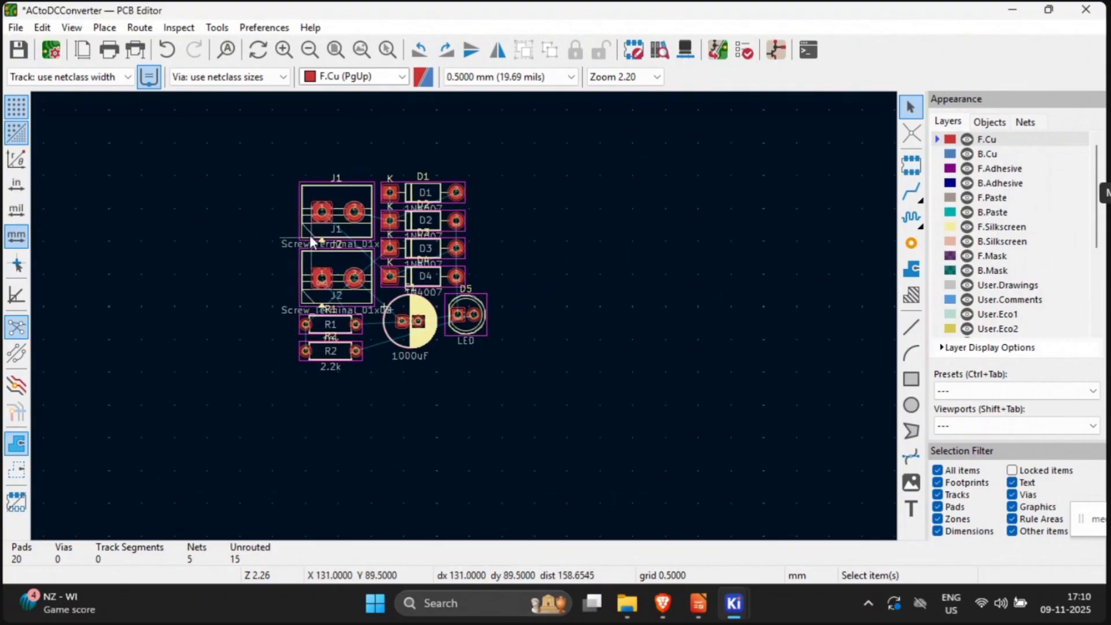
scroll(280, 240, "up", 2)
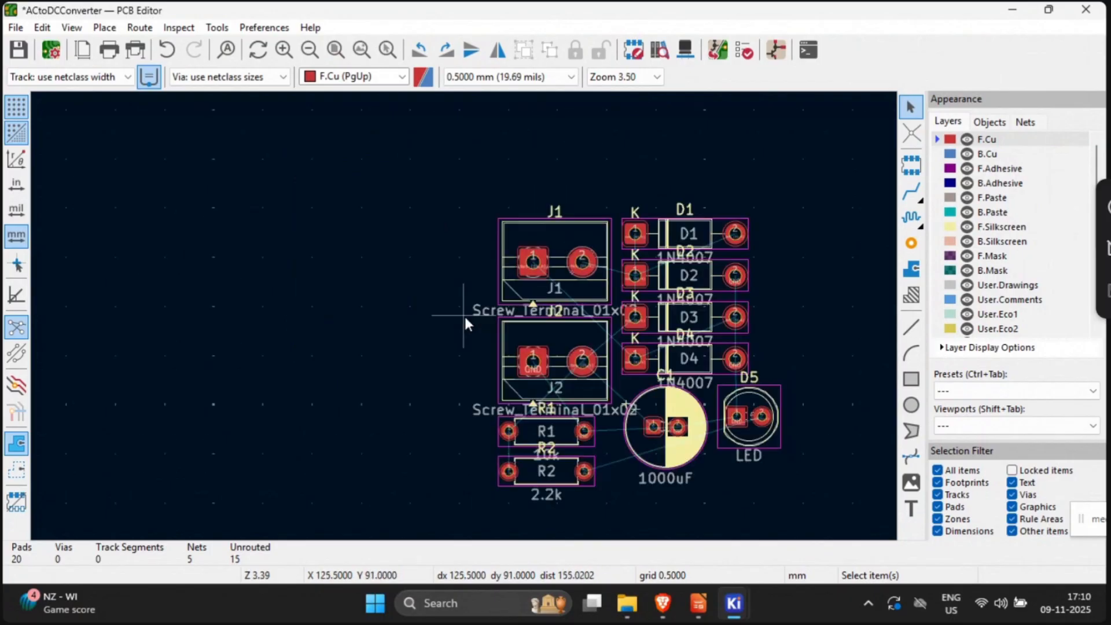
middle_click_drag(389, 308, 208, 241)
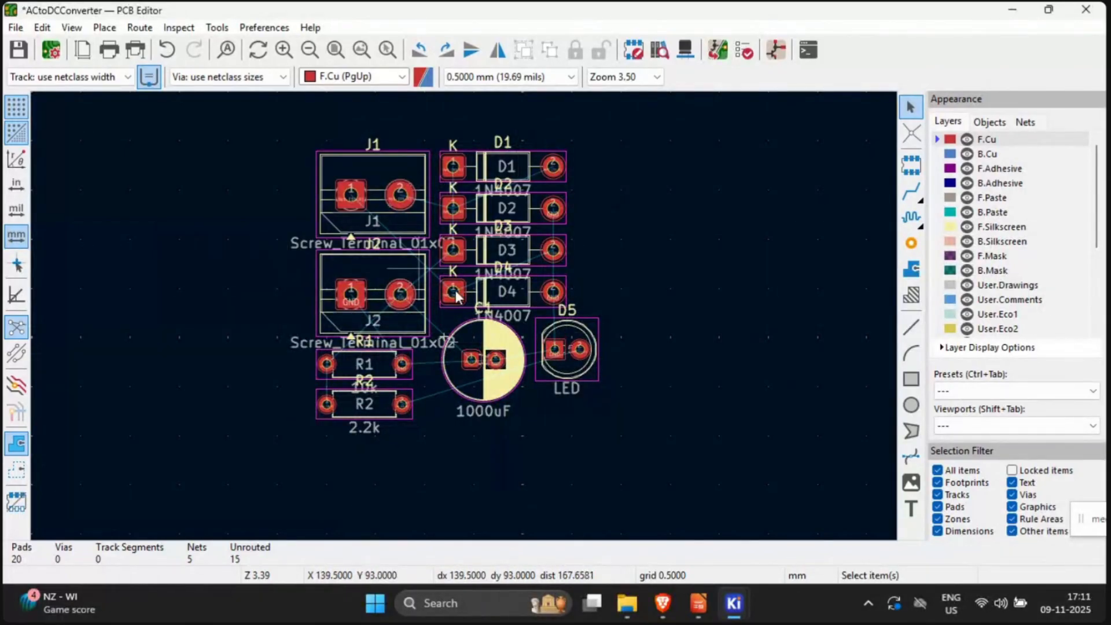
middle_click_drag(637, 217, 621, 218)
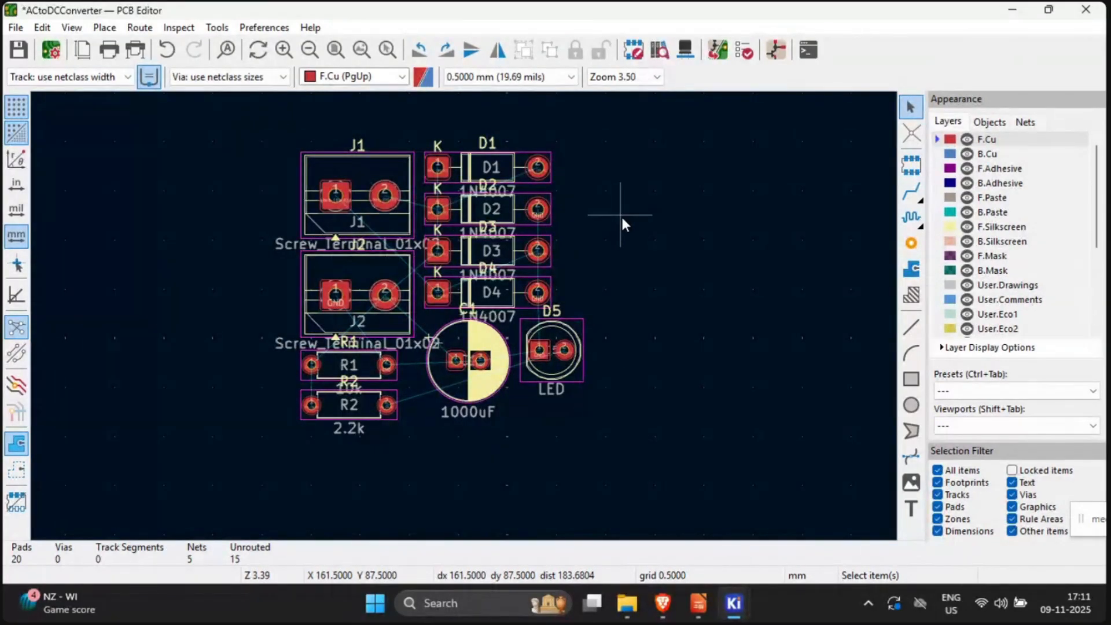
Step: Switch to LibreOffice Impress, view the finished AC to DC Converter board picture on slide 9, and return to the PCB Editor
left_click(689, 606)
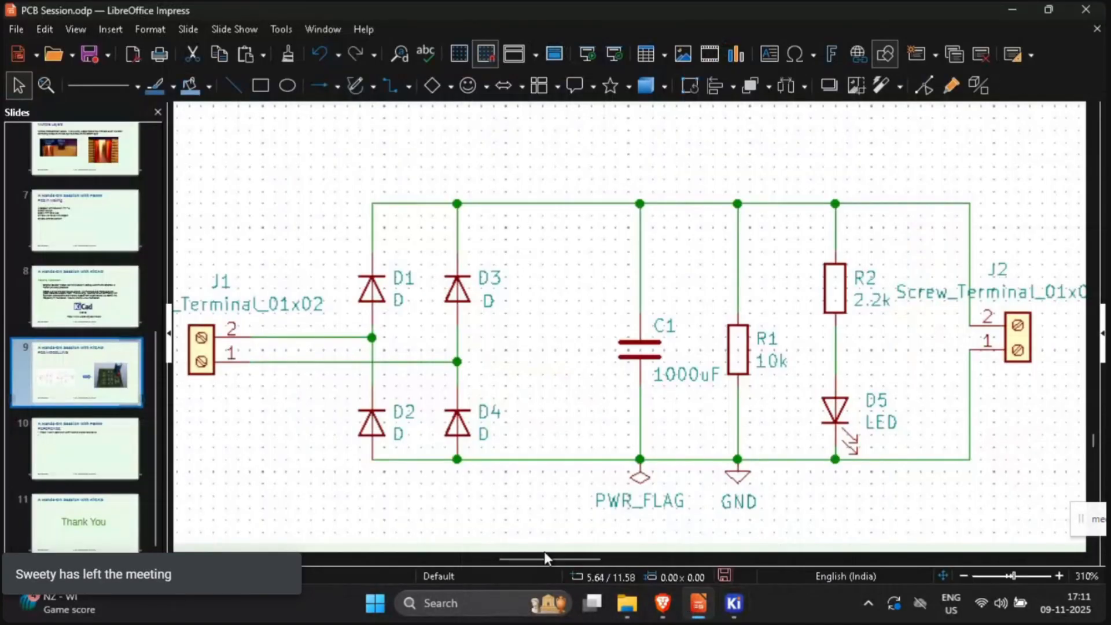
left_click_drag(545, 552, 709, 552)
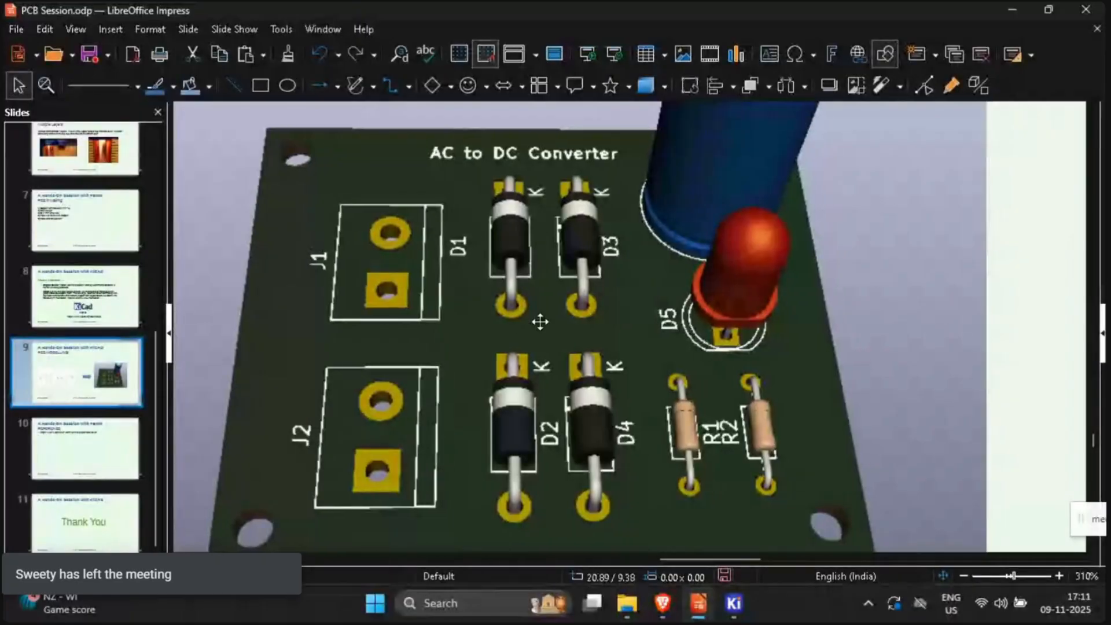
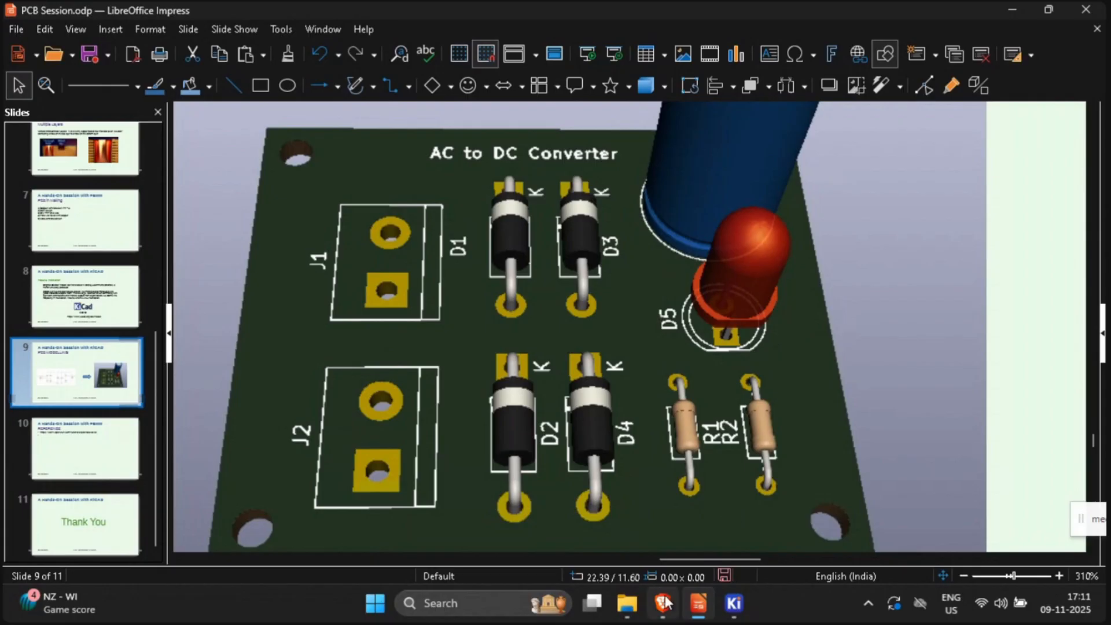
mouse_move(665, 603)
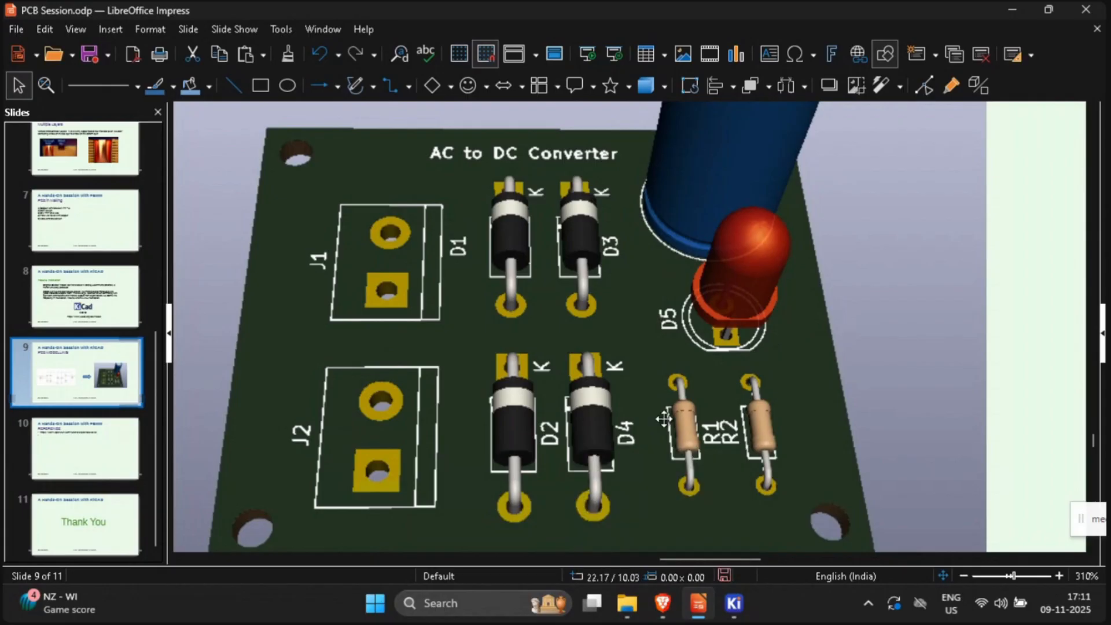
left_click(723, 612)
mouse_move(697, 606)
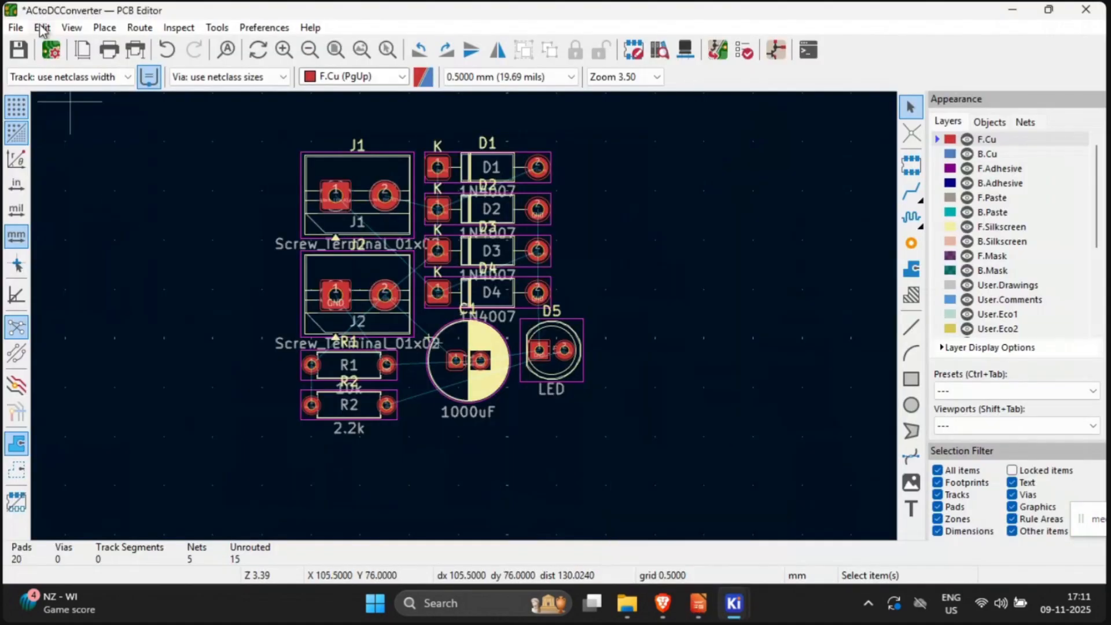
Step: Inspect the component models from several angles in the 3D Viewer and close it
left_click(43, 28)
mouse_move(74, 27)
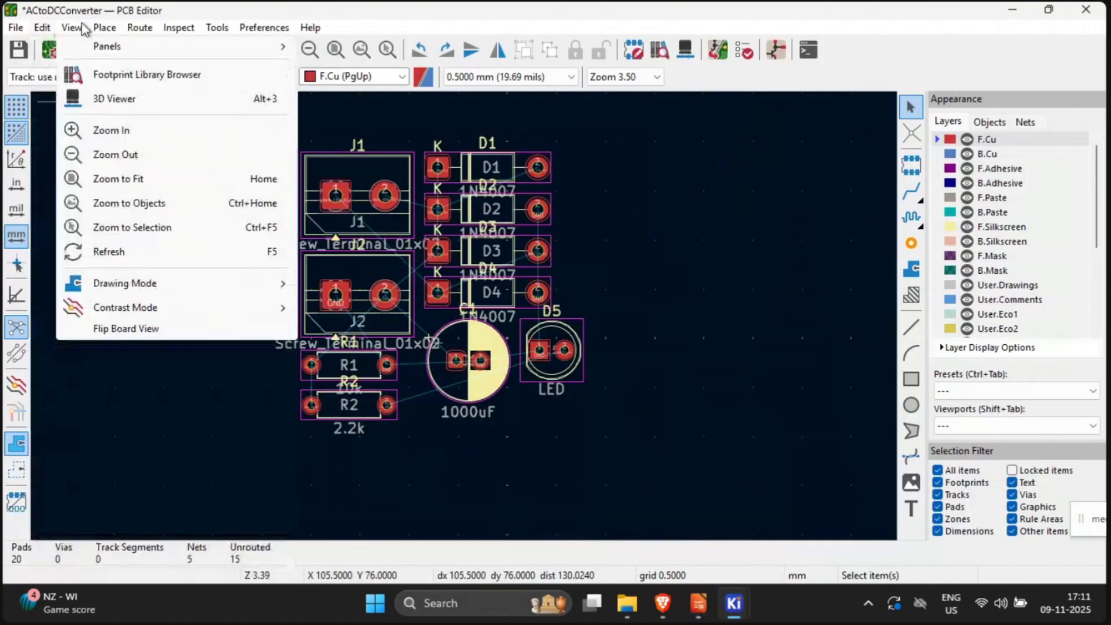
left_click(111, 98)
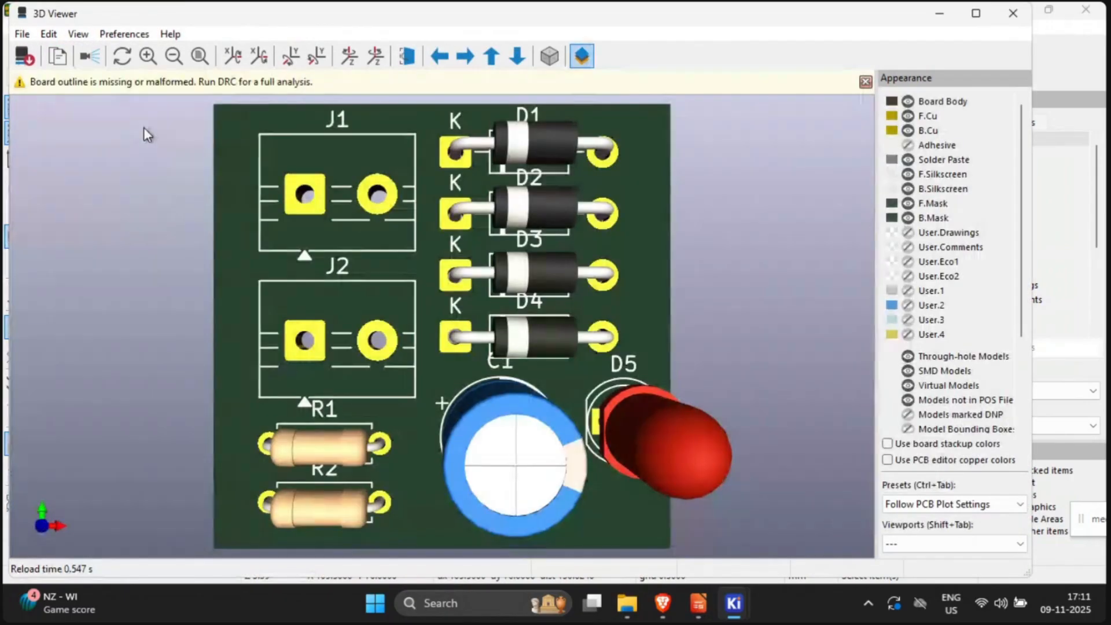
left_click_drag(197, 349, 249, 318)
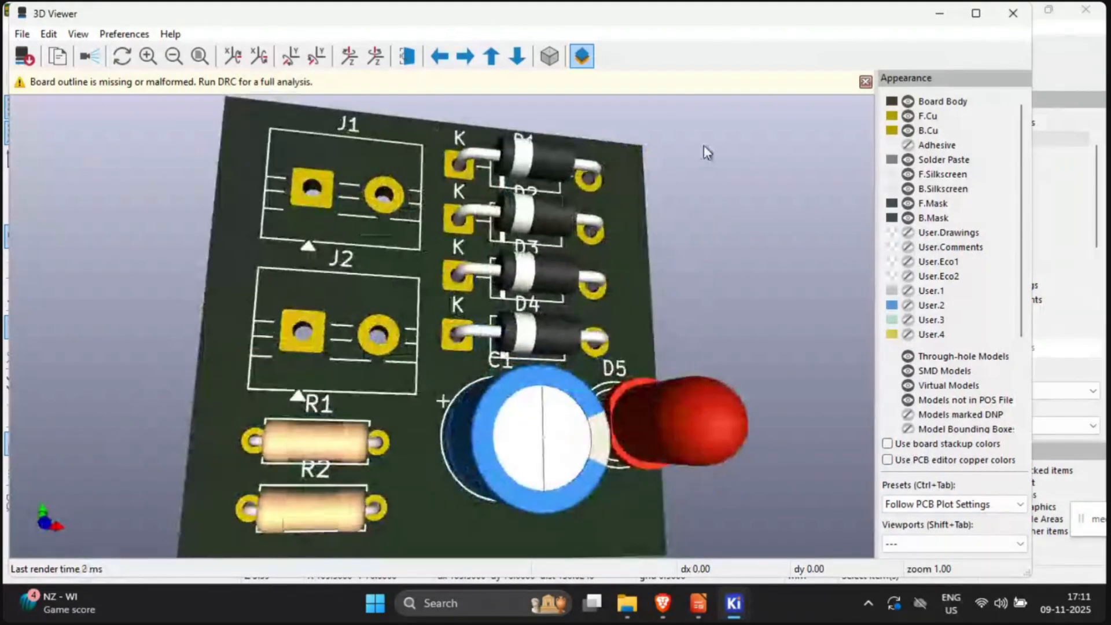
left_click_drag(683, 290, 581, 324)
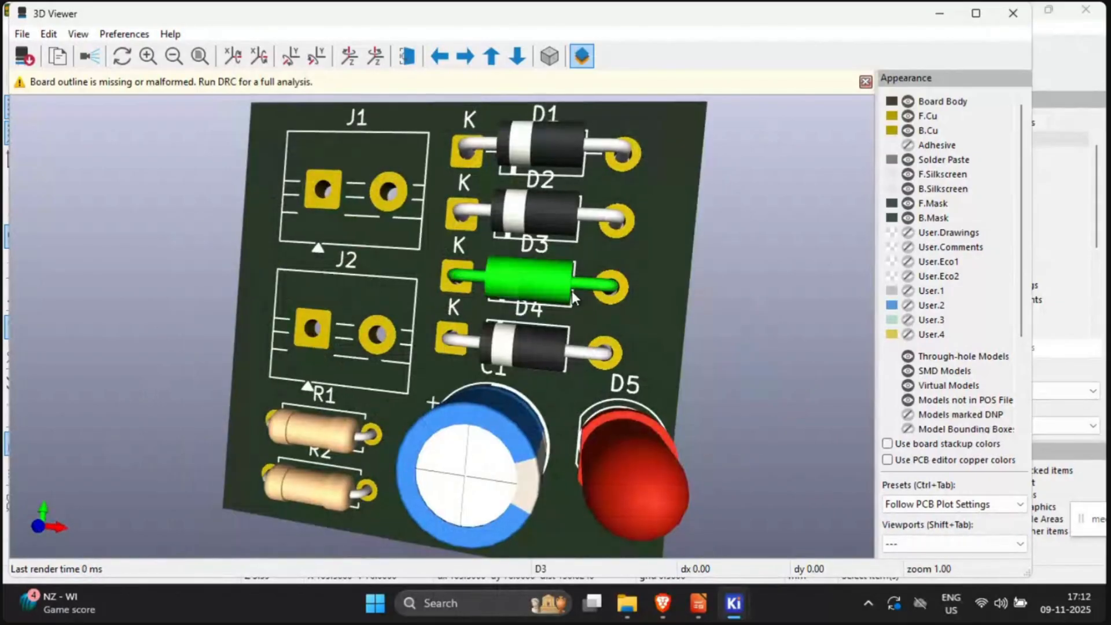
left_click(1014, 14)
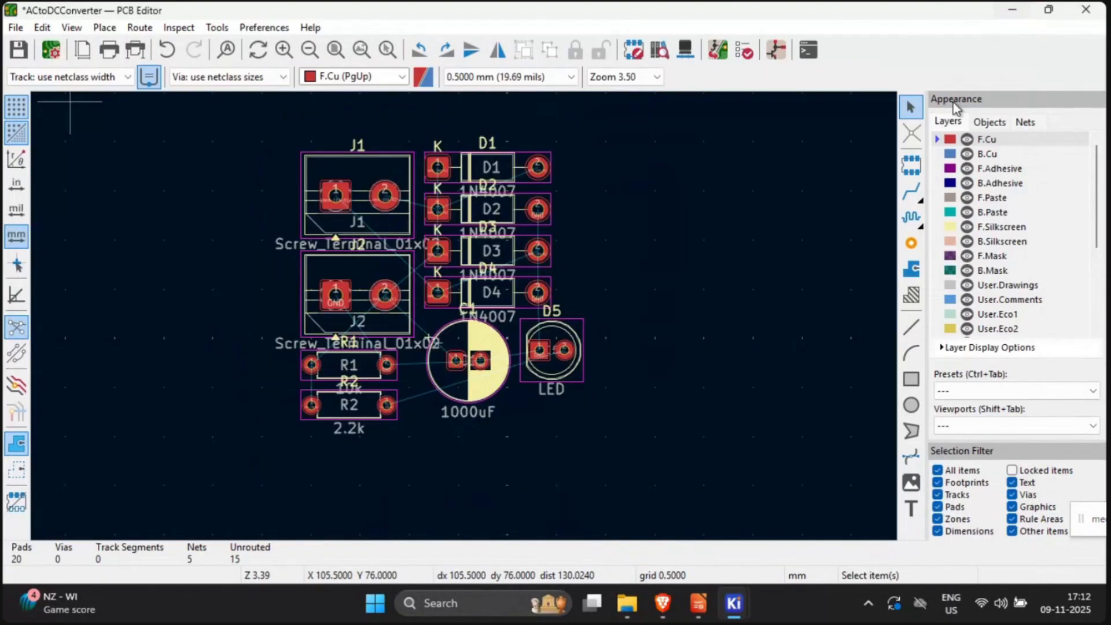
Step: Move terminal block J1 to the left of J2, clear of the other footprints, and check the reference board picture in LibreOffice Impress
left_click(363, 152)
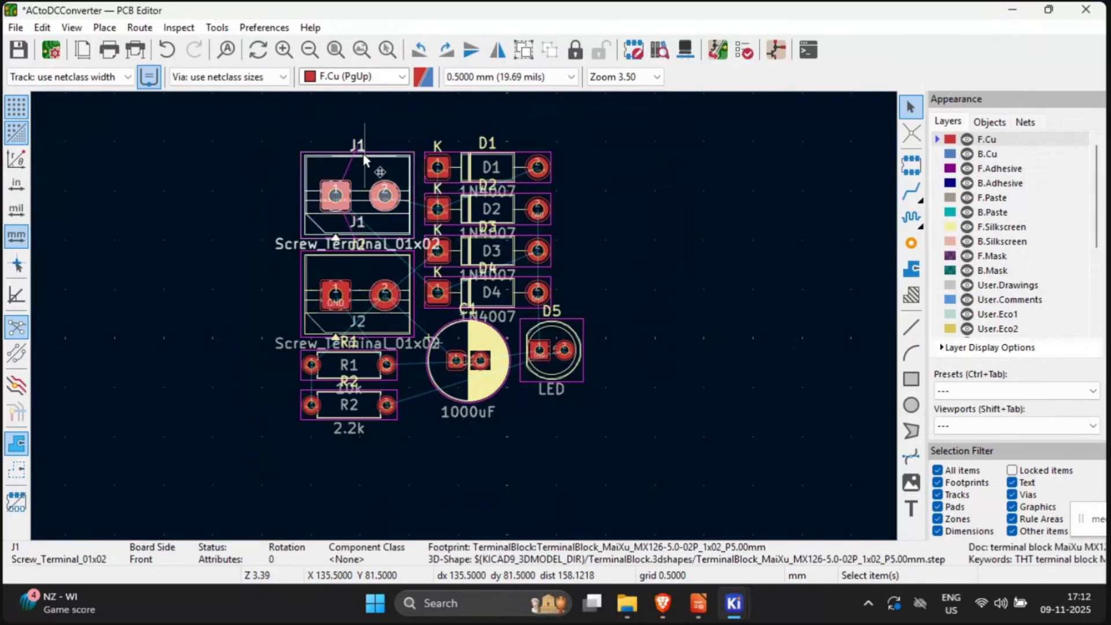
left_click_drag(363, 153, 213, 219)
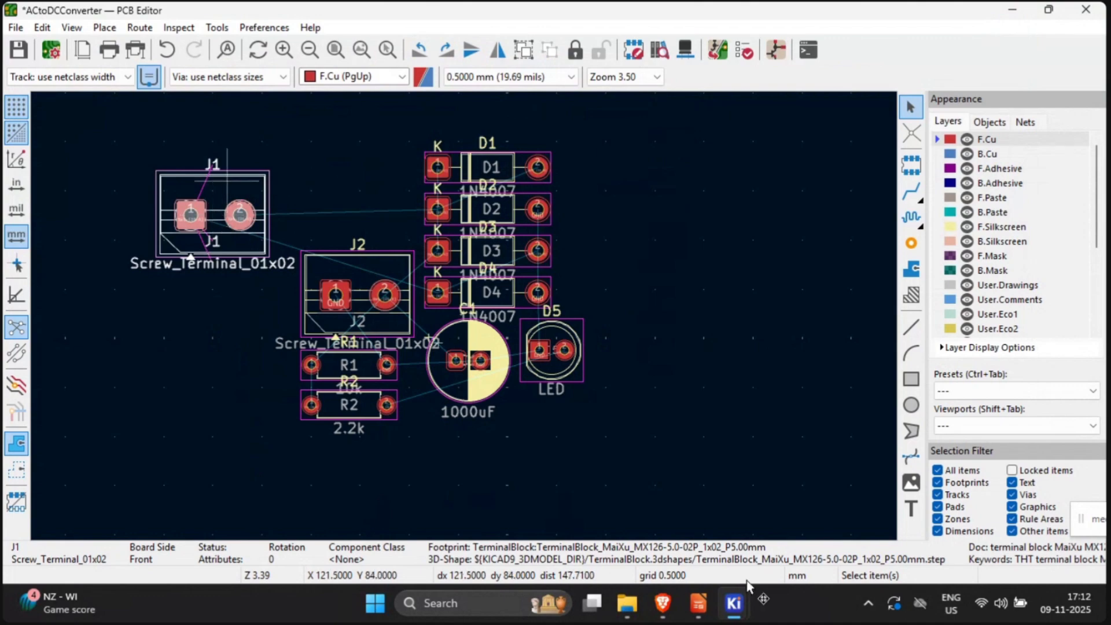
left_click(701, 603)
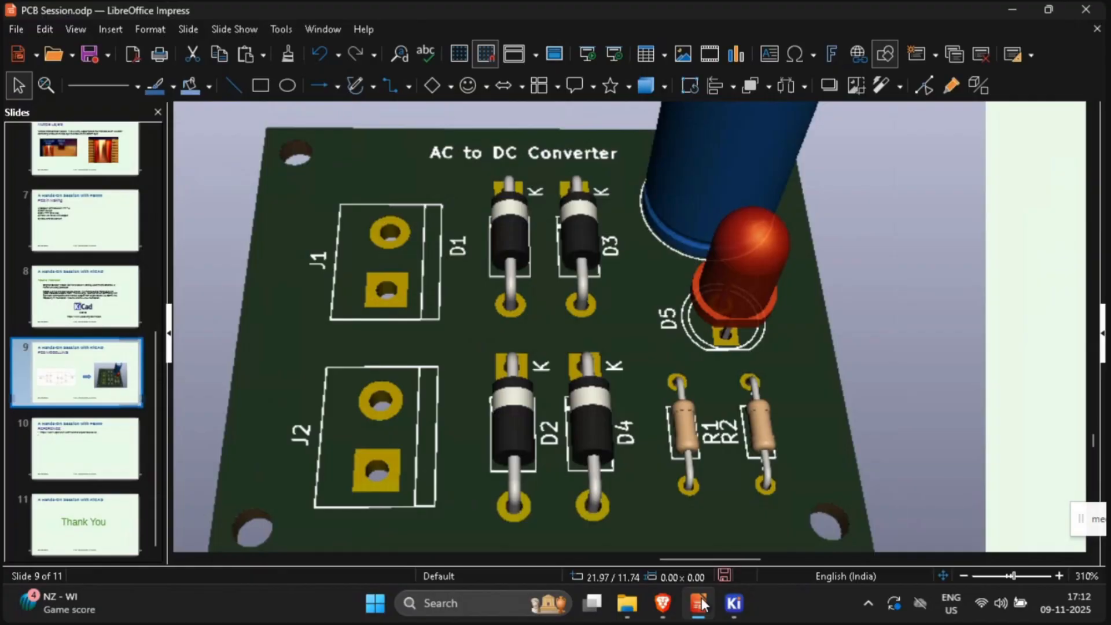
left_click(702, 603)
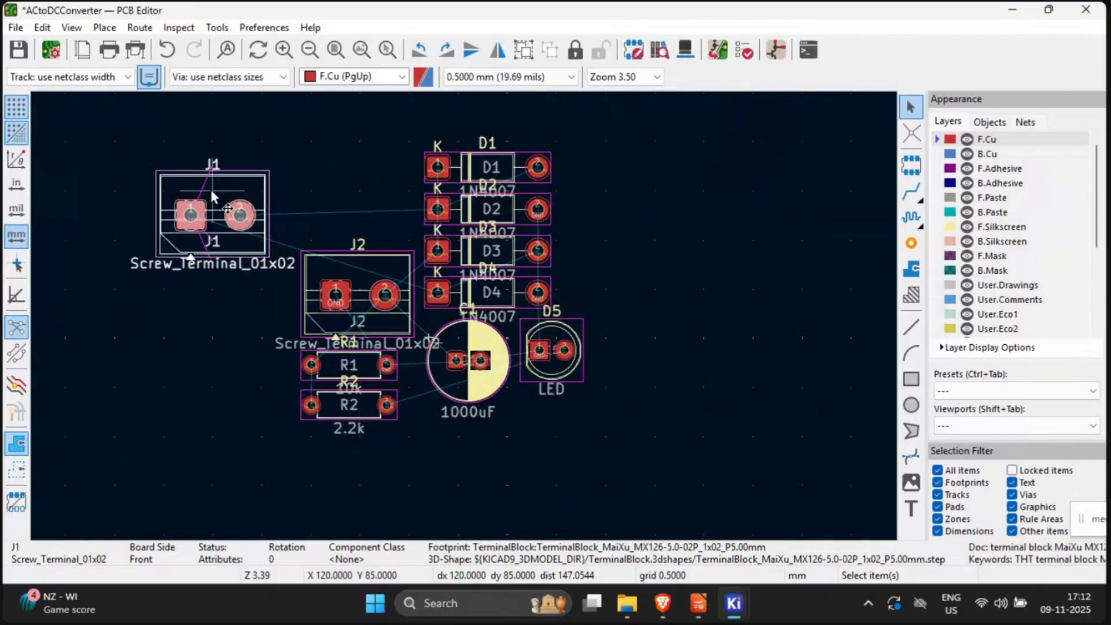
Step: Rotate terminal blocks J1 and J2 to 90° and place J2 directly below J1 in a vertical column
key("r")
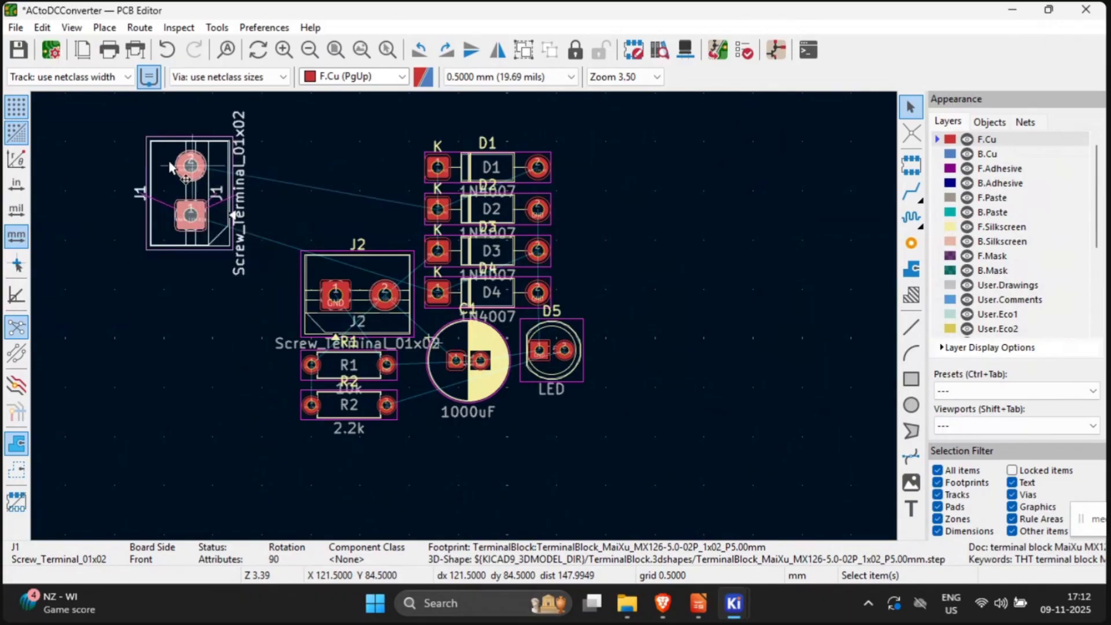
left_click_drag(162, 181, 193, 188)
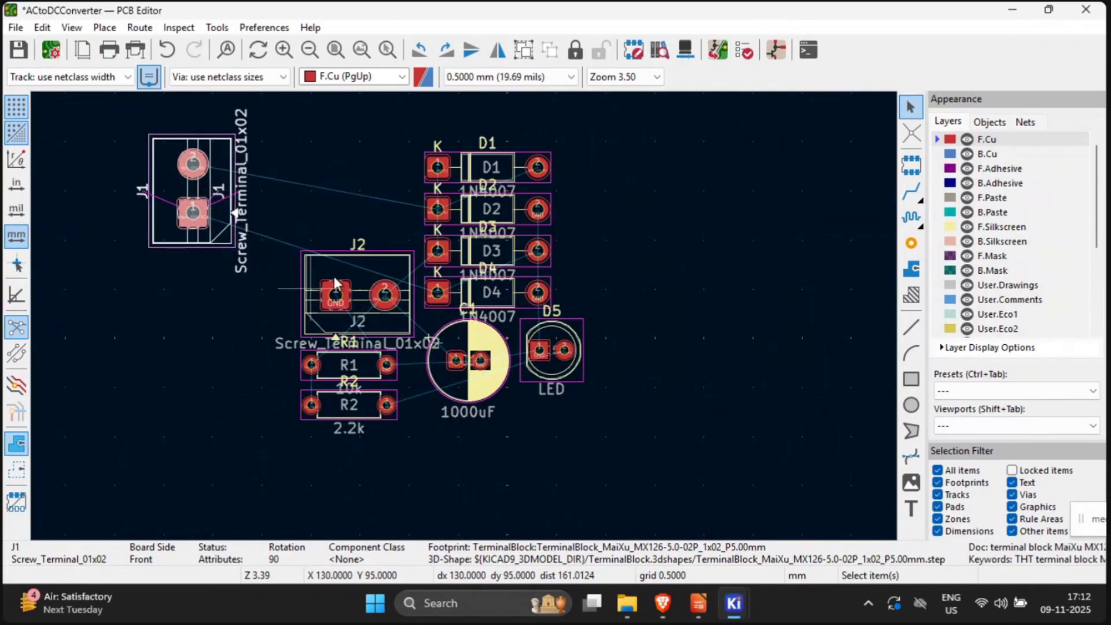
left_click(342, 270)
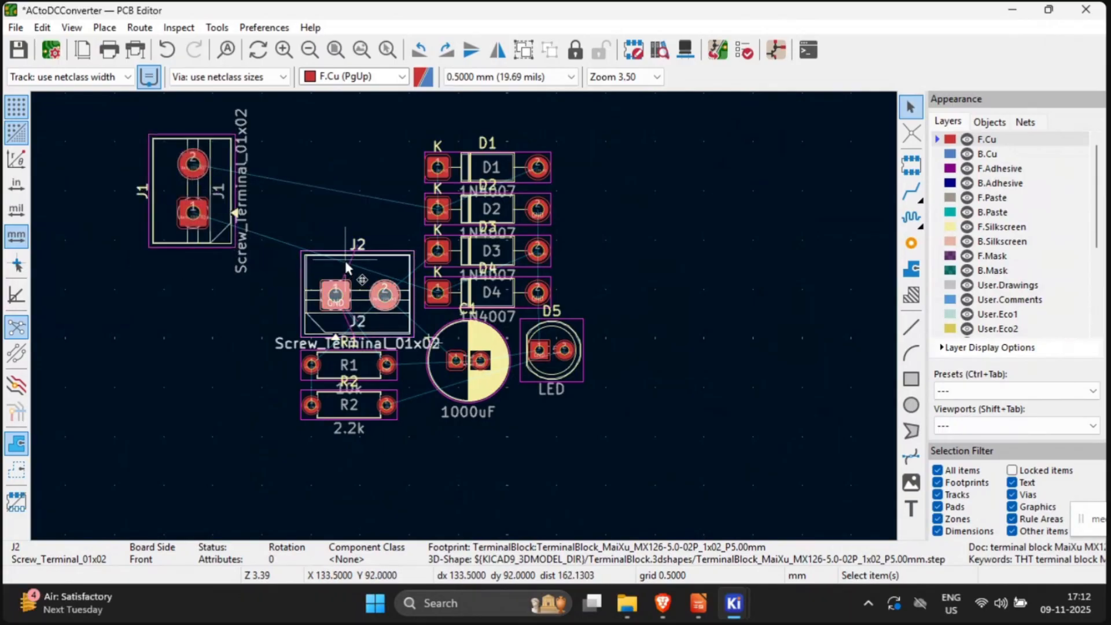
key("r")
left_click_drag(335, 273, 188, 333)
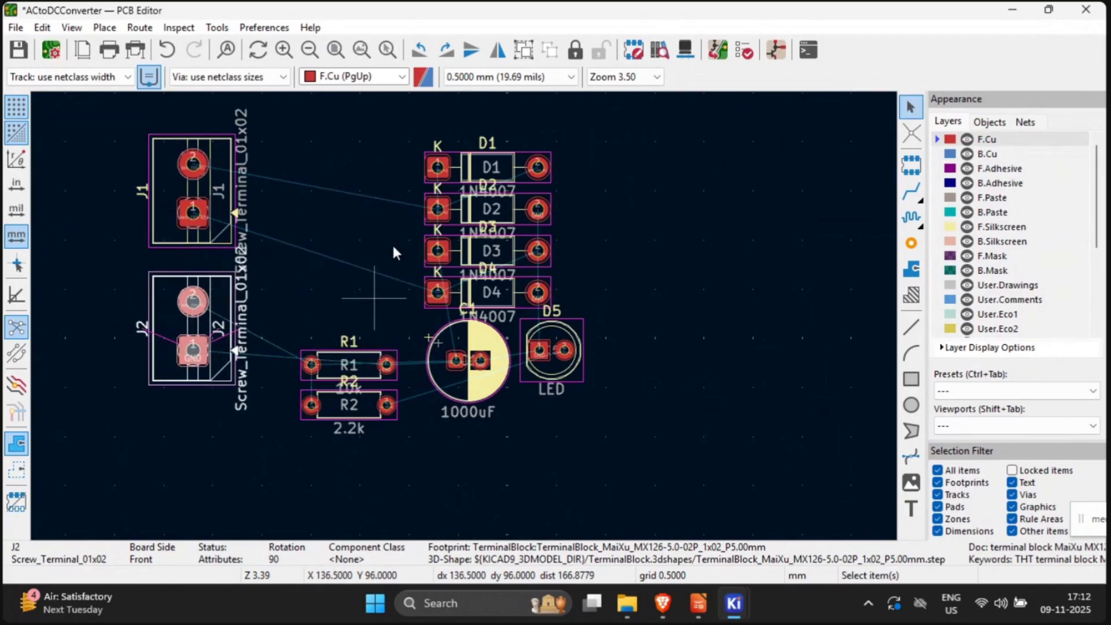
Step: Rotate terminal block J2 through a full turn in 90° increments
key("r")
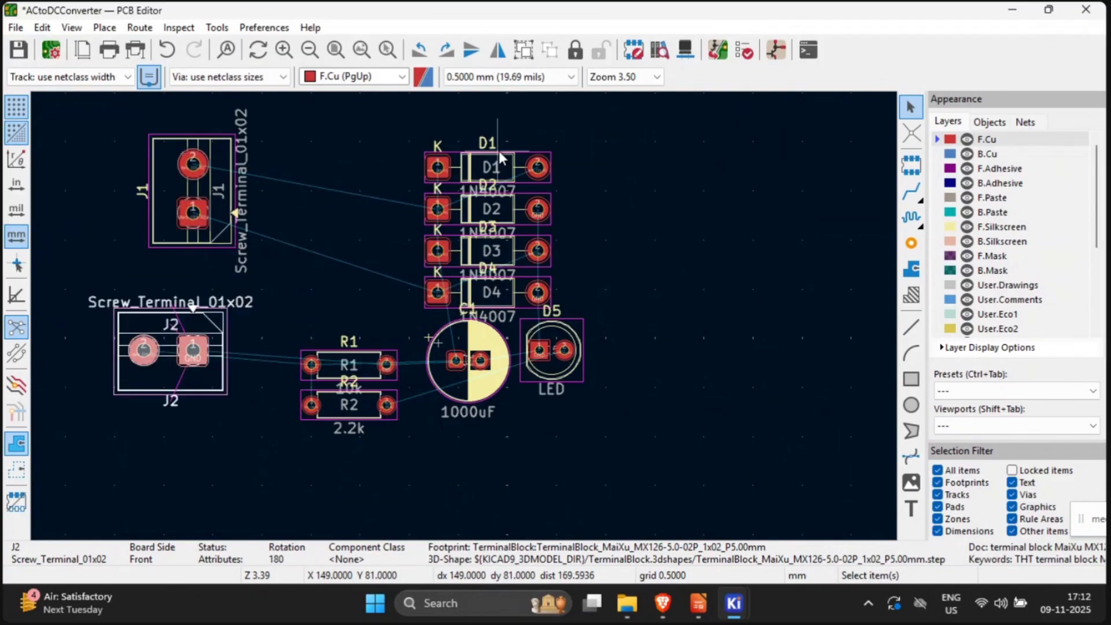
key("r")
key("r")
key("r")
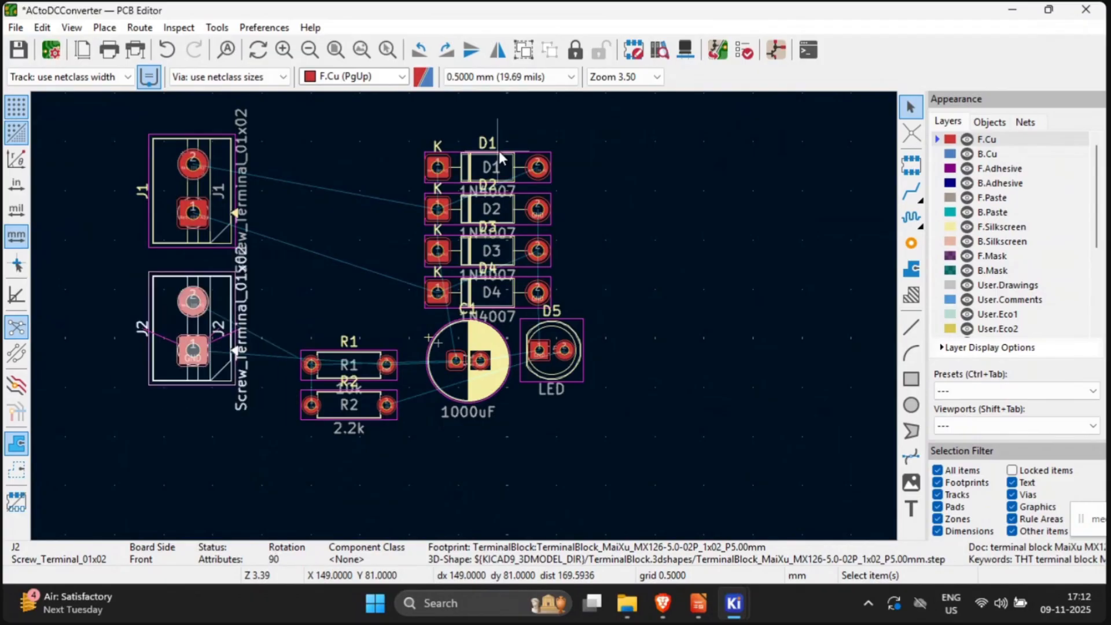
left_click(307, 280)
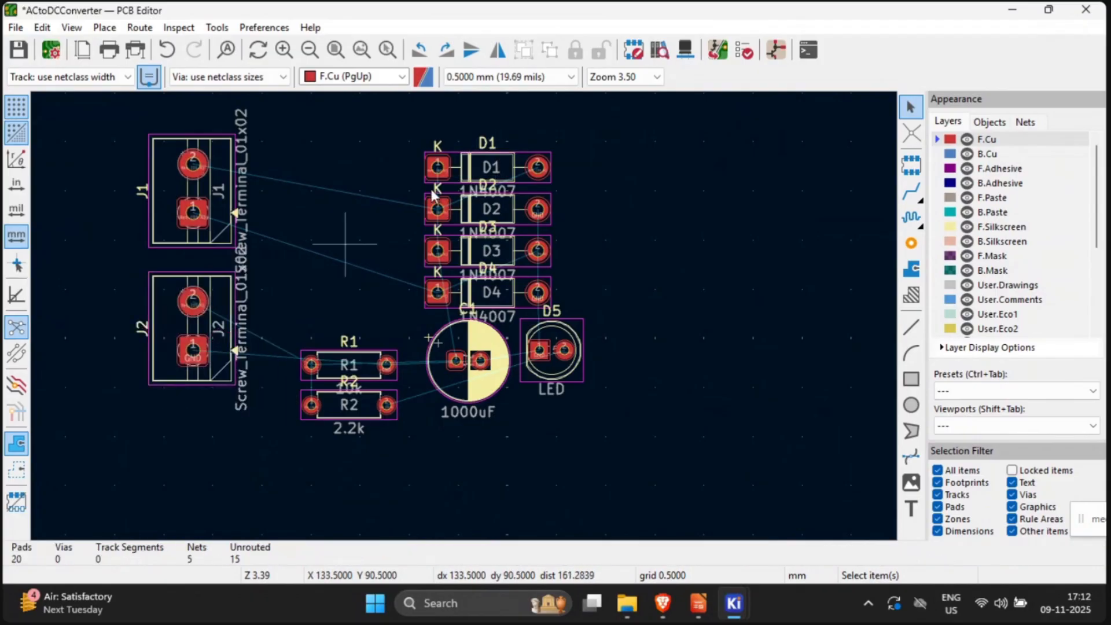
Step: Move diode D1 beside the right of terminal block J1 and rotate it to -90° so its cathode faces up
left_click(488, 160)
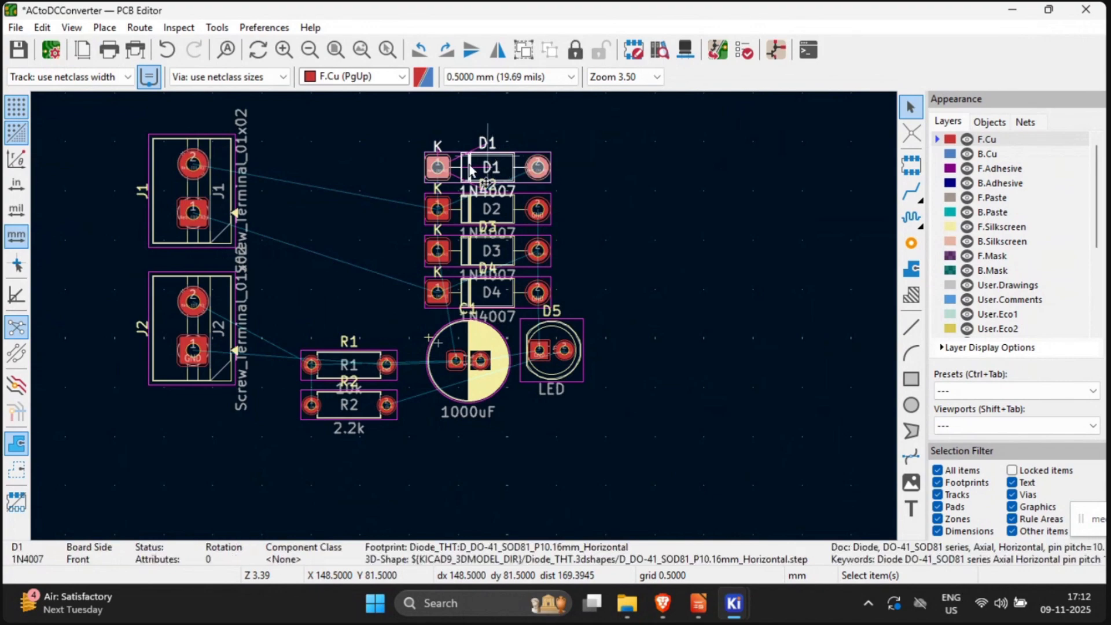
left_click_drag(490, 161, 338, 168)
key("r")
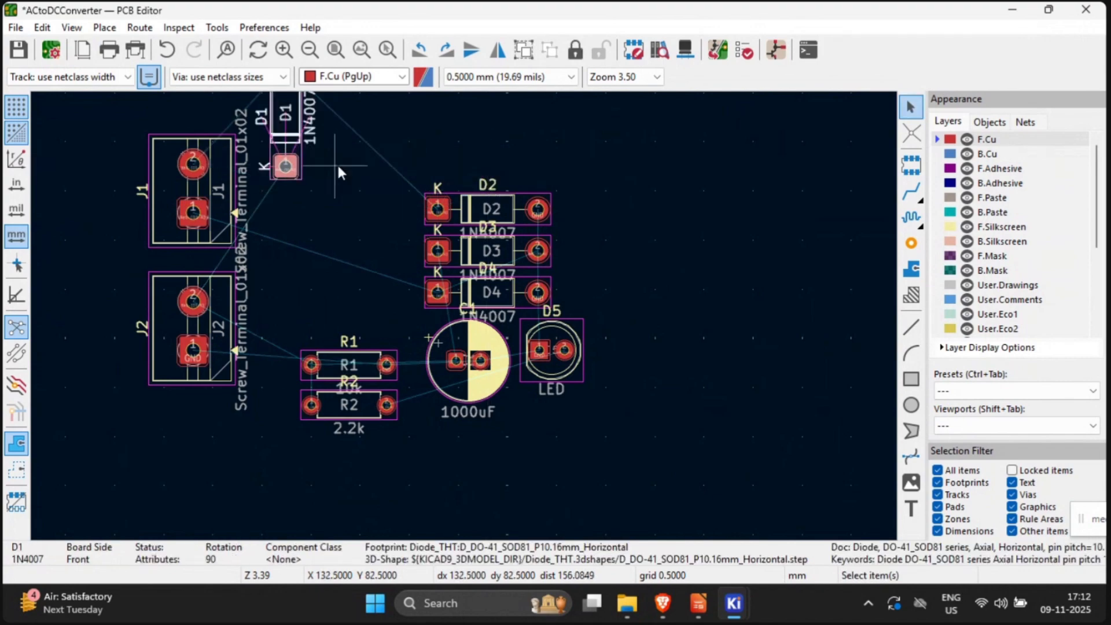
key("r")
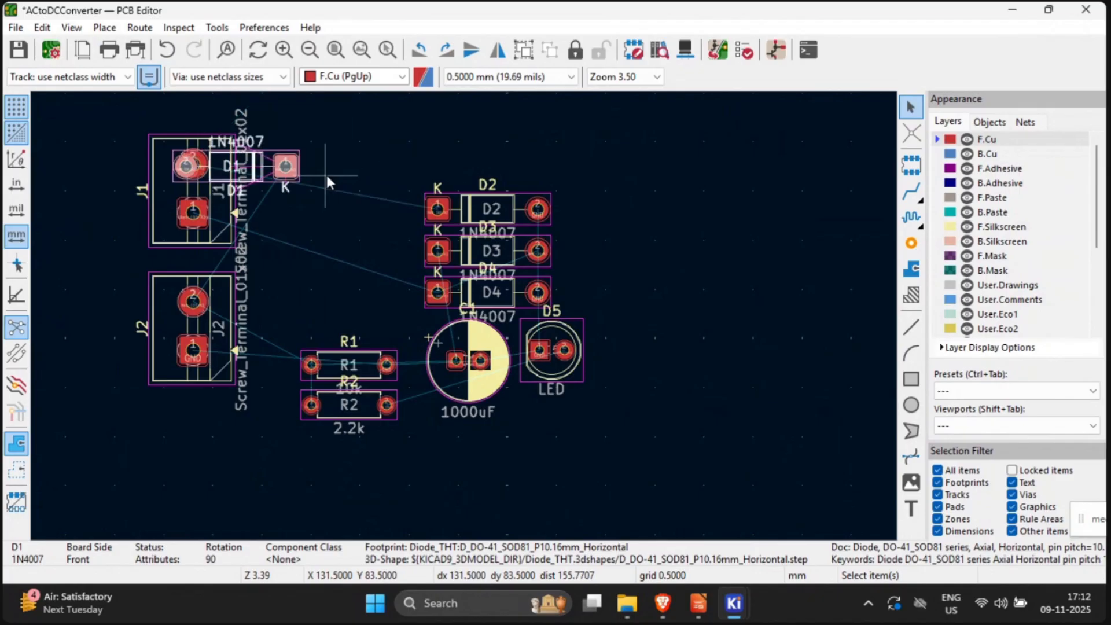
key("r")
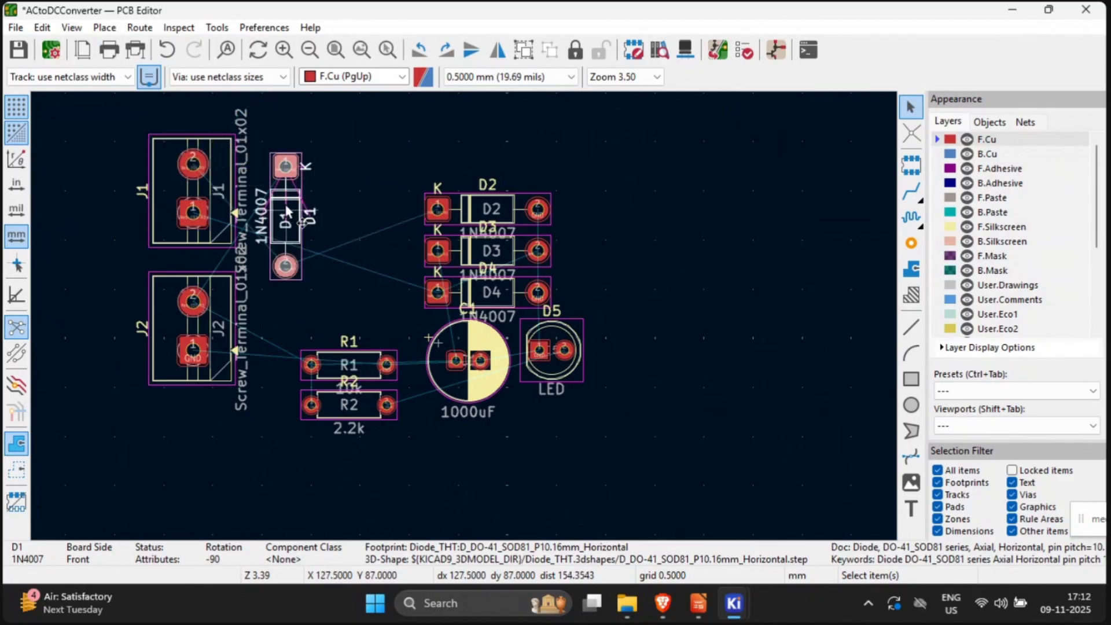
left_click_drag(288, 207, 322, 185)
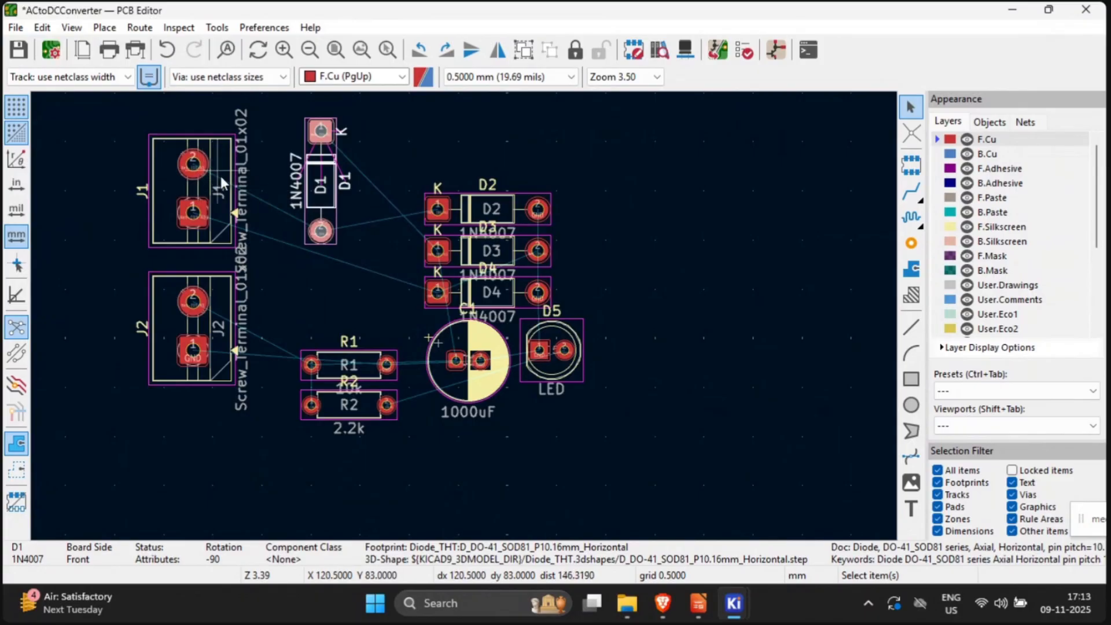
Step: Switch to LibreOffice Impress, check the board picture and schematic on slide 9, and return to the PCB Editor
scroll(246, 205, "up", 2)
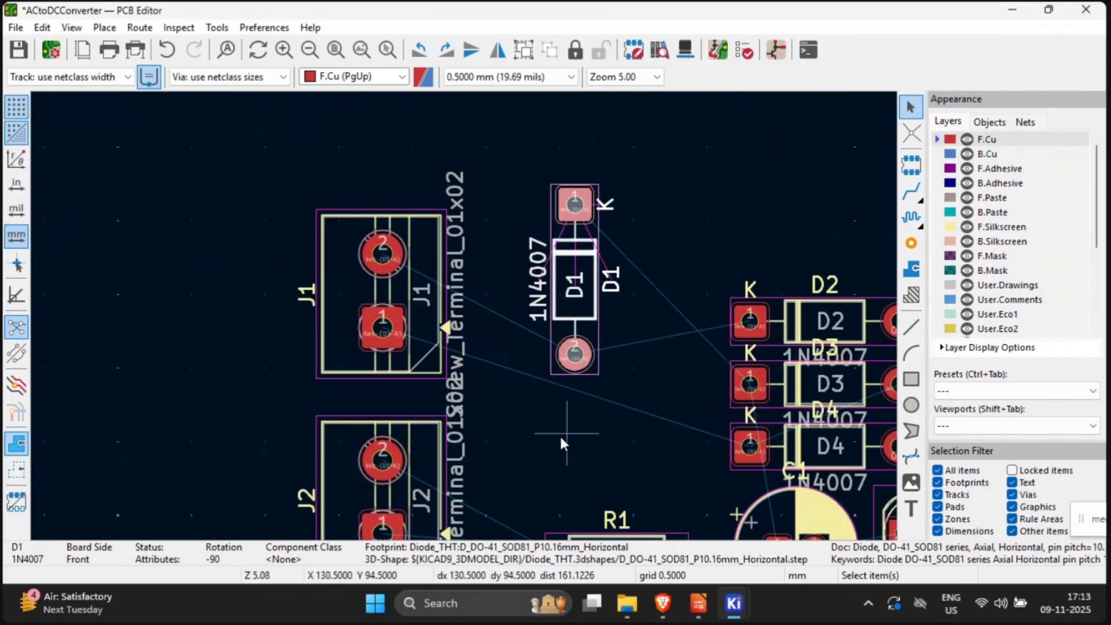
middle_click_drag(560, 433, 409, 335)
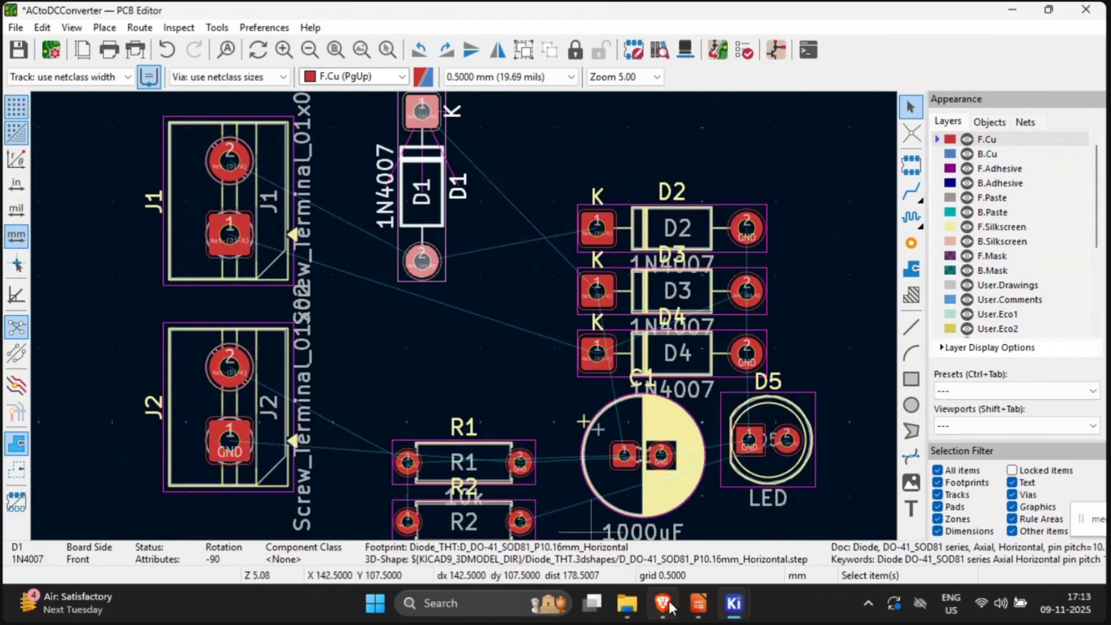
left_click(706, 610)
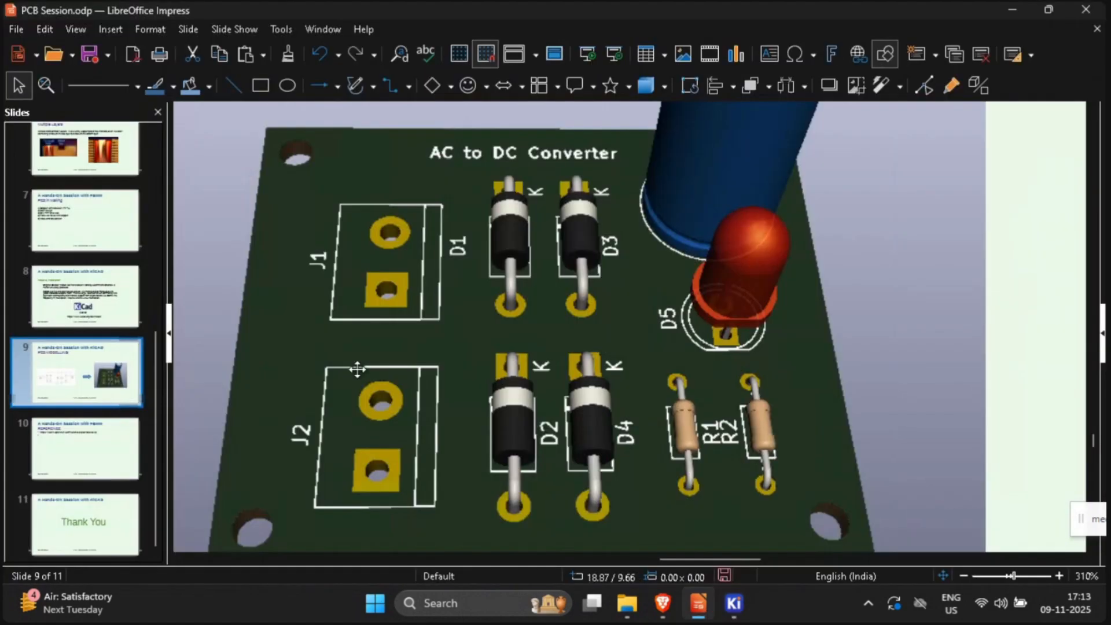
left_click_drag(718, 558, 545, 554)
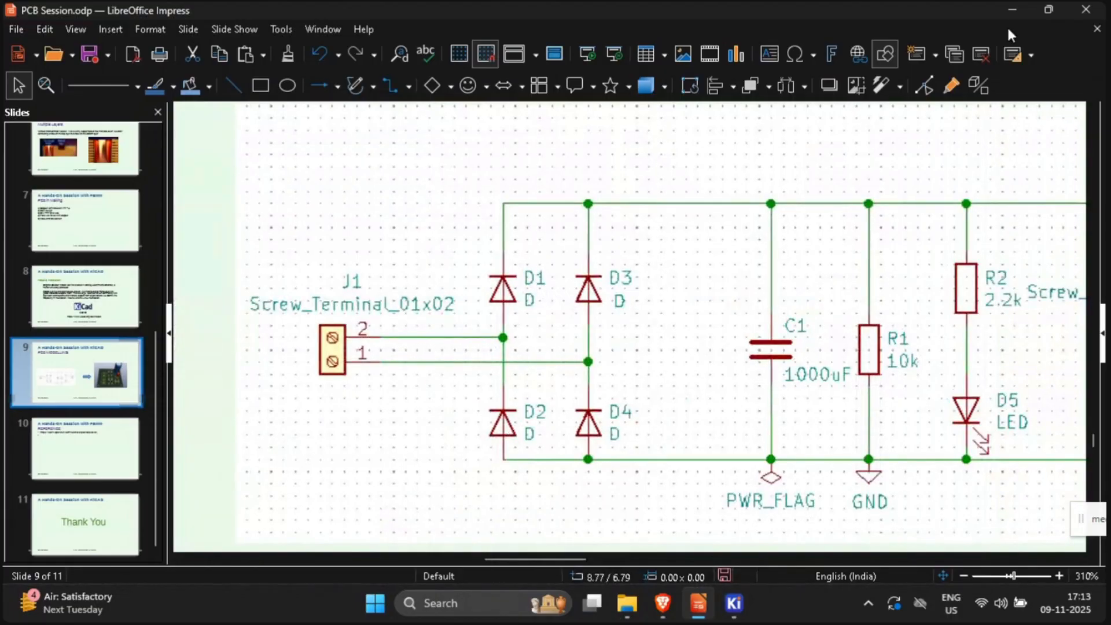
left_click(1013, 10)
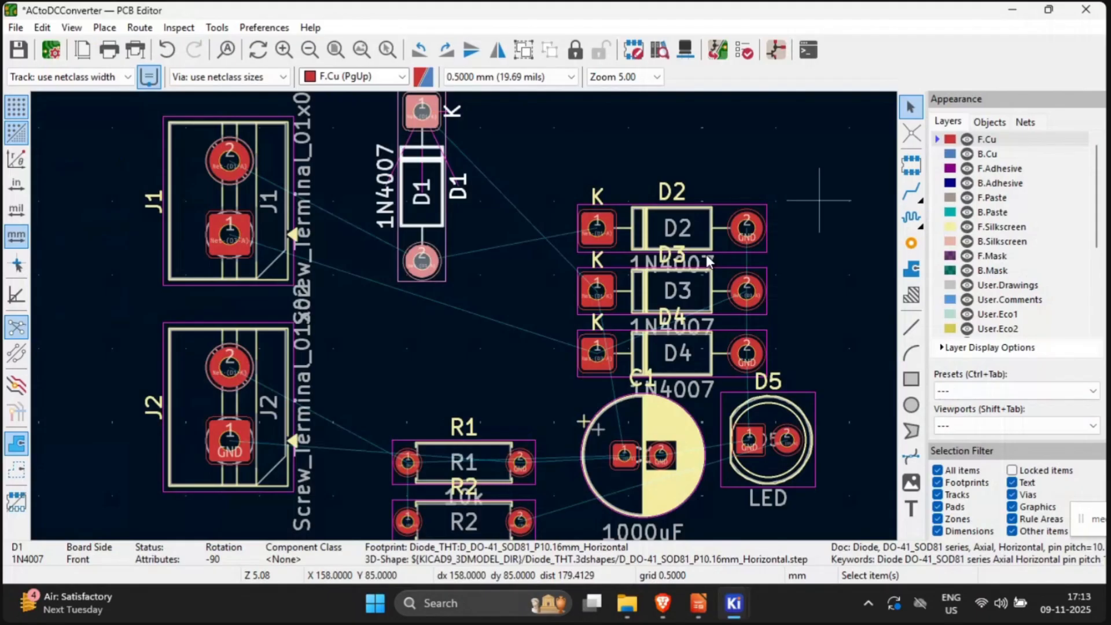
Step: Move diode D2 below D1 and rotate it to -90° so its cathode faces up
left_click(663, 226)
left_click_drag(664, 225, 442, 359)
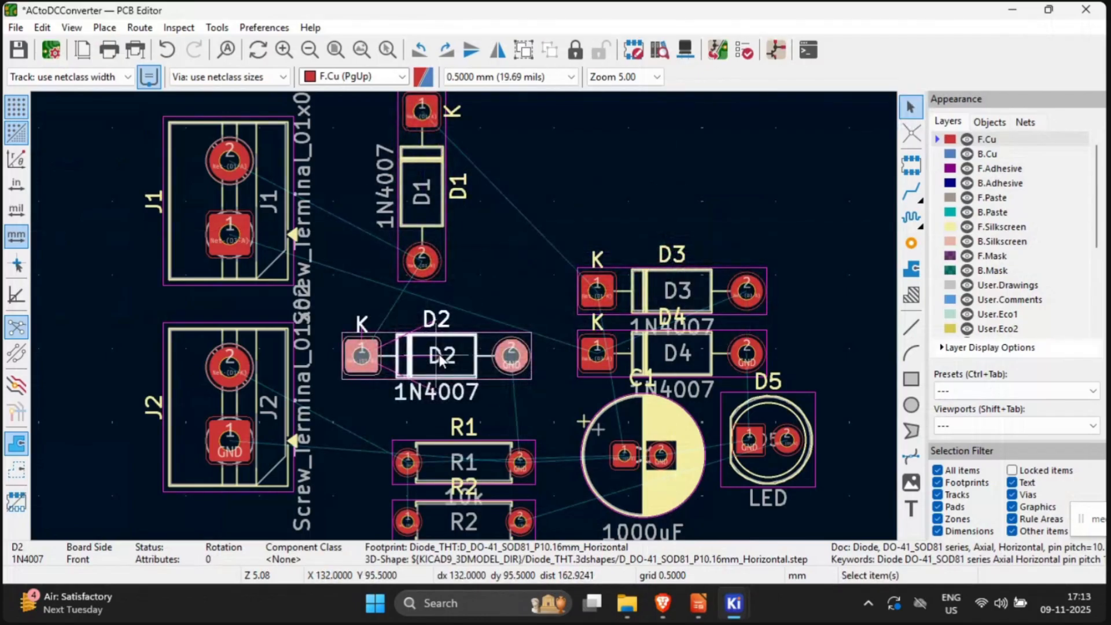
key("r")
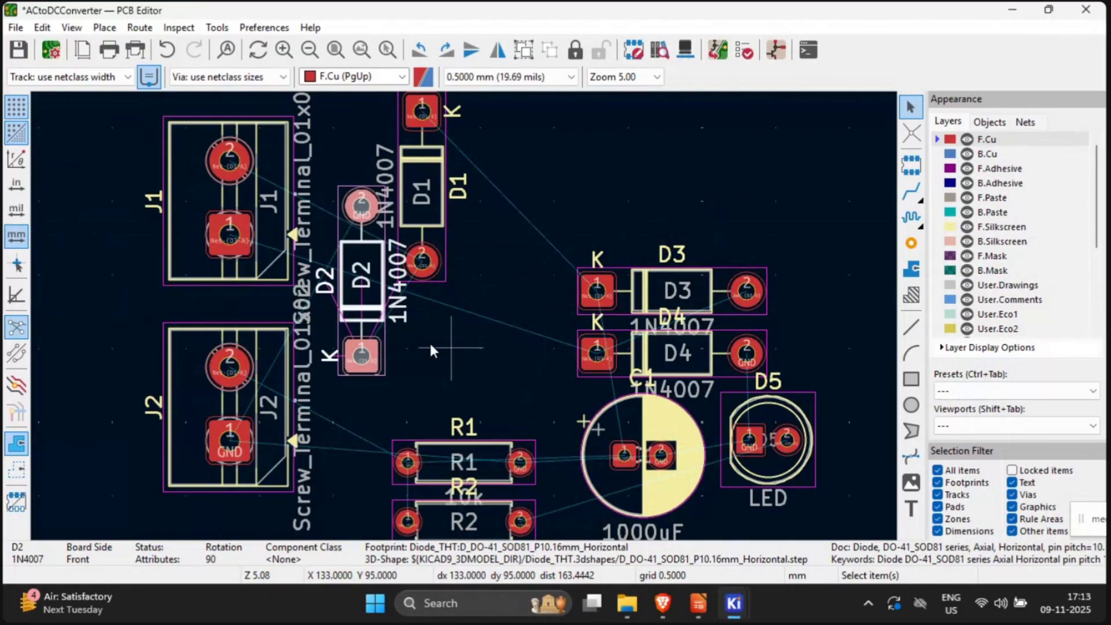
key("r")
key("r")
left_click_drag(363, 355, 432, 316)
Step: Move resistors R1 and R2 together with diode D2 down and to the right, so the resistors sit below capacitor C1
scroll(464, 317, "down", 4)
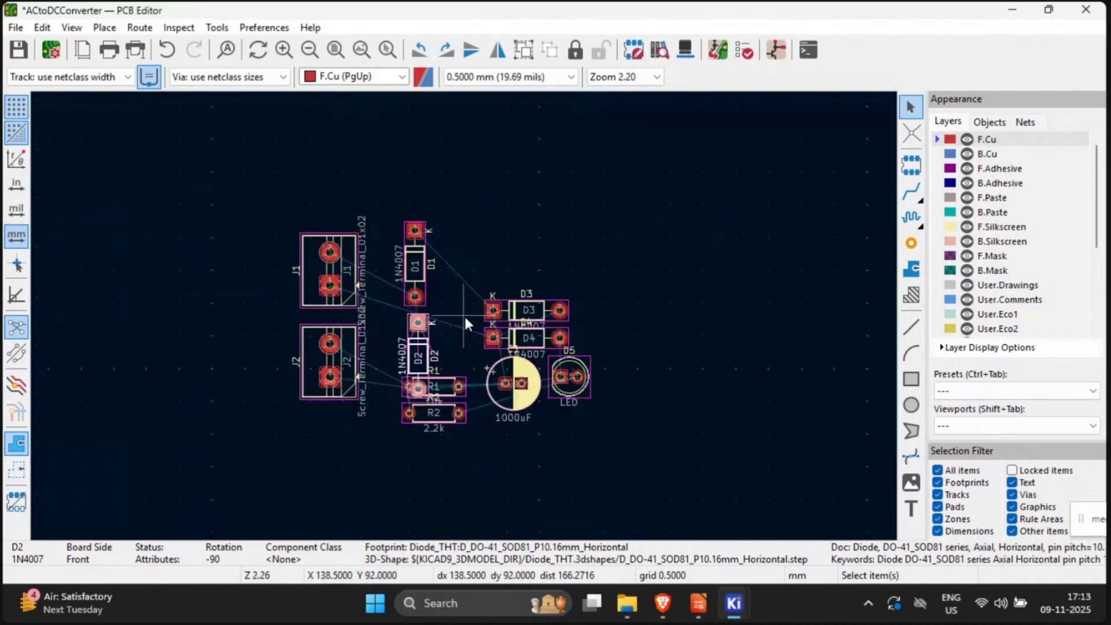
scroll(453, 403, "up", 4)
middle_click_drag(753, 301, 770, 132)
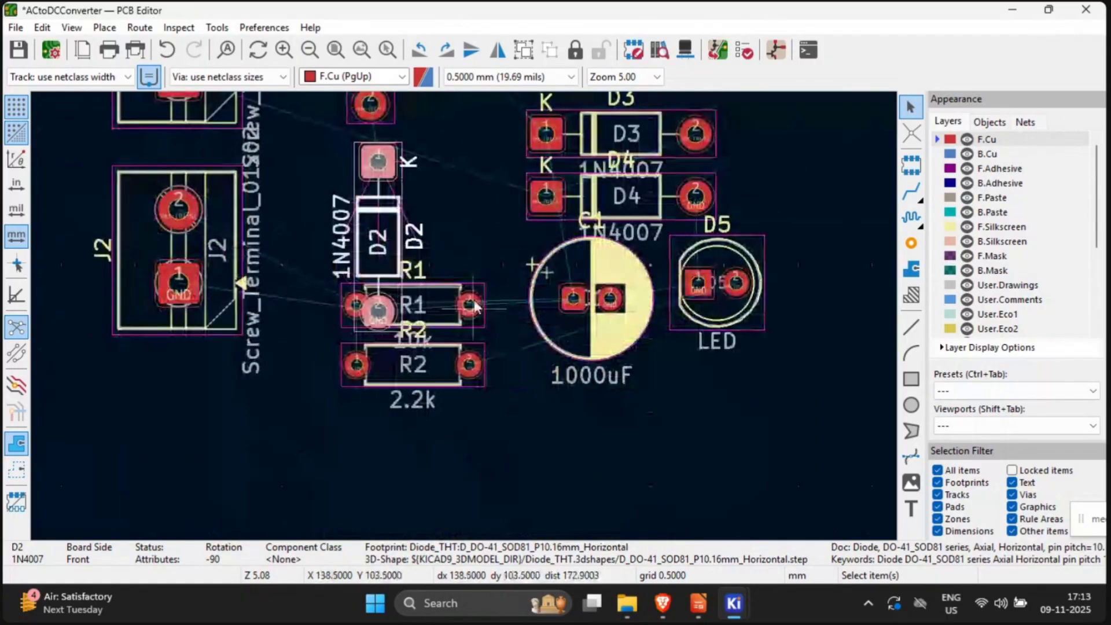
left_click_drag(483, 261, 329, 440)
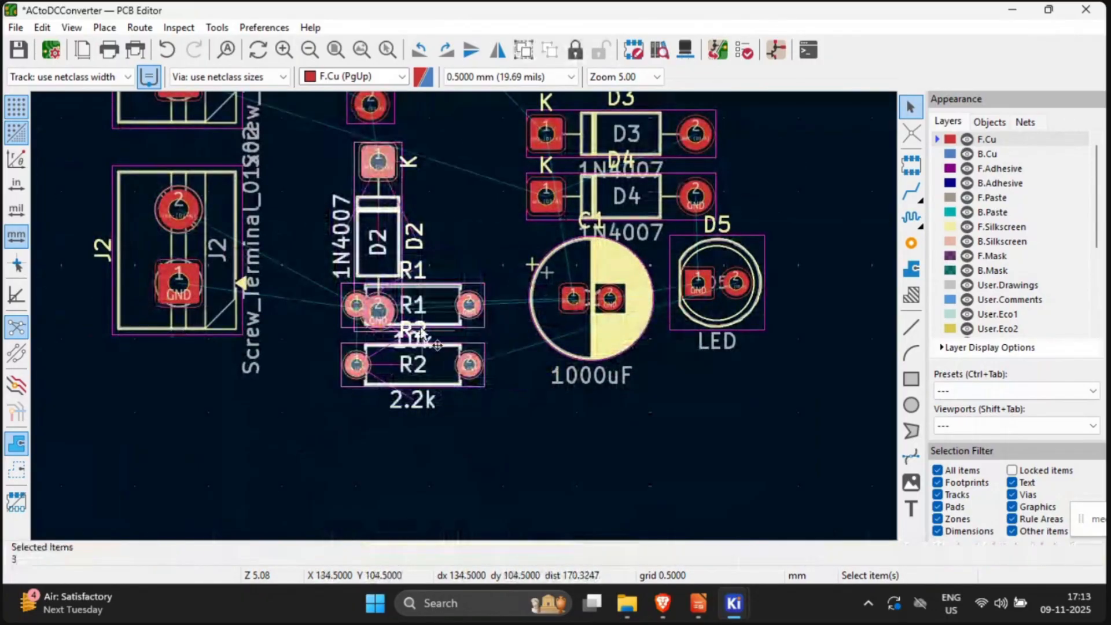
left_click_drag(416, 302, 528, 445)
left_click(402, 321)
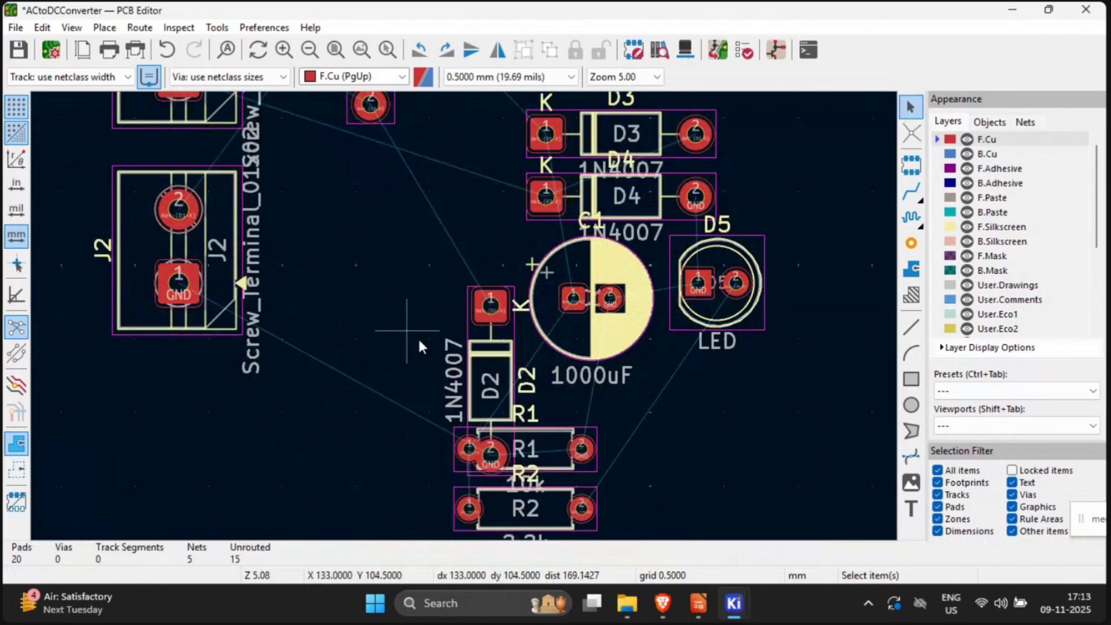
Step: Move diode D2 back to the right of terminal block J2, vertically aligned below D1 and clear of the resistors
left_click(490, 371)
double_click(468, 360)
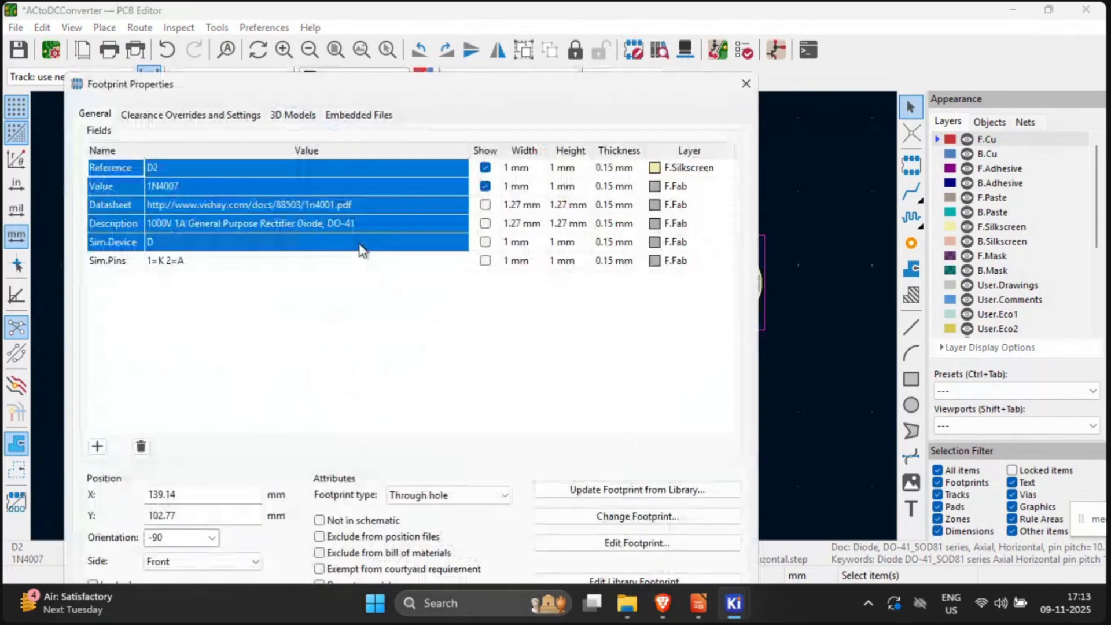
key("Escape")
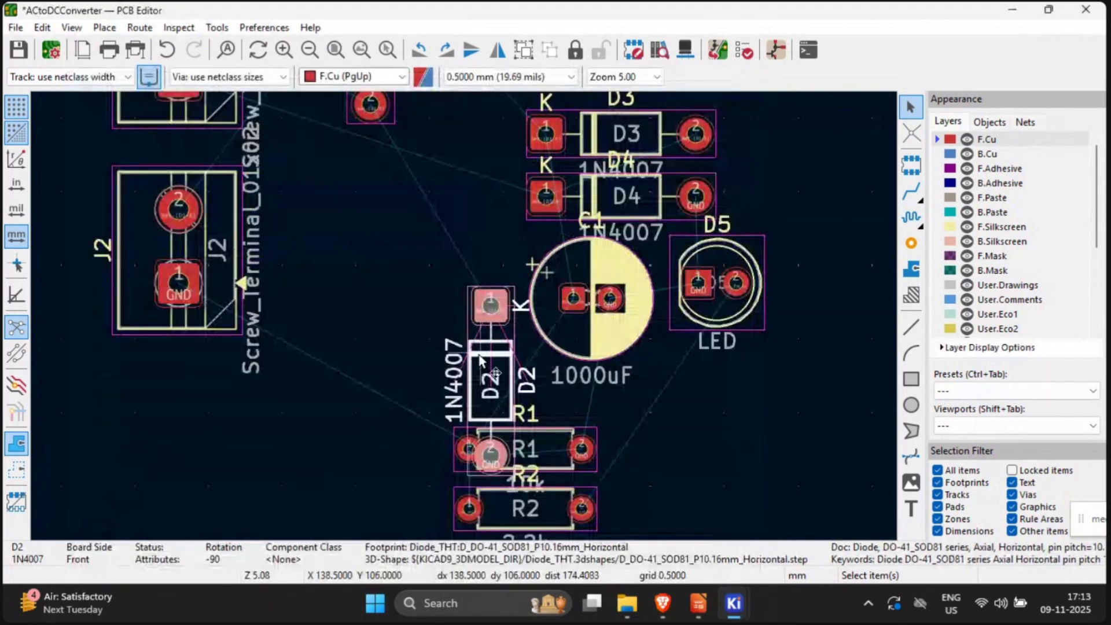
left_click_drag(468, 360, 373, 246)
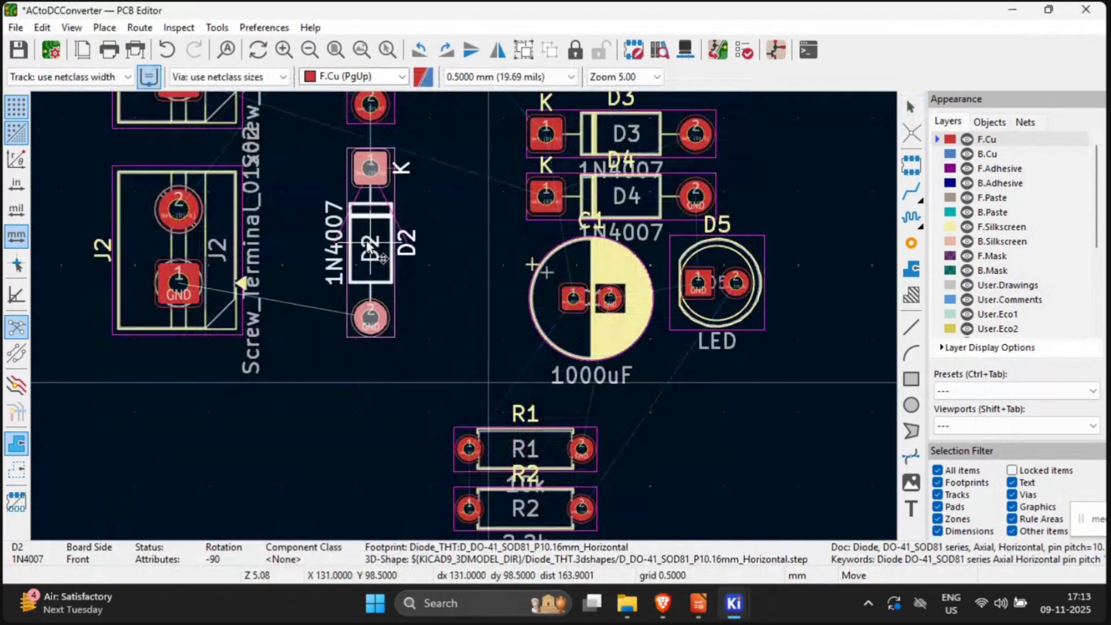
left_click(763, 453)
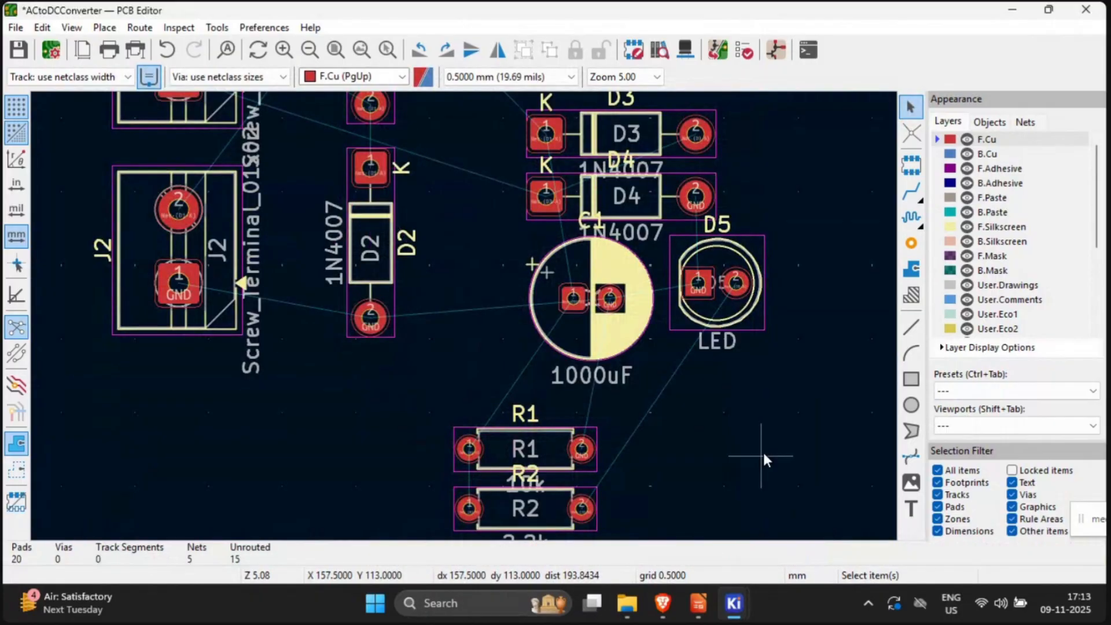
Step: Rotate diode D3 to -90° and place it to the right of D1, level with it and with its cathode facing up
scroll(763, 453, "up", 1)
scroll(464, 317, "down", 2)
middle_click_drag(552, 303, 650, 412)
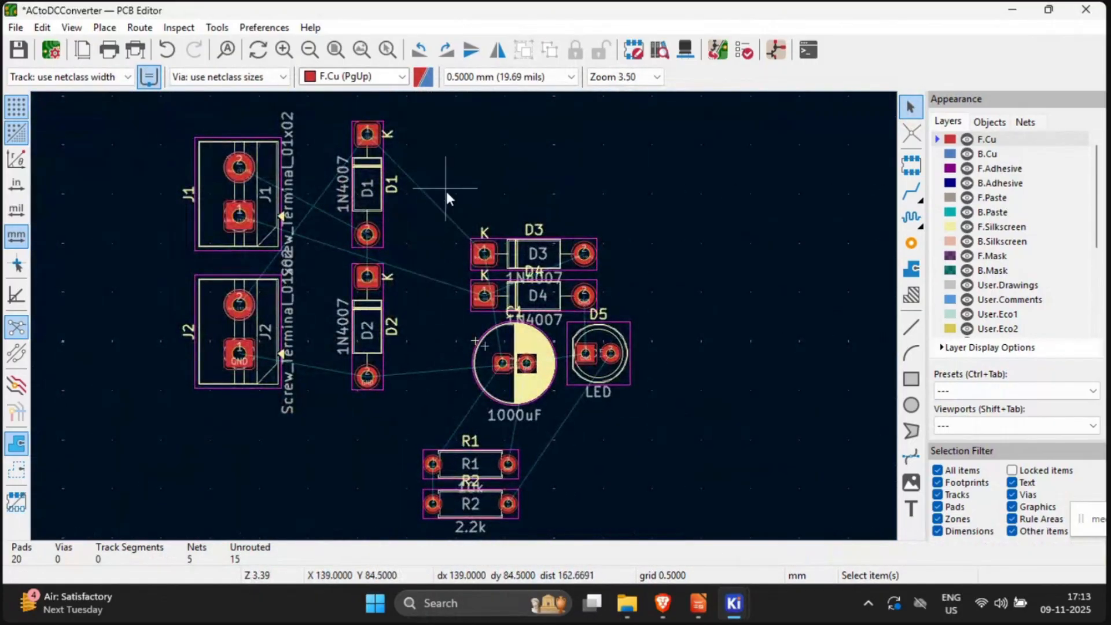
left_click_drag(448, 203, 651, 349)
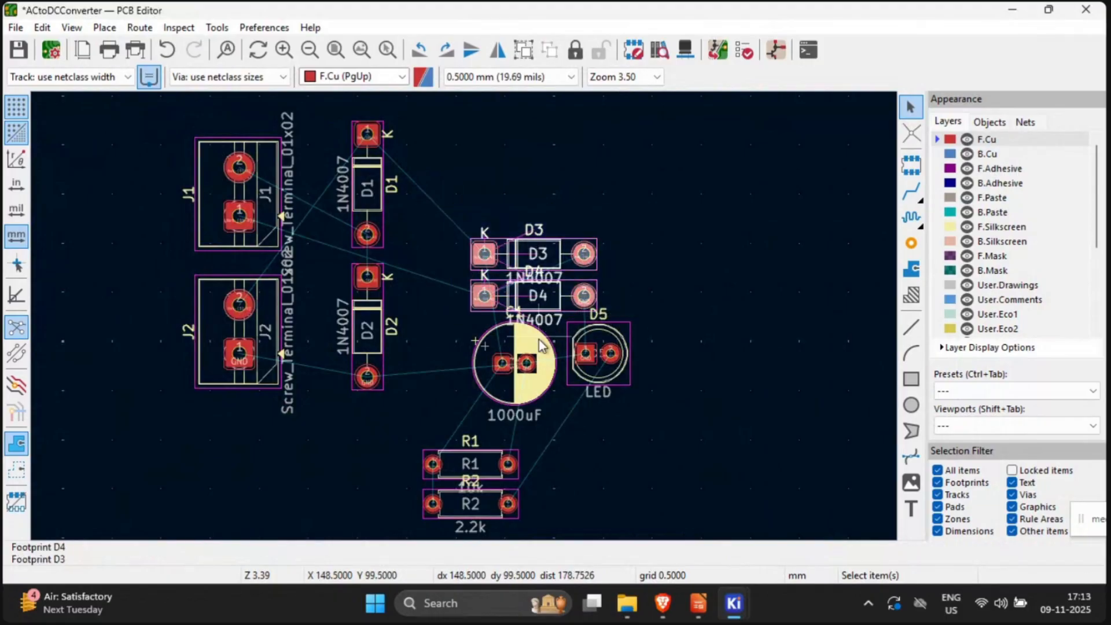
left_click(618, 178)
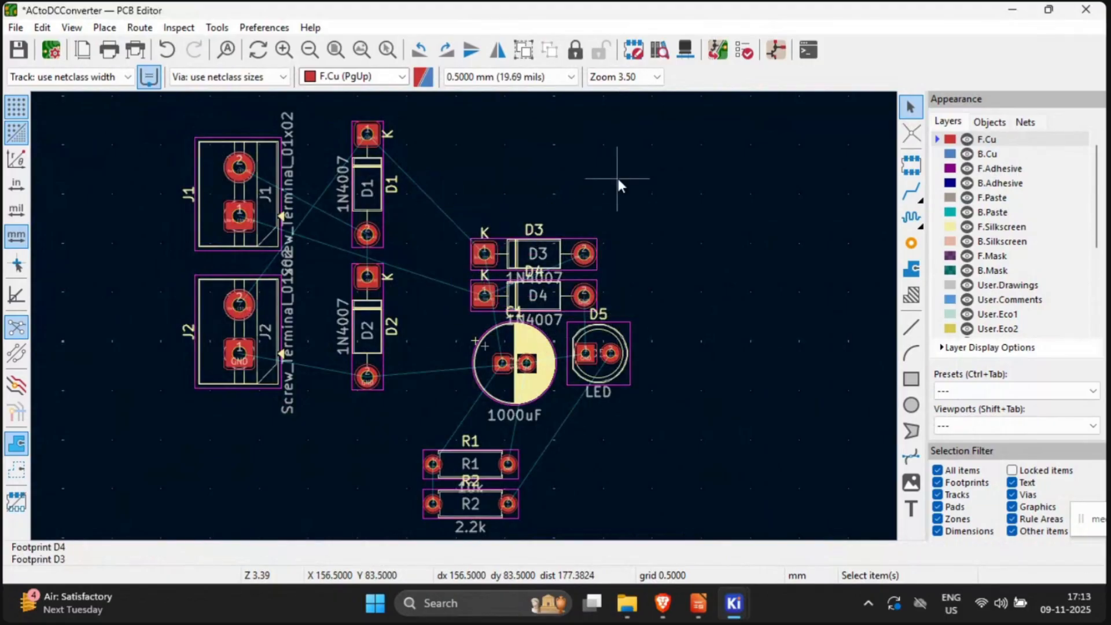
left_click(517, 255)
left_click_drag(517, 254, 479, 168)
key("r")
key("r")
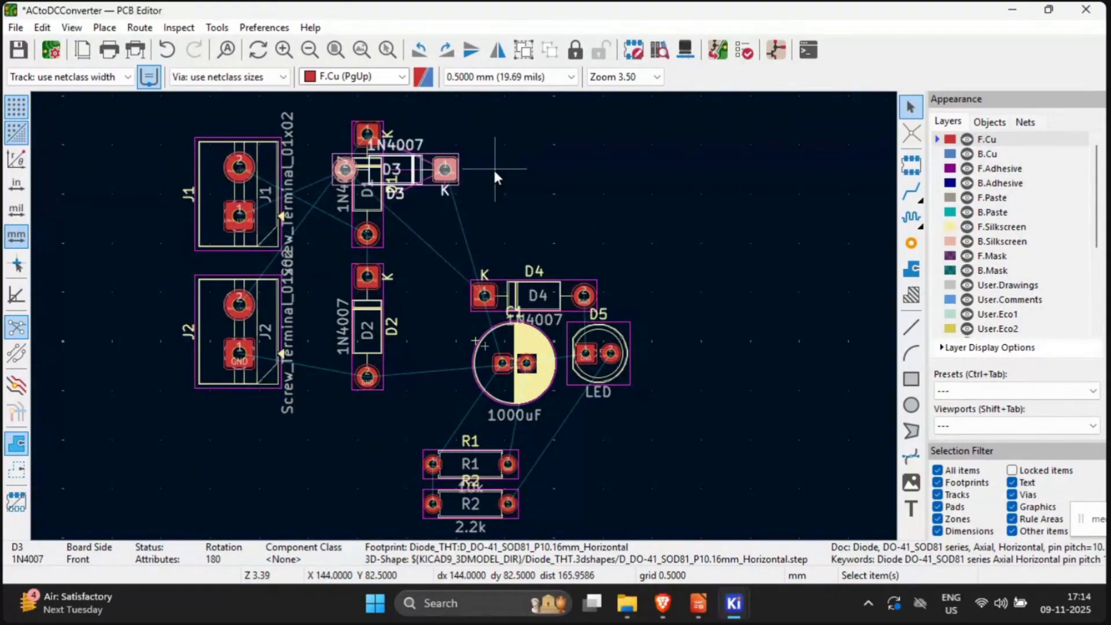
key("r")
left_click_drag(448, 216, 442, 182)
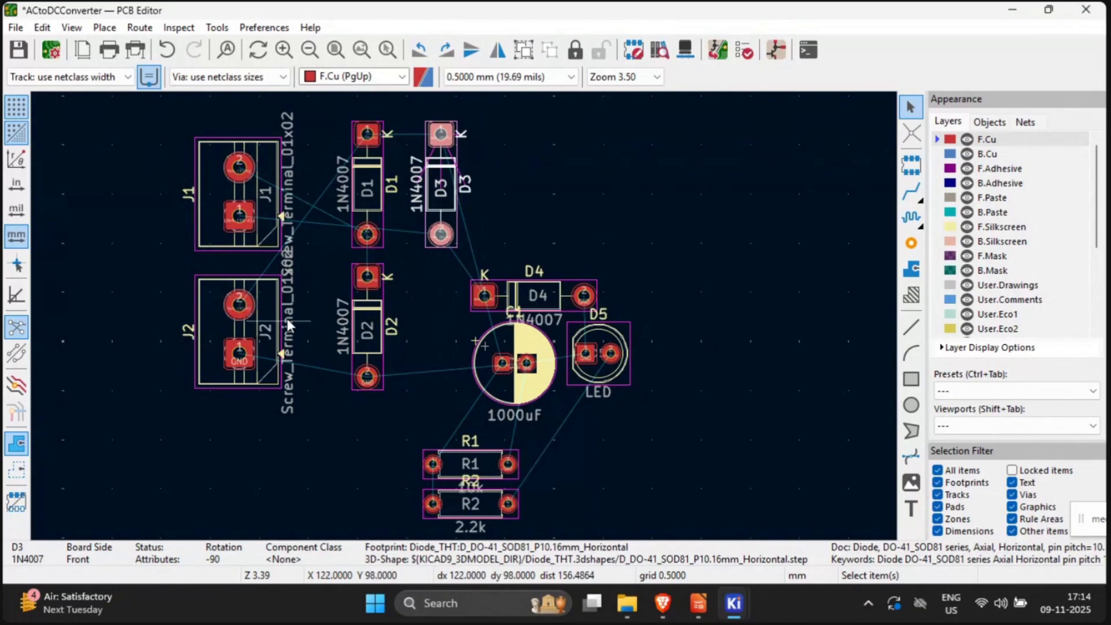
Step: Try to rotate diode D4 in place above capacitor C1
left_click(540, 298)
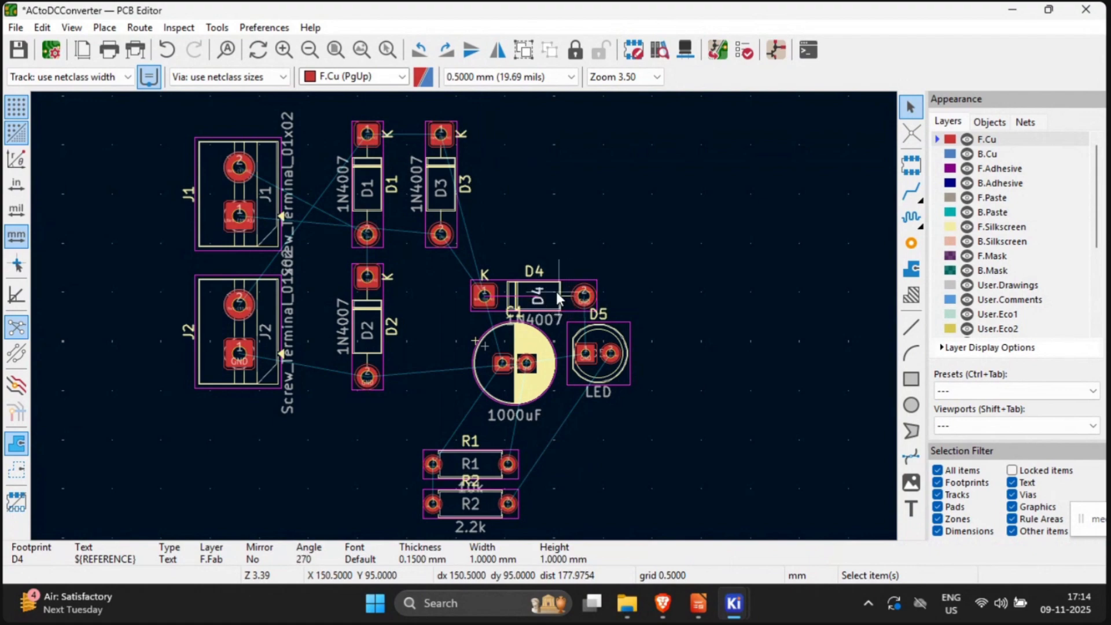
left_click(672, 253)
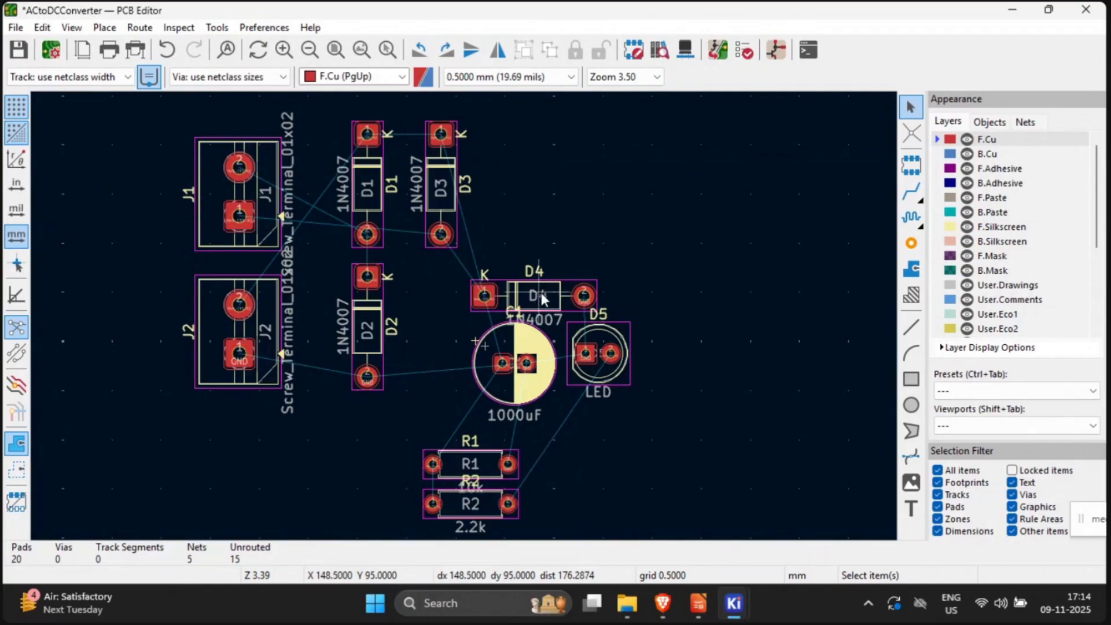
scroll(541, 292, "up", 5)
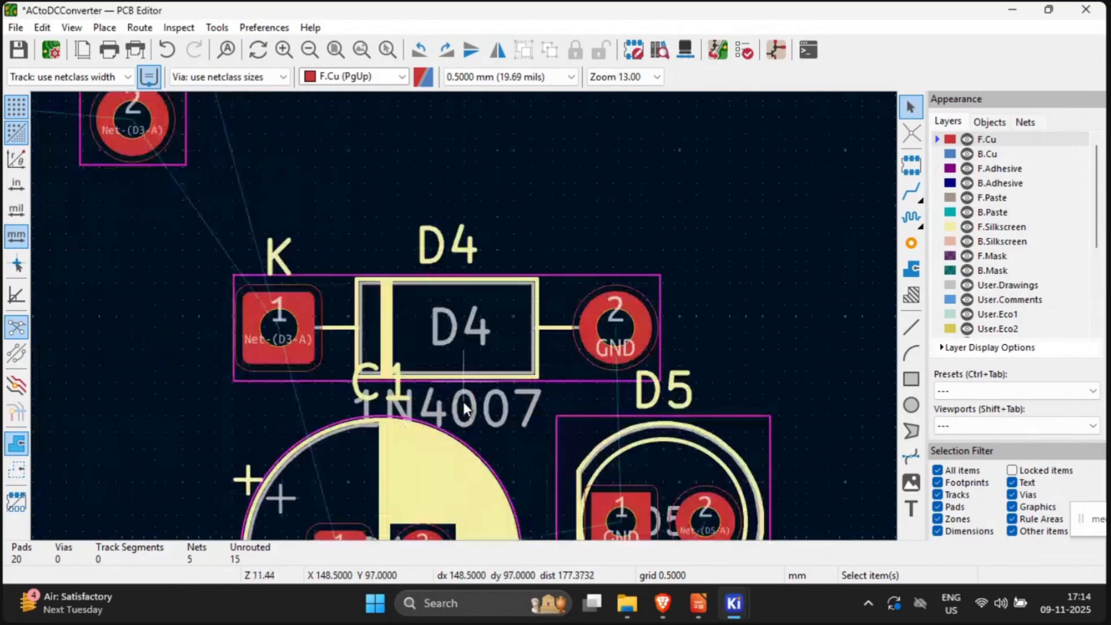
left_click(469, 320)
key("Escape")
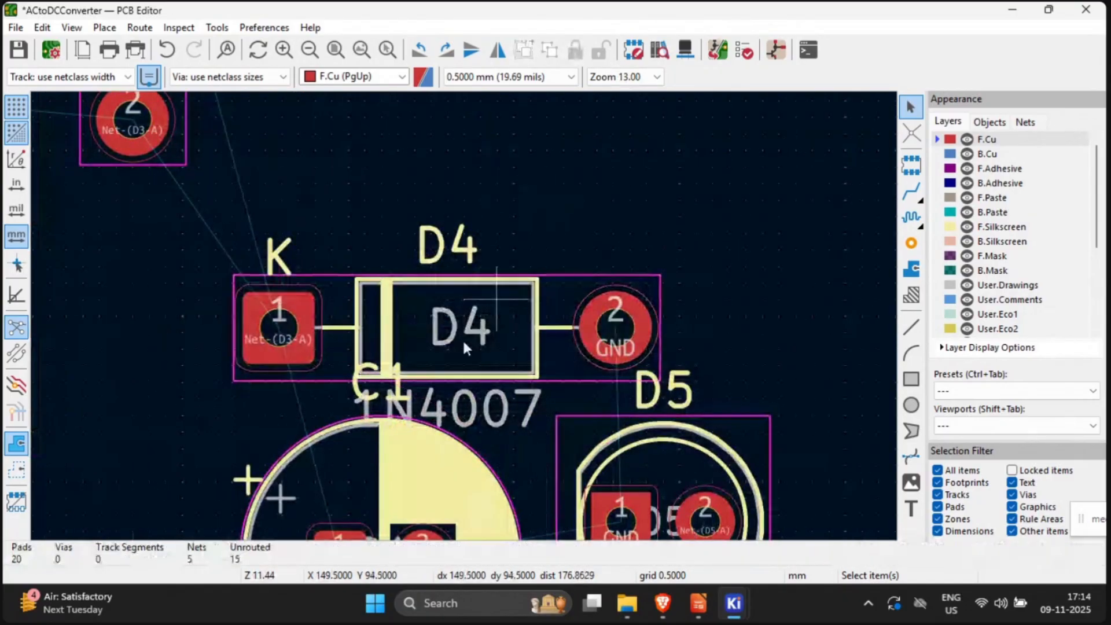
left_click(461, 325)
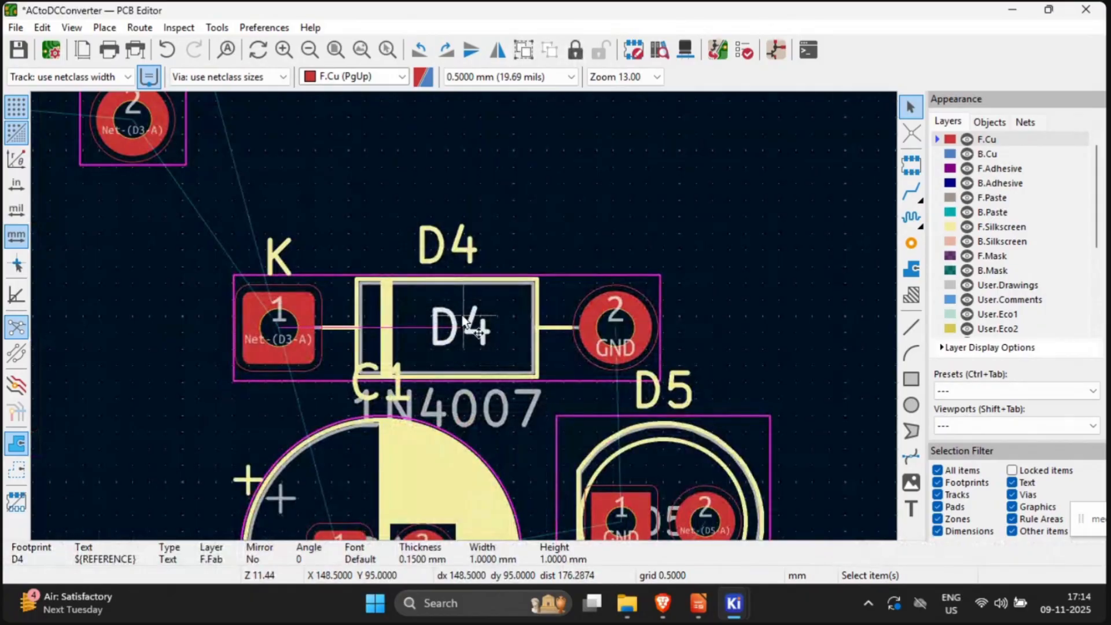
key("r")
key("r")
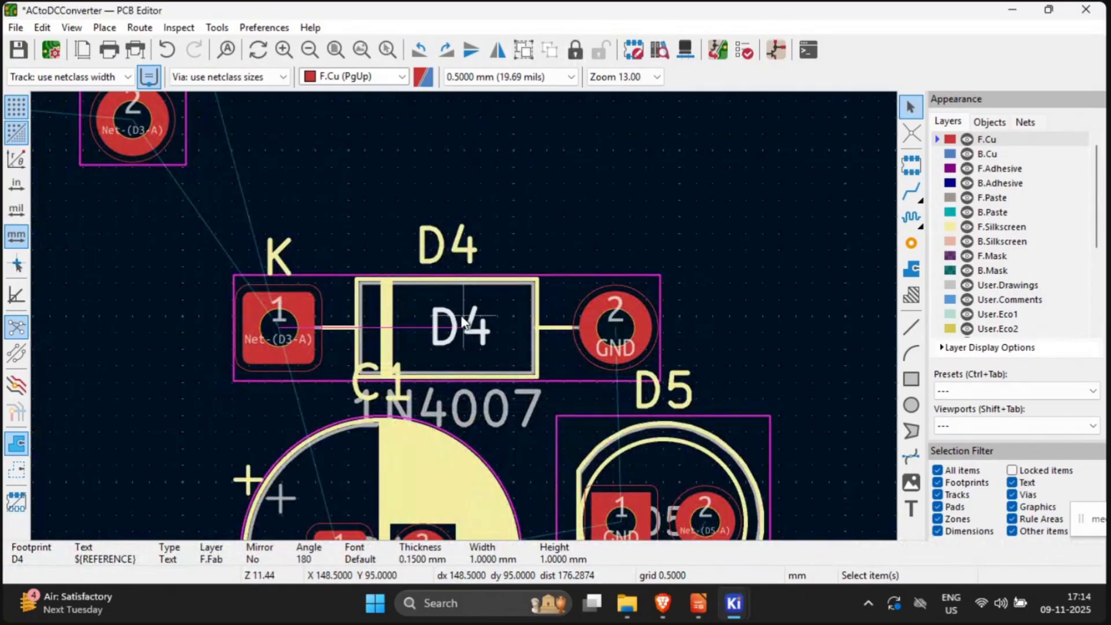
left_click(574, 209)
Step: Rotate diode D4 to -90° and place it directly below D3, to the right of D2, with its cathode facing up
left_click(499, 286)
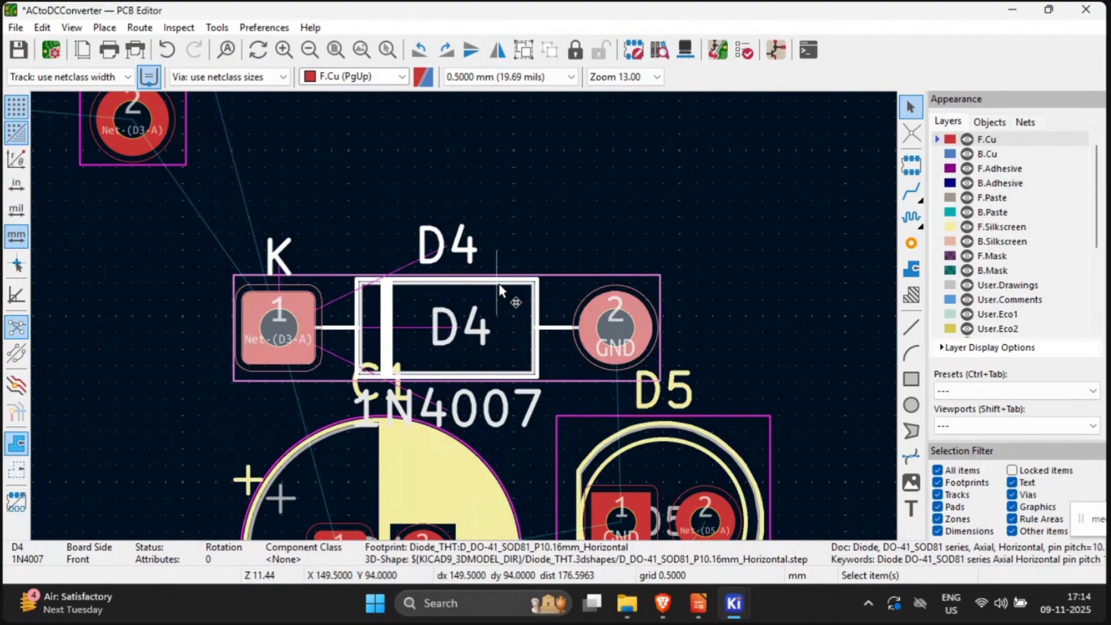
scroll(501, 289, "down", 2)
scroll(457, 295, "down", 2)
key("r")
key("r")
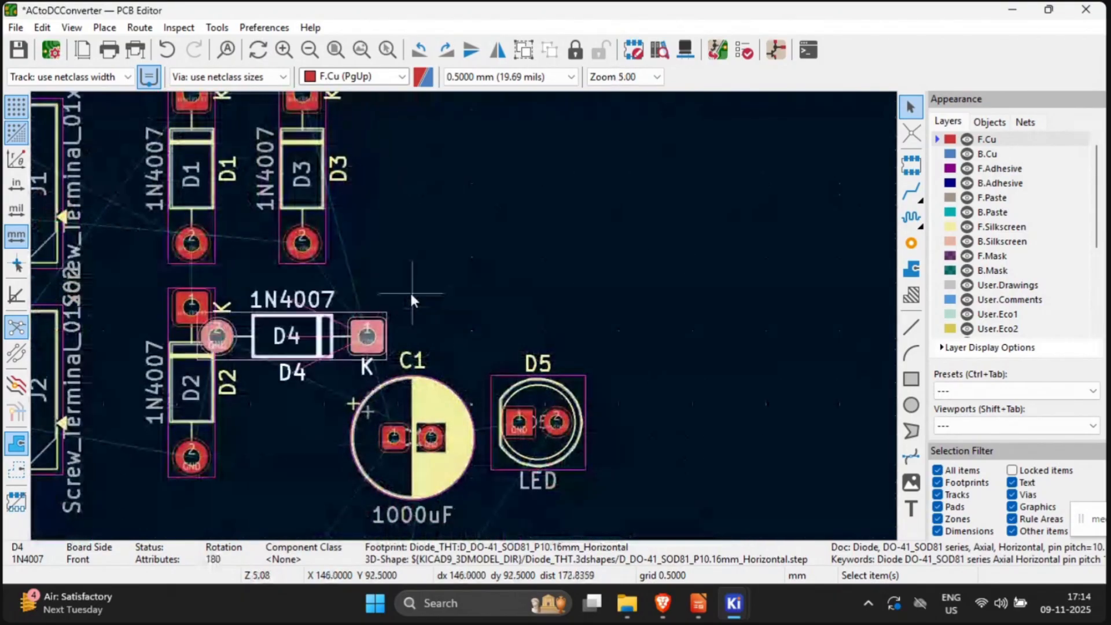
key("r")
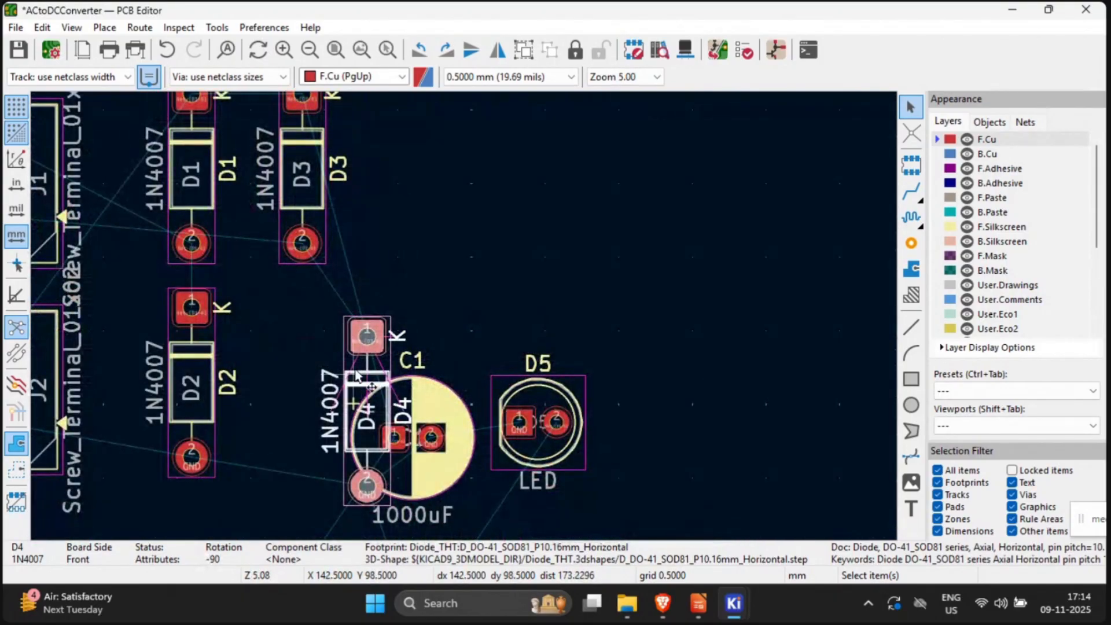
key("m")
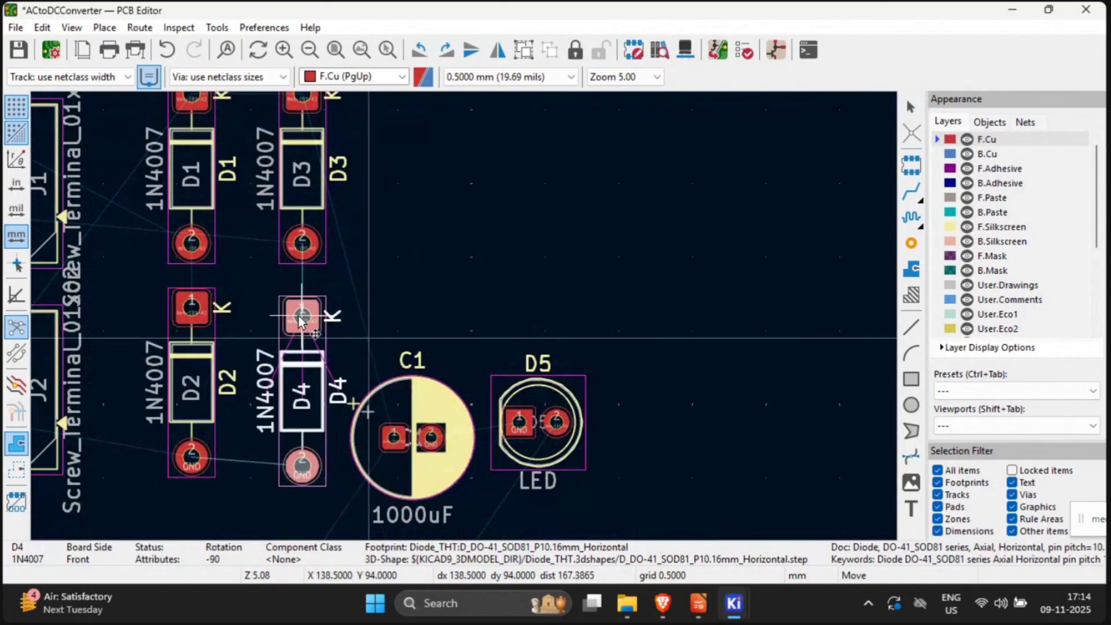
left_click(301, 321)
left_click(512, 247)
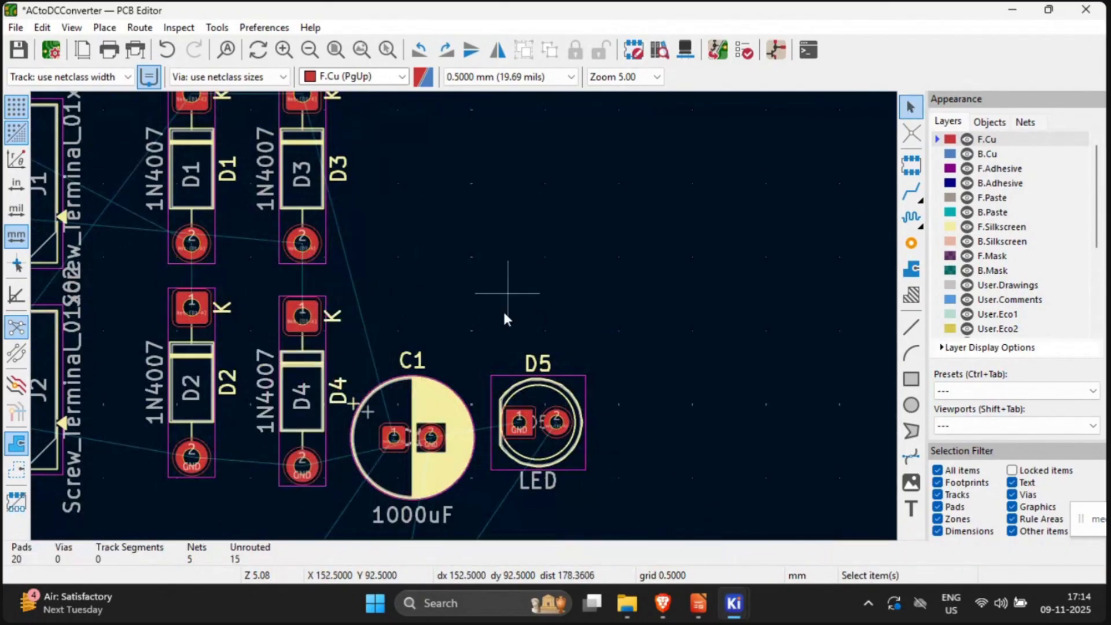
Step: Move capacitor C1 up to the right of diode D3, close beside it
left_click(421, 391)
key("m")
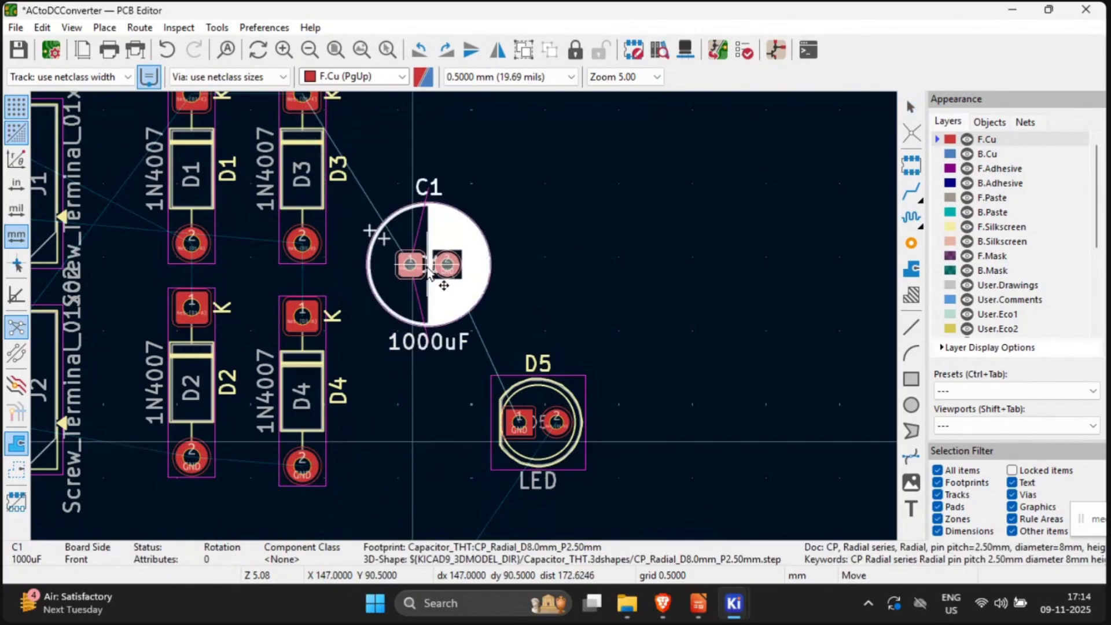
left_click(508, 219)
left_click(647, 199)
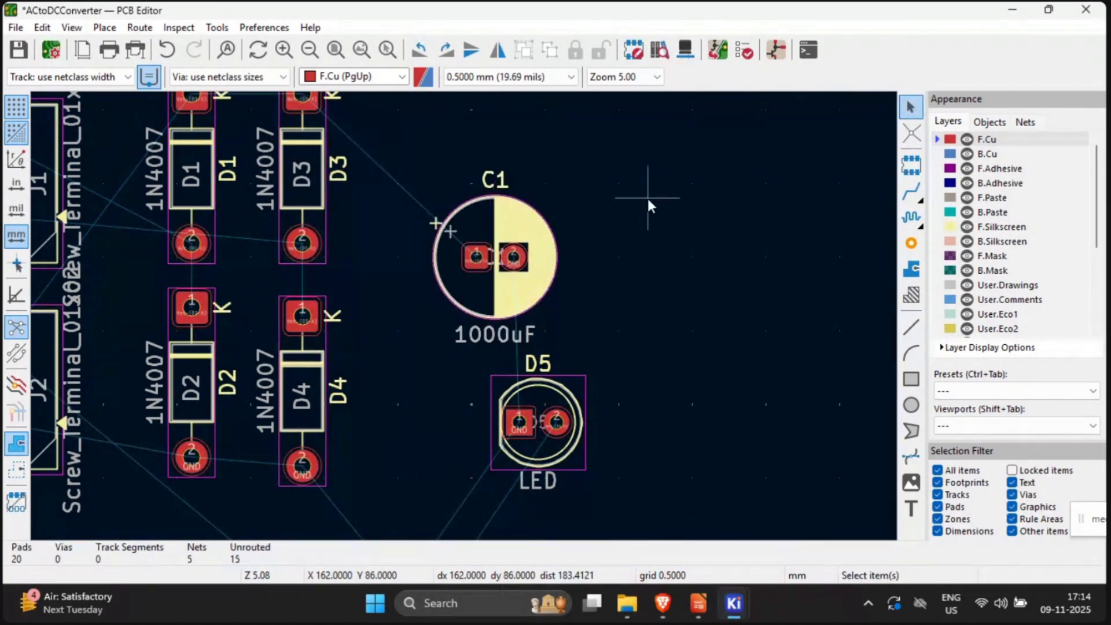
middle_click_drag(647, 199, 464, 317)
scroll(465, 317, "down", 2)
scroll(467, 323, "up", 2)
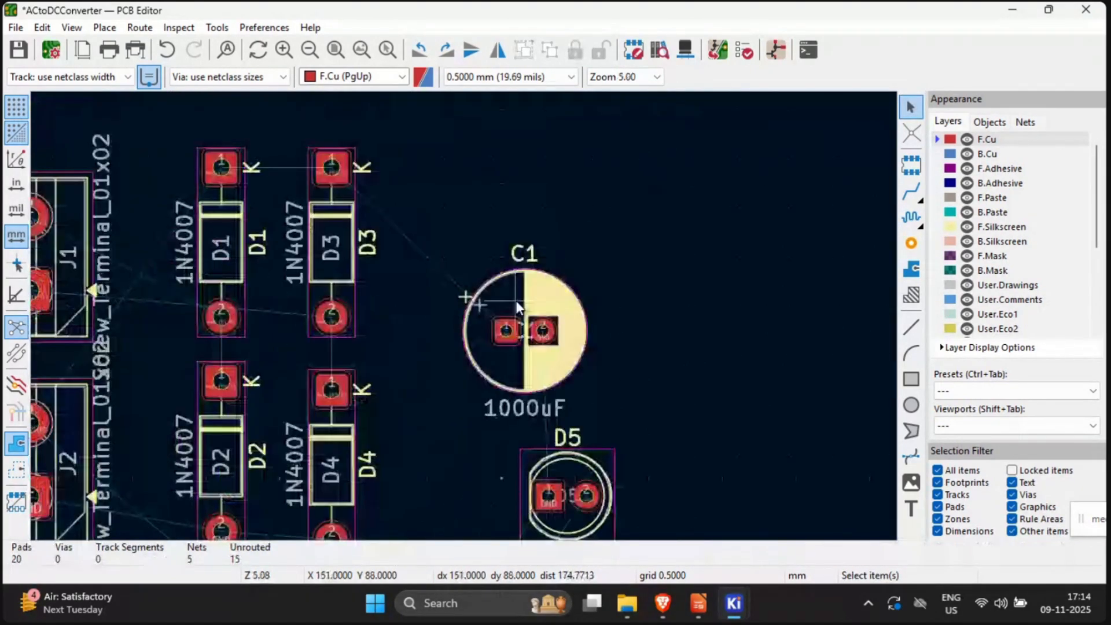
left_click(539, 298)
key("e")
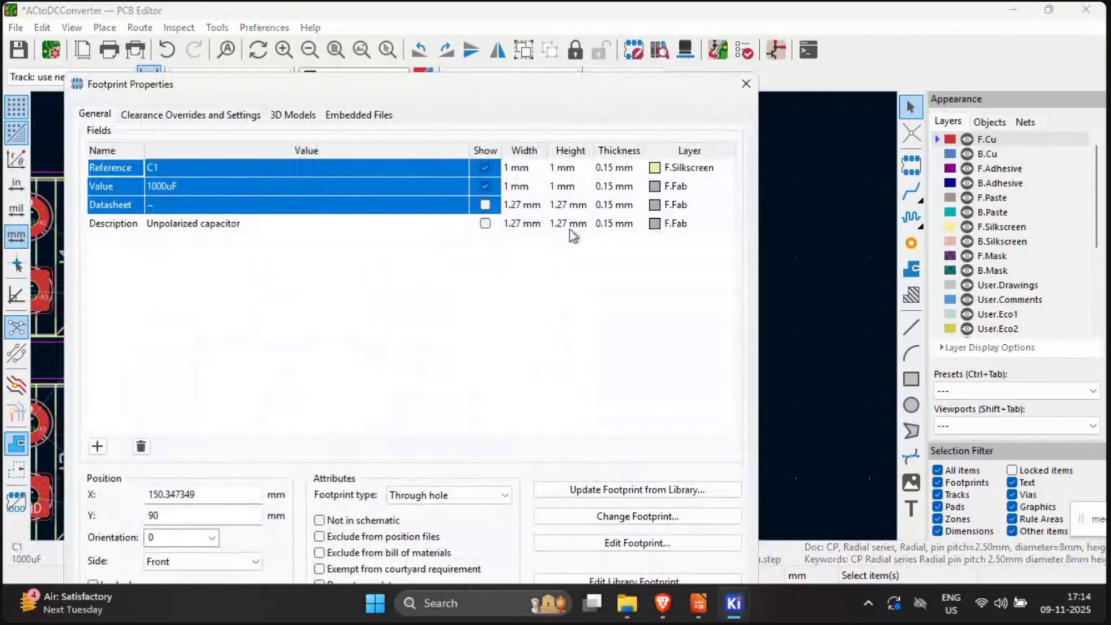
left_click(732, 88)
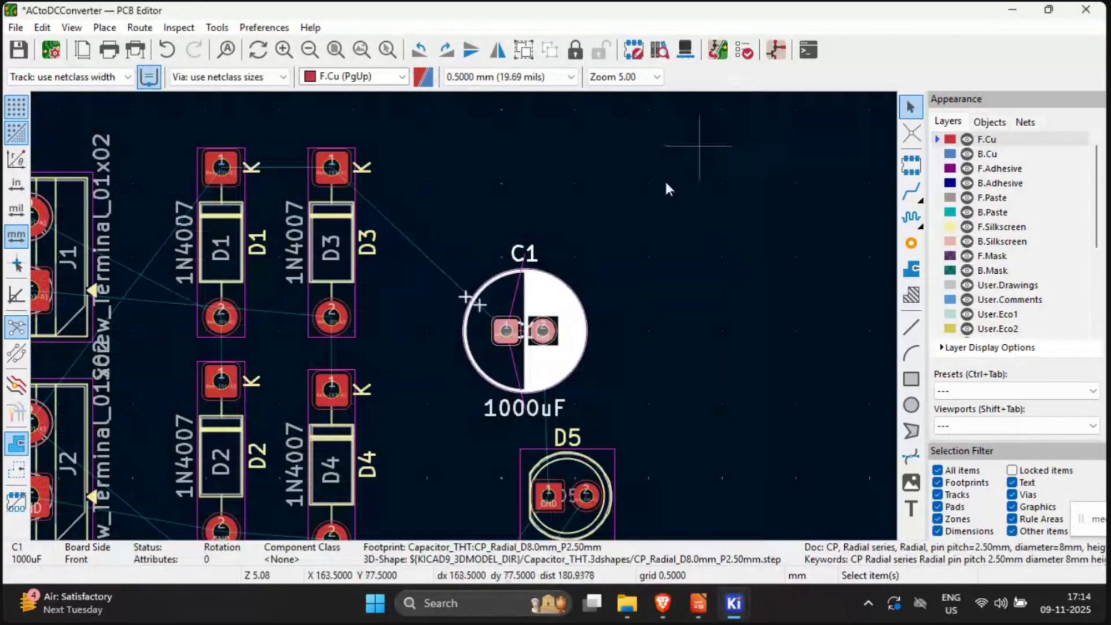
left_click_drag(526, 328, 474, 218)
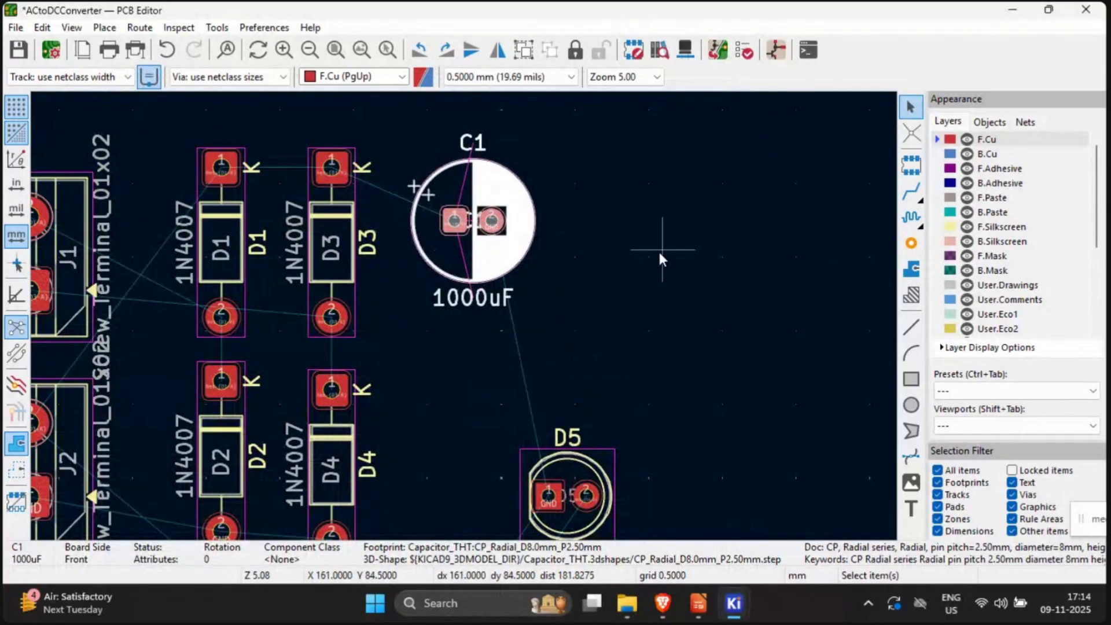
Step: Move LED D5 down and to the left so it sits below capacitor C1, to the right of diode D4
scroll(644, 289, "down", 3)
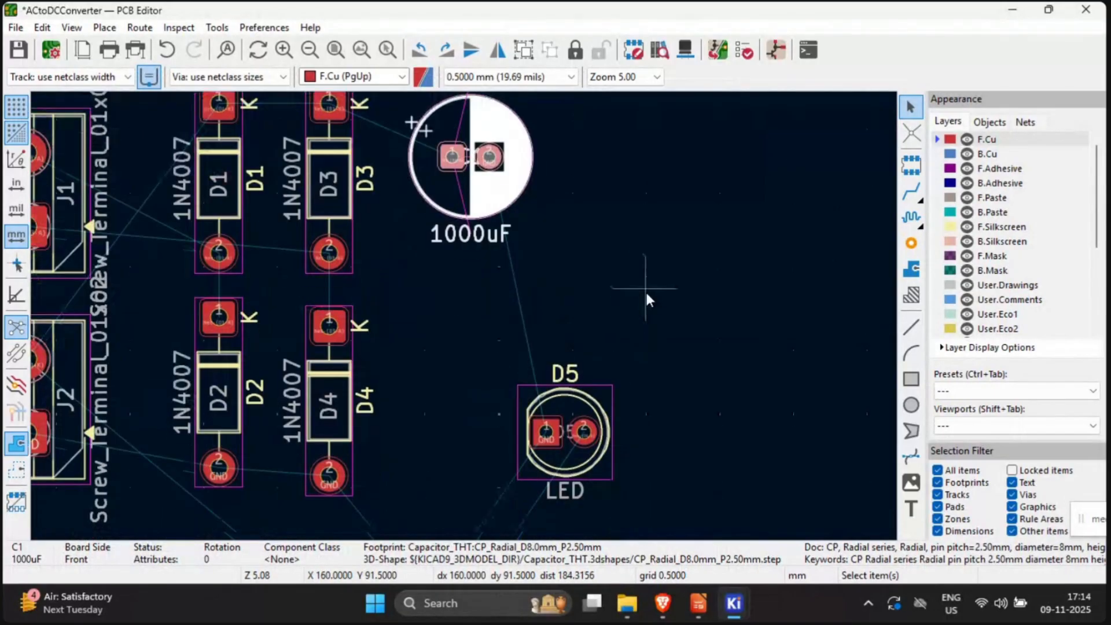
left_click(561, 406)
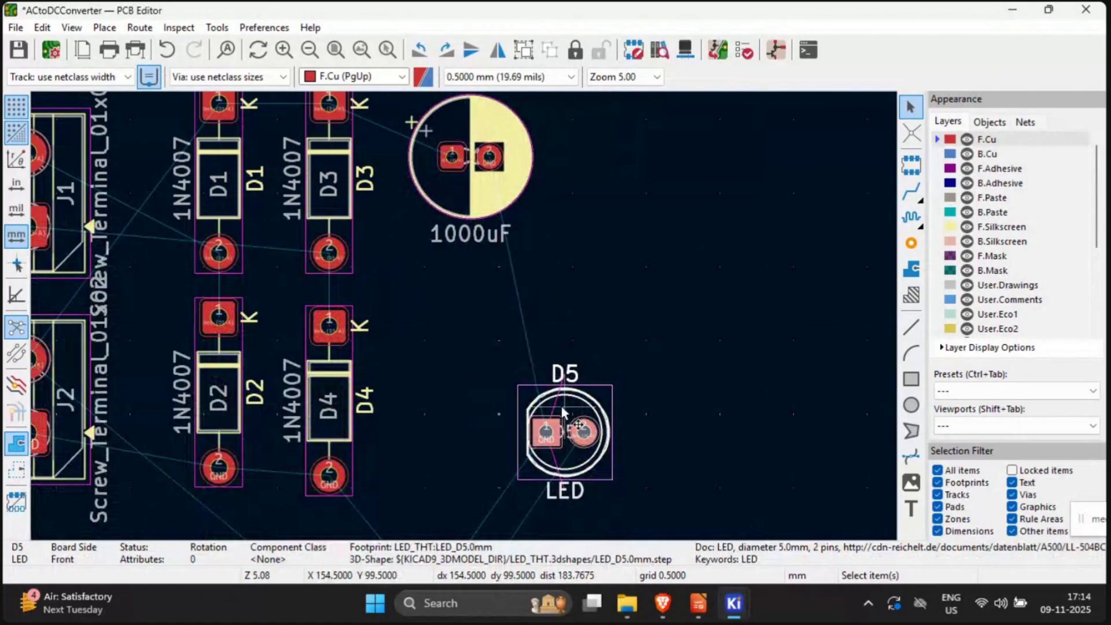
middle_click_drag(561, 406, 504, 388)
left_click(697, 358)
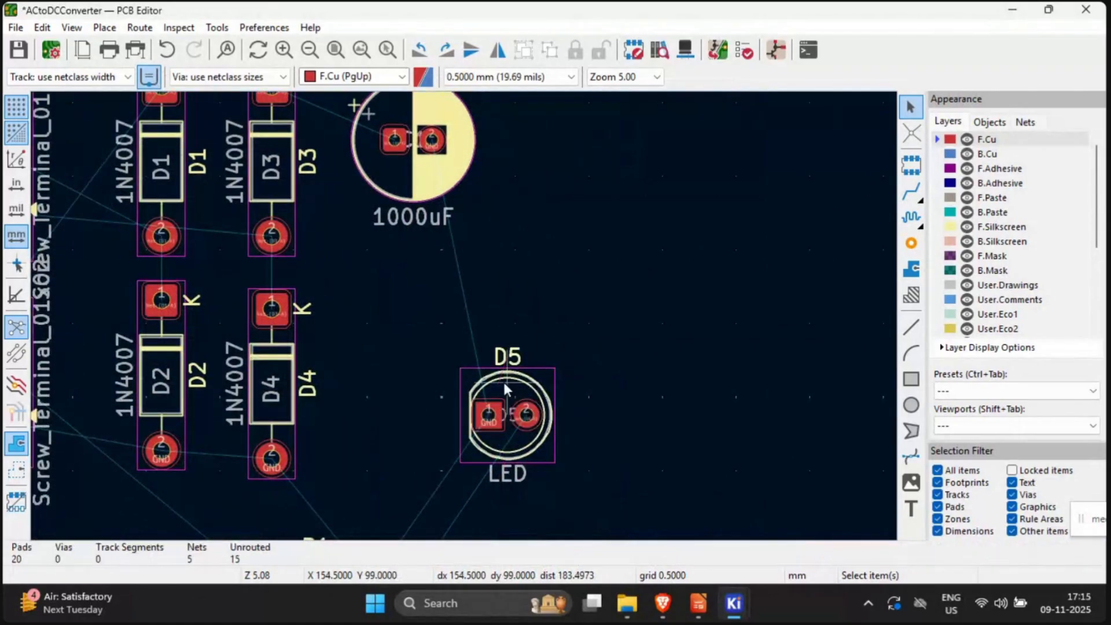
left_click(502, 380)
middle_click_drag(501, 379, 499, 350)
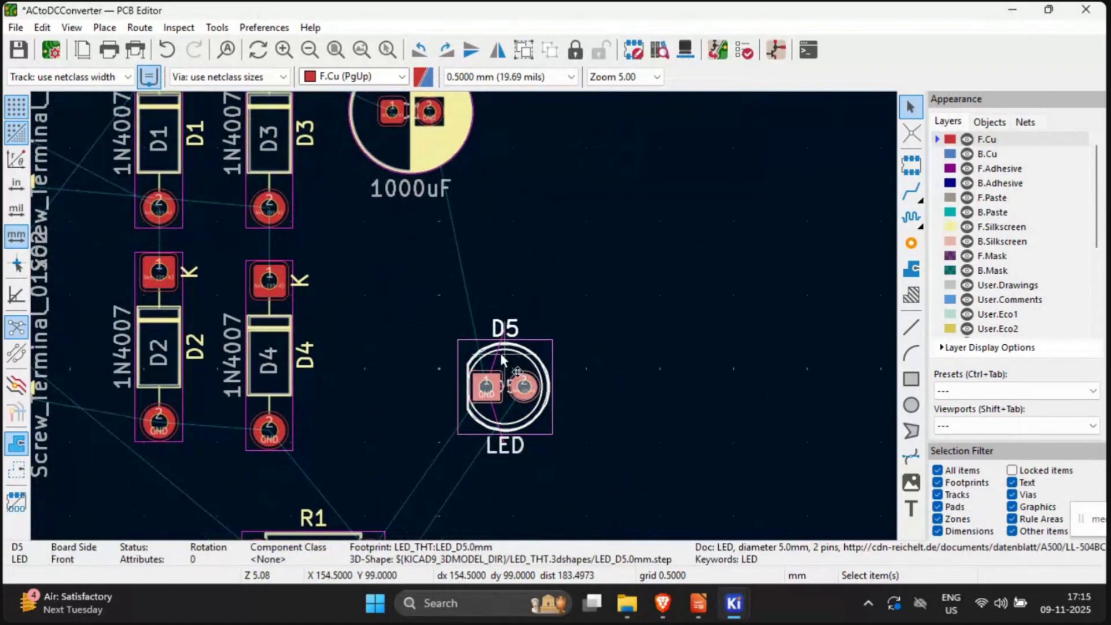
left_click_drag(502, 381, 467, 527)
scroll(610, 404, "down", 3)
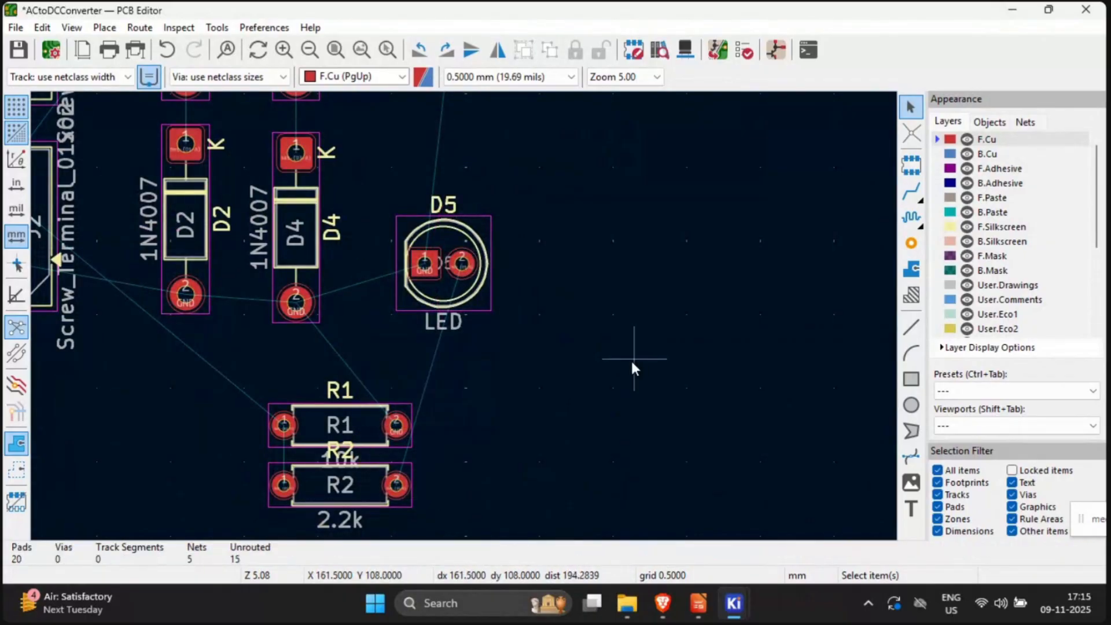
Step: Try other orientations for LED D5 by rotating it through a full turn in 90° steps
scroll(630, 359, "up", 2)
scroll(598, 351, "up", 1)
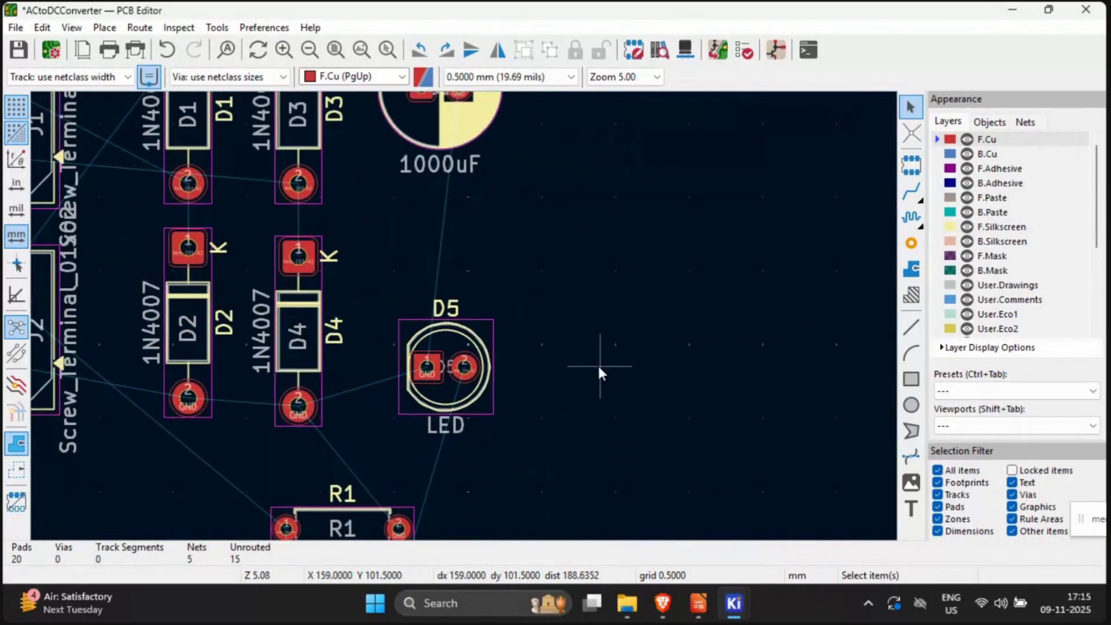
left_click(461, 345)
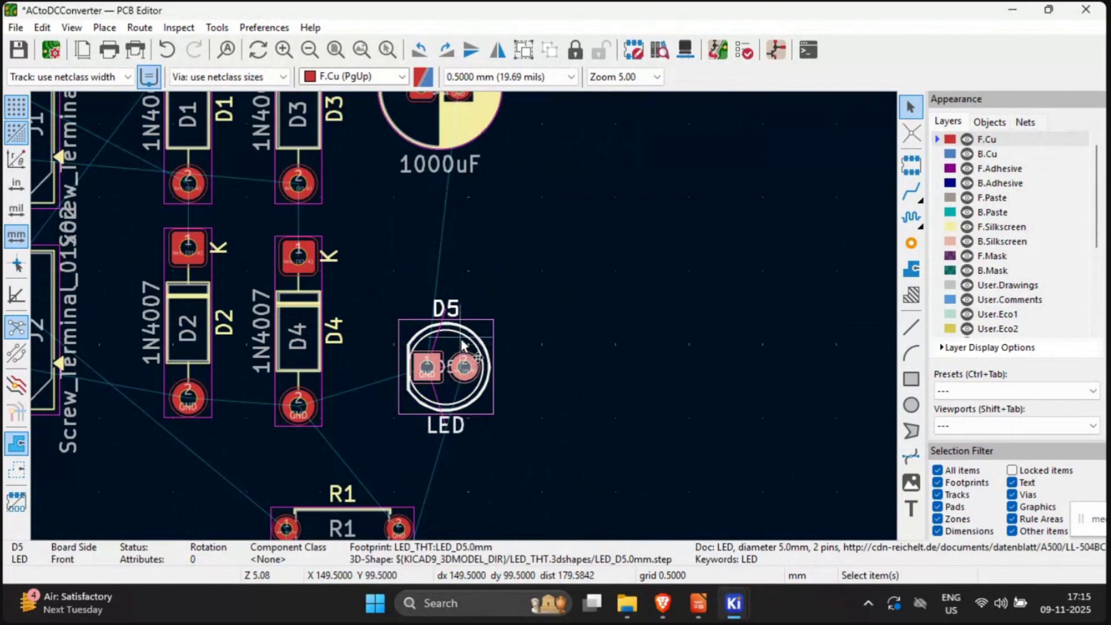
key("r")
key("r")
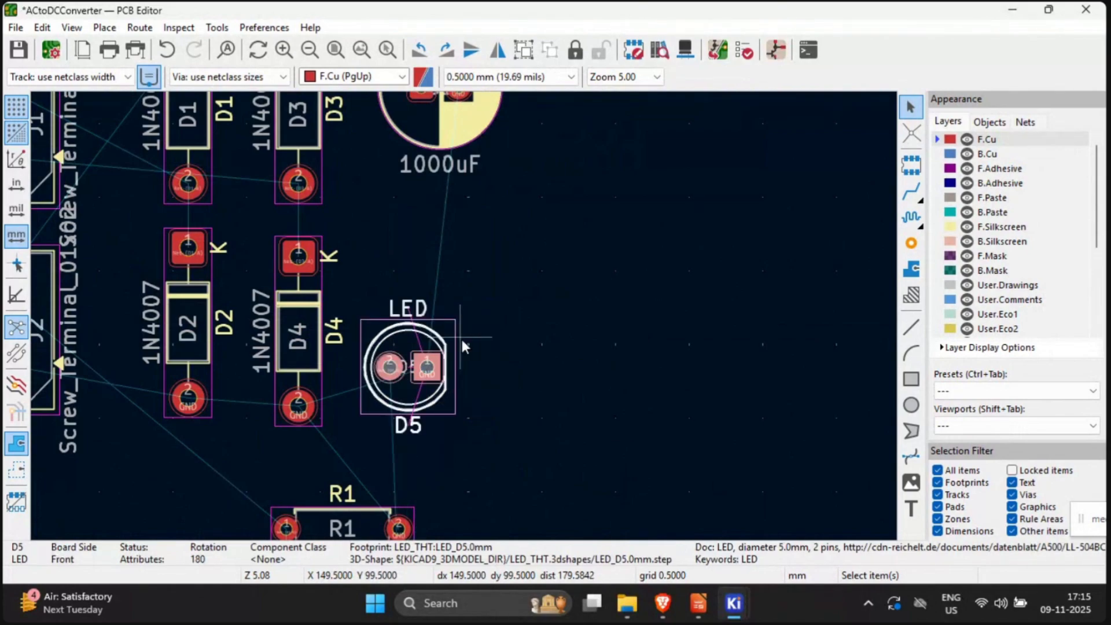
key("r")
key("r")
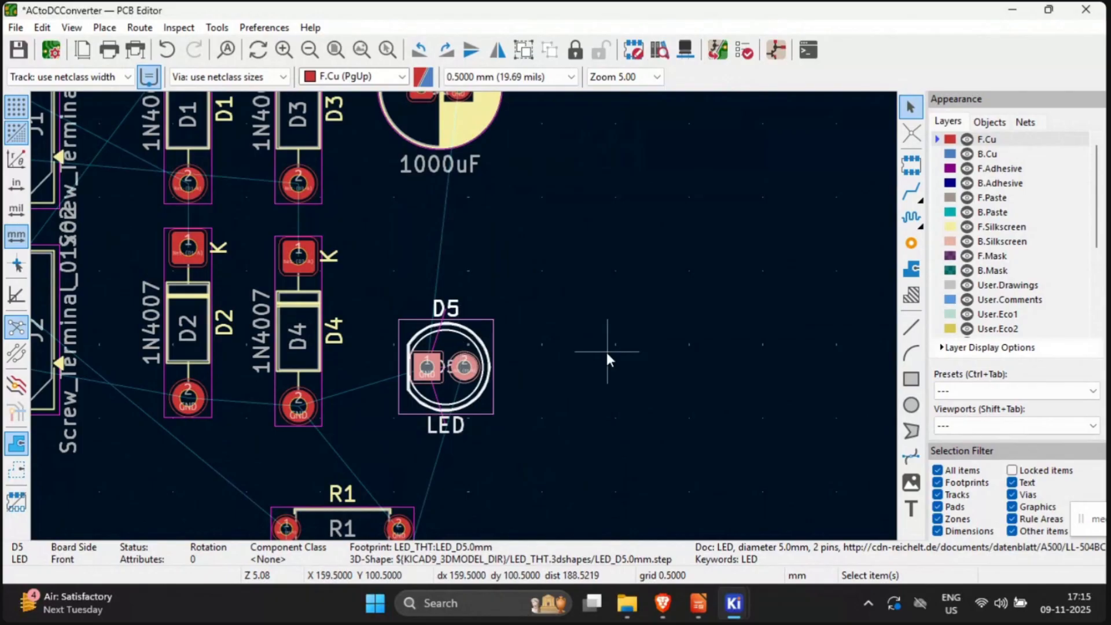
left_click(607, 356)
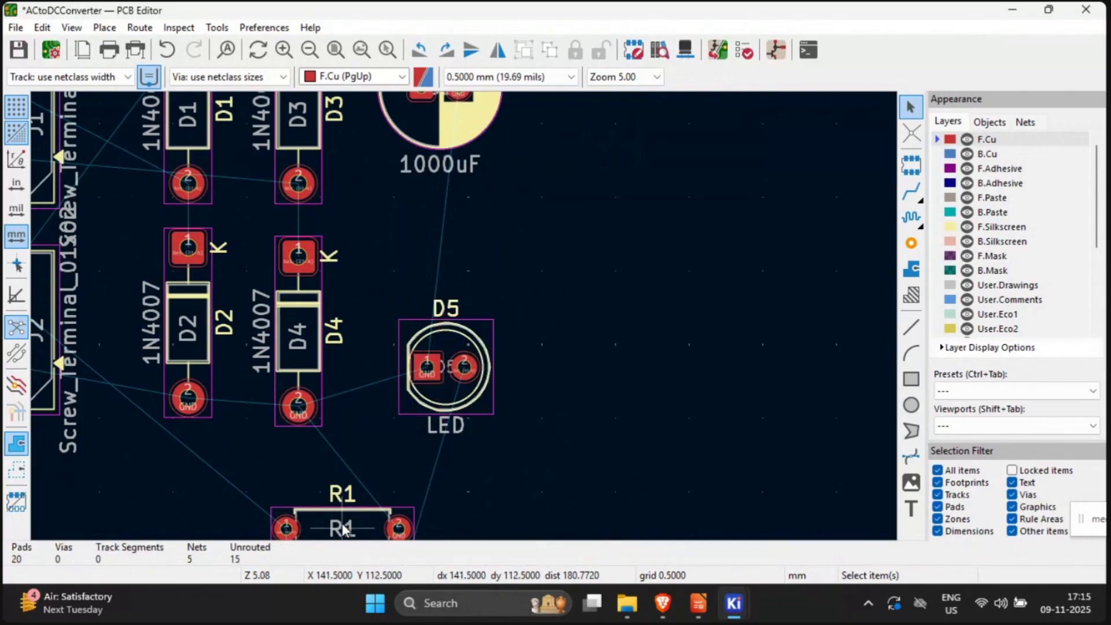
Step: Move resistor R1 up into the space between capacitor C1 and LED D5, slightly to their right
middle_click_drag(343, 528, 361, 482)
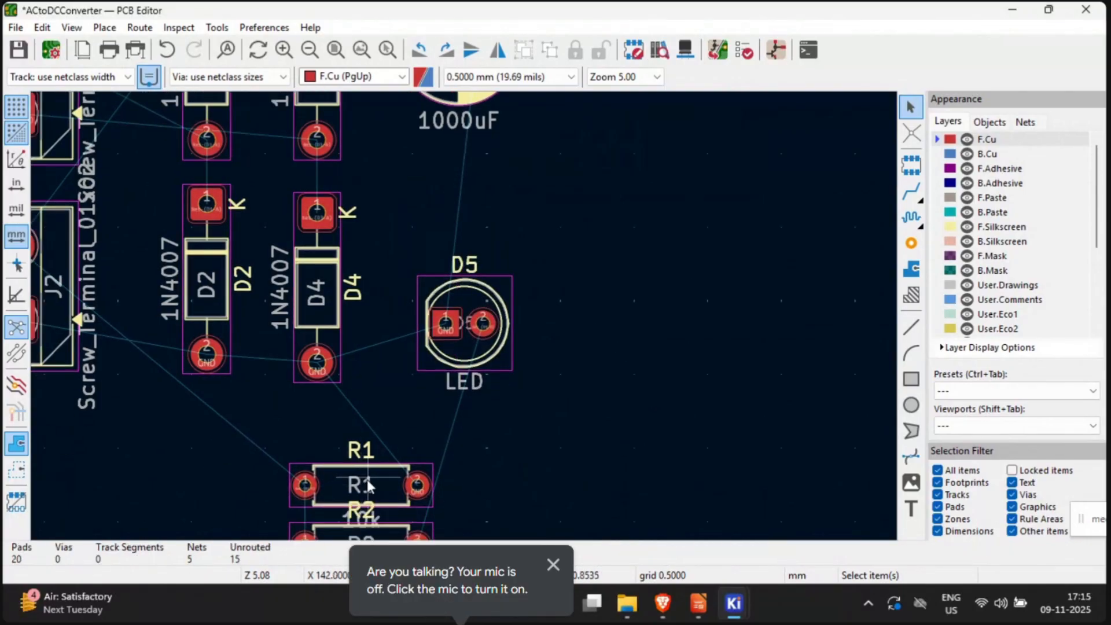
left_click(367, 480)
double_click(379, 470)
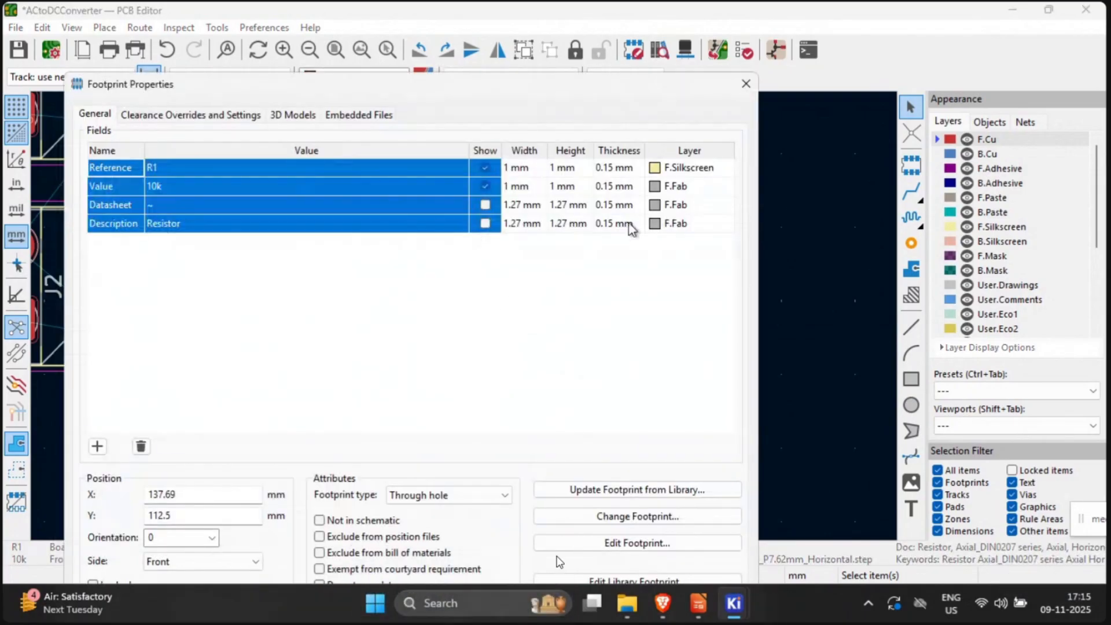
left_click(745, 83)
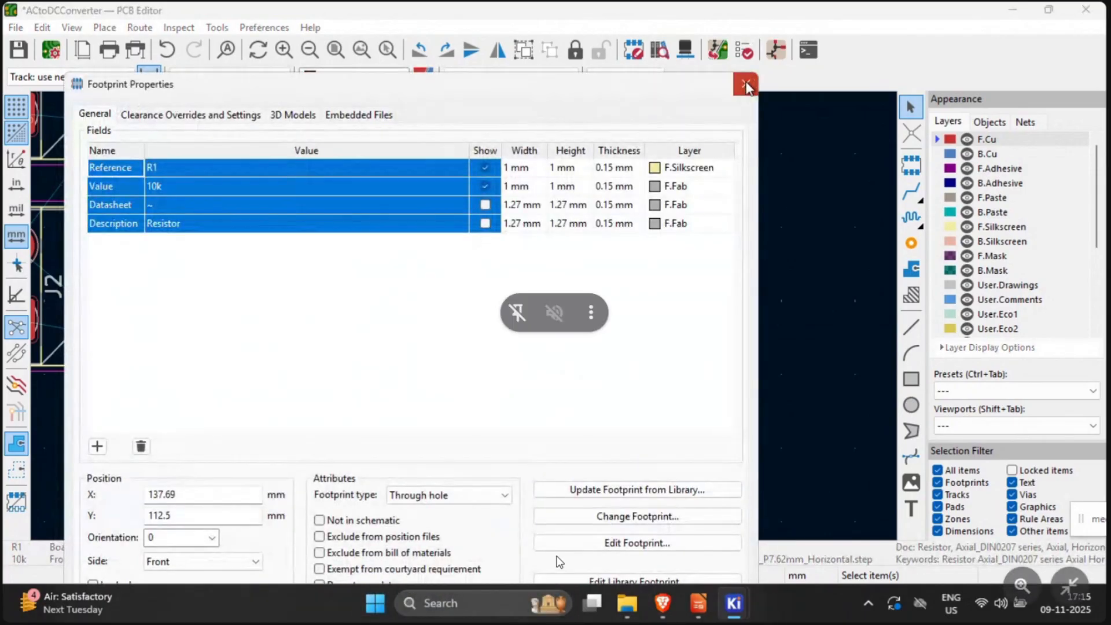
left_click_drag(377, 471, 548, 181)
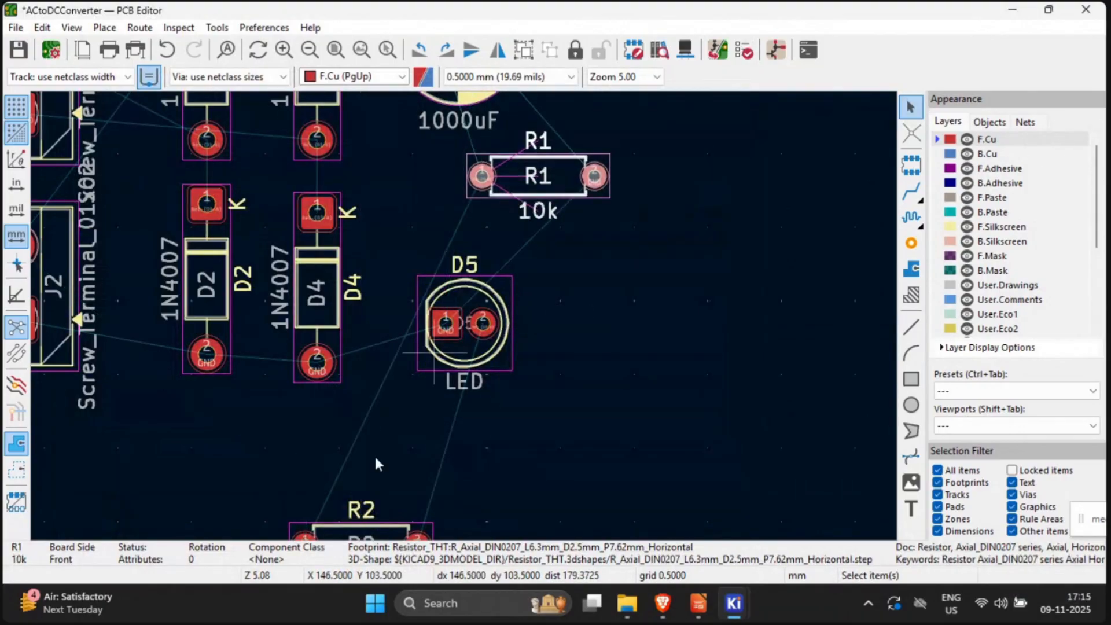
Step: Move resistor R2 up so it sits just below and to the right of resistor R1
left_click(371, 533)
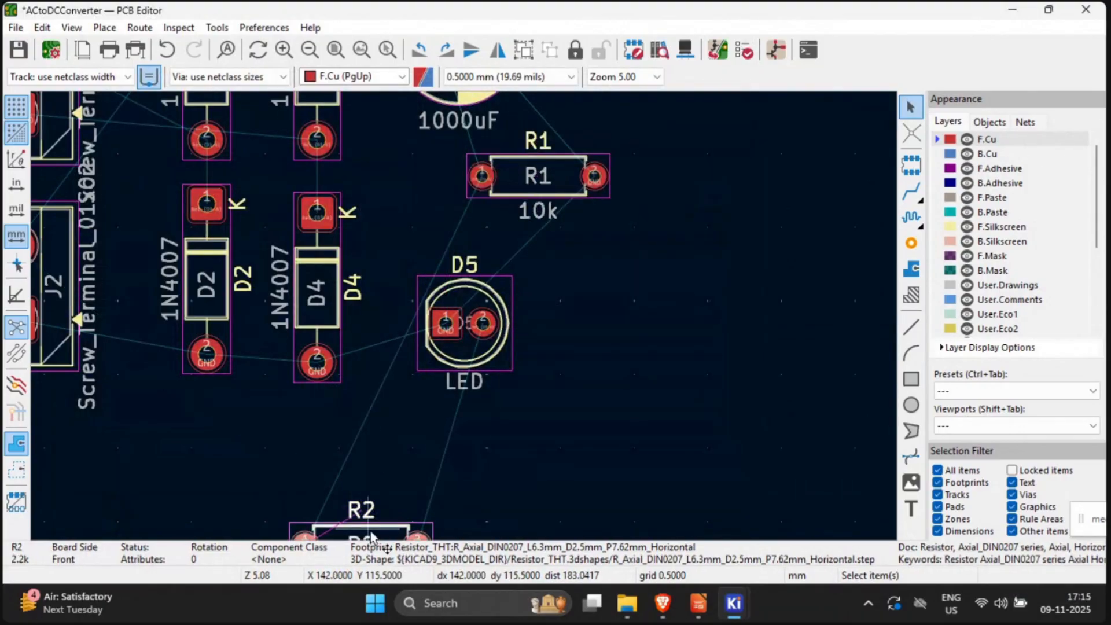
left_click_drag(370, 534, 610, 236)
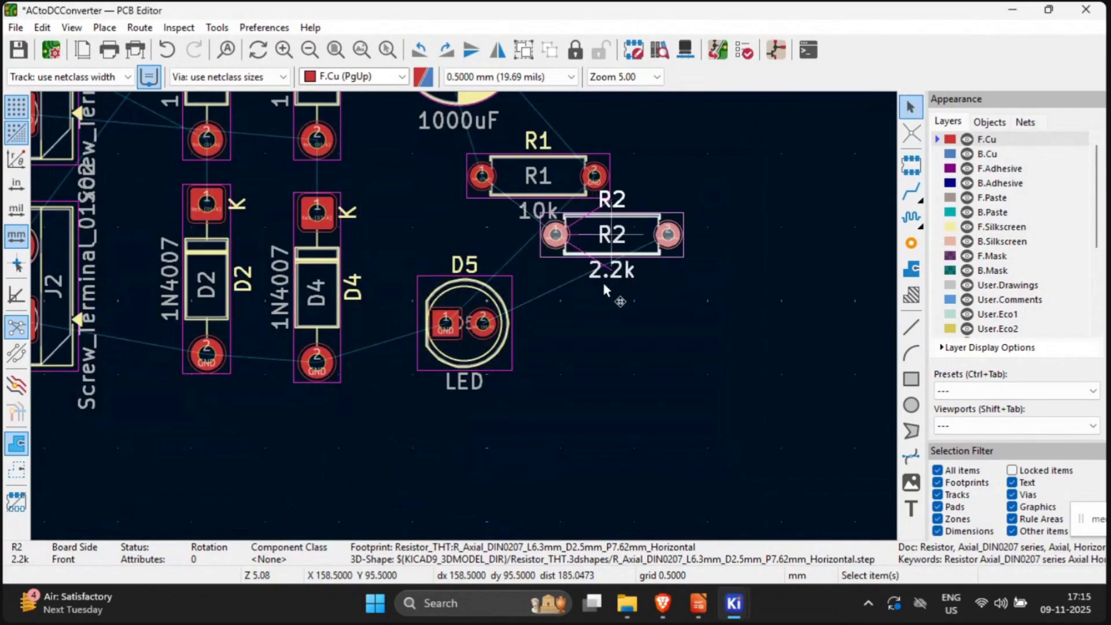
middle_click_drag(579, 387, 567, 531)
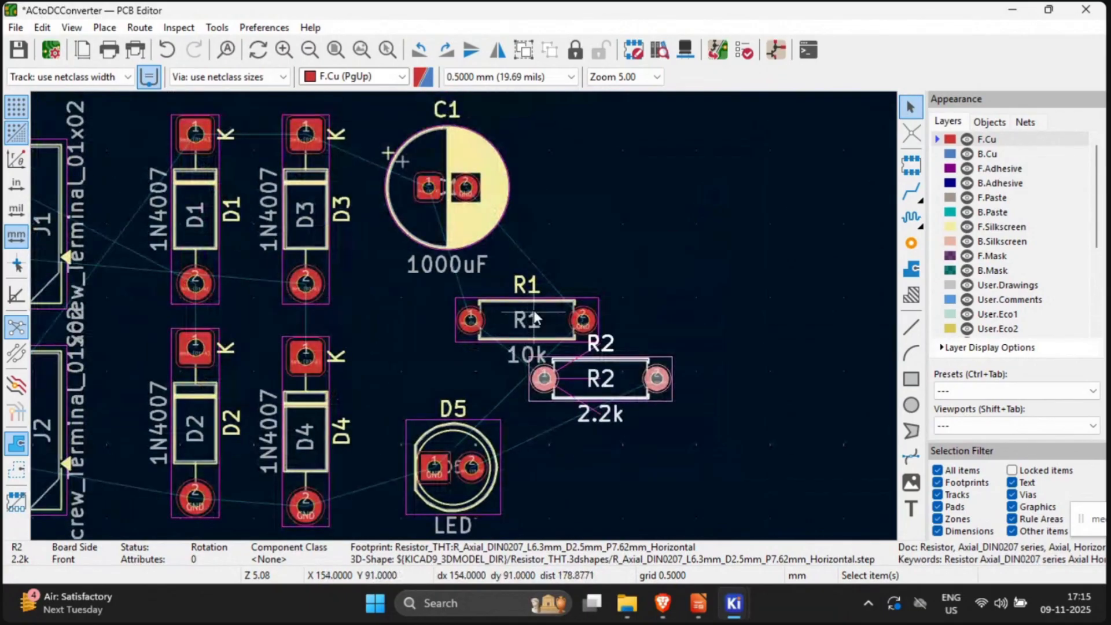
Step: Switch to the Impress slide to examine how R1, R2 and LED D5 connect in the schematic, and return to the PCB Editor
left_click(533, 310)
left_click(547, 303)
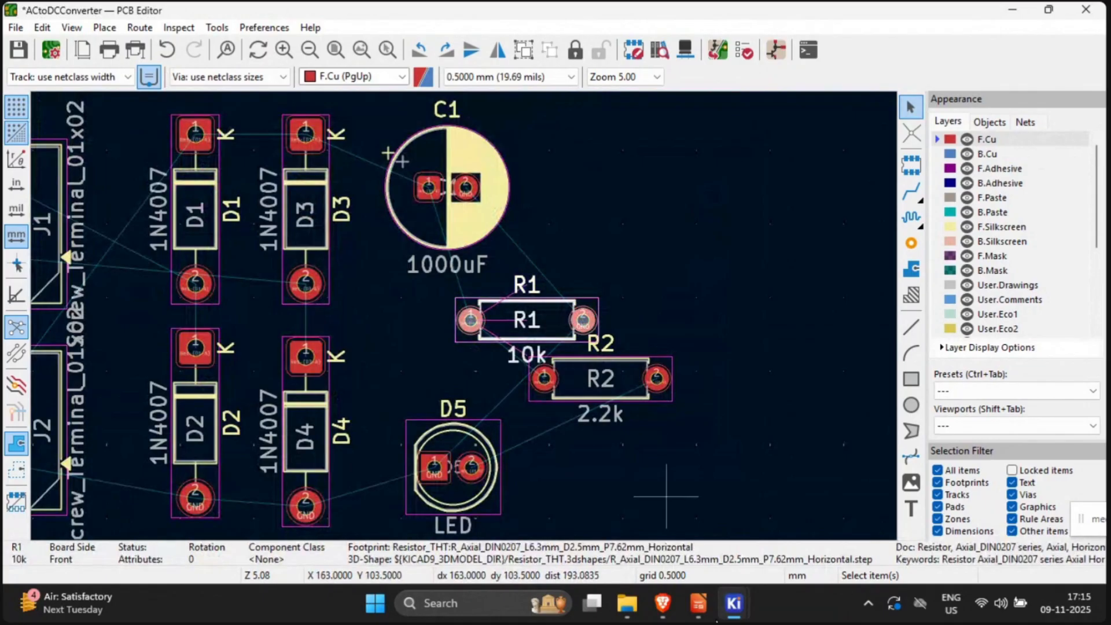
left_click(698, 603)
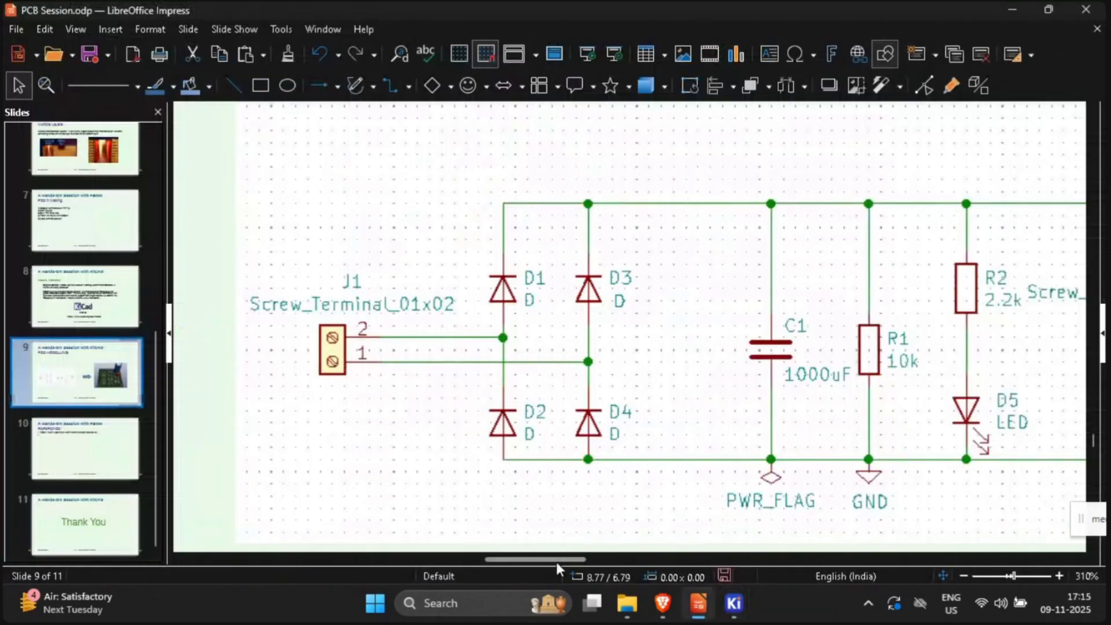
left_click_drag(557, 560, 582, 560)
left_click(733, 604)
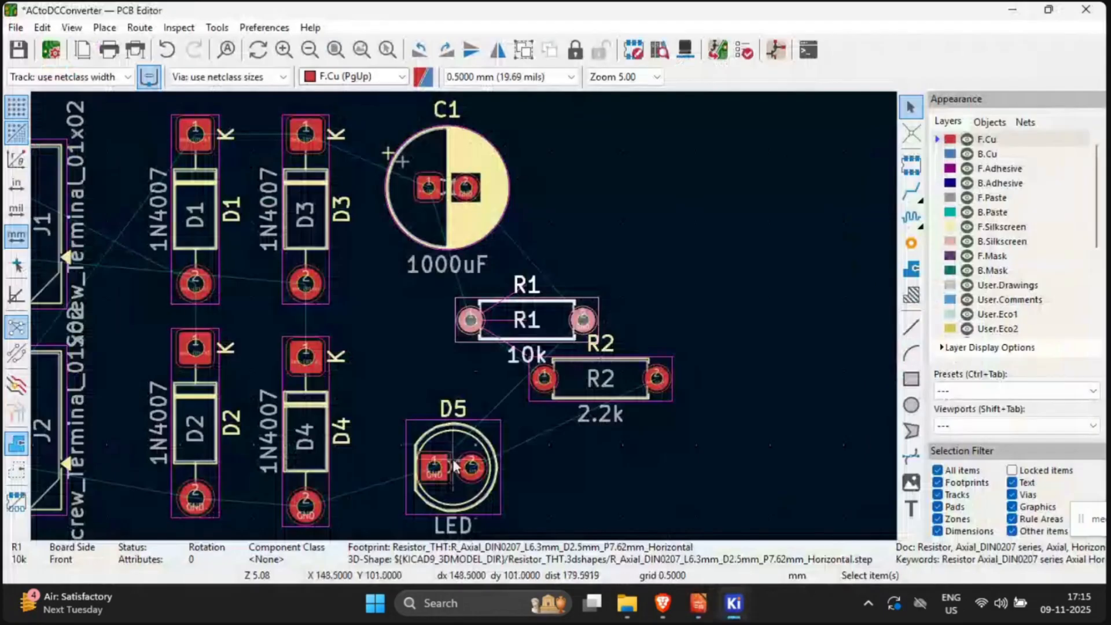
Step: Move LED D5 up directly beneath capacitor C1, and place resistor R1 vertically below it with a 90° rotation
left_click(466, 443)
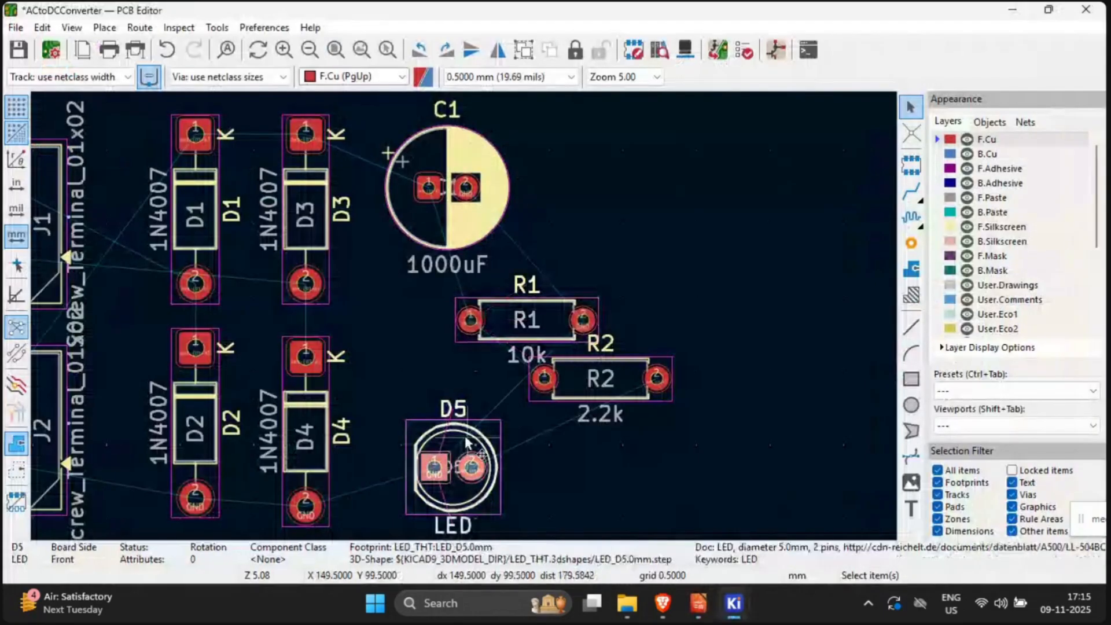
left_click_drag(467, 443, 433, 296)
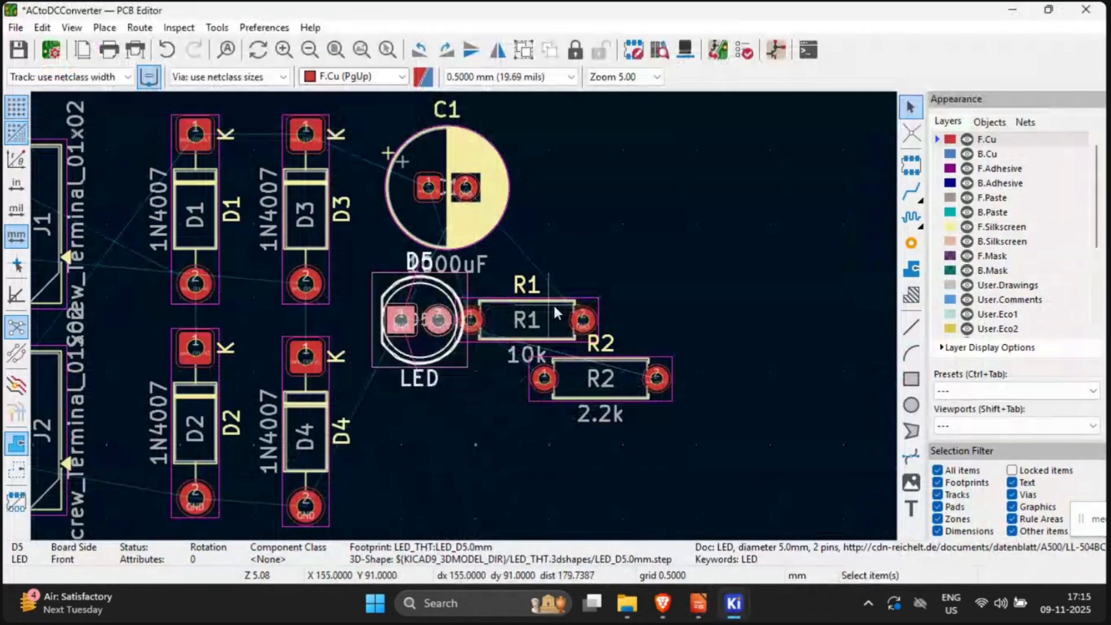
left_click(553, 305)
left_click_drag(553, 304, 454, 480)
key("r")
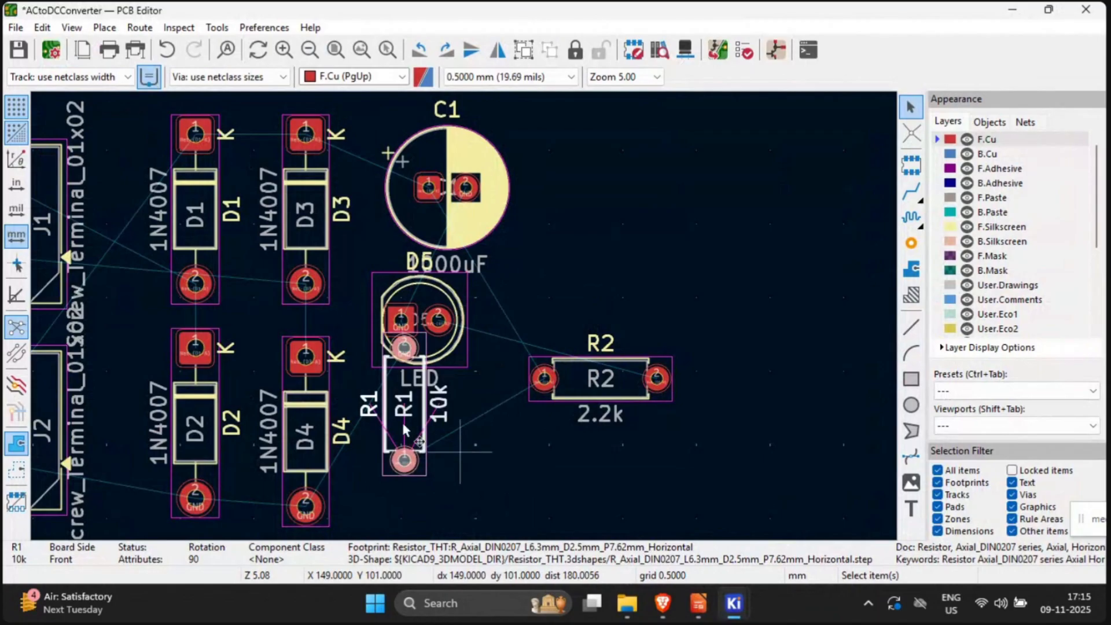
left_click_drag(401, 420, 420, 475)
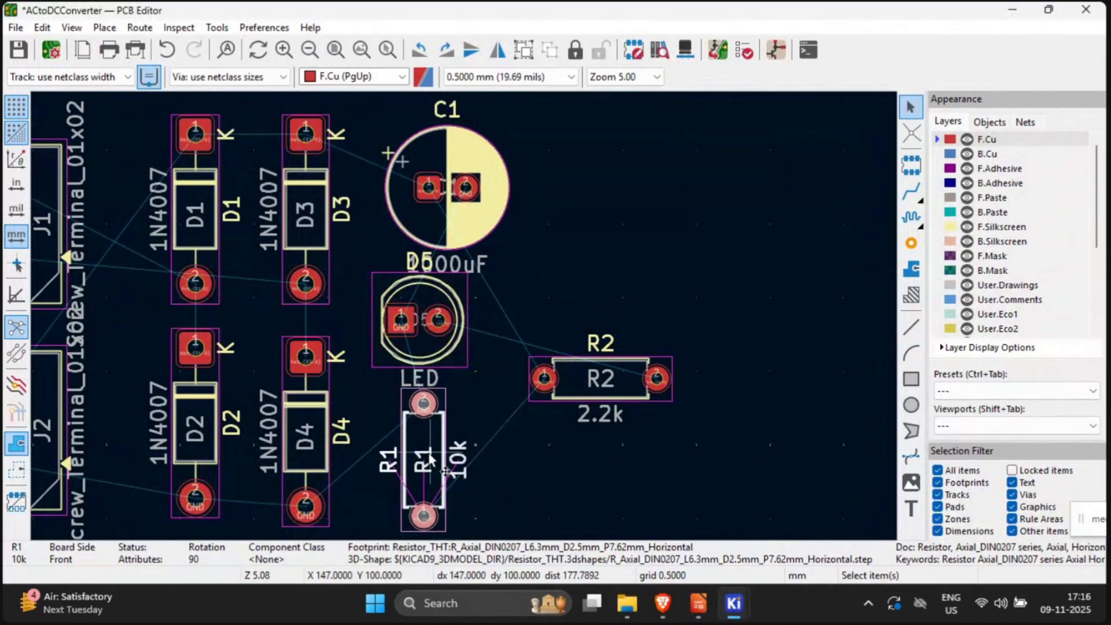
Step: Rotate resistor R1 by 180° to a -90° orientation so that its pad 1 faces LED D5
key("r")
key("r")
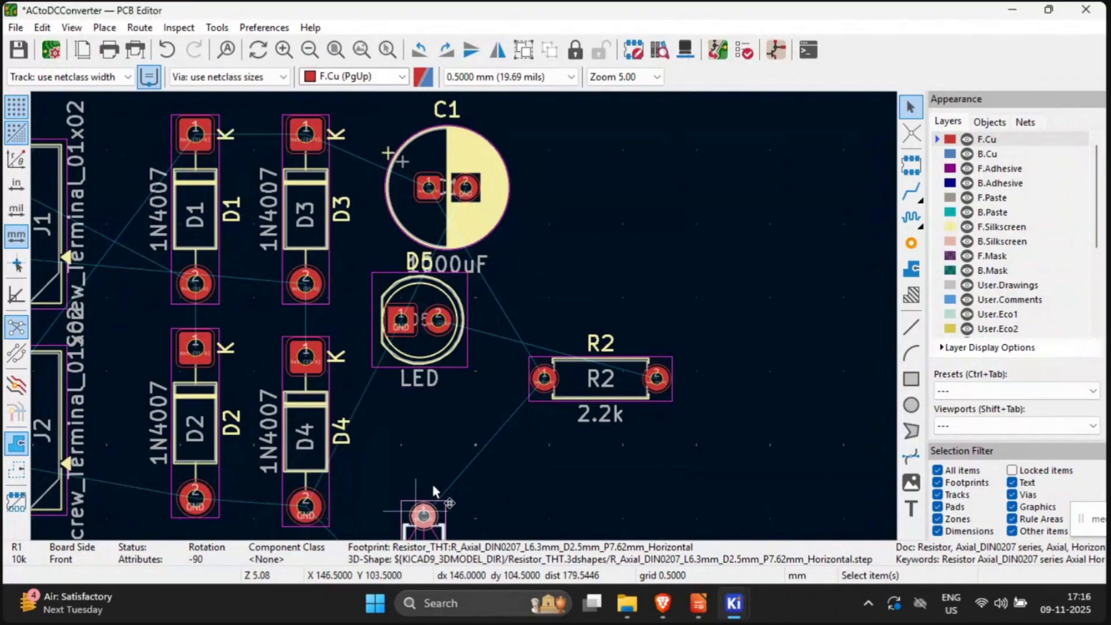
left_click_drag(515, 512, 526, 437)
middle_click_drag(565, 463, 570, 353)
middle_click_drag(429, 461, 428, 429)
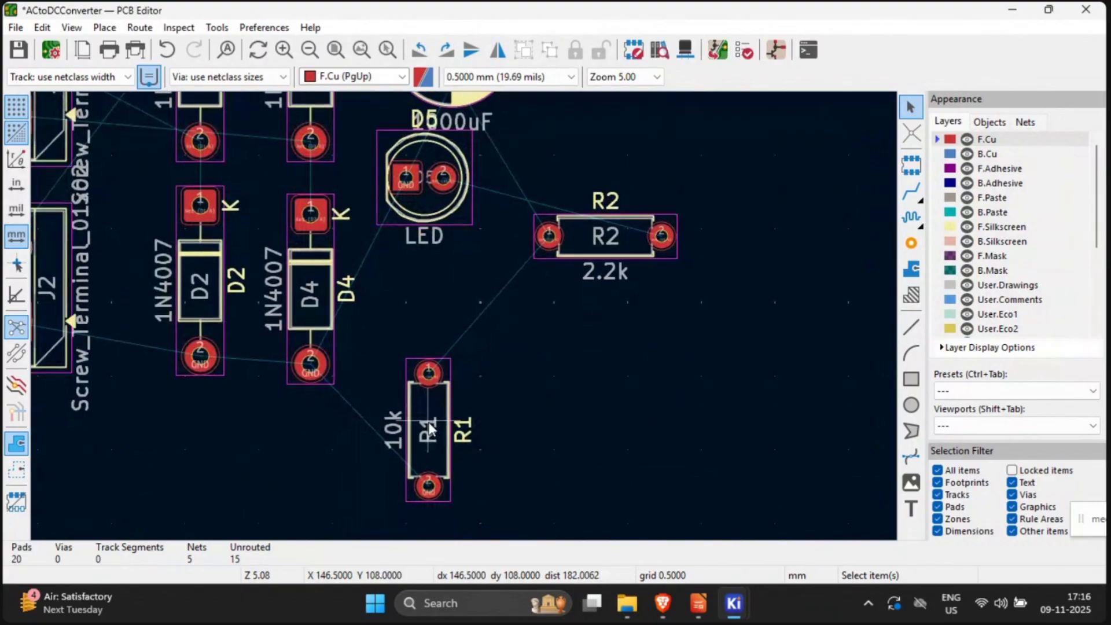
key("x")
key("Escape")
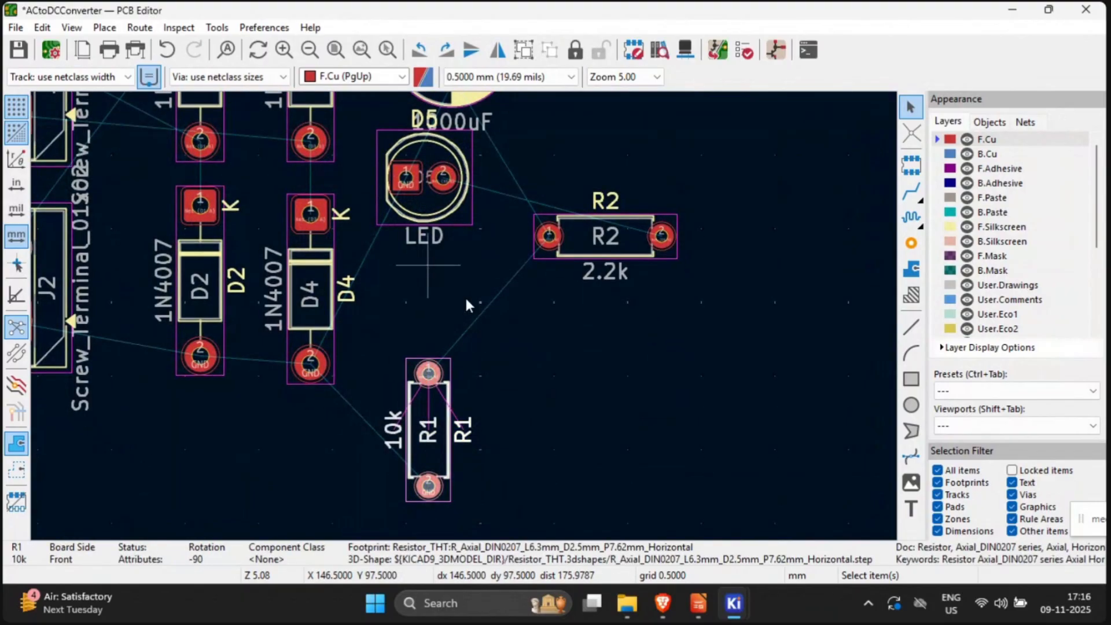
key("ctrl+z")
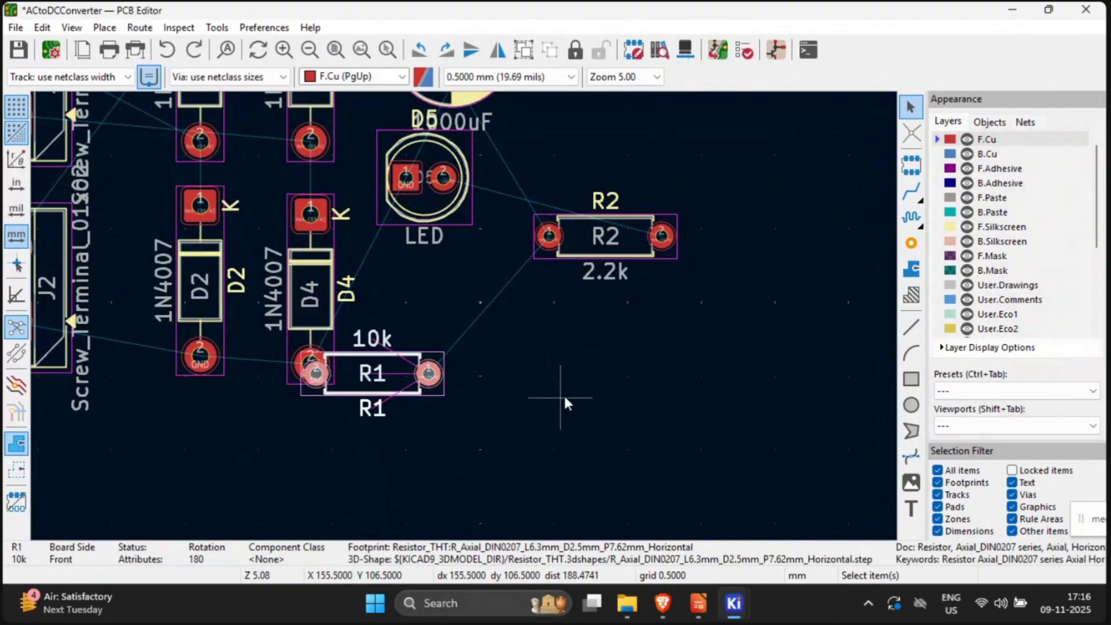
key("ctrl+y")
left_click(530, 384)
left_click(436, 406)
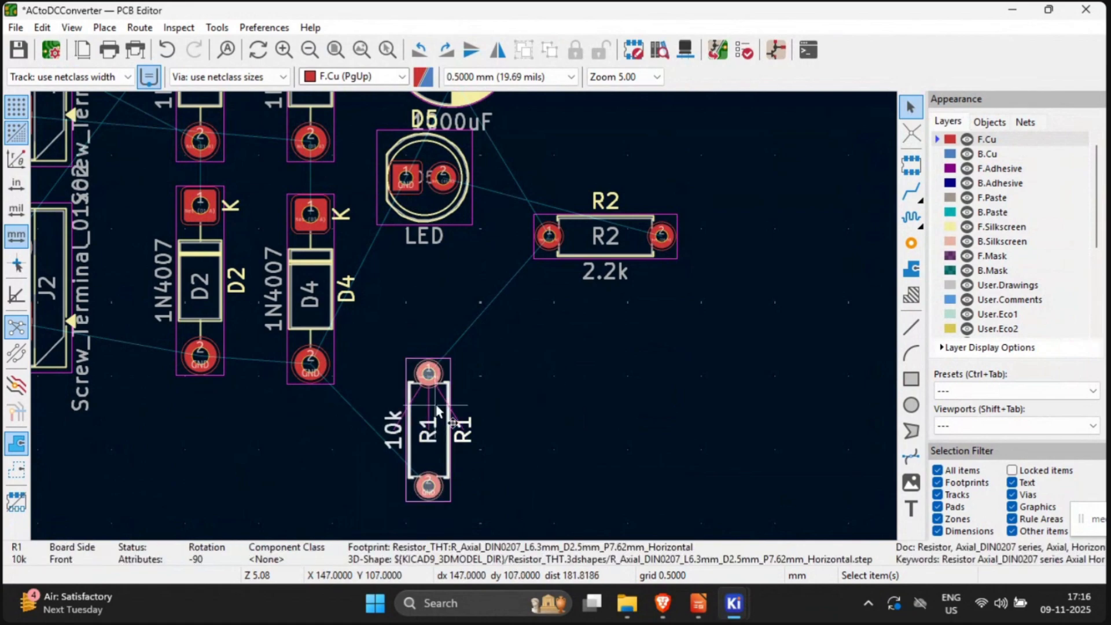
double_click(437, 410)
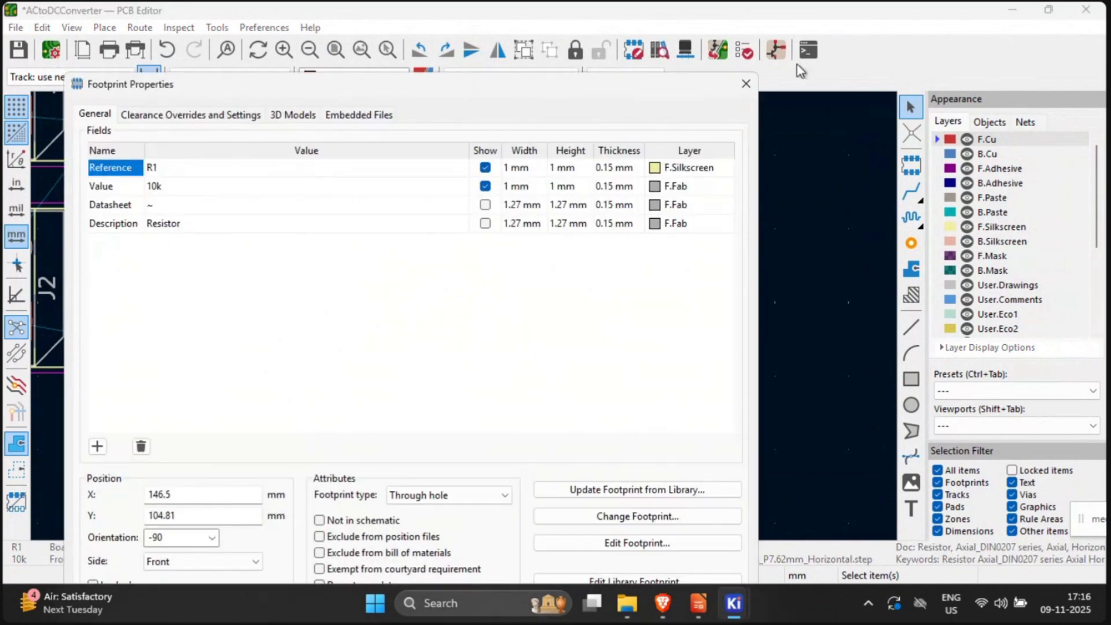
left_click(746, 83)
Step: Move resistor R1 up just below LED D5, and place R2 rotated 90° to its right at the same height
left_click_drag(433, 412, 413, 325)
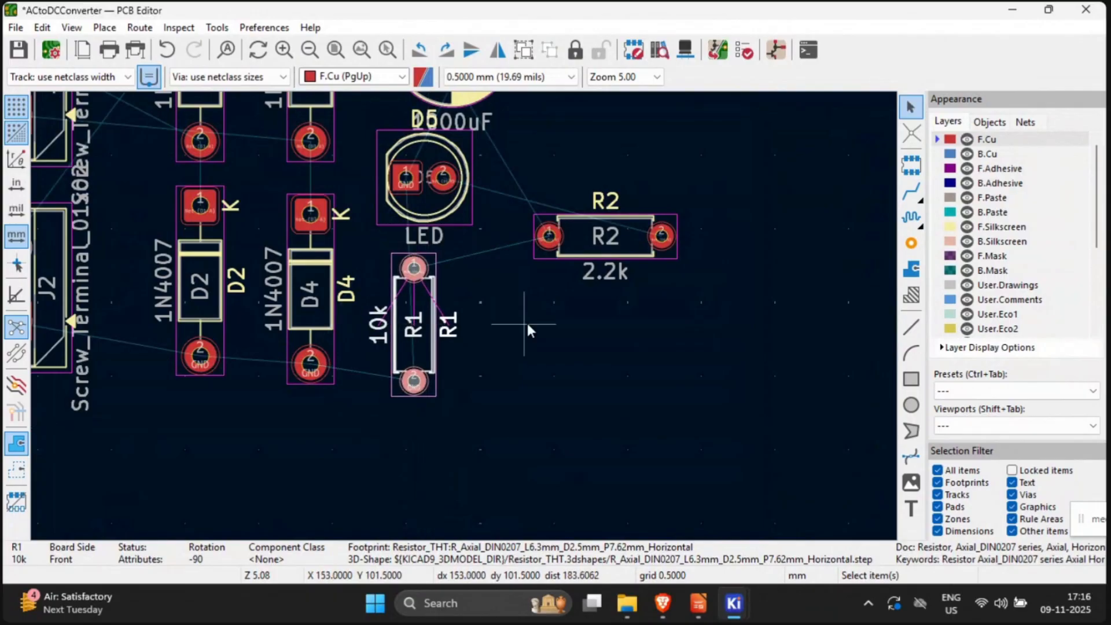
left_click(526, 322)
left_click_drag(608, 238, 541, 318)
key("r")
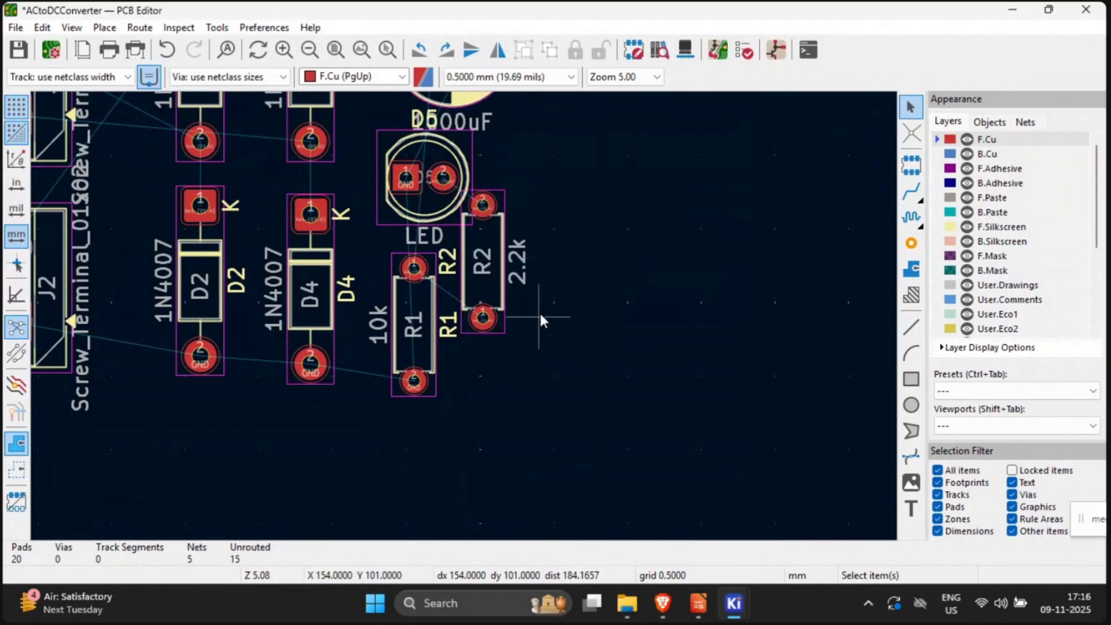
left_click_drag(498, 266, 519, 332)
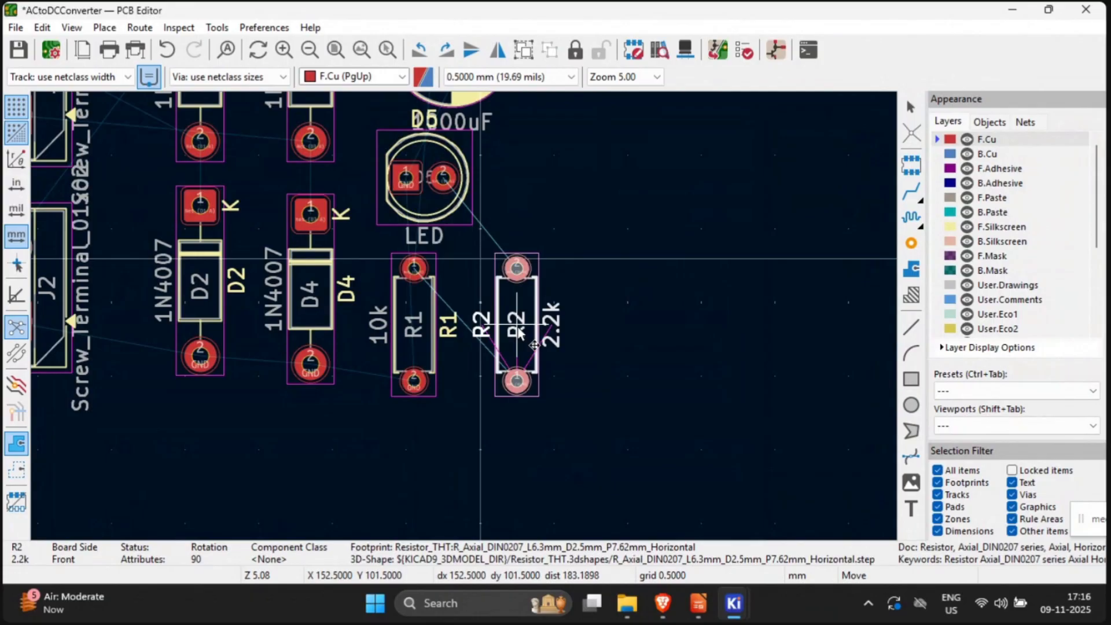
Step: Rotate resistor R2 by 180° to a -90° orientation and shift it slightly closer to R1
key("r")
key("r")
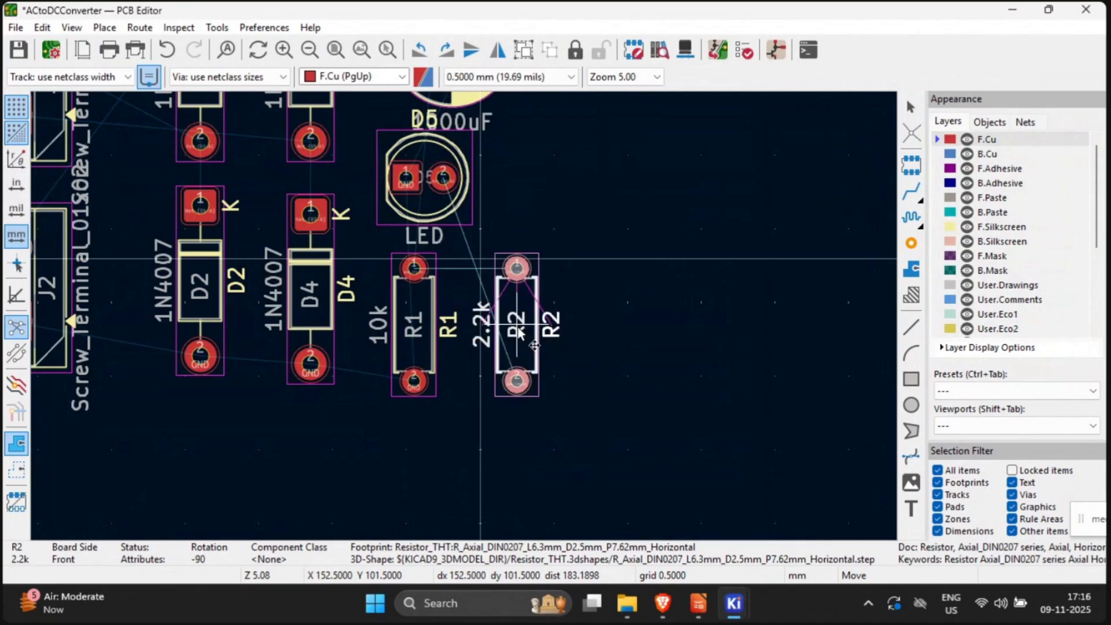
mouse_move(519, 333)
left_mouse_down()
mouse_move(590, 266)
mouse_move(575, 258)
mouse_move(547, 304)
mouse_move(499, 324)
left_mouse_up()
key("Escape")
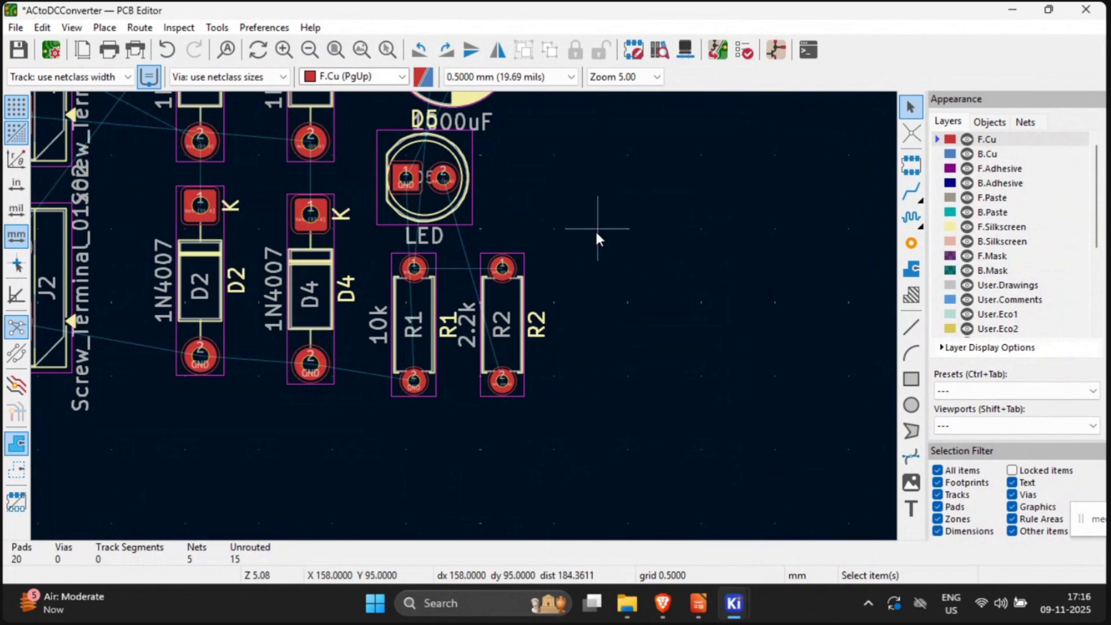
Step: Nudge resistor R2 slightly upward, keeping it vertical beside R1
middle_click_drag(595, 229, 643, 297)
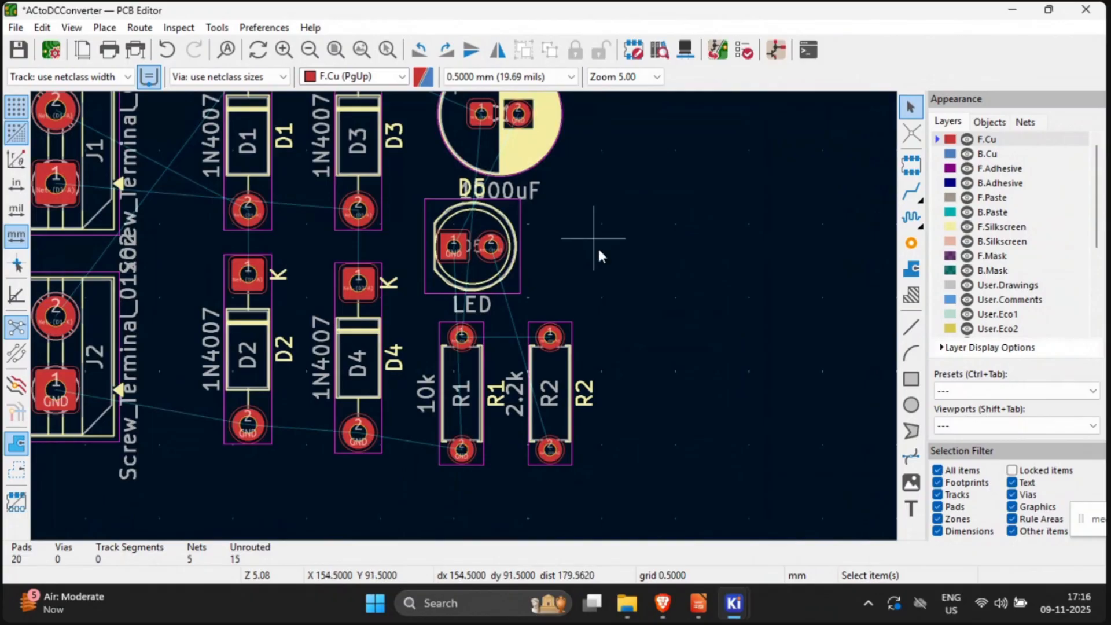
middle_click_drag(597, 245, 637, 308)
middle_click_drag(631, 241, 650, 307)
scroll(650, 308, "down", 2)
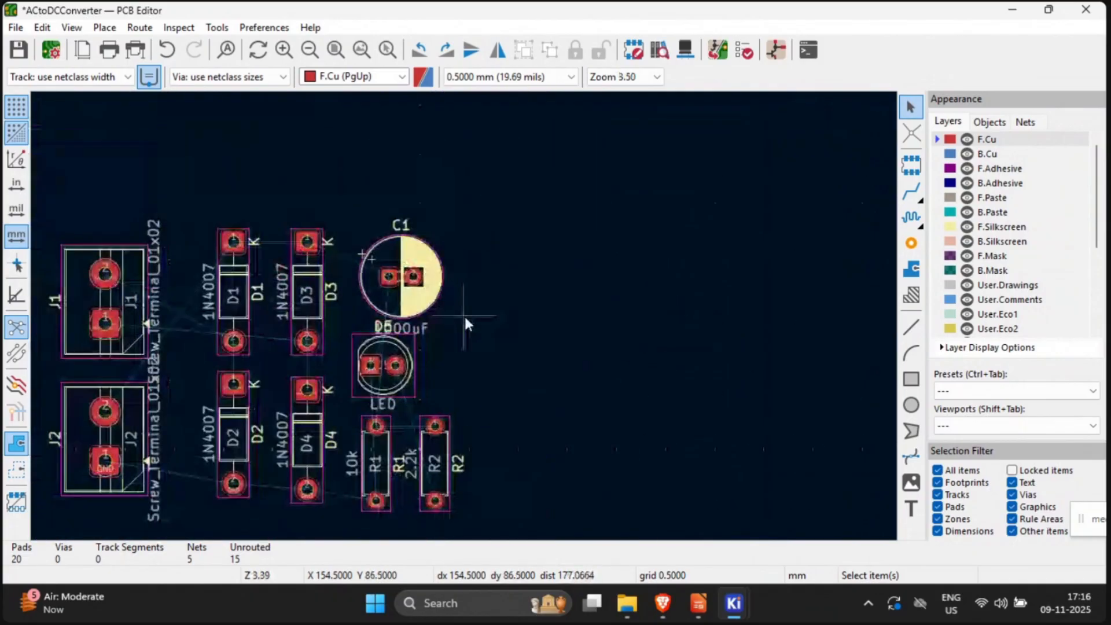
middle_click_drag(509, 342, 575, 307)
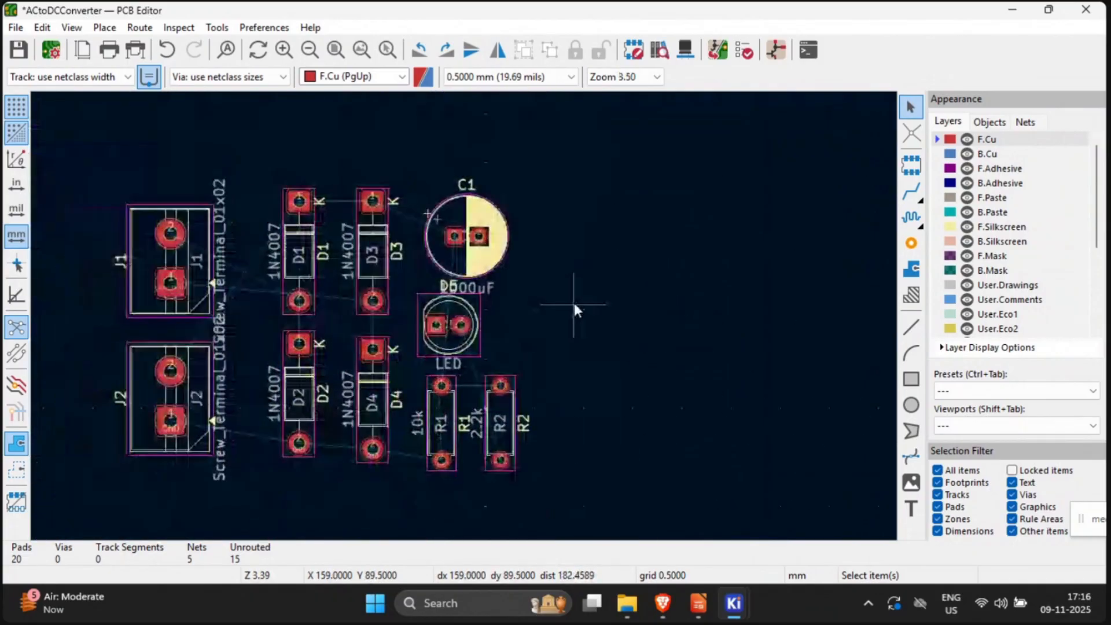
left_click(501, 408)
key("m")
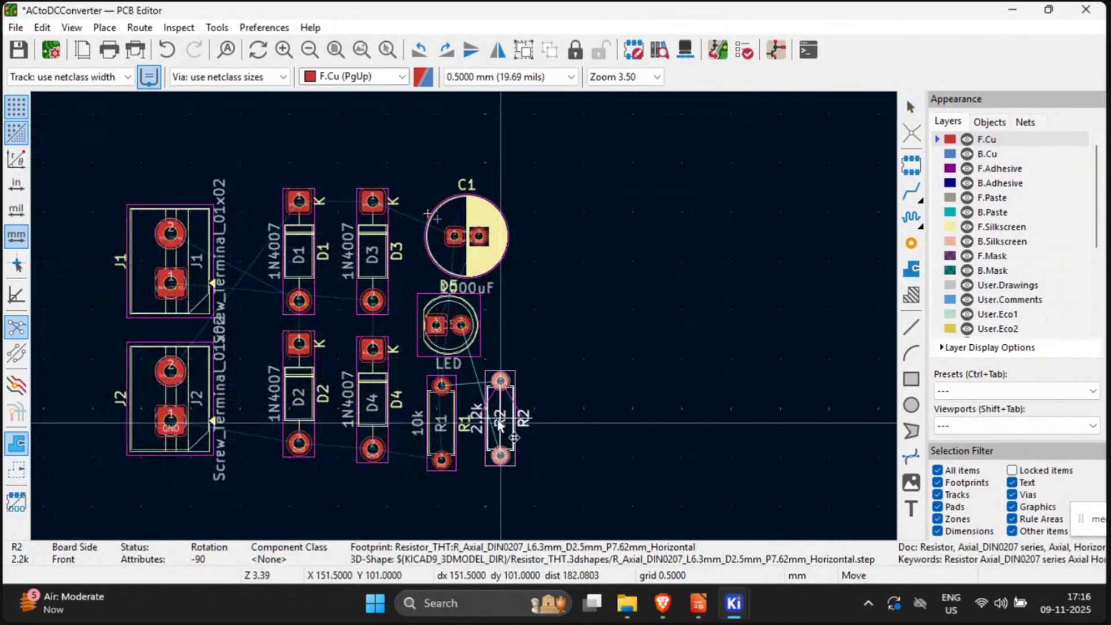
left_click(501, 424)
Step: Shift capacitor C1 slightly up and left, and move LED D5 slightly right so it sits centred beneath C1
left_click(479, 226)
key("m")
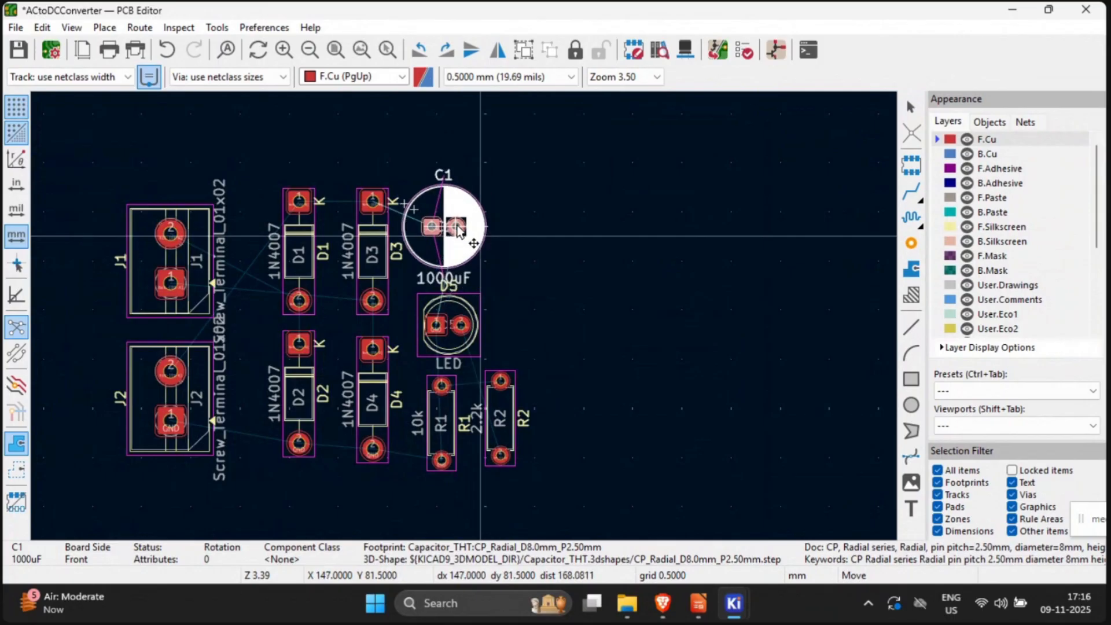
left_click(472, 231)
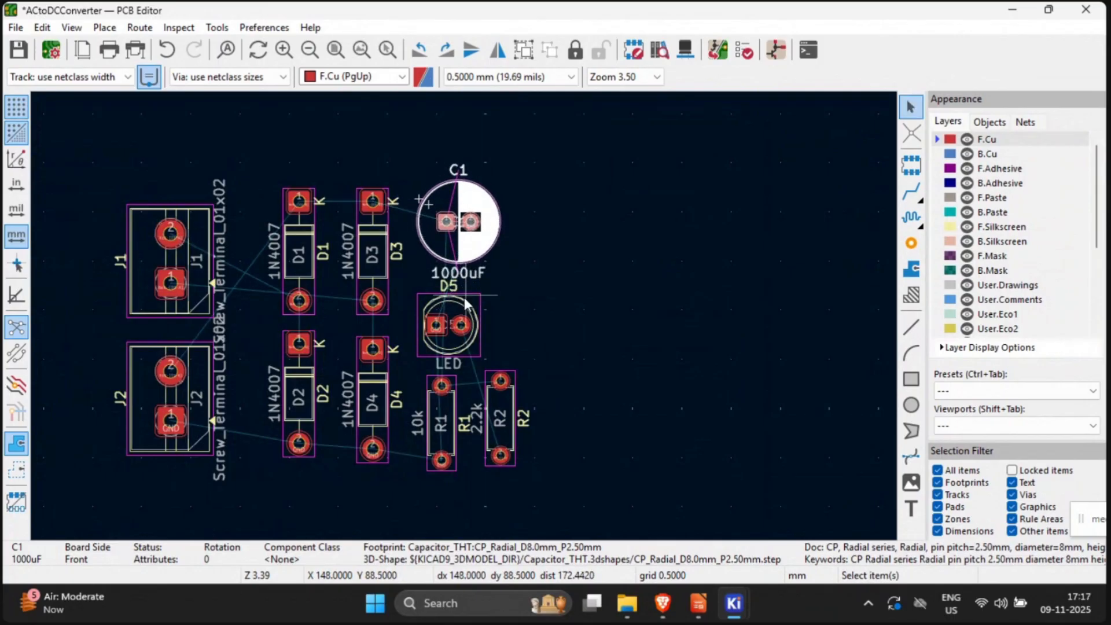
left_click(461, 325)
key("m")
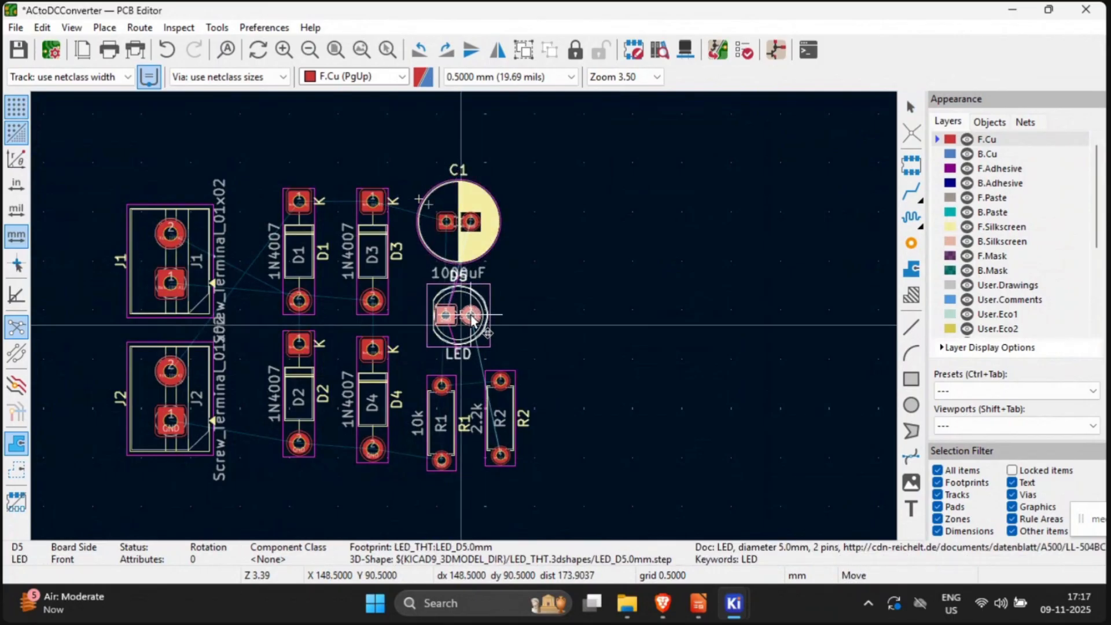
left_click(476, 323)
Step: Move resistors R1 and R2 slightly up so they stand nearly level with each other just below LED D5
left_click(441, 387)
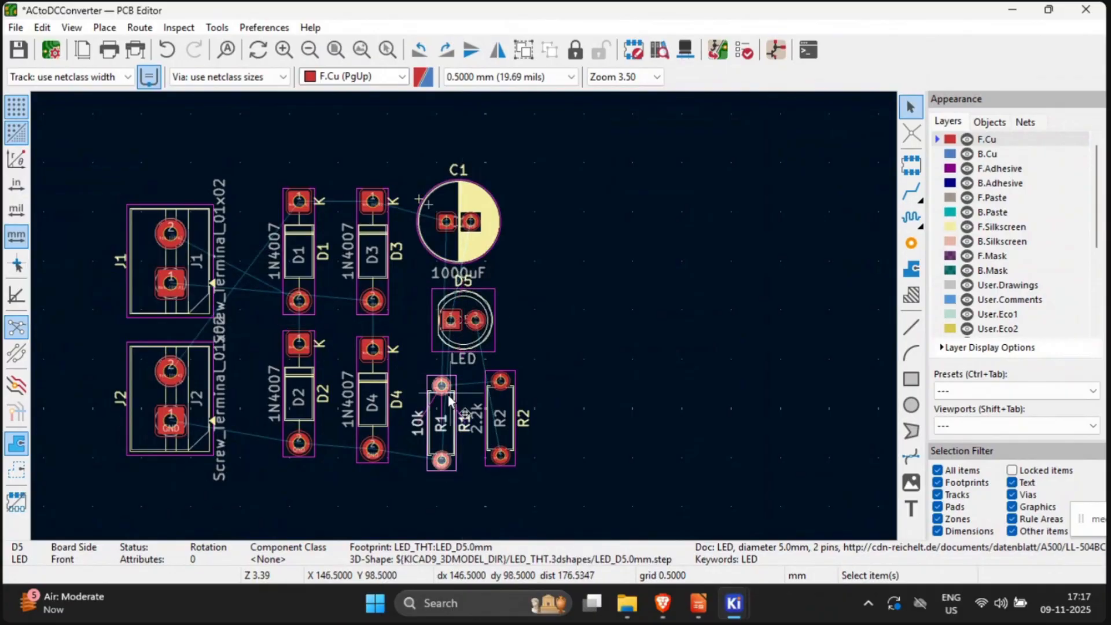
key("m")
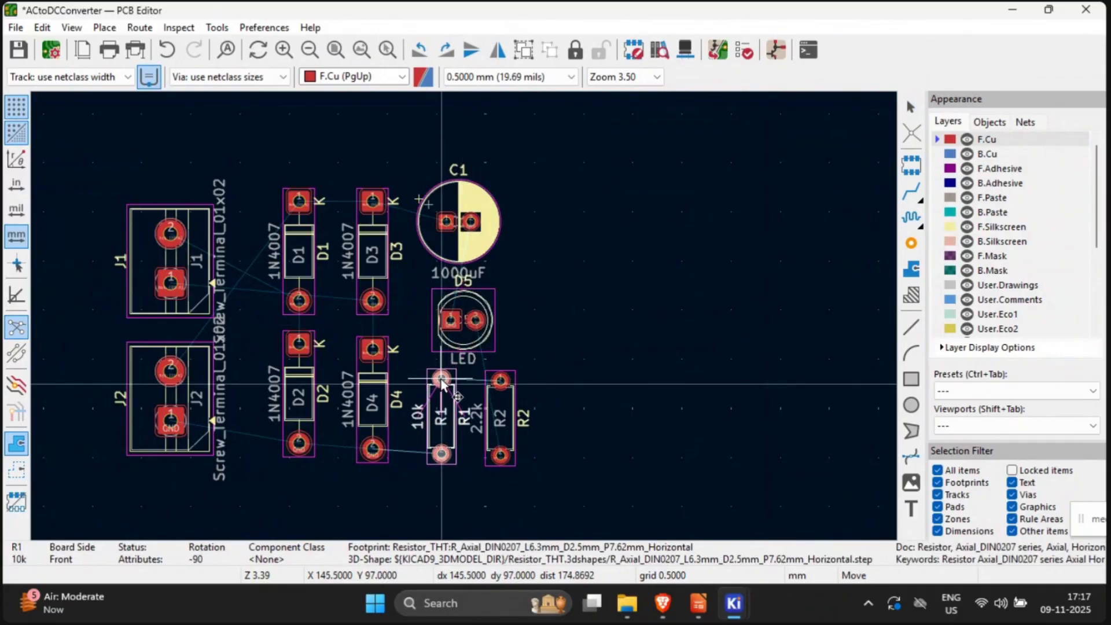
left_click(441, 377)
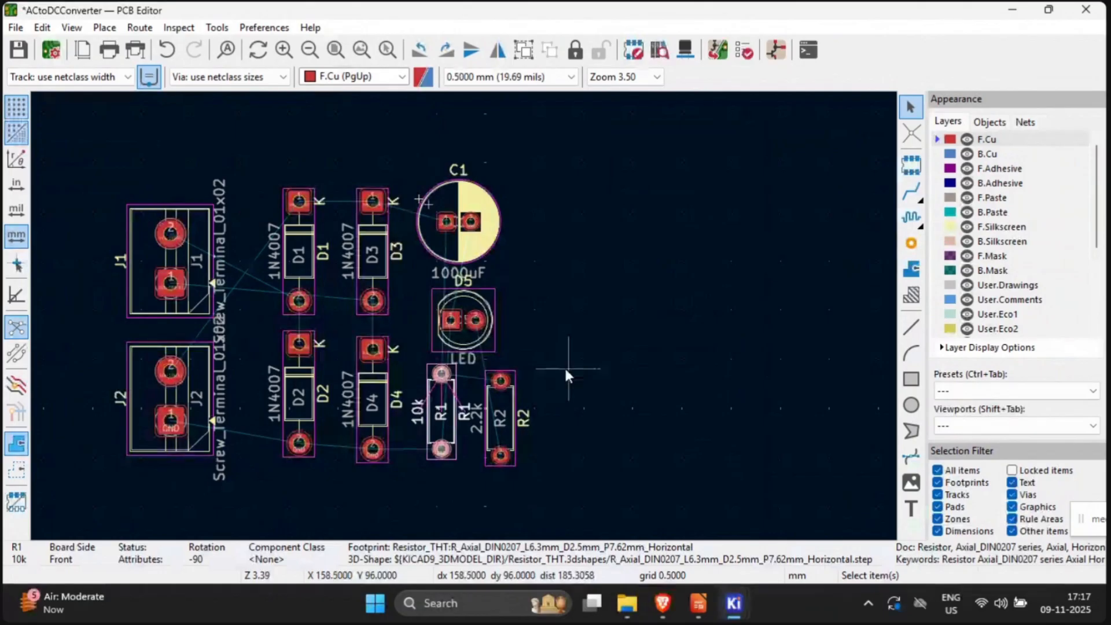
left_click(478, 381)
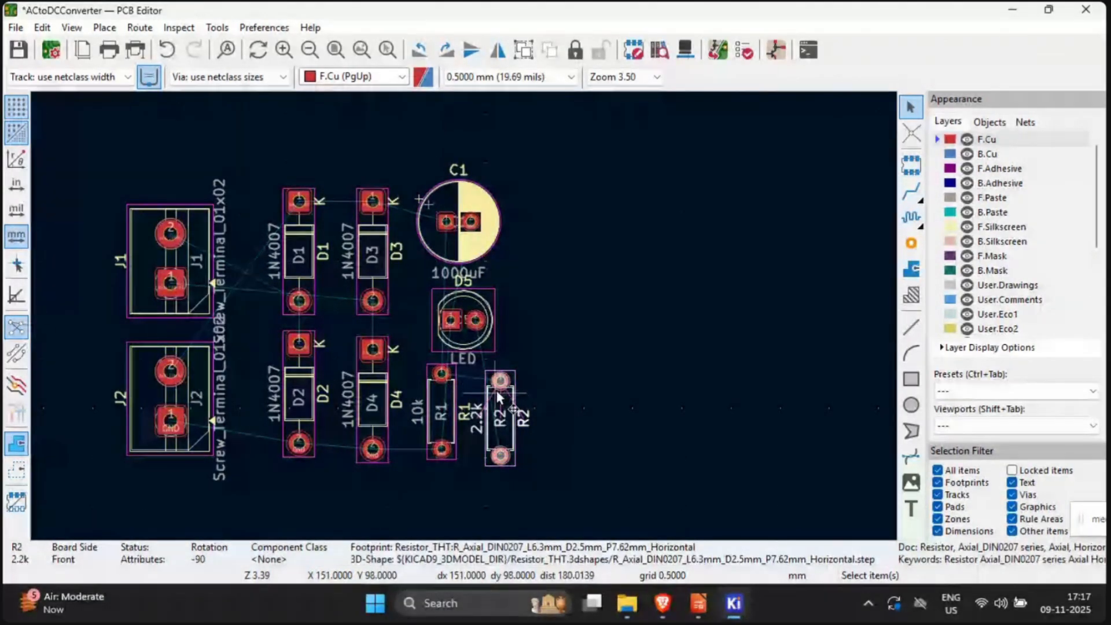
left_click(603, 379)
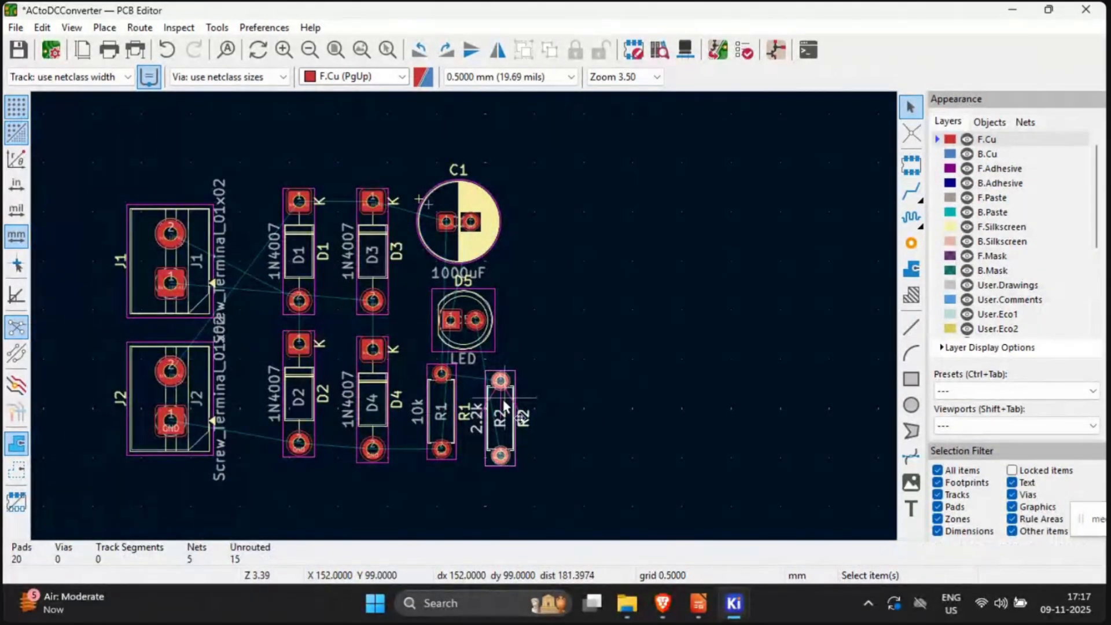
mouse_move(496, 408)
left_mouse_down()
mouse_move(491, 394)
mouse_move(487, 415)
mouse_move(511, 416)
mouse_move(501, 418)
left_mouse_up()
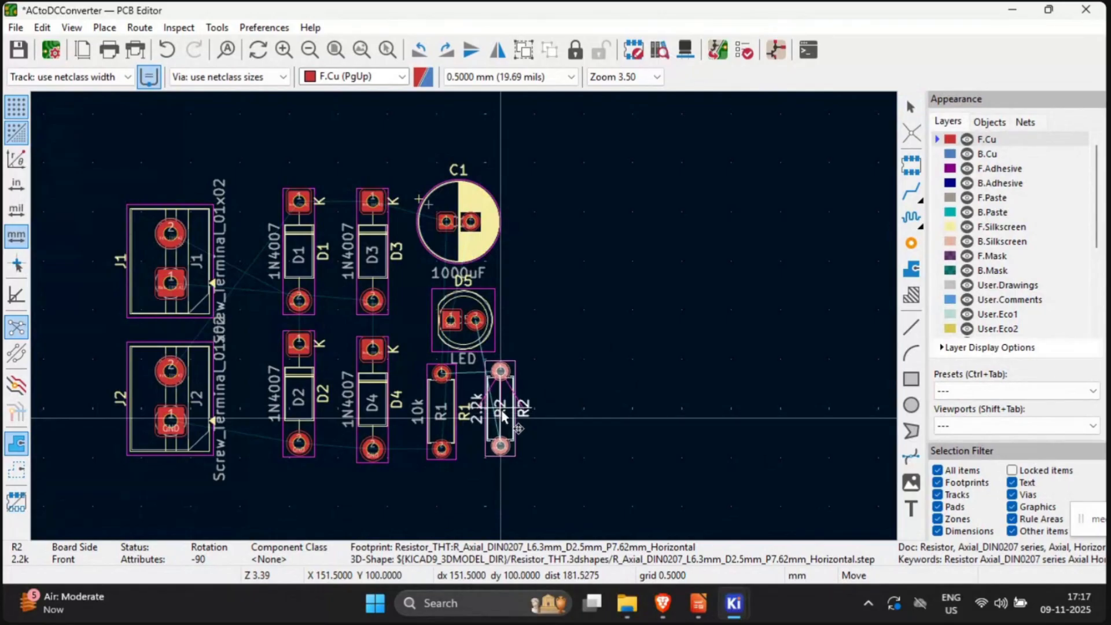
left_click_drag(501, 416, 502, 414)
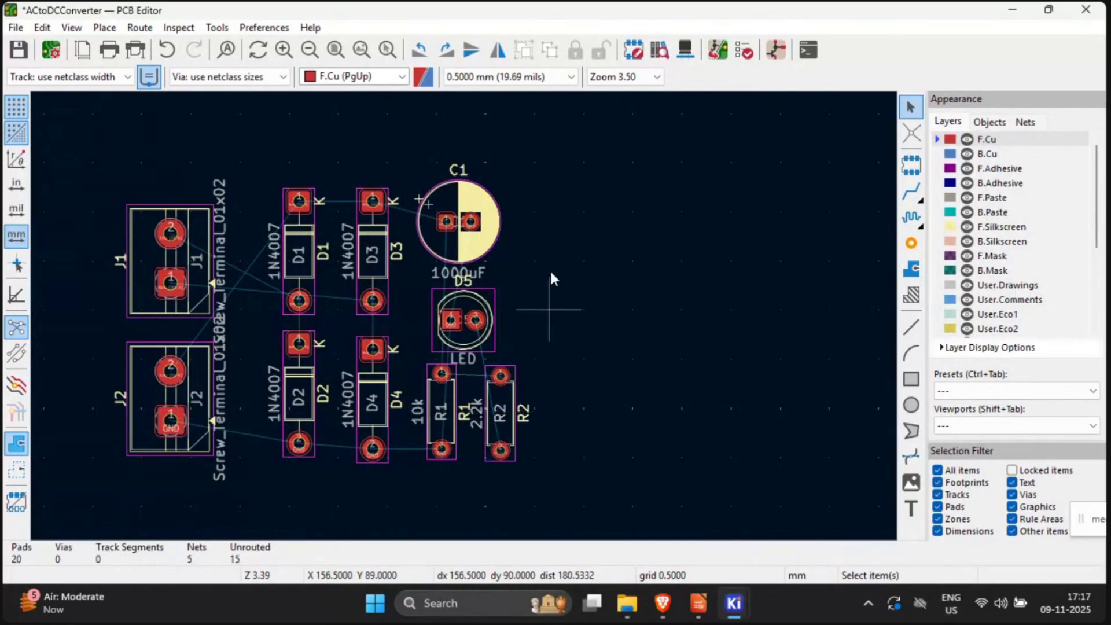
Step: Make Edge.Cuts the active layer
scroll(532, 290, "down", 1)
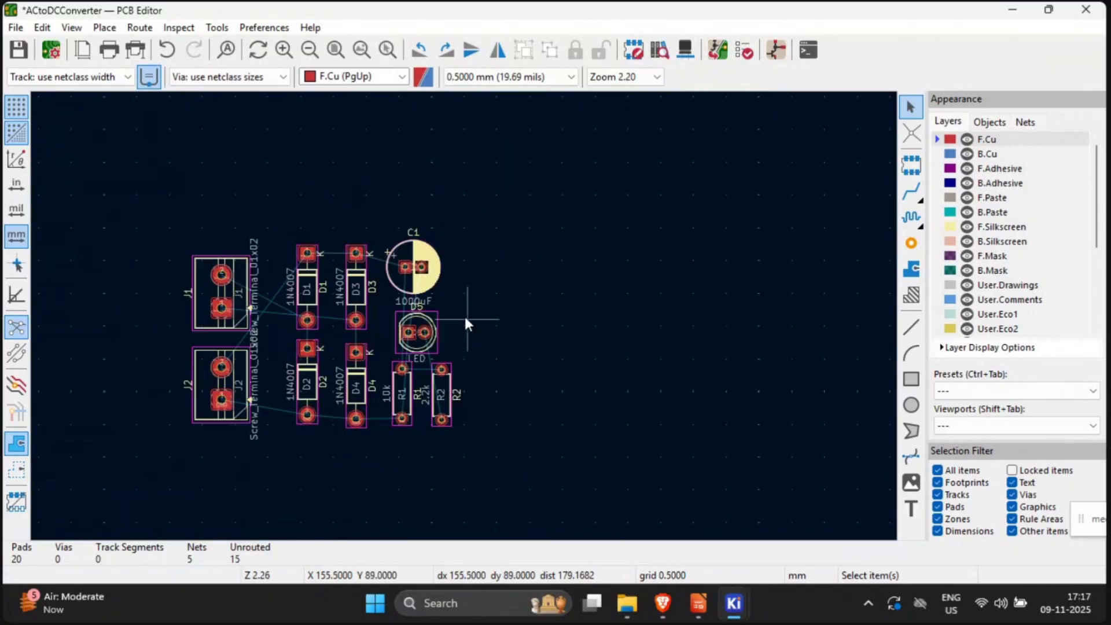
scroll(464, 314, "up", 1)
middle_click_drag(562, 275, 631, 275)
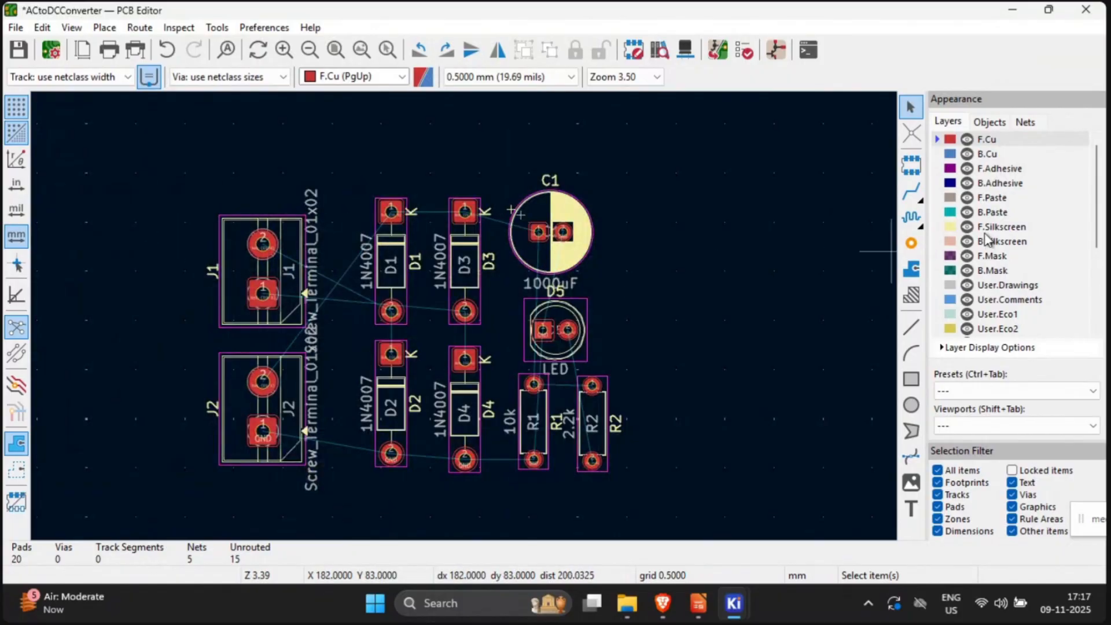
scroll(987, 239, "down", 3)
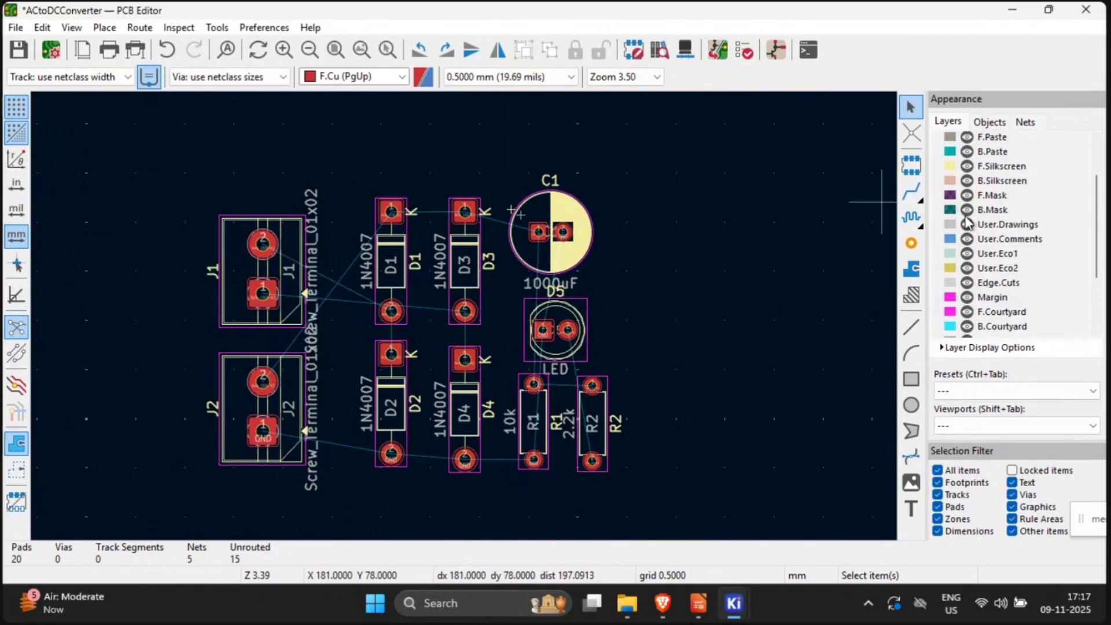
left_click(999, 284)
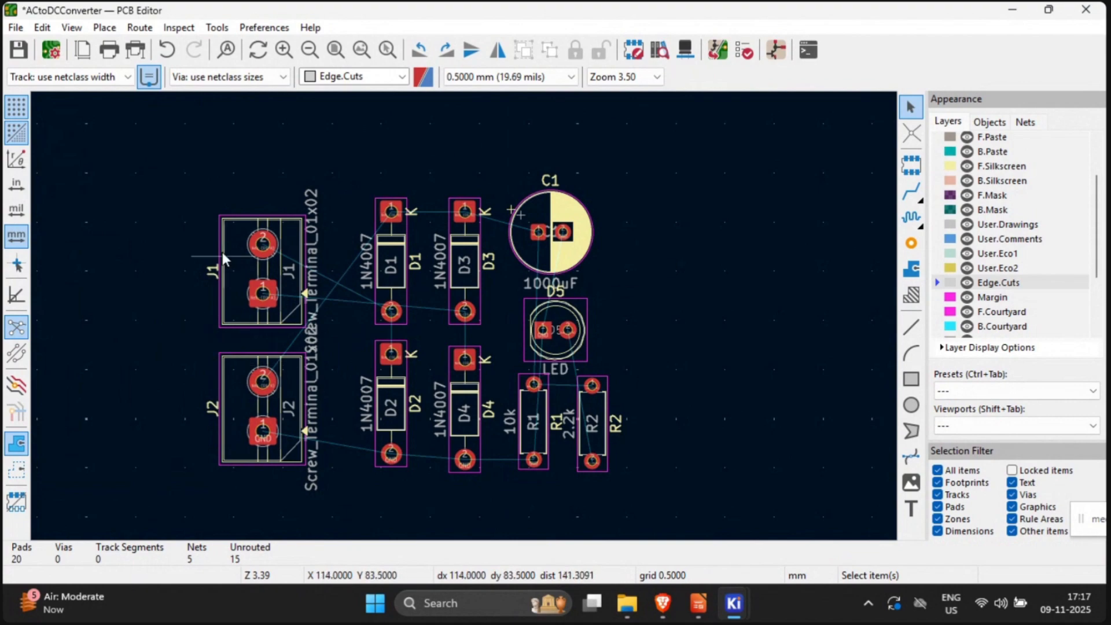
Step: Draw a rectangular board outline about 45.5 mm by 33 mm around all the footprints and shift it slightly left
scroll(221, 248, "down", 2)
scroll(464, 317, "down", 1)
scroll(467, 317, "up", 1)
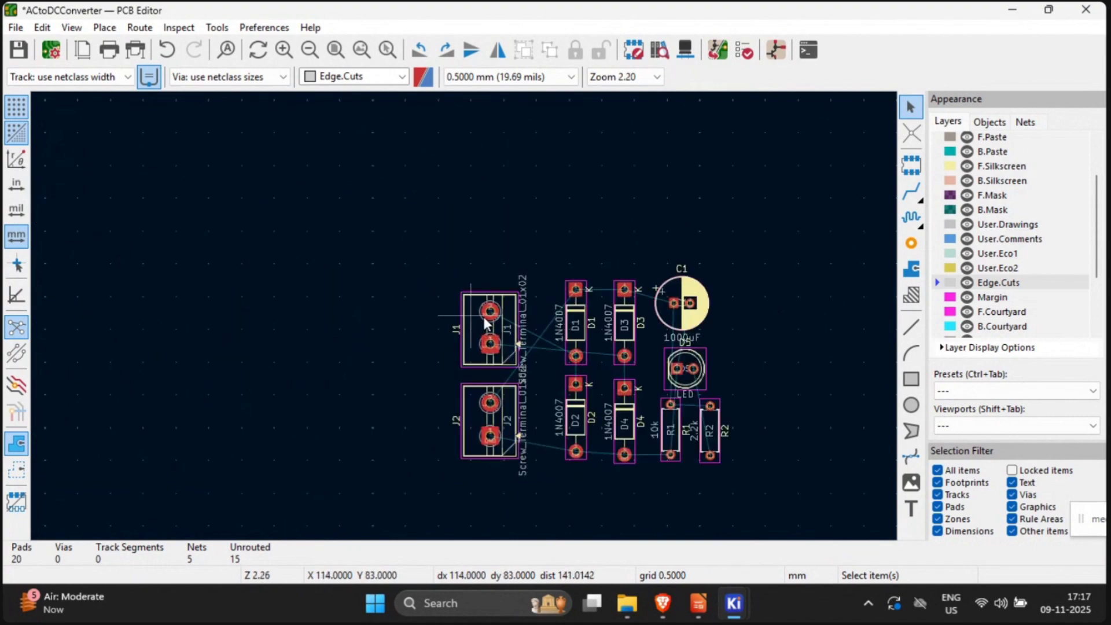
middle_click_drag(761, 276, 699, 251)
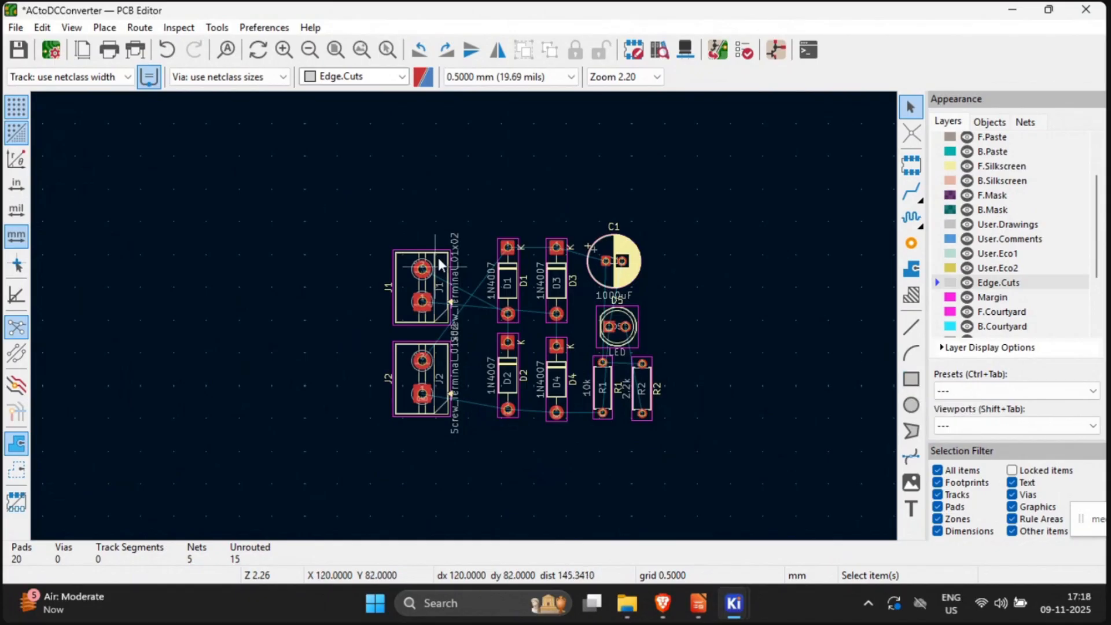
left_click(910, 380)
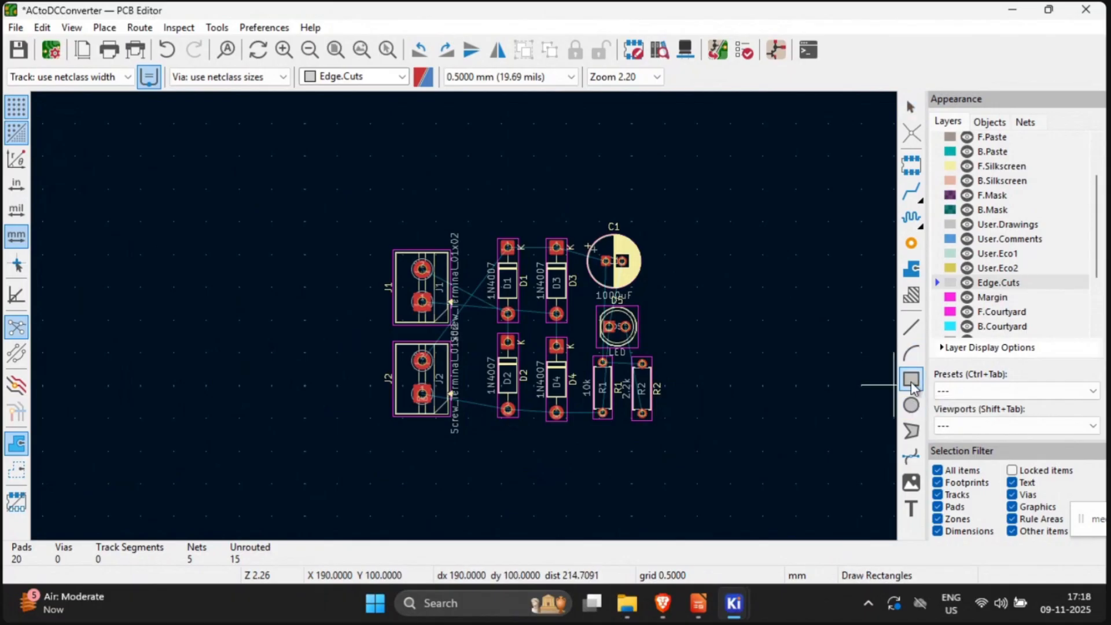
left_click(382, 220)
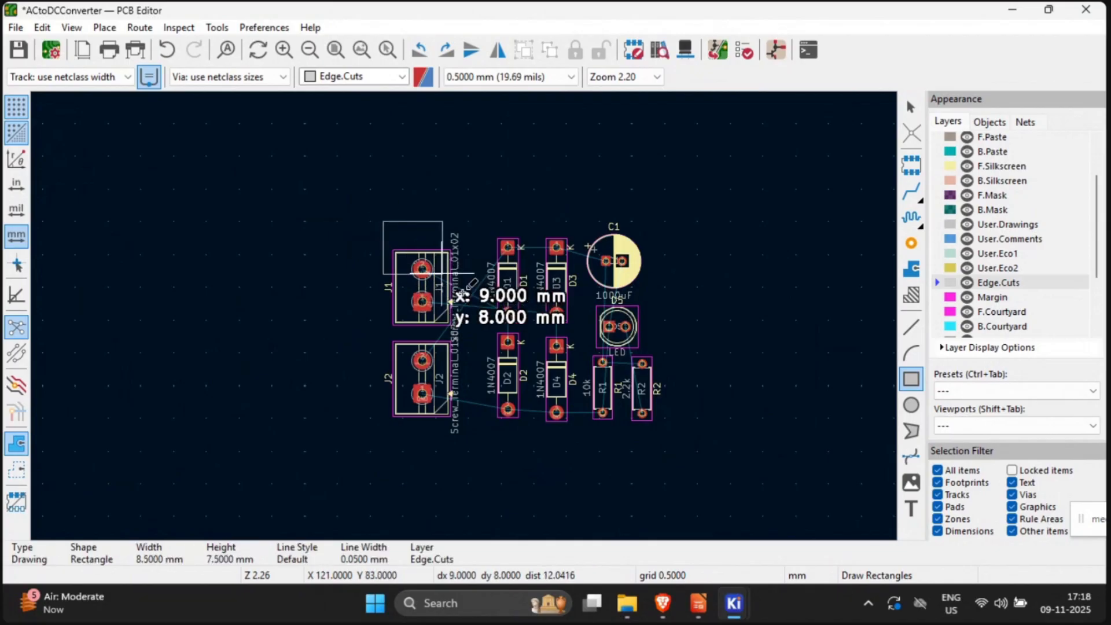
left_click(680, 438)
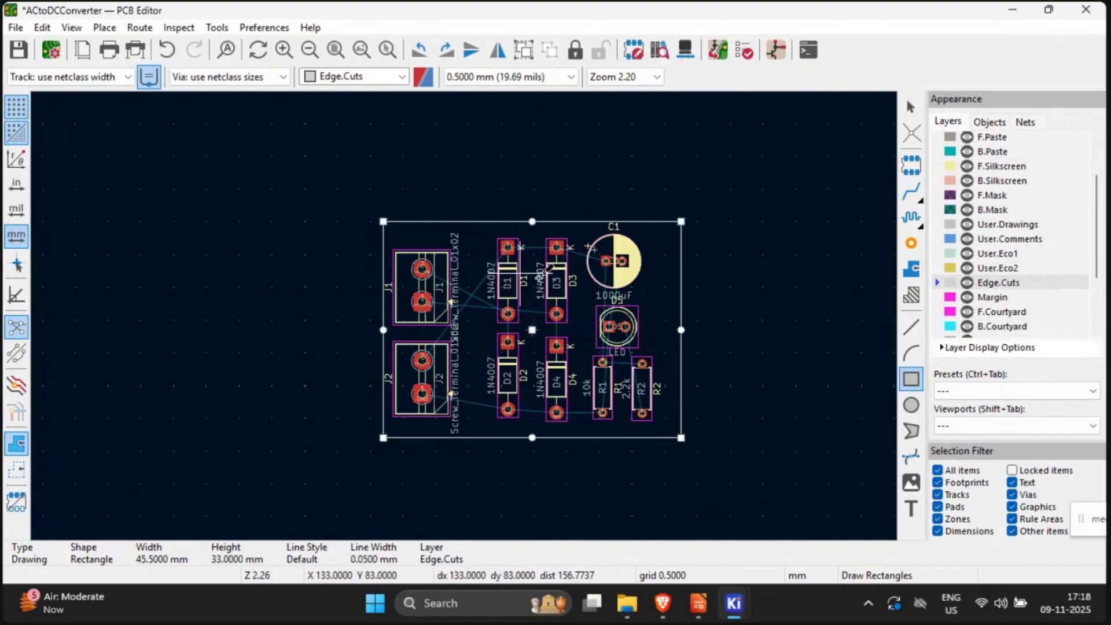
key("Escape")
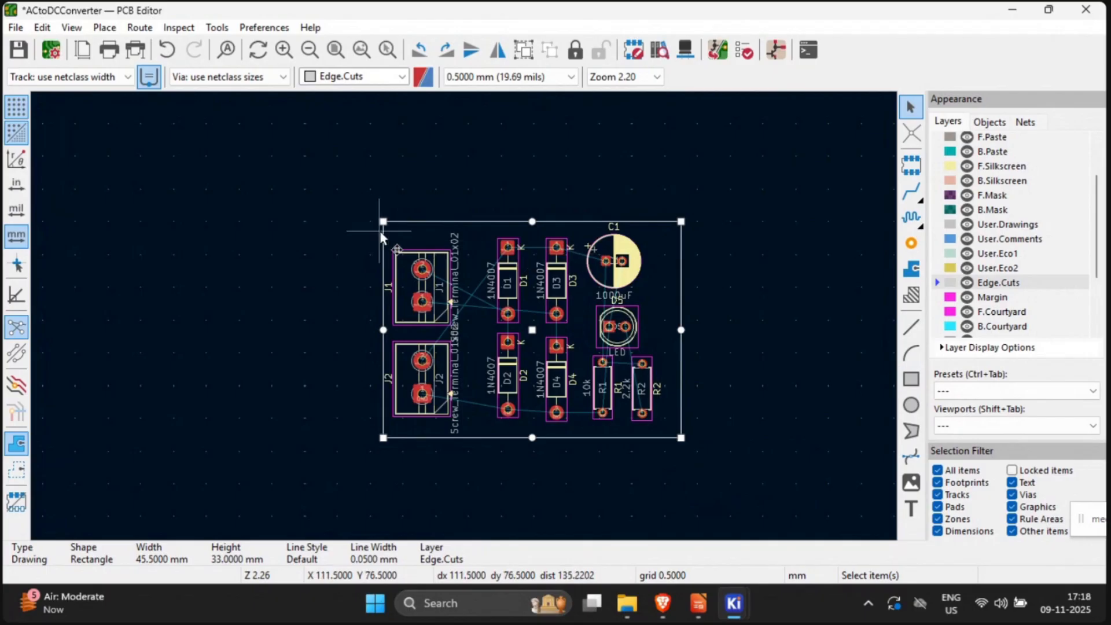
mouse_move(385, 233)
left_mouse_down()
mouse_move(488, 293)
mouse_move(376, 225)
left_mouse_up()
left_click(744, 276)
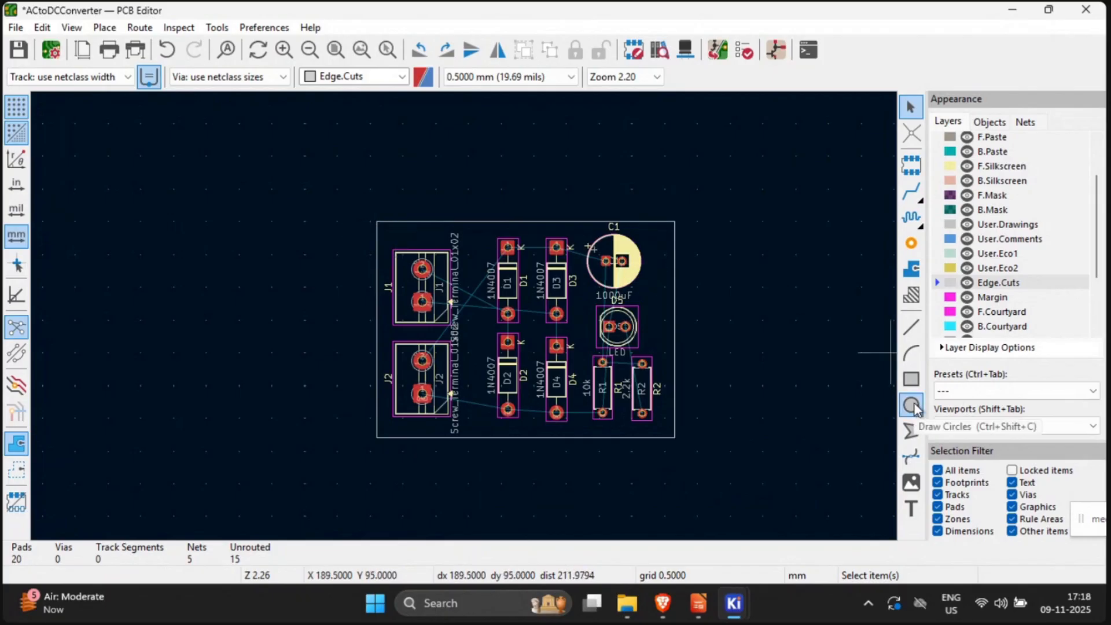
Step: Try a circle of about 1.12 mm radius inside the outline's upper-right corner, and undo it
scroll(464, 317, "up", 3)
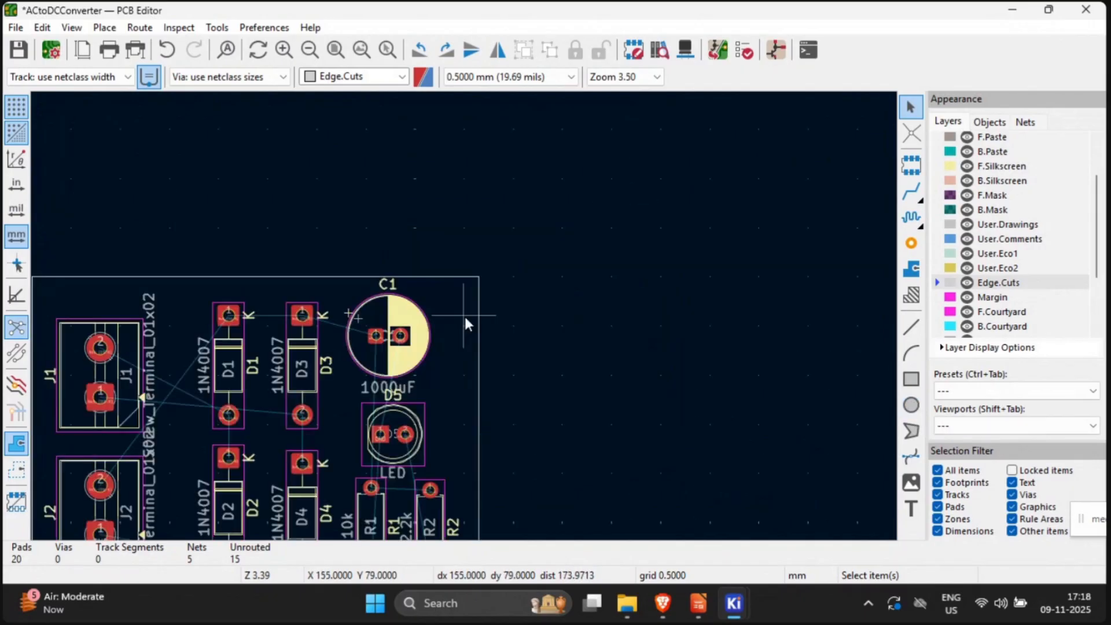
scroll(527, 332, "up", 1)
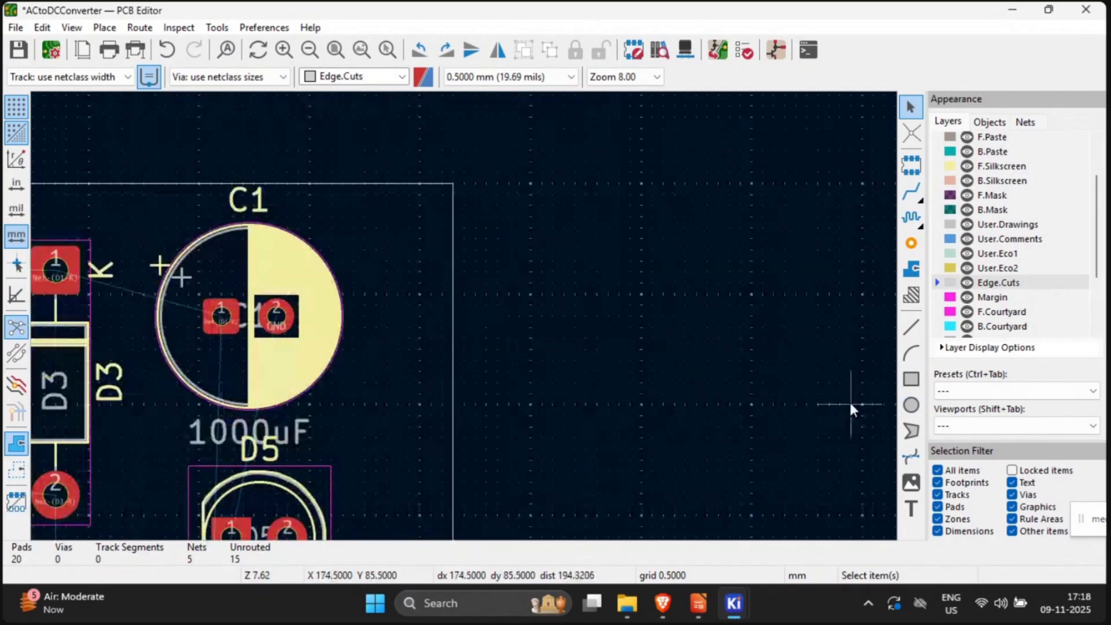
left_click(911, 405)
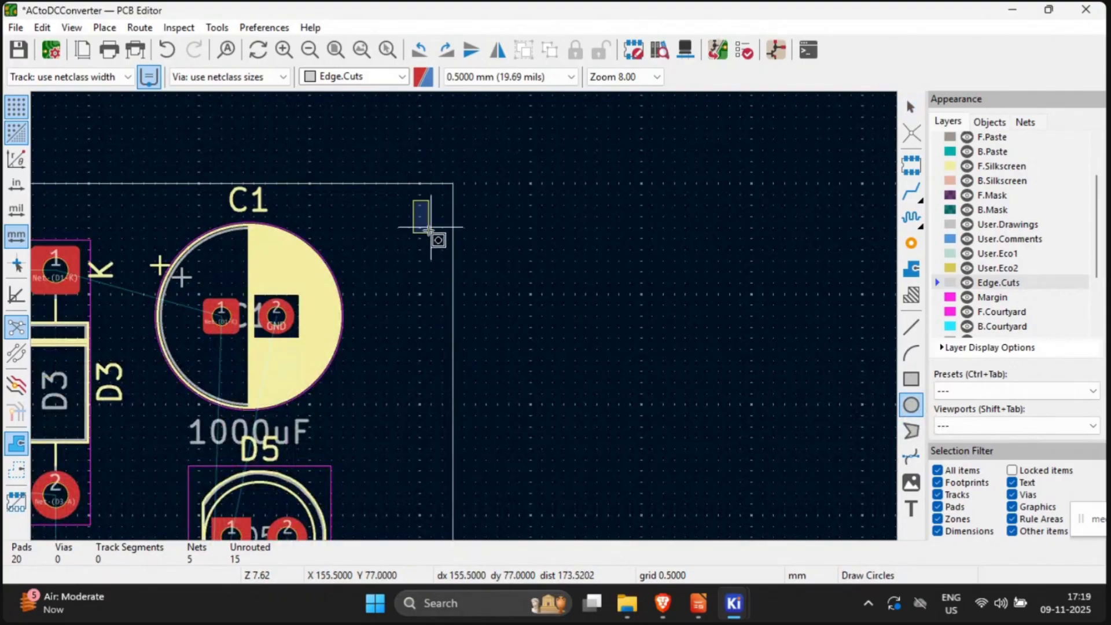
left_click(398, 204)
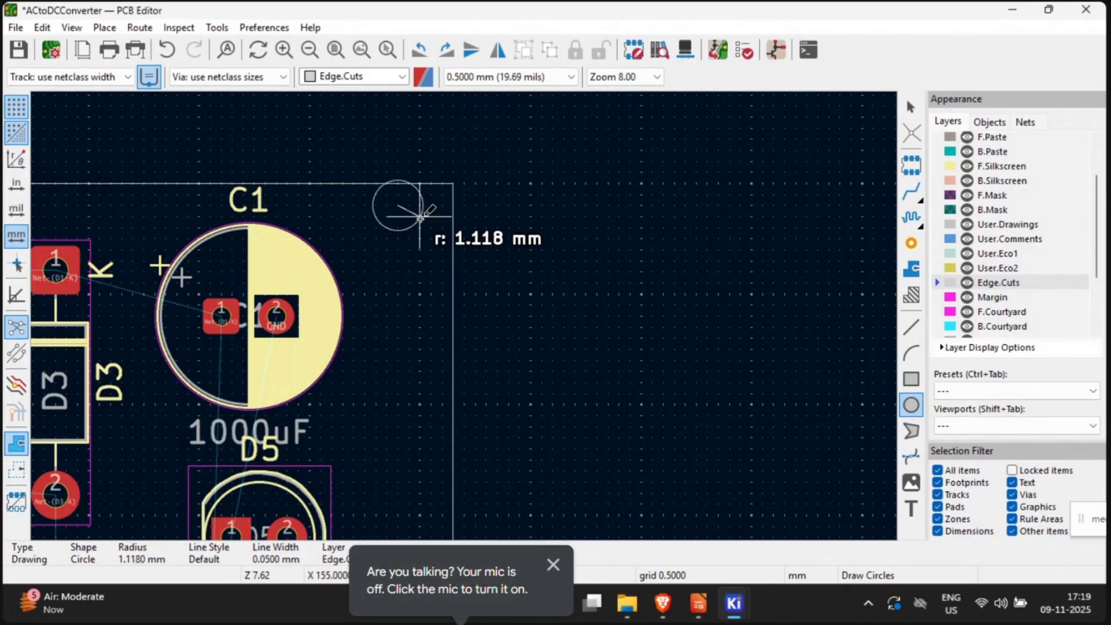
left_click(535, 79)
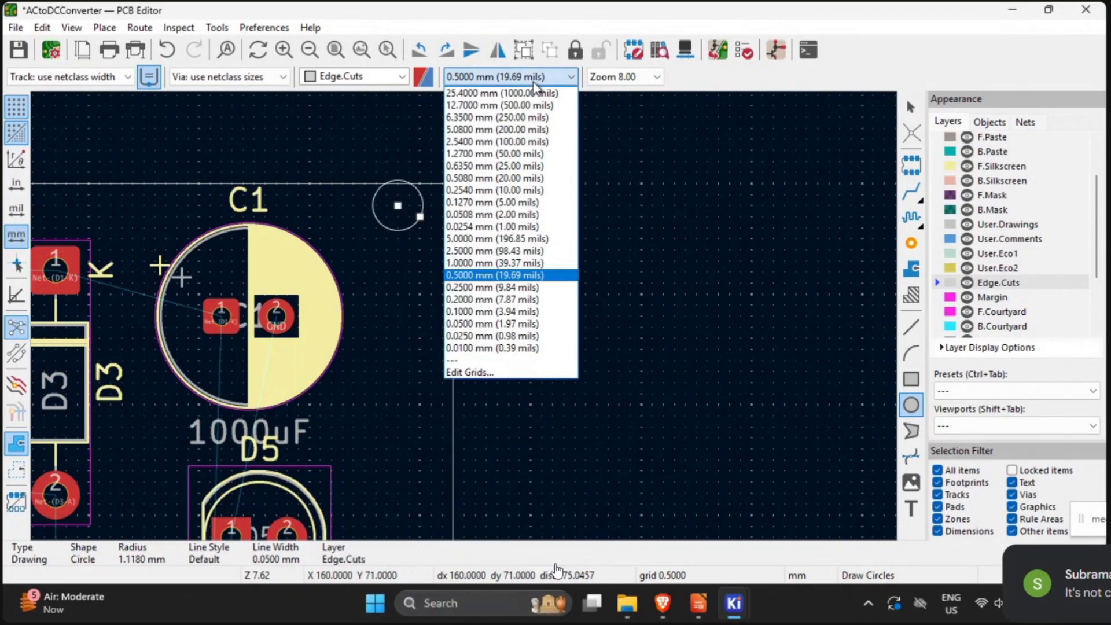
left_click(498, 275)
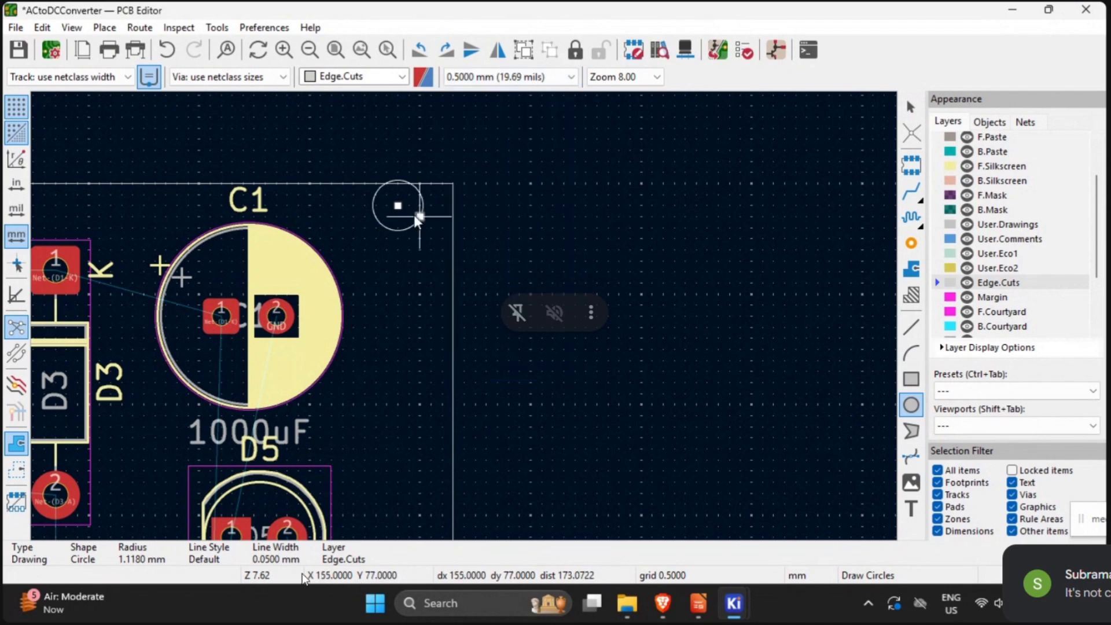
key("Escape")
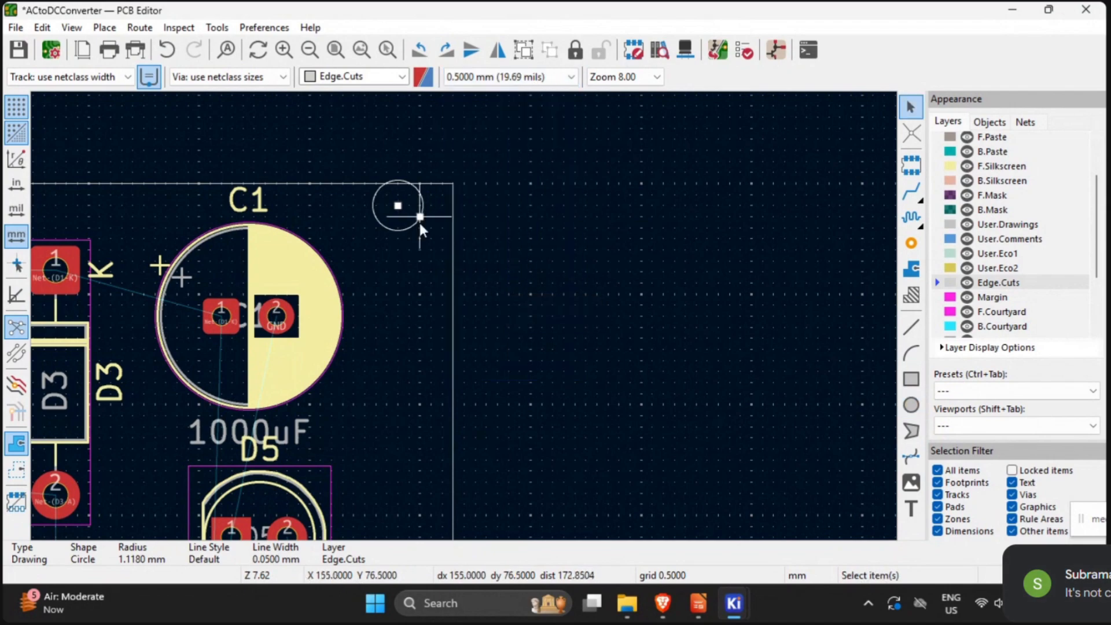
key("ctrl+z")
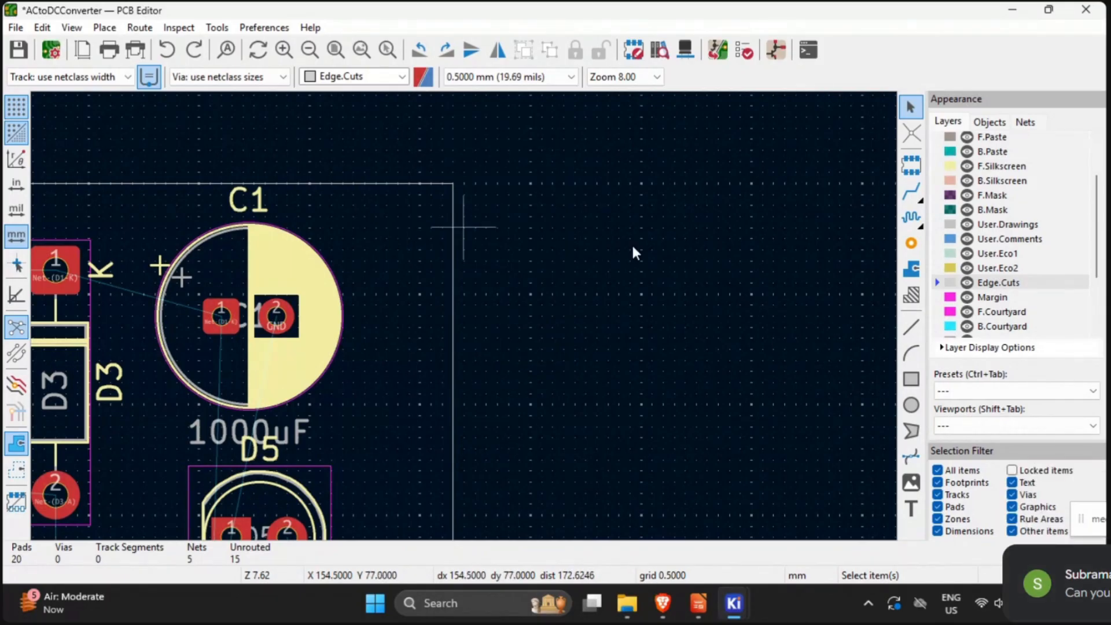
Step: Draw a mounting-hole circle of about 1.12 mm radius at X 154.5, Y 76.5, inside the outline's upper-right corner
left_click(911, 405)
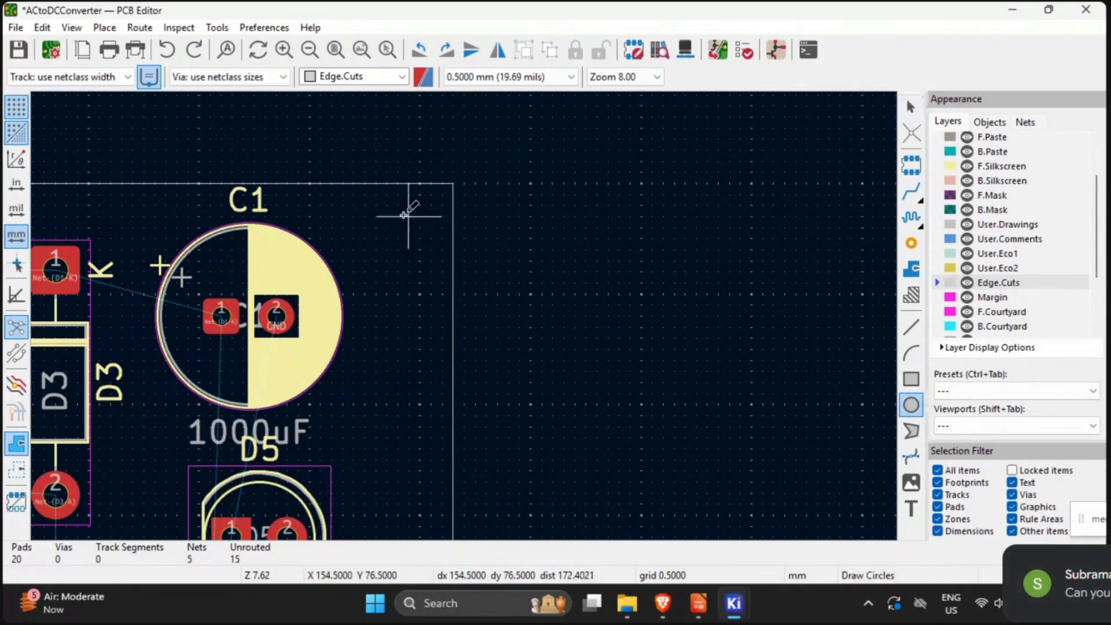
left_click(409, 218)
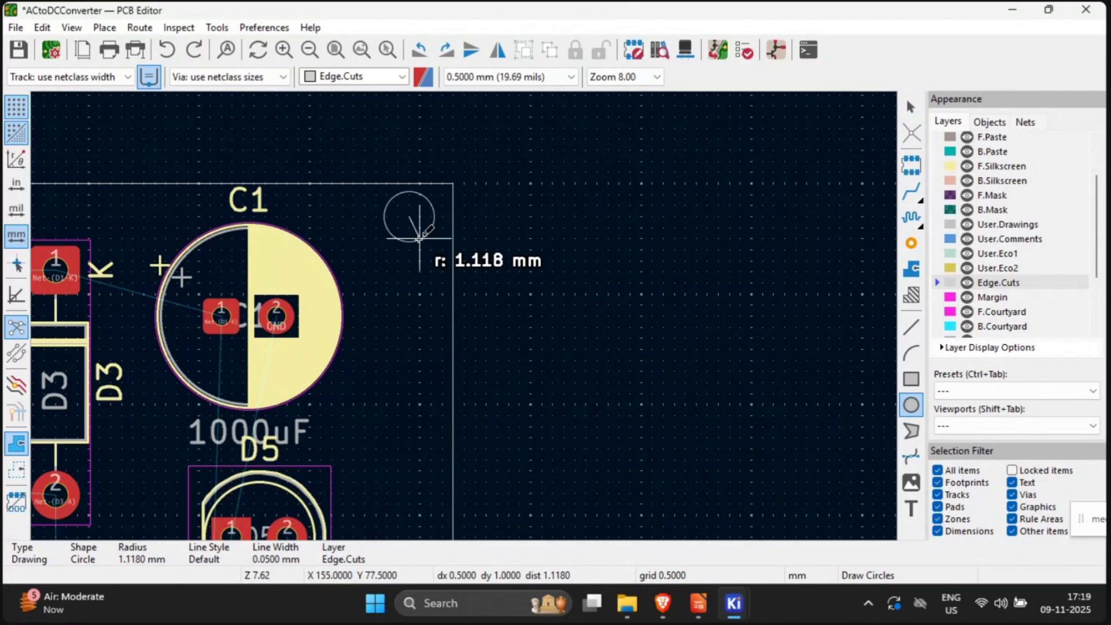
left_click(419, 238)
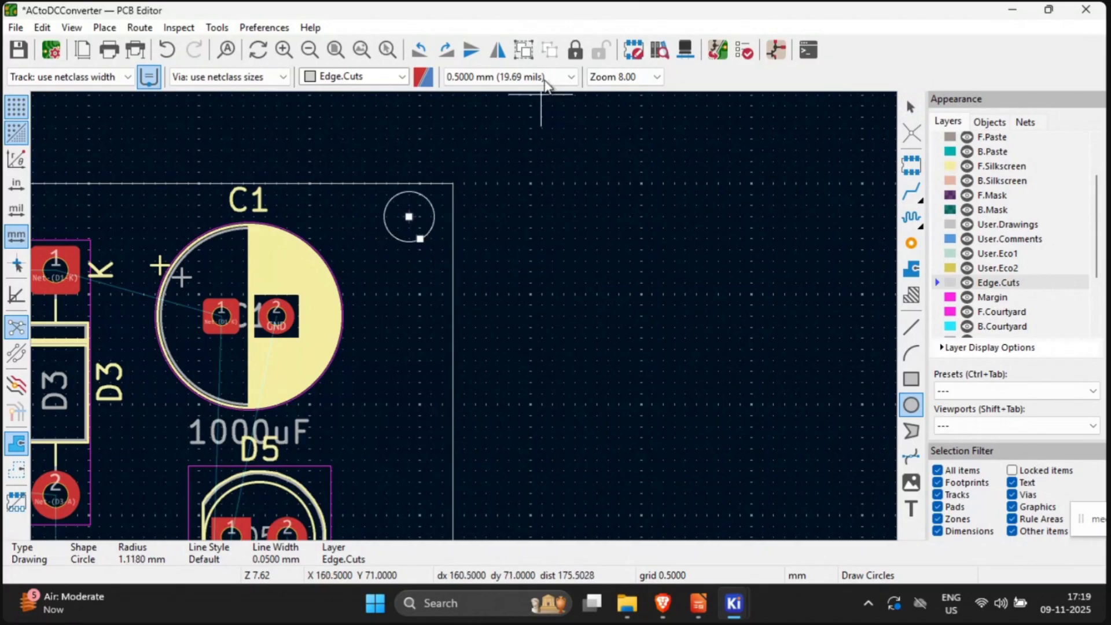
left_click(546, 81)
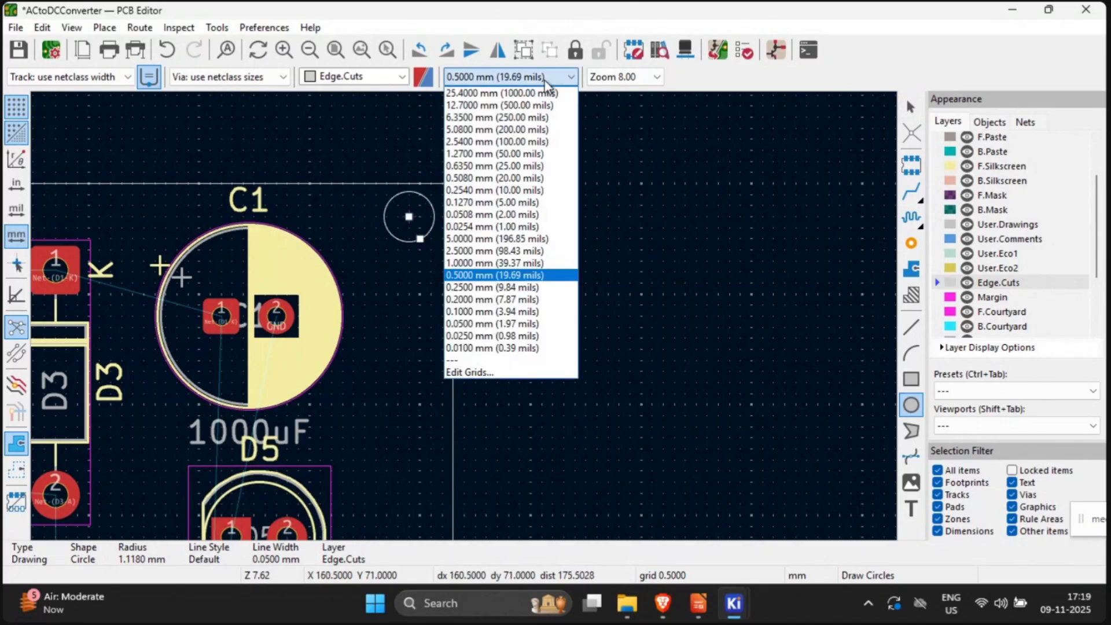
left_click(496, 275)
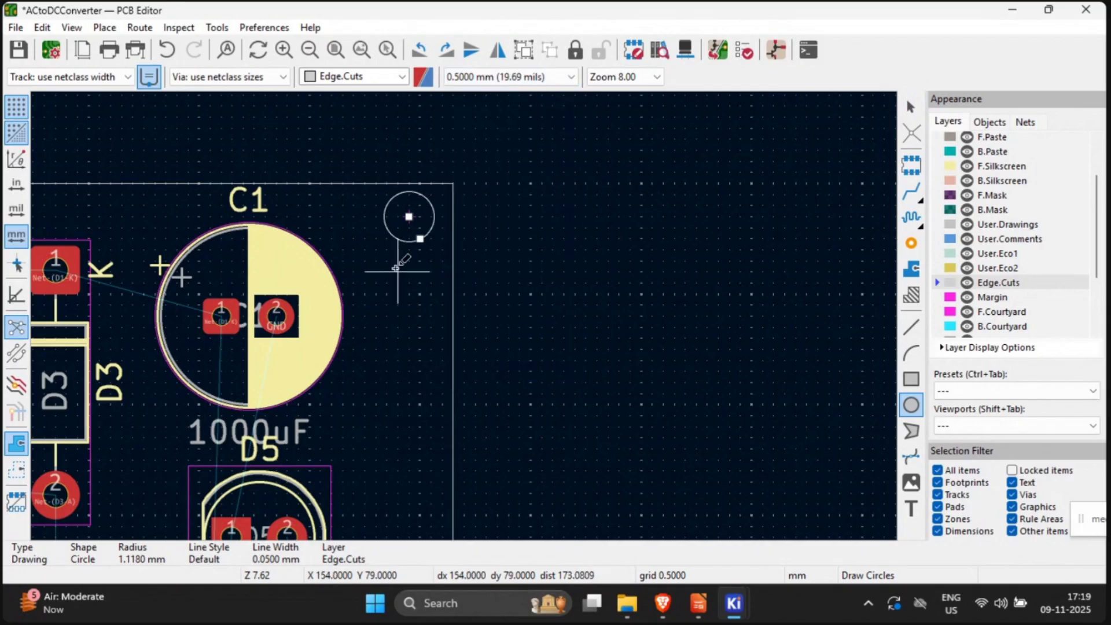
left_click(397, 269)
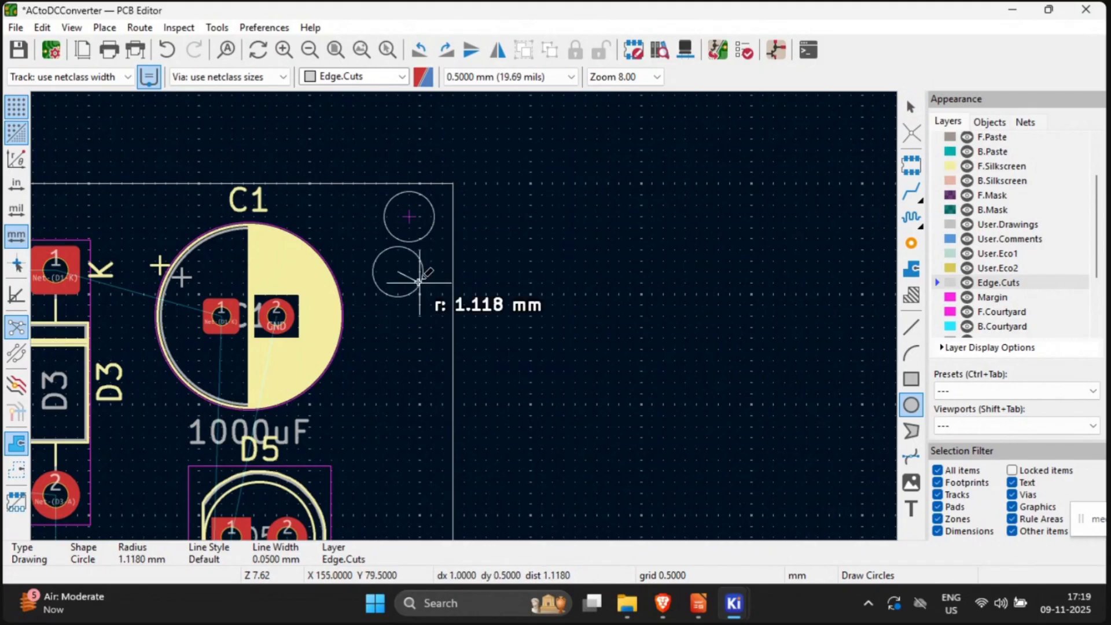
key("Escape")
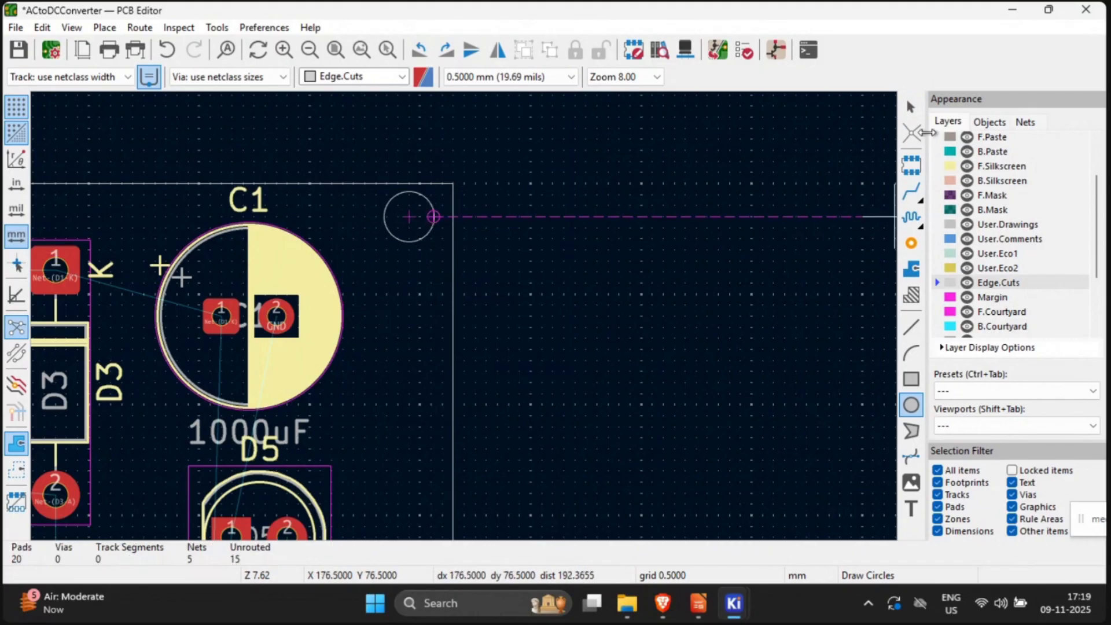
left_click(408, 217)
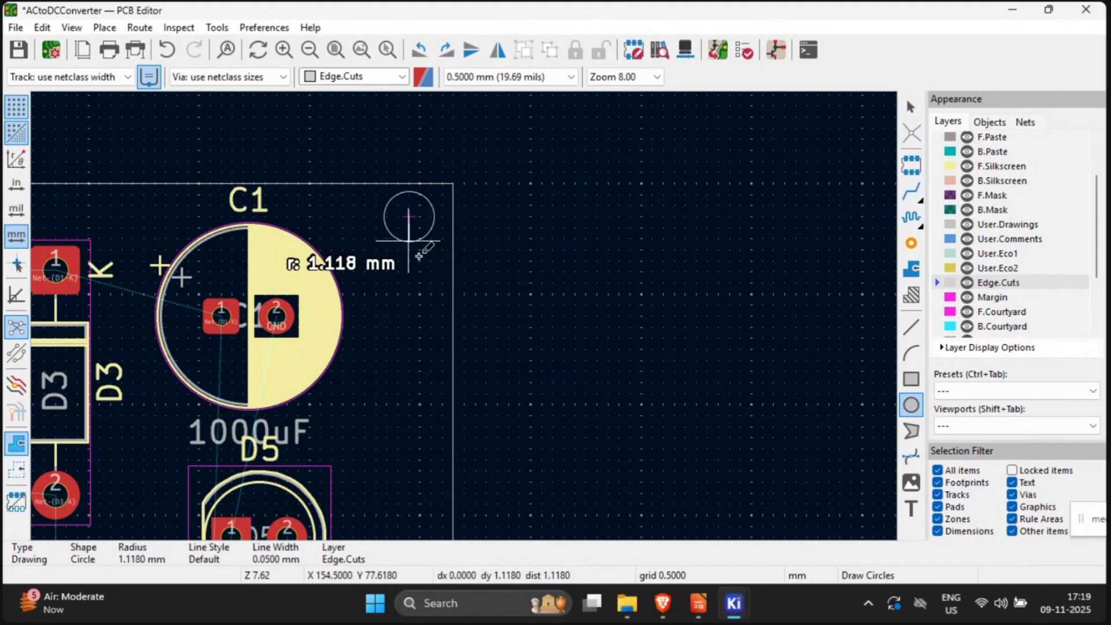
key("Escape")
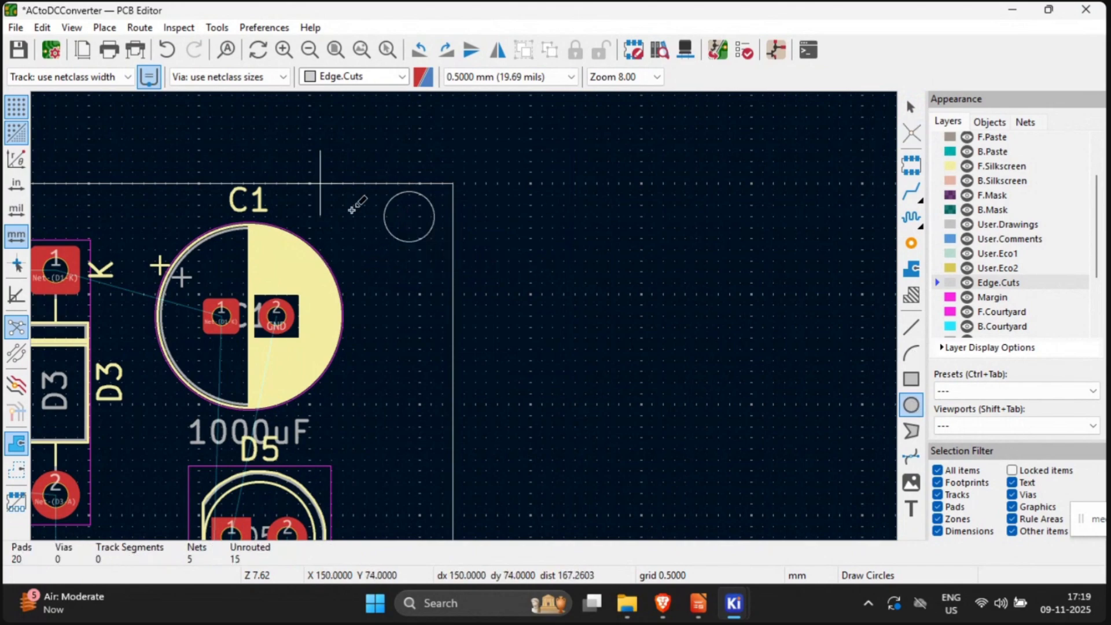
Step: Draw a circle of about 1.12 mm radius inside the outline's lower-right corner and move its centre to X 154.5, Y 106
scroll(571, 311, "down", 10)
scroll(571, 311, "left", 3)
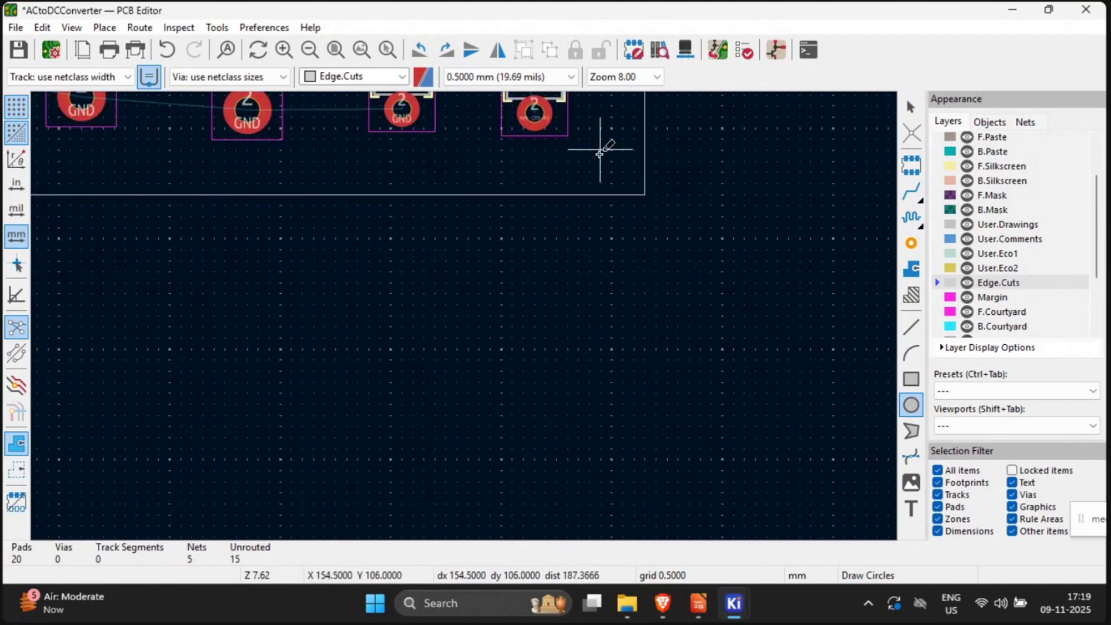
left_click(600, 138)
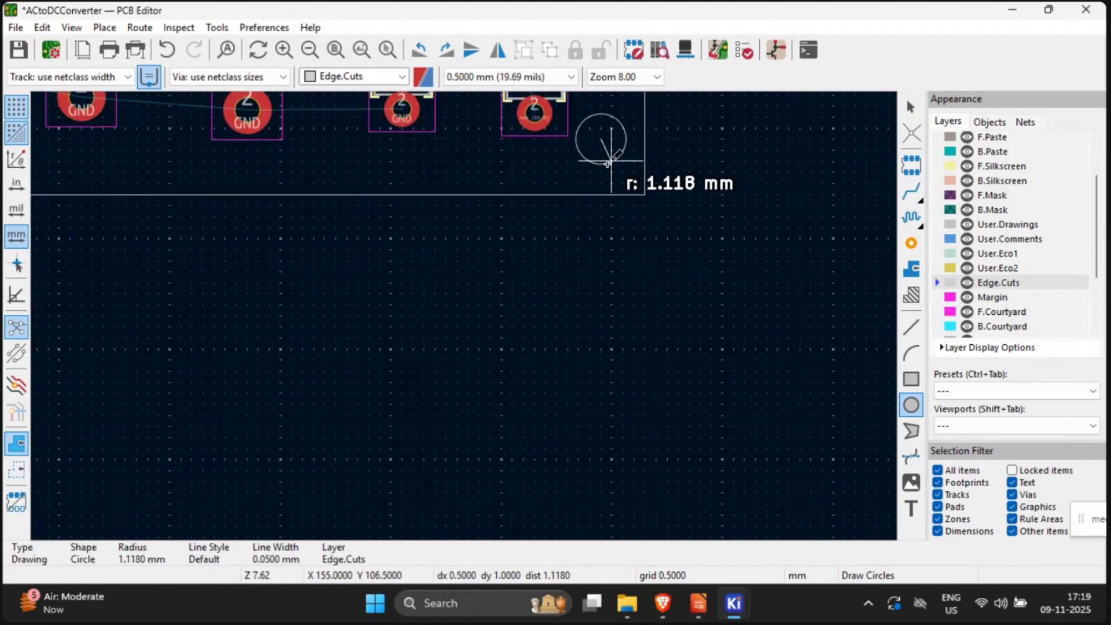
left_click(611, 161)
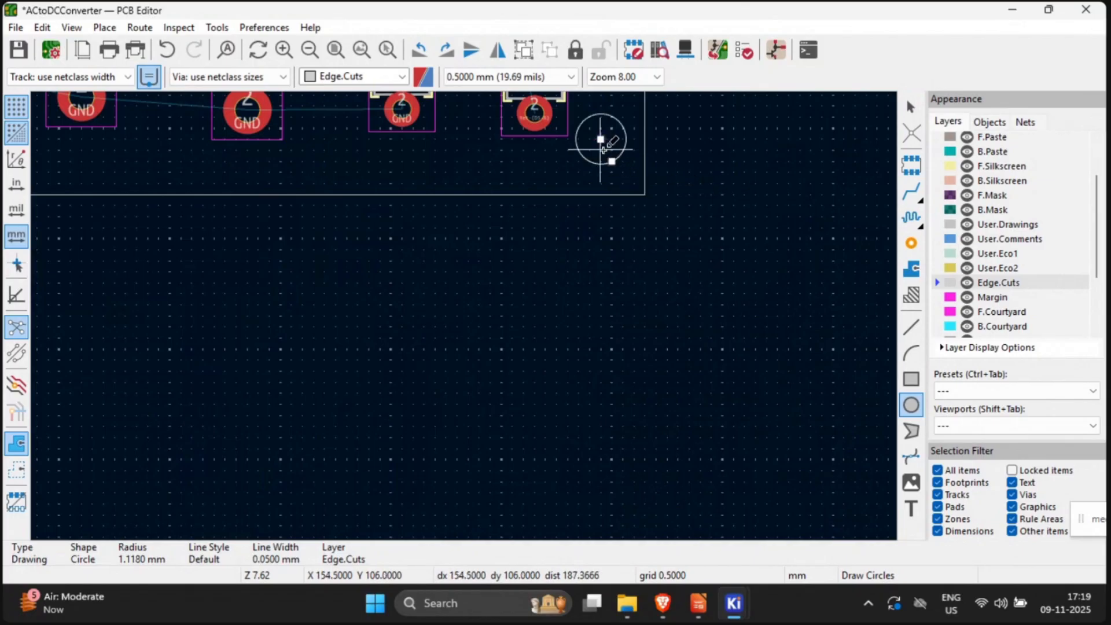
key("m")
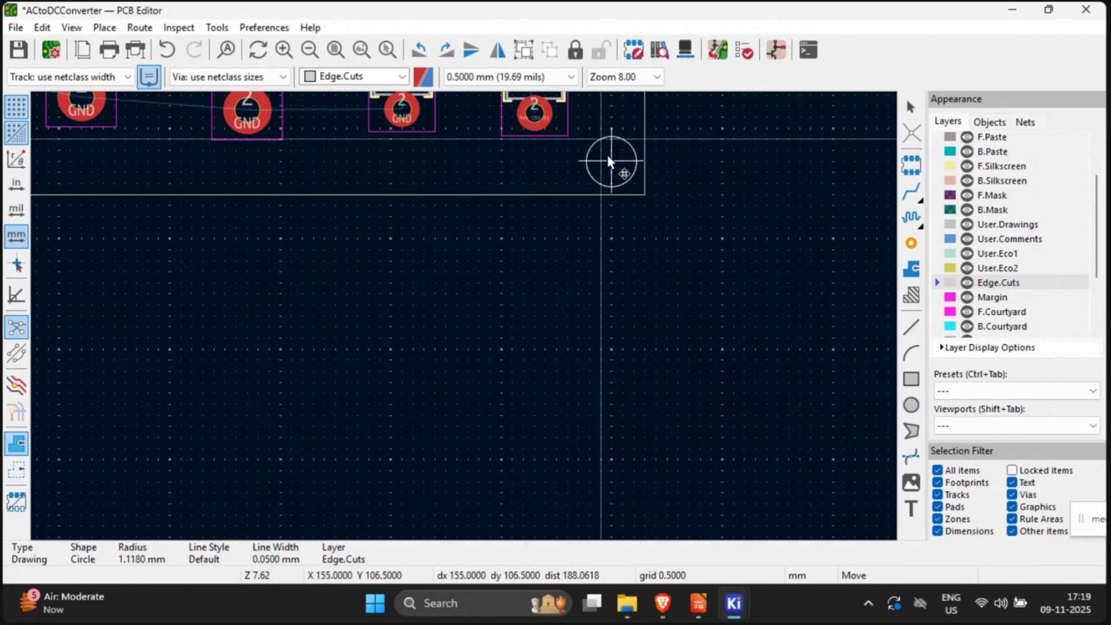
left_click(600, 152)
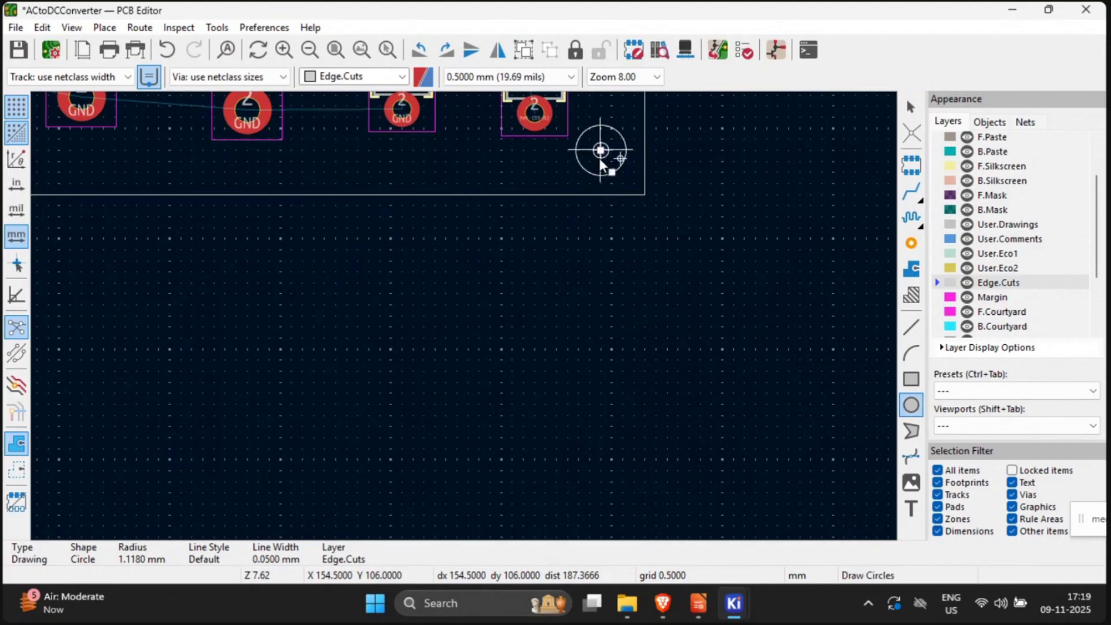
Step: Draw a circle of about 1.12 mm radius at X 112, Y 106, inside the outline's lower-left corner below J2
middle_click_drag(279, 238, 755, 420)
left_click(137, 332)
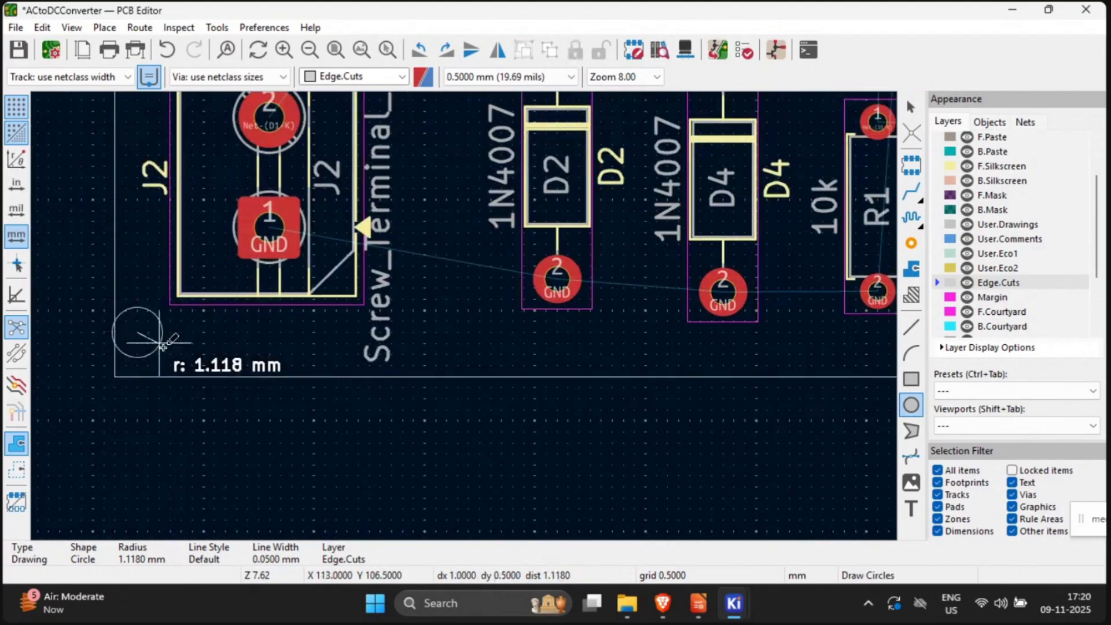
left_click(159, 343)
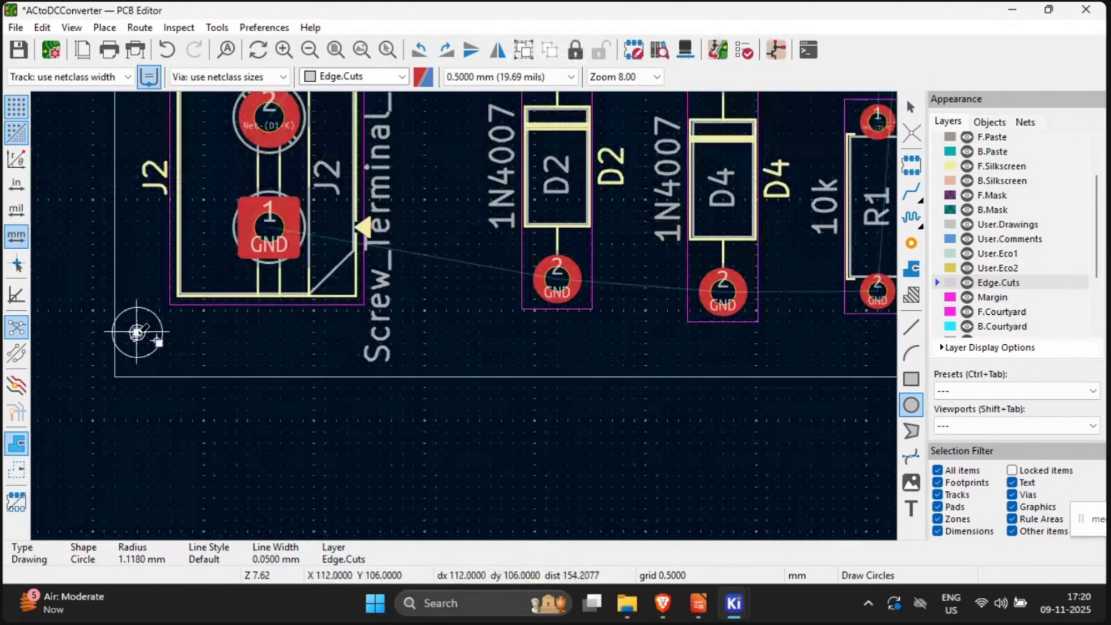
Step: Move the lower-left mounting-hole circle to X 112.5, Y 106.5, farther inside the board outline's corner
middle_click_drag(141, 340, 157, 340)
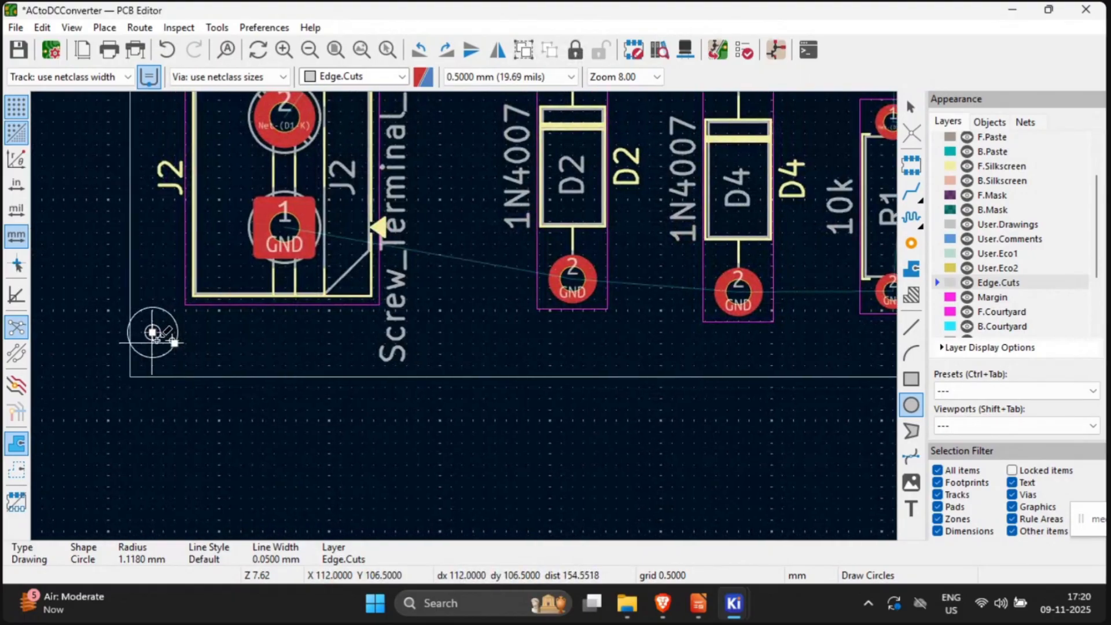
key("m")
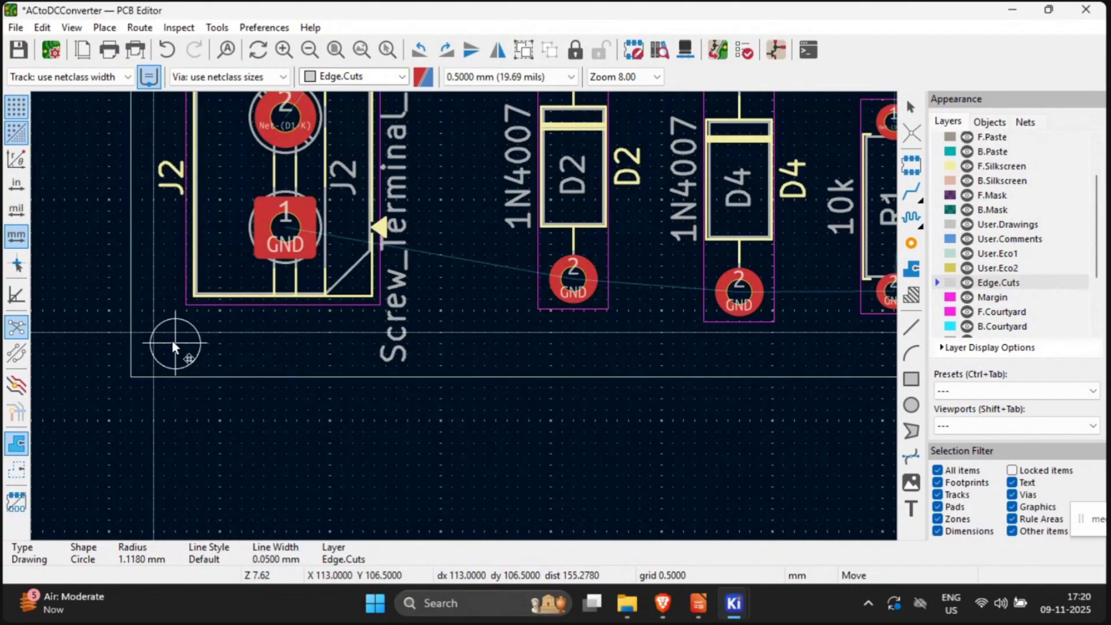
left_click(164, 342)
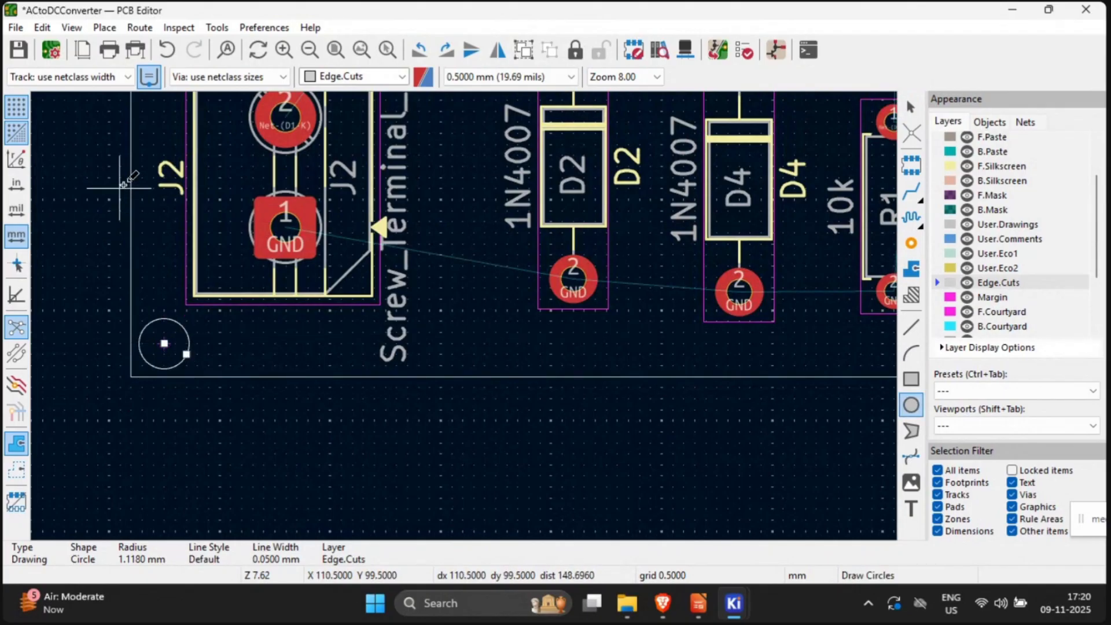
Step: Draw a circle of about 1.12 mm radius inside the outline's upper-left corner and move its centre to X 112.5, Y 76.5
middle_click_drag(101, 177, 286, 199)
left_click(201, 341)
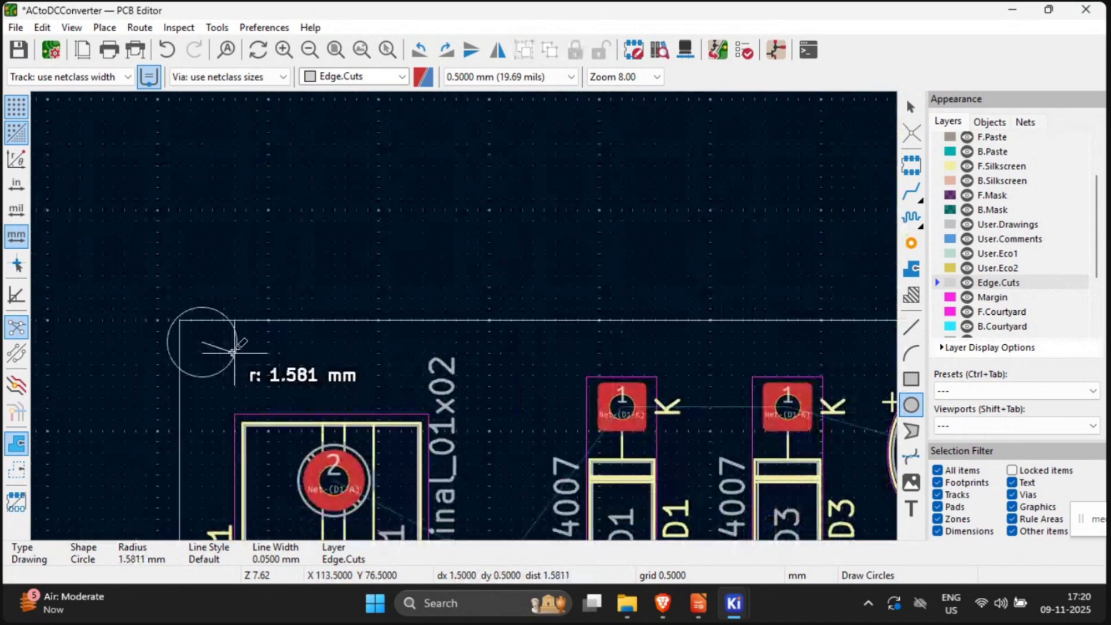
left_click(224, 352)
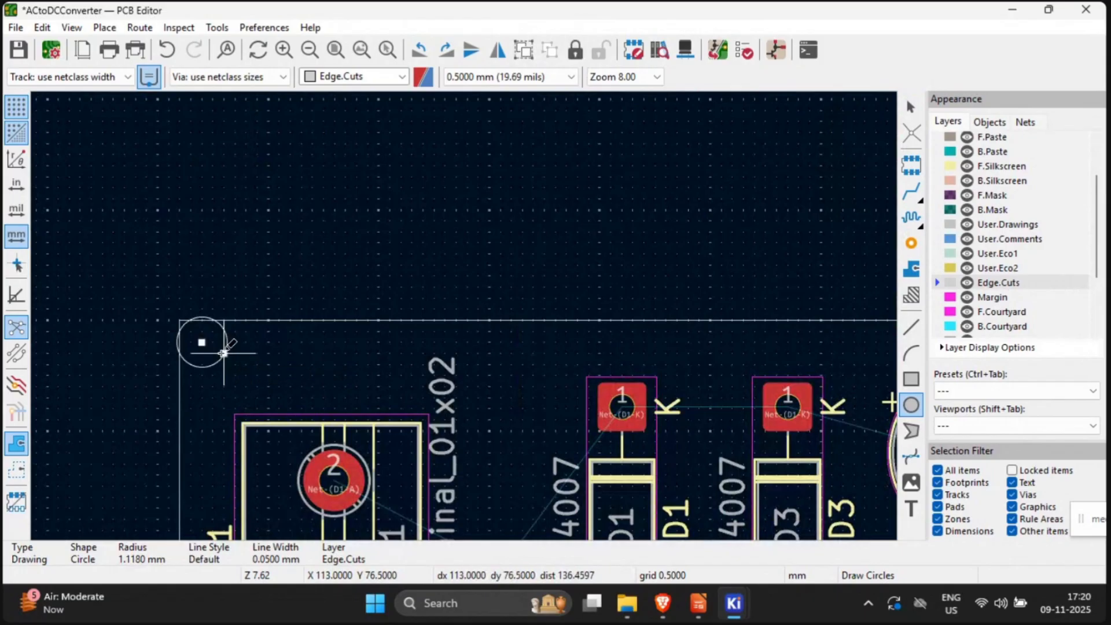
key("m")
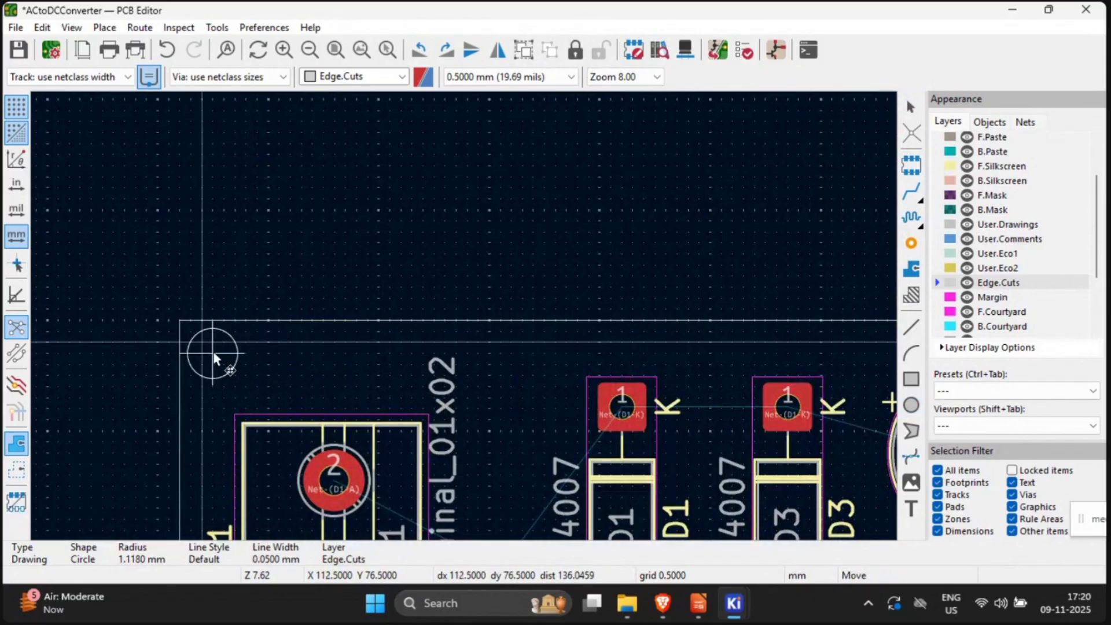
left_click(212, 354)
scroll(315, 271, "down", 3)
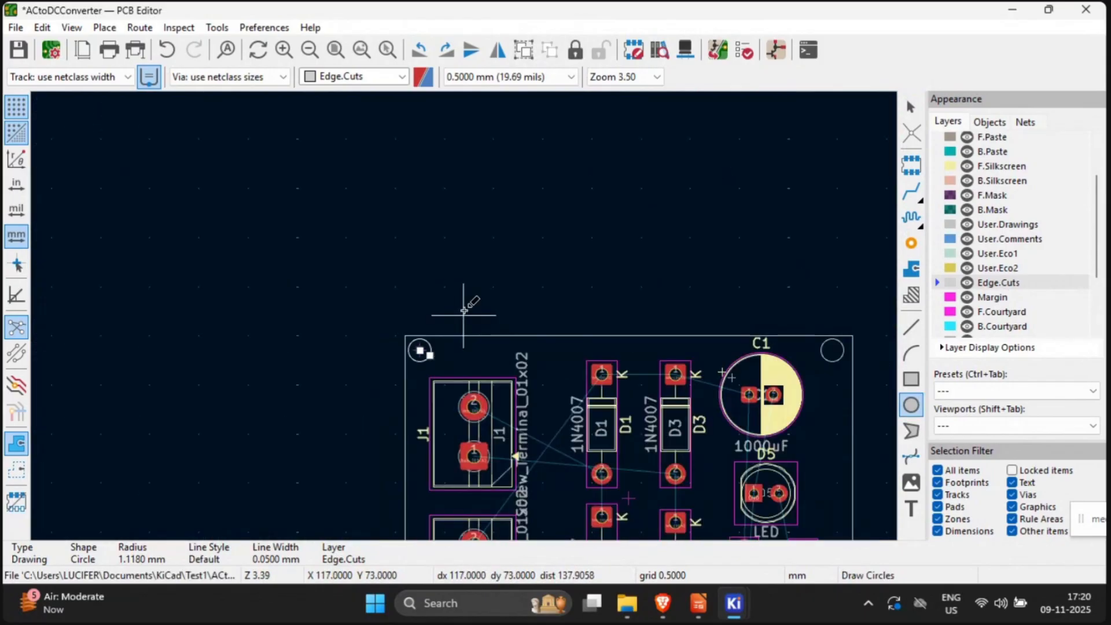
key("Escape")
Step: Move the upper-right mounting-hole circle down to X 154.5, Y 77
middle_click_drag(457, 280, 253, 152)
left_click(702, 315)
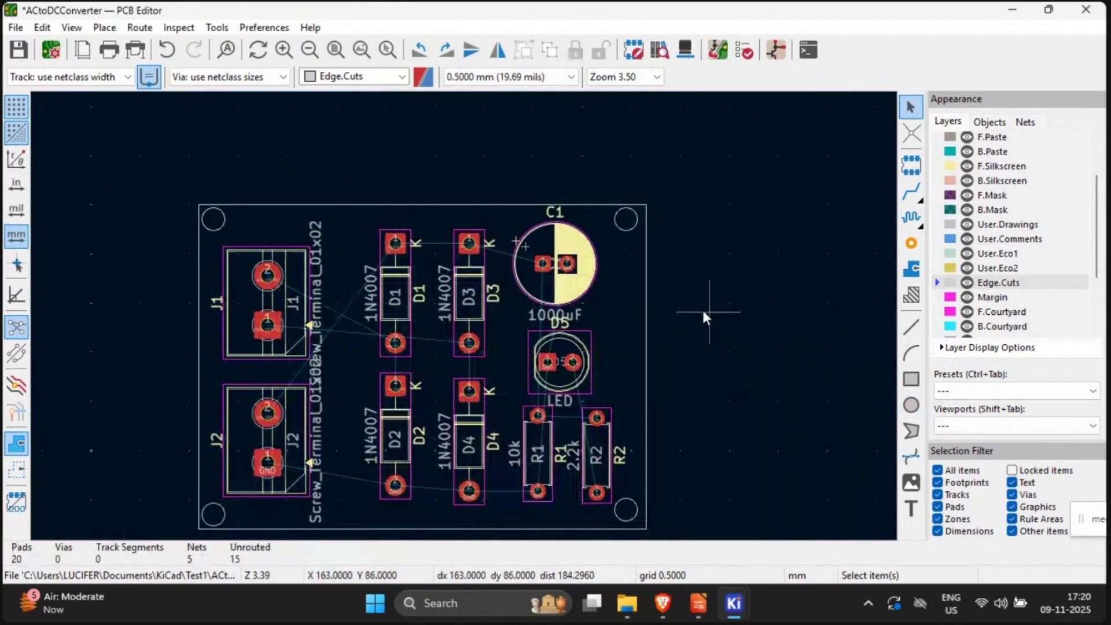
left_click_drag(696, 292, 718, 249)
middle_click_drag(711, 331, 731, 296)
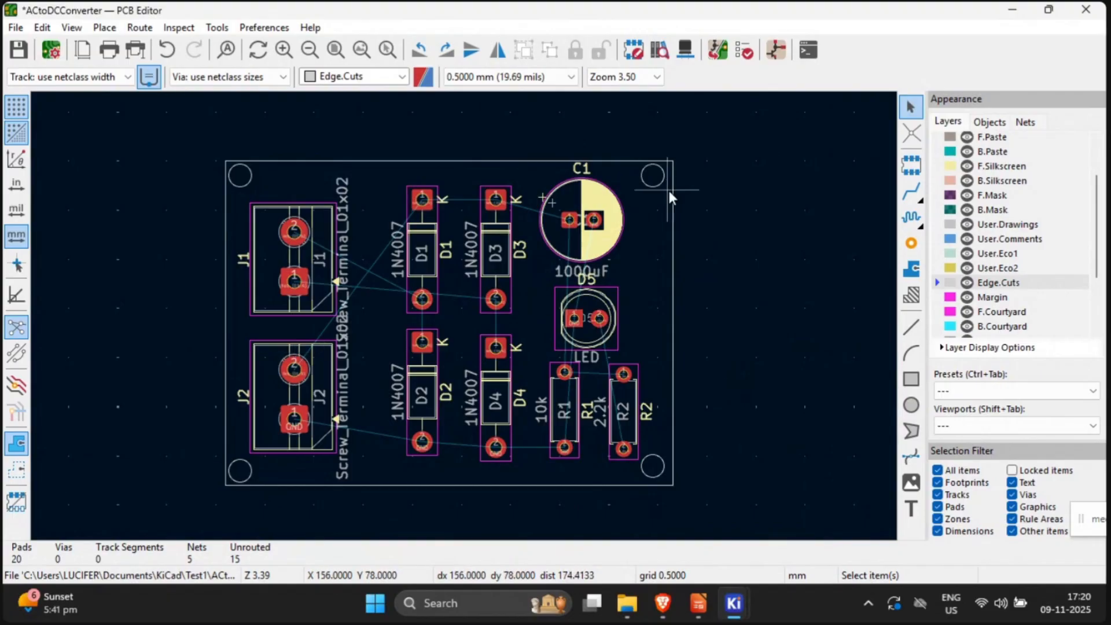
key("F1")
scroll(464, 317, "up", 5)
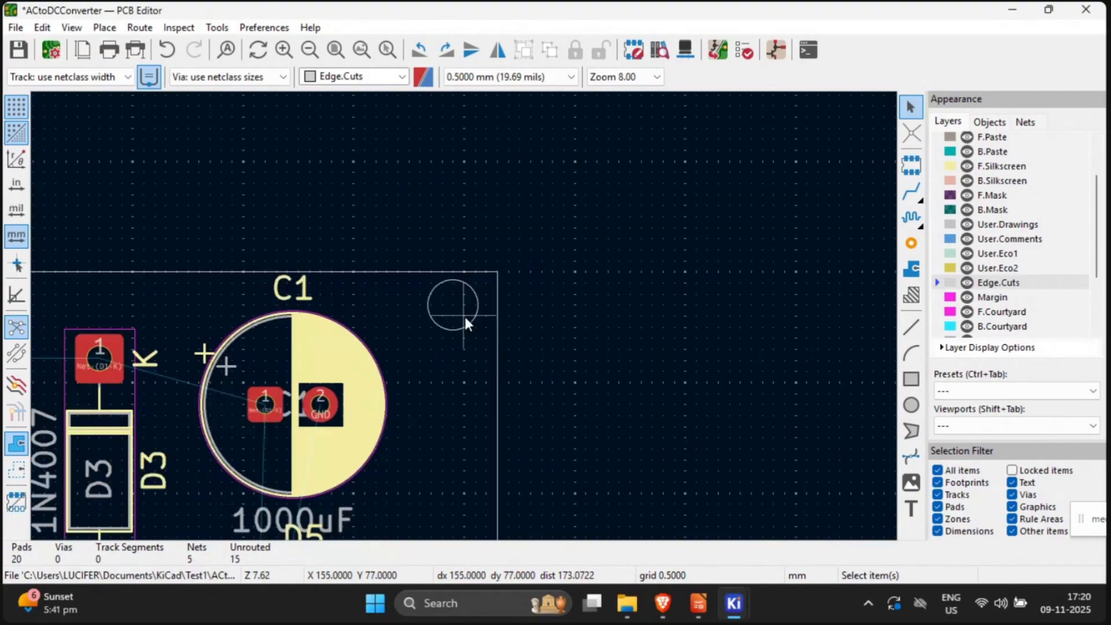
left_click(449, 241)
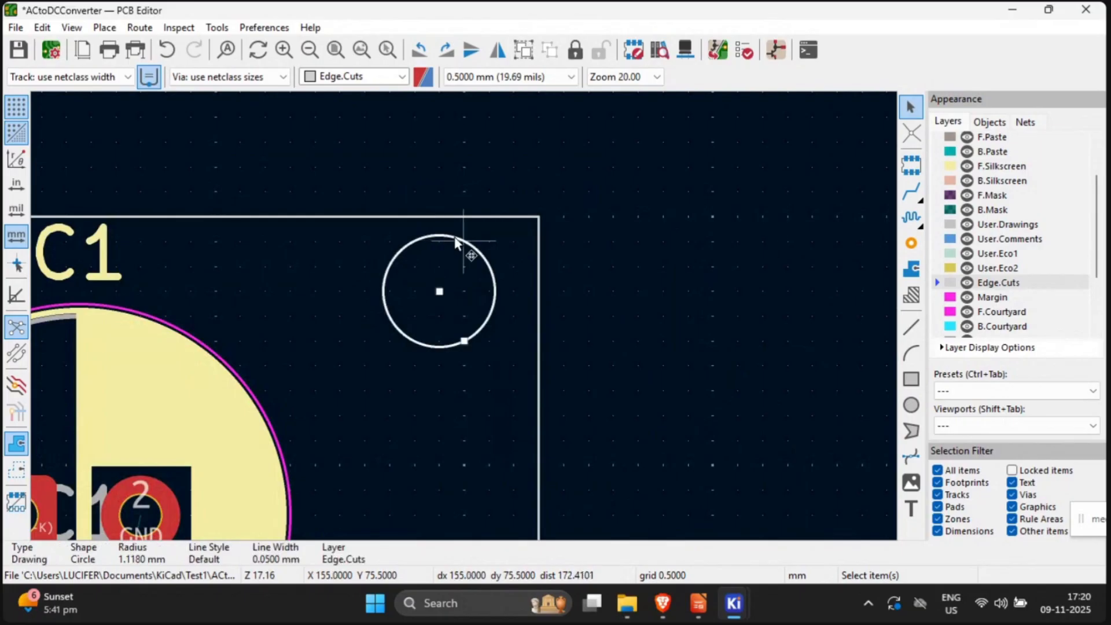
key("m")
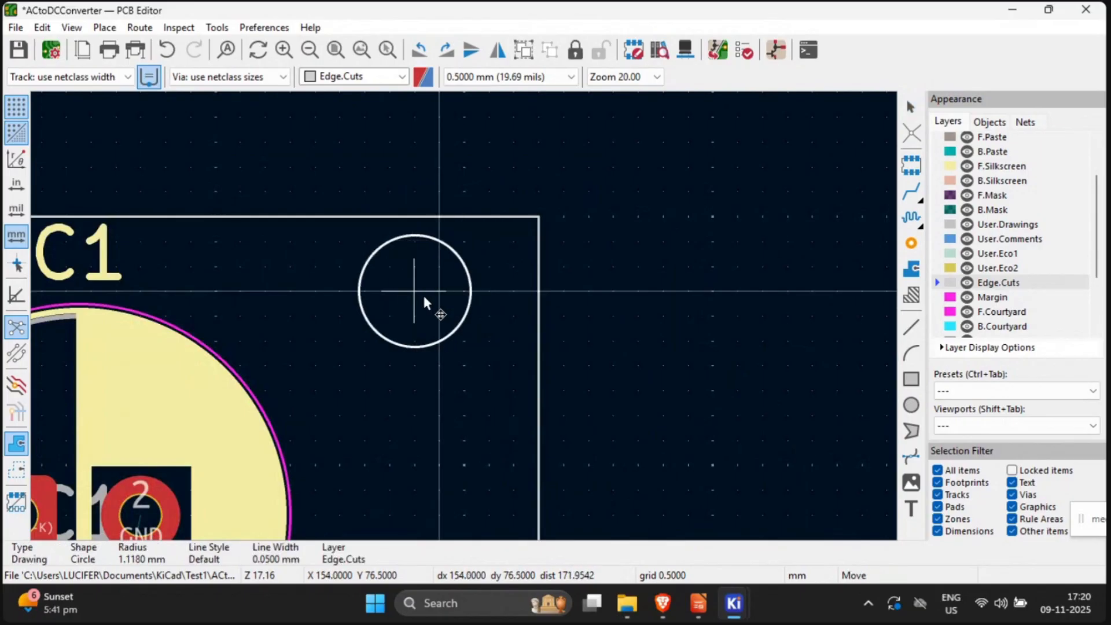
left_click(432, 309)
scroll(775, 228, "down", 4)
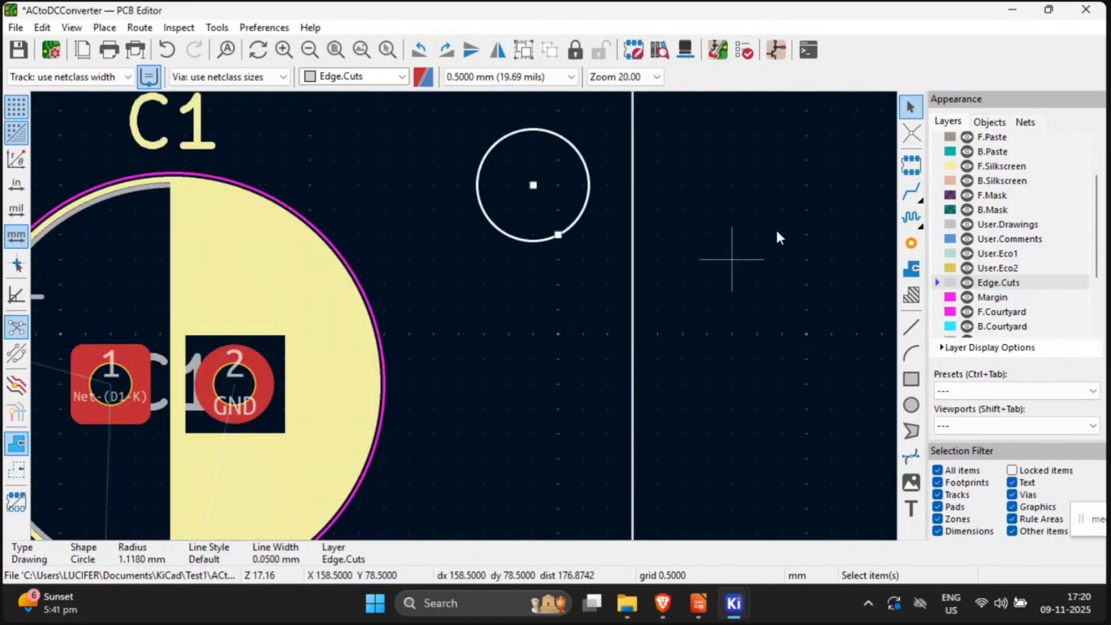
scroll(332, 182, "down", 2)
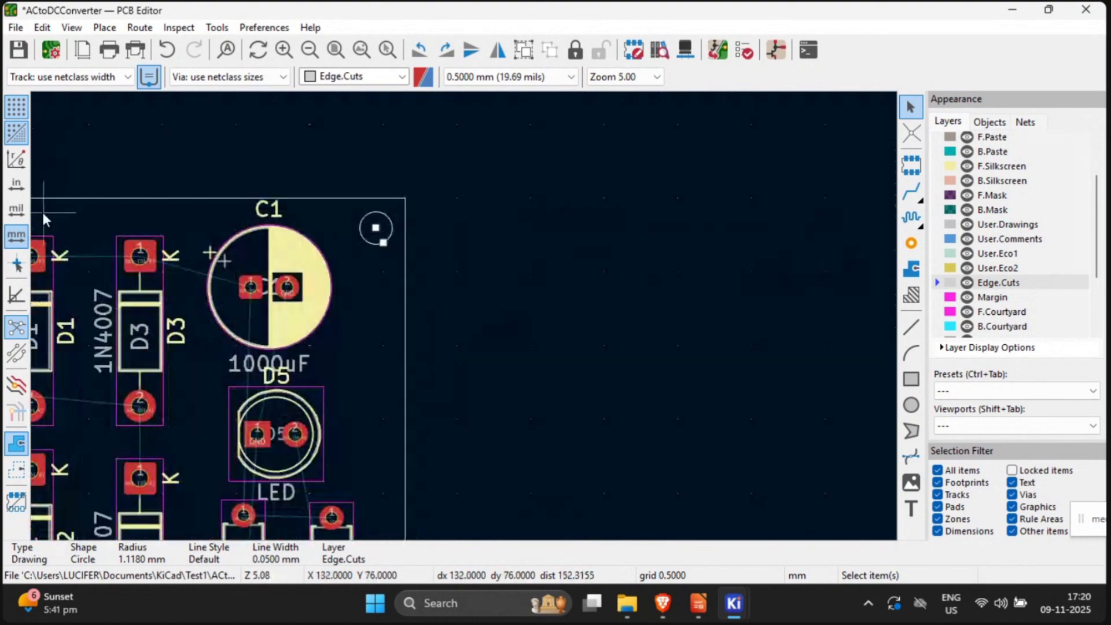
Step: Move the upper-left mounting-hole circle above J1 to X 113, Y 77
middle_click_drag(465, 303, 830, 336)
left_click(129, 256)
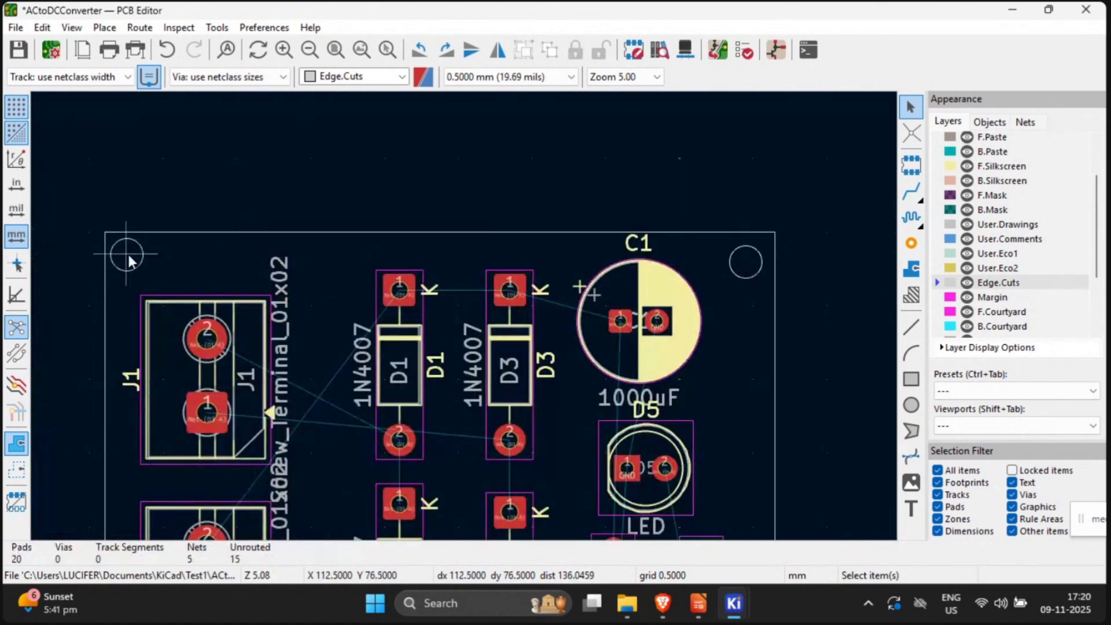
scroll(129, 259, "up", 4)
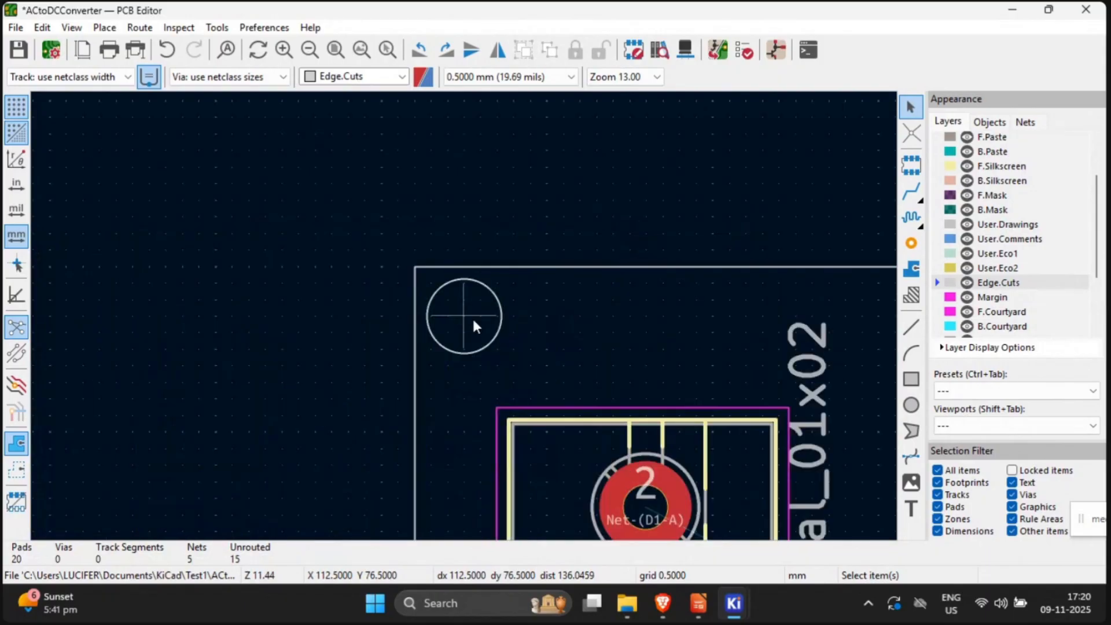
left_click(453, 280)
key("m")
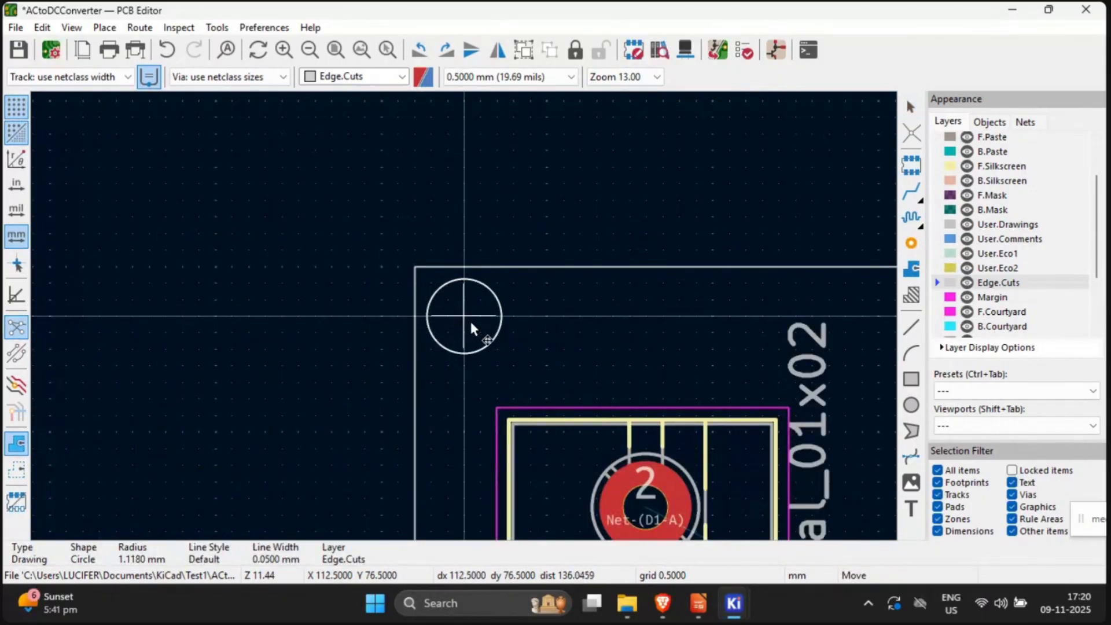
left_click(477, 329)
scroll(348, 365, "down", 2)
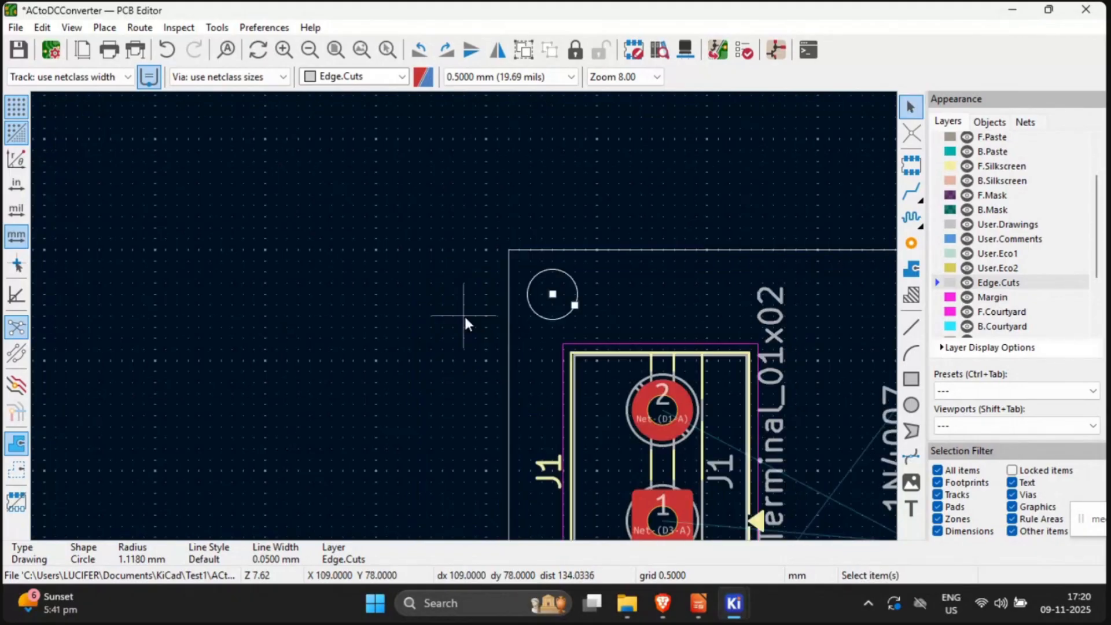
scroll(464, 317, "down", 3)
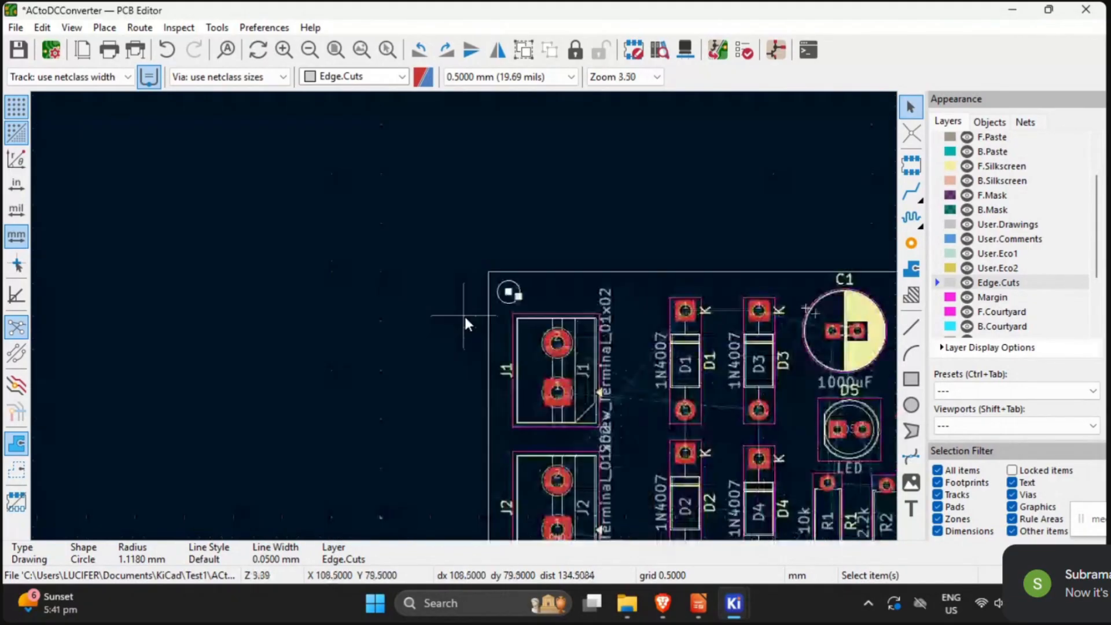
middle_click_drag(466, 348, 277, 292)
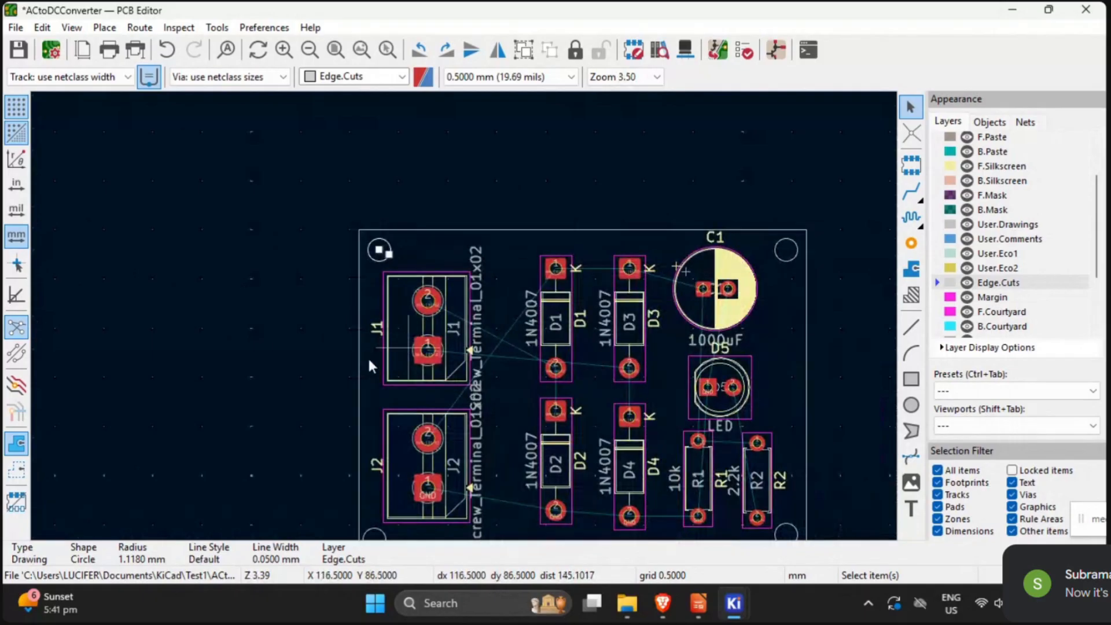
middle_click_drag(192, 322, 119, 273)
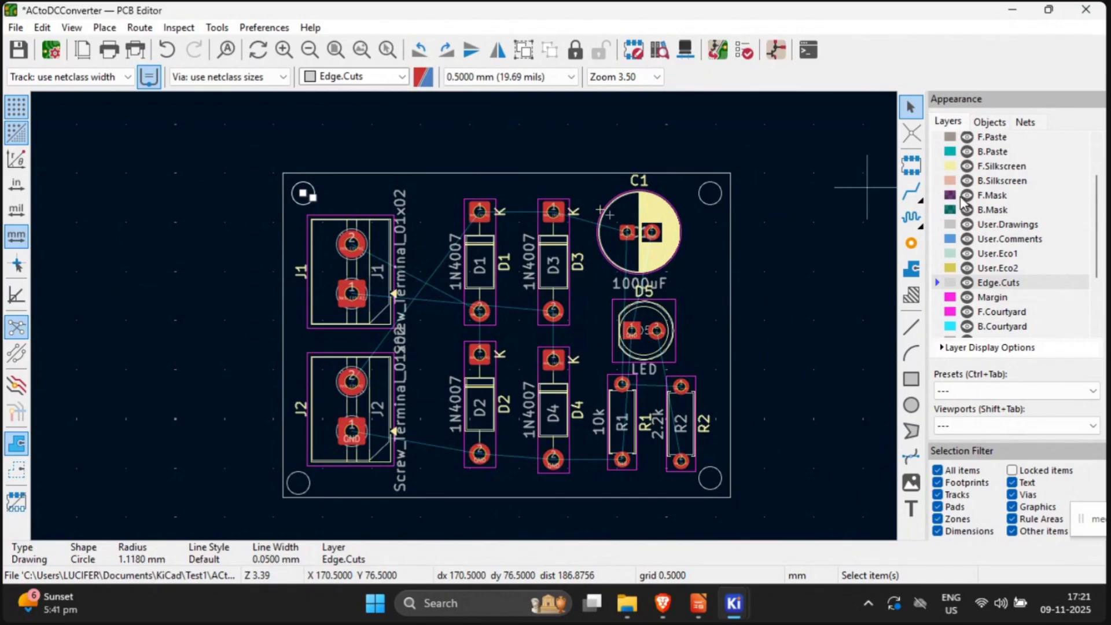
scroll(963, 203, "up", 3)
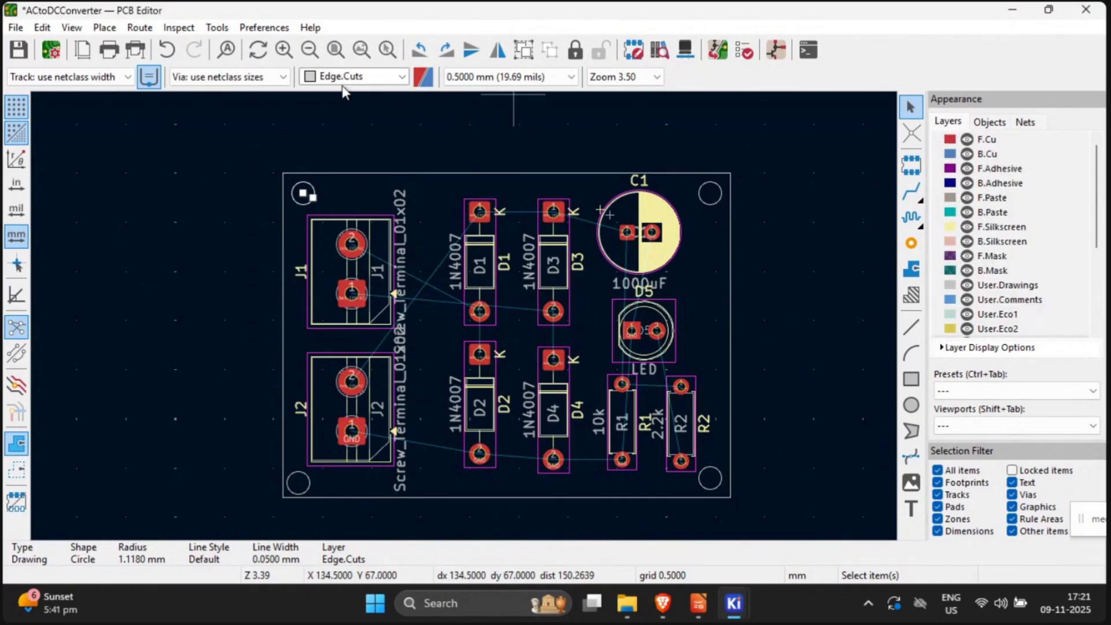
left_click(372, 138)
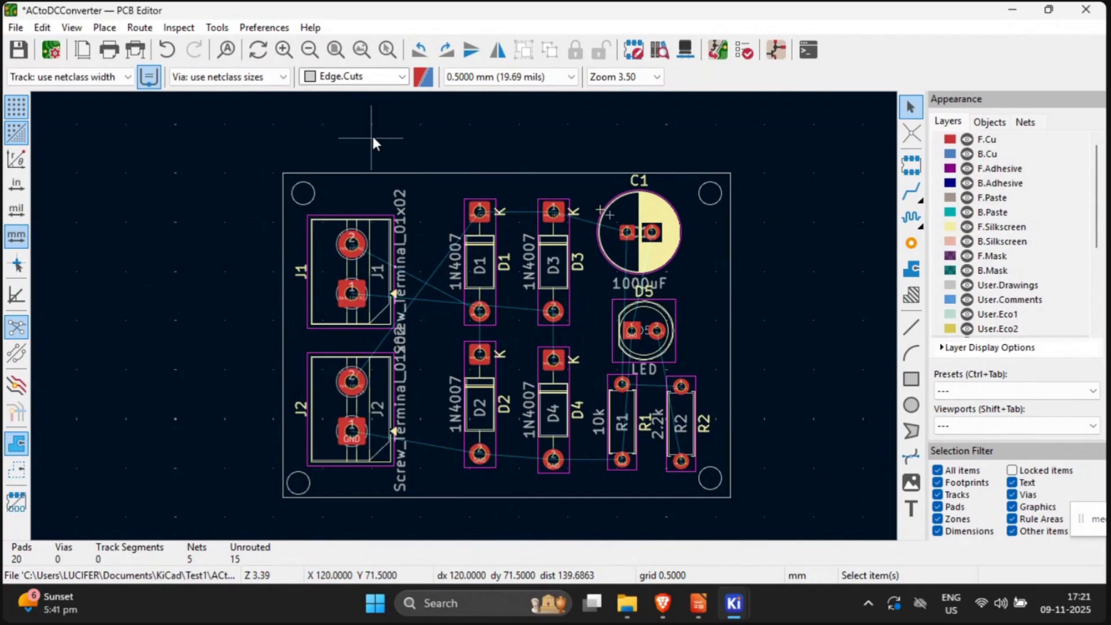
left_click(474, 267)
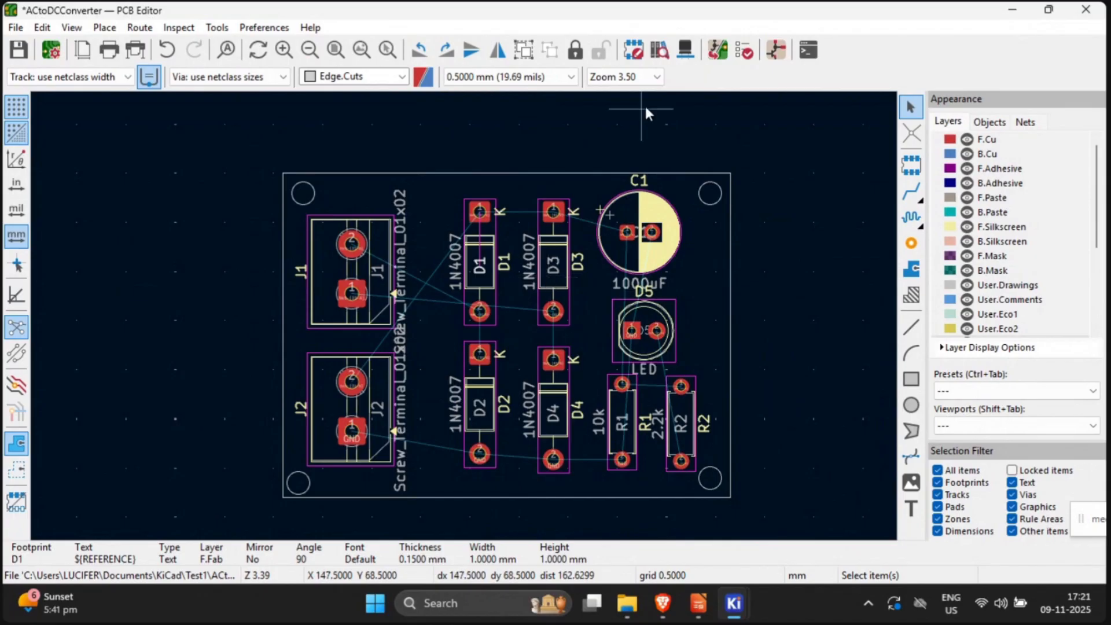
Step: Activate single-track routing and set B.Cu as the active layer
left_click(910, 194)
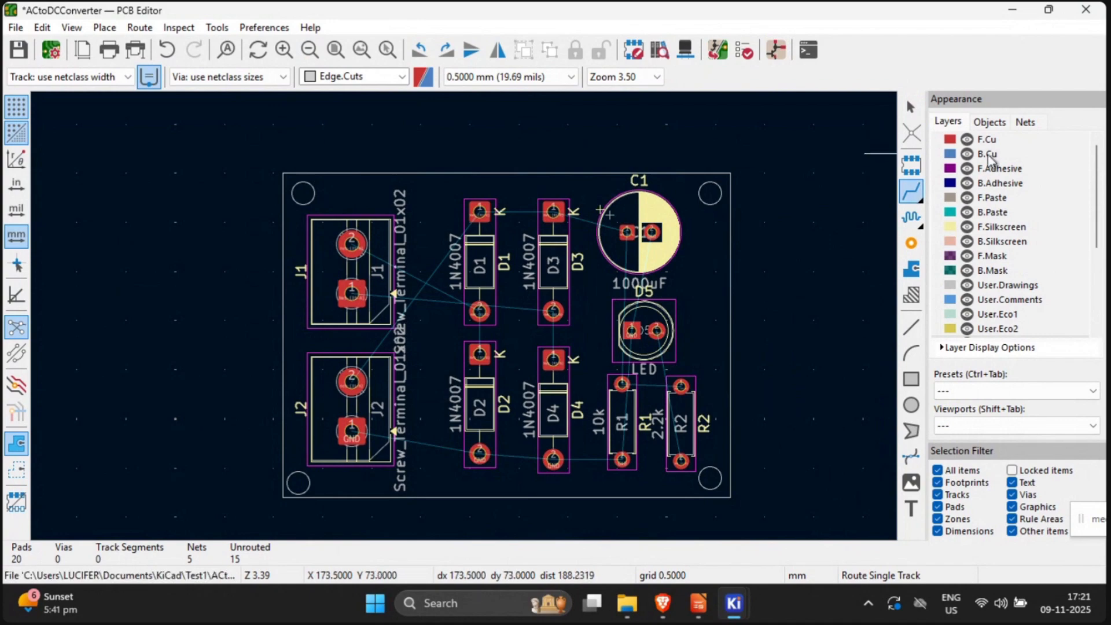
left_click(359, 77)
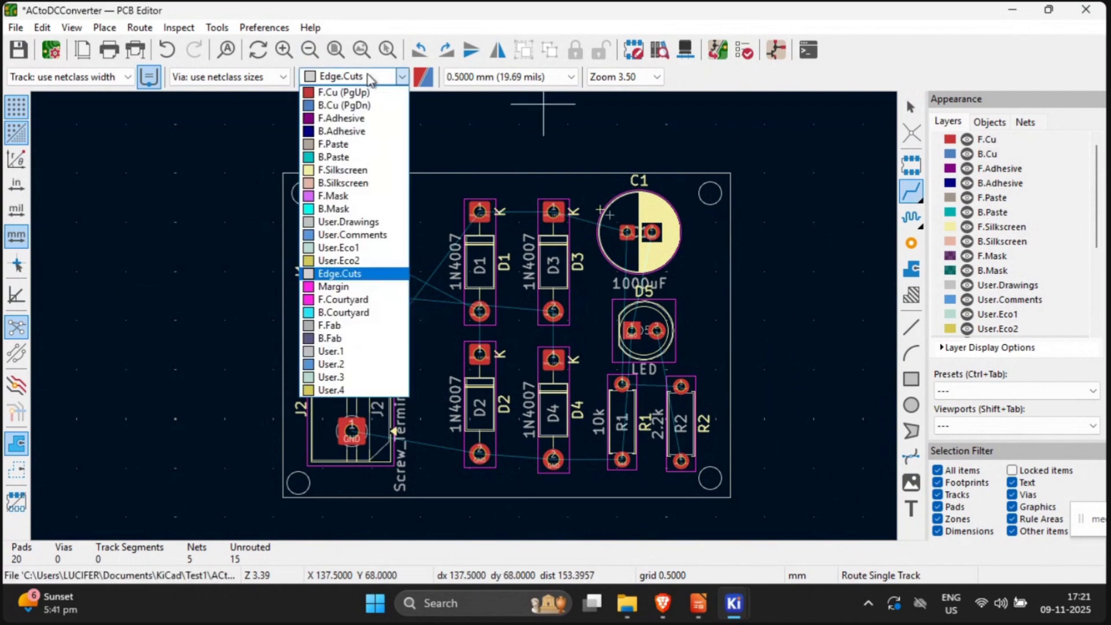
left_click(360, 106)
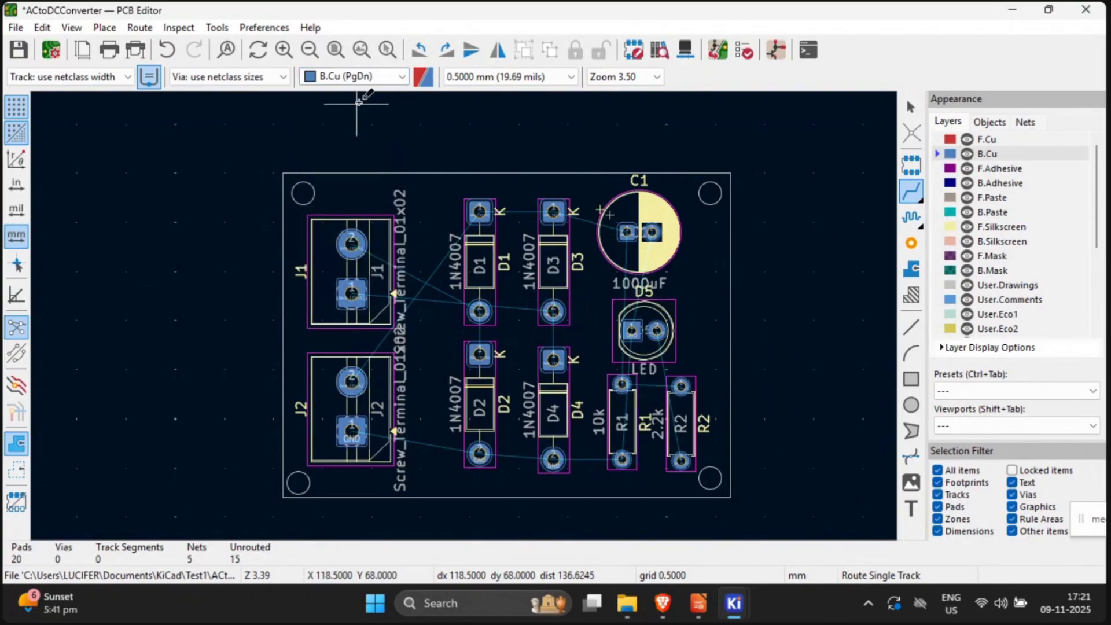
left_click(381, 77)
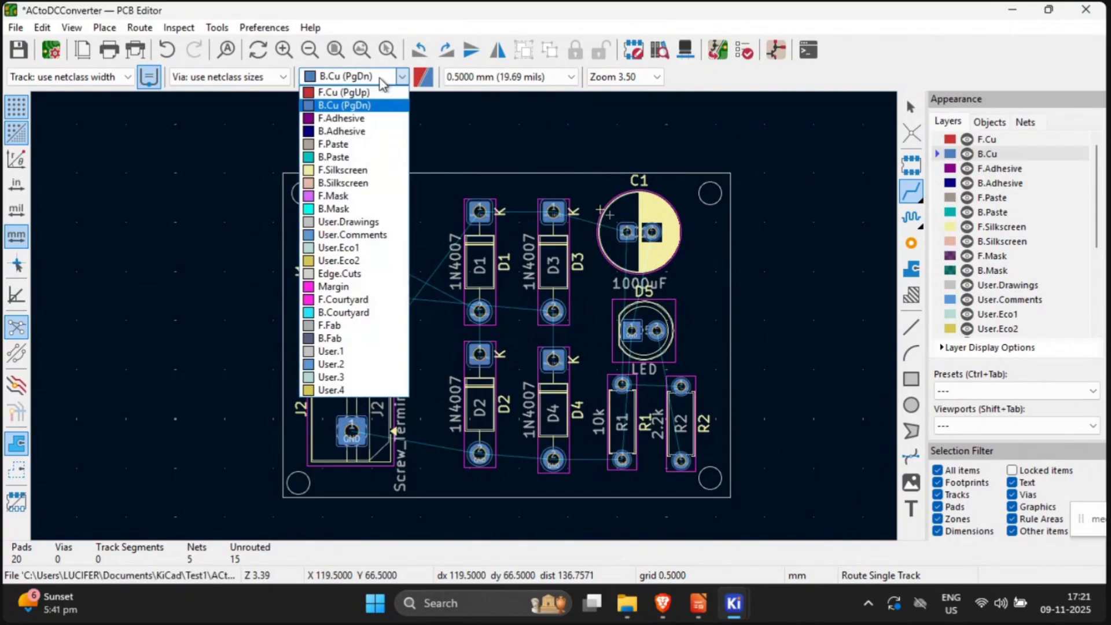
left_click(381, 79)
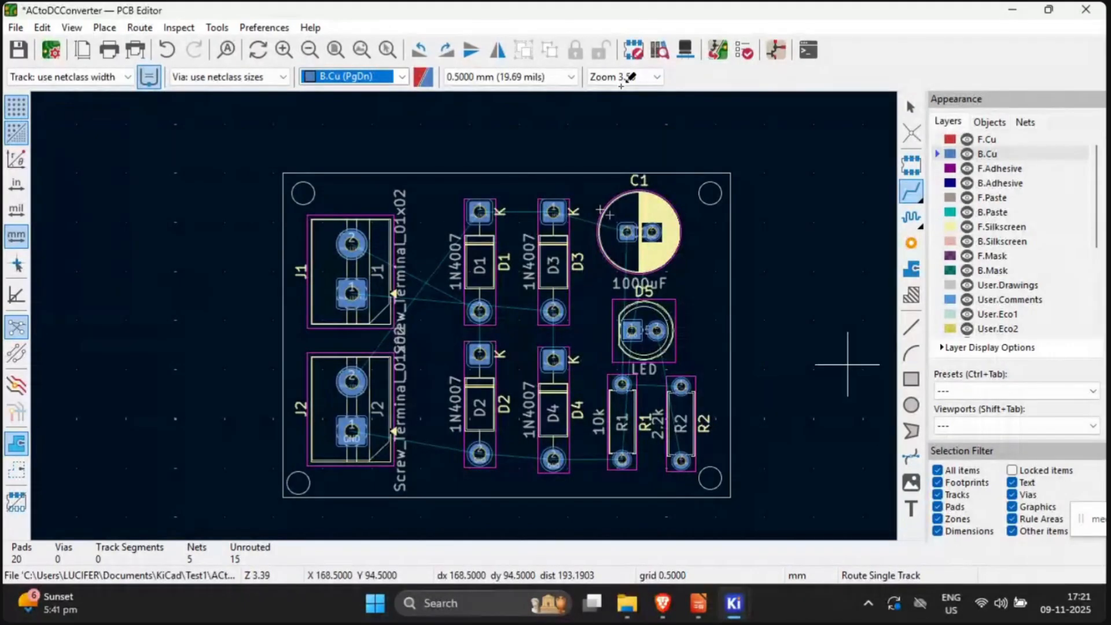
left_click(402, 76)
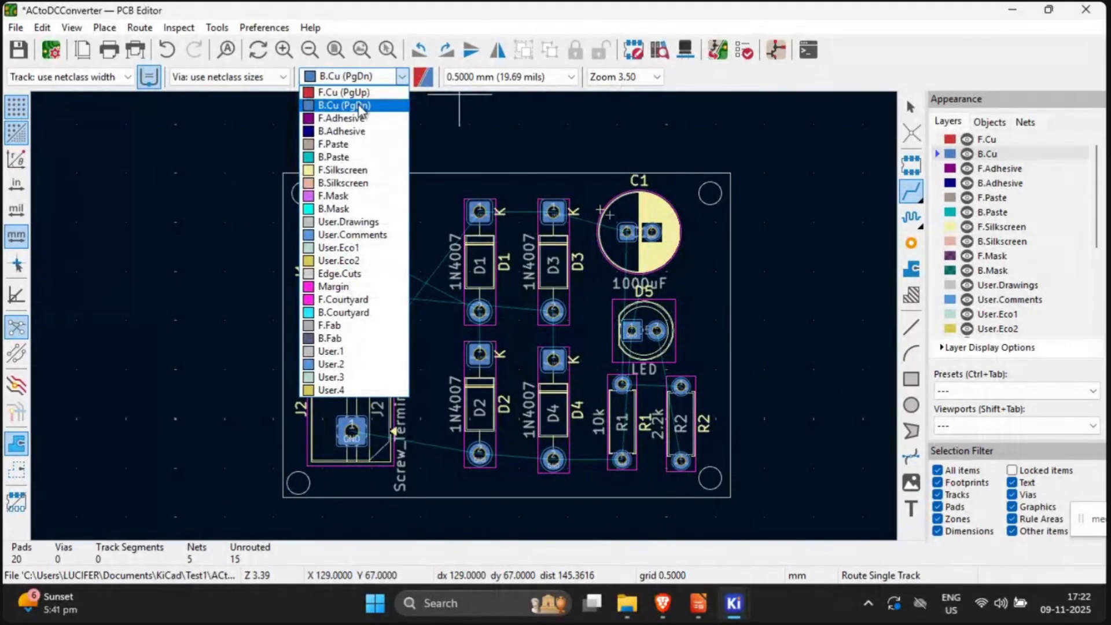
left_click(359, 106)
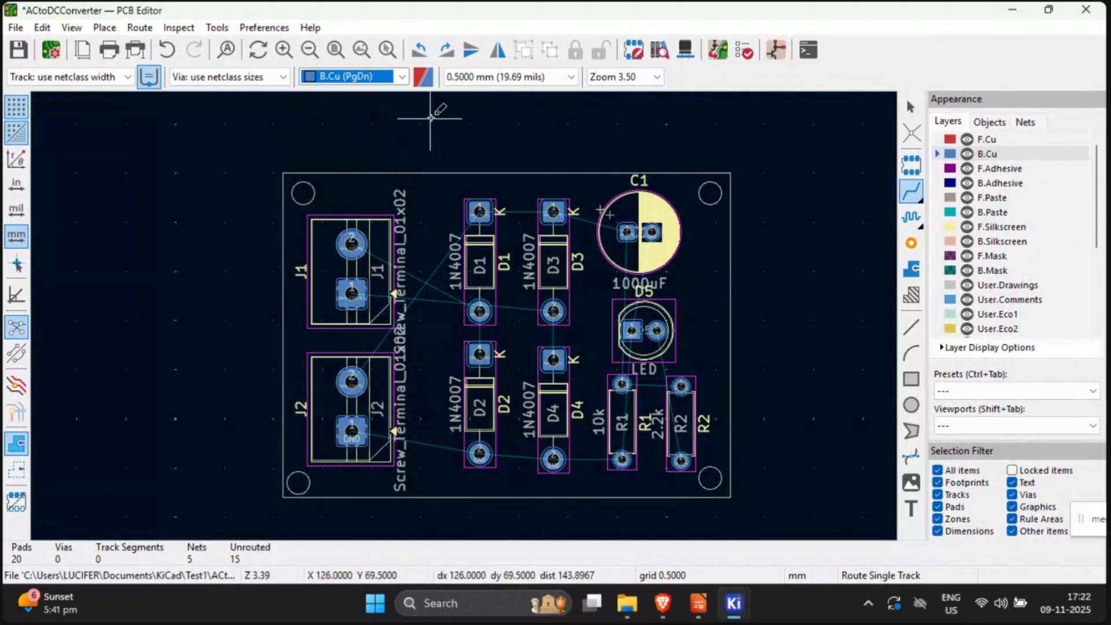
Step: Route a B.Cu track at netclass width from C1's GND pad to D5's GND pad
left_click(114, 81)
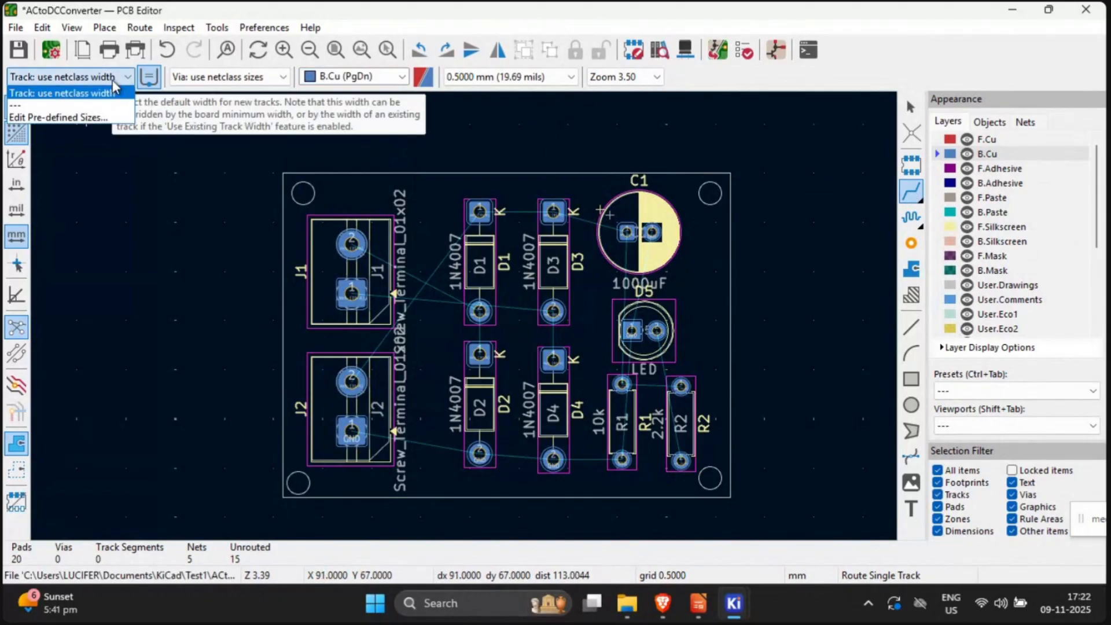
left_click(114, 87)
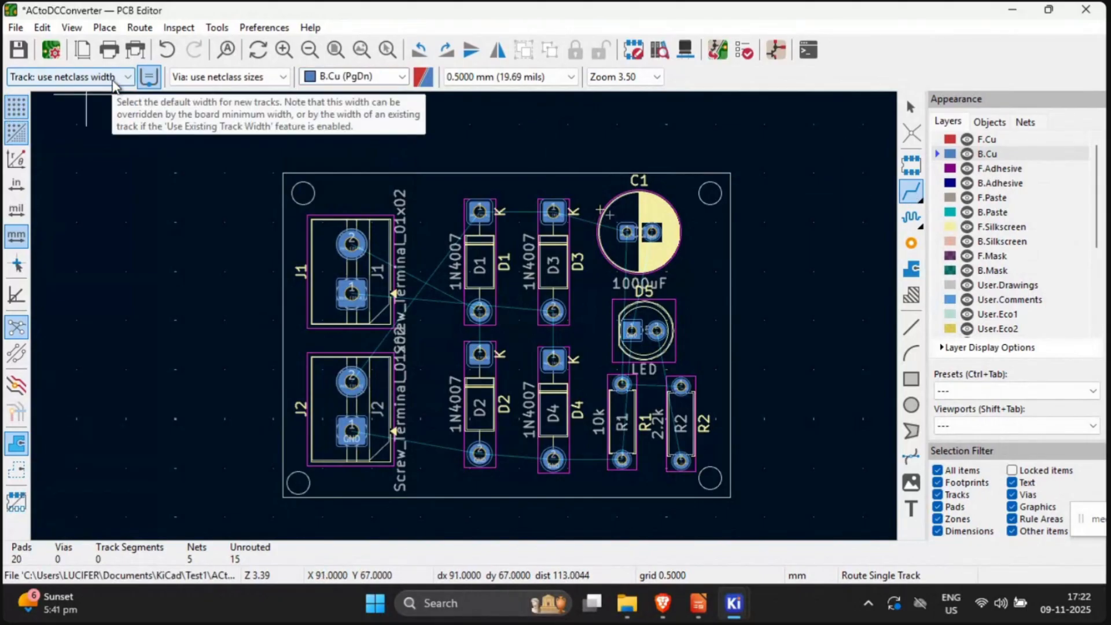
left_click(910, 196)
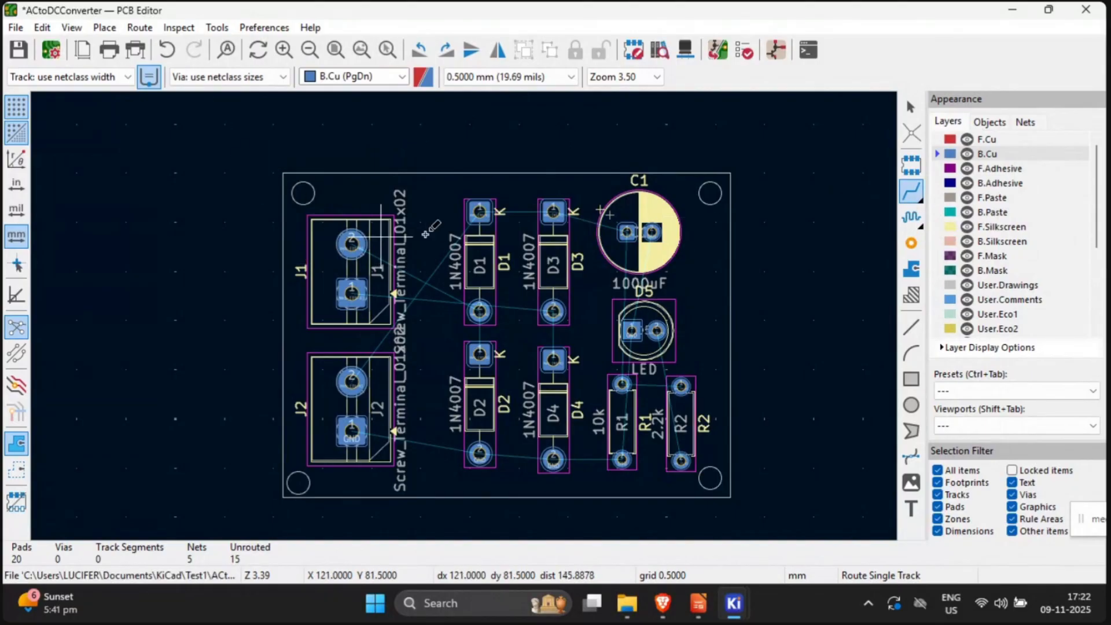
scroll(662, 275, "up", 5)
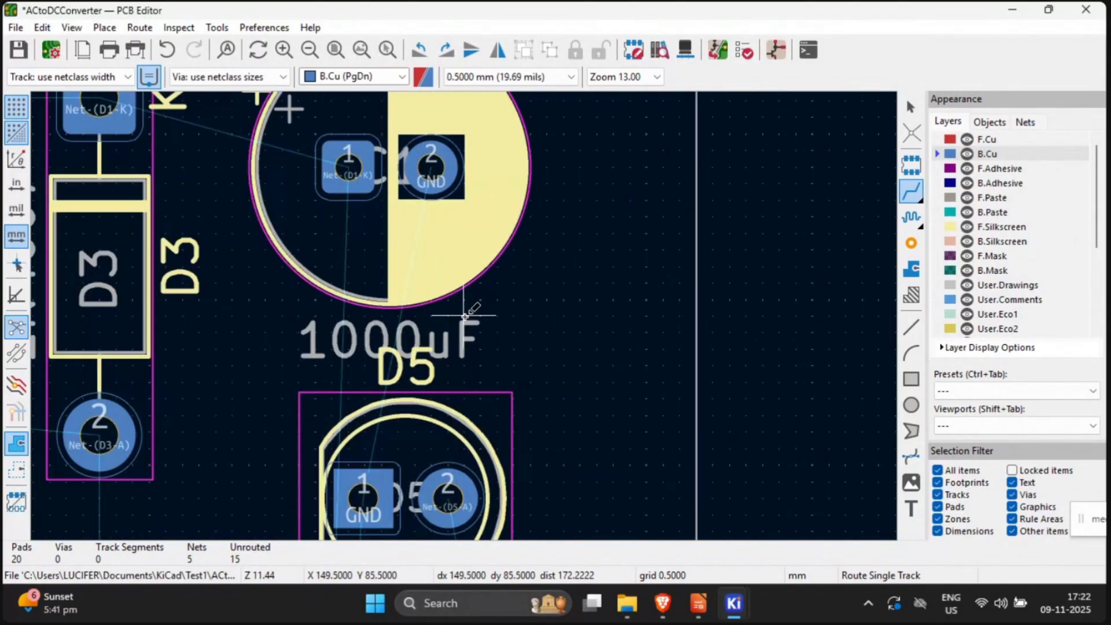
left_click(431, 168)
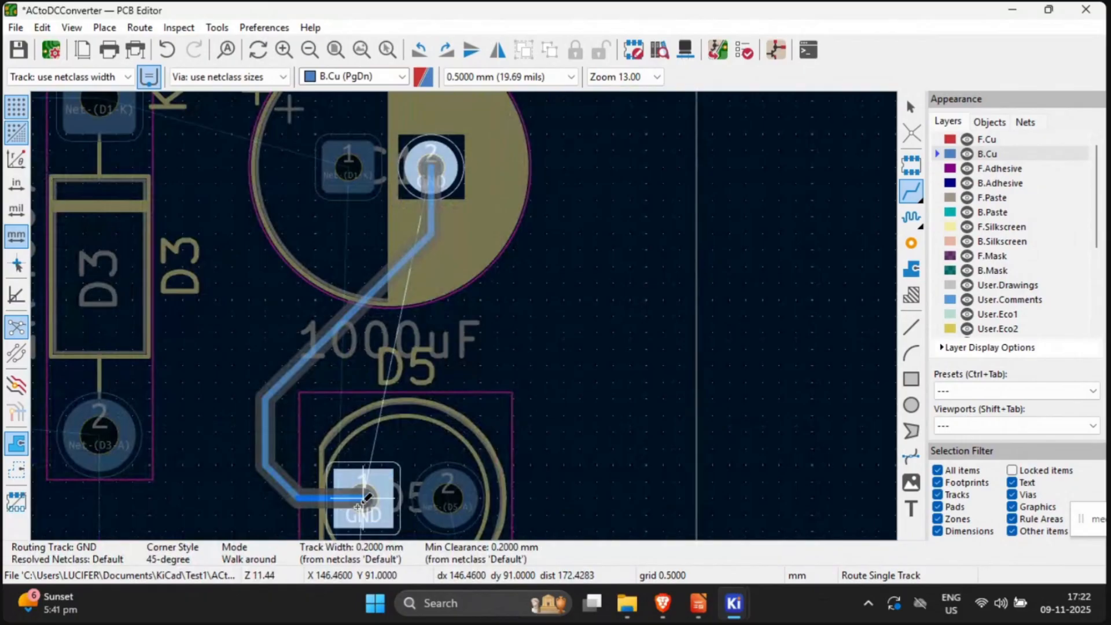
left_click(361, 497)
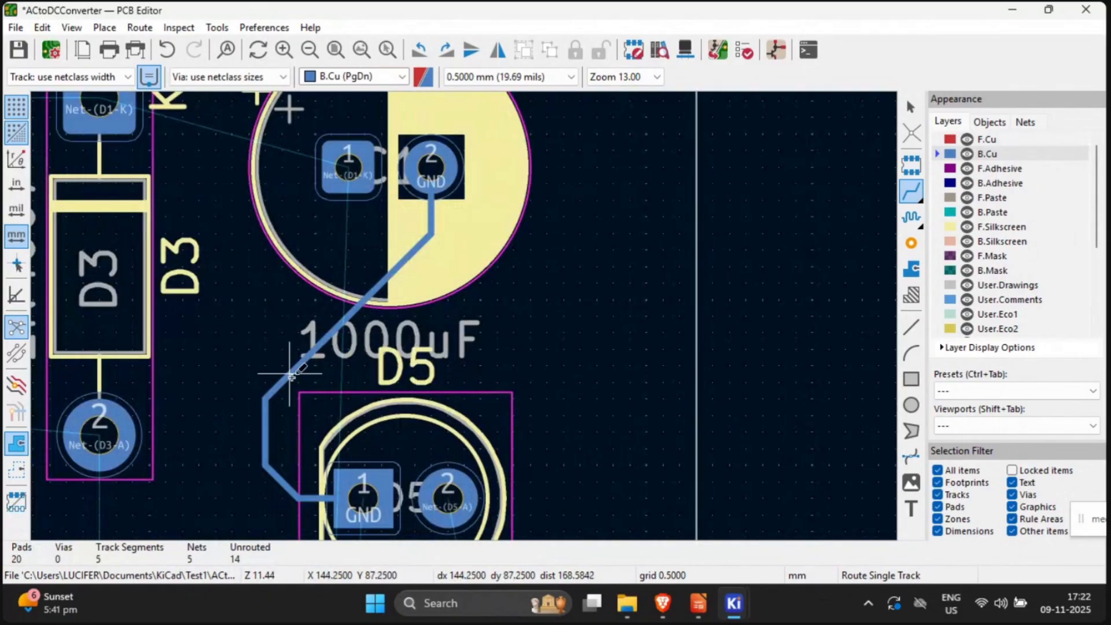
Step: Try to reroute the diagonal section of the GND track between C1 and D5
left_click(291, 373)
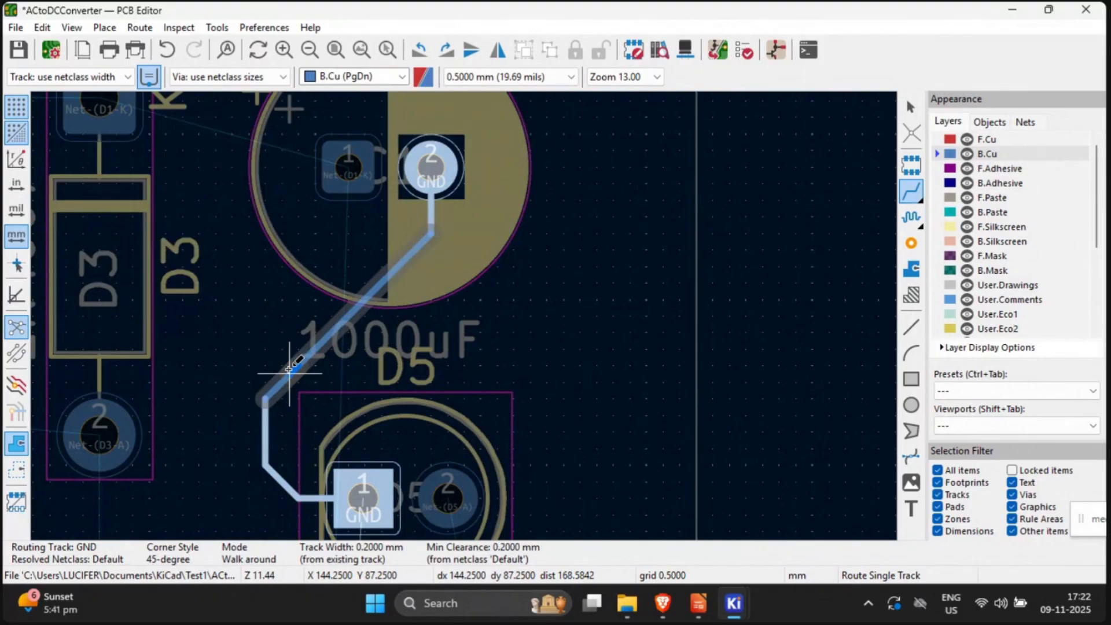
left_click(298, 365)
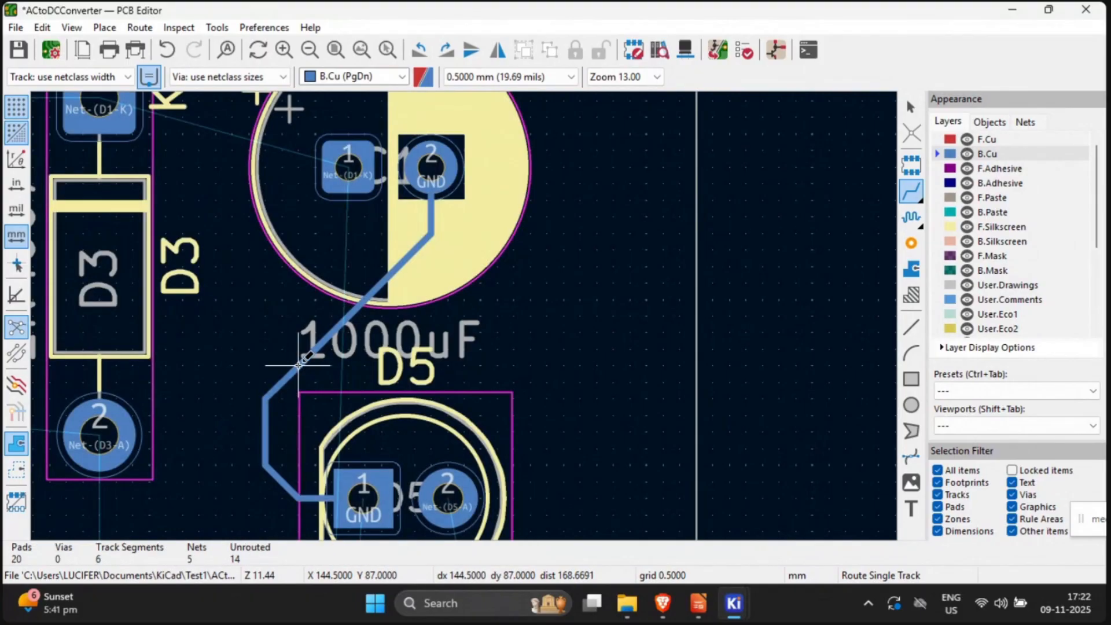
left_click(298, 365)
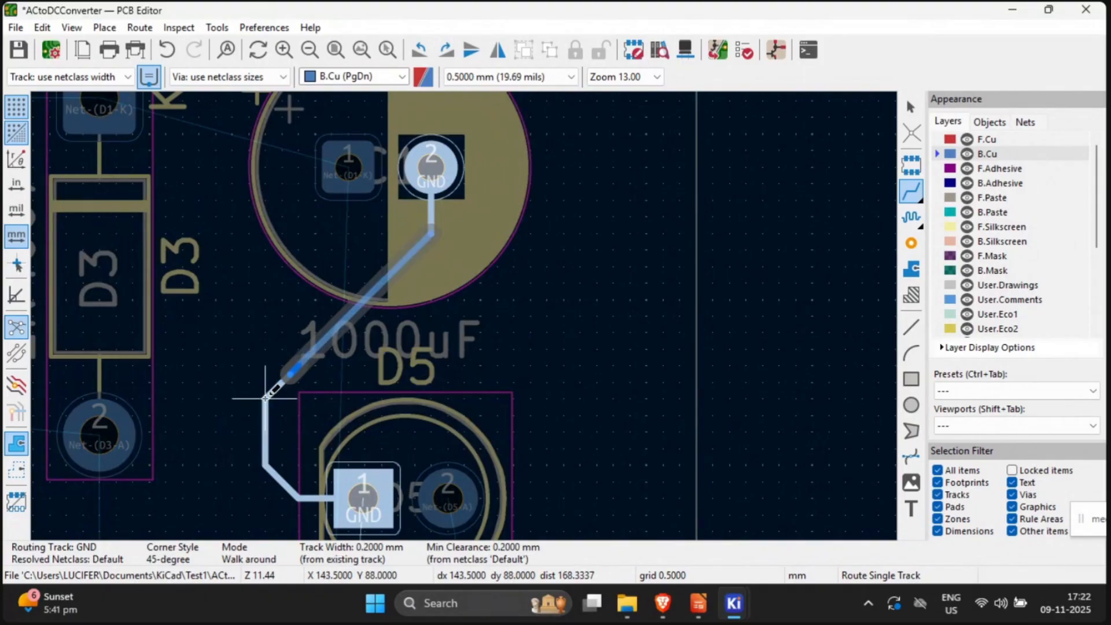
left_click(265, 398)
left_click(265, 398)
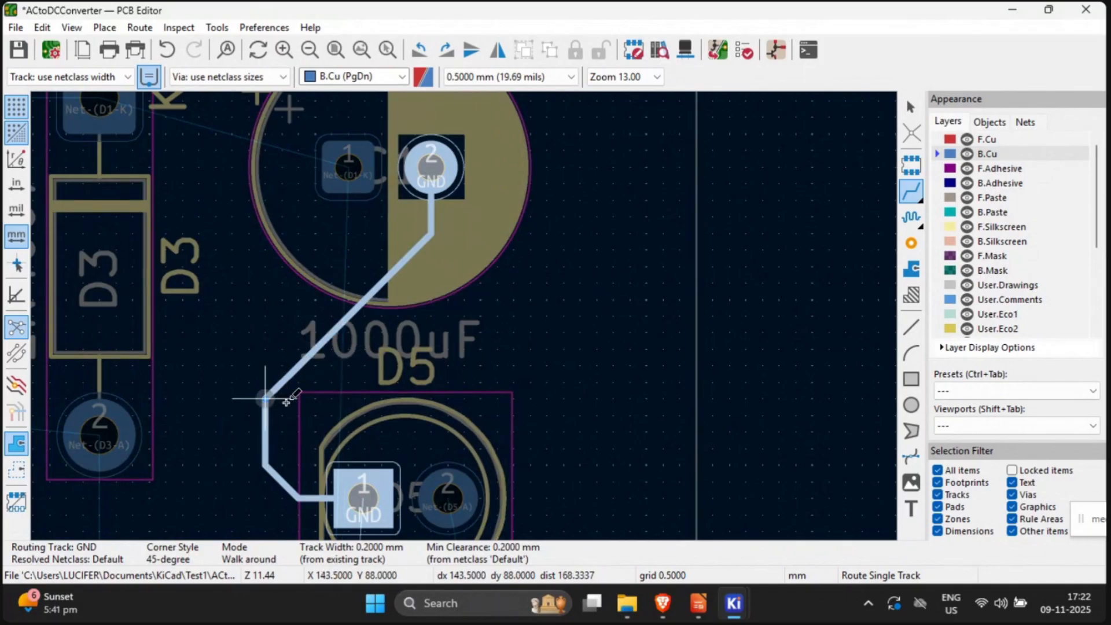
right_click(264, 399)
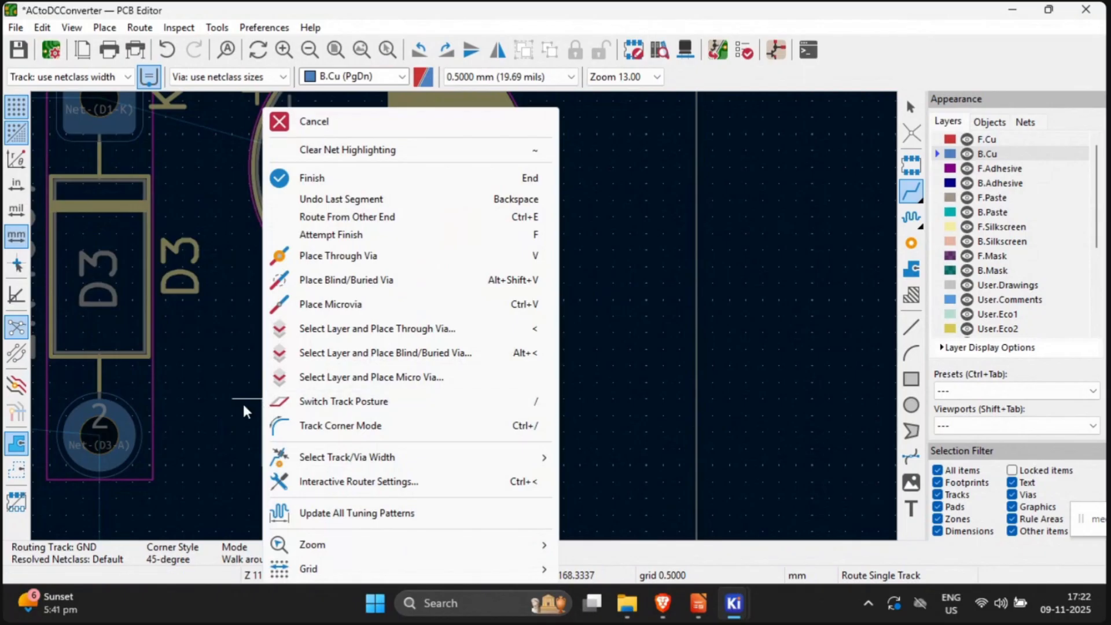
left_click(341, 121)
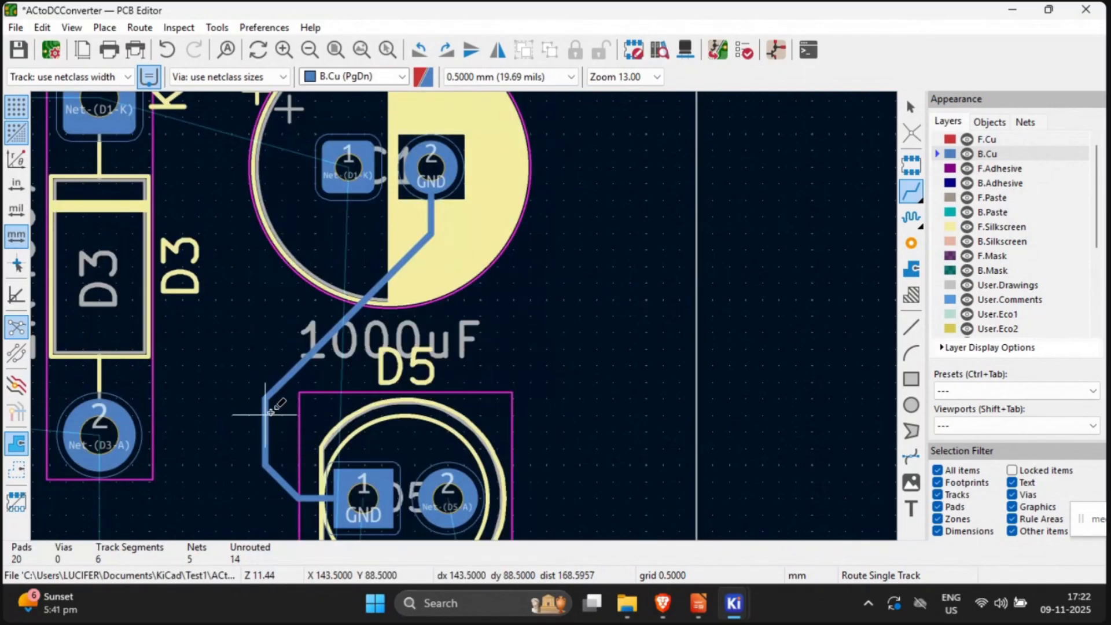
Step: Delete all track segments between C1's GND pad and D5's GND pad
left_click(910, 107)
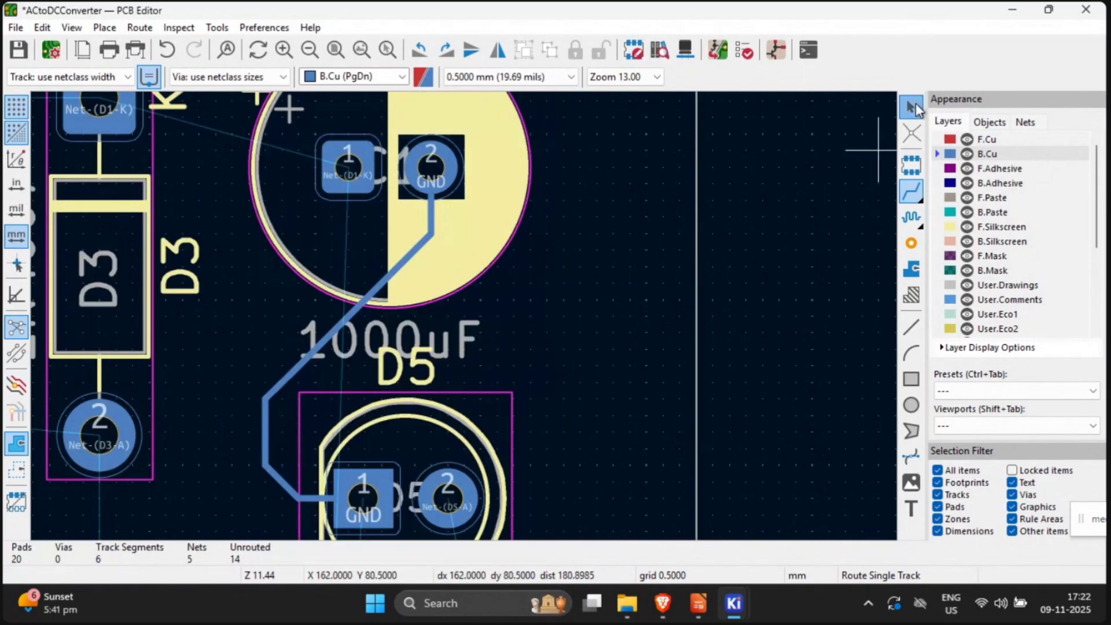
left_click(298, 364)
key("Delete")
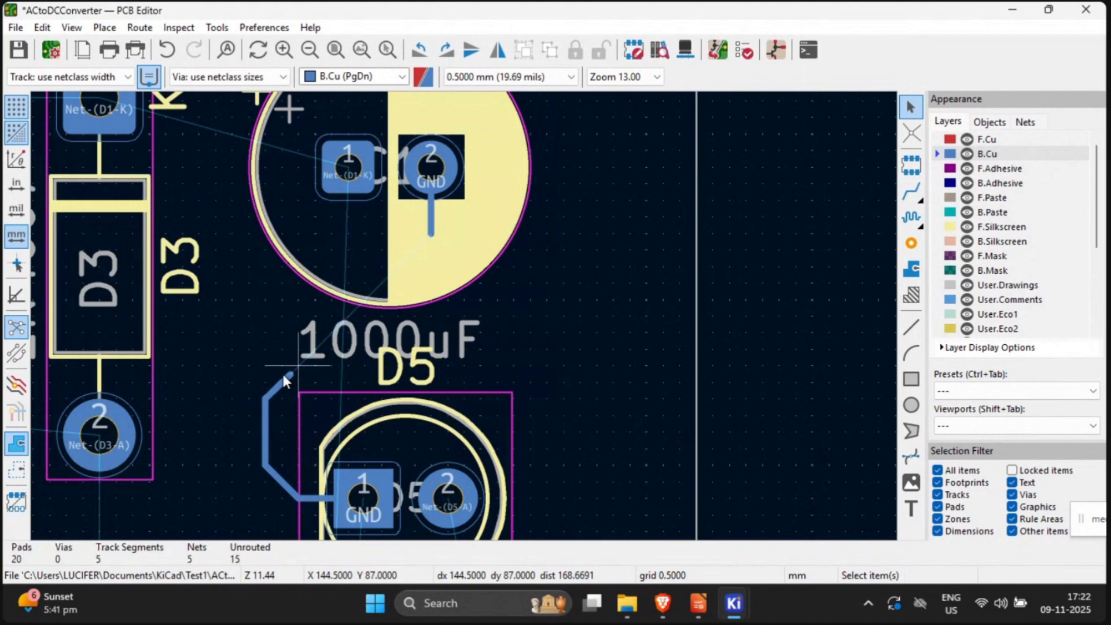
left_click(281, 376)
key("Delete")
left_click(267, 412)
key("Delete")
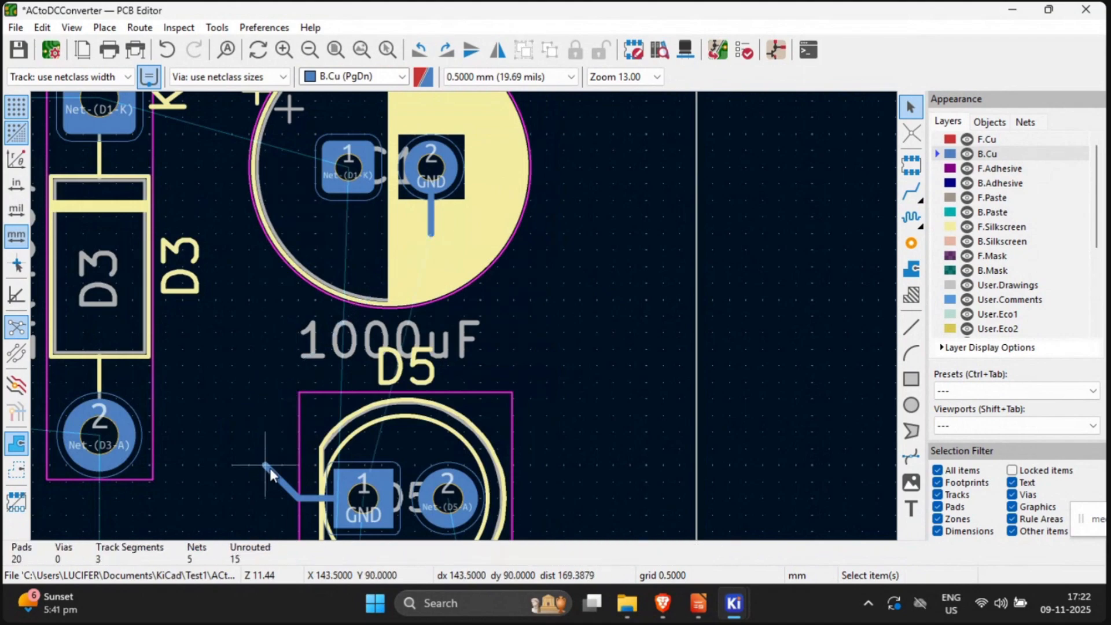
left_click(271, 470)
key("Delete")
left_click(309, 498)
key("Delete")
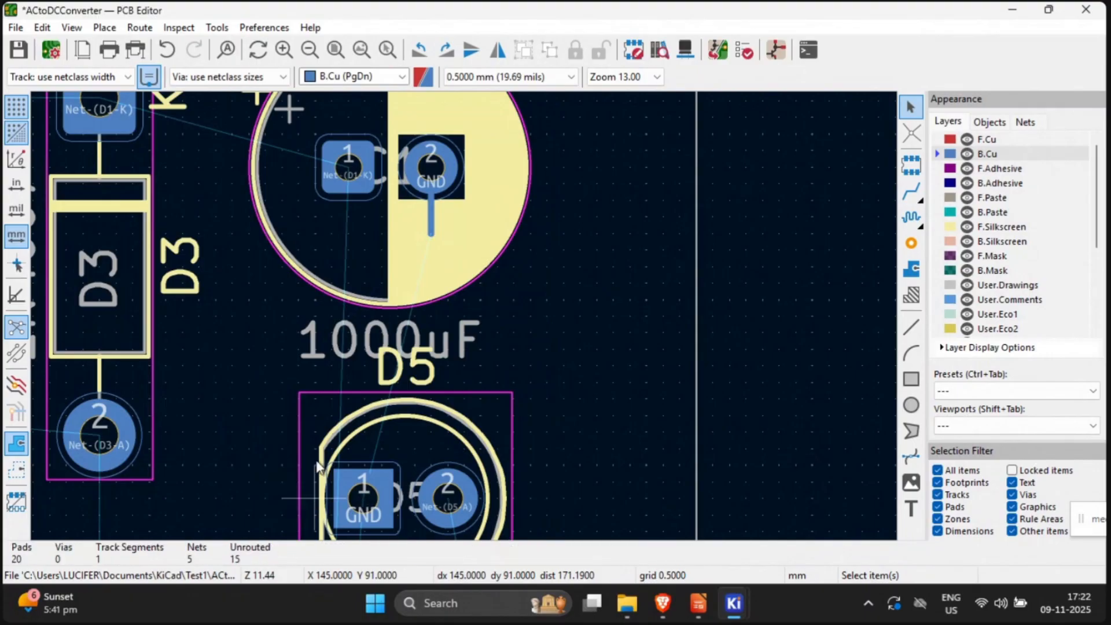
left_click(429, 214)
key("Delete")
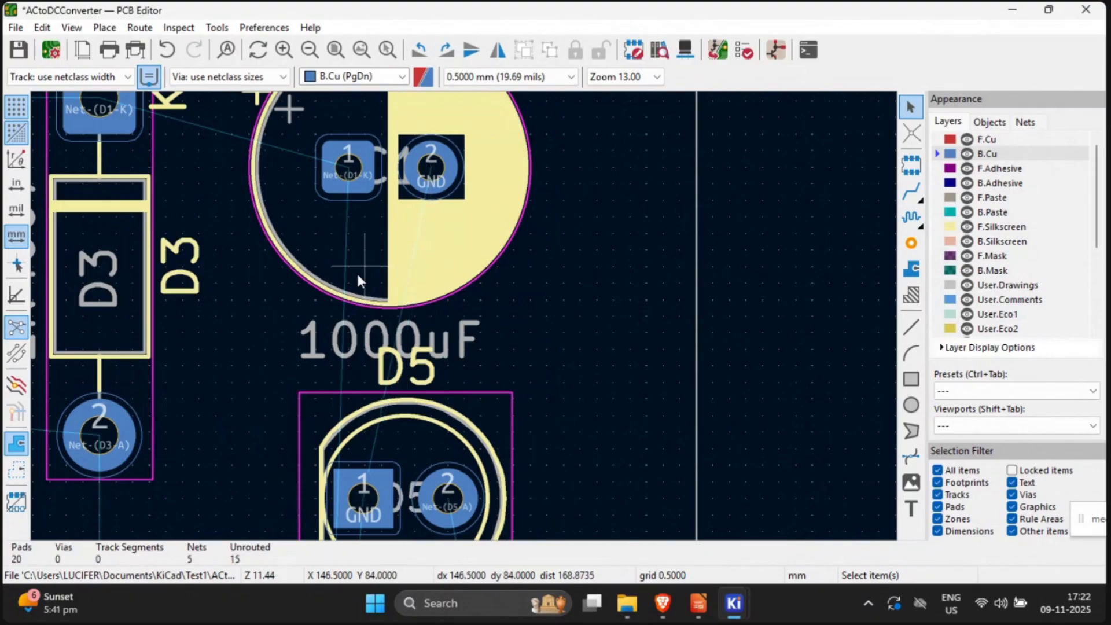
Step: Reactivate single-track routing and add a 1 mm track width to the board's pre-defined sizes
scroll(356, 270, "down", 5)
middle_click_drag(71, 319, 147, 274)
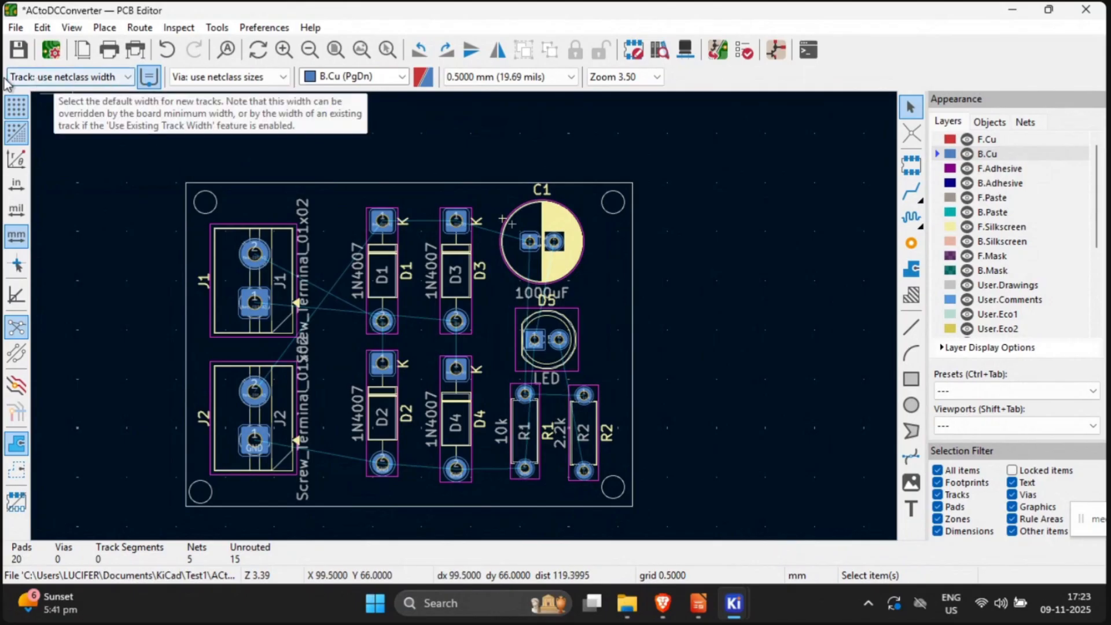
left_click(88, 80)
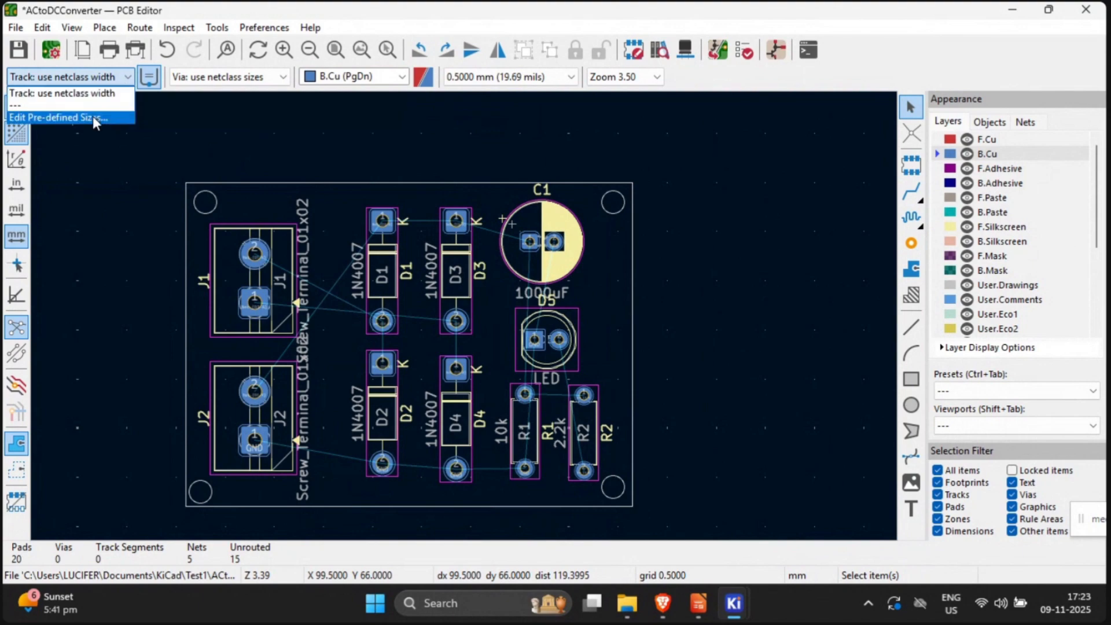
left_click(904, 196)
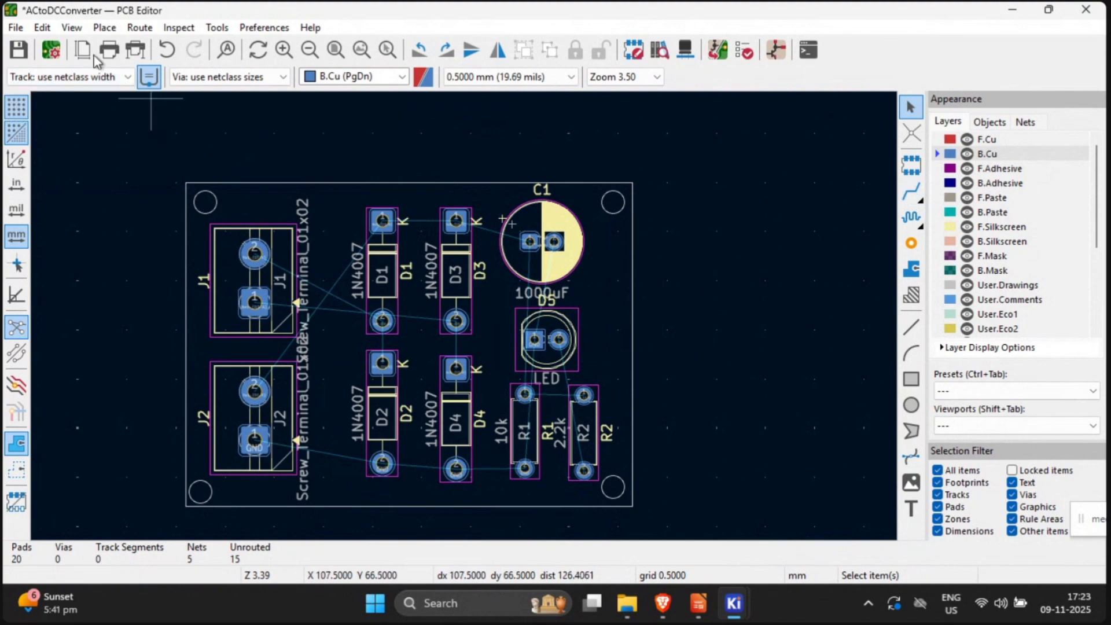
left_click(910, 191)
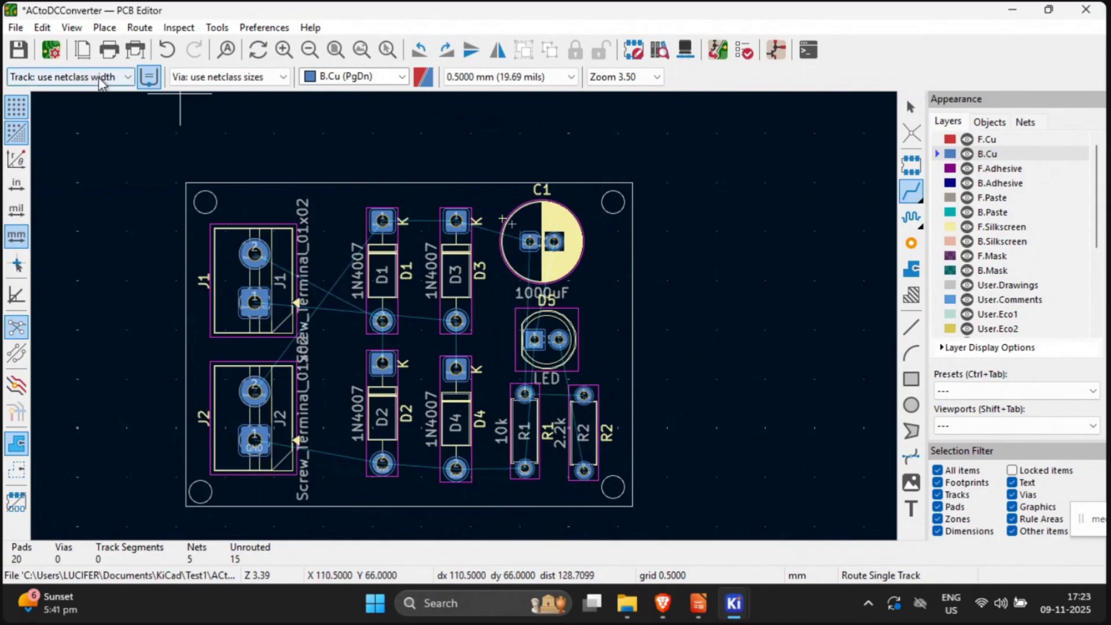
left_click(75, 76)
left_click(78, 118)
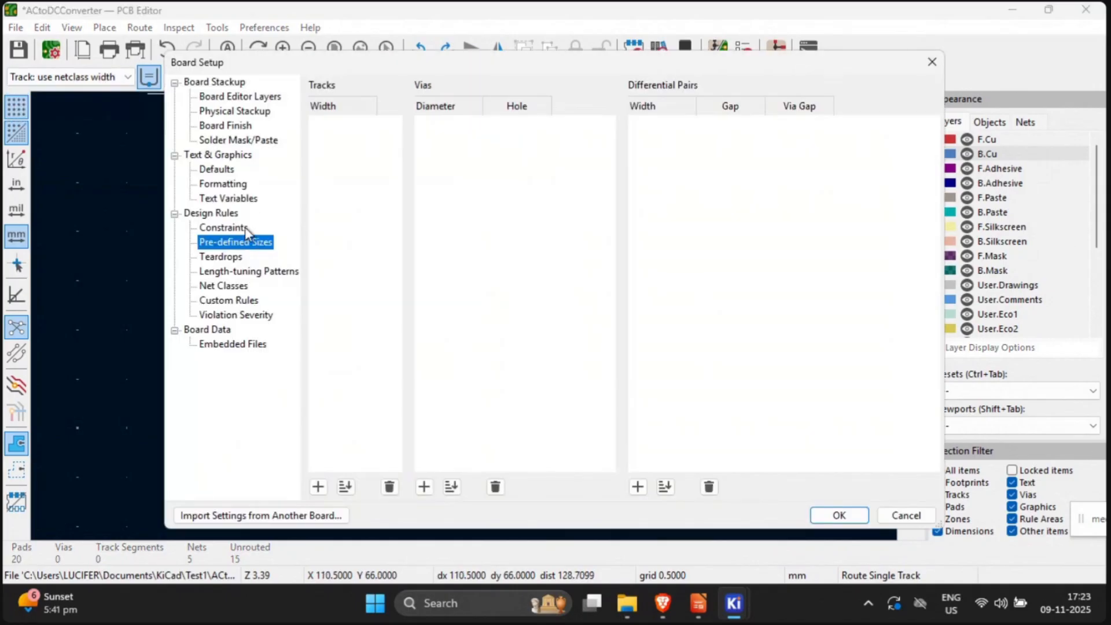
left_click(345, 90)
left_click(317, 487)
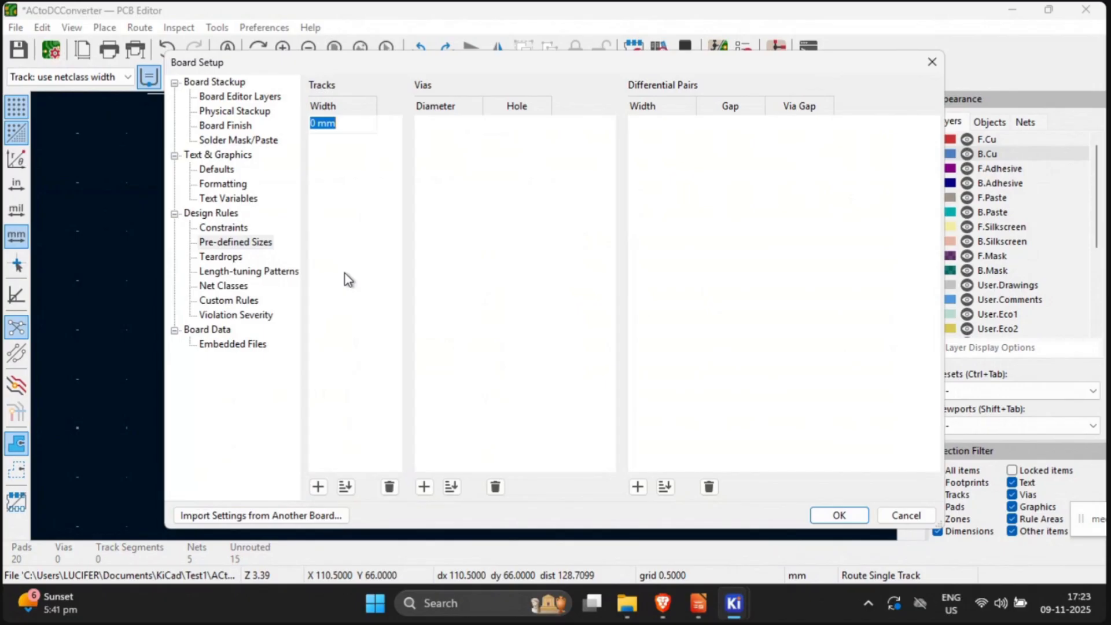
type("1 mm")
left_click(333, 295)
Step: Add a 0.5 mm pre-defined track width and apply the board setup
left_click(318, 487)
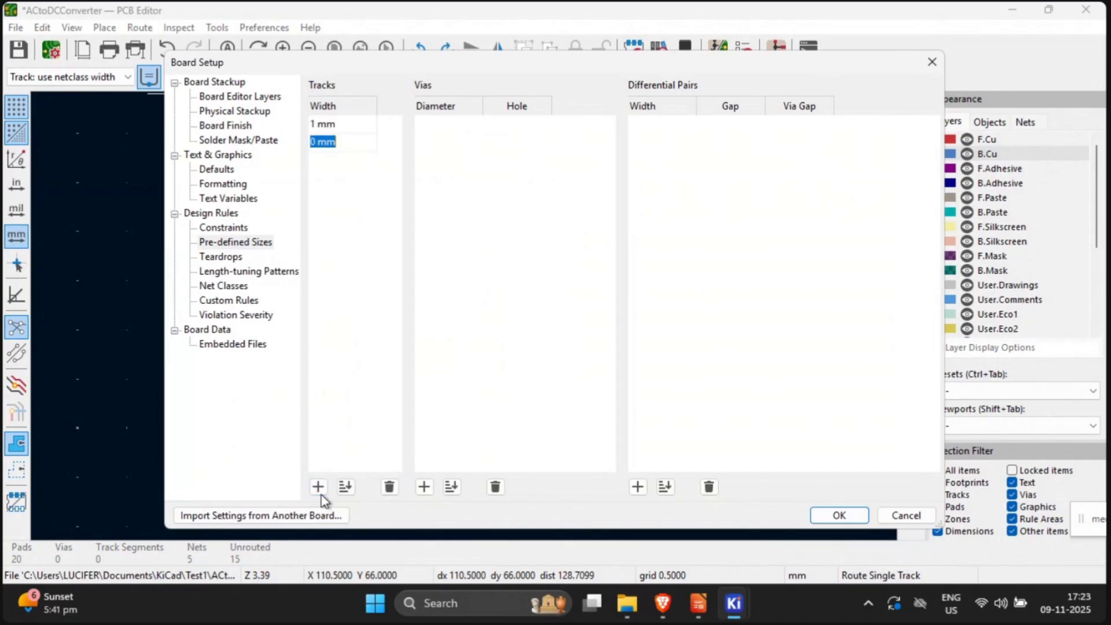
type("0")
key("Return")
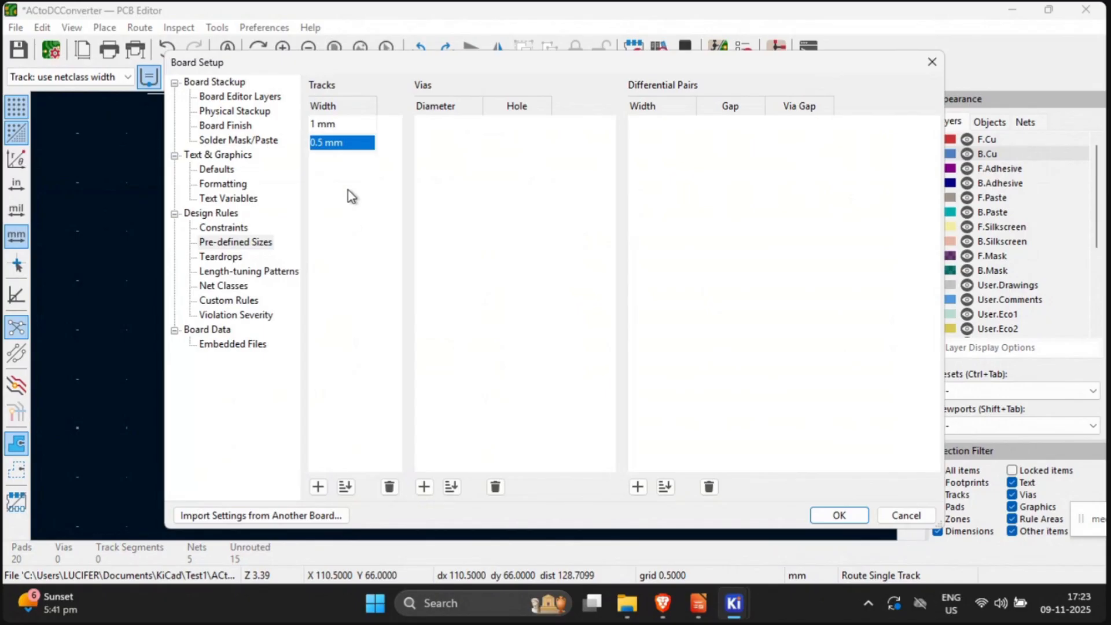
left_click(840, 515)
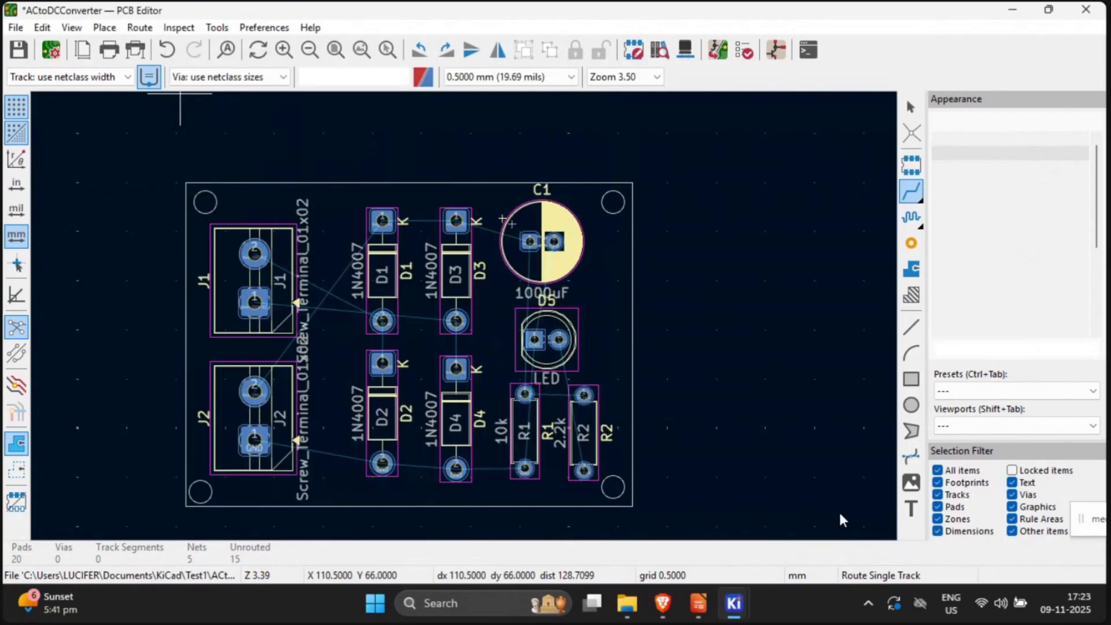
left_click(128, 81)
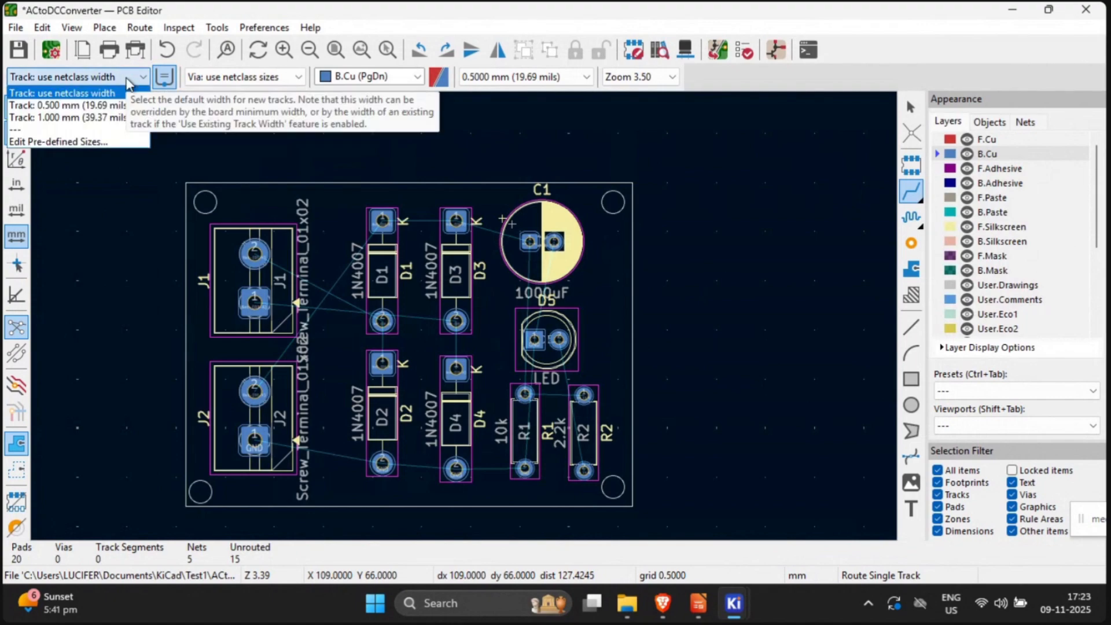
left_click(85, 141)
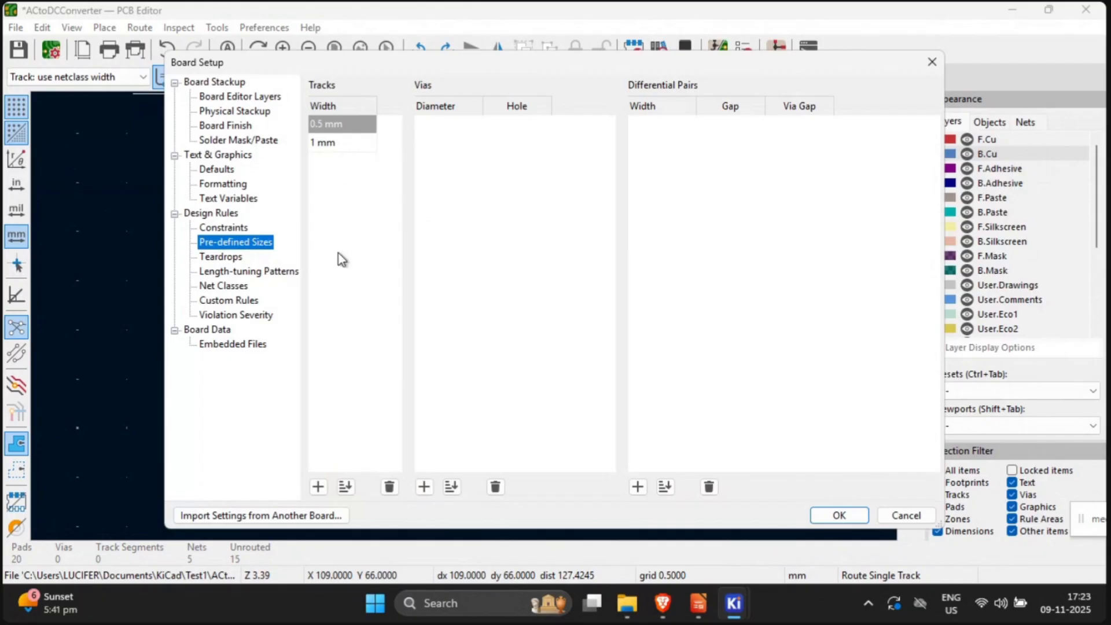
left_click(932, 61)
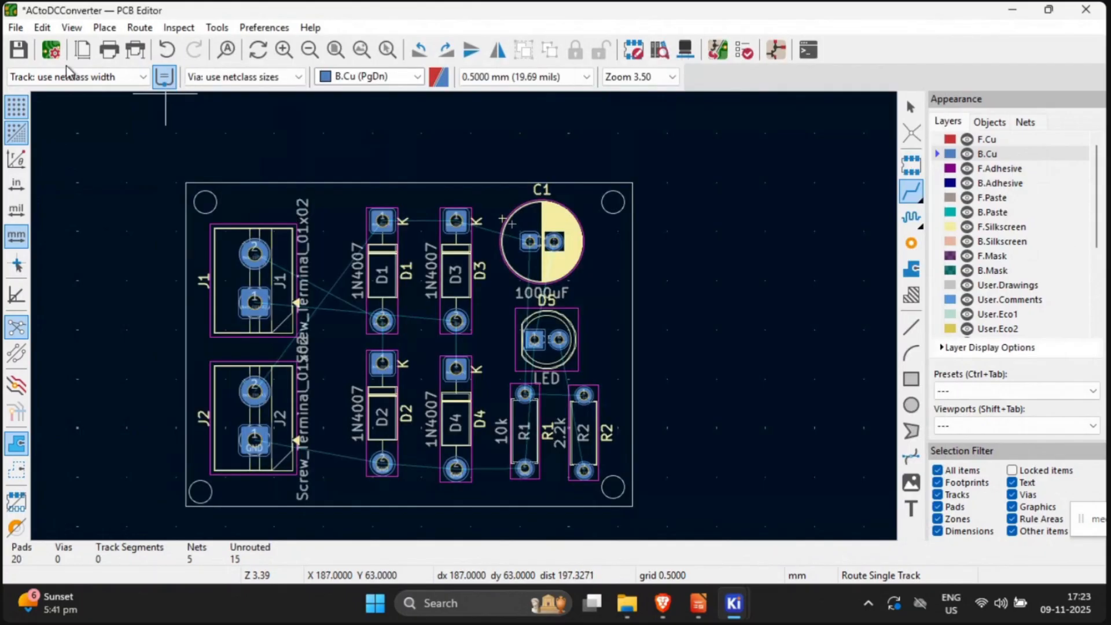
Step: Set the track width to 1.000 mm and route a B.Cu track from D1's pad 2 to D2's pad 1
left_click(84, 77)
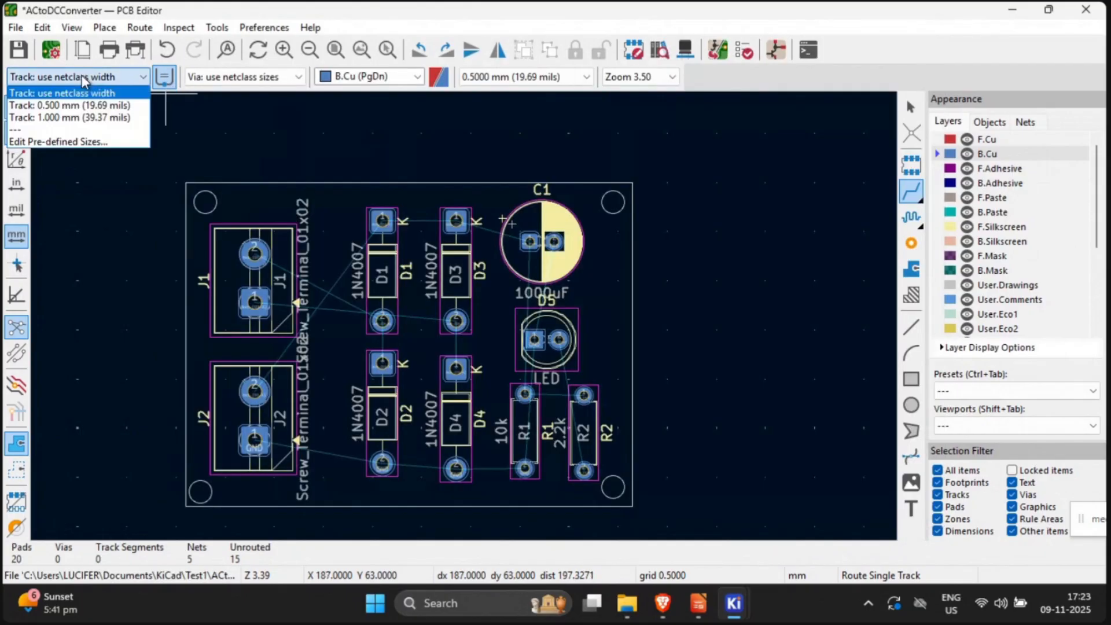
left_click(80, 118)
scroll(391, 282, "up", 3)
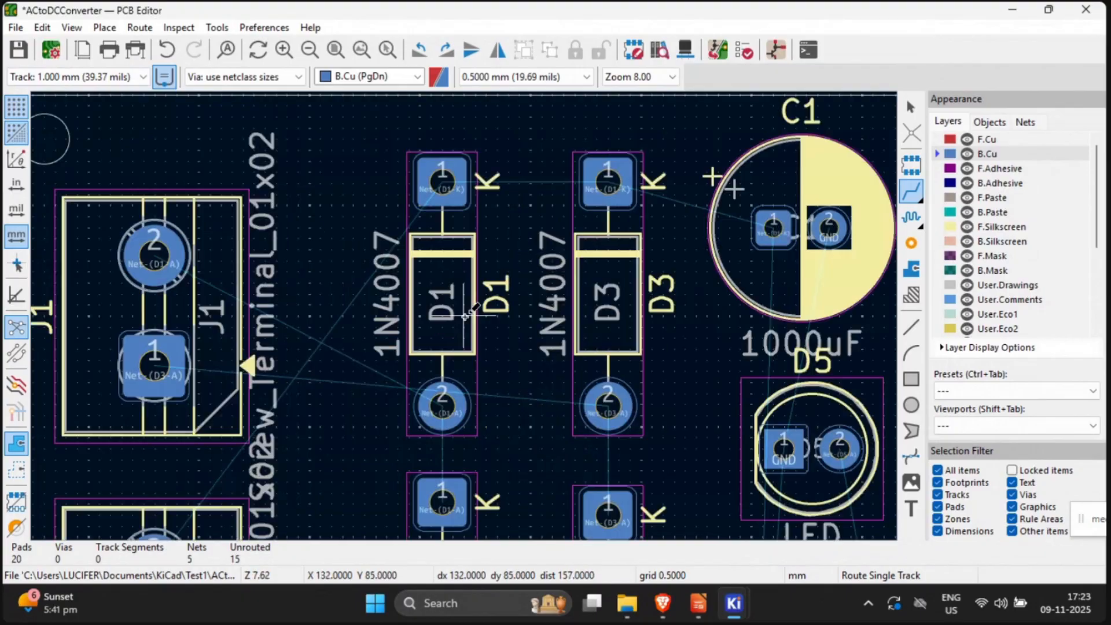
left_click(442, 405)
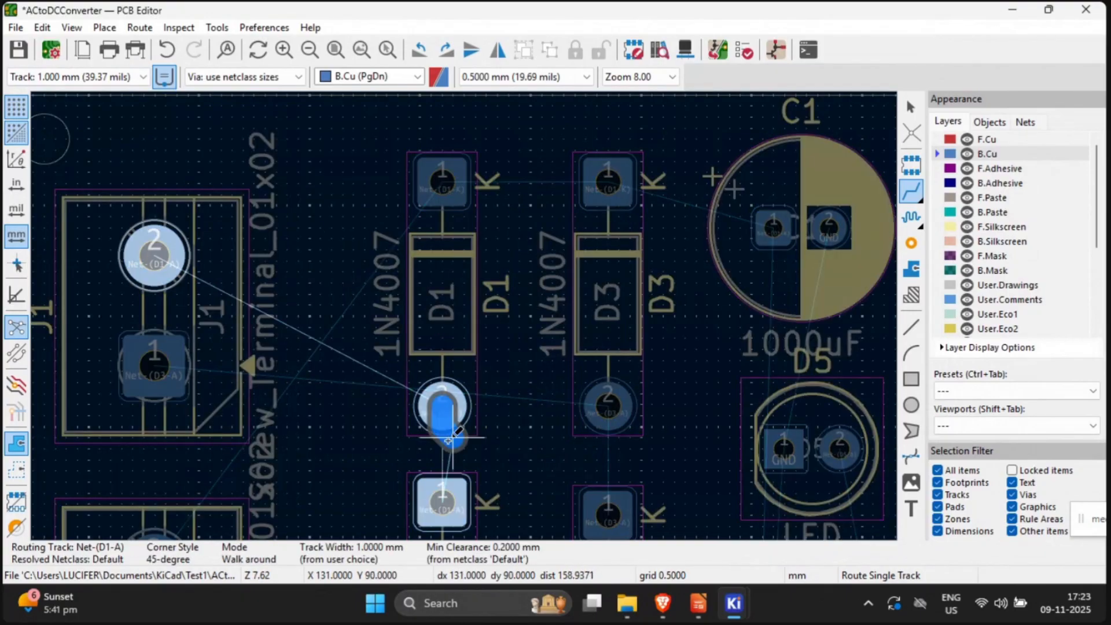
left_click(443, 500)
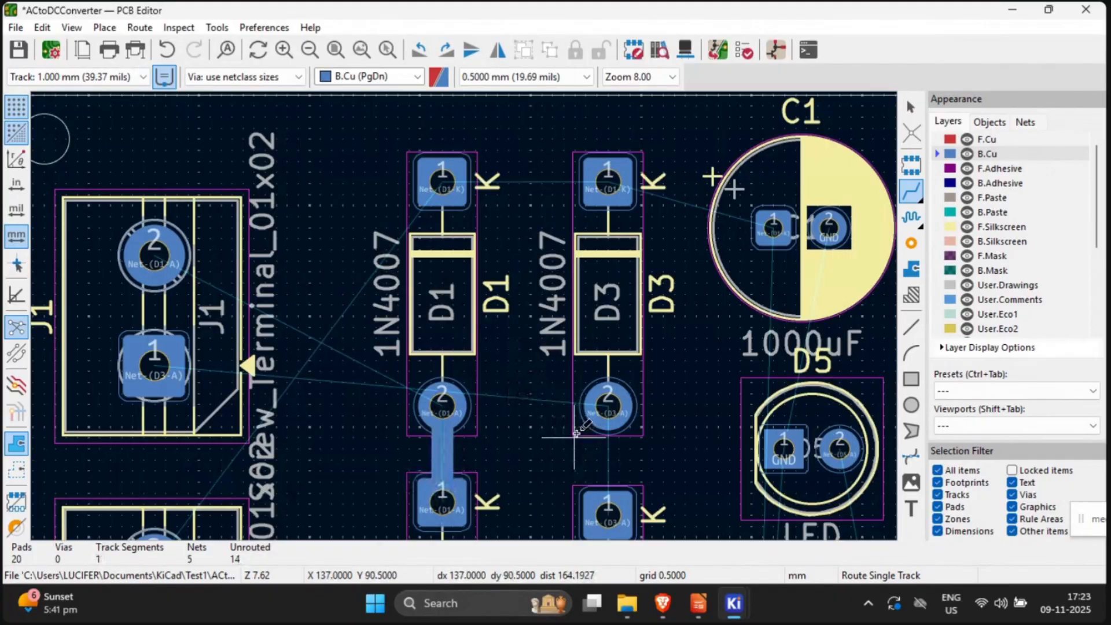
Step: Route a 1 mm B.Cu track from pad 2 of diode D3 straight to pad 1 of diode D4
scroll(581, 437, "down", 2)
scroll(465, 317, "down", 1)
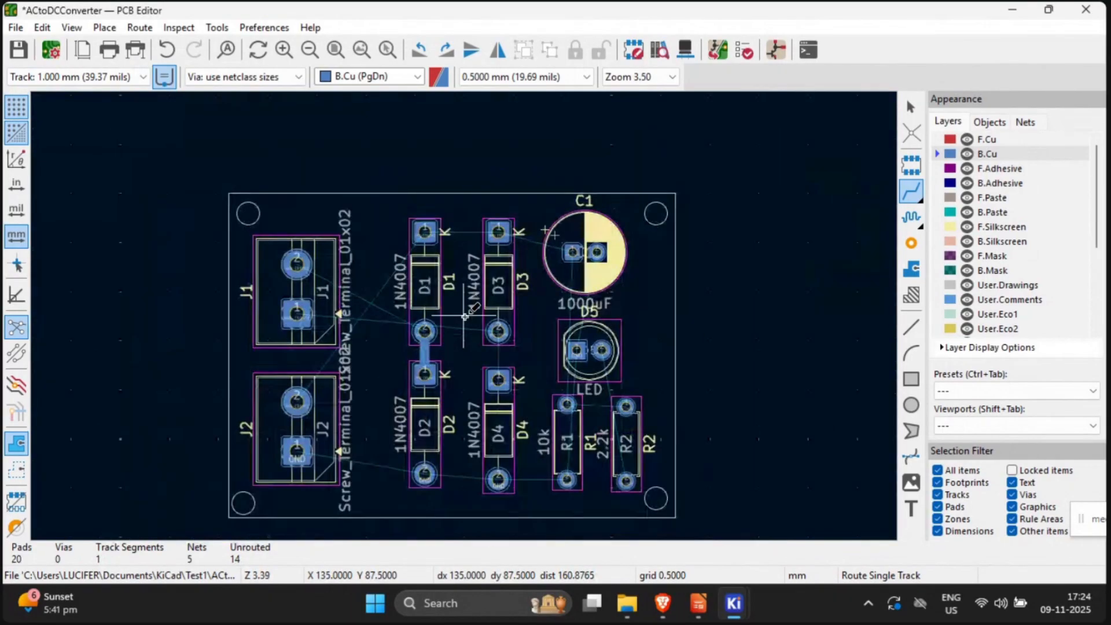
left_click(498, 332)
left_click(498, 379)
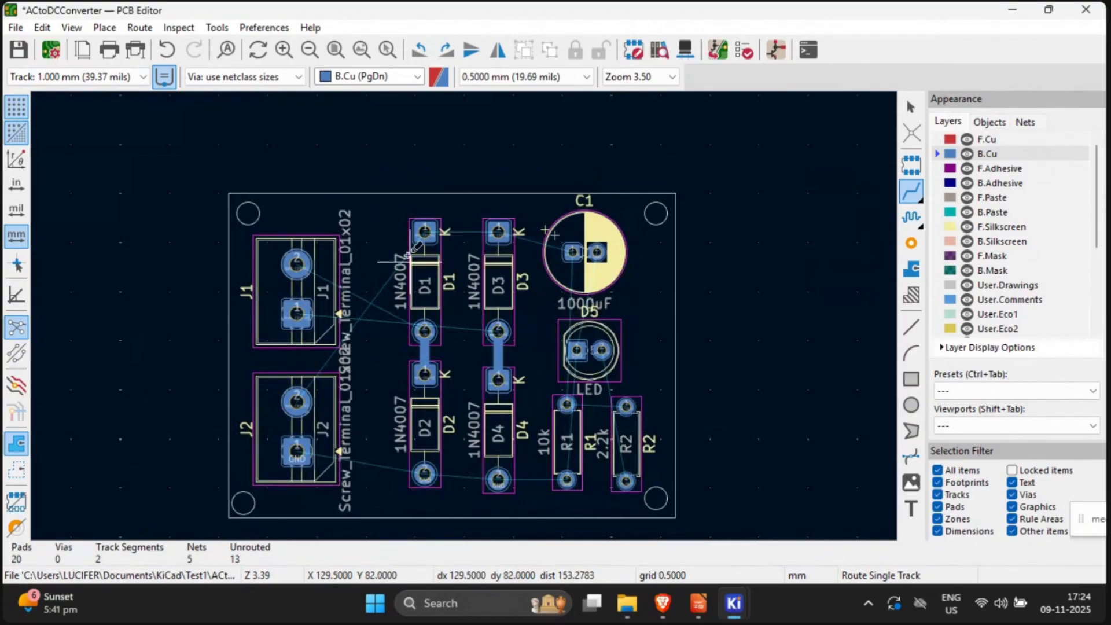
Step: Route a 1 mm B.Cu track joining the cathode pads (pad 1) of diodes D1 and D3
scroll(424, 232, "up", 3)
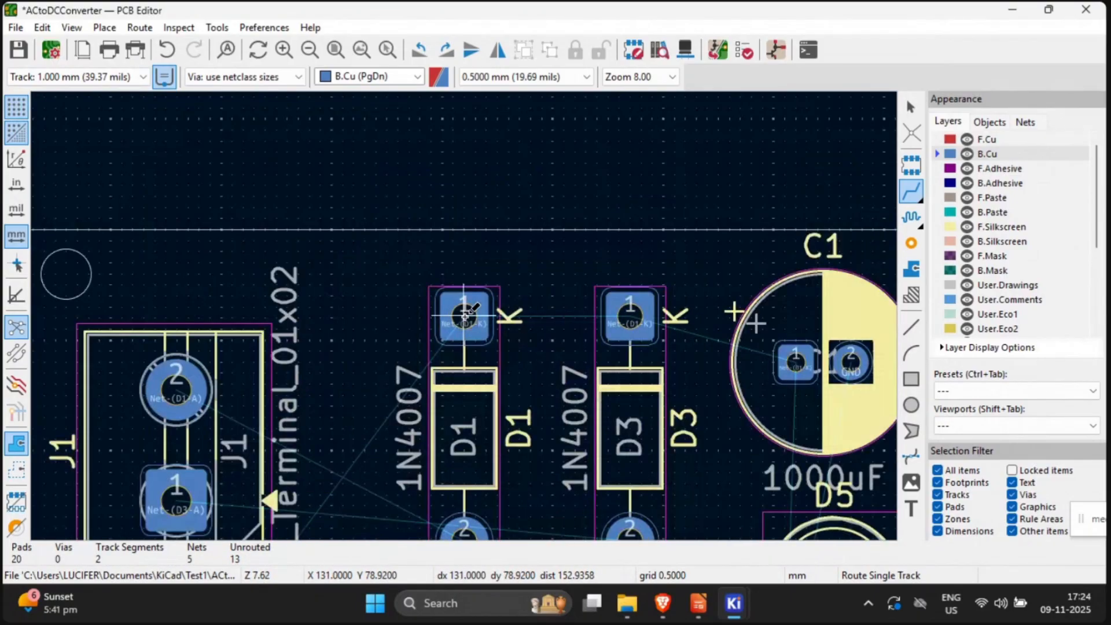
left_click(466, 313)
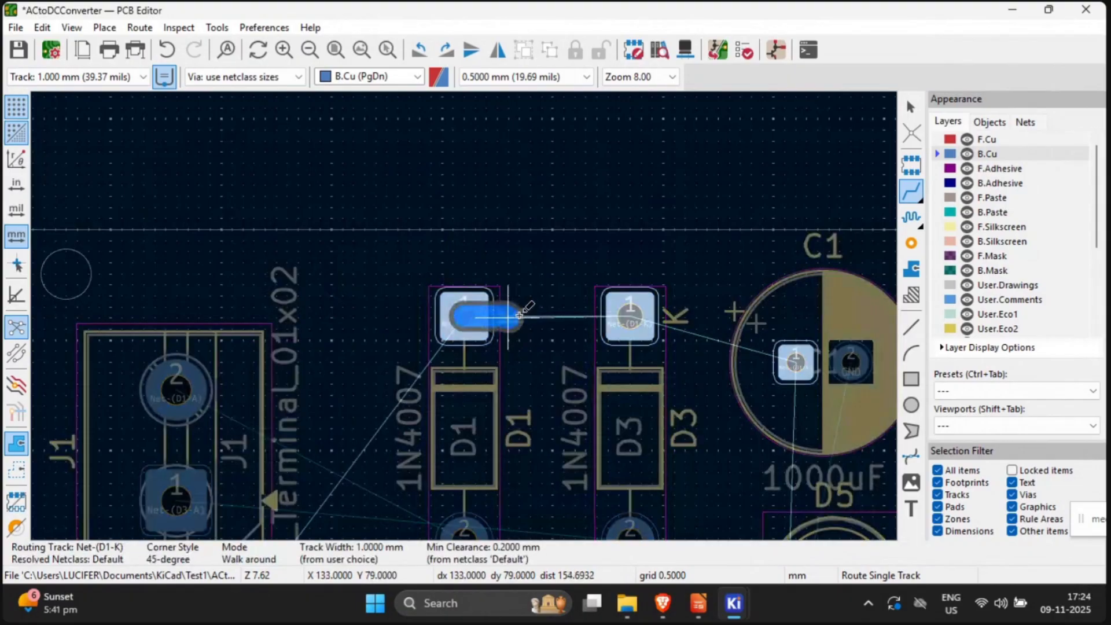
left_click(611, 314)
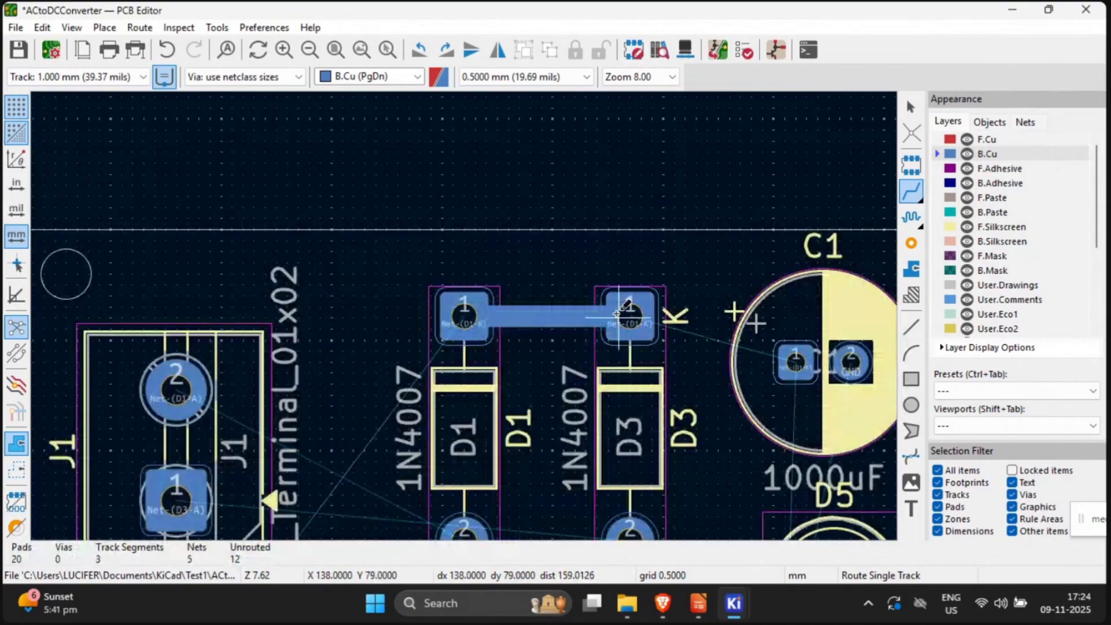
scroll(771, 357, "down", 2)
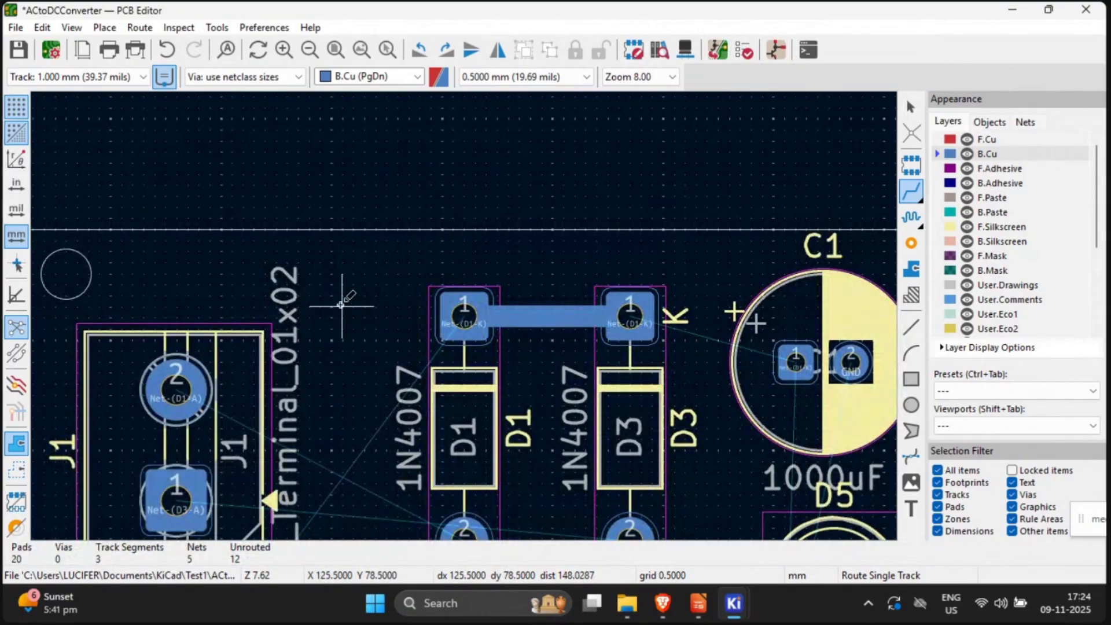
scroll(471, 315, "down", 3, "shift")
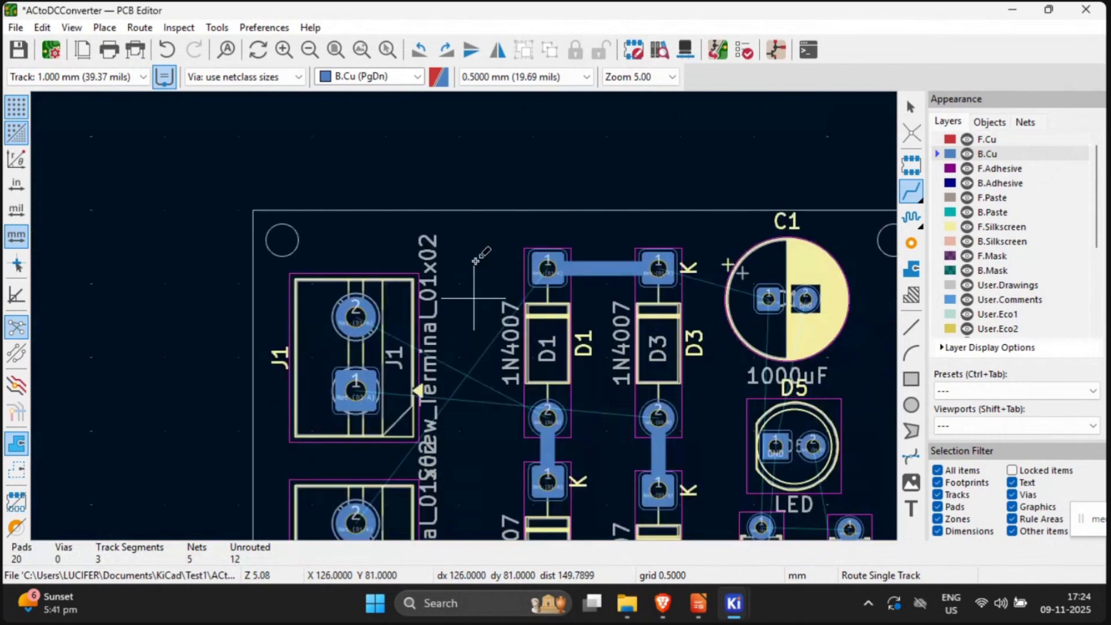
middle_click_drag(487, 393, 501, 450)
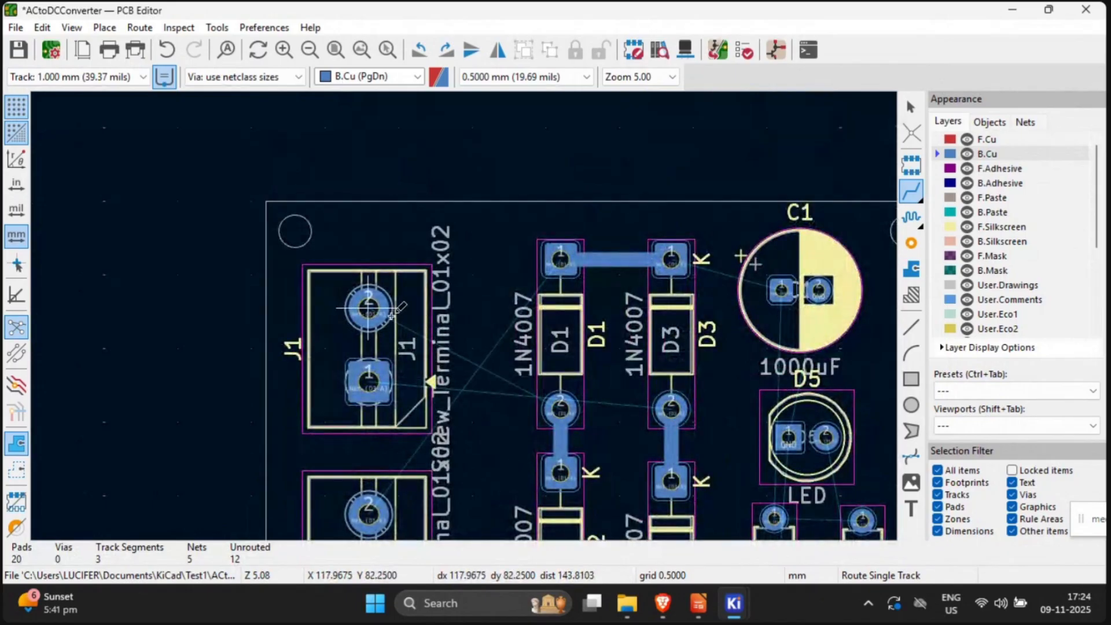
left_click(376, 309)
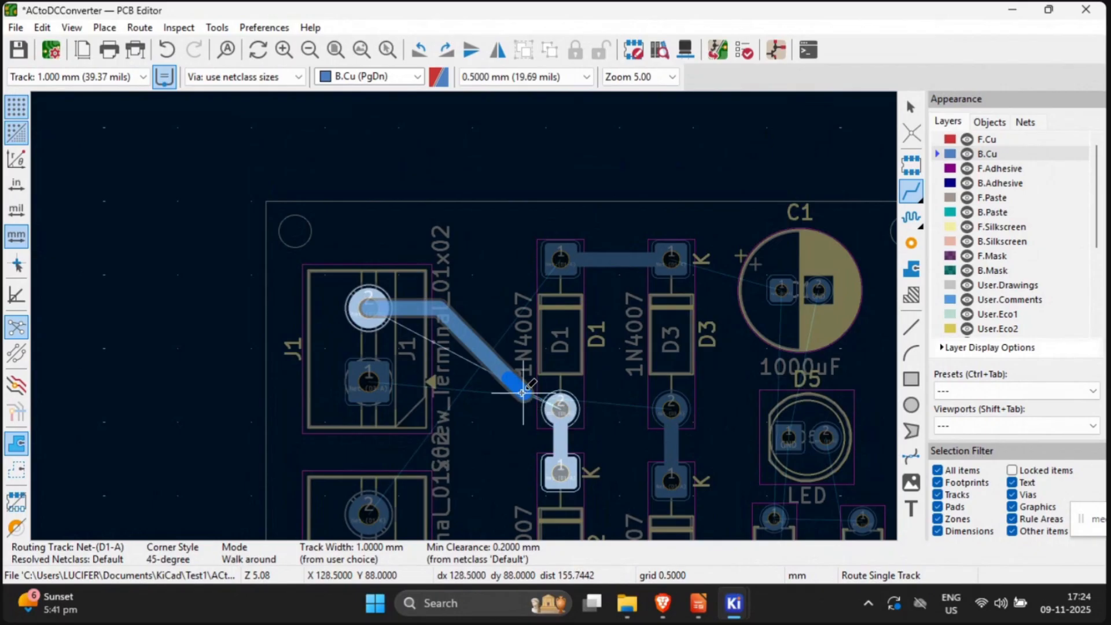
double_click(522, 393)
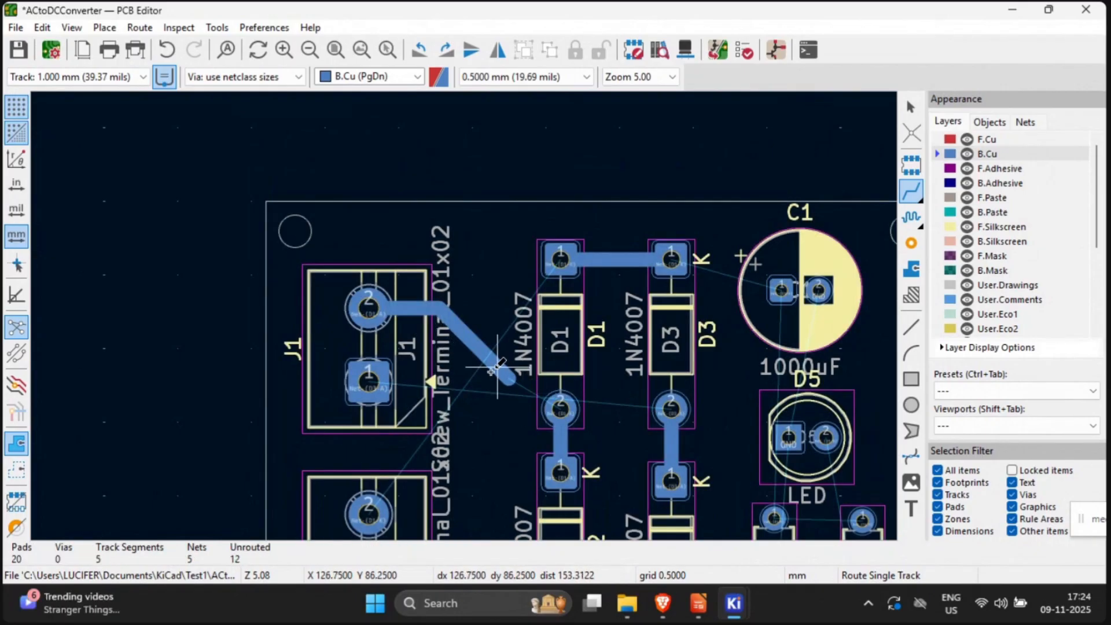
key("ctrl+z")
Step: Route a 1 mm B.Cu track from pad 2 of terminal J1 diagonally to pad 2 of diode D1
left_click(369, 308)
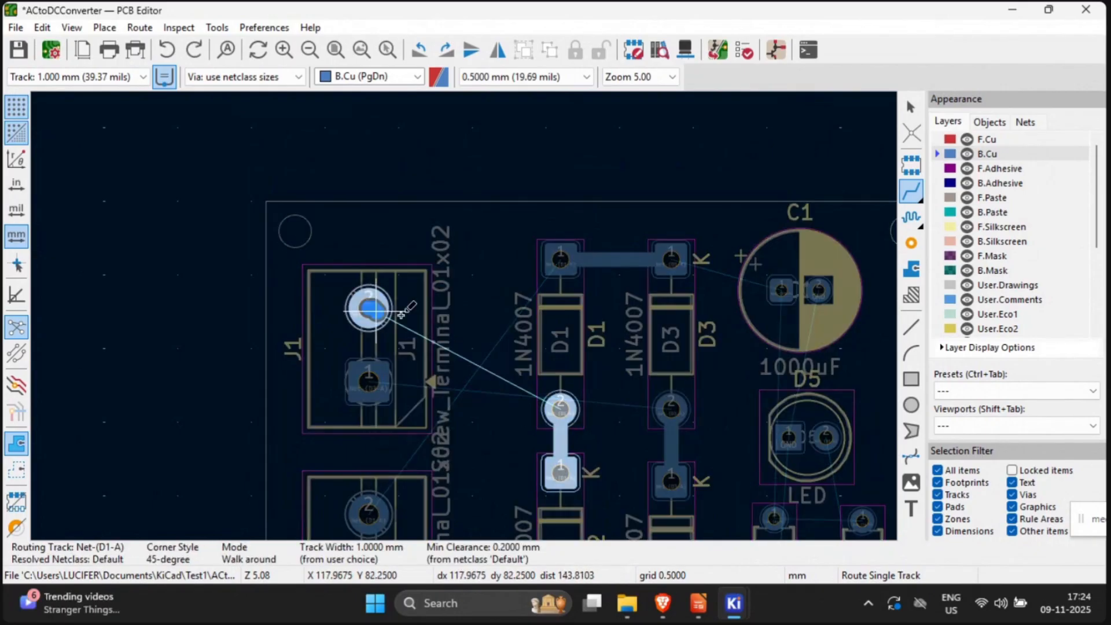
left_click(477, 370)
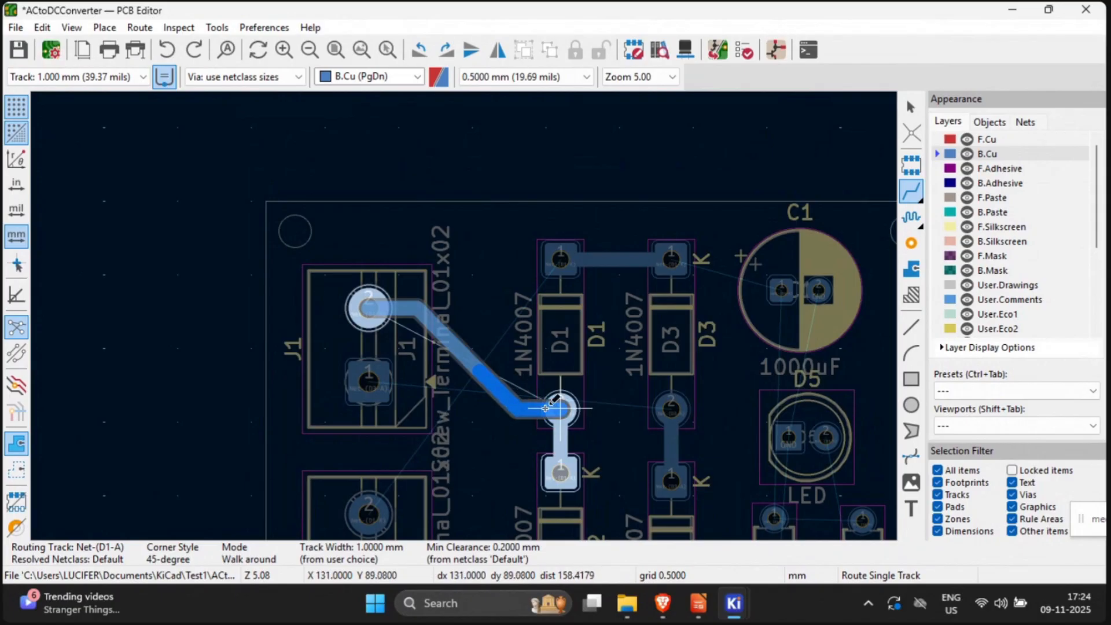
left_click(560, 408)
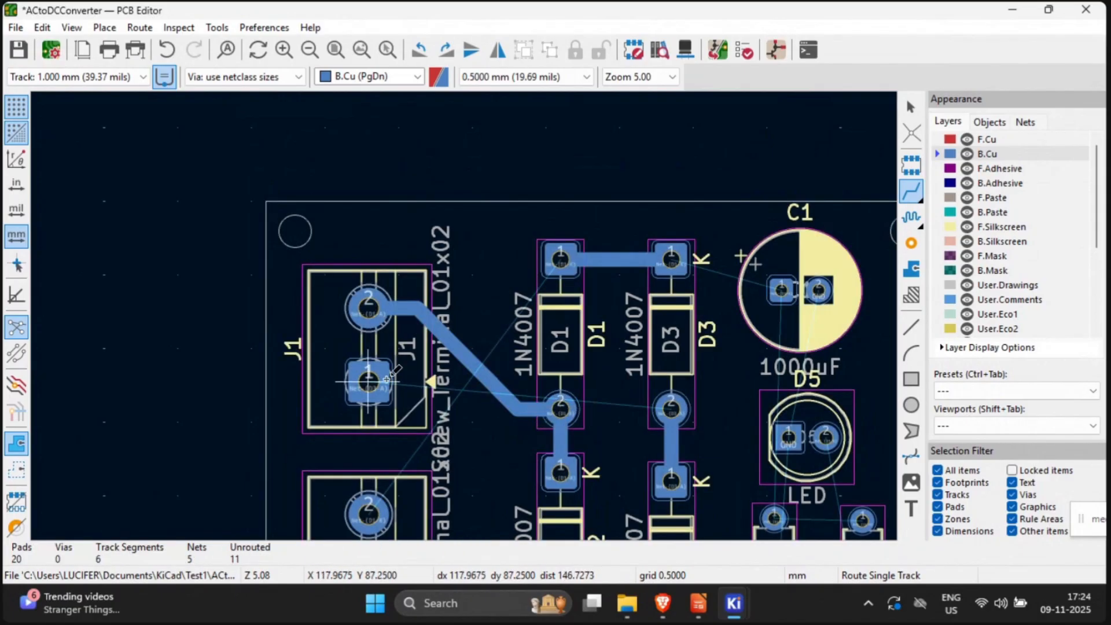
Step: Route a 1 mm B.Cu track from pad 1 of terminal J1, across the body of D2 between its pads, to pad 1 of diode D4
left_click(389, 379)
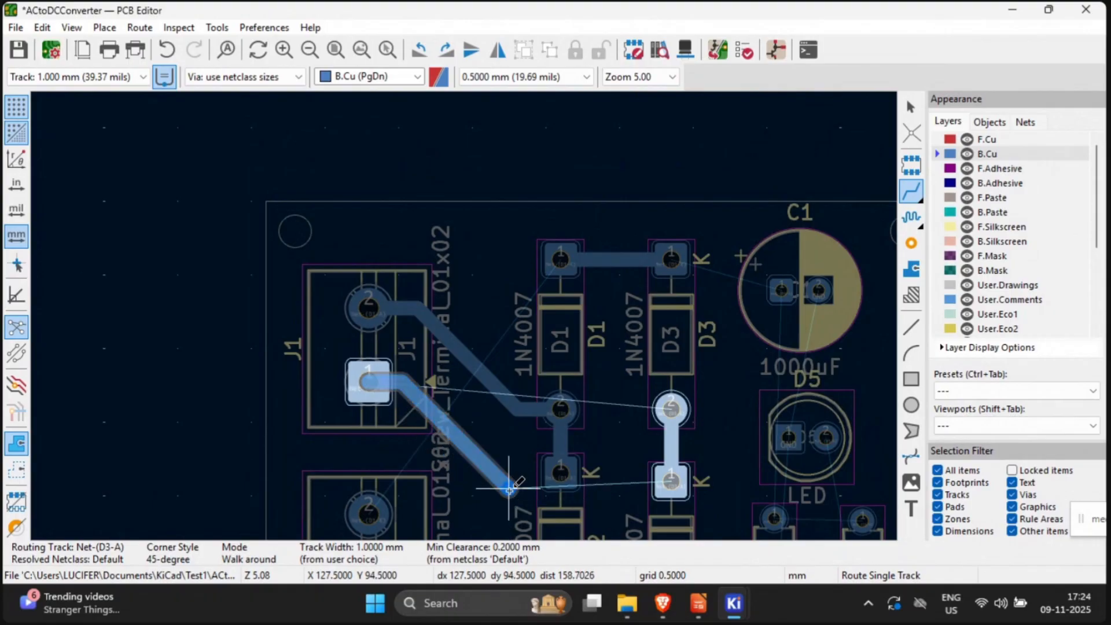
middle_click_drag(509, 489, 409, 341)
left_click(409, 341)
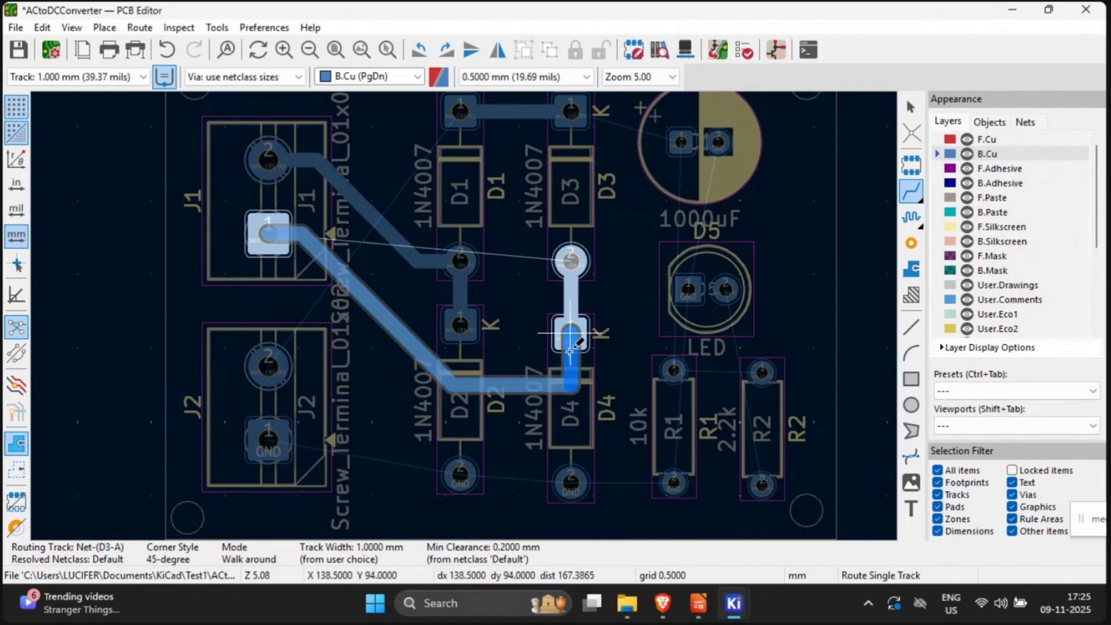
left_click(570, 336)
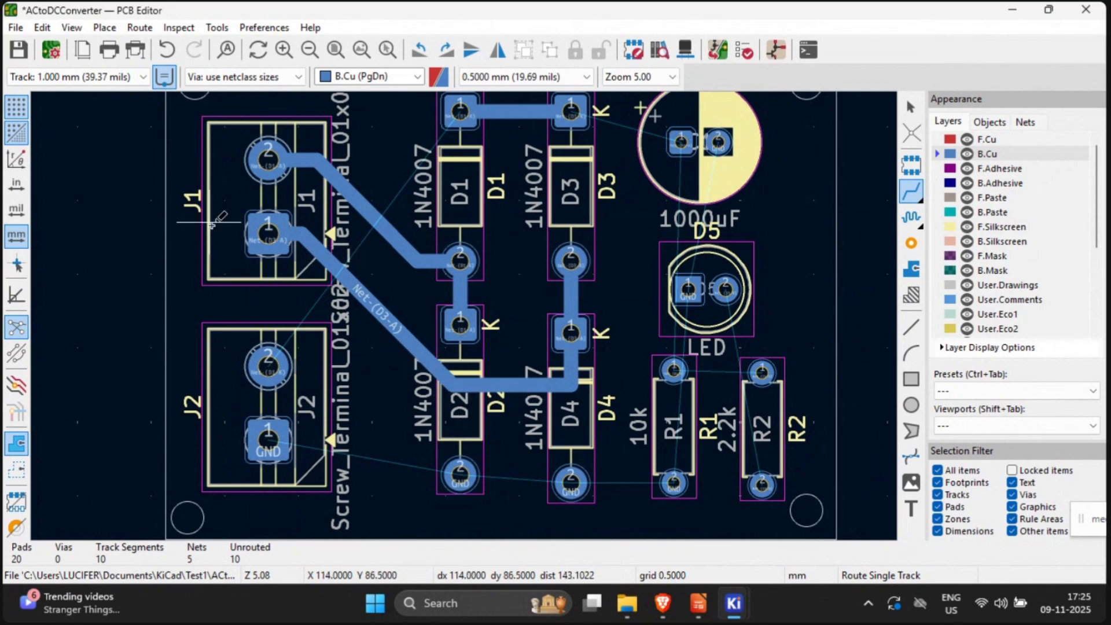
middle_click_drag(203, 300, 114, 350)
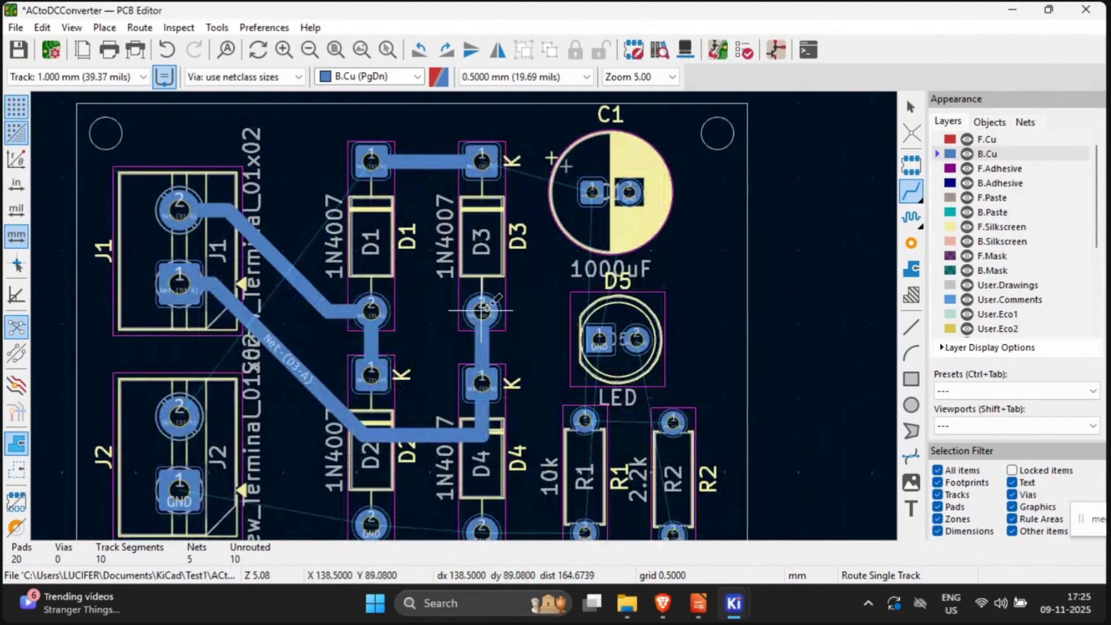
middle_click_drag(168, 371, 256, 319)
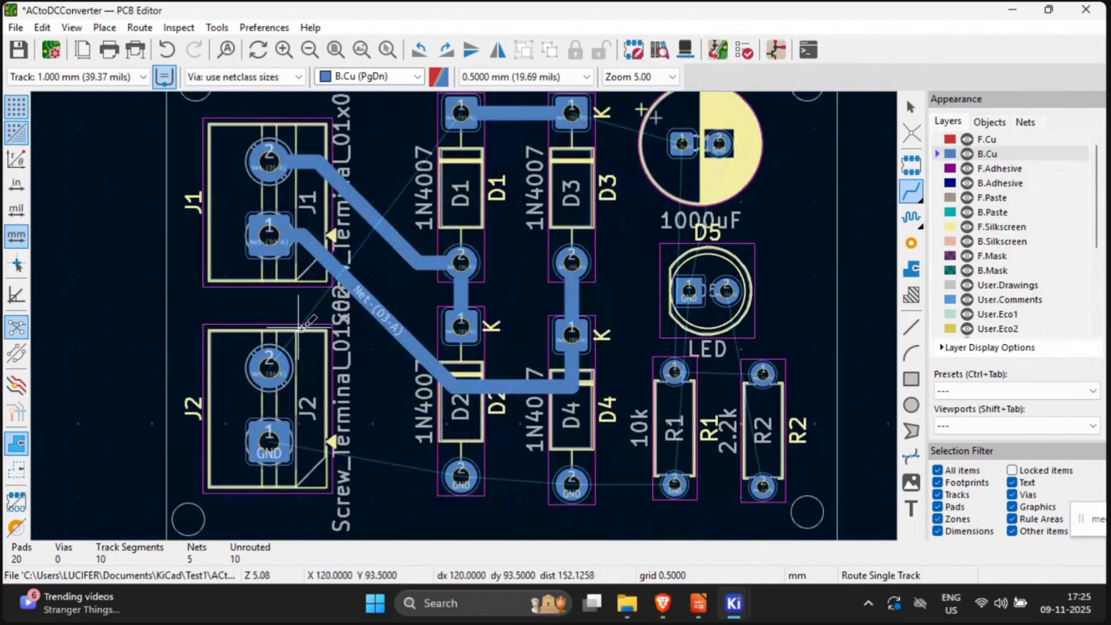
middle_click_drag(187, 305, 246, 345)
left_click(330, 411)
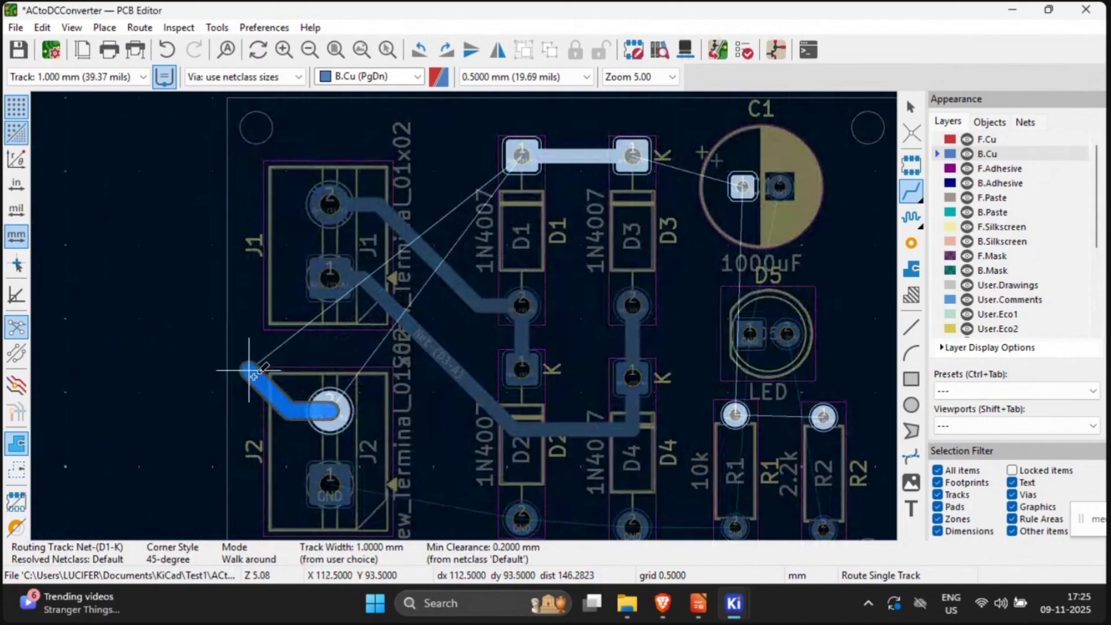
left_click(258, 376)
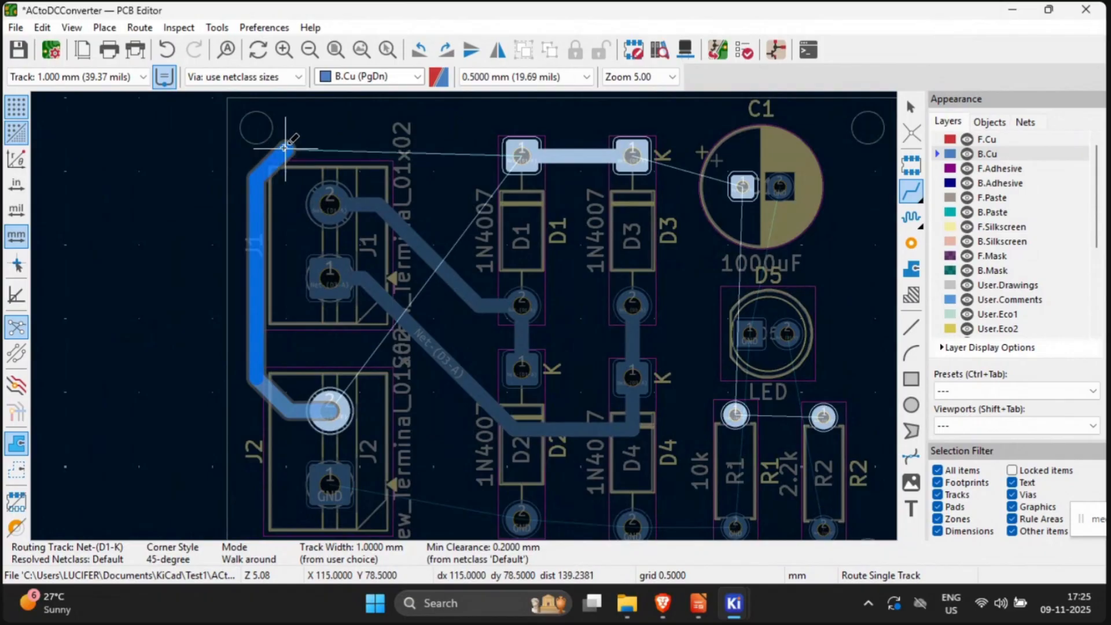
left_click(277, 144)
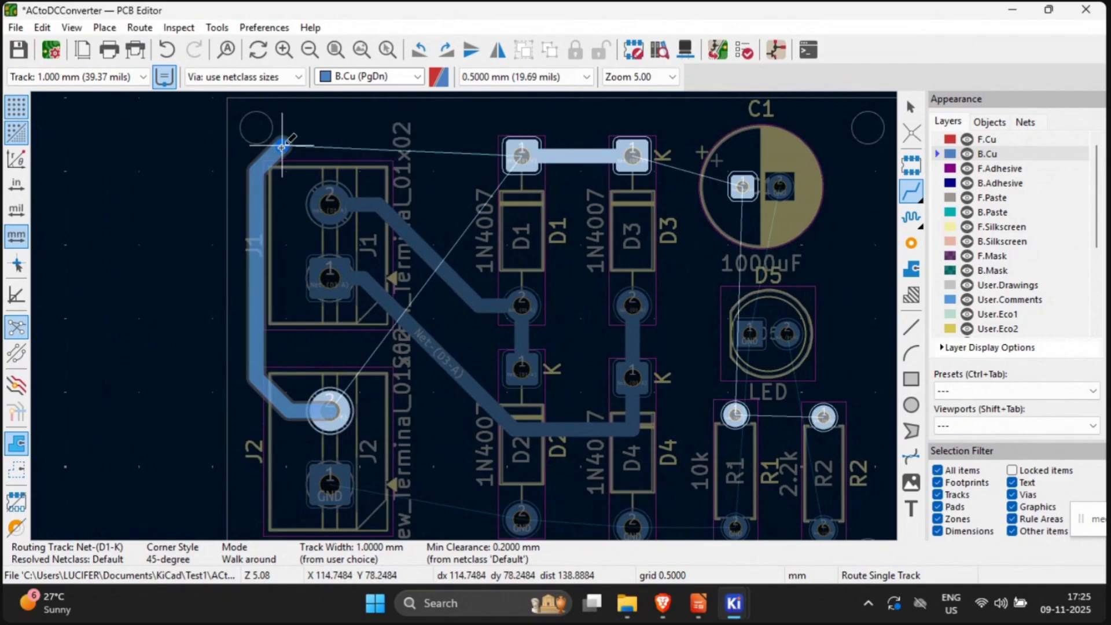
key("Escape")
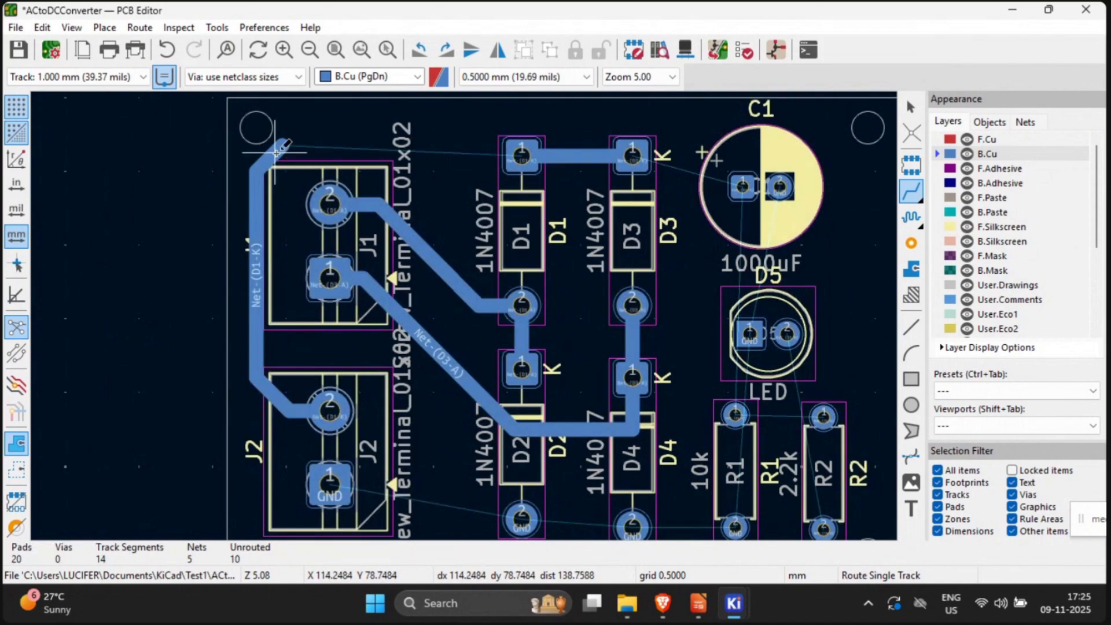
key("ctrl+z")
Step: Route 1 mm tracks from J2 pad 2 around the outer side of J1 to D1 pad 1, and from D3 pad 1 to C1 pad 1
left_click(330, 409)
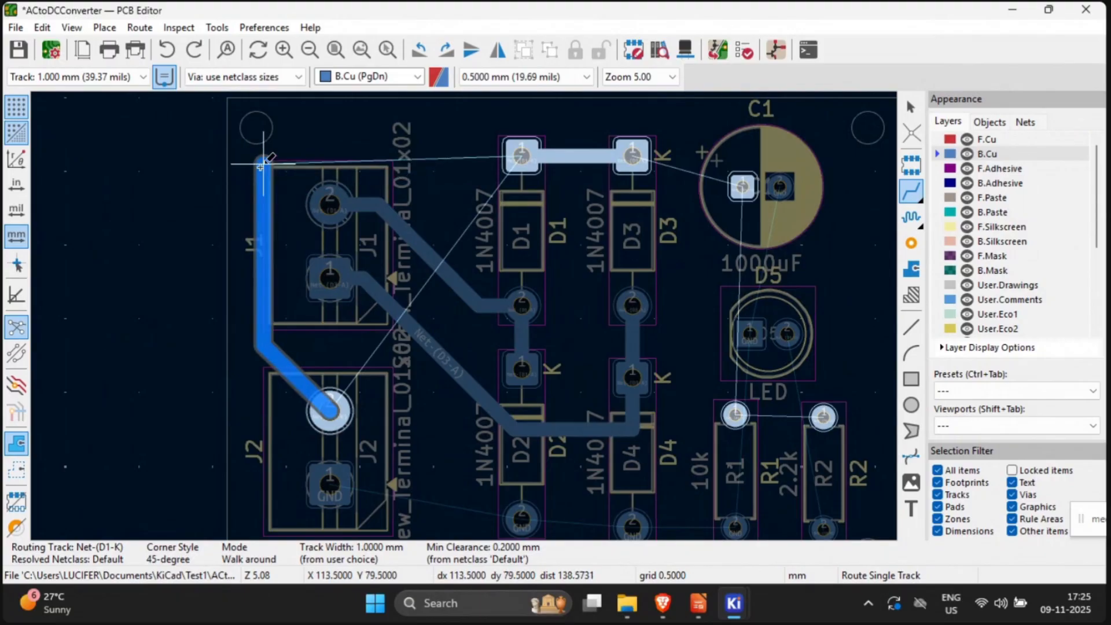
left_click(257, 164)
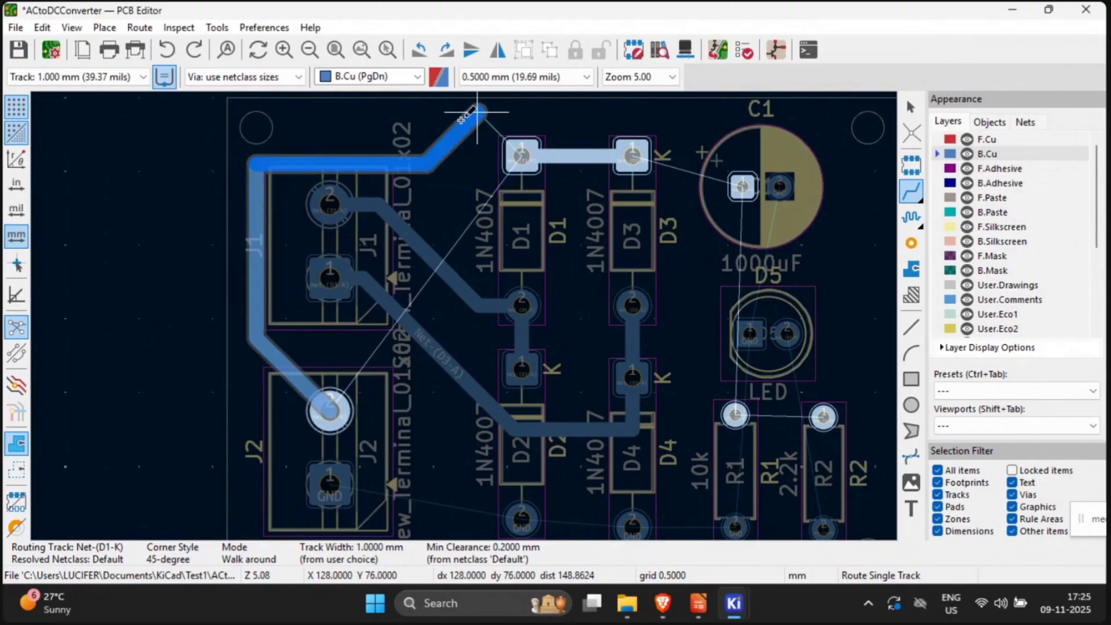
key("BackSpace")
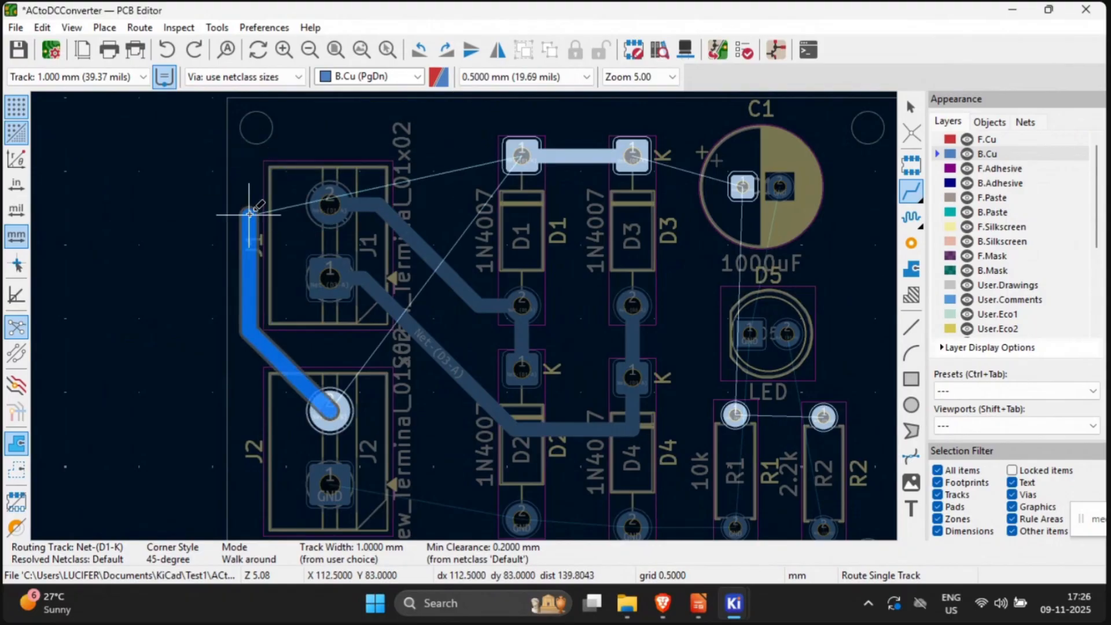
left_click(248, 187)
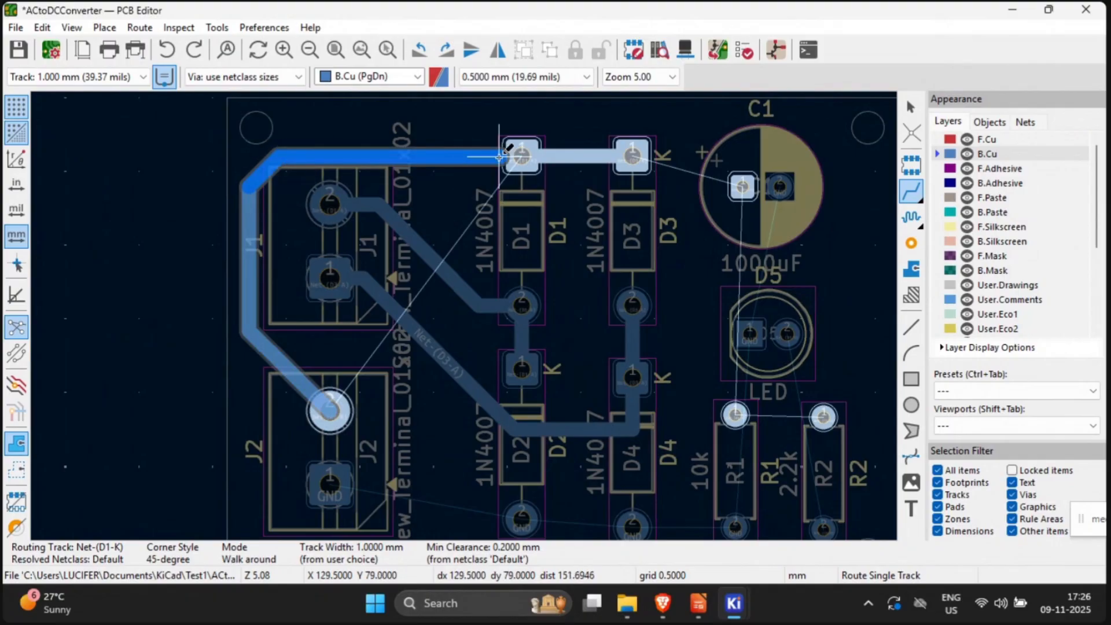
left_click(508, 155)
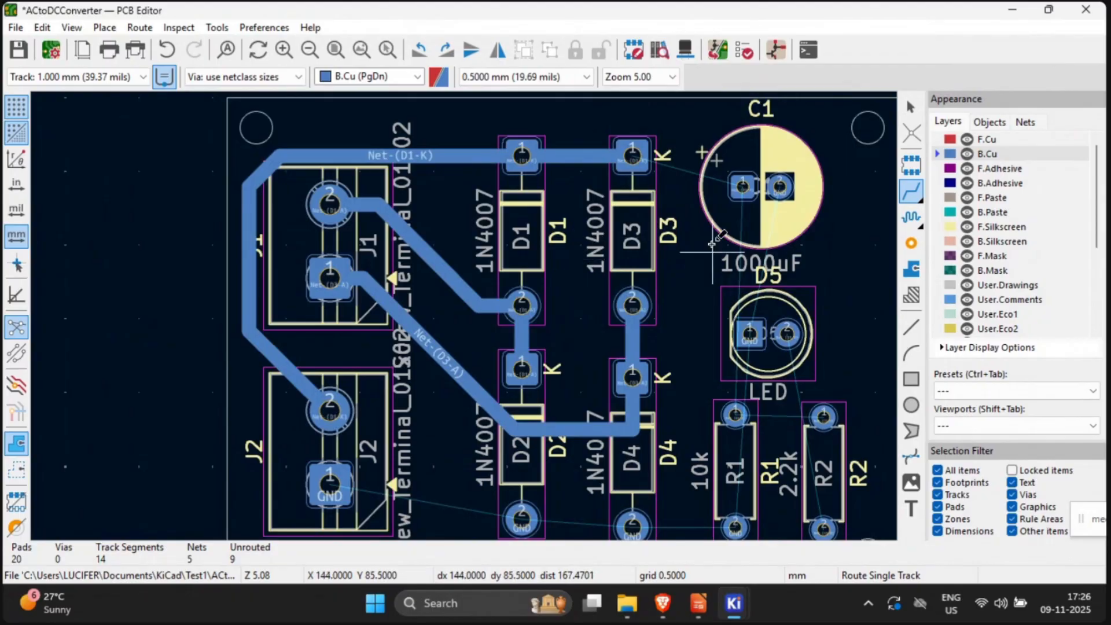
left_click(633, 155)
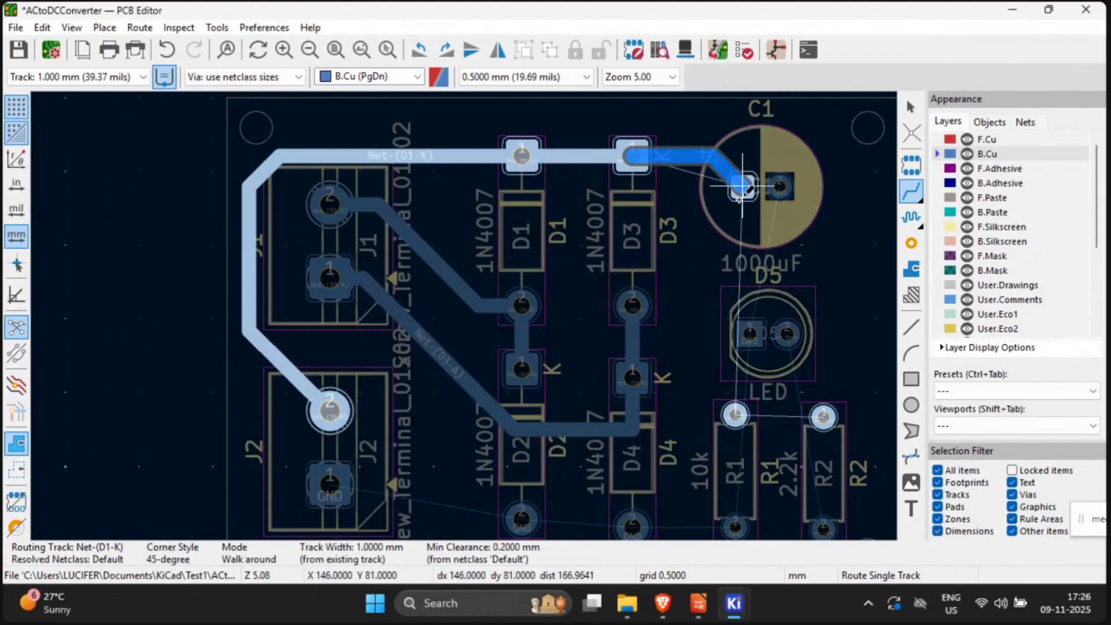
left_click(741, 185)
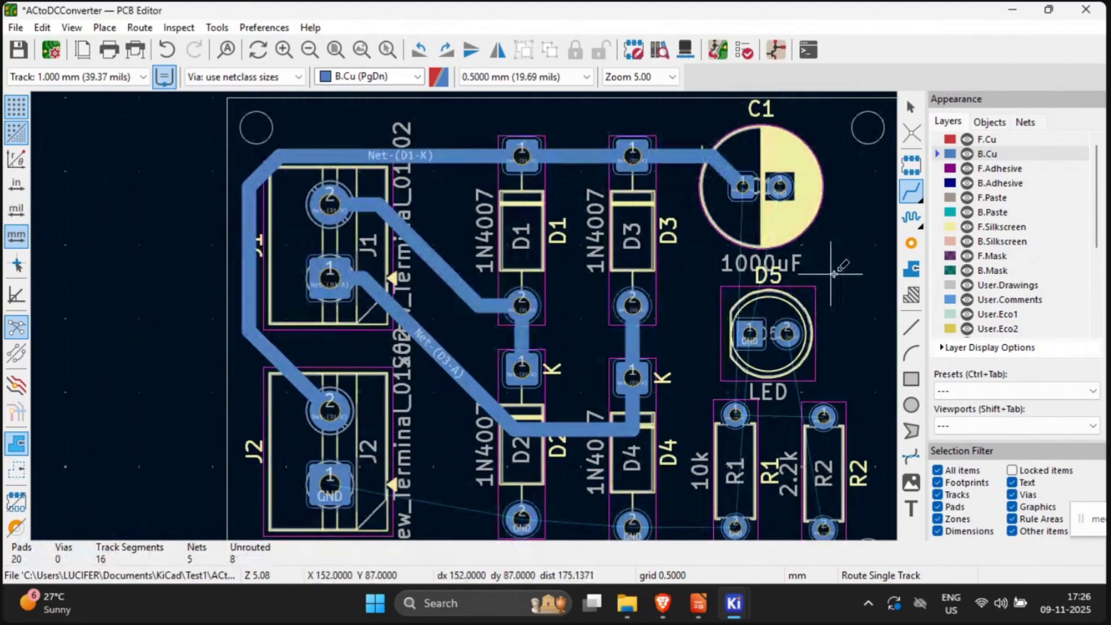
Step: Using a 0.5 mm track width, connect R2 pad 1 to R1 pad 1 and R1 pad 1 to C1 pad 1, passing between the diodes and D5
middle_click_drag(848, 273, 666, 237)
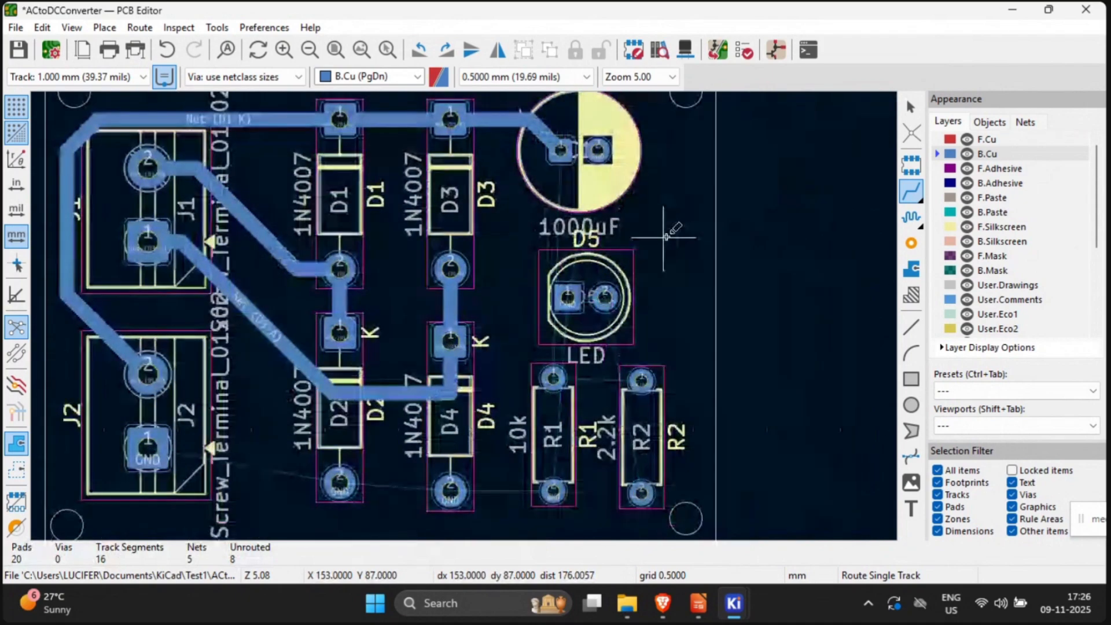
left_click(122, 78)
left_click(111, 105)
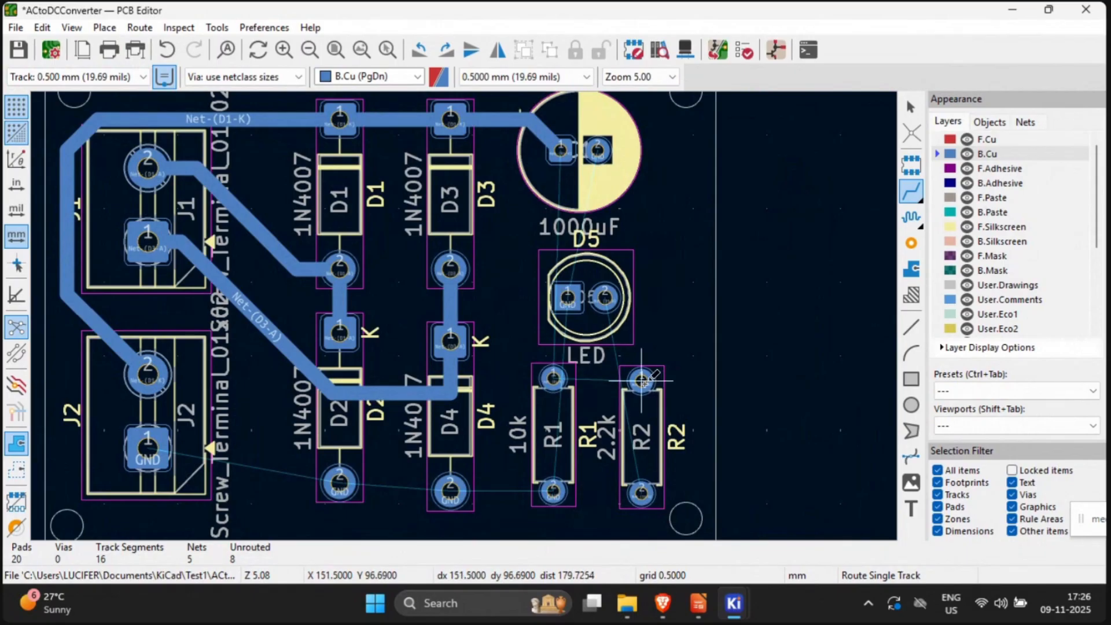
left_click(641, 380)
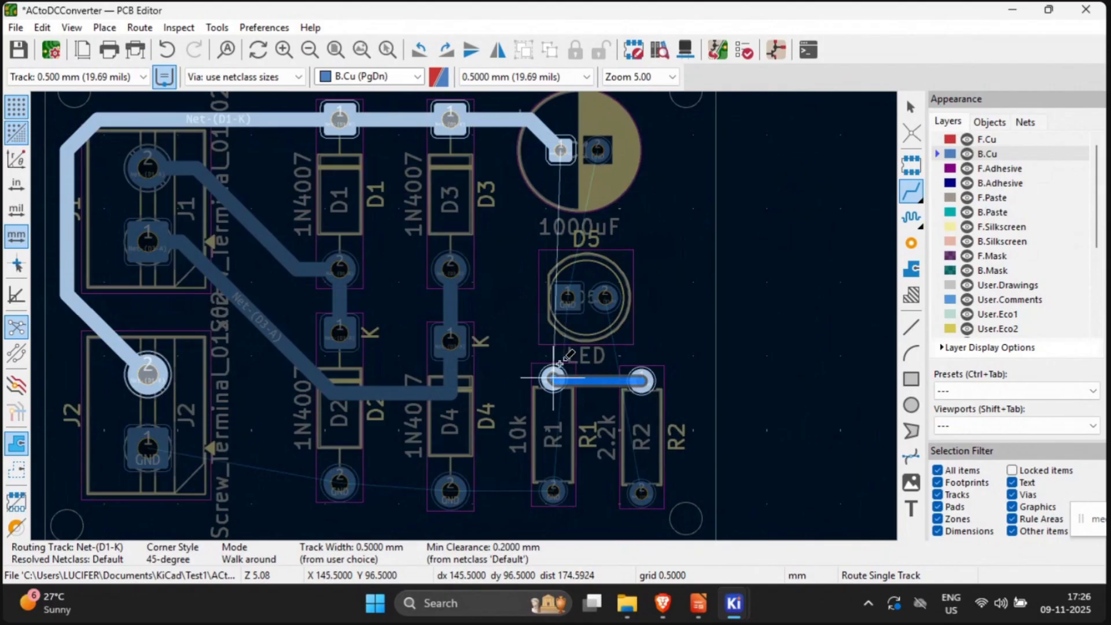
left_click(553, 378)
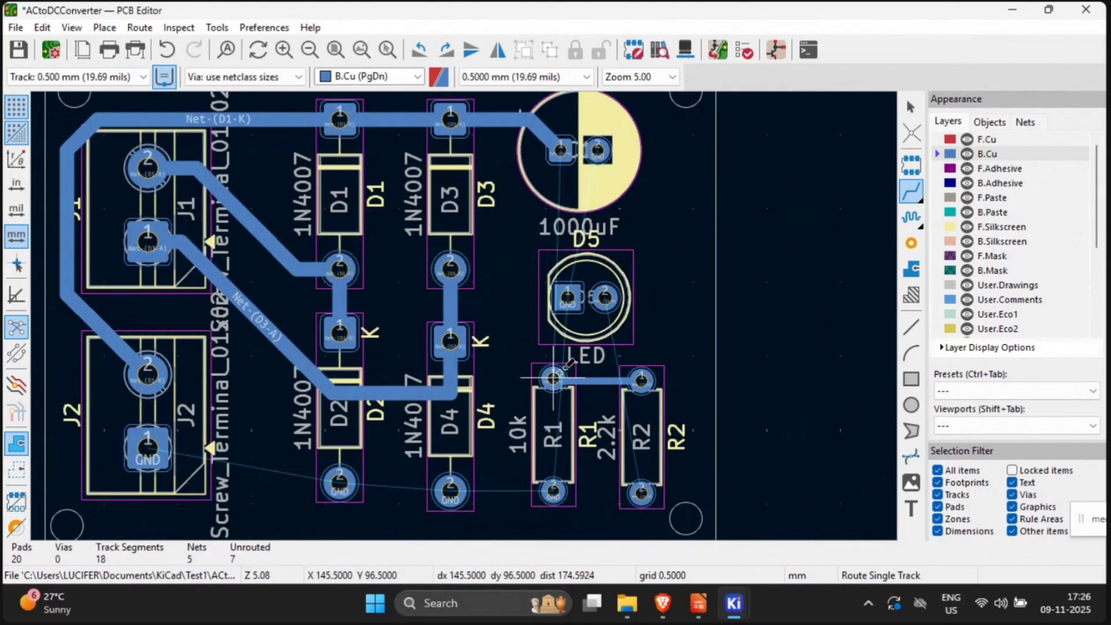
left_click(553, 377)
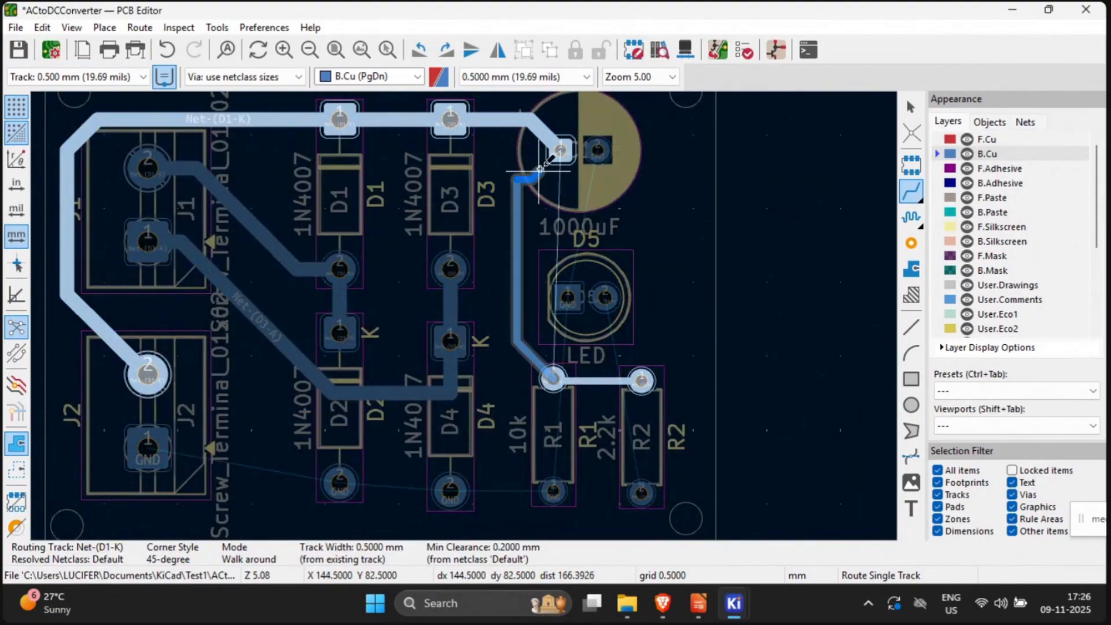
left_click(560, 151)
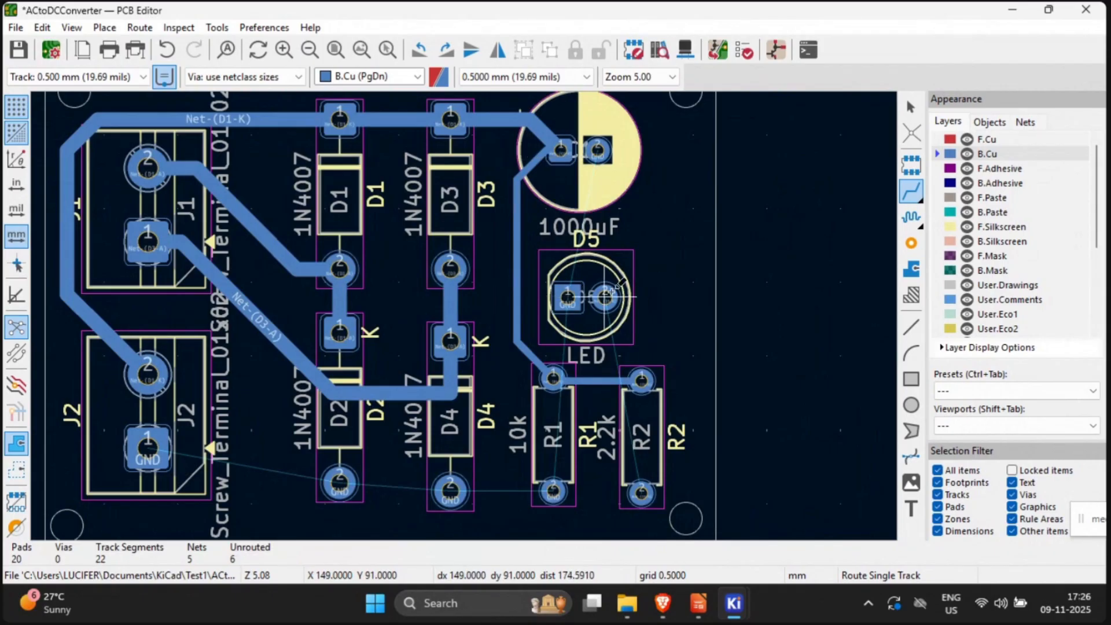
Step: Route a 0.5 mm B.Cu track from D5 pad 2 around the outer side of R2 to R2 pad 2
left_click(612, 291)
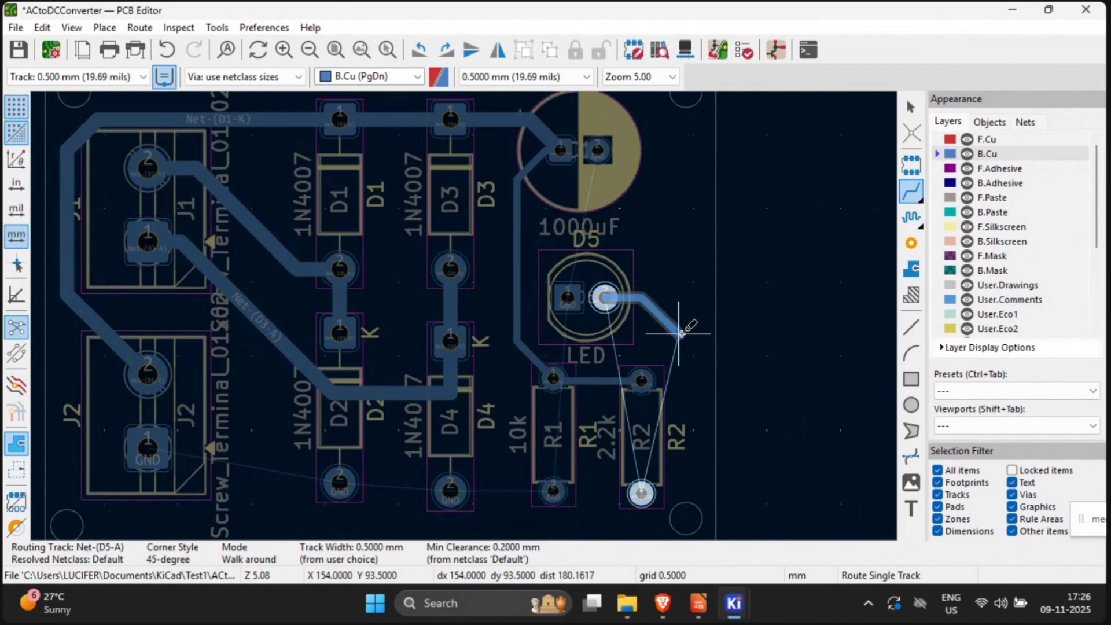
left_click(641, 492)
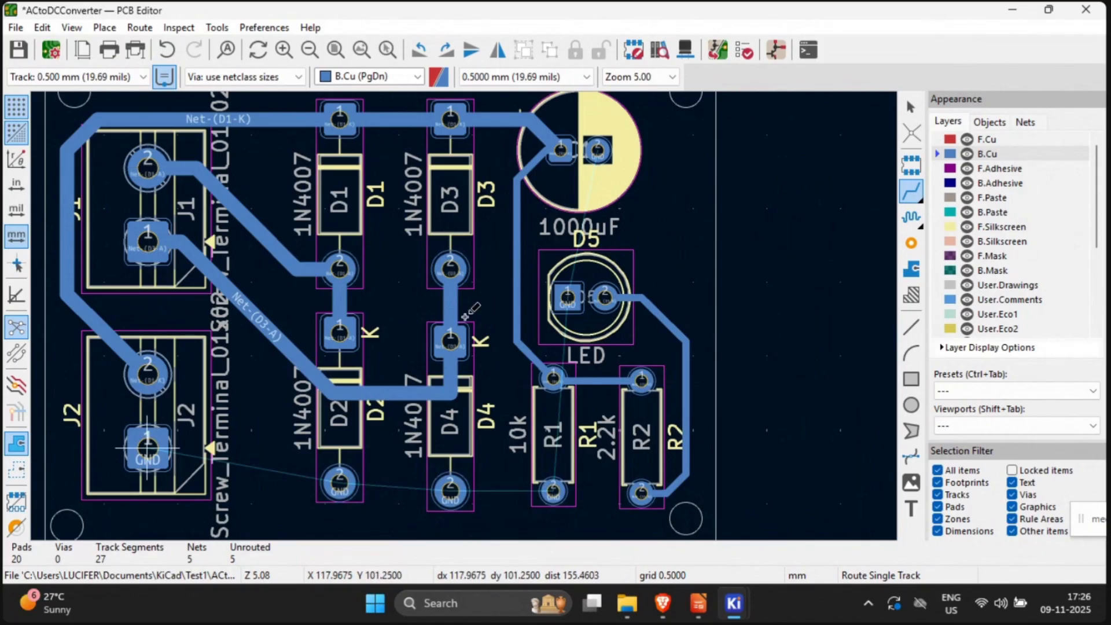
scroll(148, 447, "up", 3)
scroll(464, 272, "down", 3)
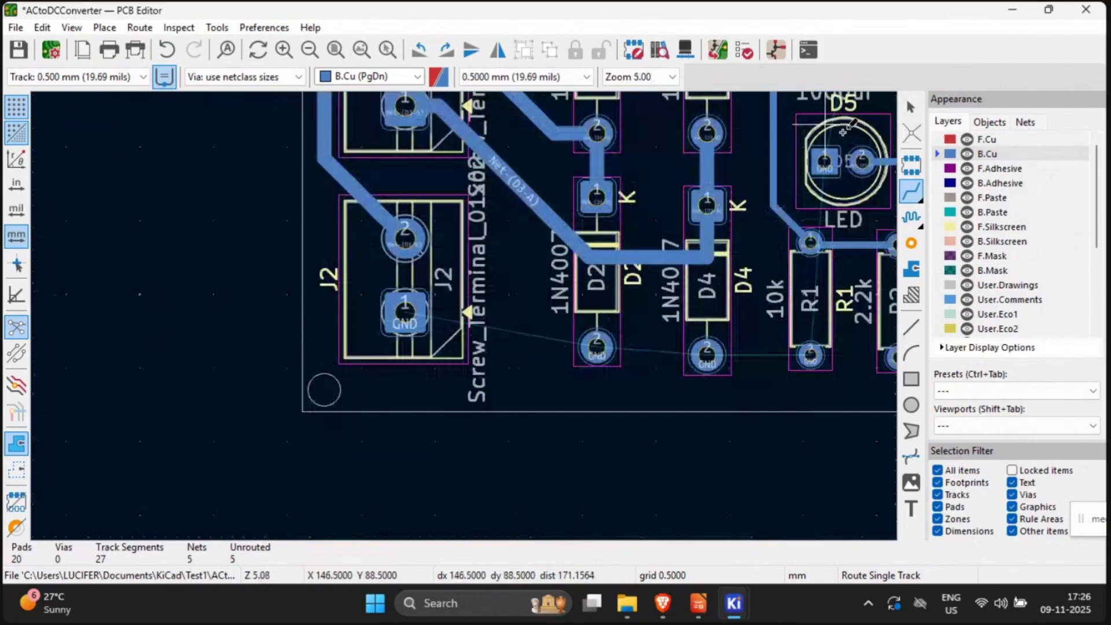
left_click(911, 106)
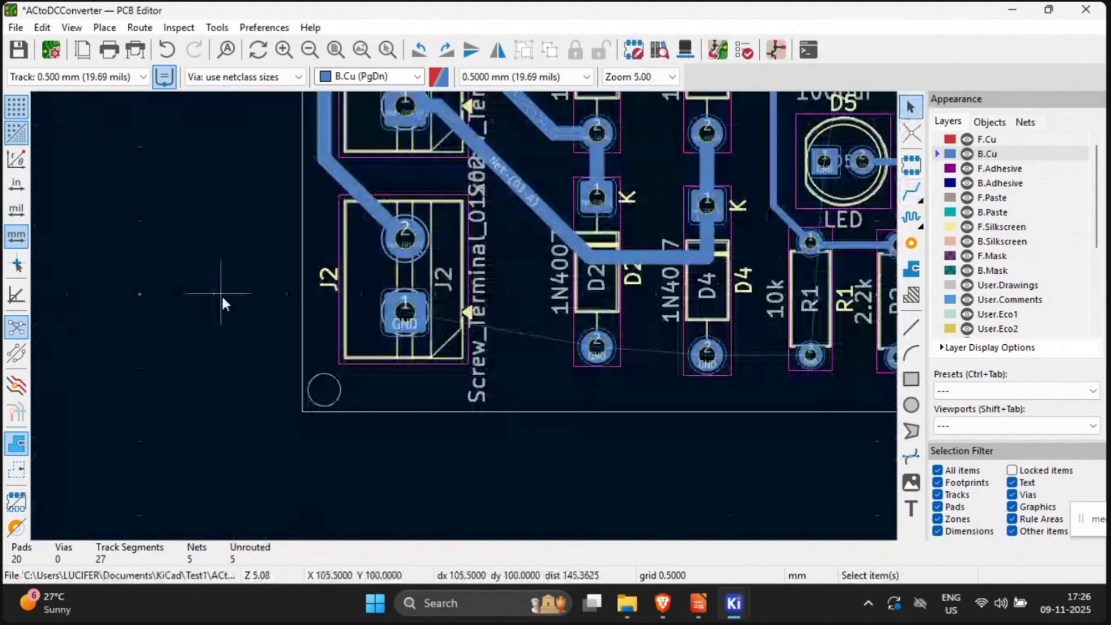
Step: Inspect the whole board's B.Cu tracks and the remaining unrouted GND connections
middle_click_drag(182, 295, 31, 325)
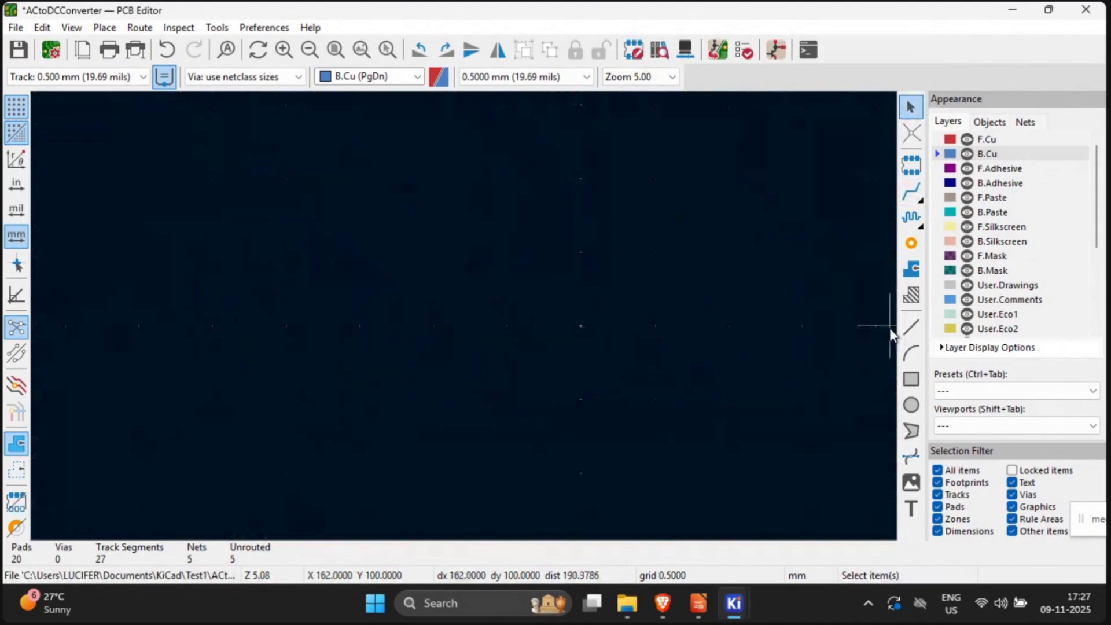
scroll(1012, 231, "down", 1)
scroll(464, 315, "down", 5)
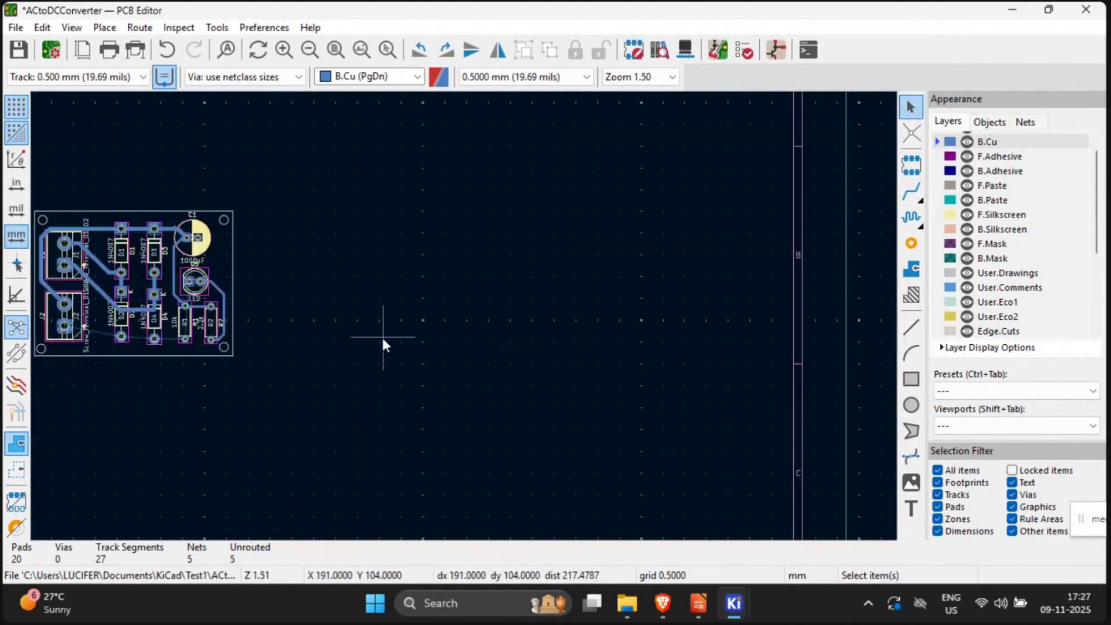
scroll(463, 316, "up", 2)
scroll(463, 316, "up", 2)
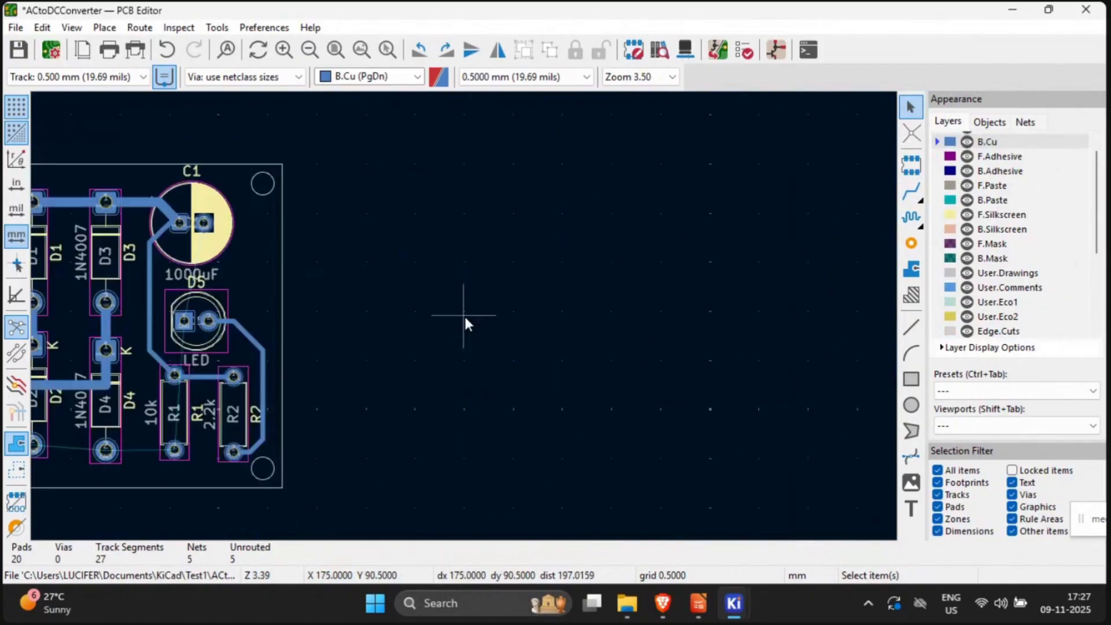
middle_click_drag(408, 291, 658, 253)
scroll(658, 254, "up", 2)
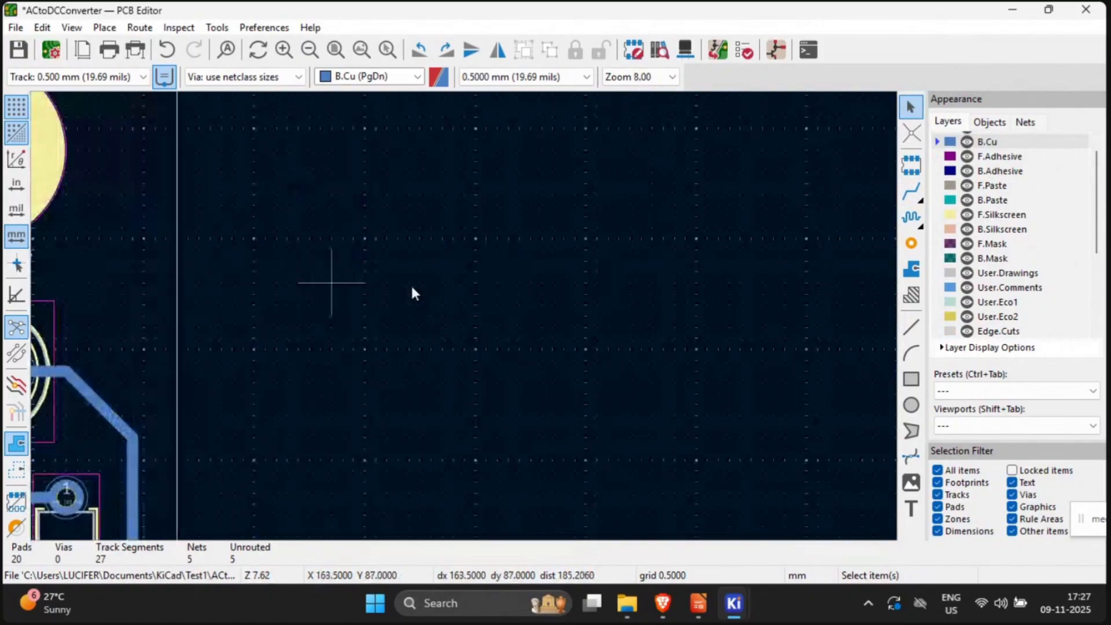
scroll(411, 288, "down", 2)
scroll(393, 289, "up", 1)
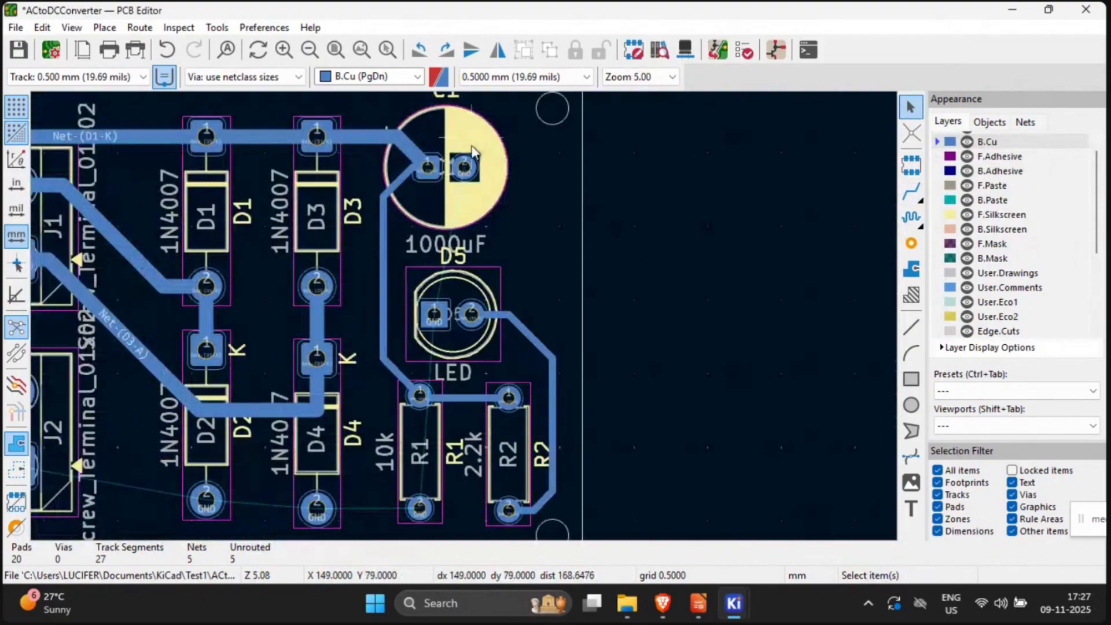
middle_click_drag(714, 223, 828, 173)
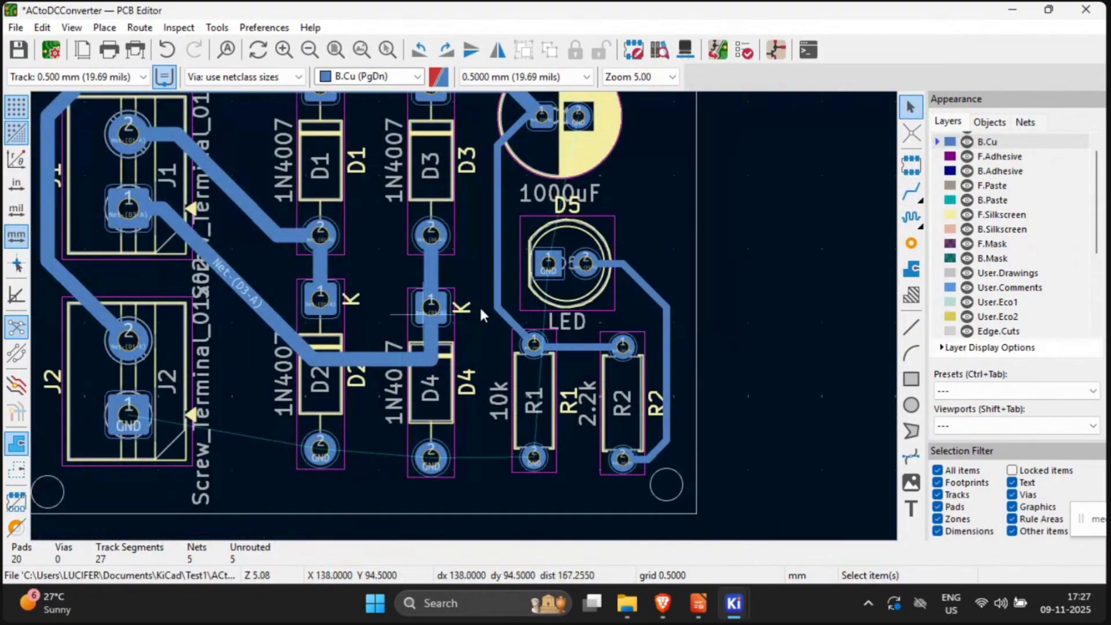
scroll(465, 319, "down", 2)
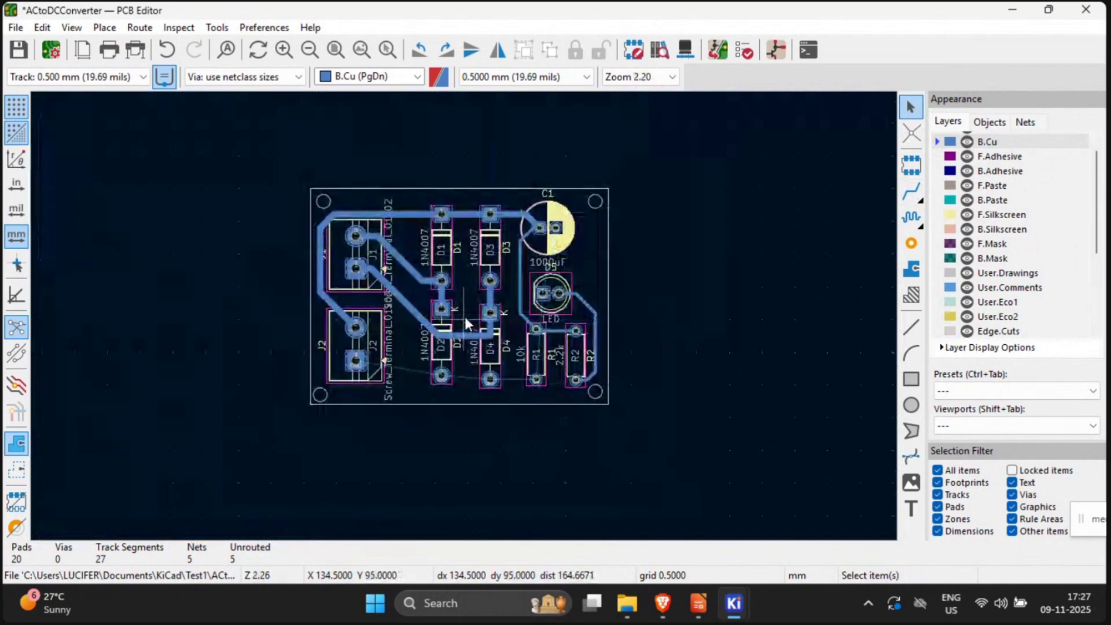
scroll(464, 317, "up", 1)
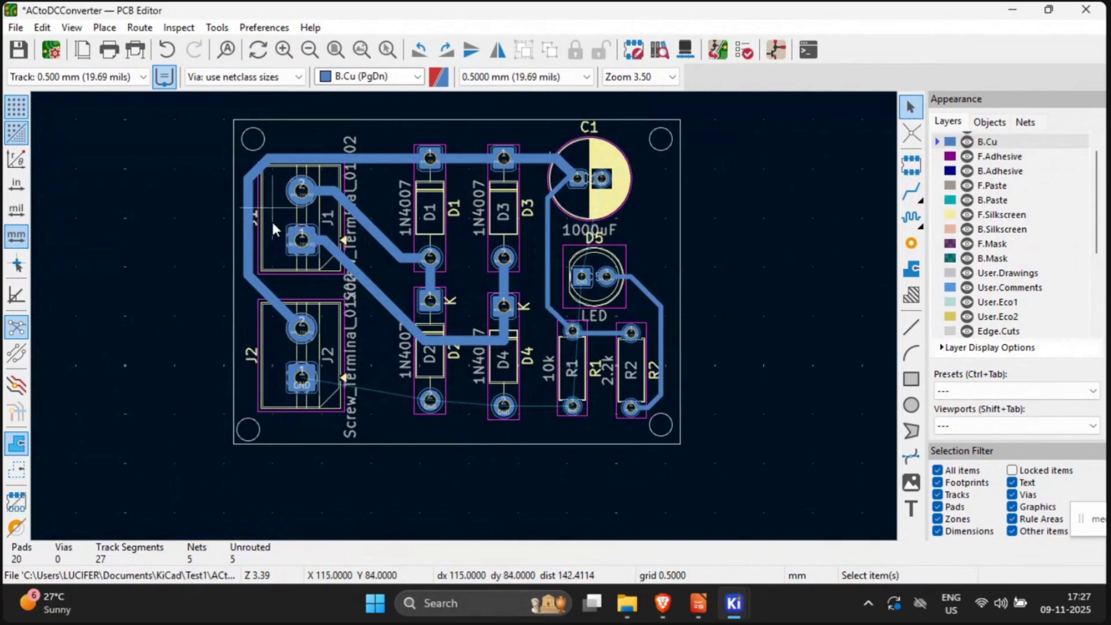
left_click(291, 305)
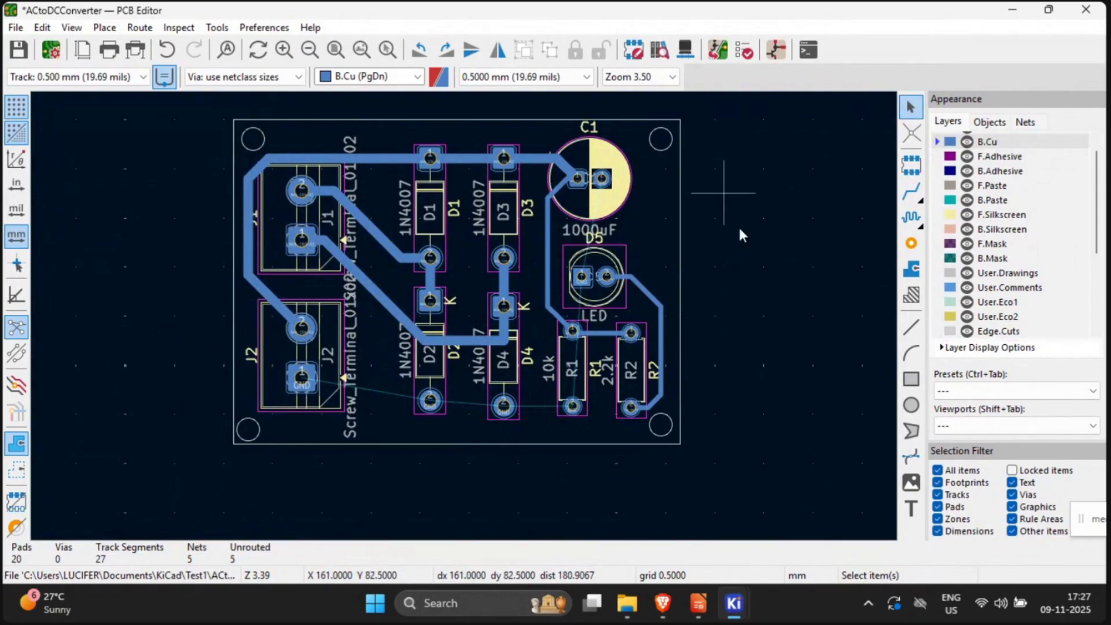
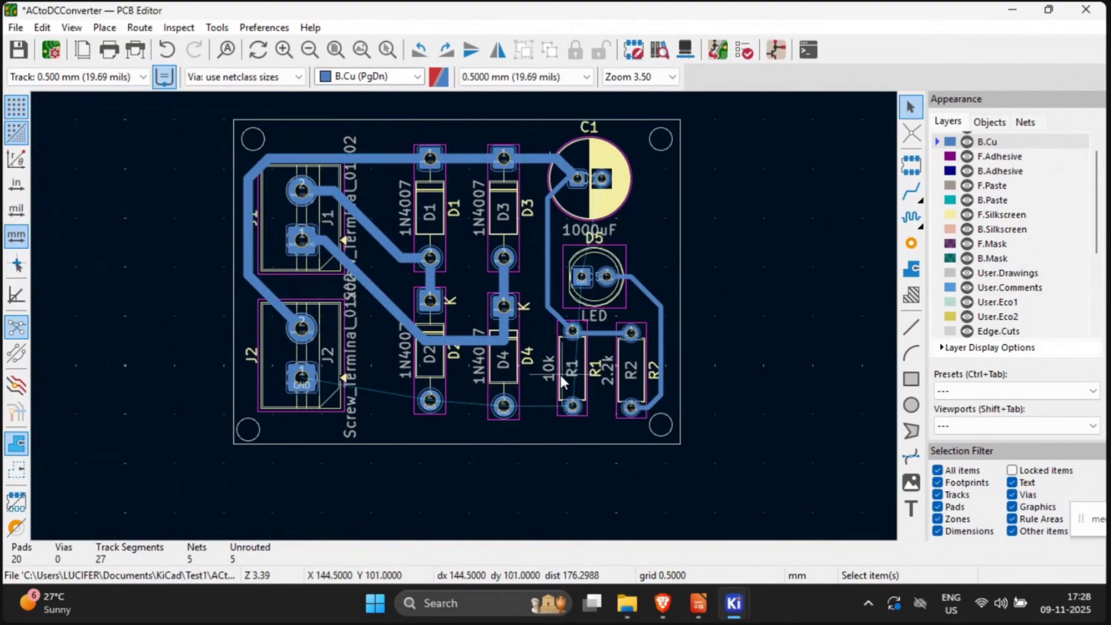
Step: Inspect the tracks around LED D5 and resistors R1 and R2, and review the full list of board layers
scroll(623, 292, "up", 2)
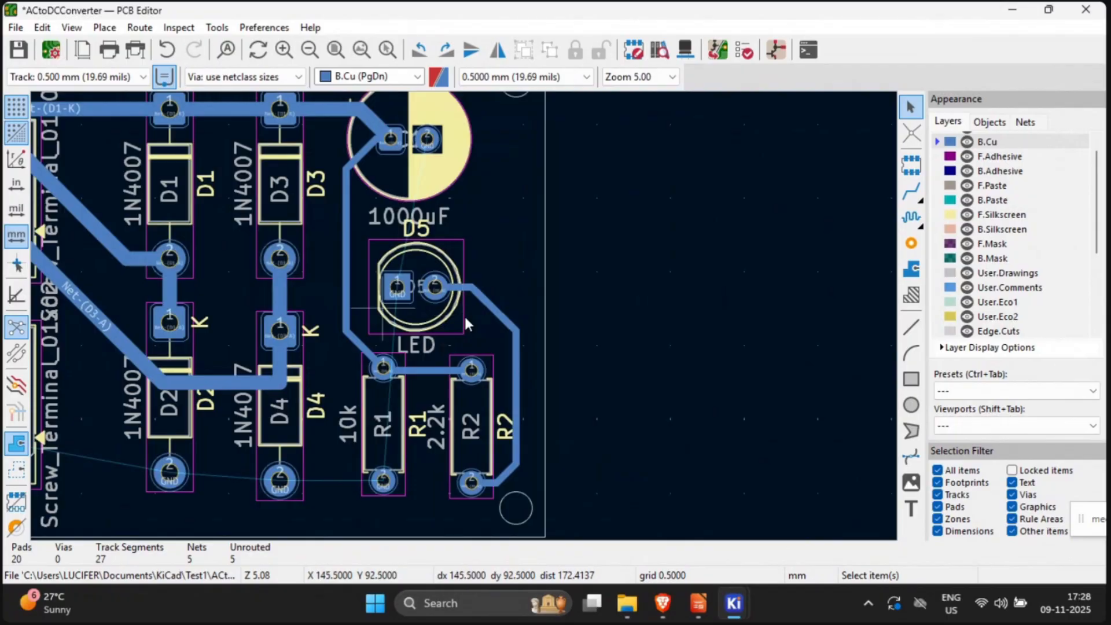
scroll(464, 314, "up", 2)
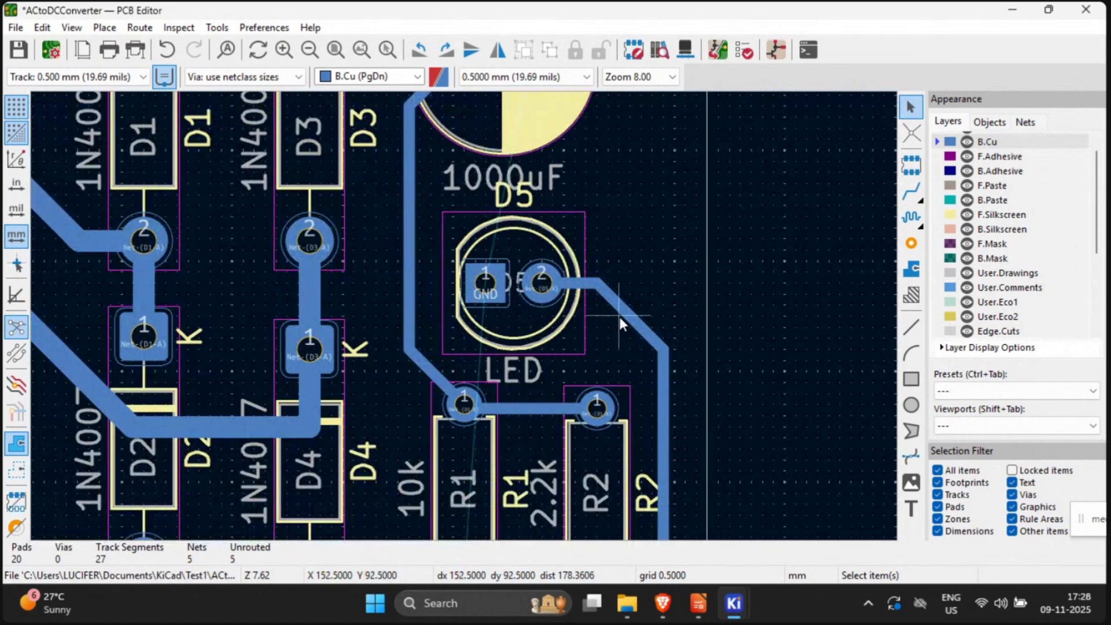
scroll(464, 317, "down", 4)
middle_click_drag(365, 390, 483, 412)
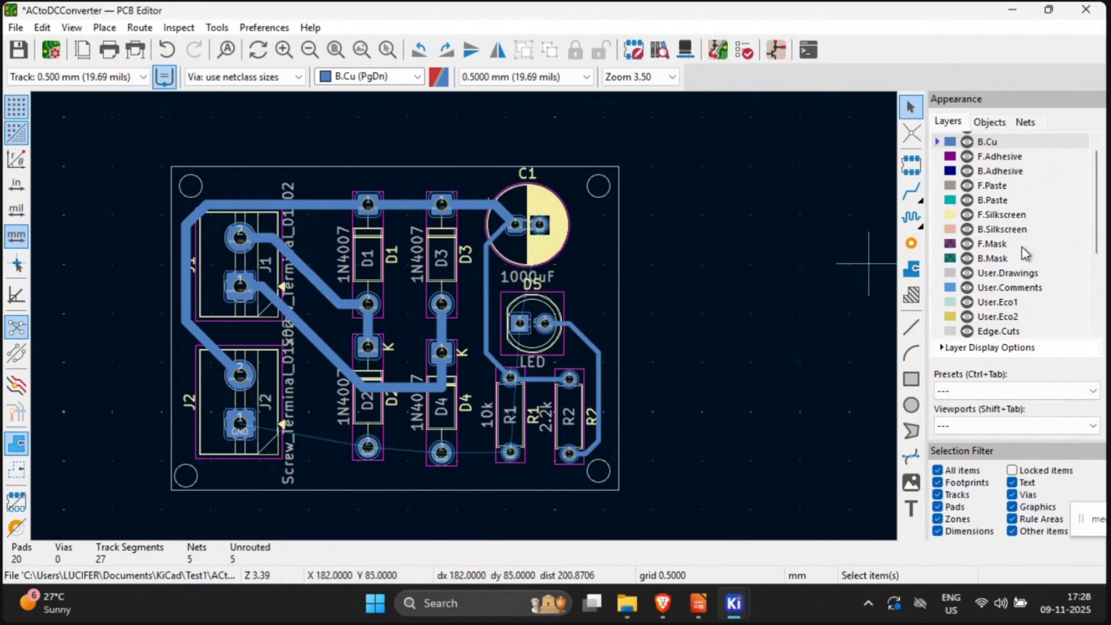
scroll(1021, 247, "down", 4)
scroll(1024, 253, "down", 6)
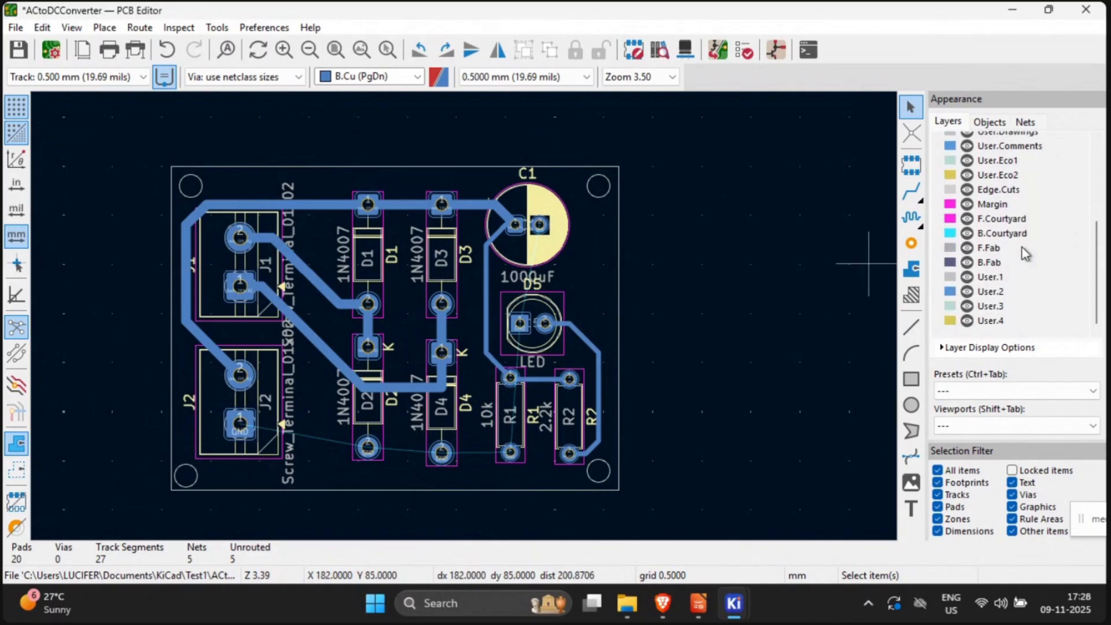
scroll(1022, 250, "up", 10)
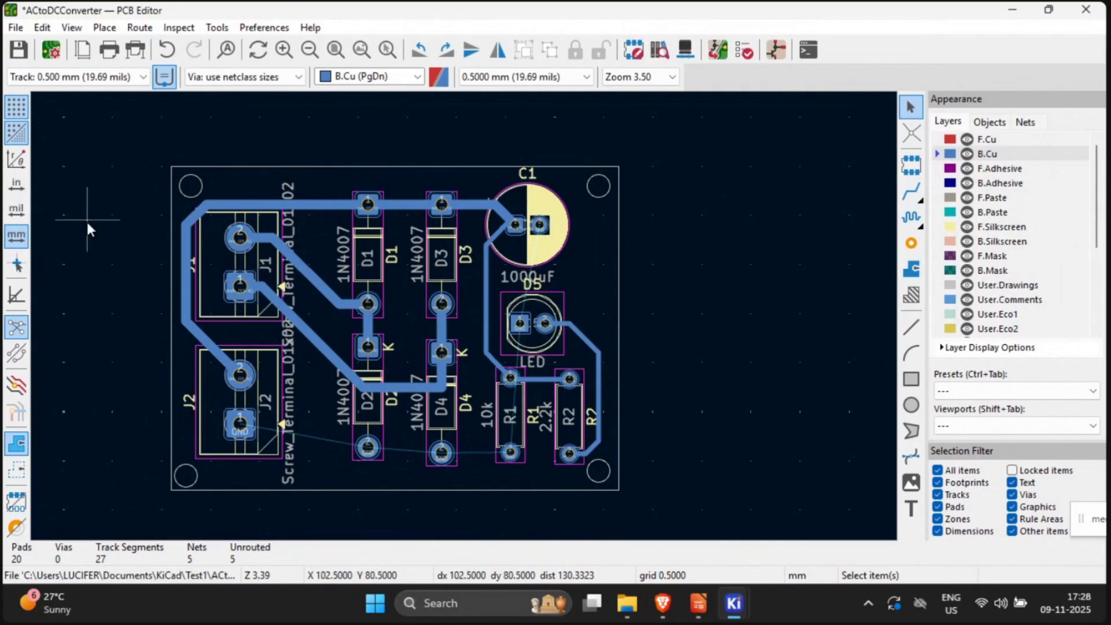
Step: Inspect the track that passes between terminal J1 and the board edge
middle_click_drag(85, 224, 126, 214)
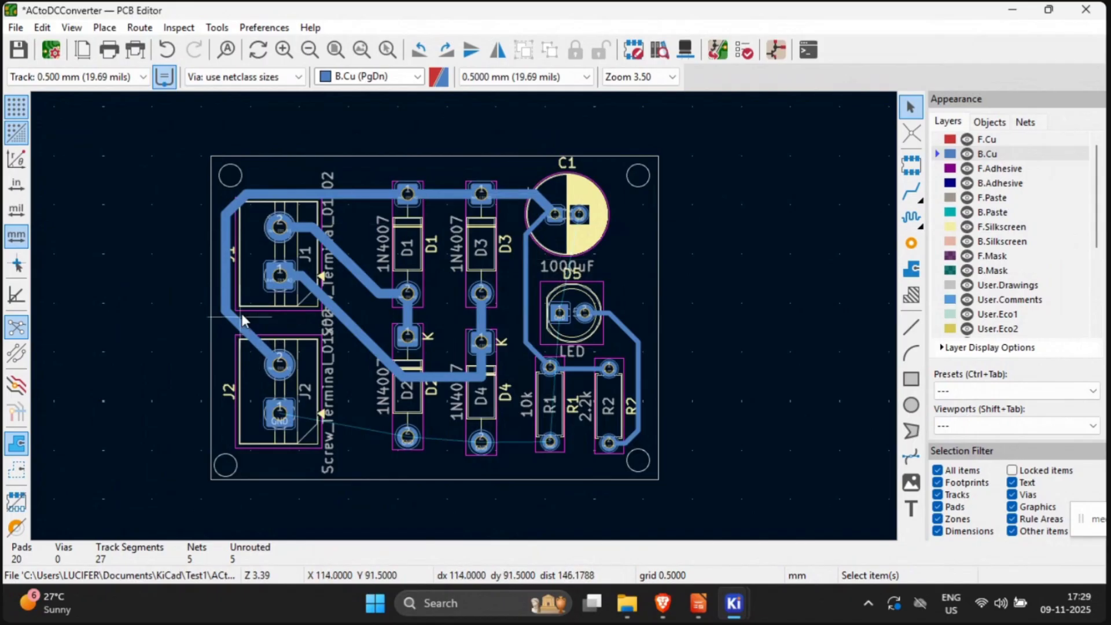
scroll(229, 265, "up", 5)
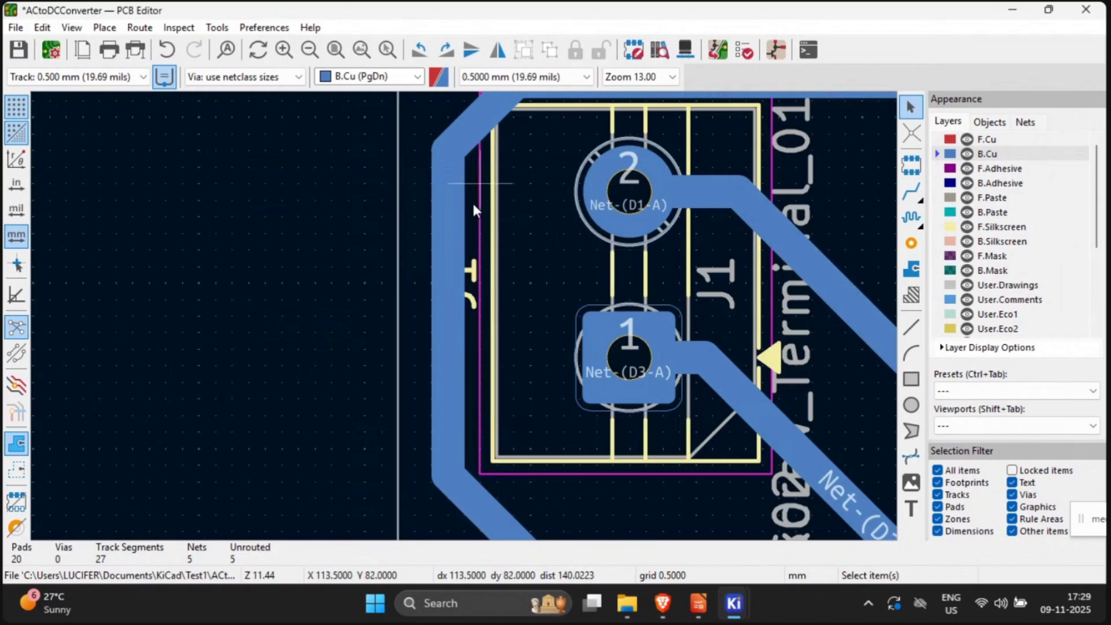
scroll(464, 317, "down", 5)
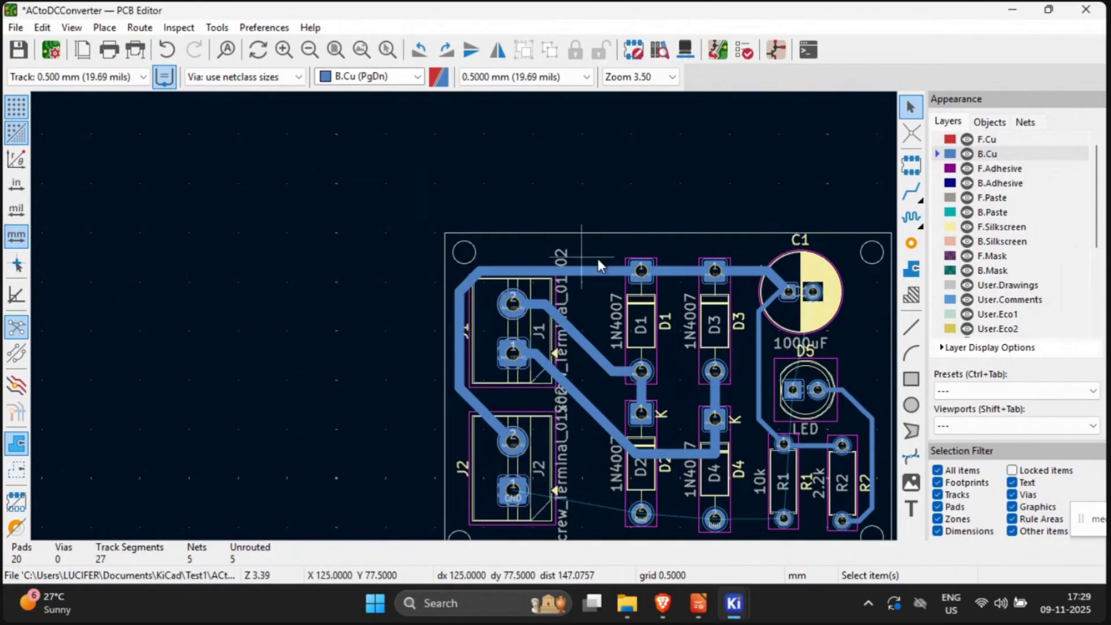
middle_click_drag(651, 322, 543, 306)
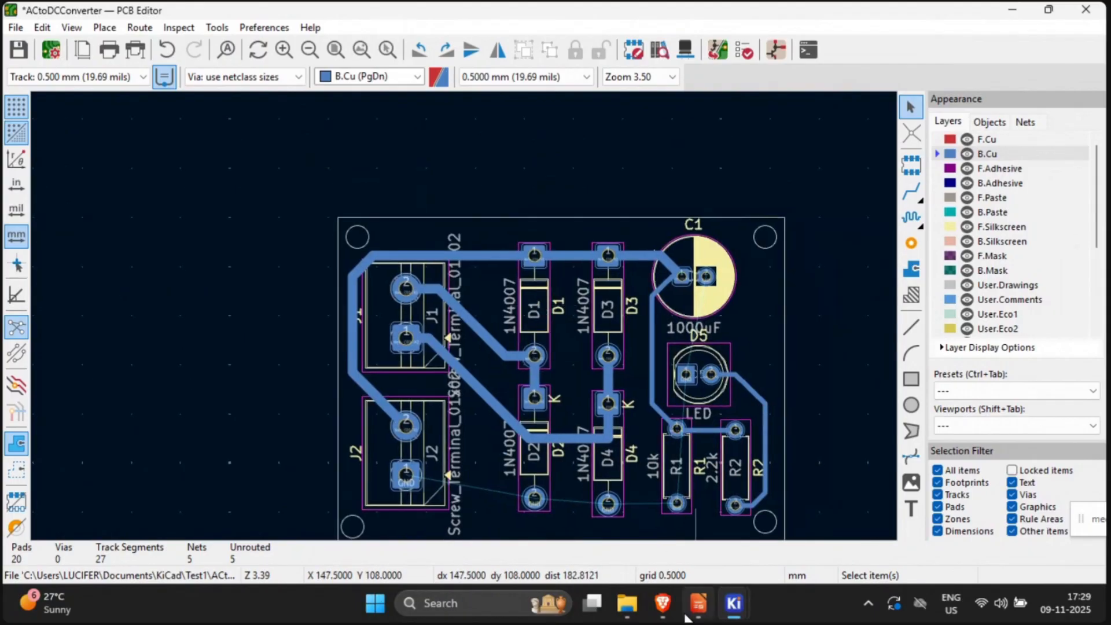
Step: Switch to the PCB Session presentation in LibreOffice Impress, view slides 4 and 9 with the converter schematic, and return to the PCB Editor
left_click(697, 603)
scroll(112, 307, "up", 5)
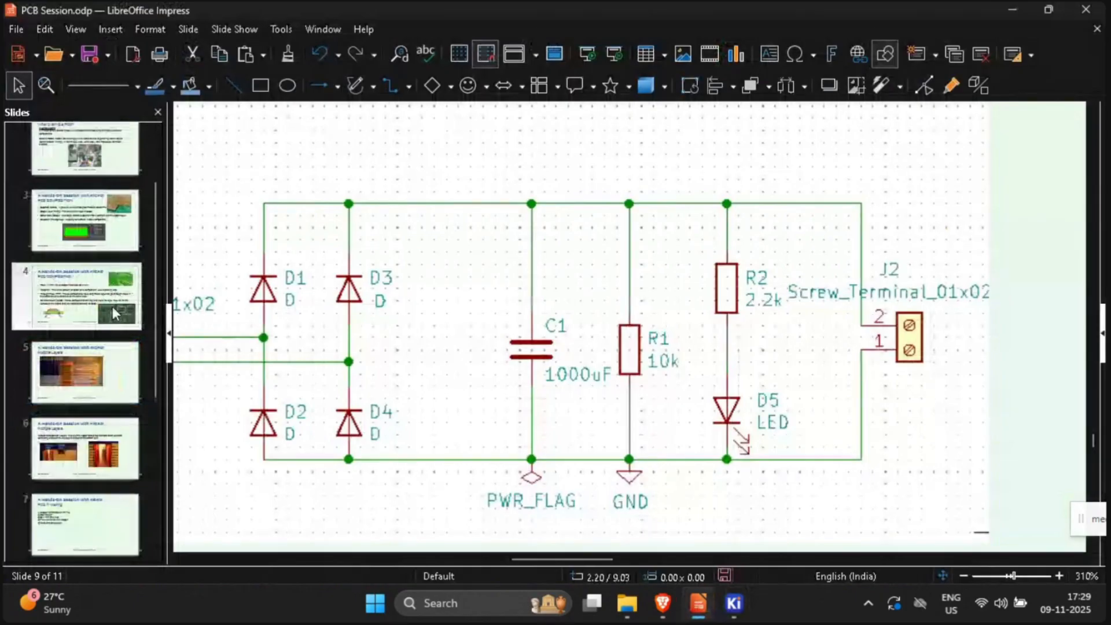
left_click(112, 307)
scroll(86, 348, "down", 3)
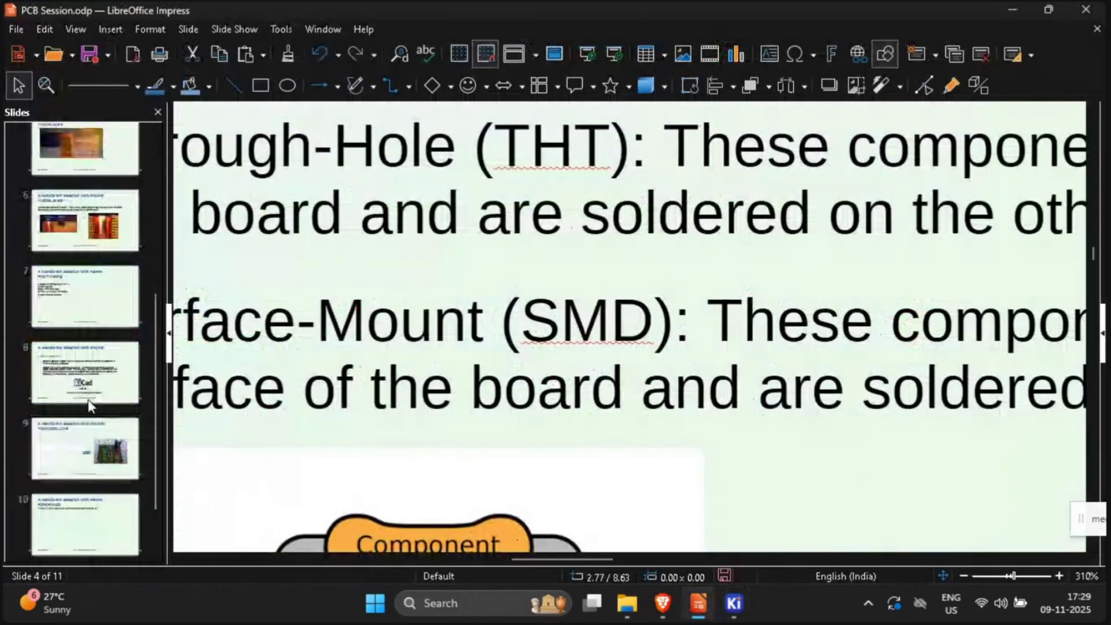
left_click(81, 447)
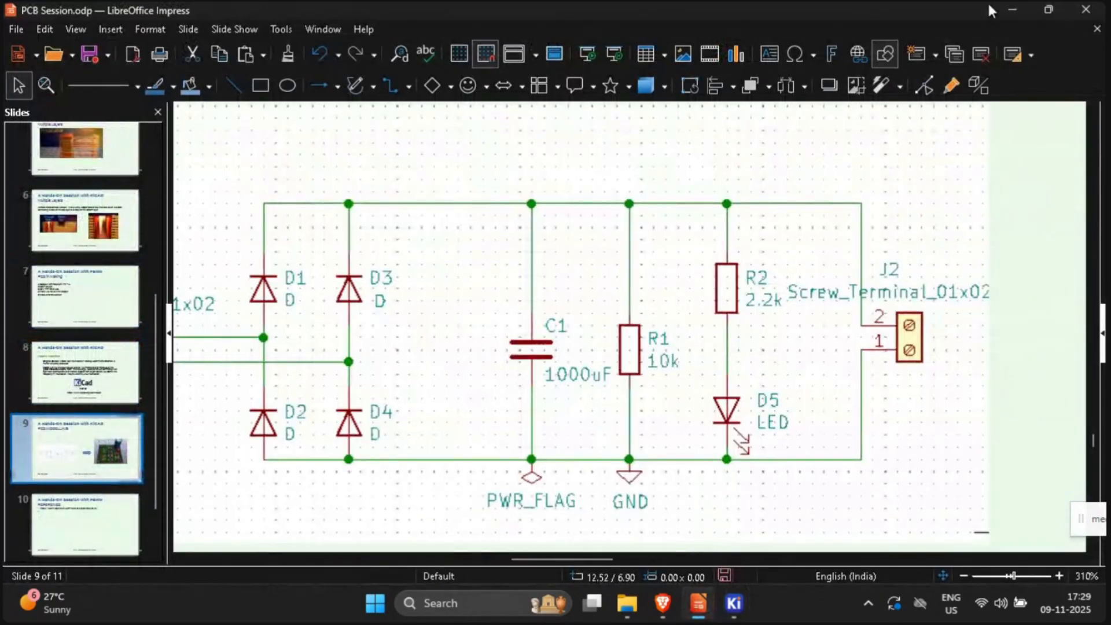
left_click(997, 2)
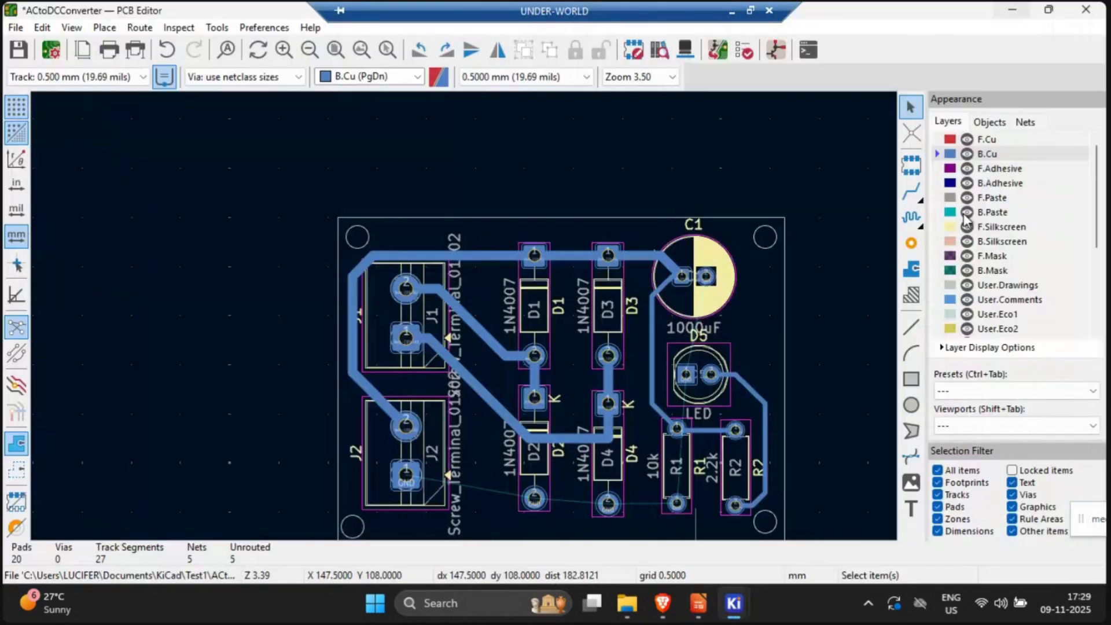
Step: Draw a rule area on B.Cu around the whole board outline, about 50 by 37 mm, keeping out tracks, vias and pads
scroll(775, 253, "down", 1)
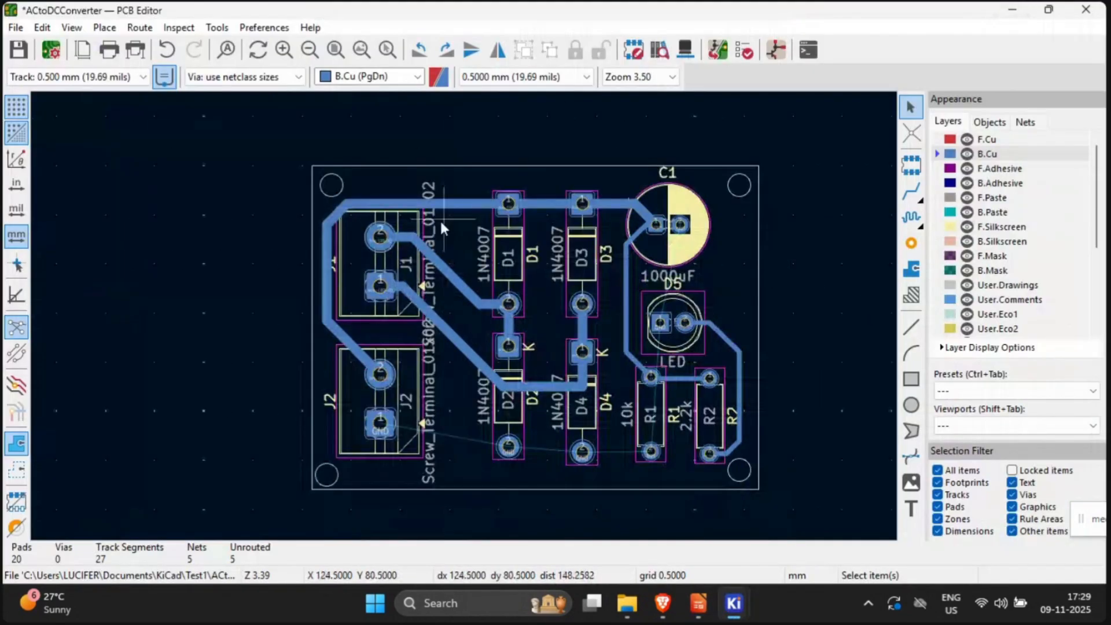
left_click(912, 296)
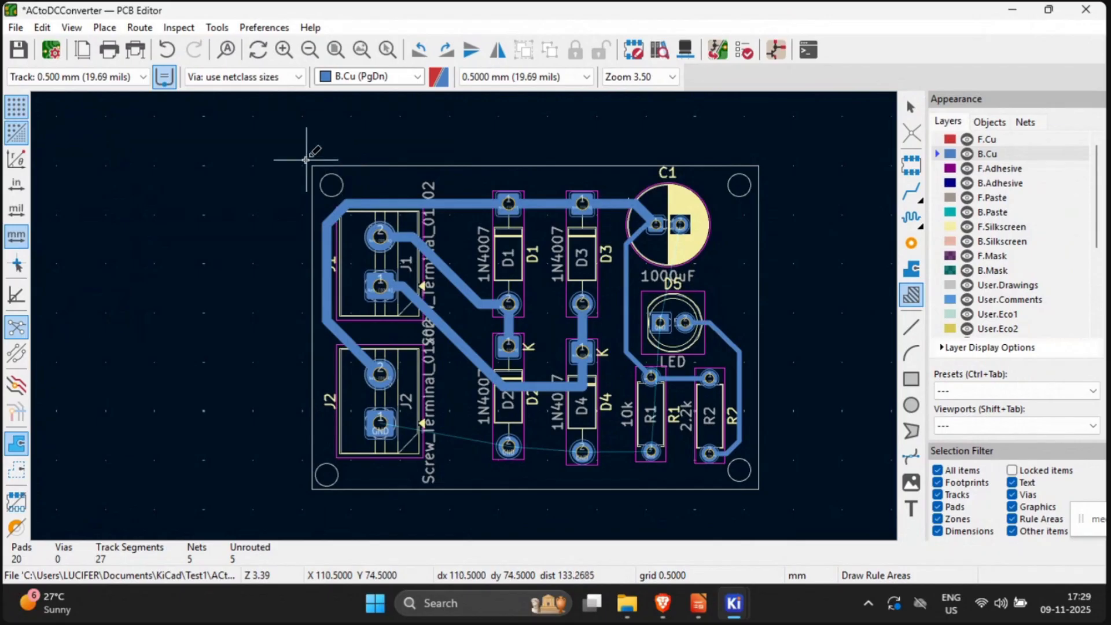
left_click(306, 159)
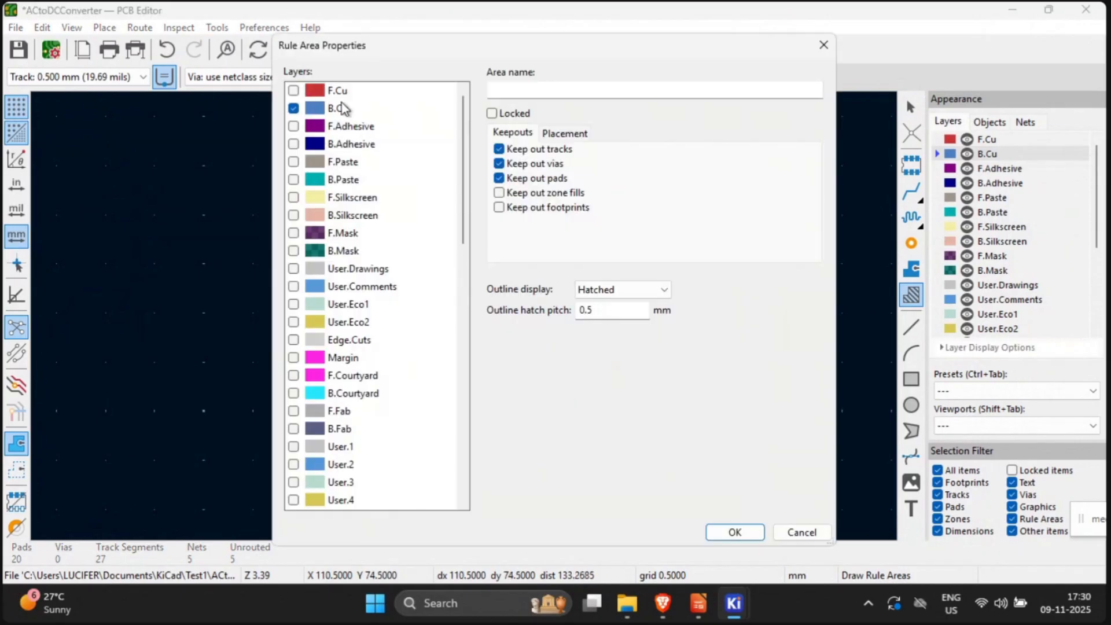
left_click(734, 532)
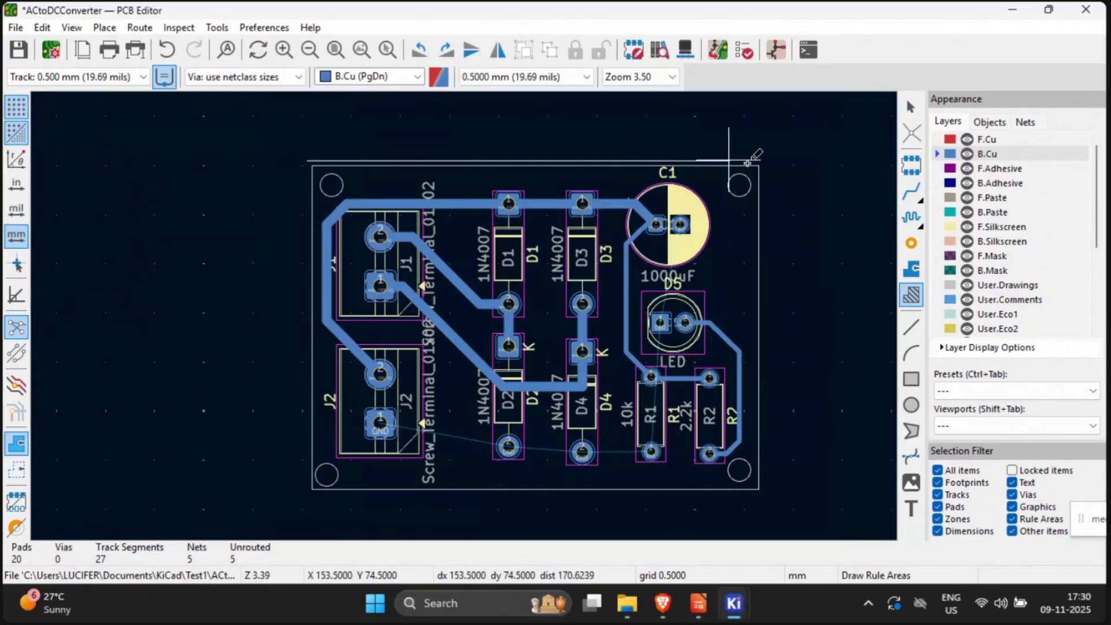
left_click(783, 155)
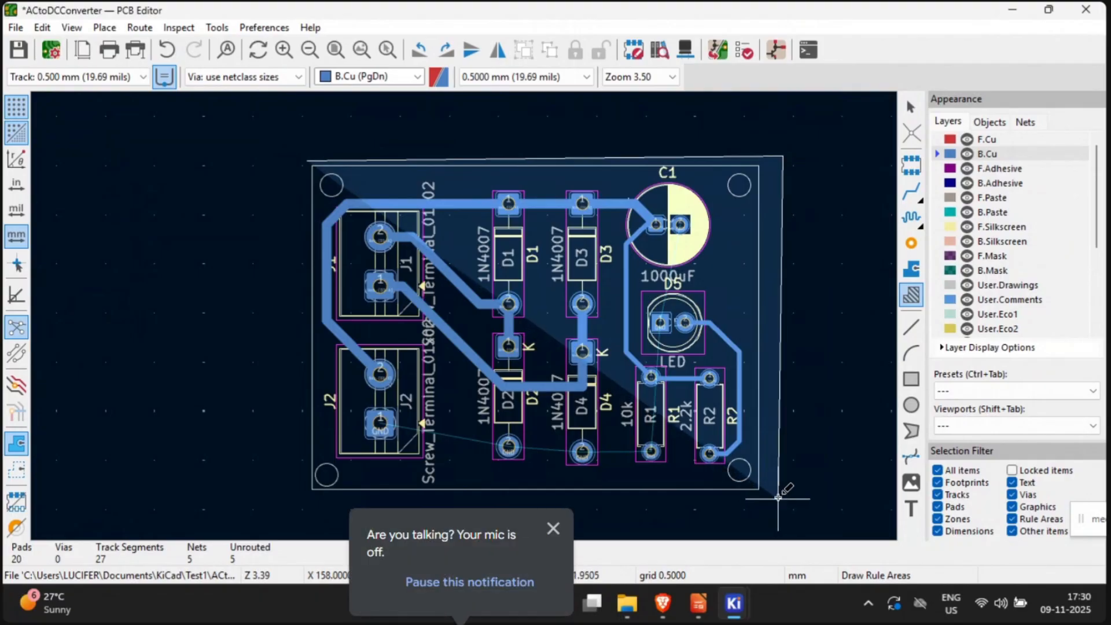
left_click(552, 528)
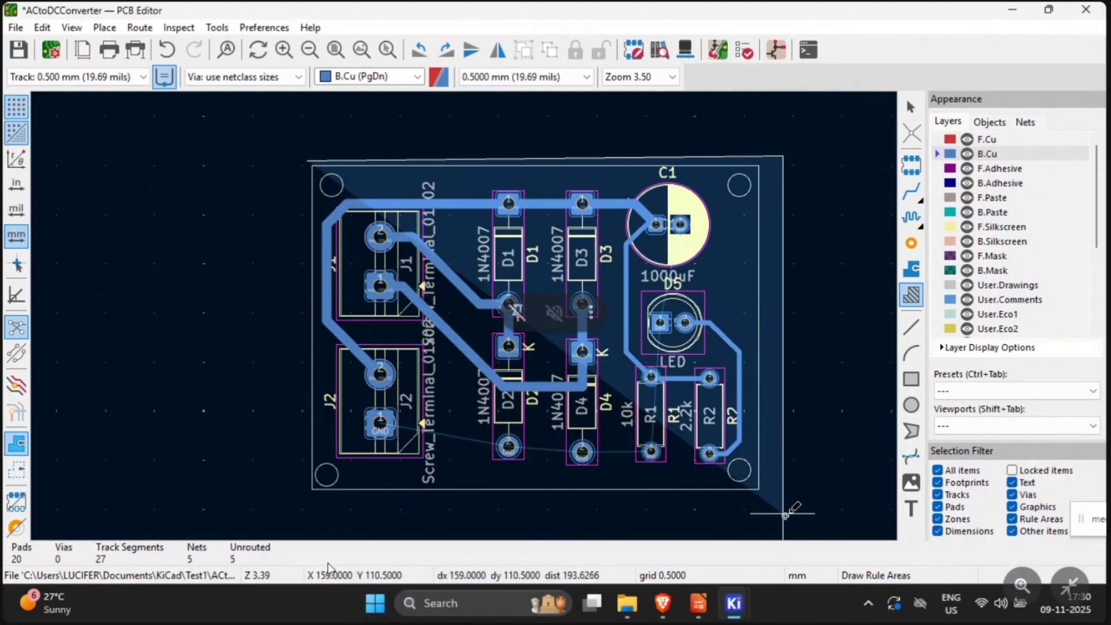
left_click(782, 513)
left_click(297, 518)
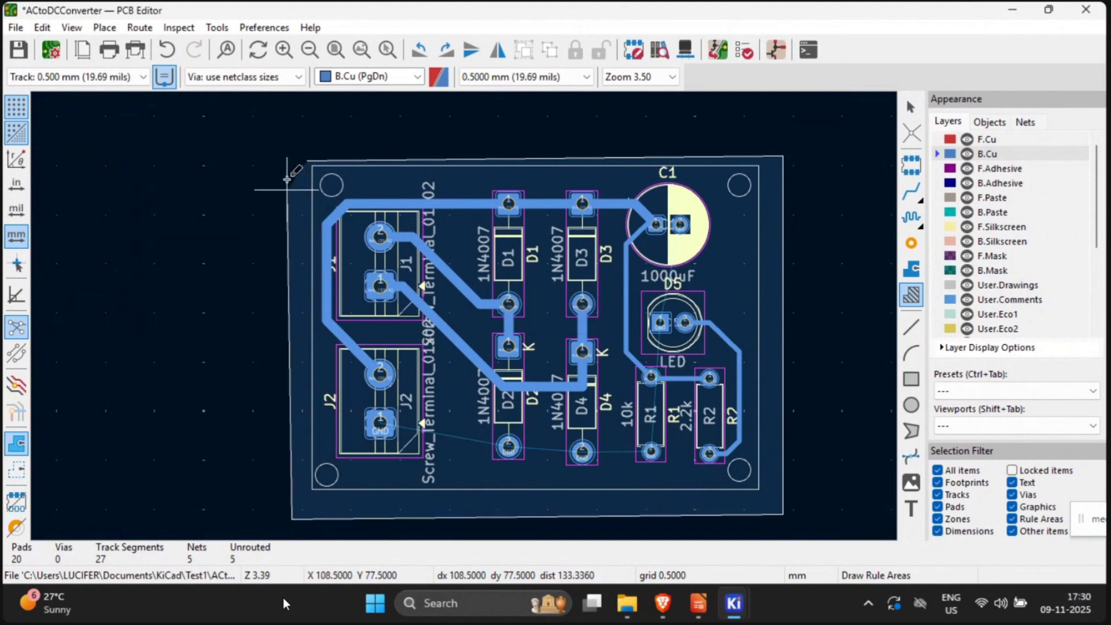
scroll(294, 173, "up", 6)
scroll(464, 315, "up", 1)
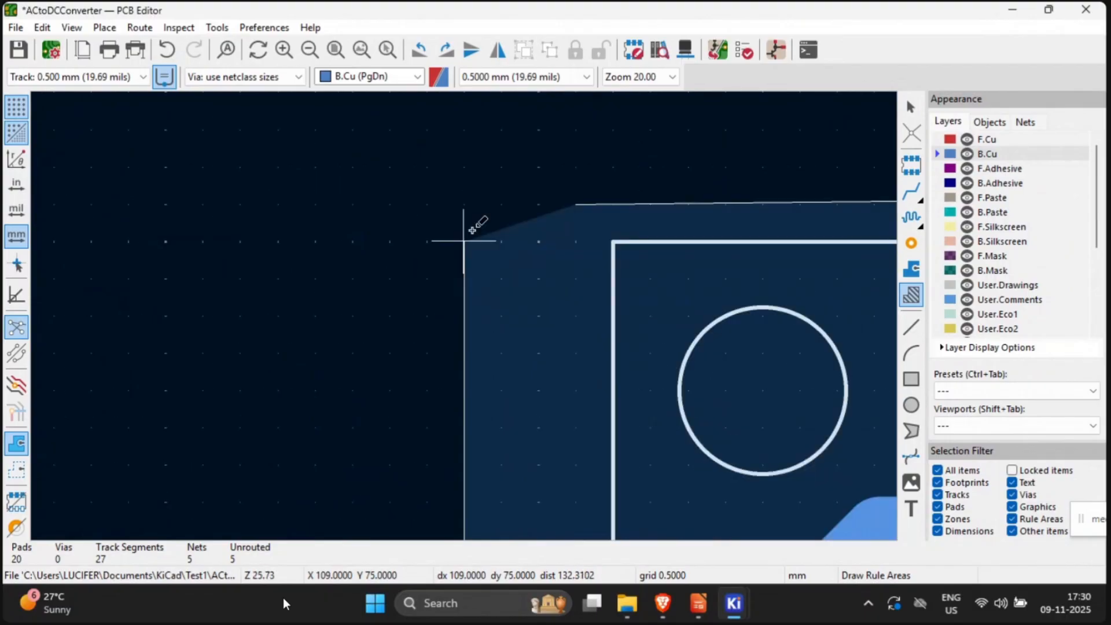
left_click(463, 203)
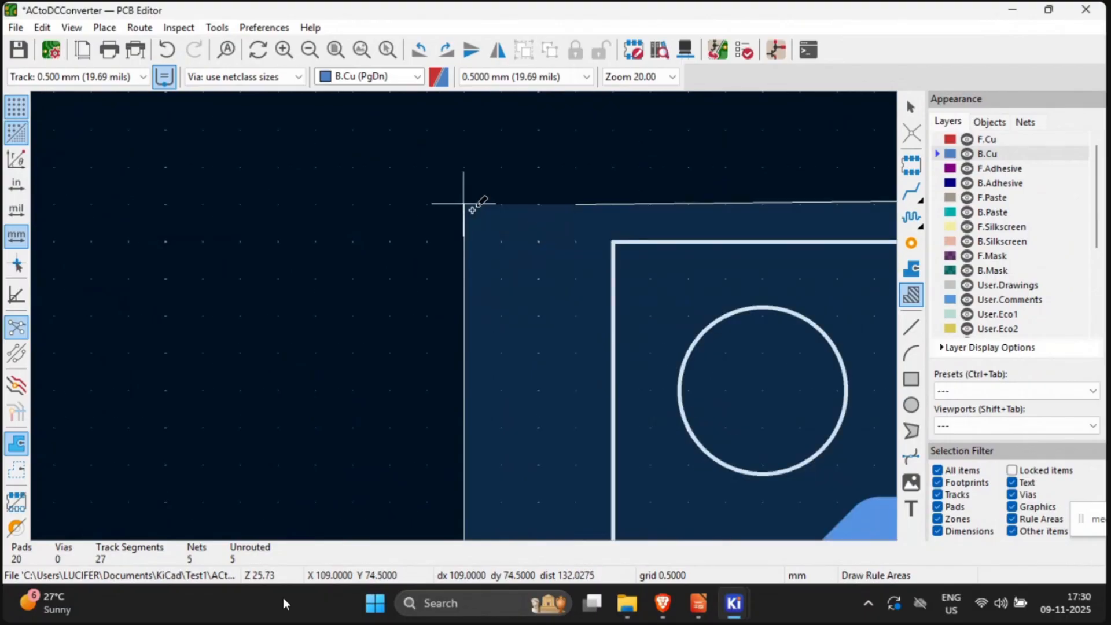
double_click(575, 203)
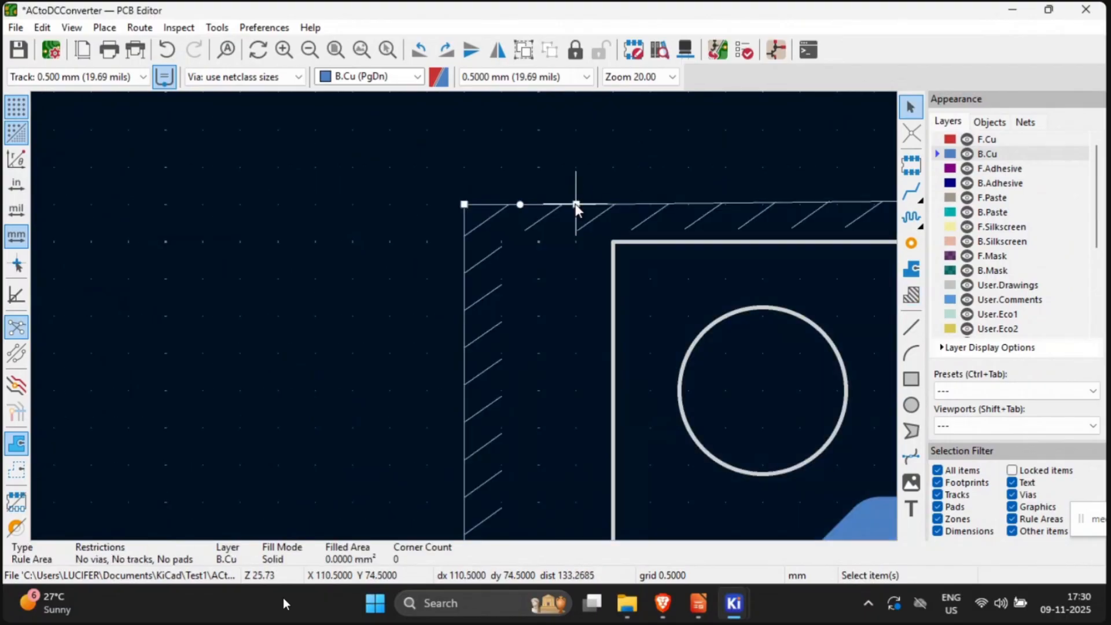
Step: Inspect the rule area around the board and review its layer, keepout and placement properties without changing them
scroll(577, 208, "down", 2)
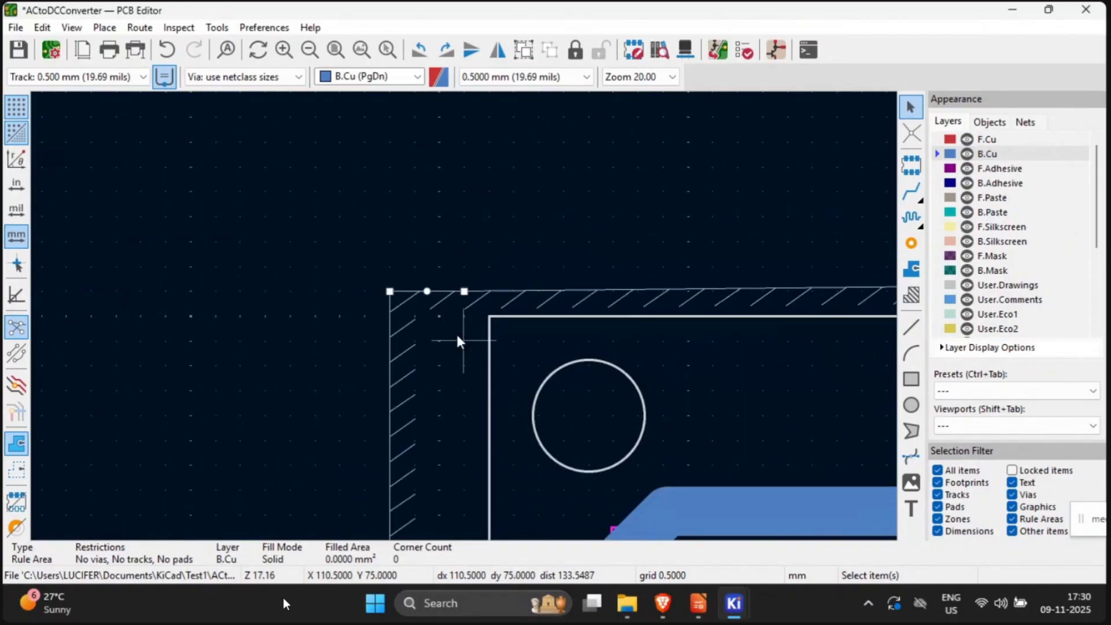
scroll(464, 317, "down", 3)
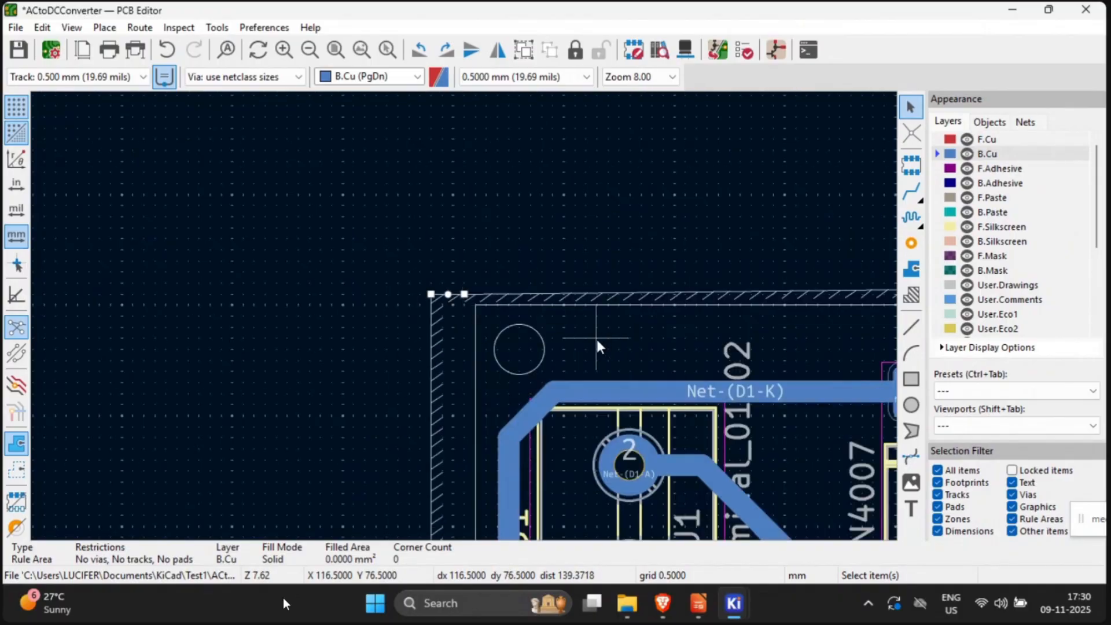
scroll(465, 322, "up", 2)
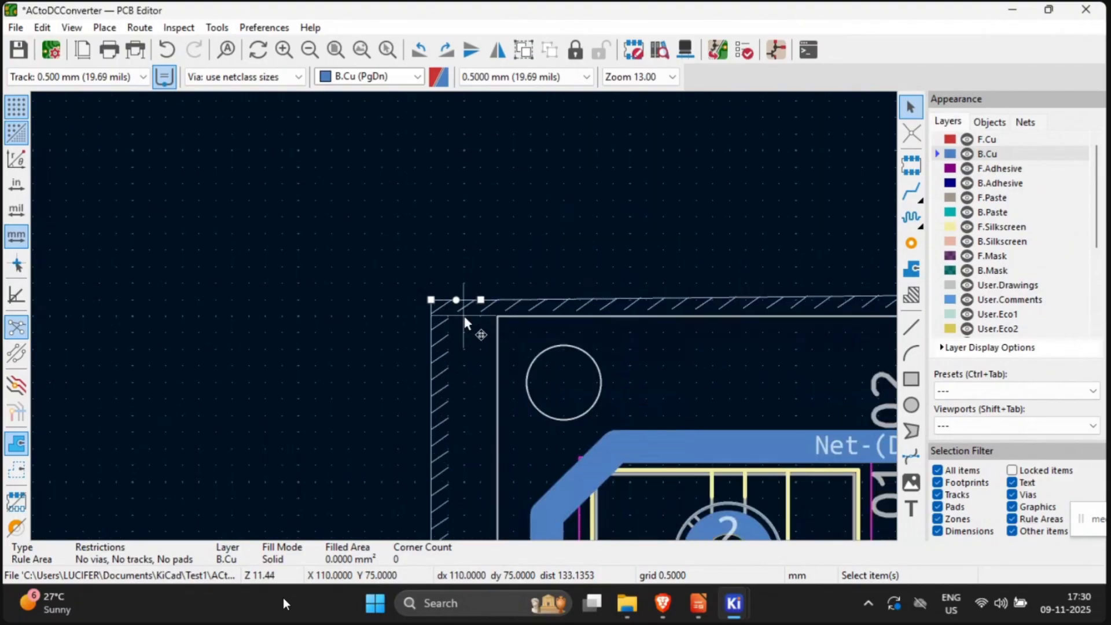
scroll(464, 322, "down", 2)
scroll(464, 323, "down", 2)
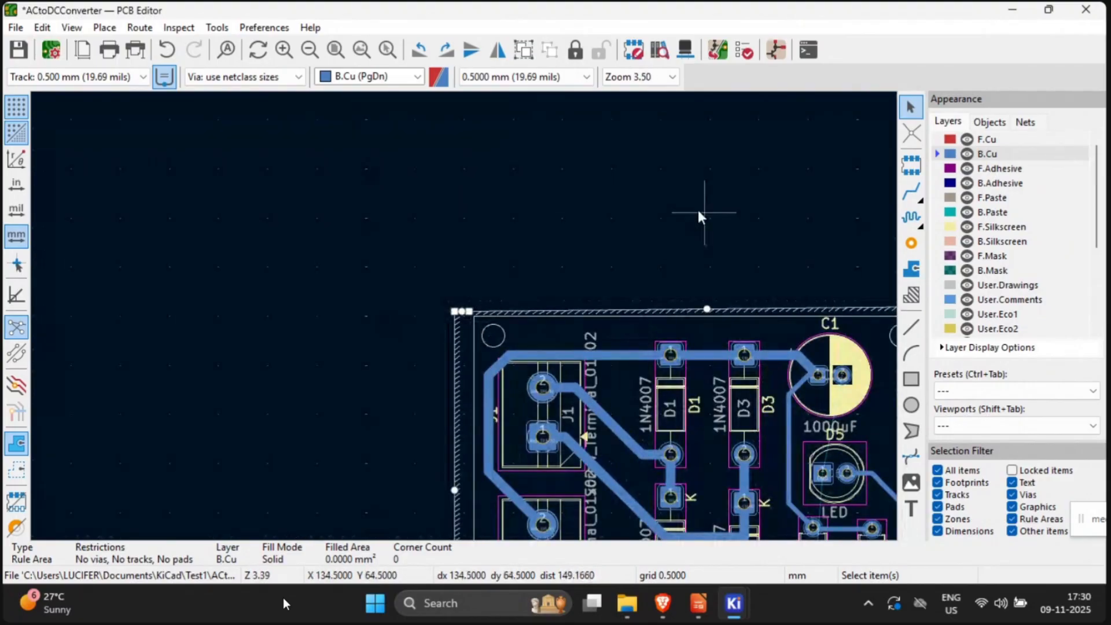
middle_click_drag(703, 217, 416, 191)
scroll(465, 323, "down", 1)
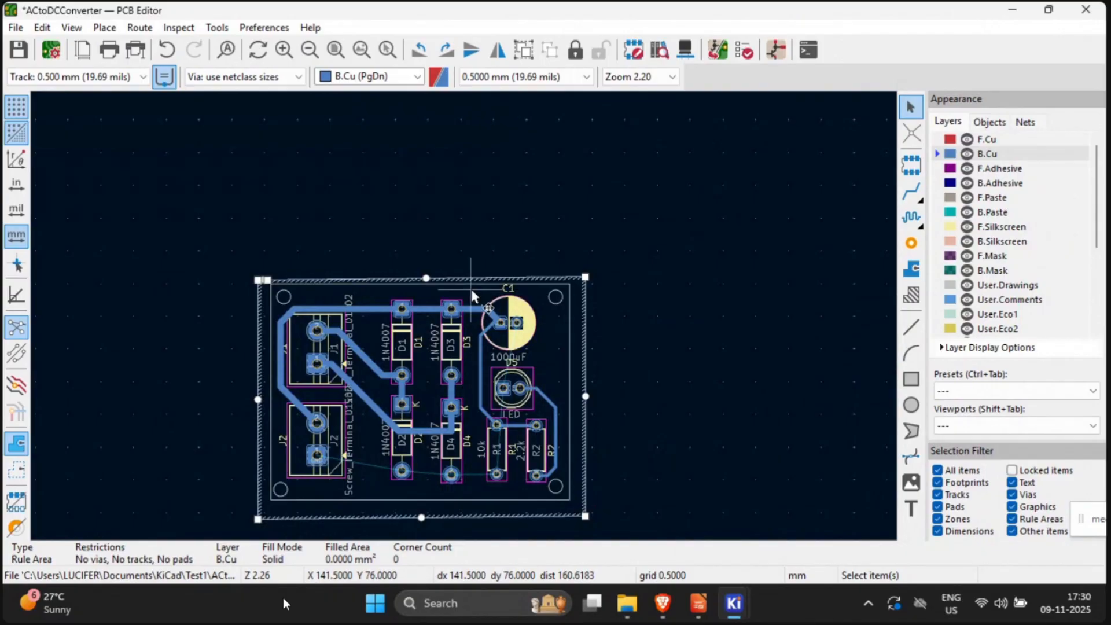
key("e")
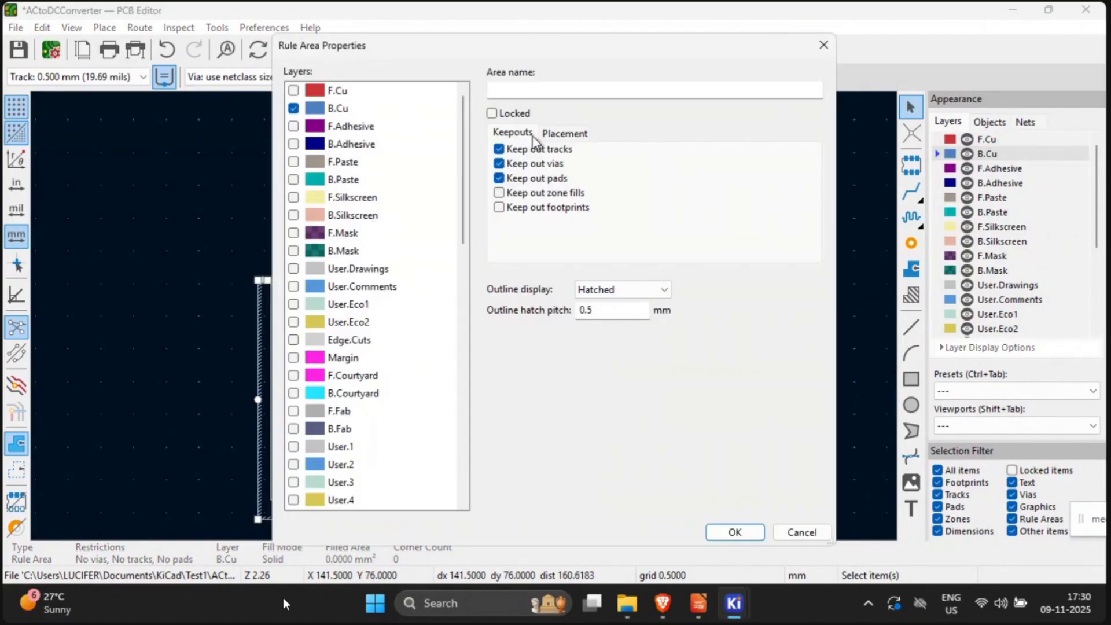
scroll(359, 185, "down", 3)
scroll(359, 222, "up", 3)
left_click(565, 133)
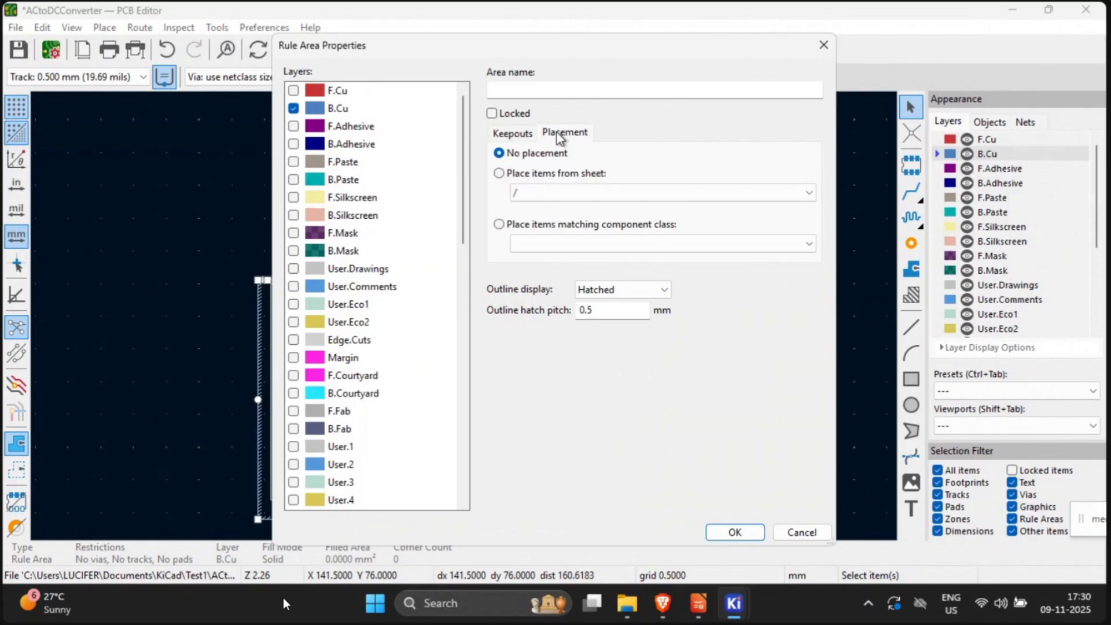
left_click(513, 131)
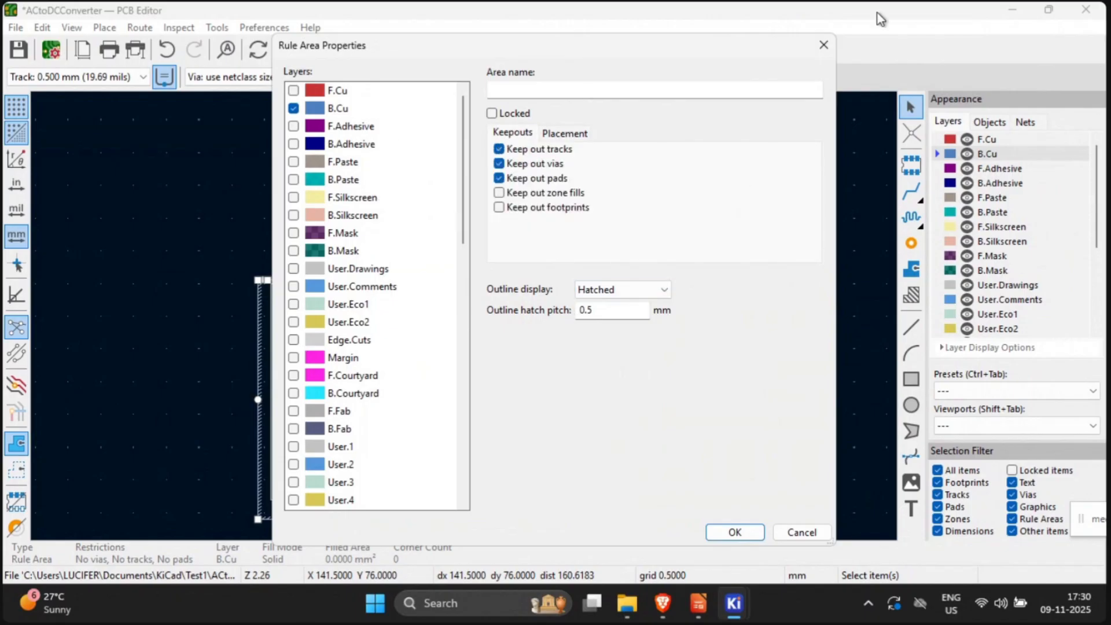
left_click(826, 45)
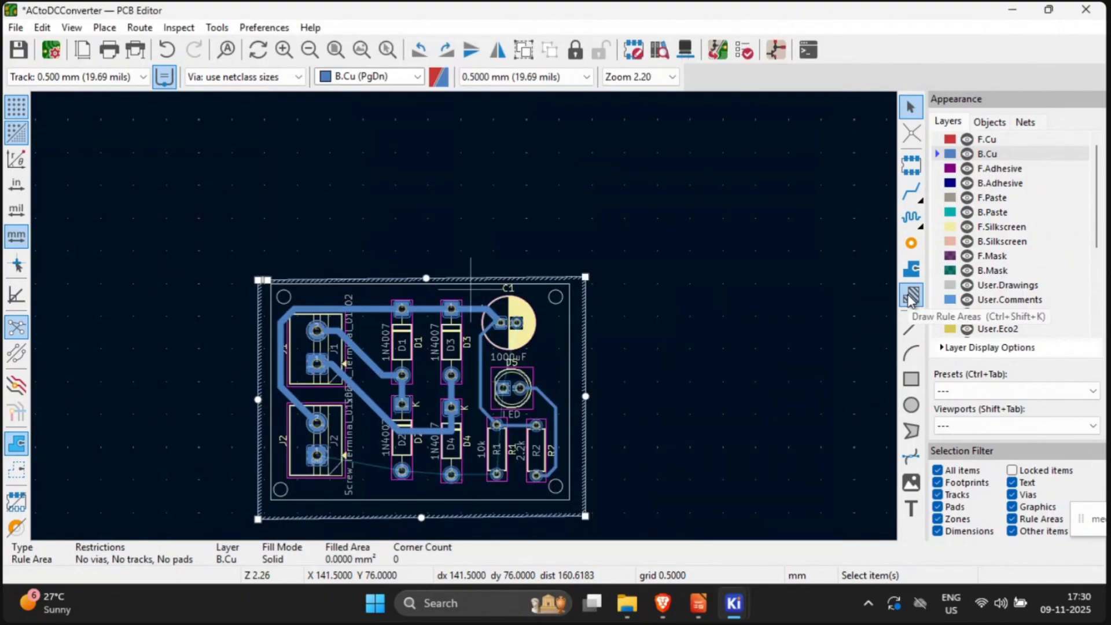
left_click(911, 276)
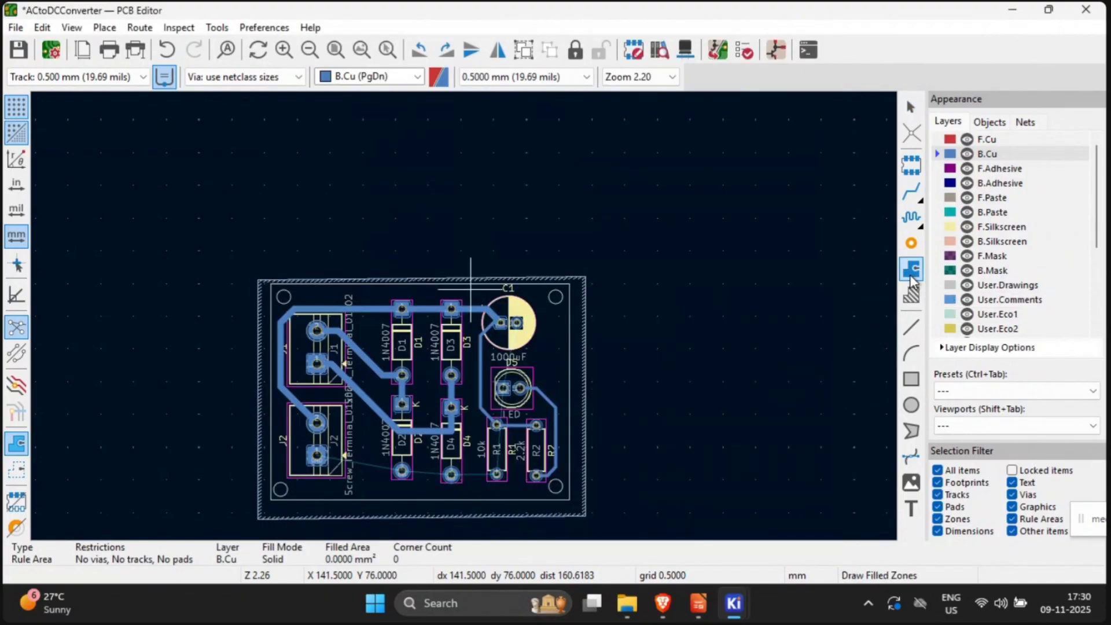
left_click(454, 365)
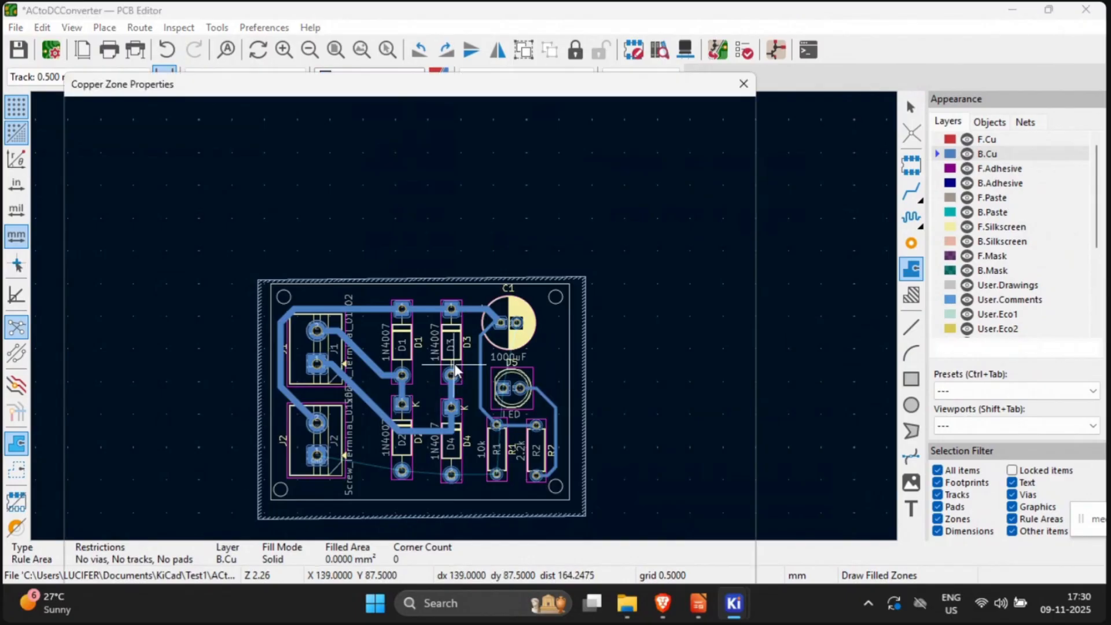
left_click(744, 84)
left_click(555, 329)
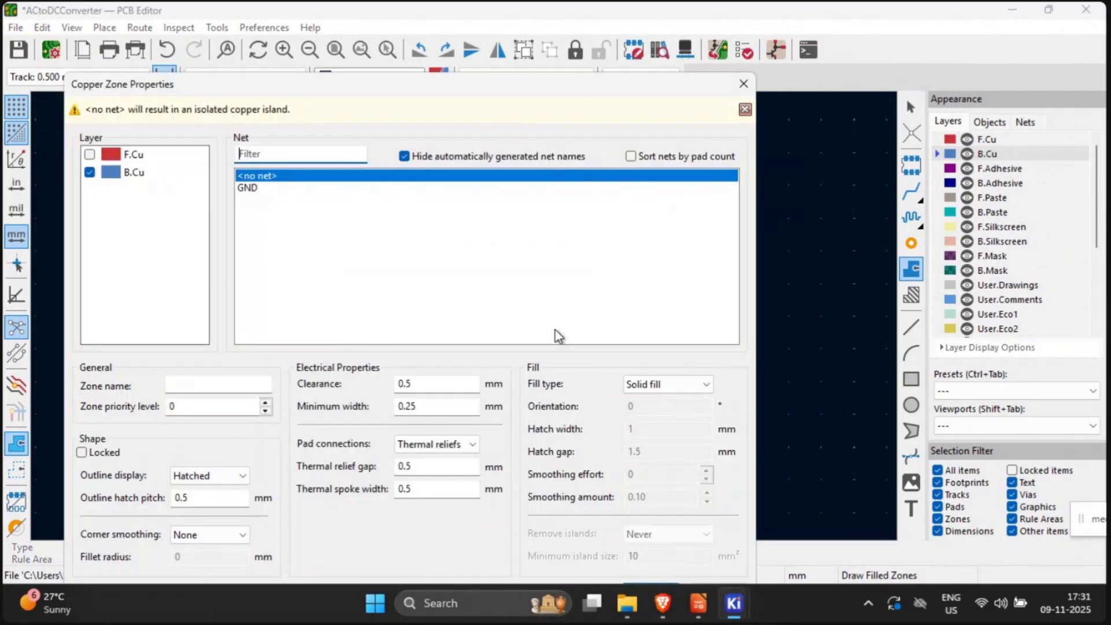
left_click(740, 87)
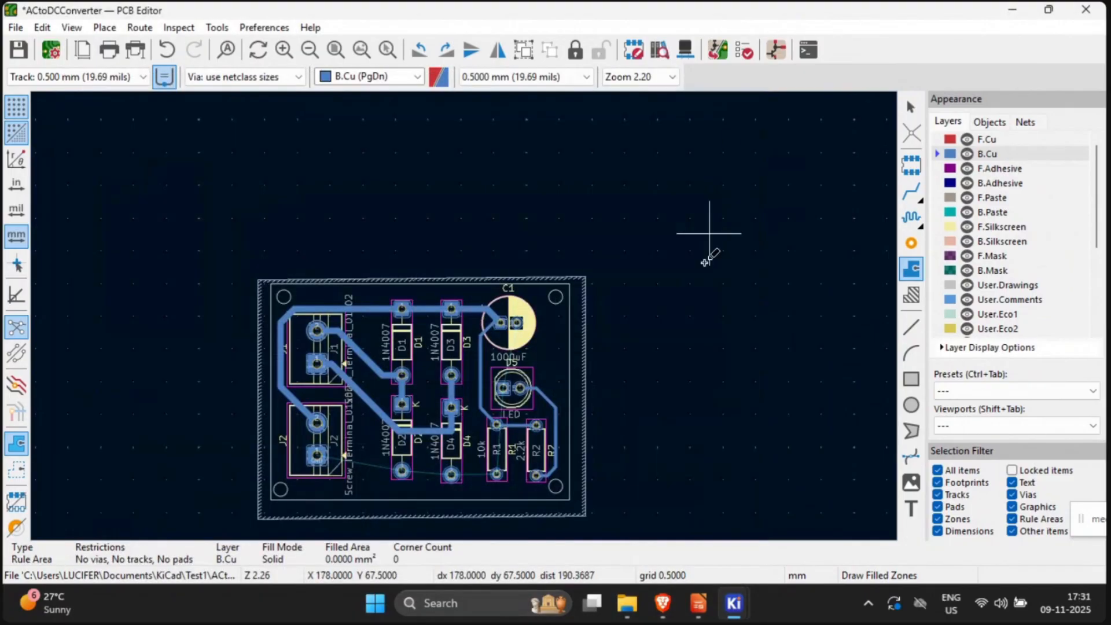
Step: Try to start a solid-fill copper zone on B.Cu assigned to the GND net
left_click(545, 345)
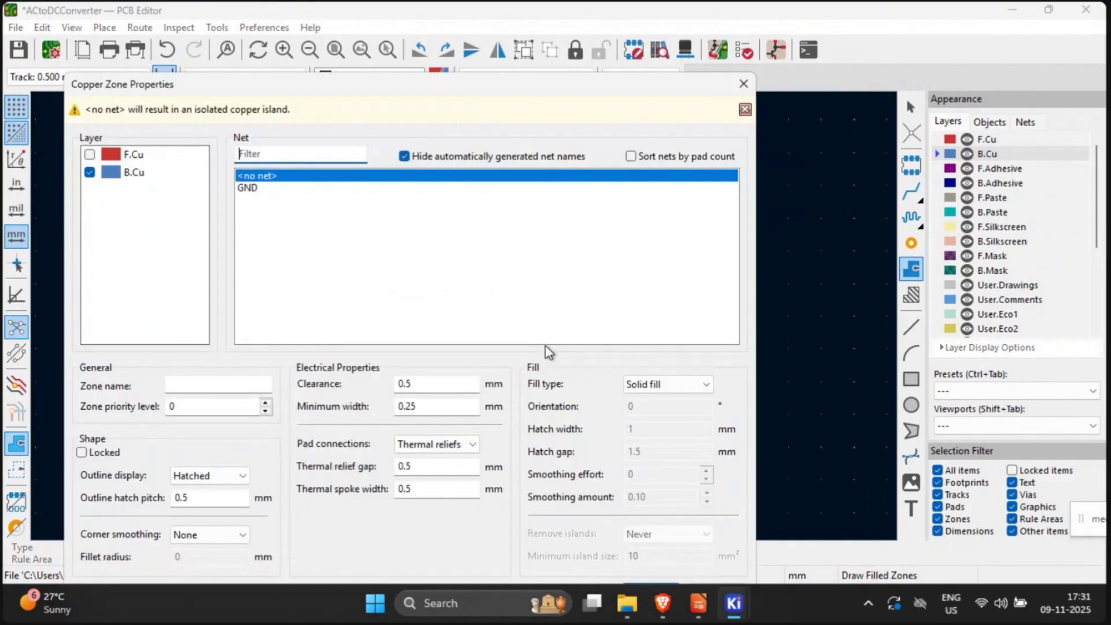
left_click(249, 191)
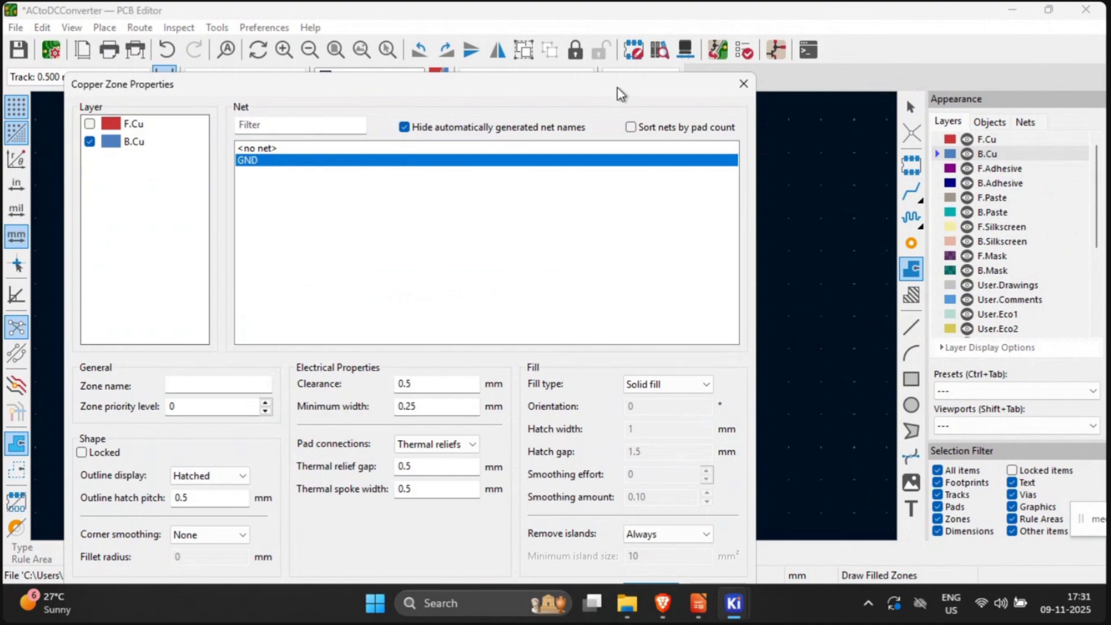
key("Return")
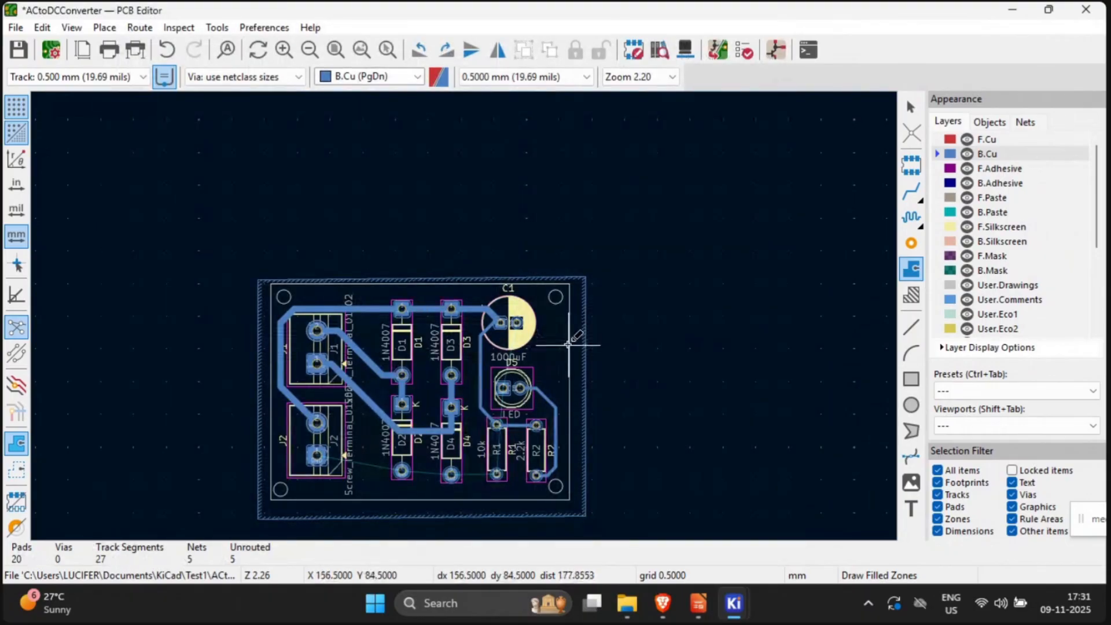
middle_click_drag(650, 331, 702, 293)
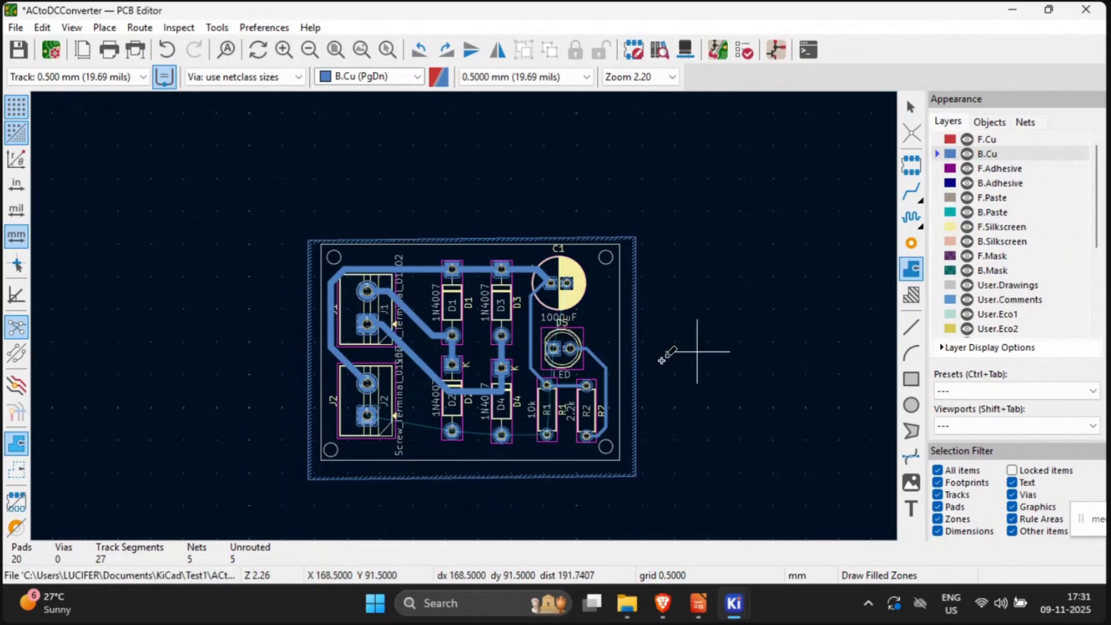
scroll(590, 371, "up", 2)
middle_click_drag(558, 281, 727, 285)
left_click(655, 245)
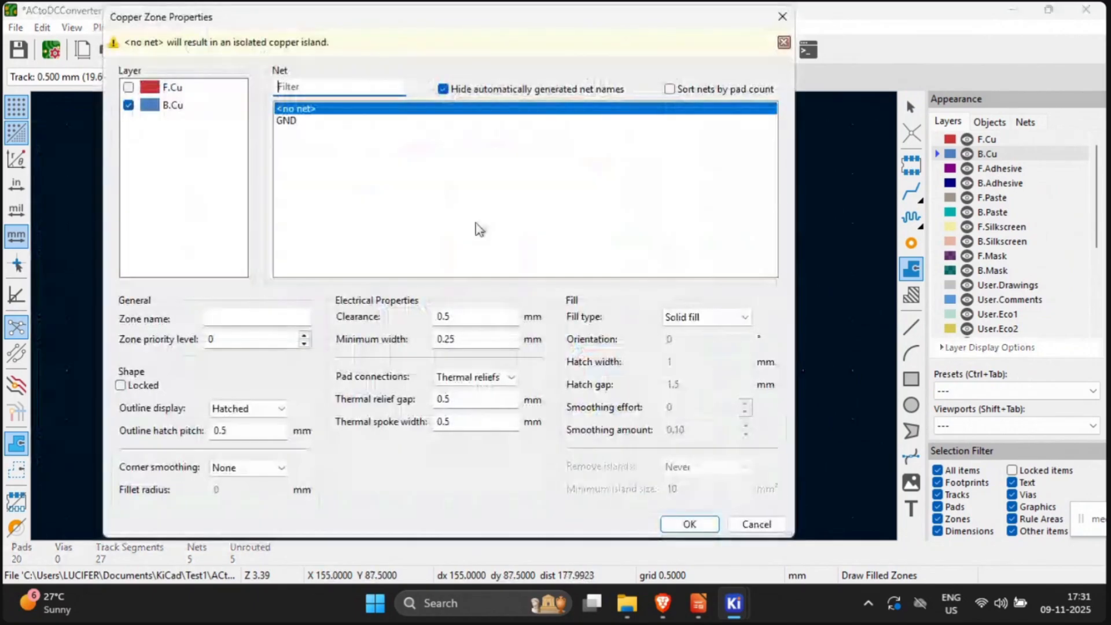
left_click(304, 120)
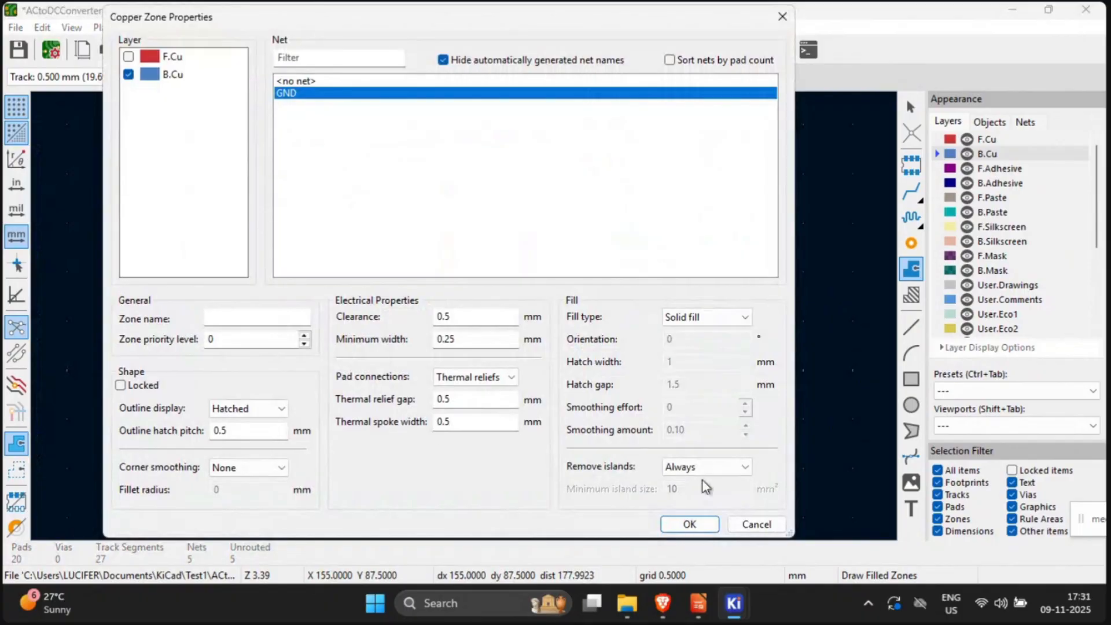
left_click(689, 523)
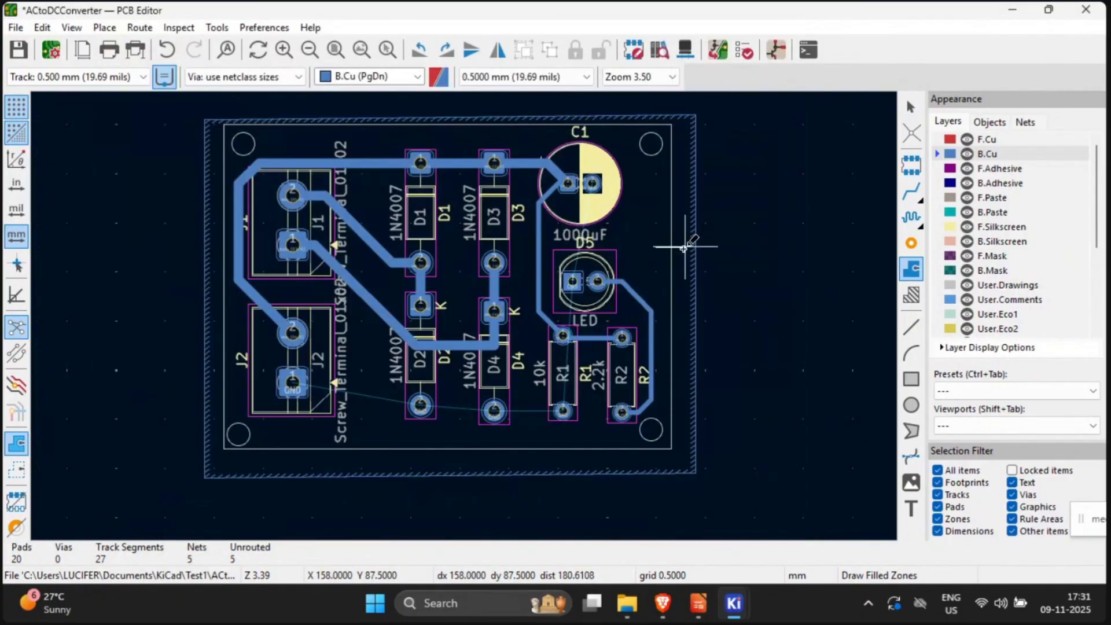
Step: Draw a solid-fill GND copper zone on B.Cu around the board, about 50 by 37 mm, following the rule area's corners
left_click(203, 119)
left_click(288, 121)
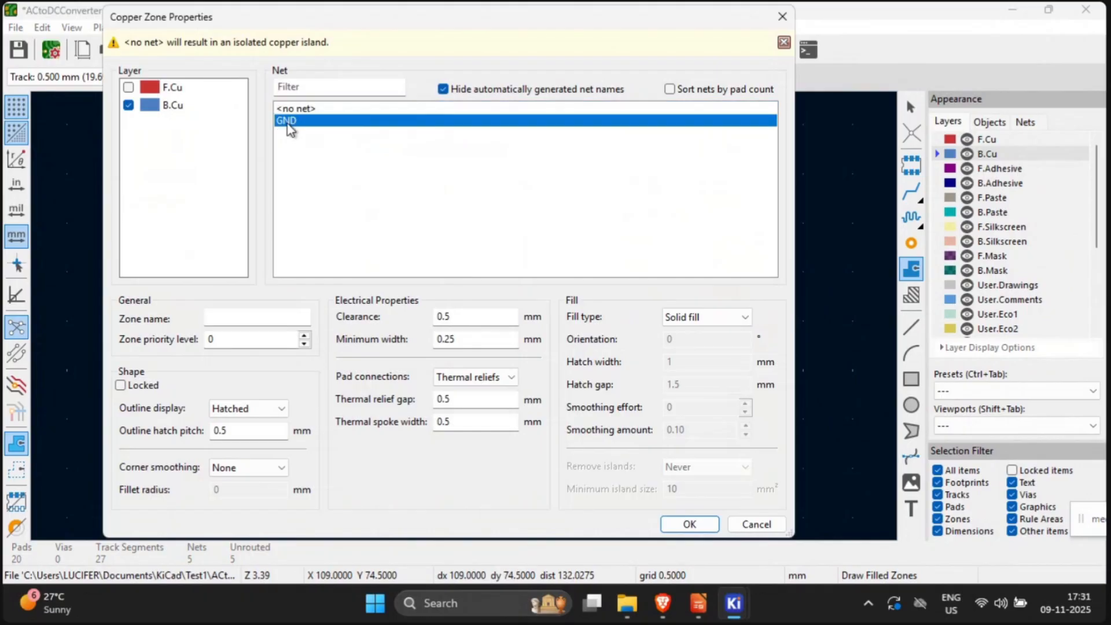
left_click(691, 524)
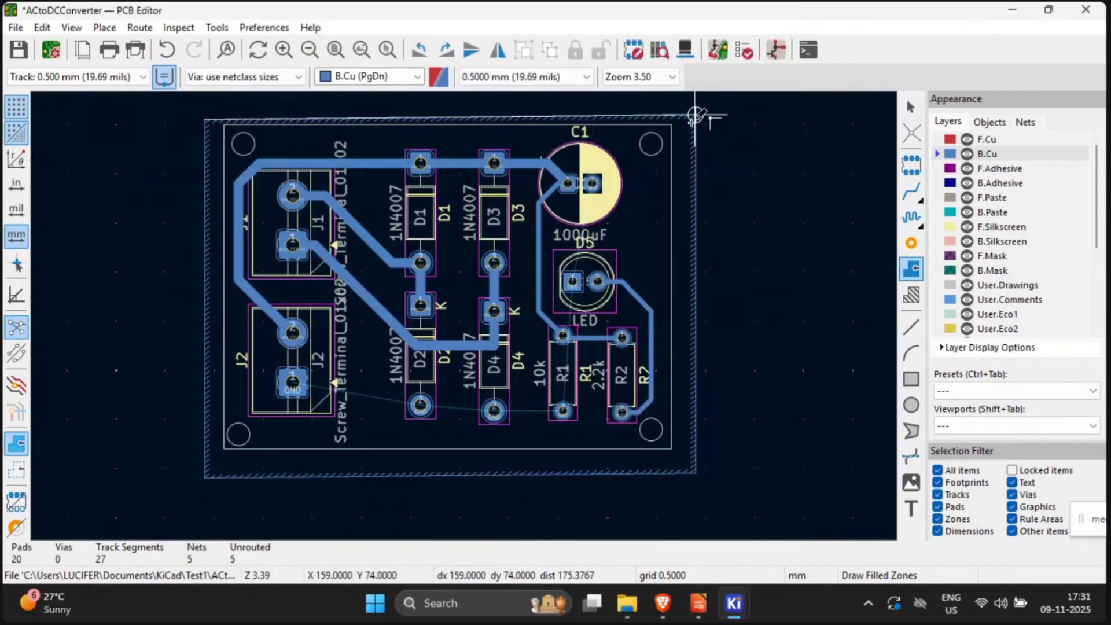
left_click(695, 115)
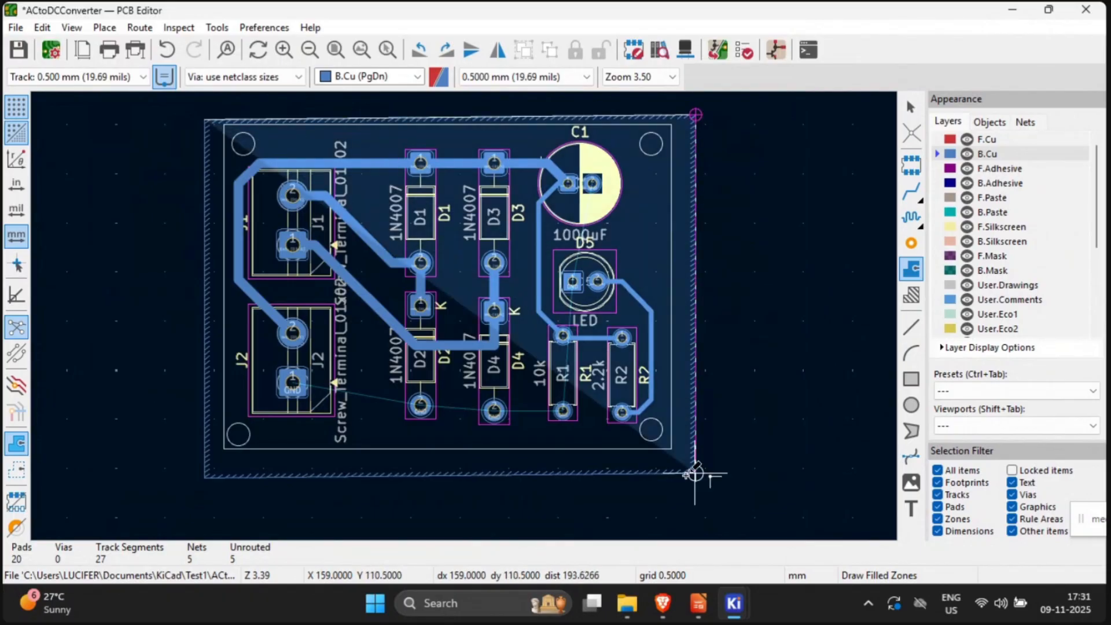
left_click(695, 473)
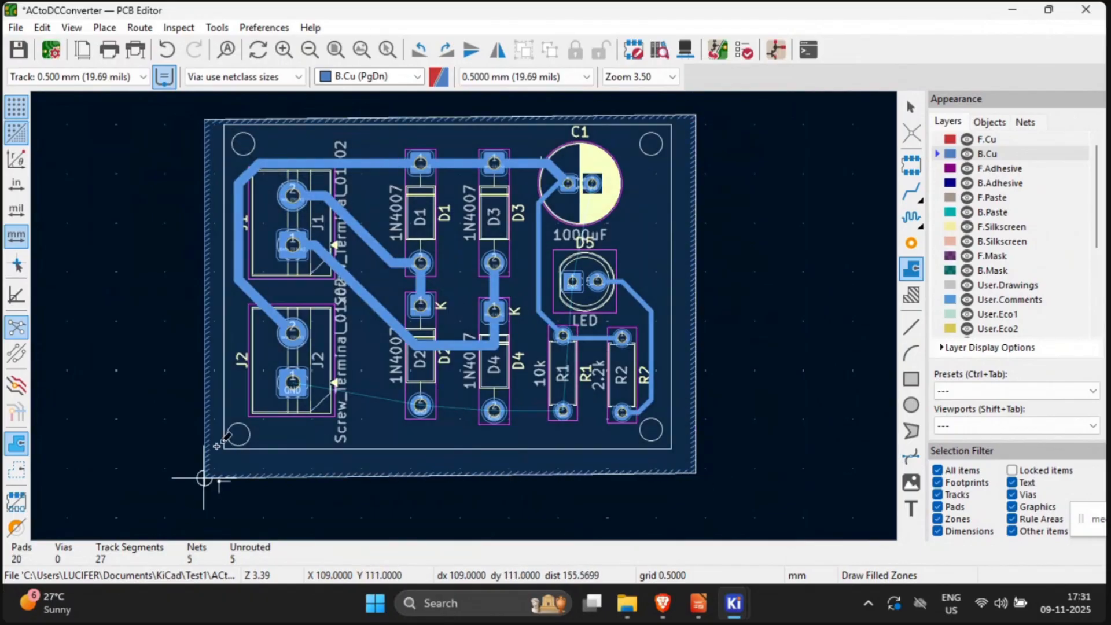
left_click(203, 478)
left_click(204, 120)
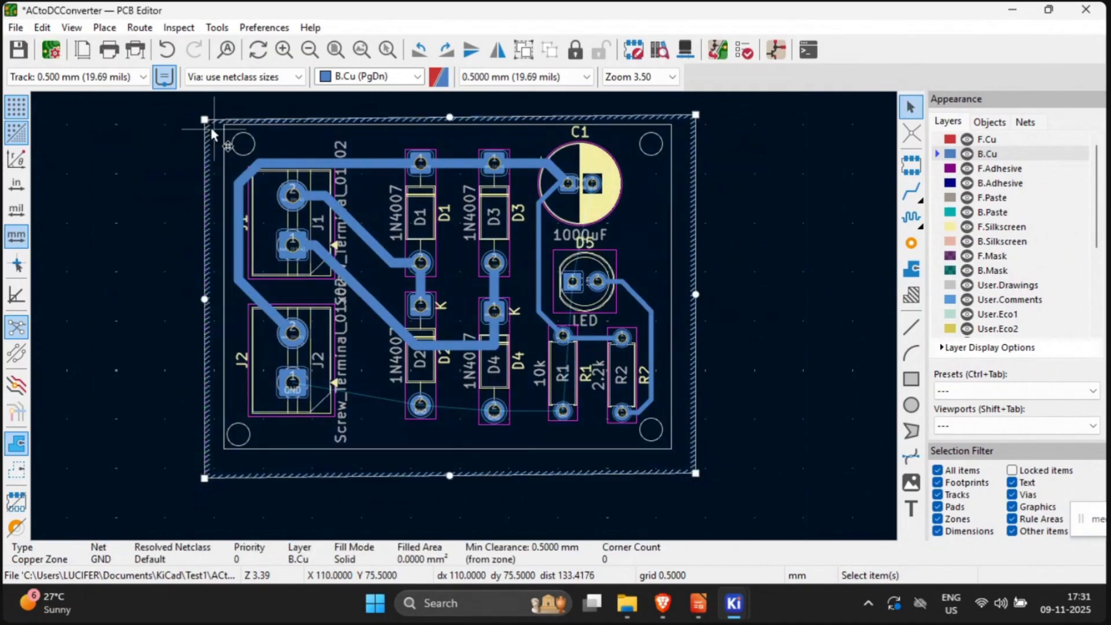
Step: Inspect the rule area's layer and keepout properties without changing them
right_click(213, 134)
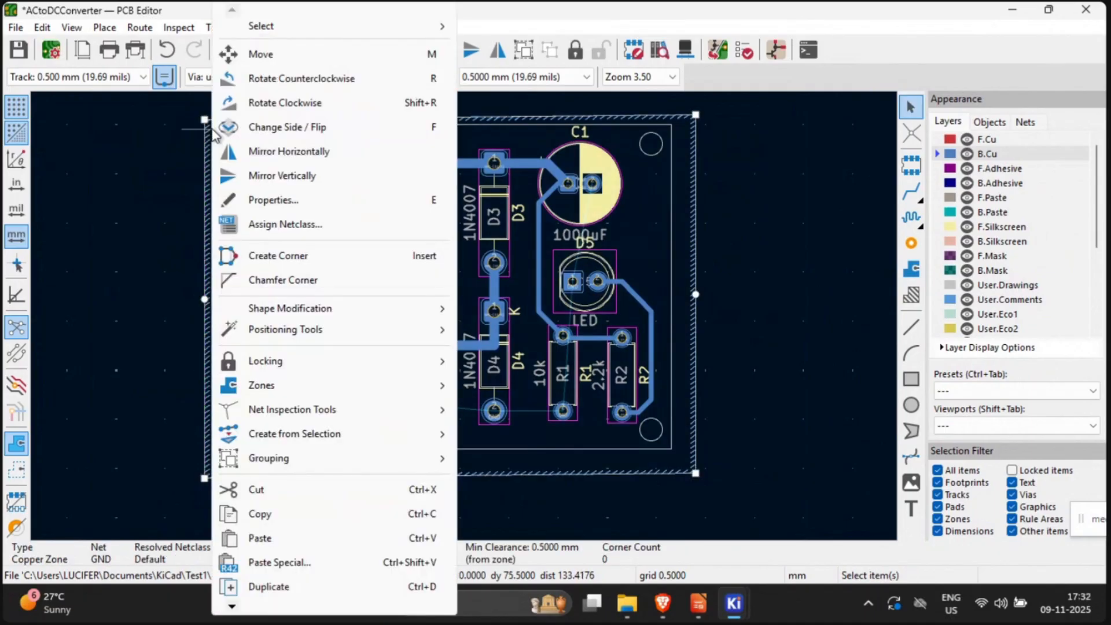
left_click(520, 134)
left_click(690, 133)
left_click(694, 148)
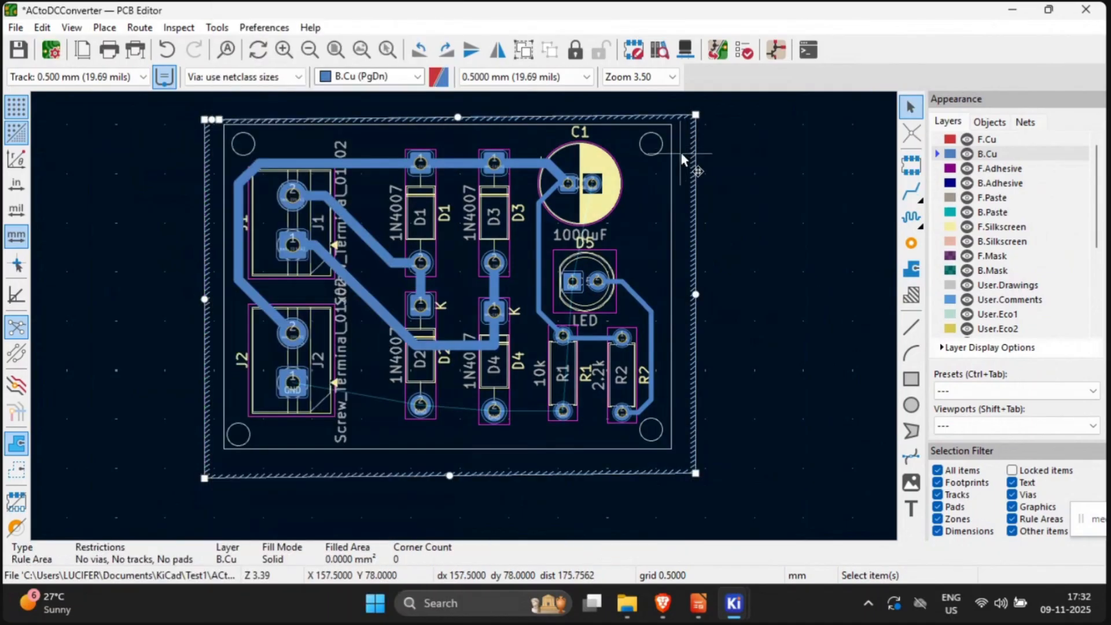
double_click(678, 159)
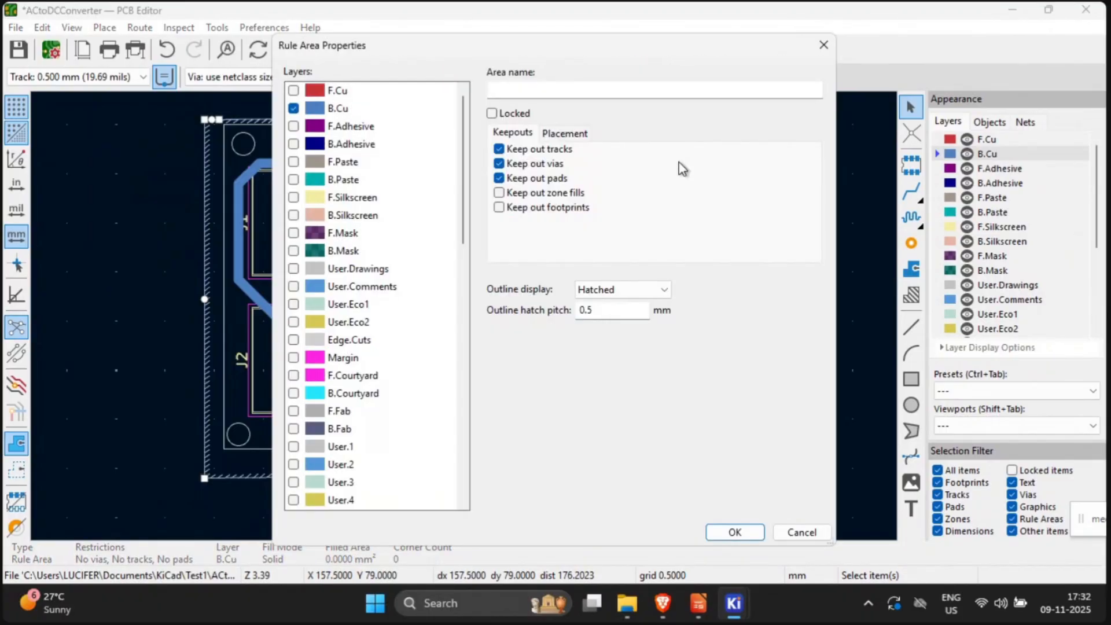
left_click(824, 45)
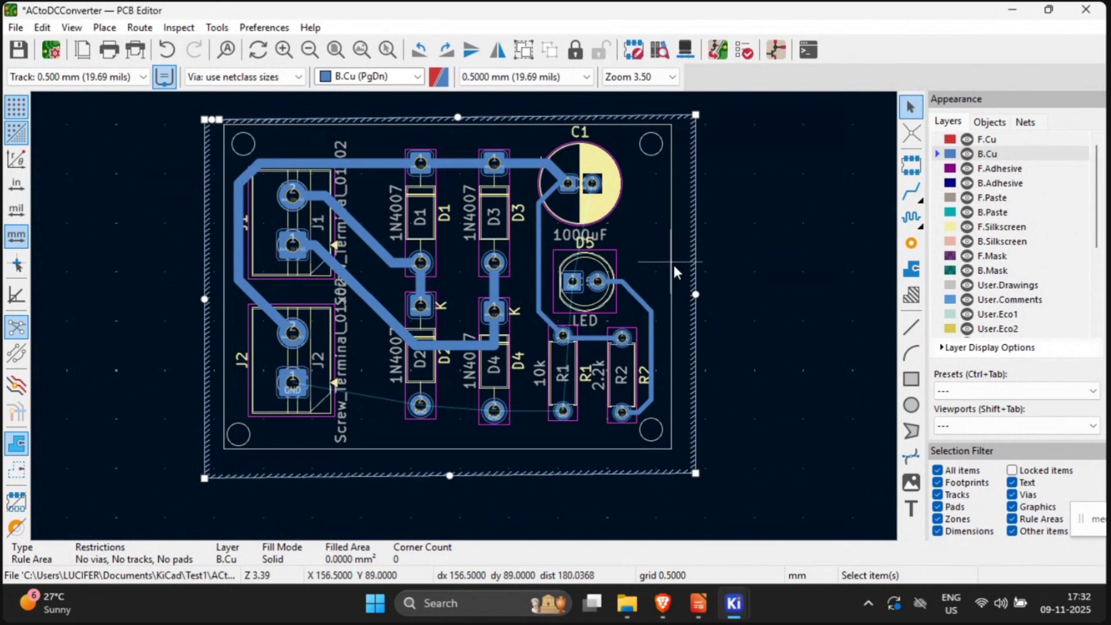
Step: Try to start another solid-fill copper zone on B.Cu, assigned to GND, near the board's right edge
left_click(917, 296)
left_click(914, 268)
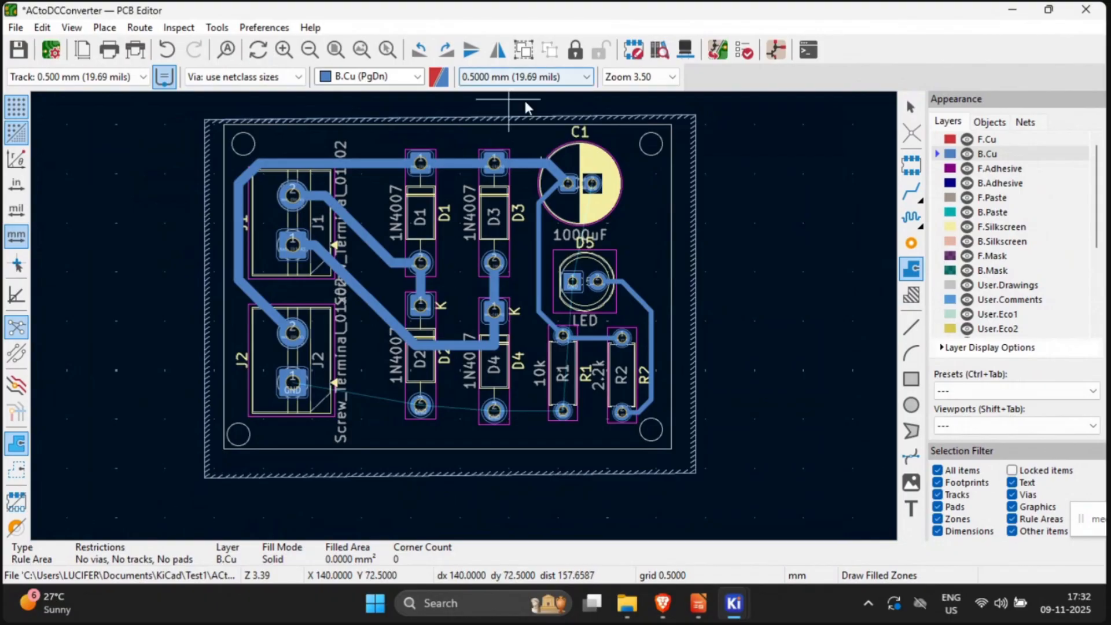
scroll(1012, 248, "down", 4)
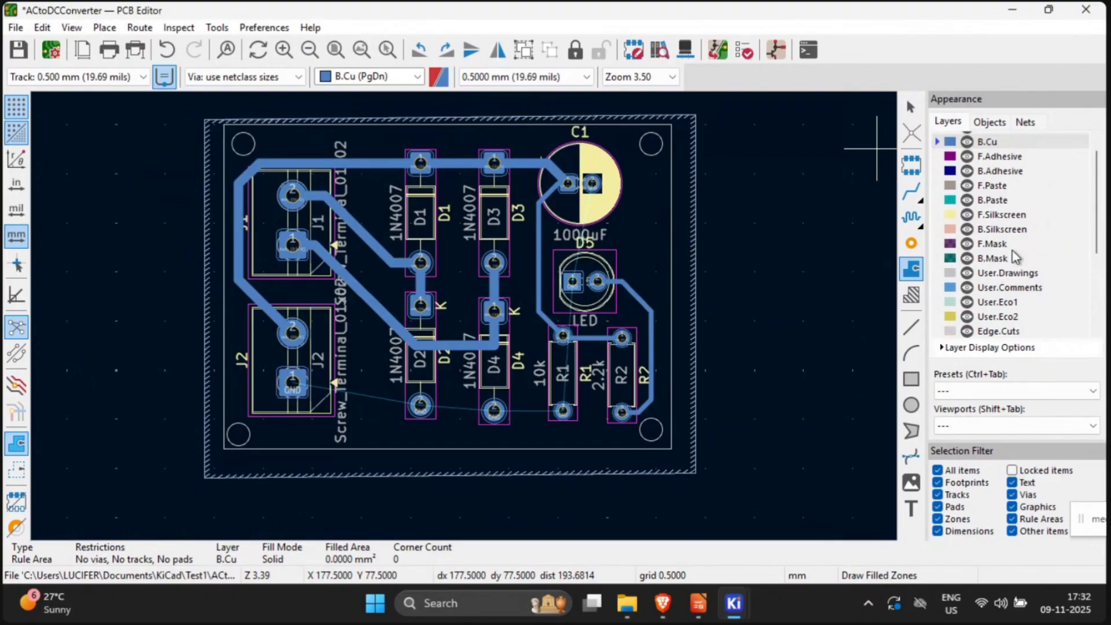
scroll(1015, 256, "down", 4)
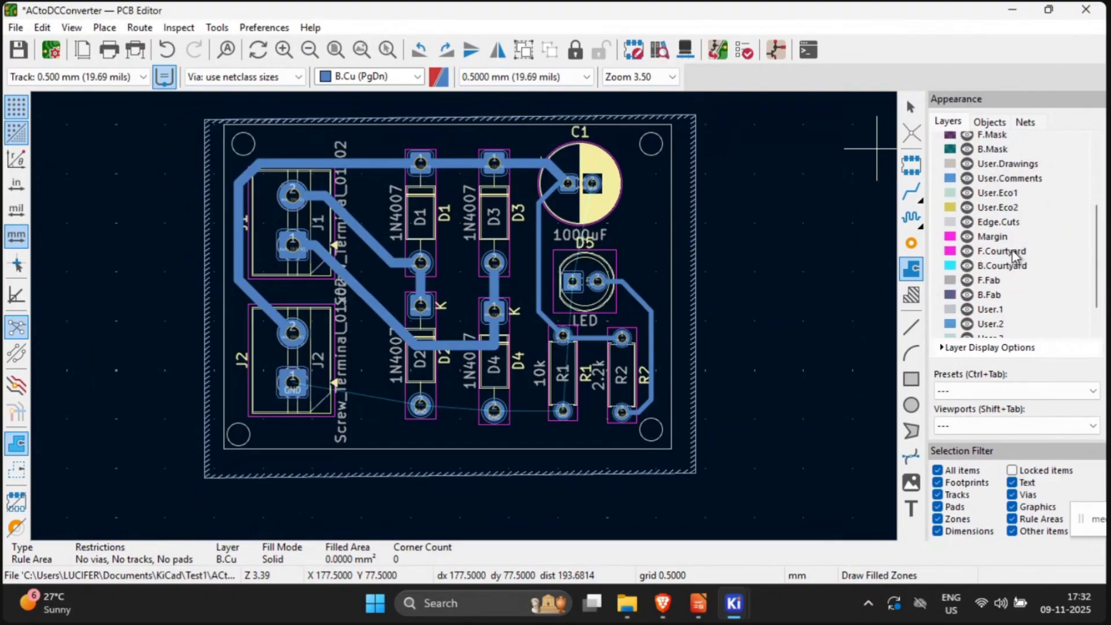
scroll(1013, 256, "down", 2)
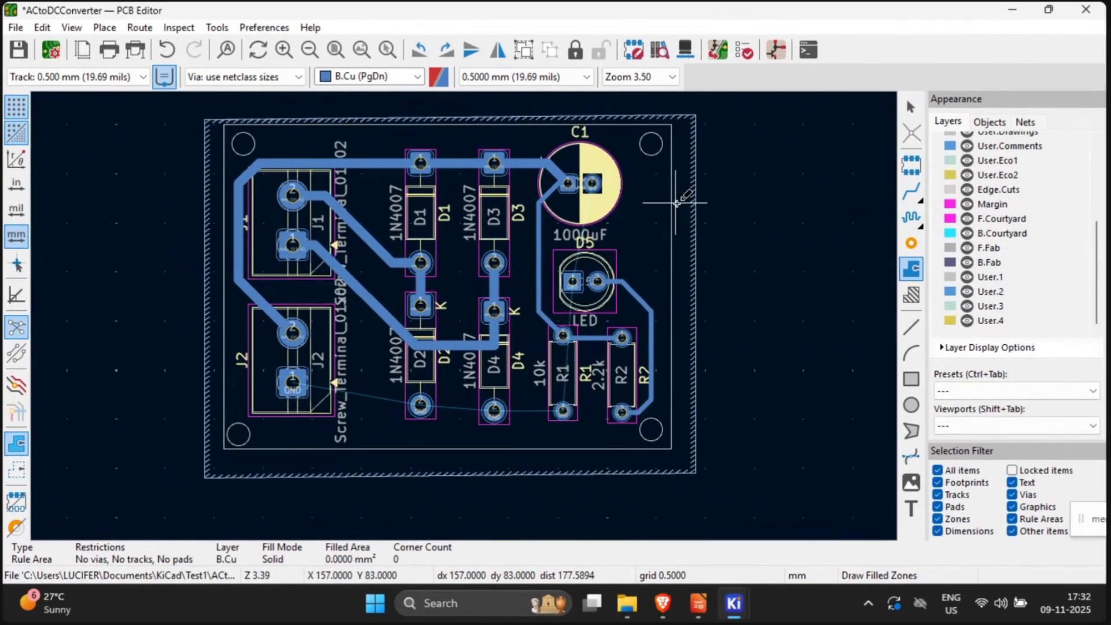
left_click(677, 203)
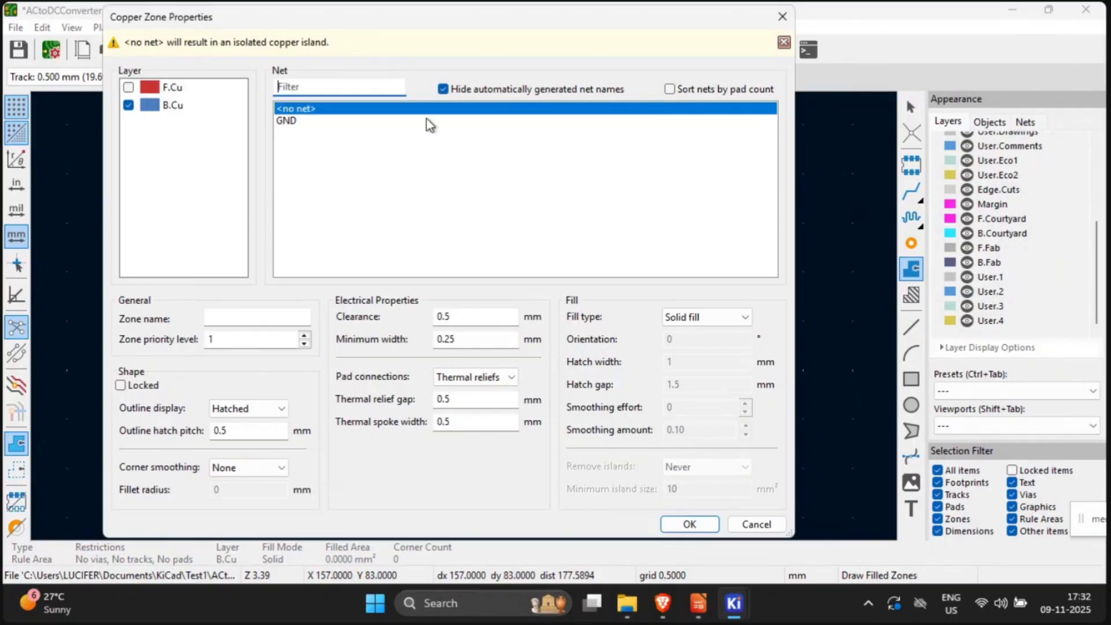
left_click(297, 120)
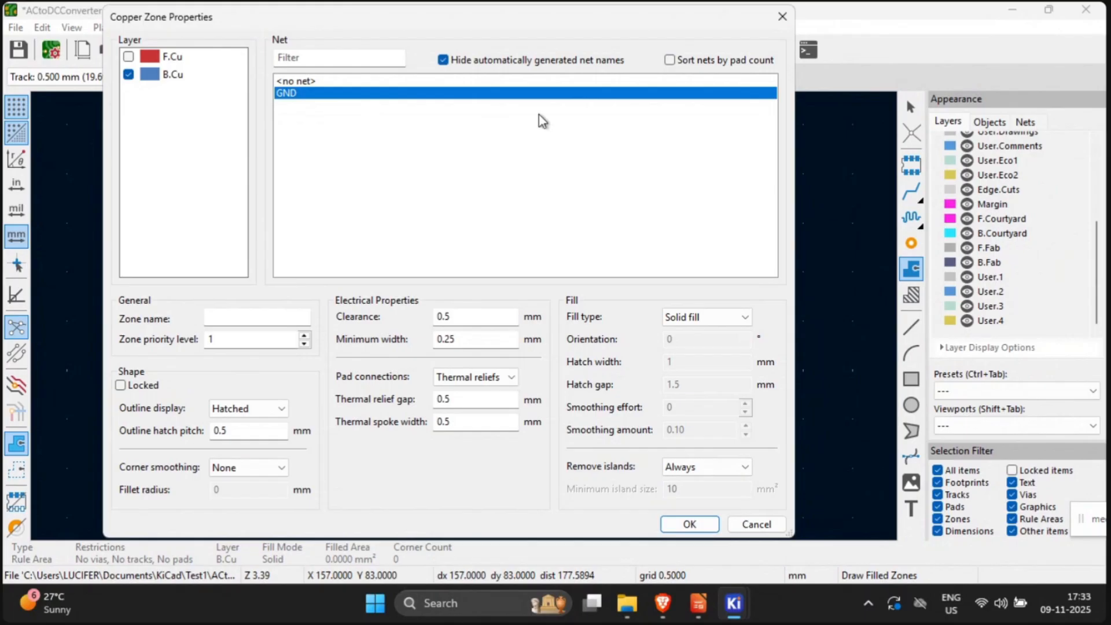
left_click(688, 525)
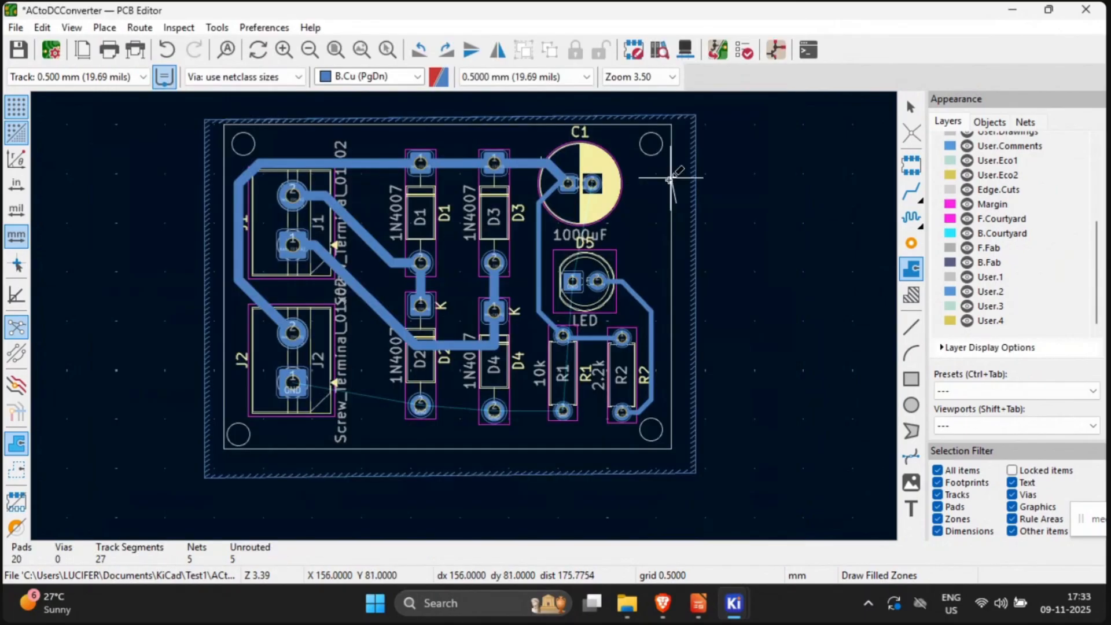
left_click(439, 77)
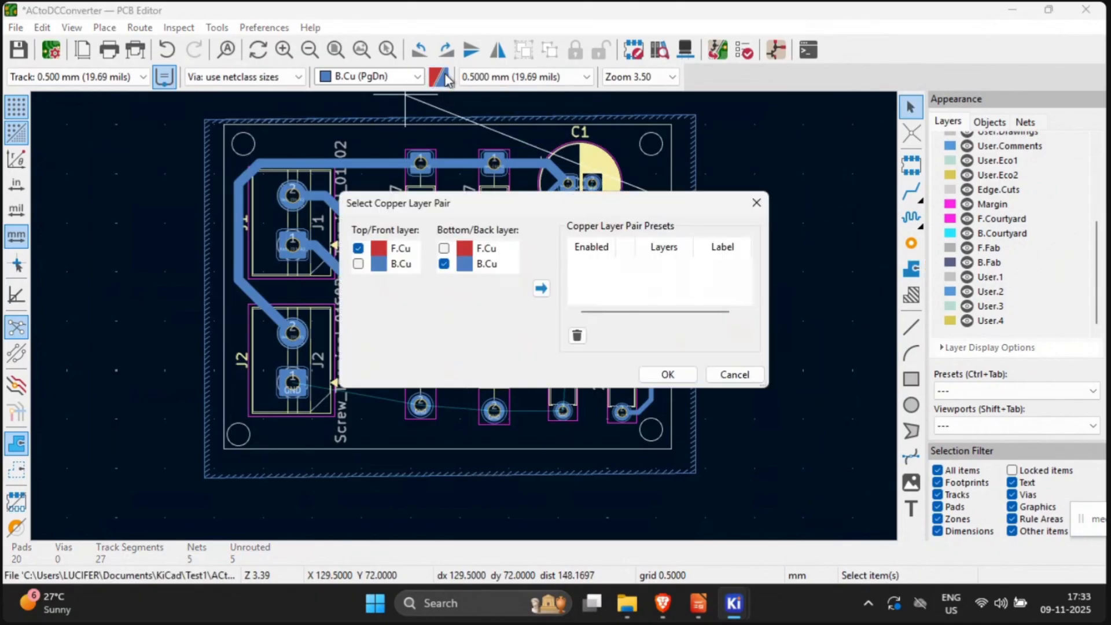
left_click(756, 204)
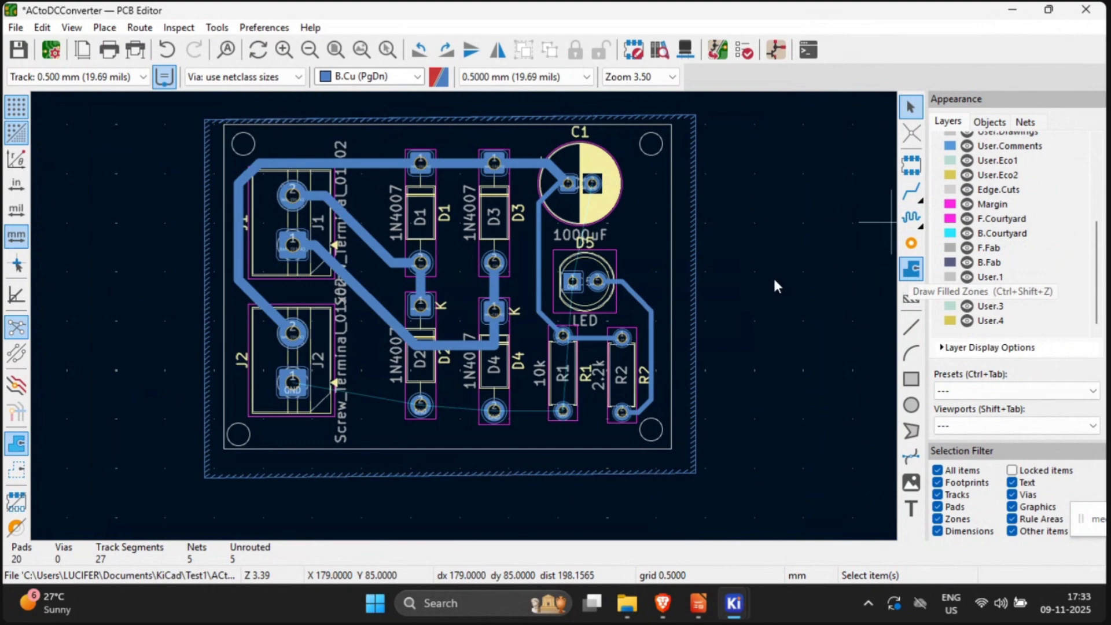
Step: Check which objects lie around the board's right edge and review the rule area's properties without changing them
right_click(659, 208)
left_click(619, 208)
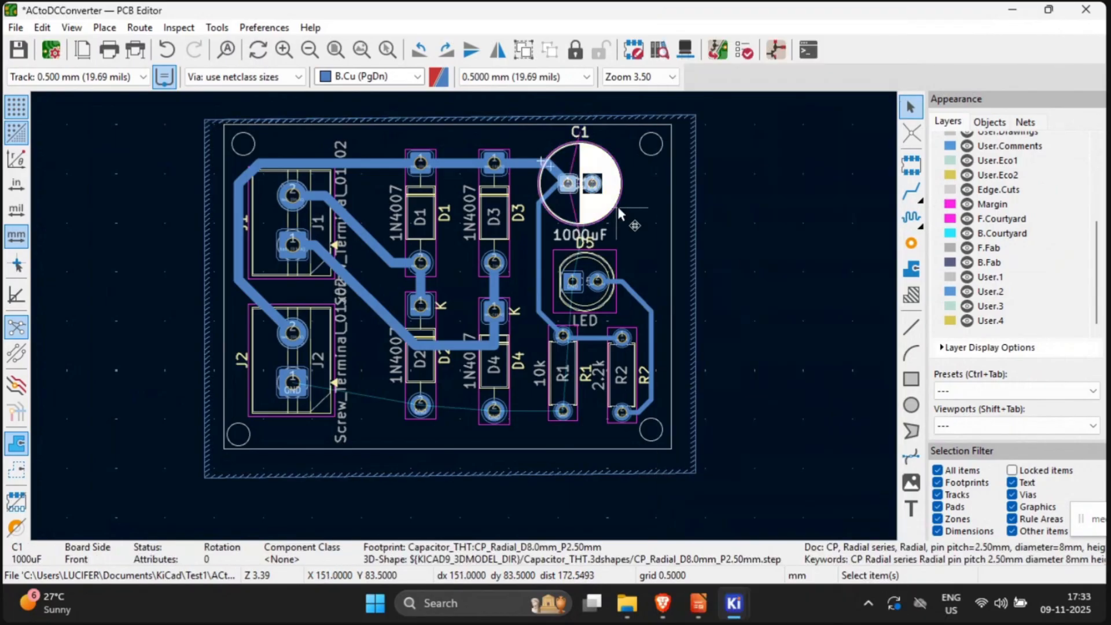
double_click(637, 210)
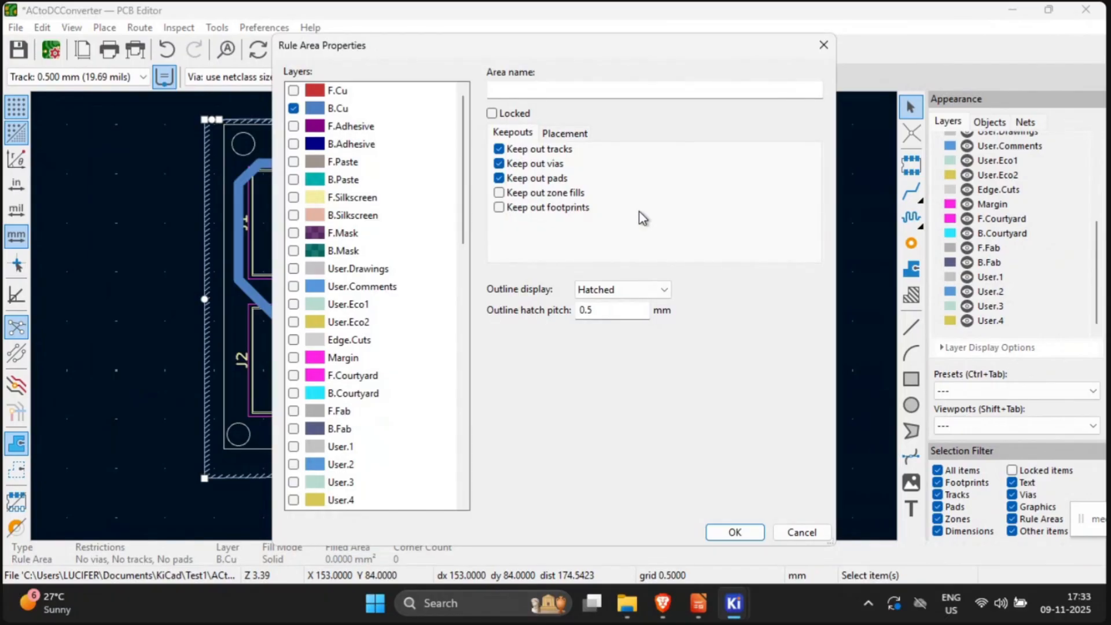
left_click(823, 44)
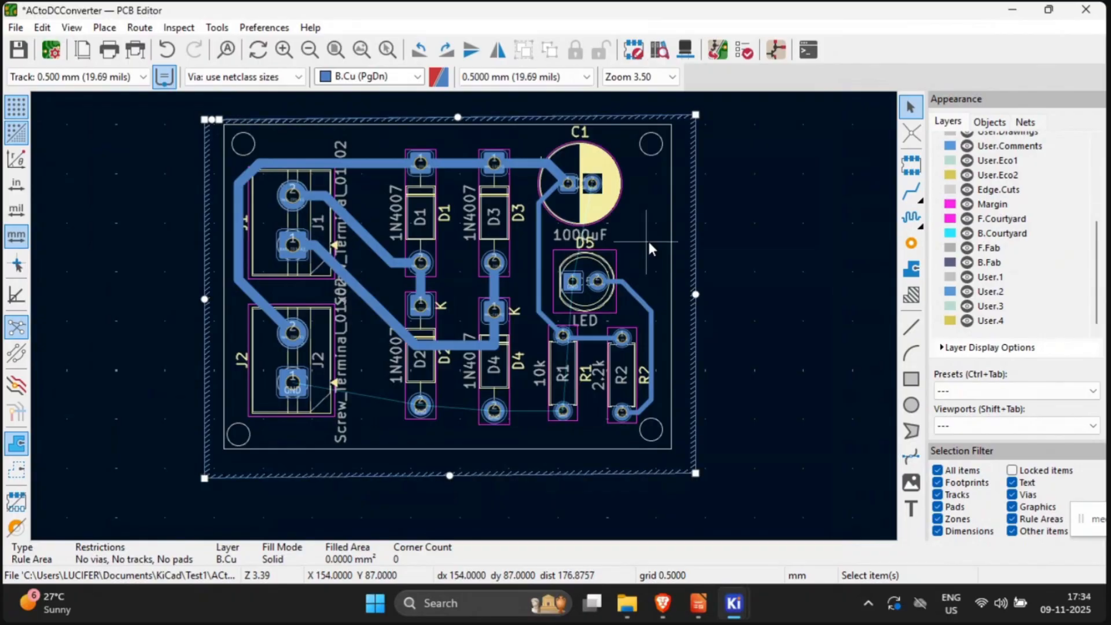
left_click(670, 224)
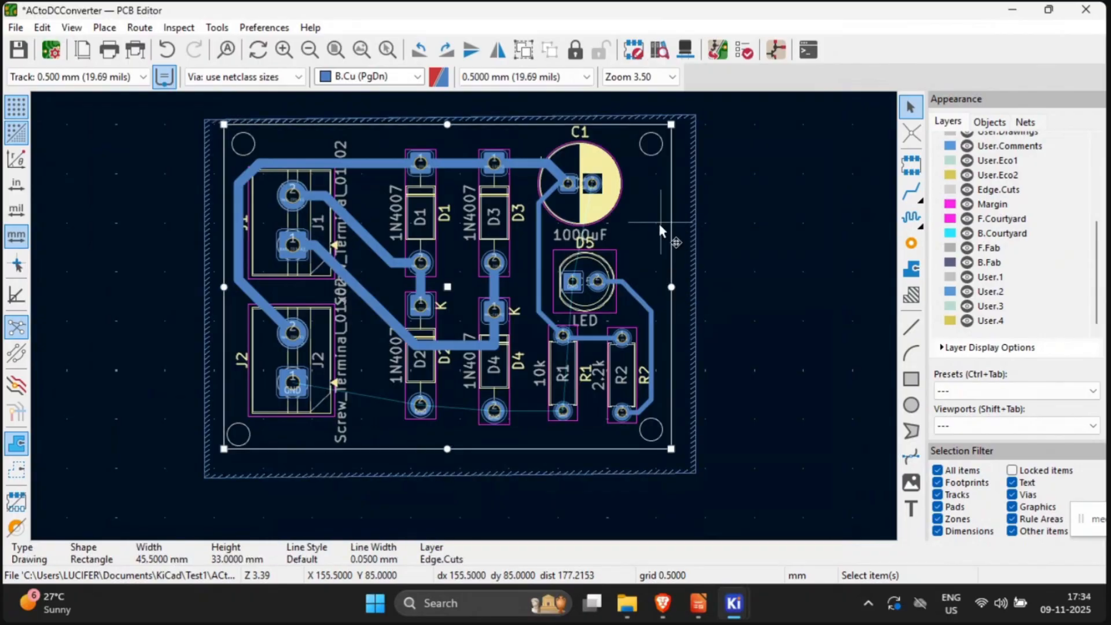
double_click(661, 227)
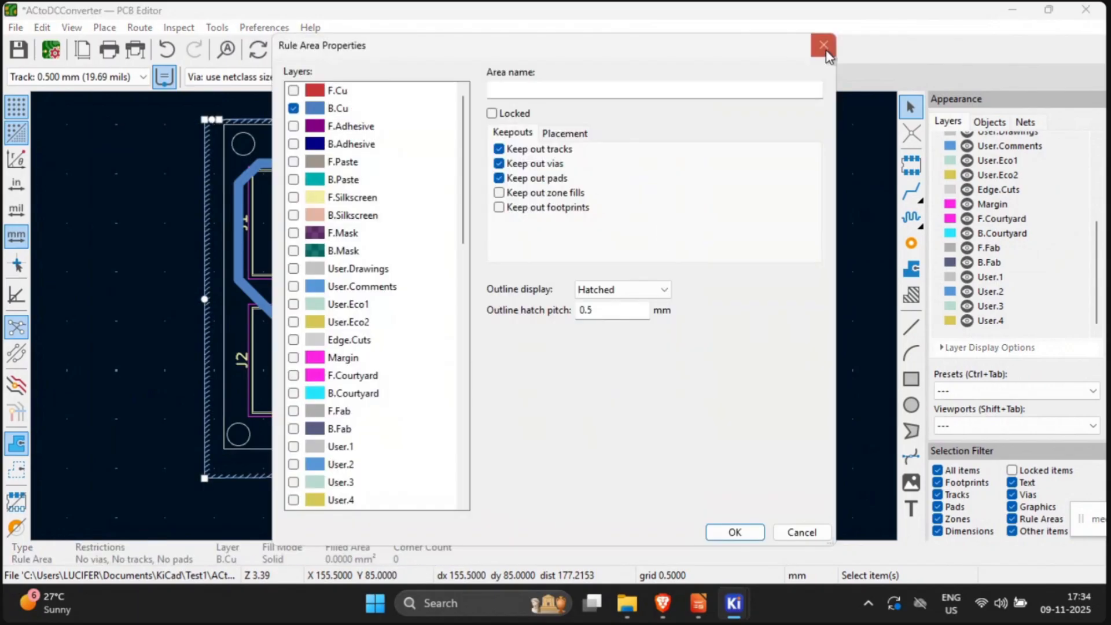
left_click(823, 43)
double_click(682, 207)
left_click(820, 43)
double_click(630, 223)
left_click(822, 46)
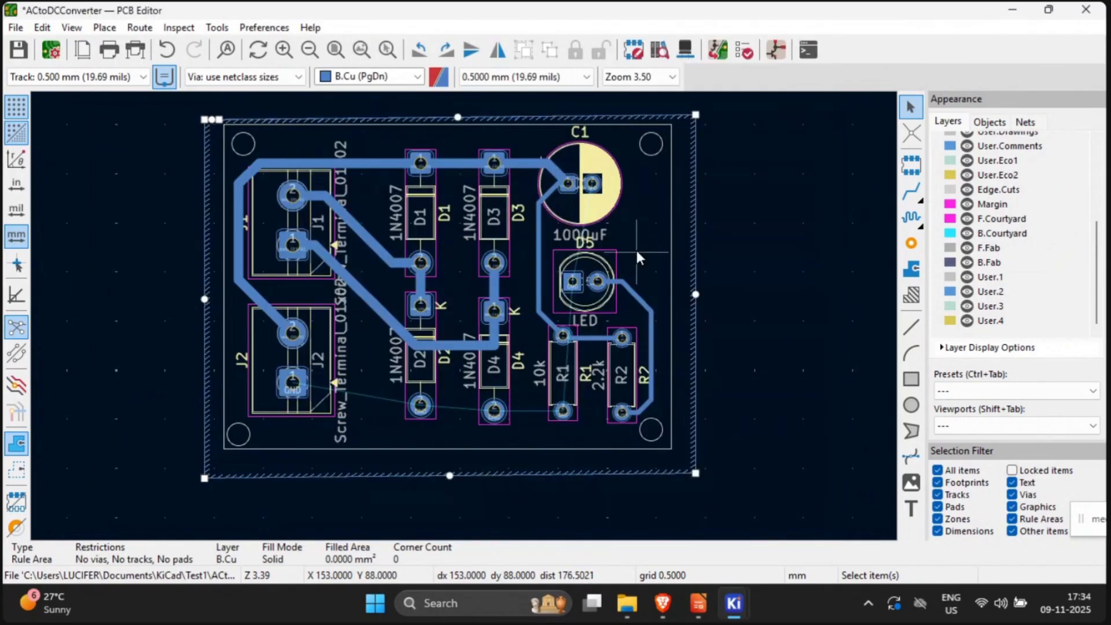
Step: Undo the copper zone and the rule area drawn around the board
right_click(412, 454)
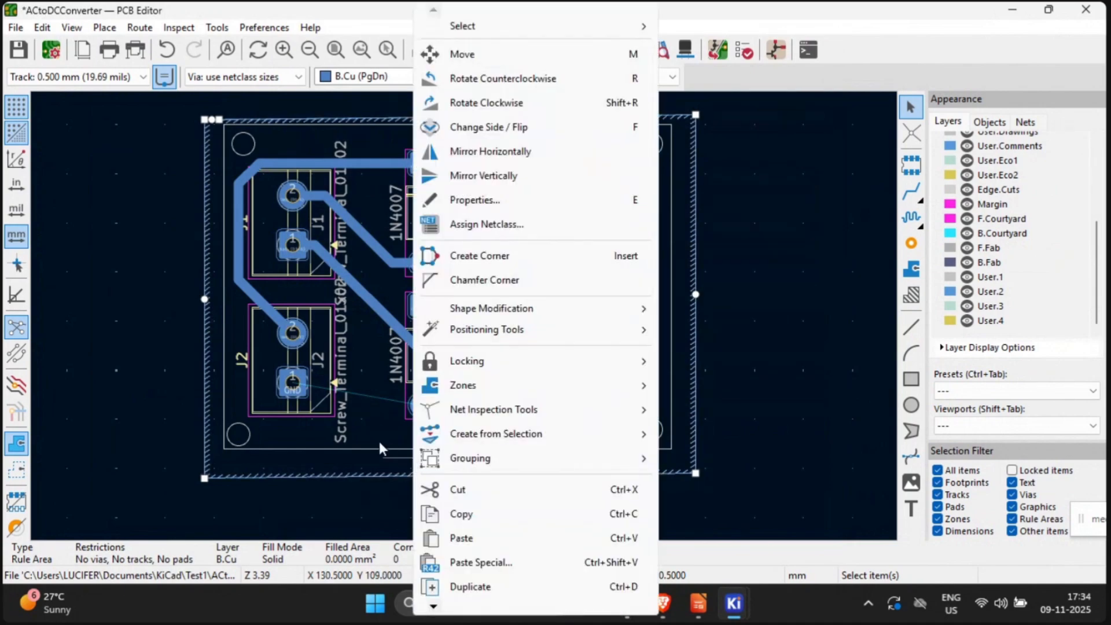
left_click(99, 382)
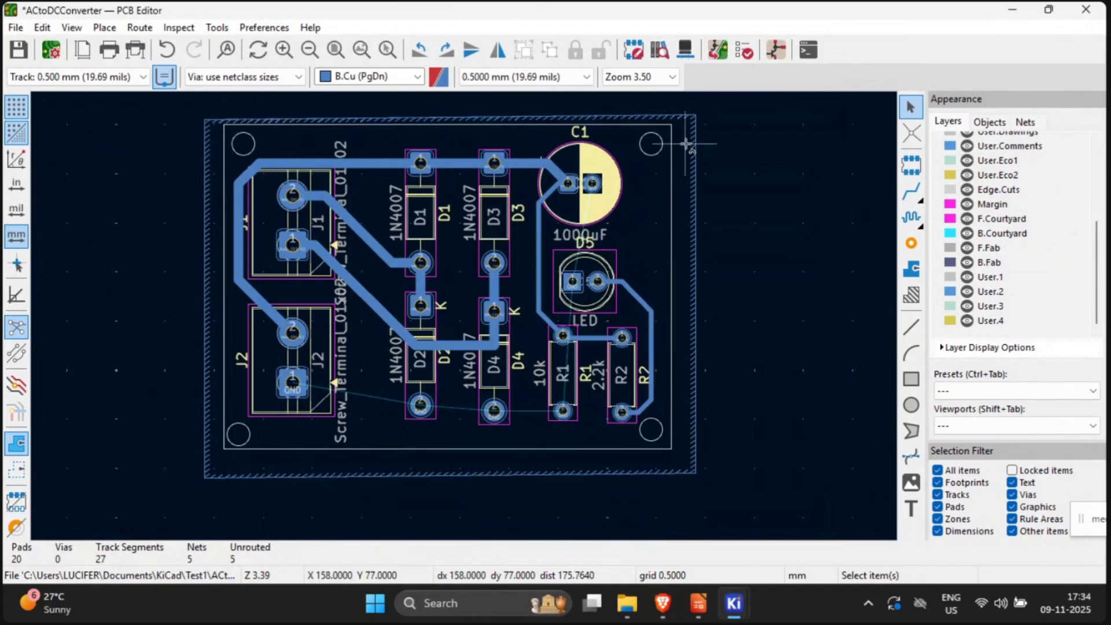
key("ctrl+z")
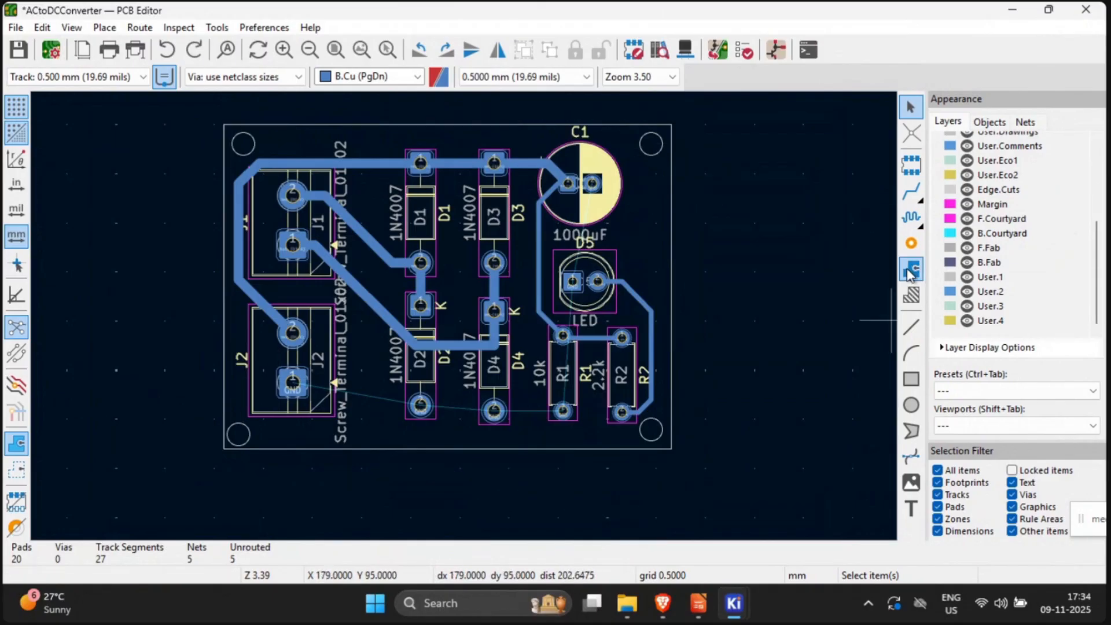
Step: Draw a solid-fill GND copper zone on B.Cu around the whole board outline, about 50 by 37 mm
left_click(910, 271)
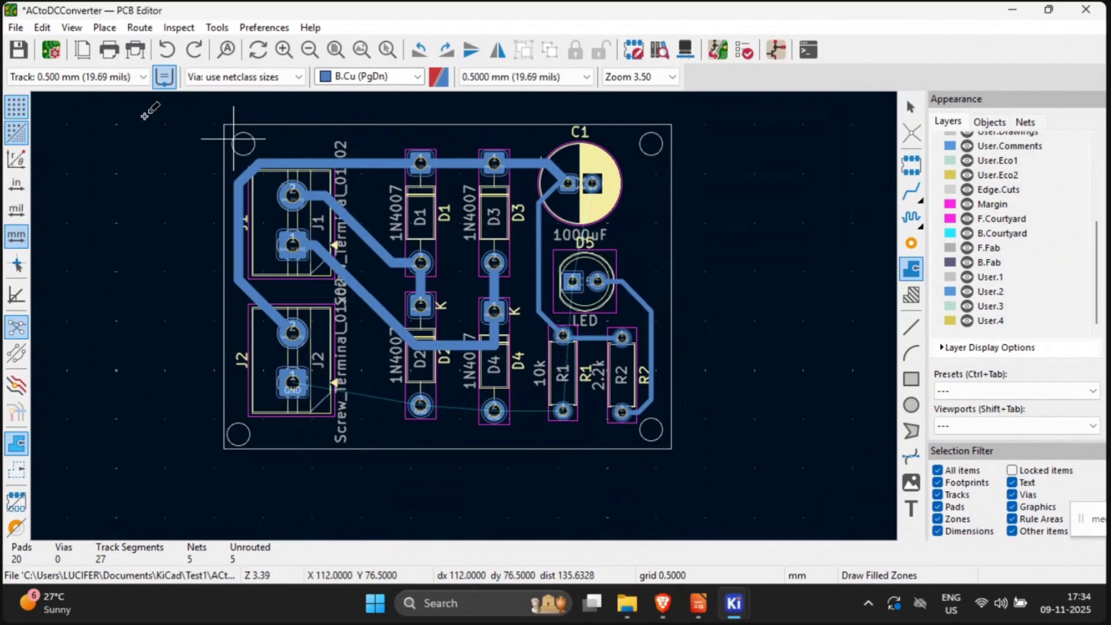
left_click(214, 116)
left_click(782, 12)
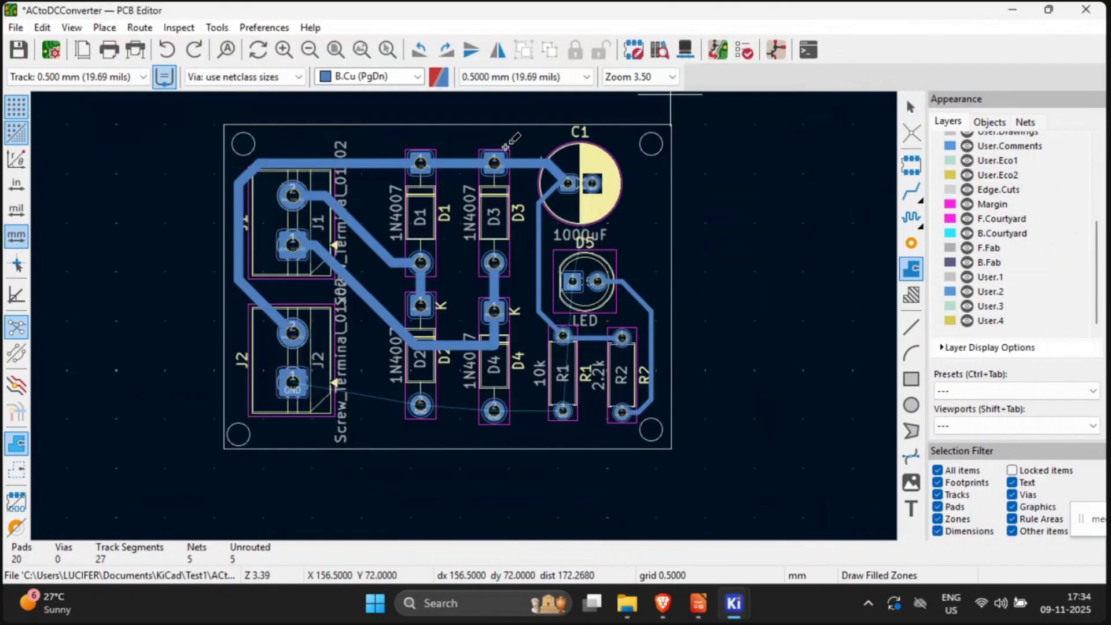
scroll(210, 147, "down", 1, "ctrl")
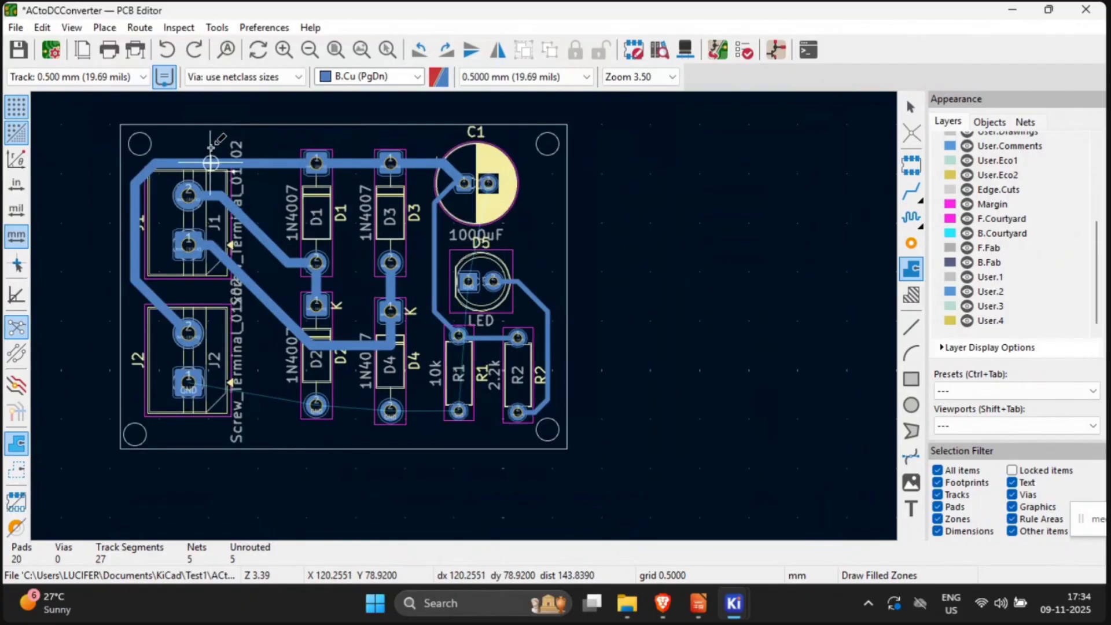
scroll(211, 163, "down", 4)
scroll(478, 315, "up", 2)
scroll(489, 315, "down", 6)
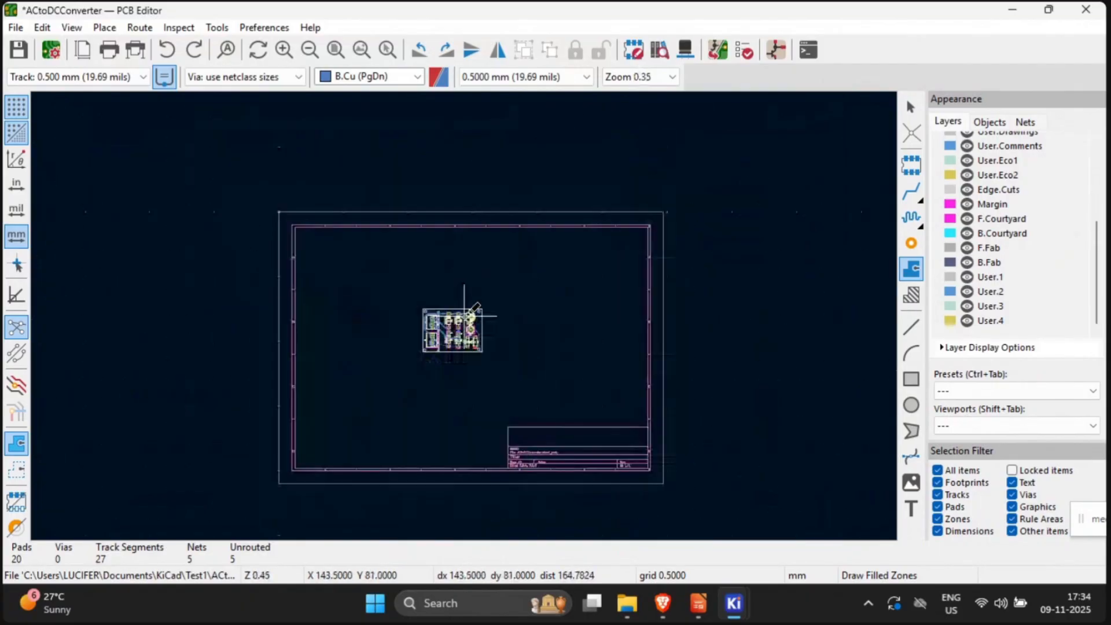
scroll(464, 315, "up", 6)
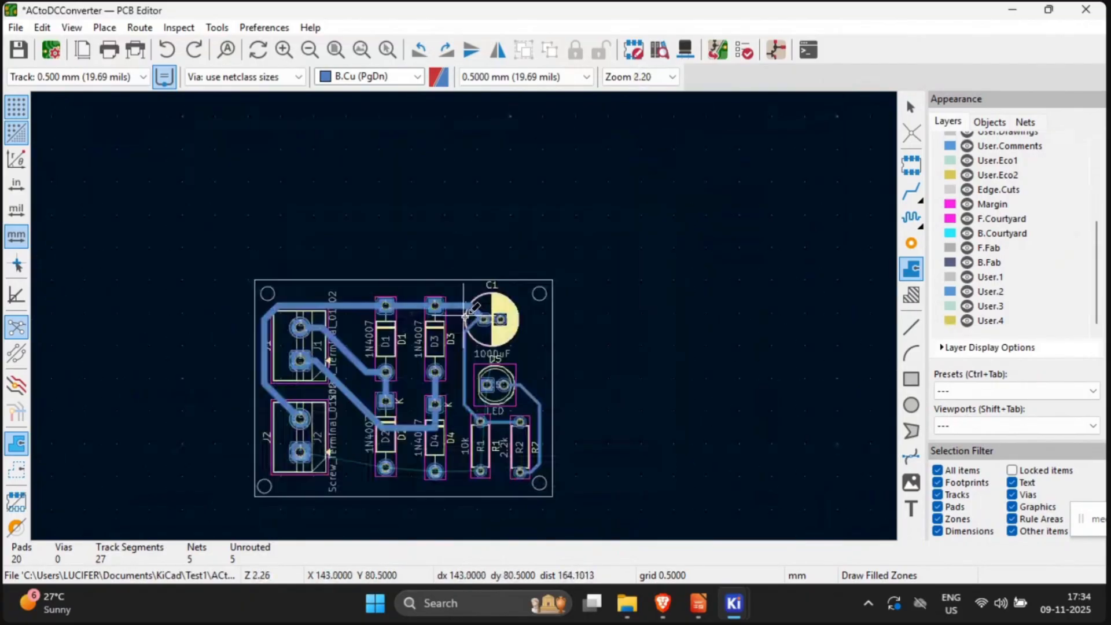
left_click(245, 269)
left_click(782, 17)
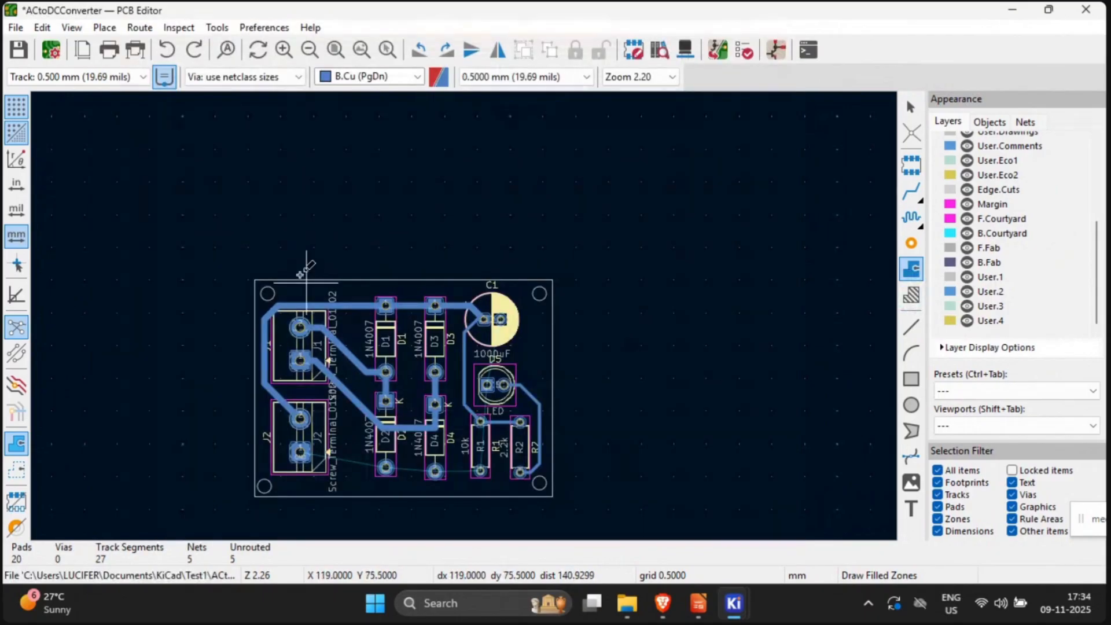
left_click(251, 267)
left_click(309, 120)
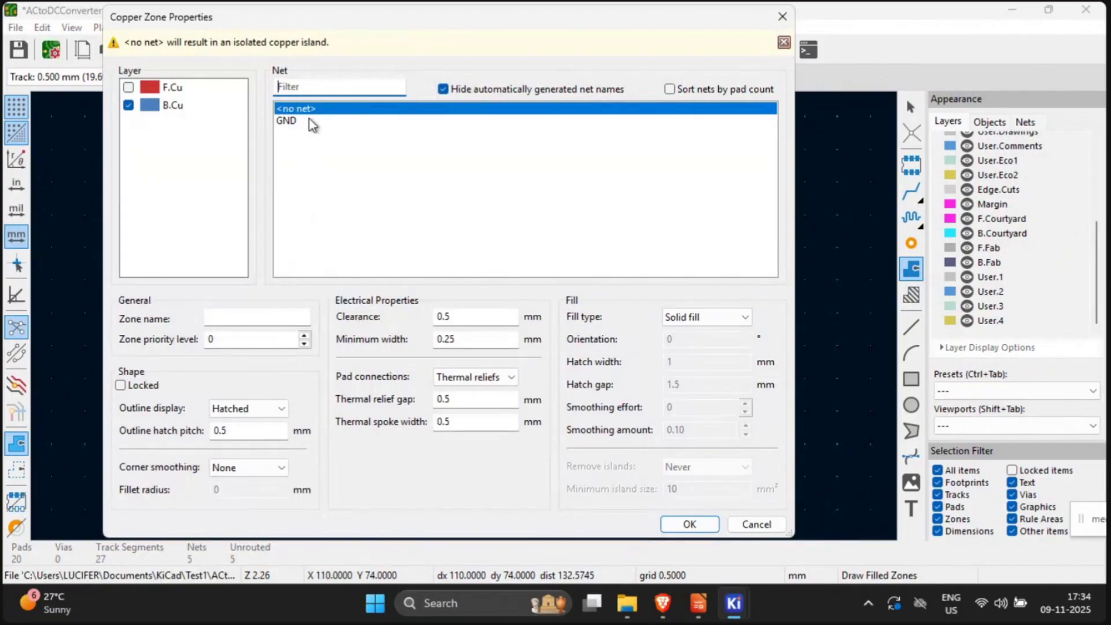
left_click(689, 524)
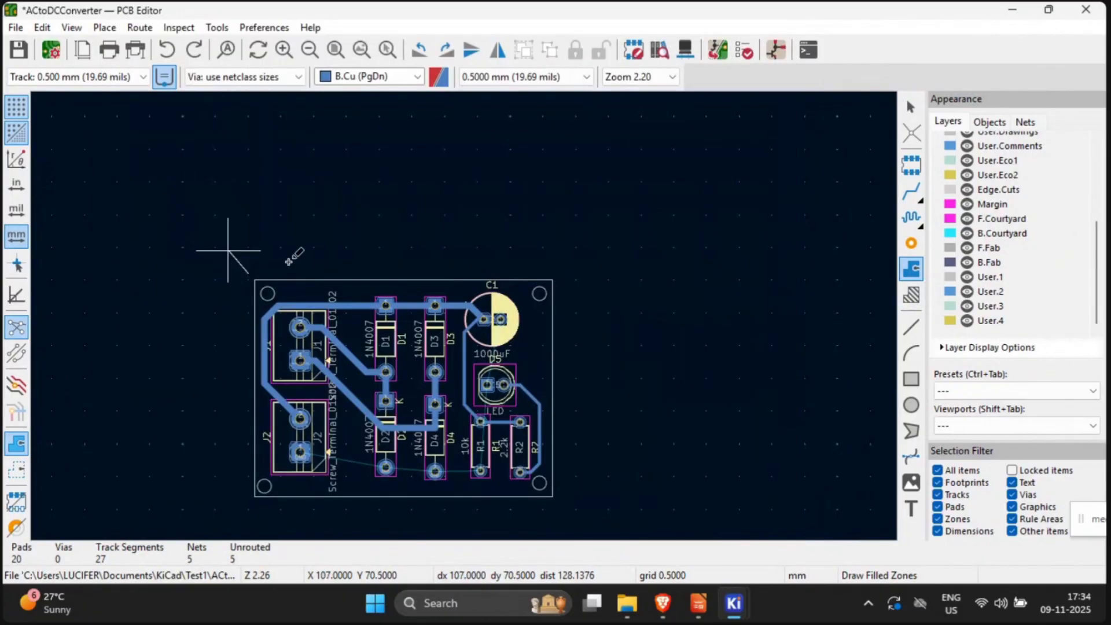
left_click(565, 273)
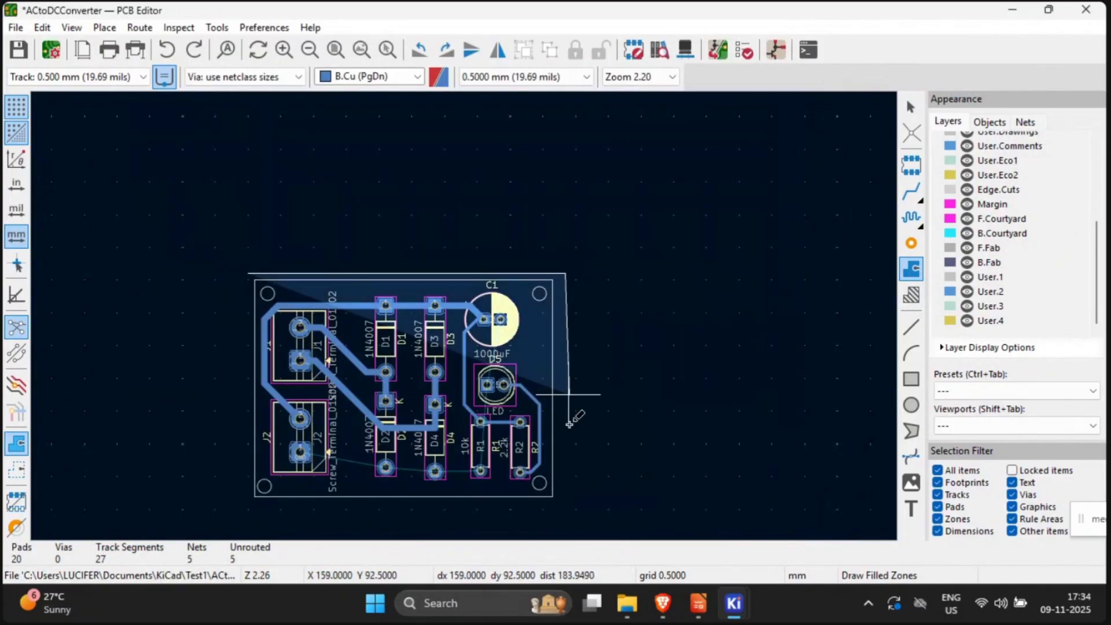
left_click(562, 512)
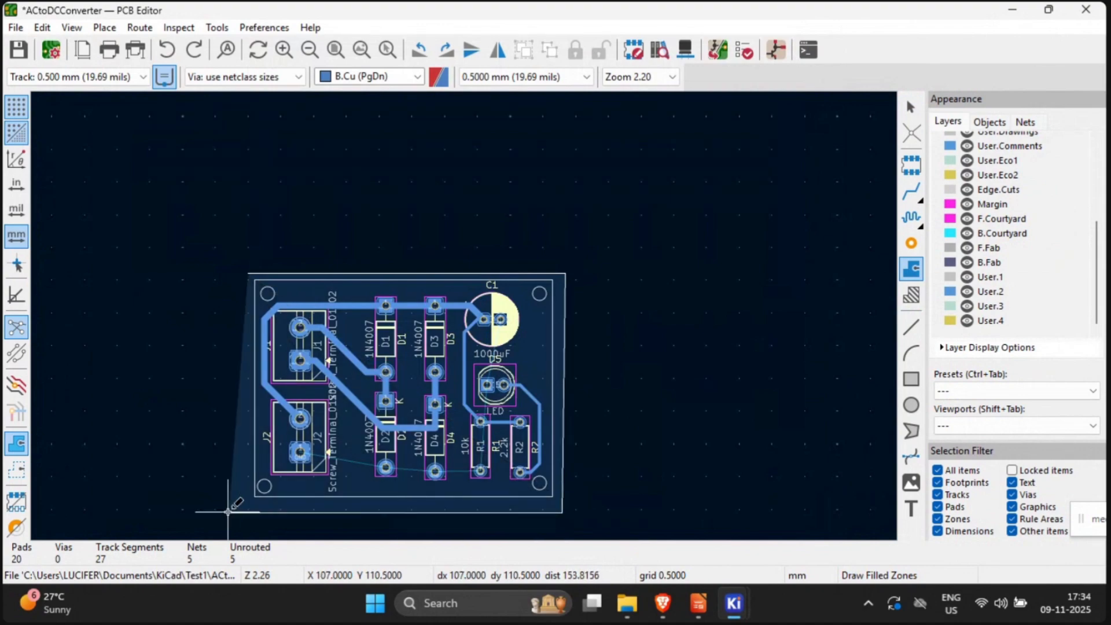
left_click(229, 512)
scroll(244, 269, "up", 5)
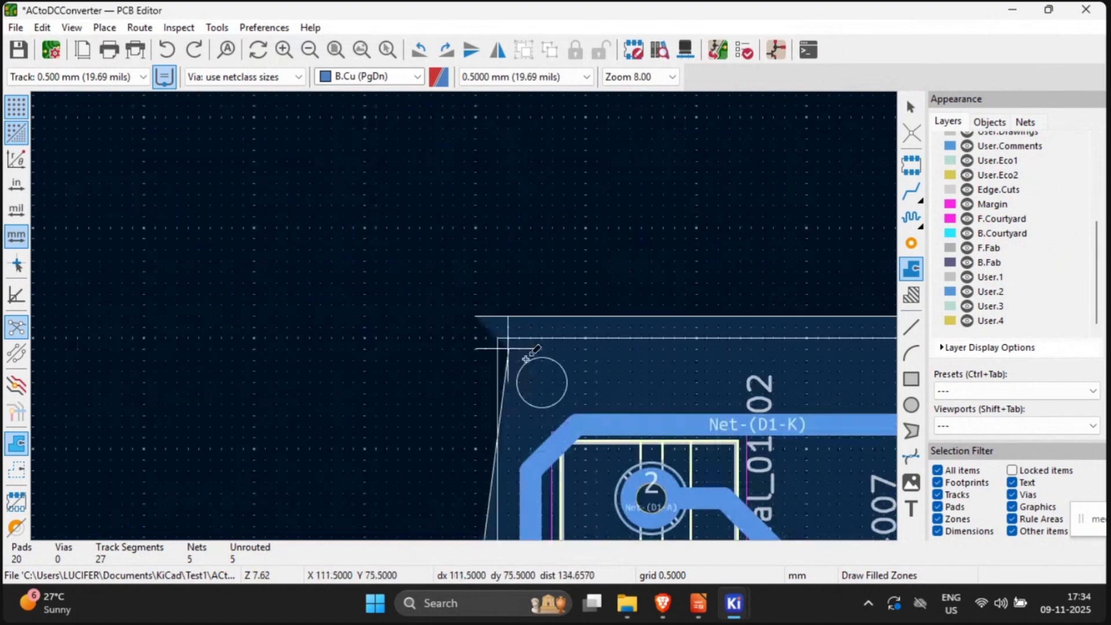
double_click(474, 317)
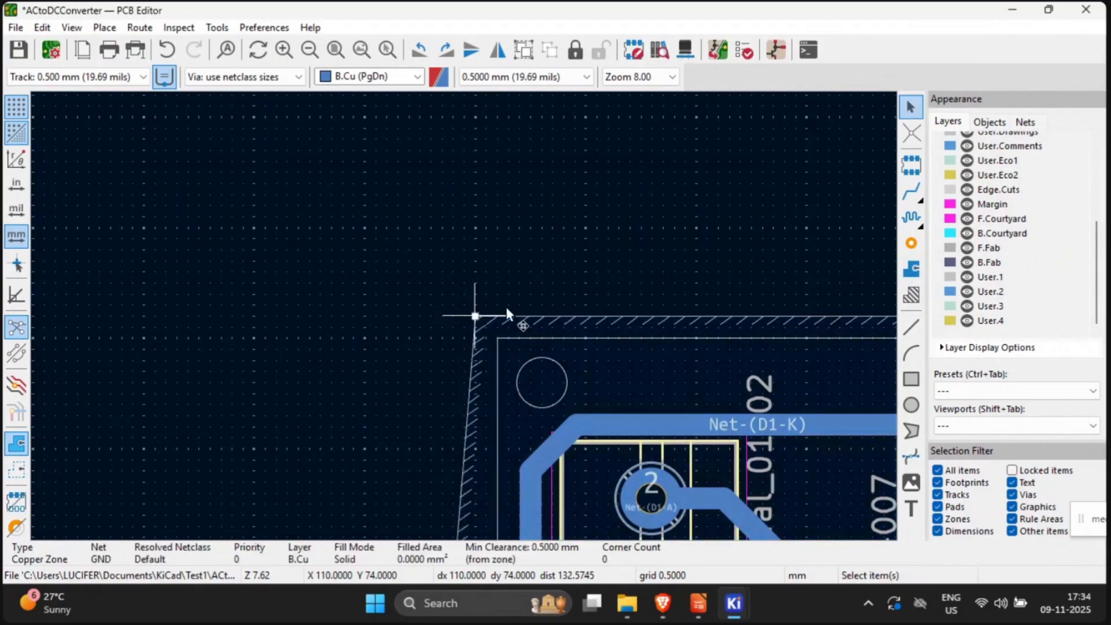
scroll(567, 346, "down", 5)
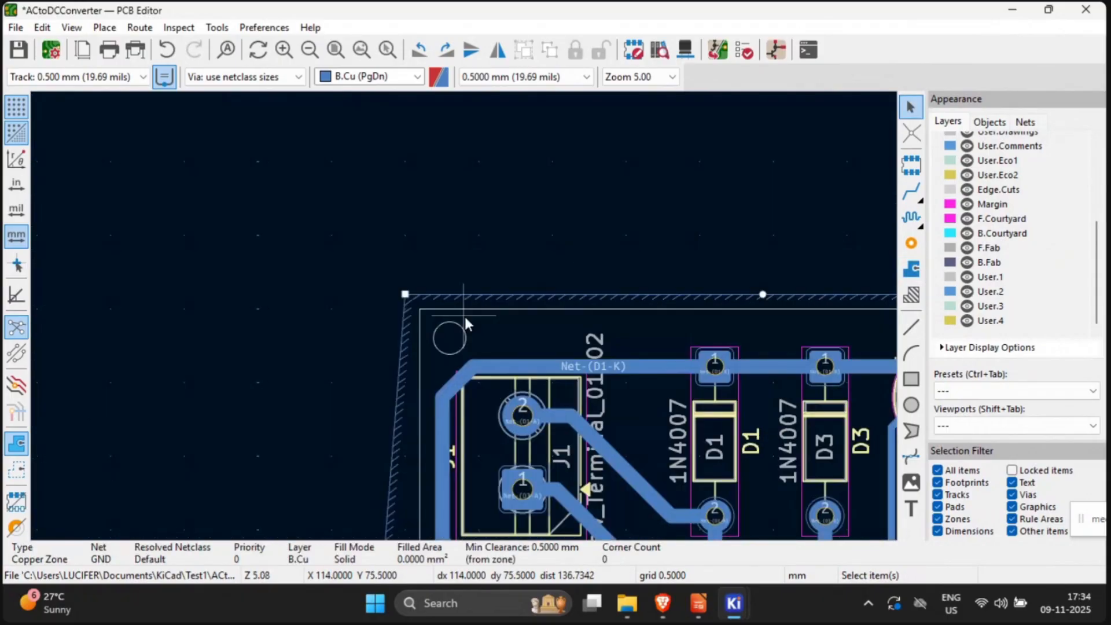
key("ctrl+p")
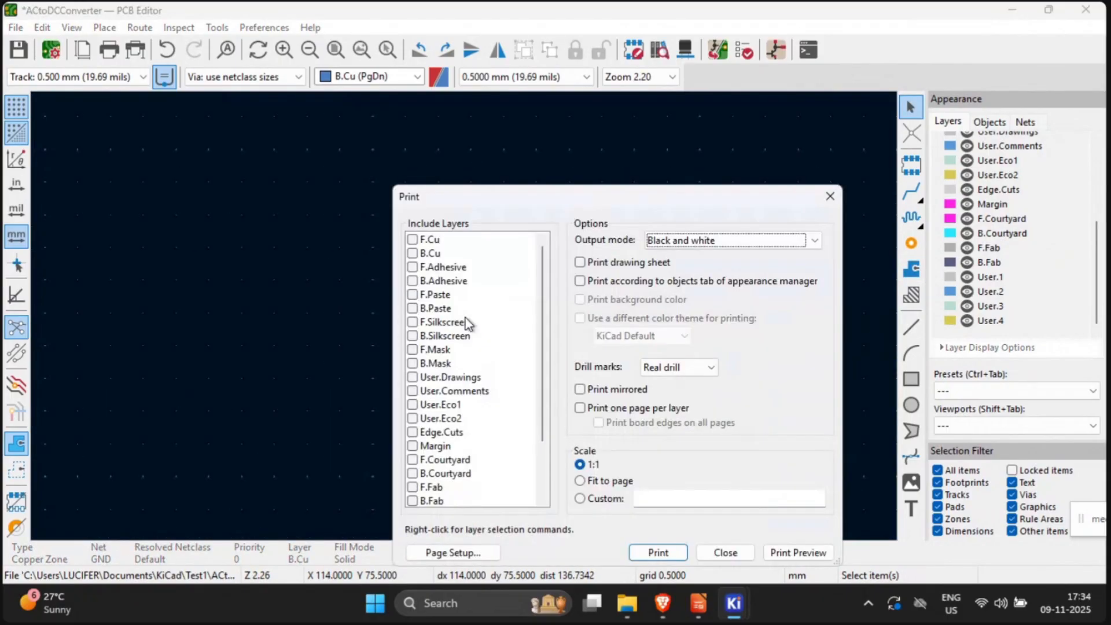
left_click(654, 554)
left_click(738, 383)
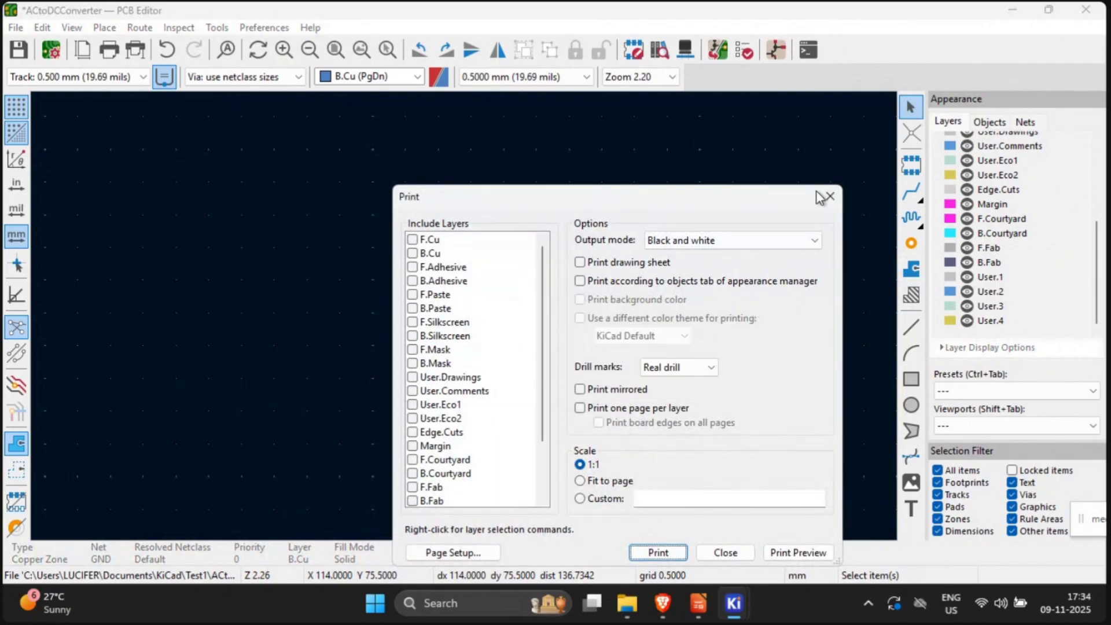
left_click(829, 197)
scroll(464, 317, "down", 2)
scroll(464, 317, "up", 2)
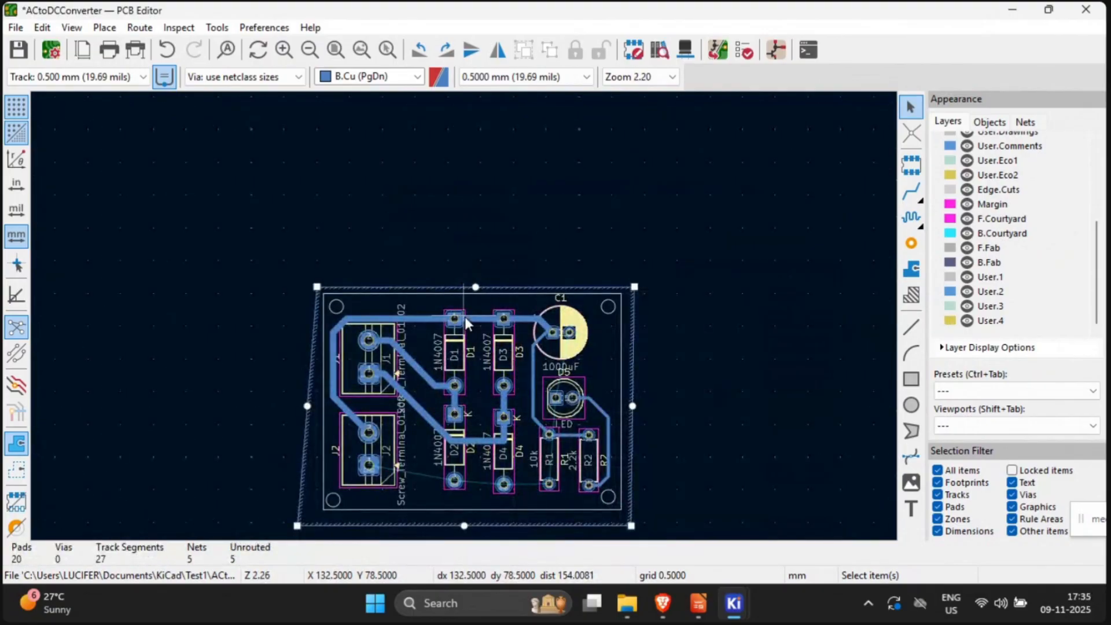
Step: Make F.Cu the active layer and fill all copper zones on the board
key("Page_Up")
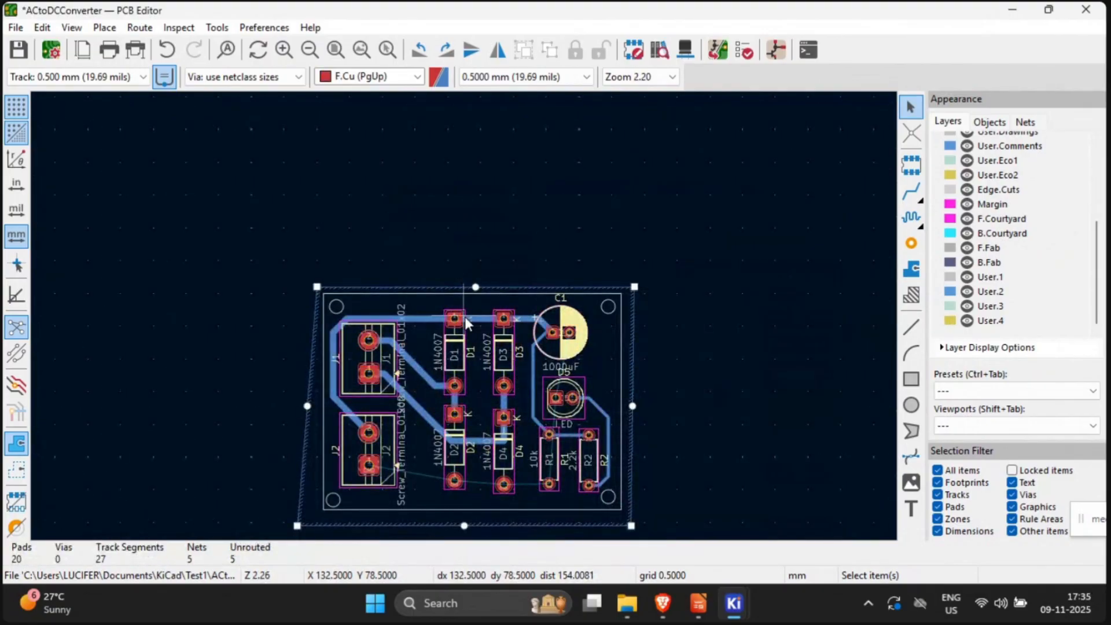
right_click(505, 209)
left_click(466, 202)
key("b")
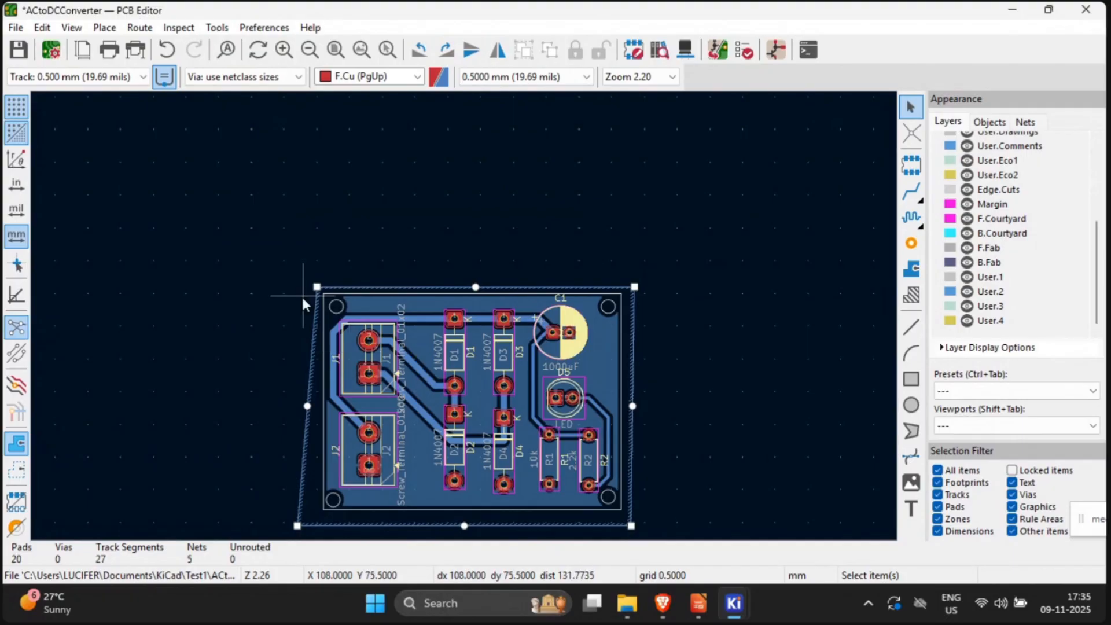
Step: Examine the ground fill around the pads and tracks, and review the assembled board in the 3D viewer from above and at an angle
middle_click_drag(265, 321, 239, 231)
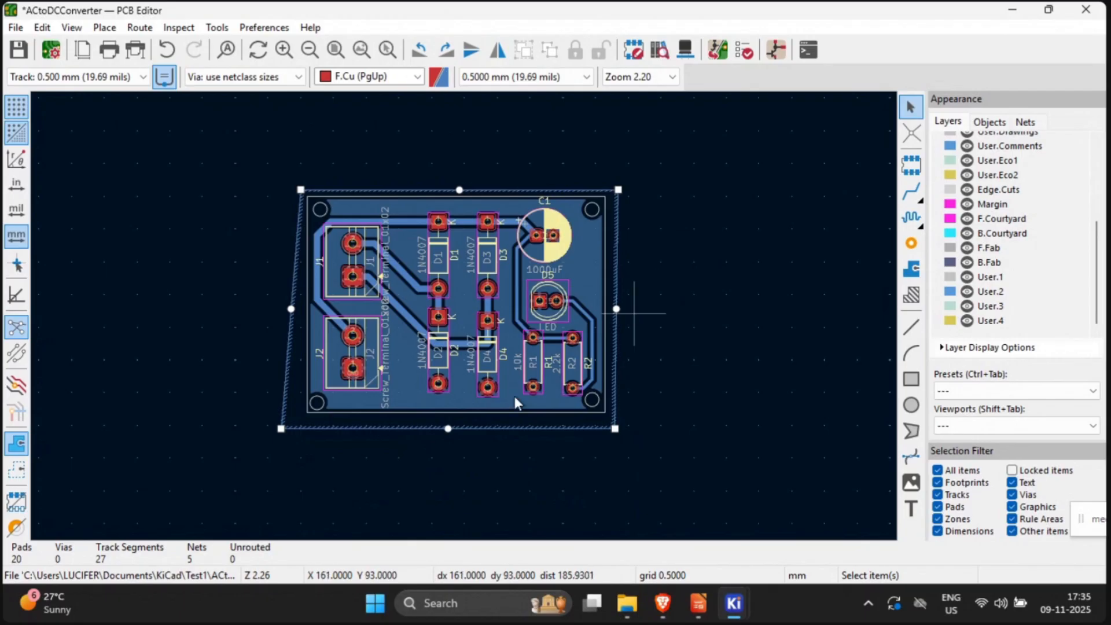
scroll(464, 317, "up", 4)
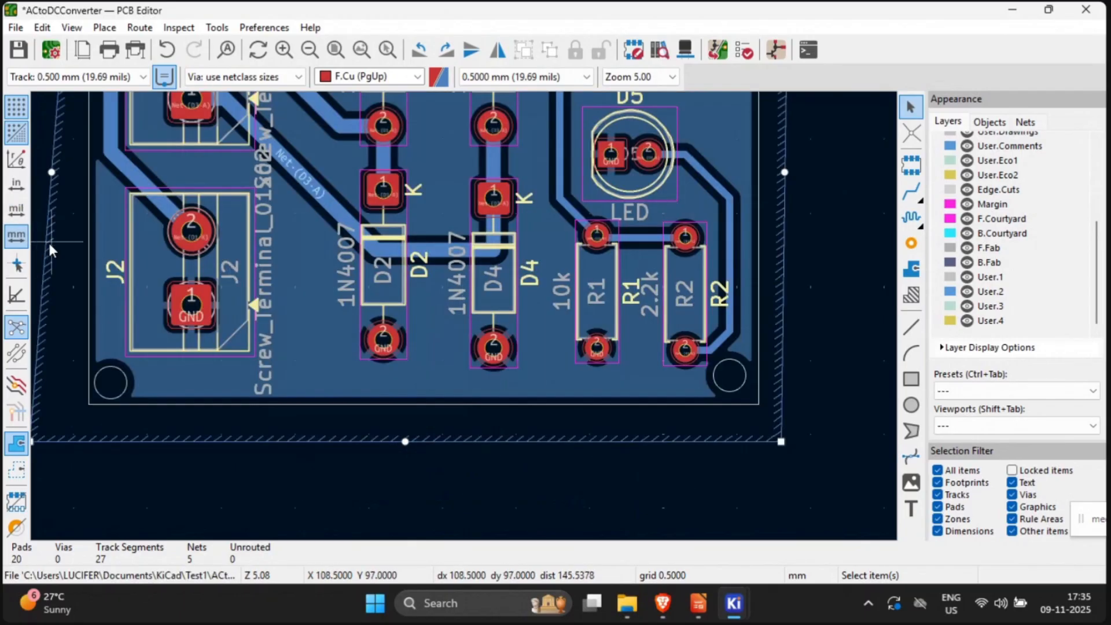
middle_click_drag(59, 259, 145, 507)
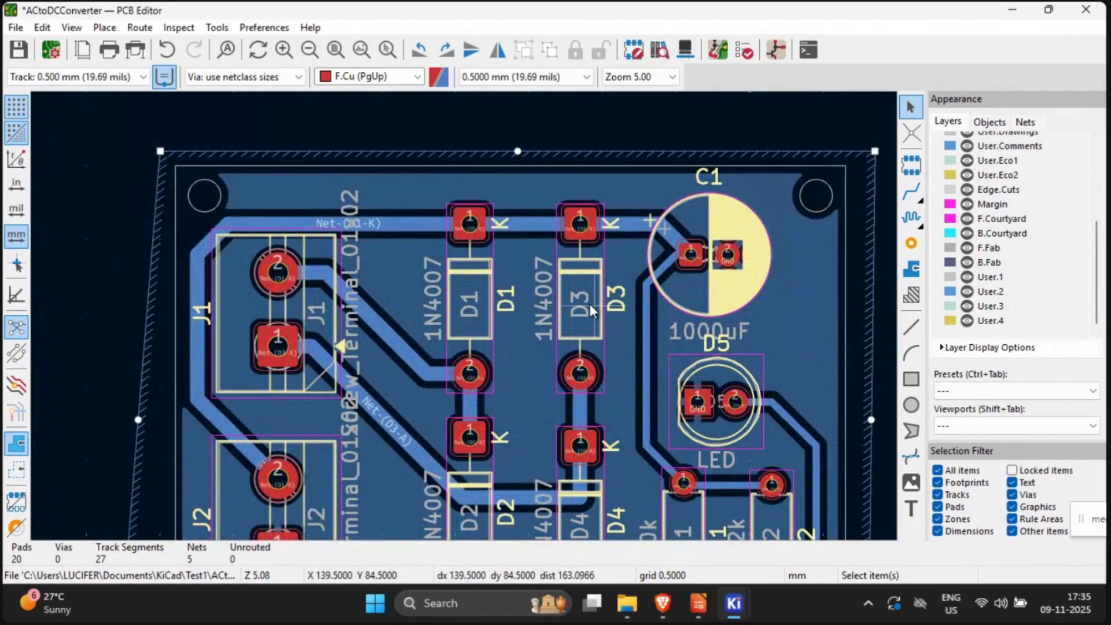
middle_click_drag(550, 289, 431, 196)
scroll(463, 317, "down", 3)
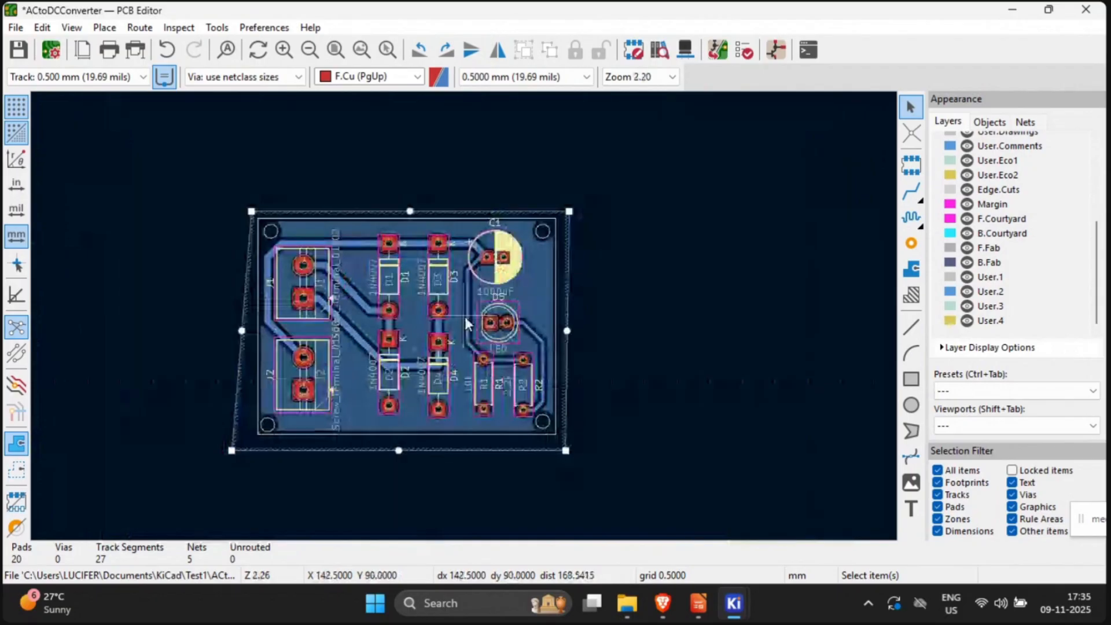
scroll(464, 317, "up", 2)
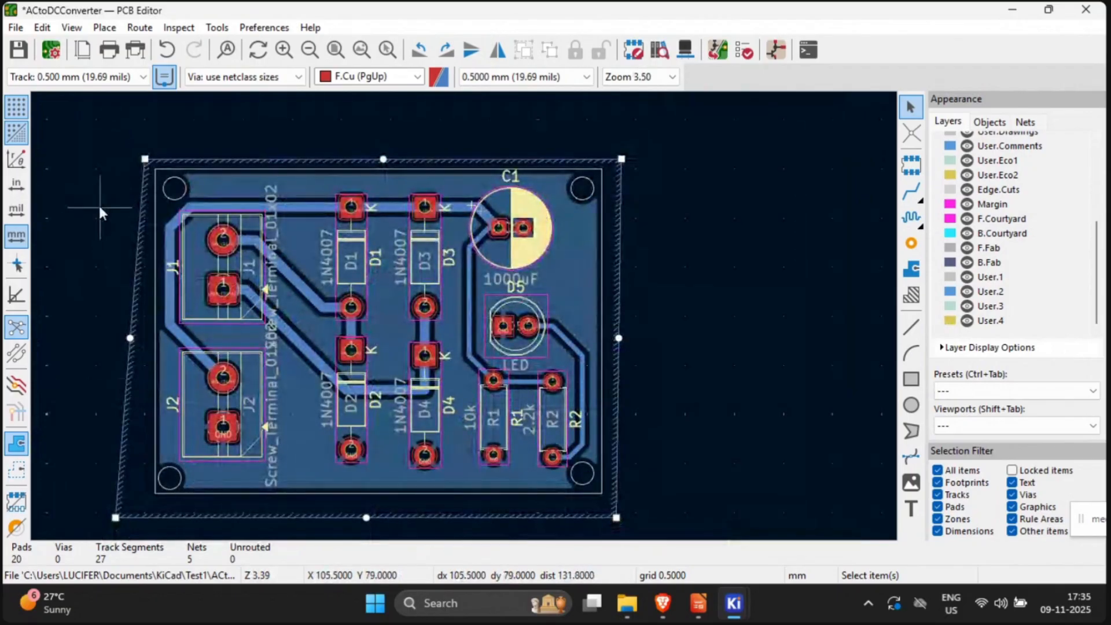
left_click(71, 28)
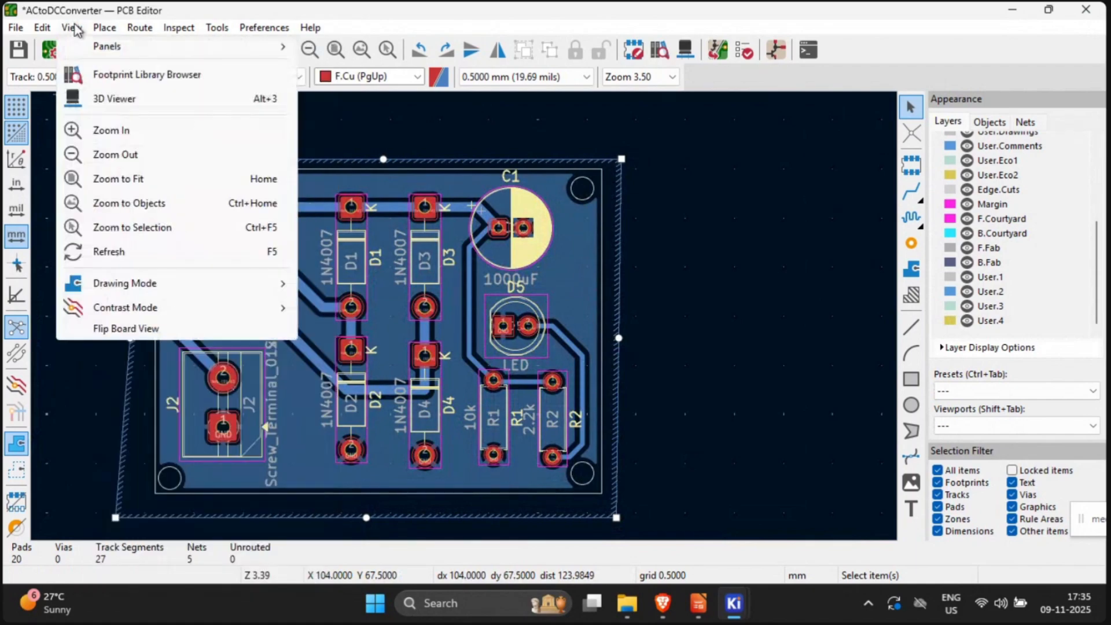
left_click(114, 98)
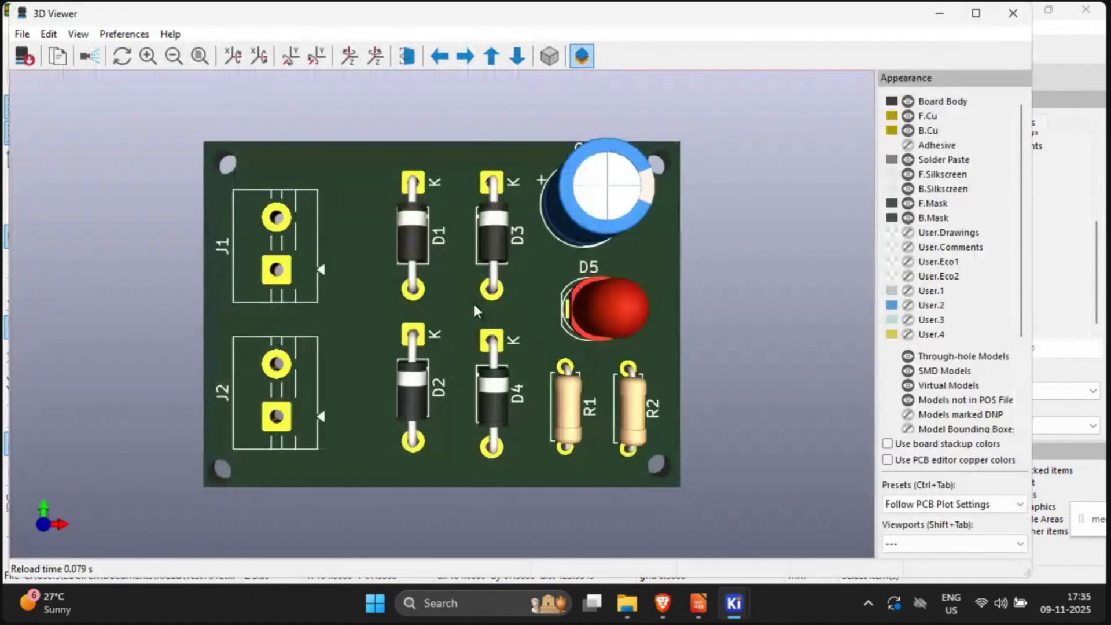
left_click_drag(407, 501, 413, 452)
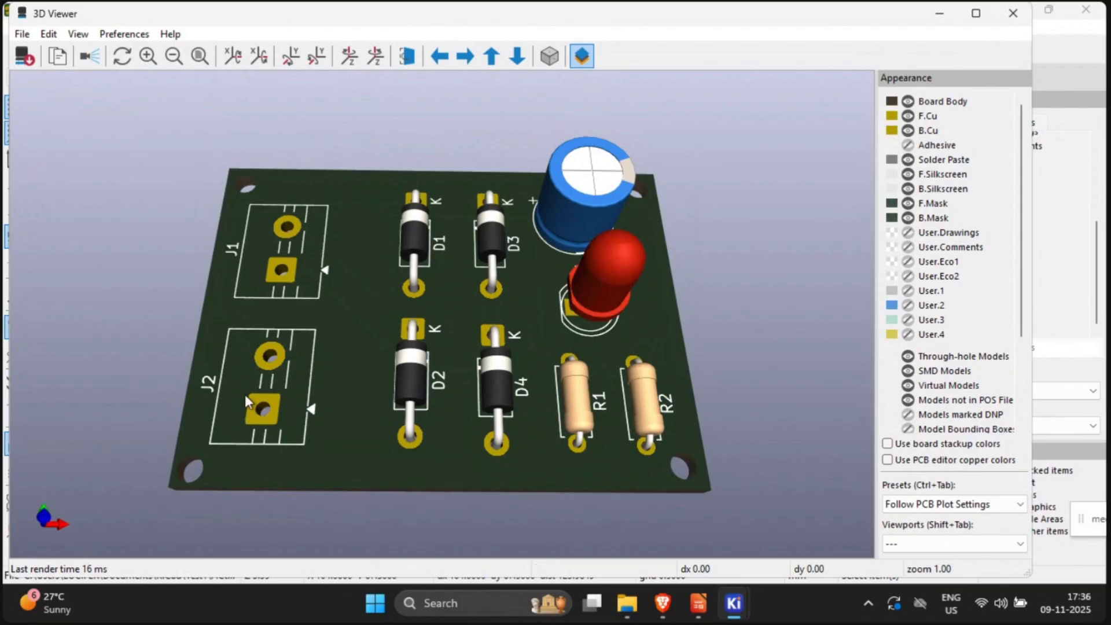
left_click_drag(498, 371, 476, 361)
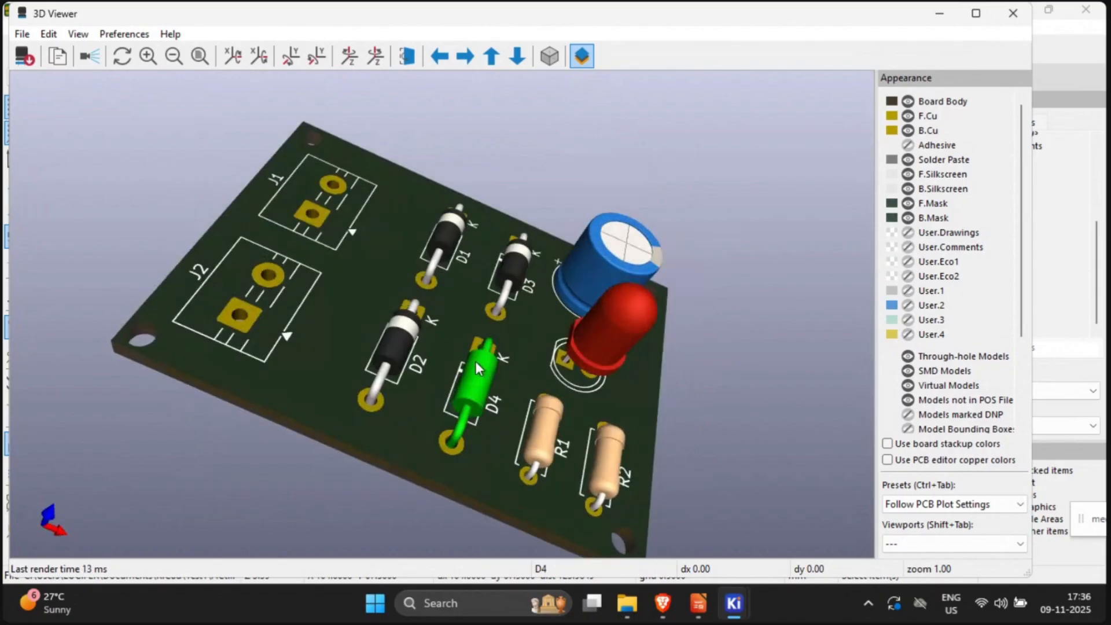
left_click(1011, 14)
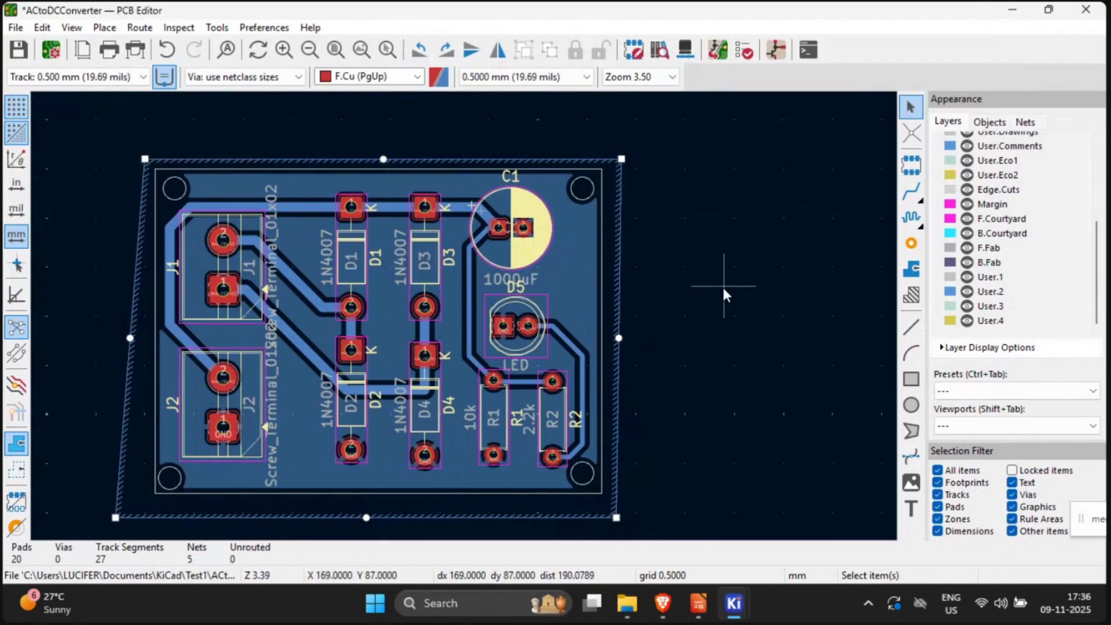
Step: Hide the F.Mask layer and make it the active layer
key("Page_Down")
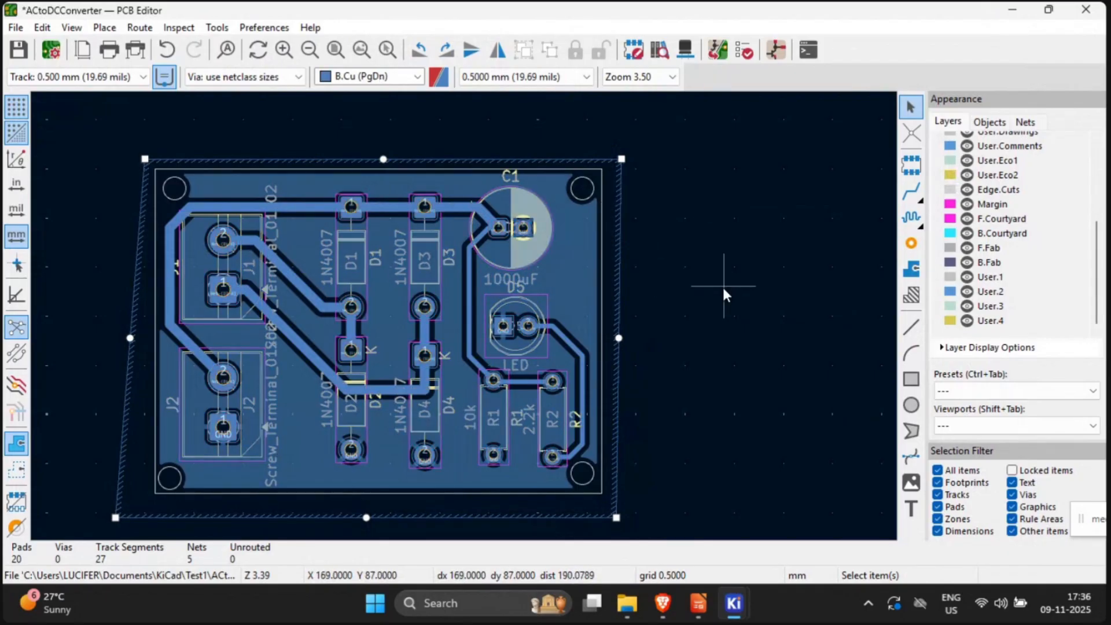
left_click(993, 278)
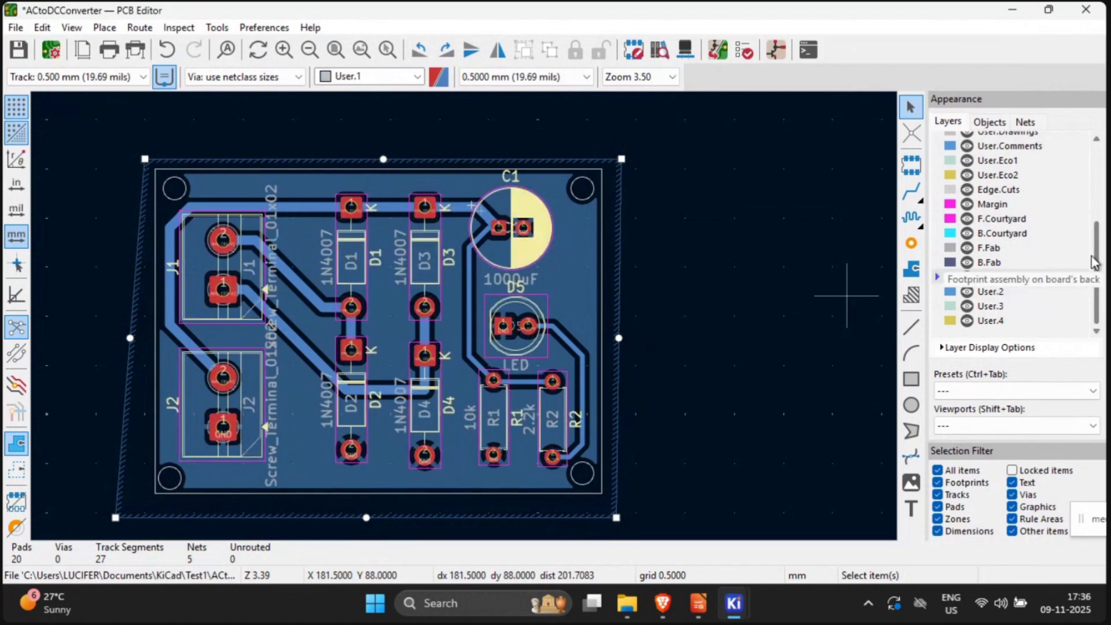
scroll(1099, 255, "up", 1)
scroll(1098, 255, "up", 1)
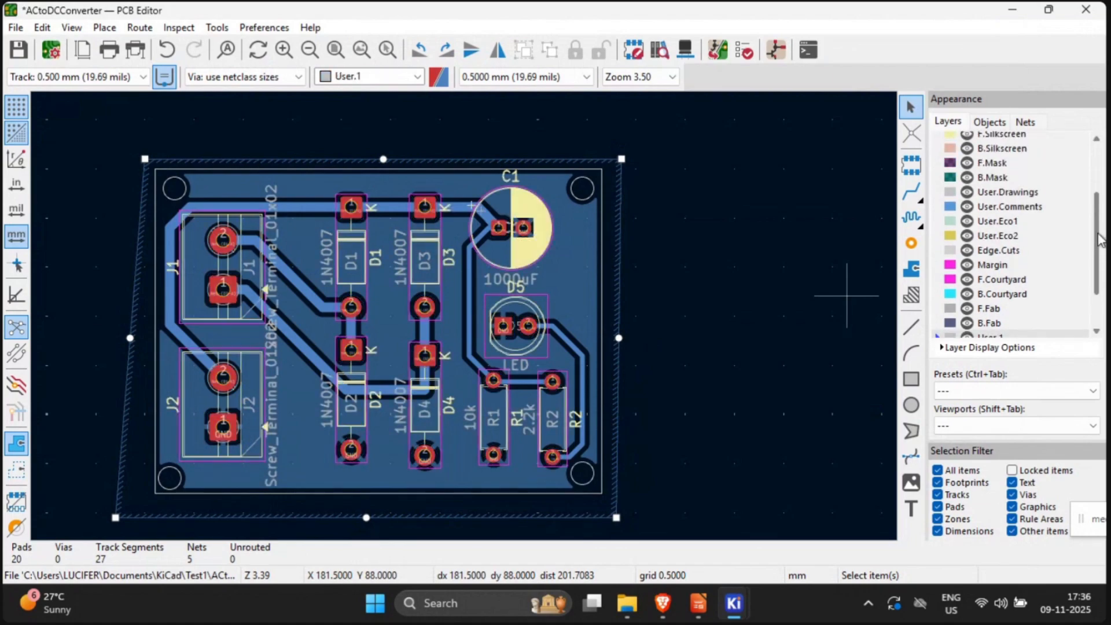
left_click(967, 170)
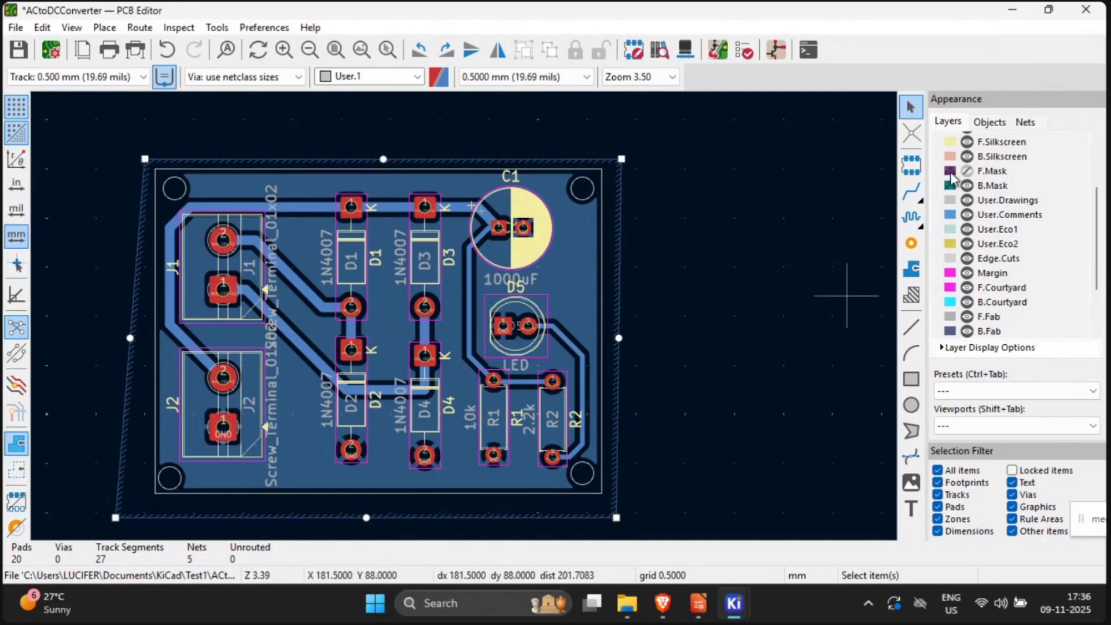
left_click(1001, 171)
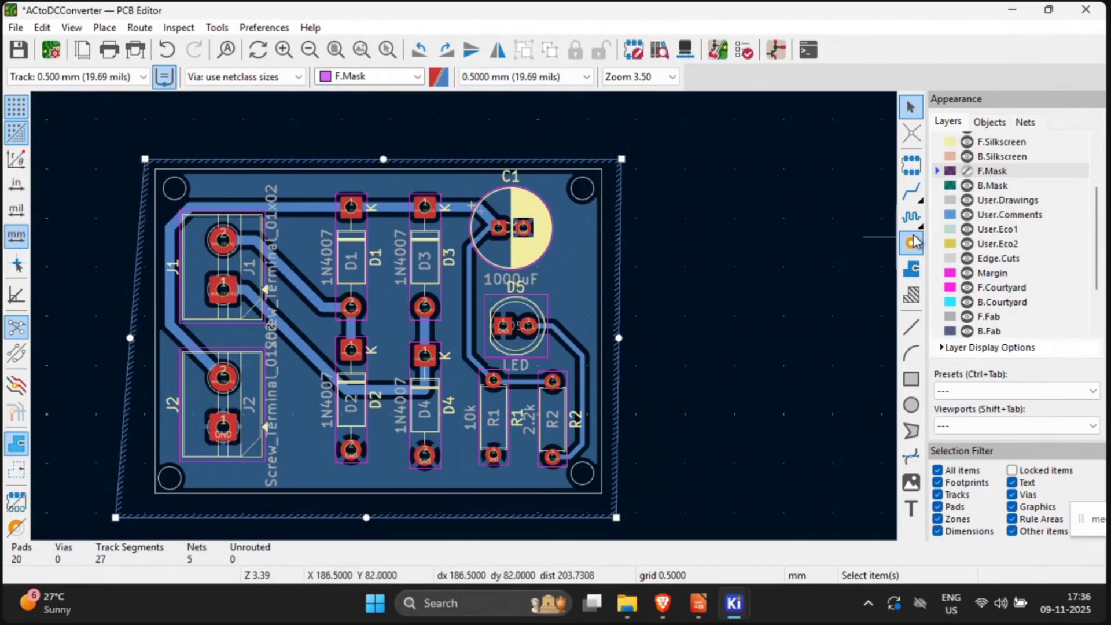
scroll(992, 183, "up", 1)
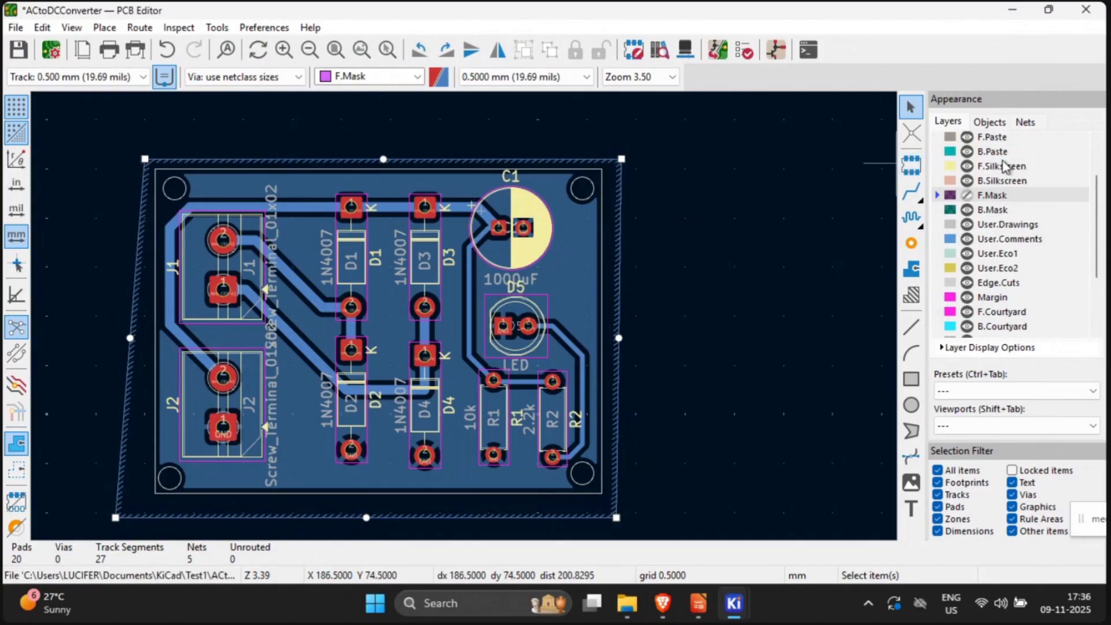
Step: Add the text "AC TO DC CONVERTER" on F.Silkscreen near the board's upper edge, at about X 126.5, Y 77 mm
left_click(1001, 167)
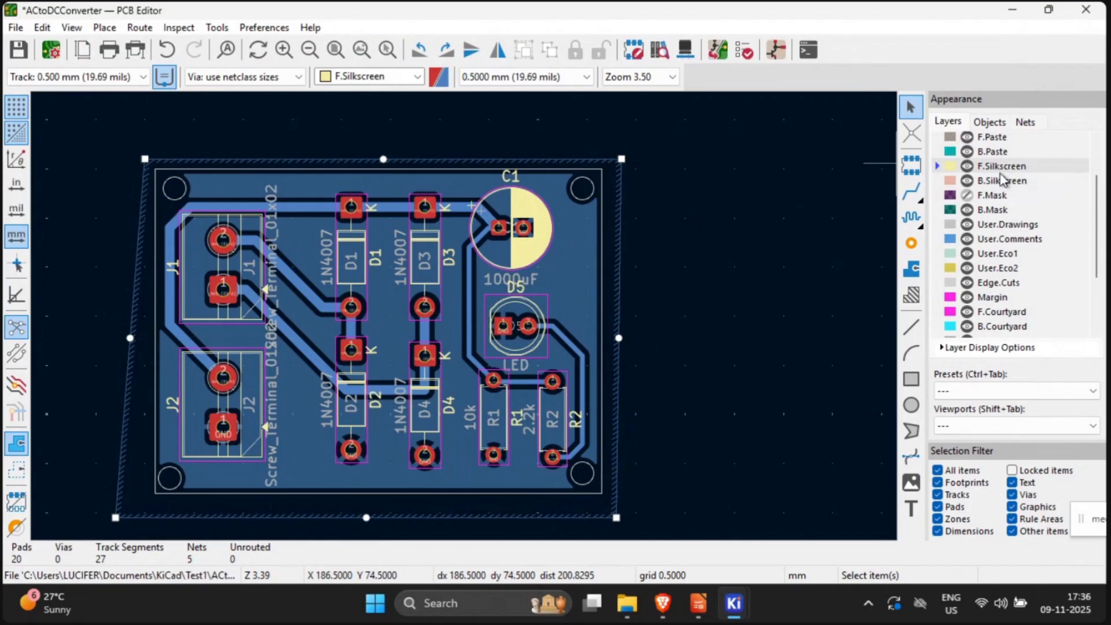
left_click(911, 508)
left_click(892, 468)
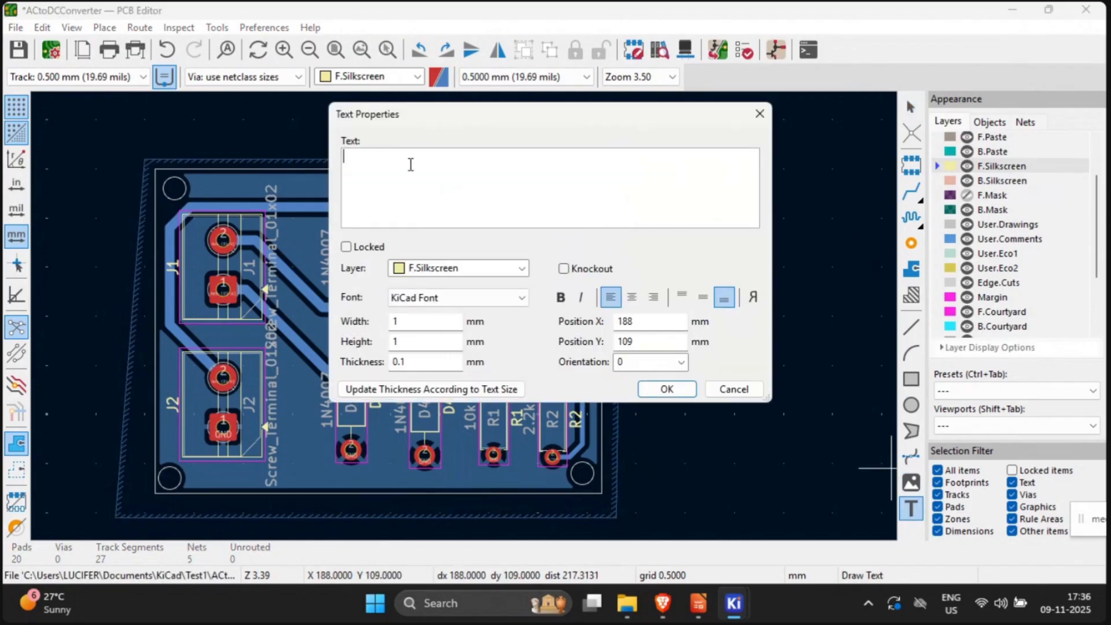
type("AC TO DC CONVERTER")
left_click(666, 389)
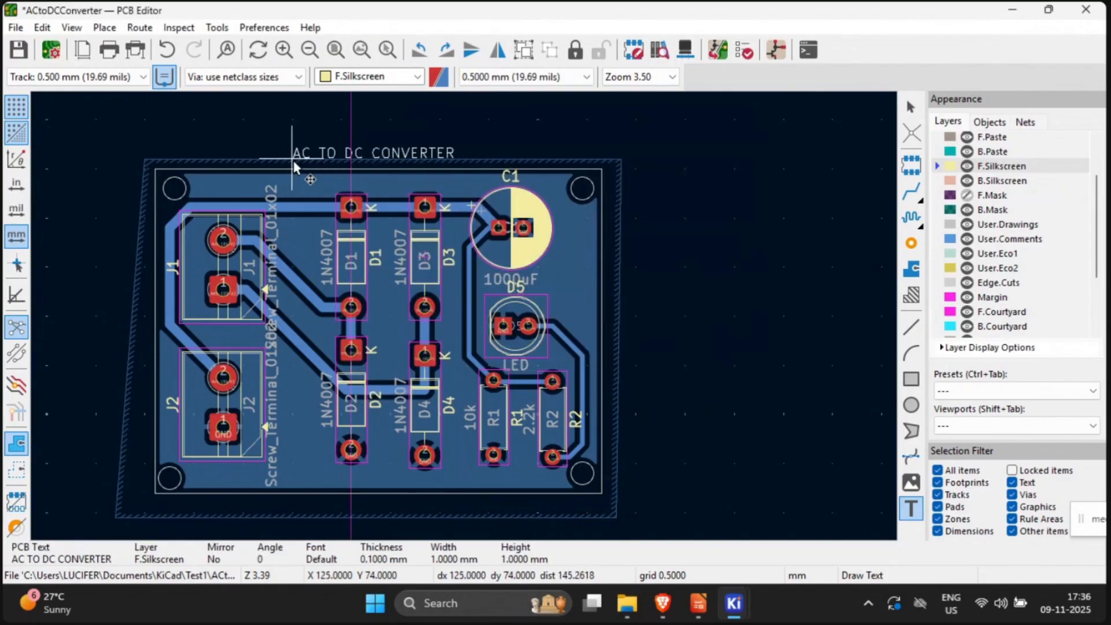
left_click(307, 193)
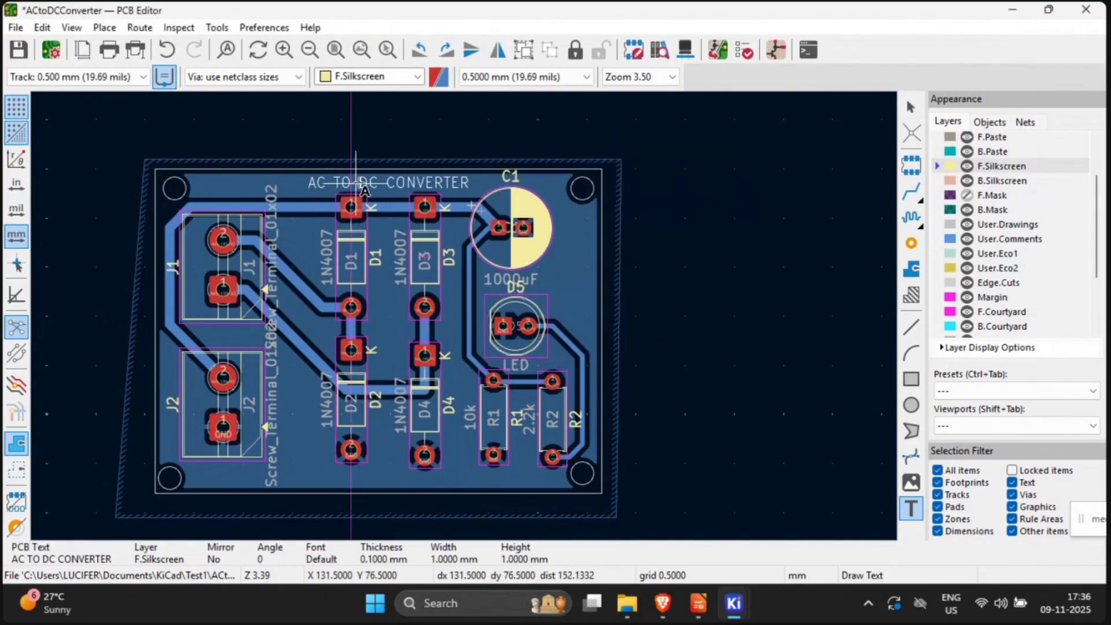
left_click(356, 184)
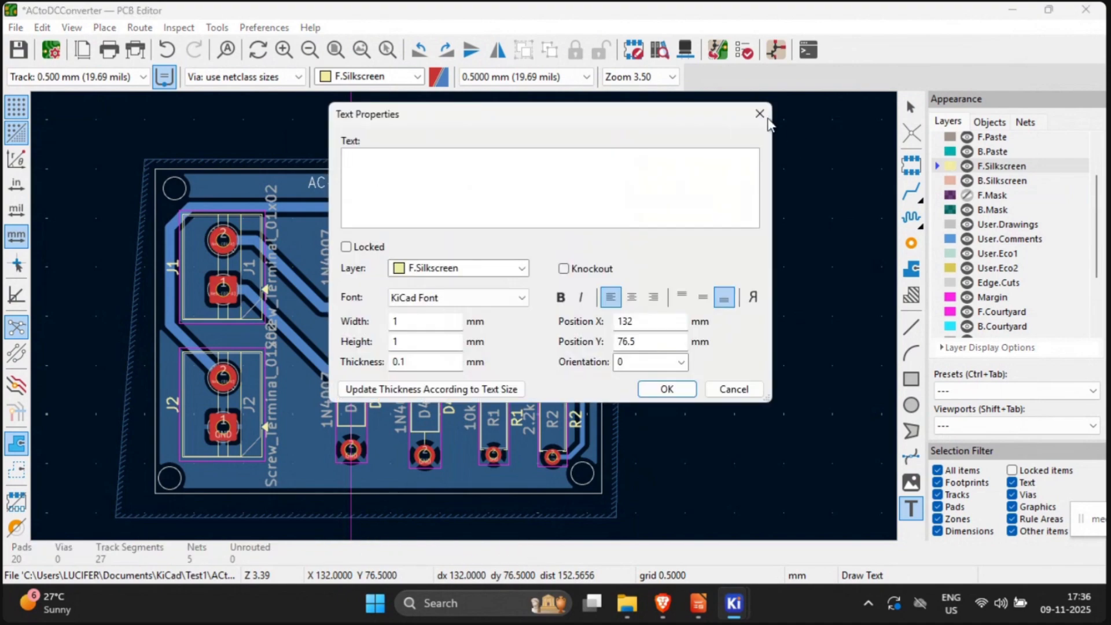
key("Escape")
right_click(425, 184)
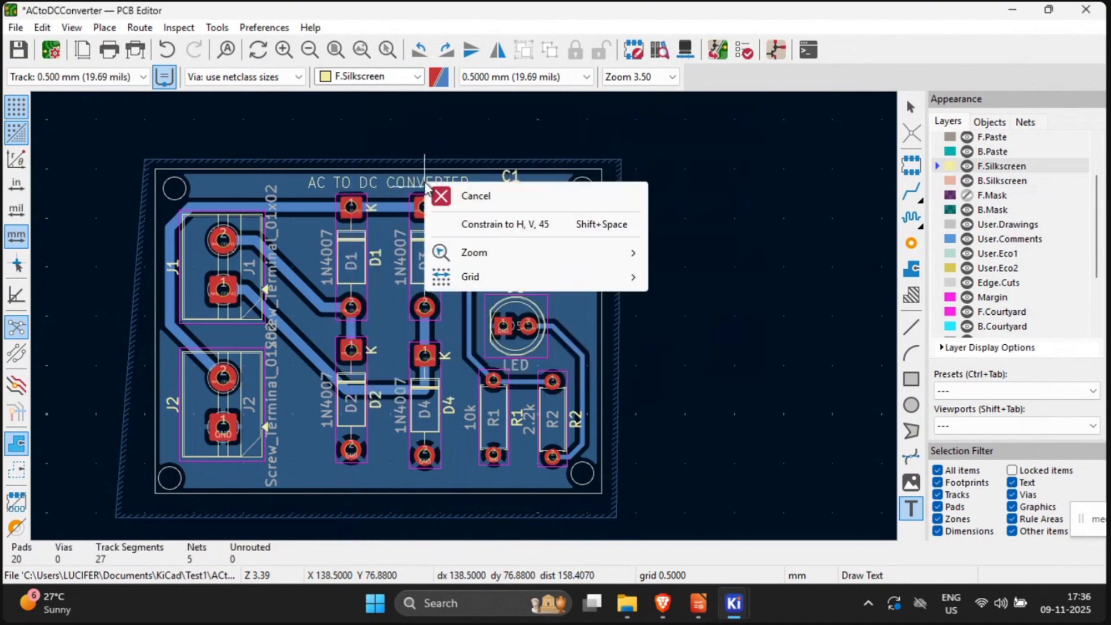
key("Escape")
key("Escape")
Step: Set the text width of the "AC TO DC CONVERTER" label to 3 mm
double_click(426, 184)
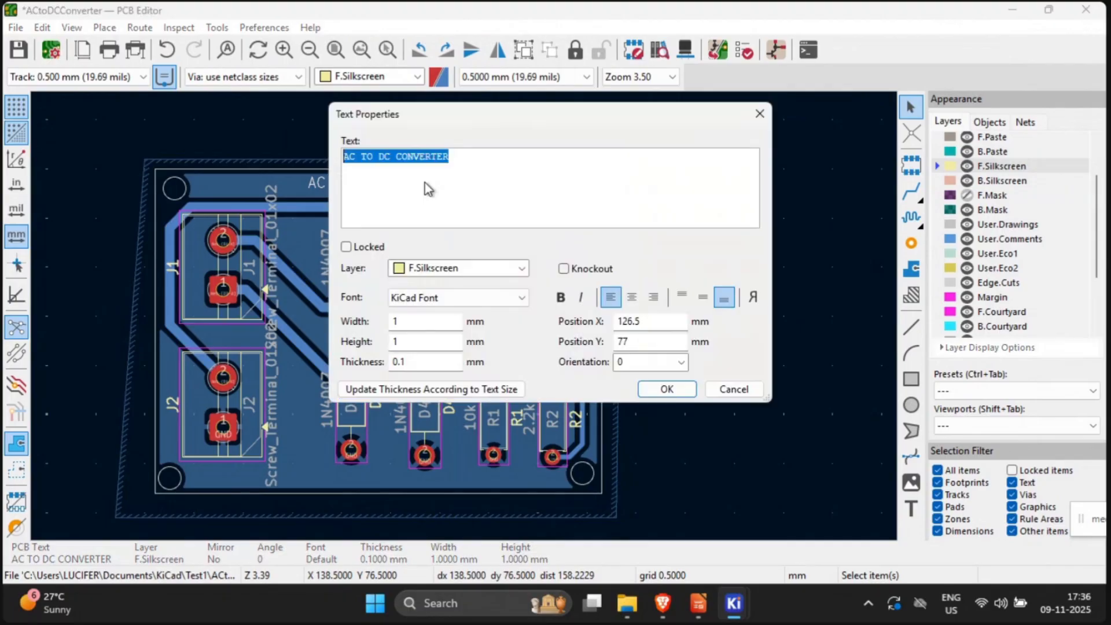
left_click(414, 319)
type("3")
key("Return")
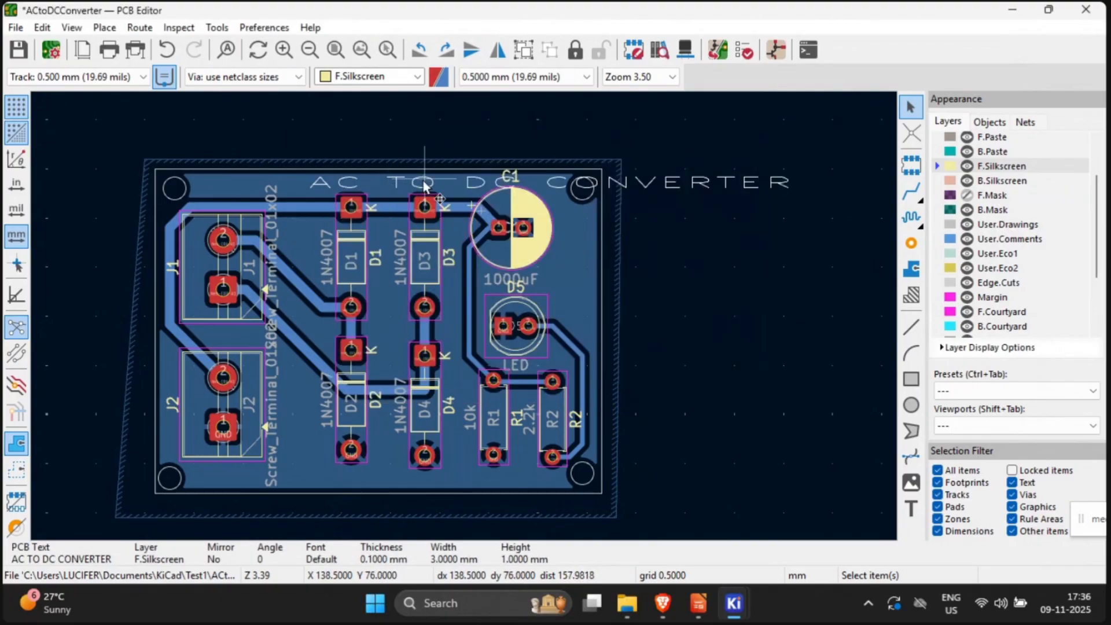
Step: Set the "AC TO DC CONVERTER" label's text width to 1 mm and its thickness to 0.3 mm, accepting the clamped thickness
double_click(427, 182)
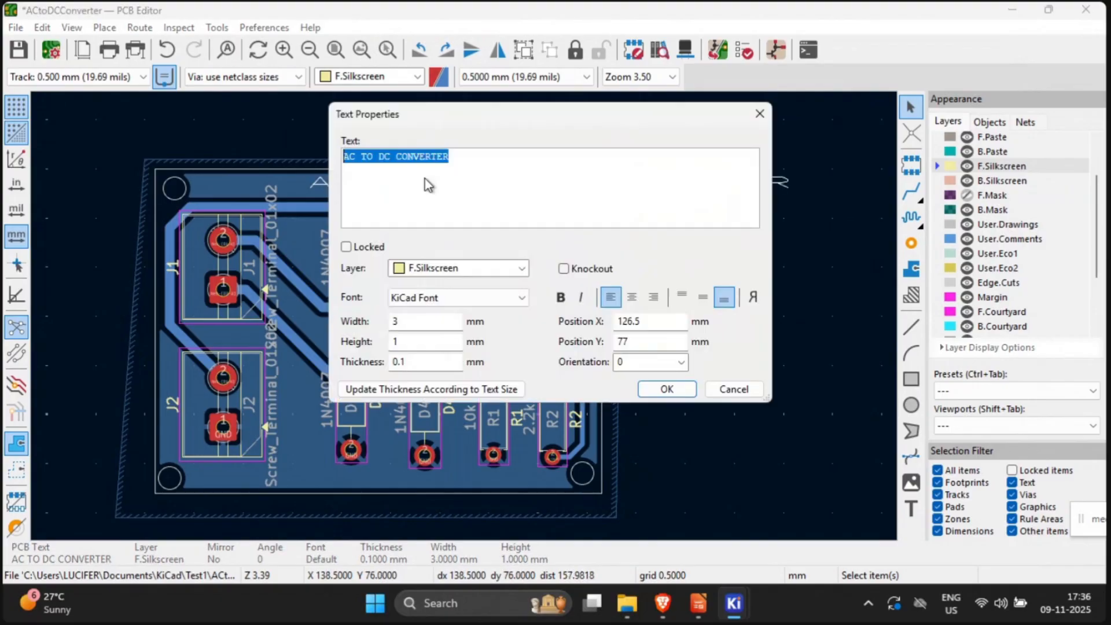
double_click(420, 326)
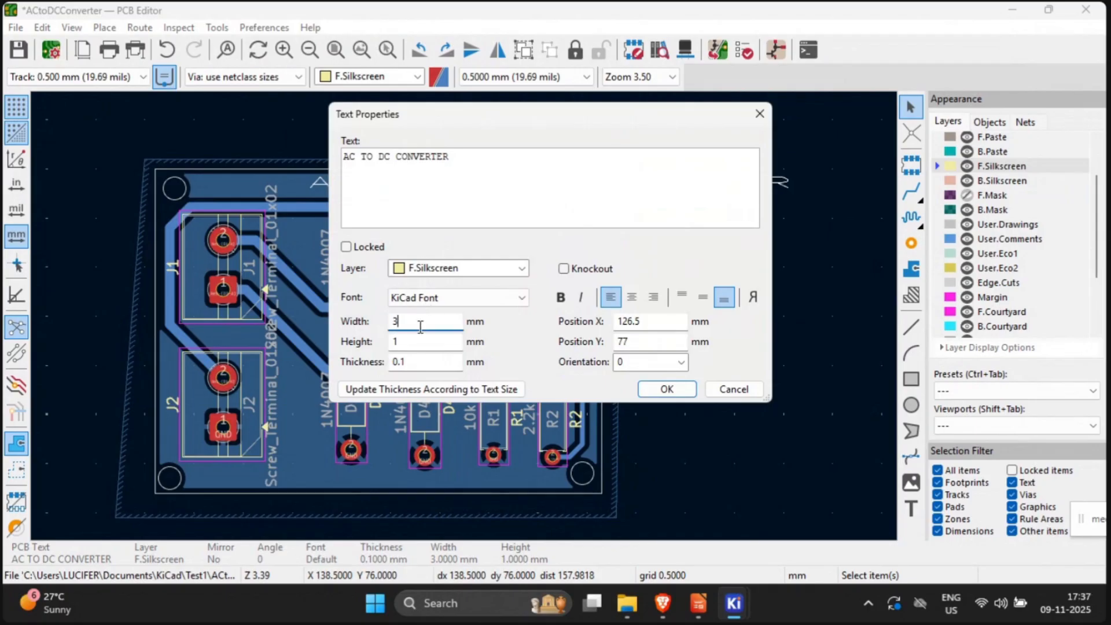
type("1")
left_click(413, 362)
key("BackSpace")
type("3")
key("Return")
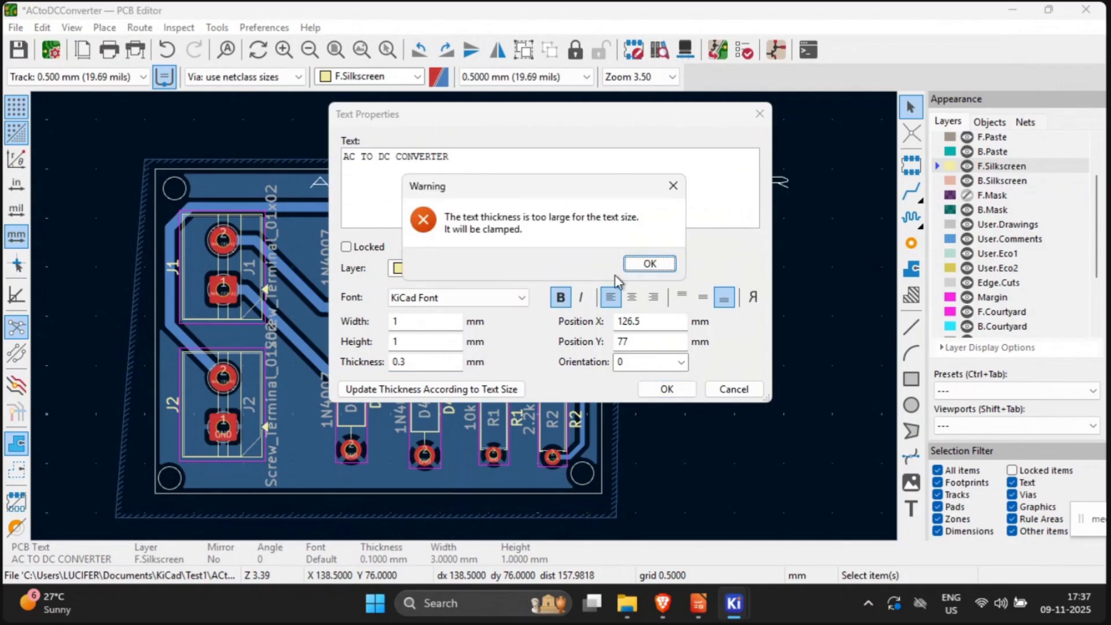
left_click(650, 264)
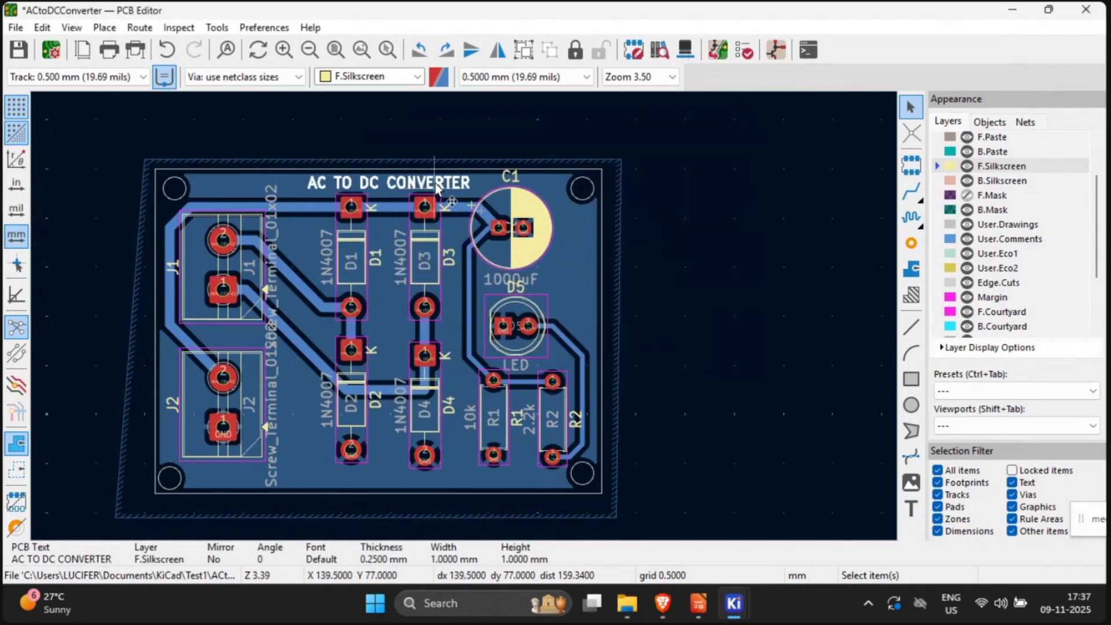
left_click(71, 28)
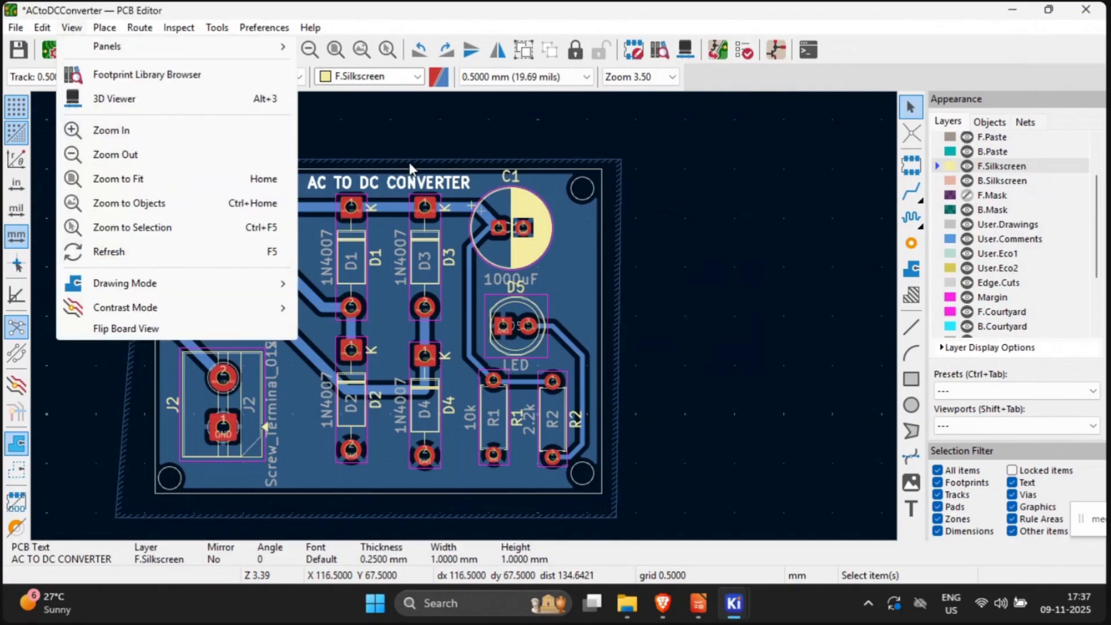
left_click(786, 215)
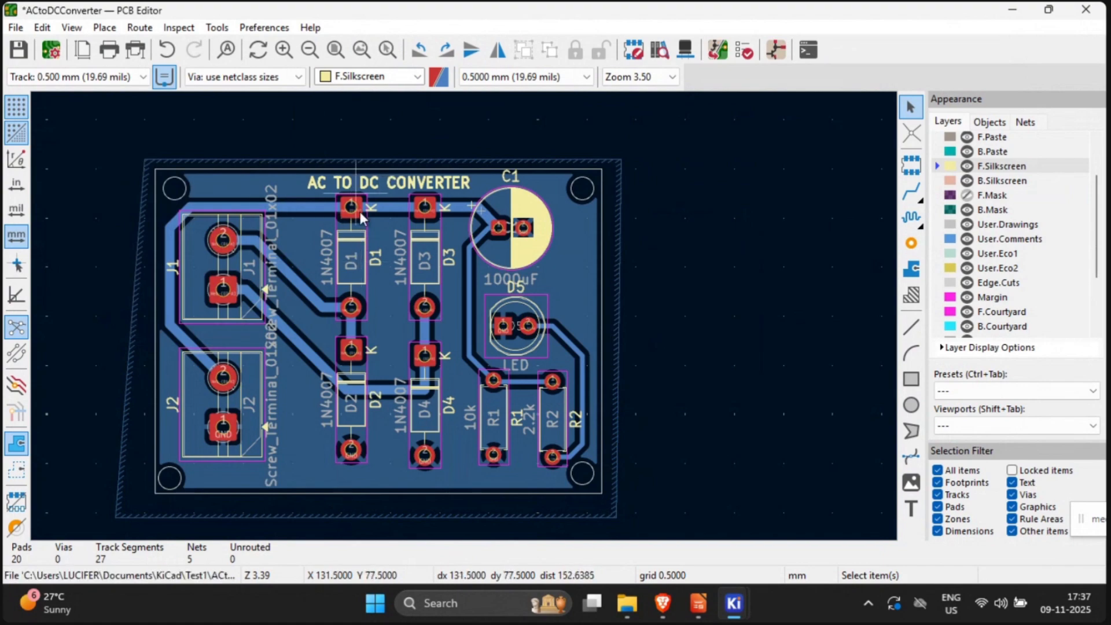
scroll(261, 272, "up", 5)
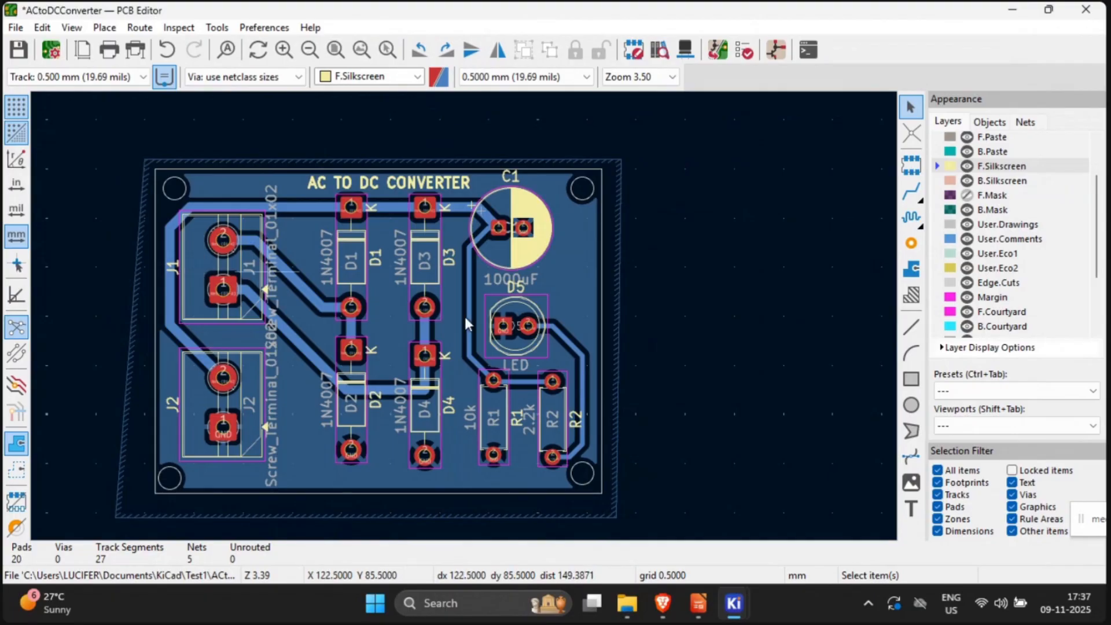
scroll(196, 276, "down", 3)
left_click_drag(604, 411, 576, 353)
left_click(312, 334)
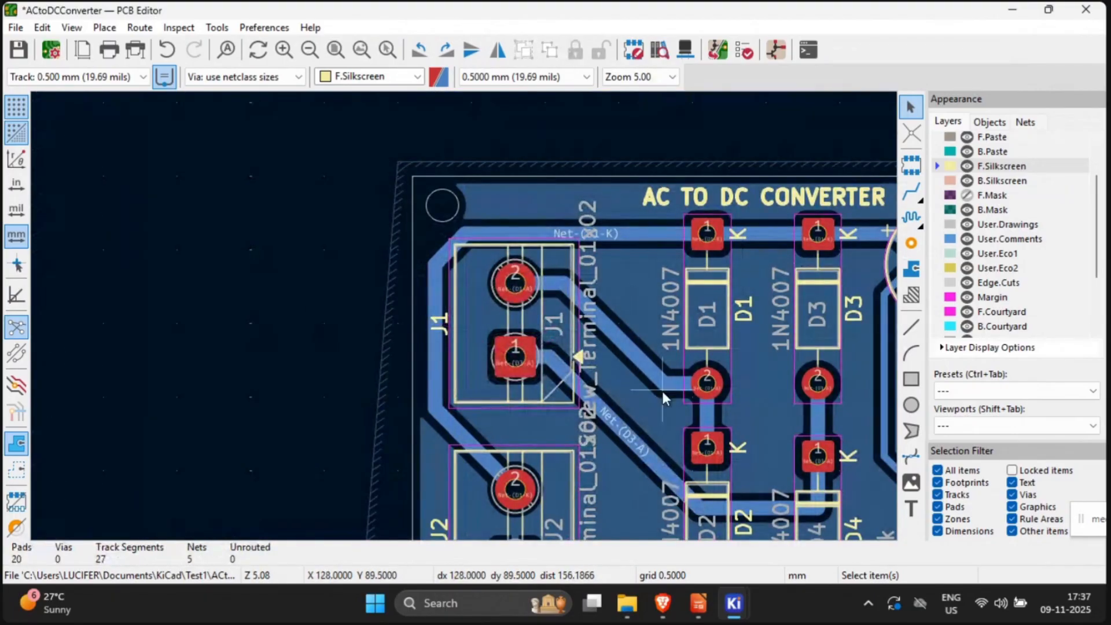
middle_click_drag(662, 391, 455, 229)
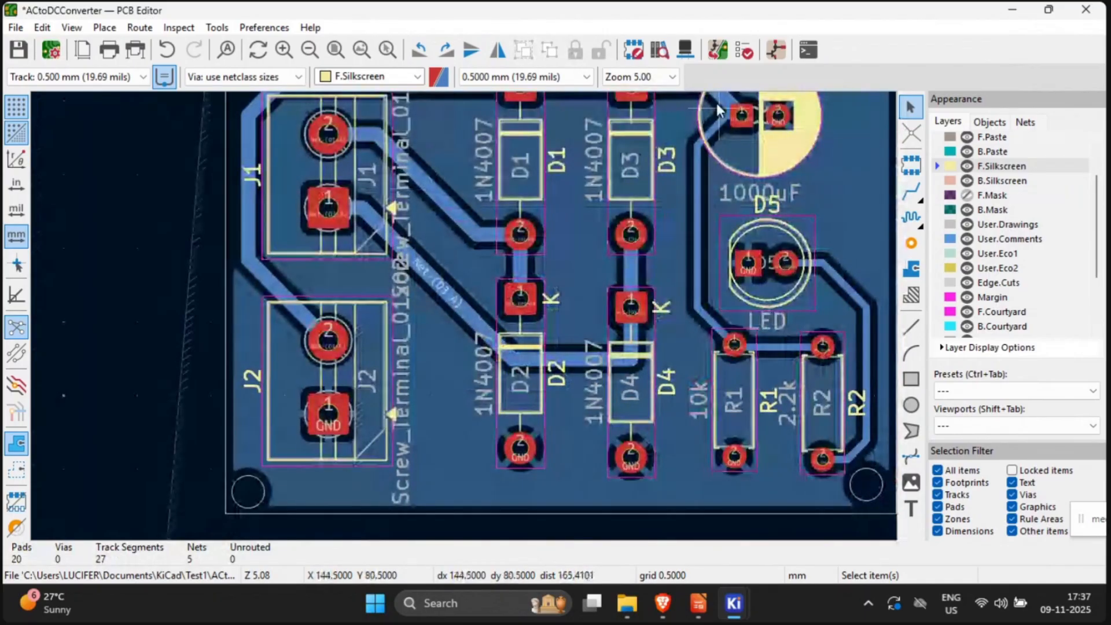
scroll(533, 255, "down", 2)
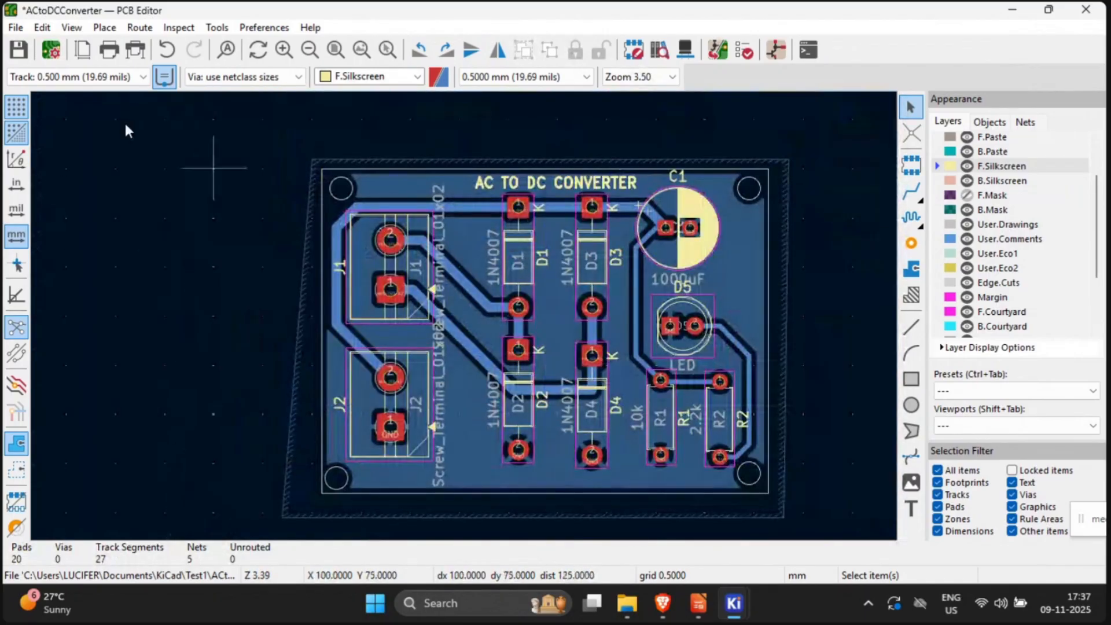
Step: Open the board in the 3D viewer and examine the titled component side and the copper side with its traces
left_click(72, 27)
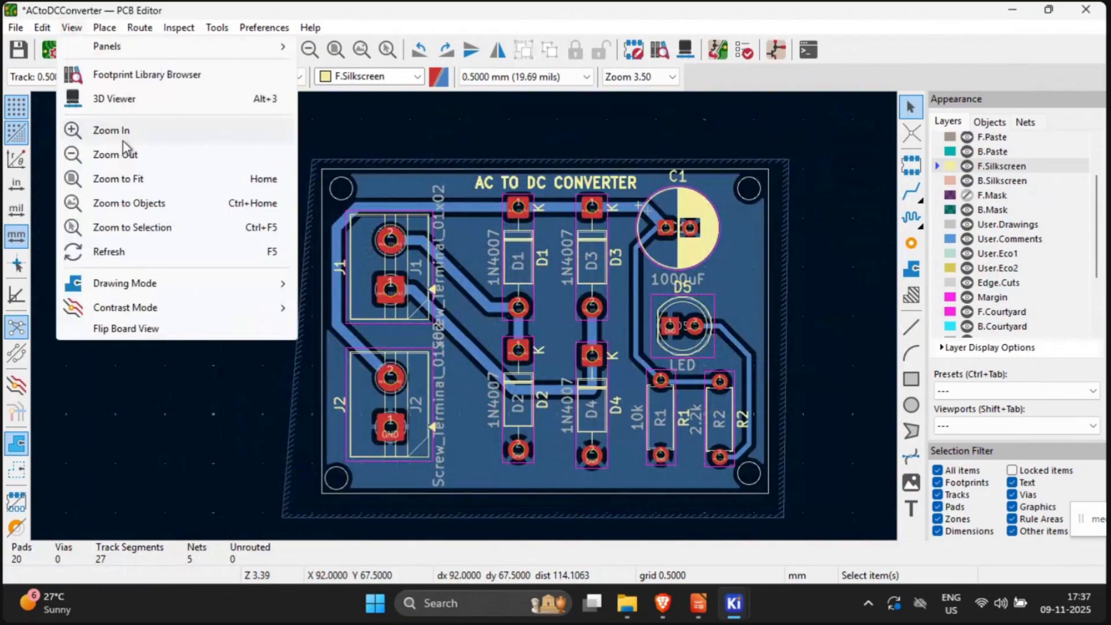
left_click(123, 99)
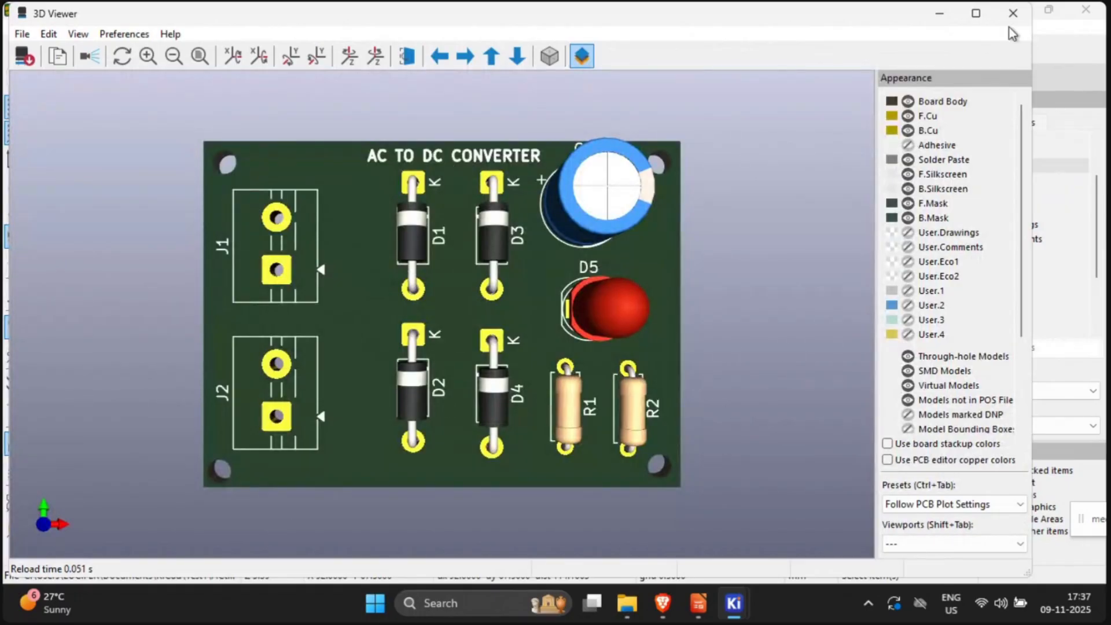
left_click_drag(421, 309, 869, 270)
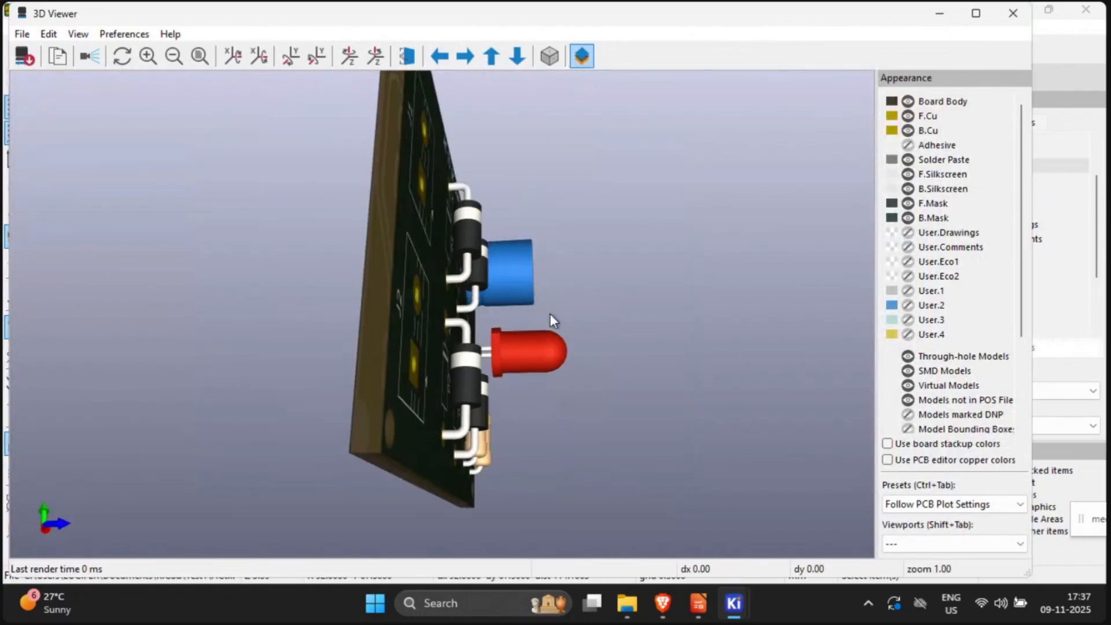
left_click_drag(422, 307, 803, 315)
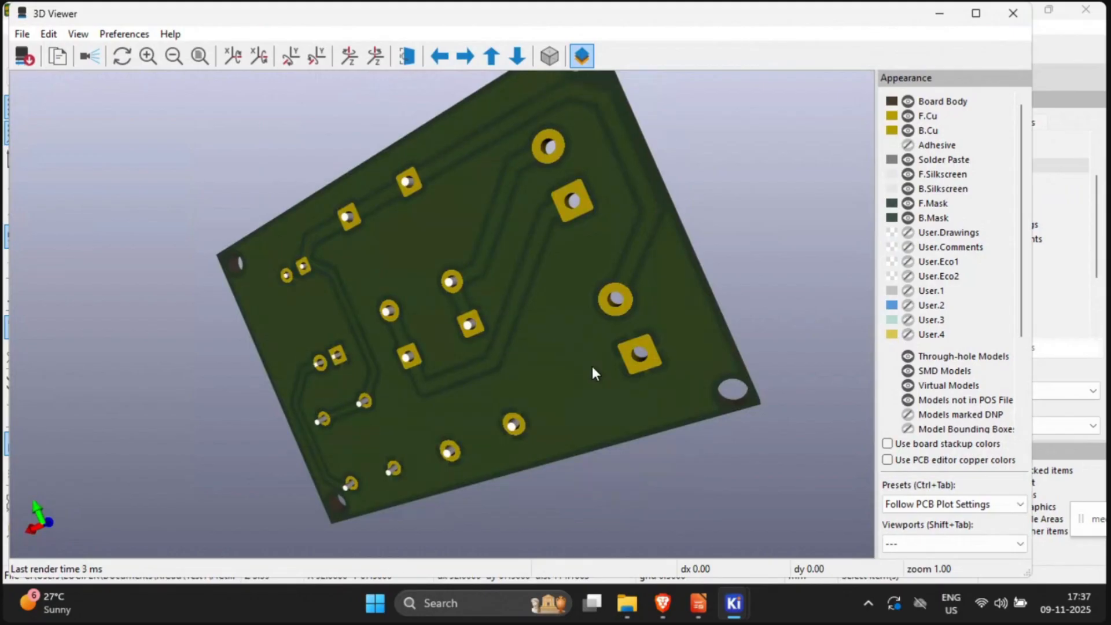
left_click_drag(592, 368, 431, 377)
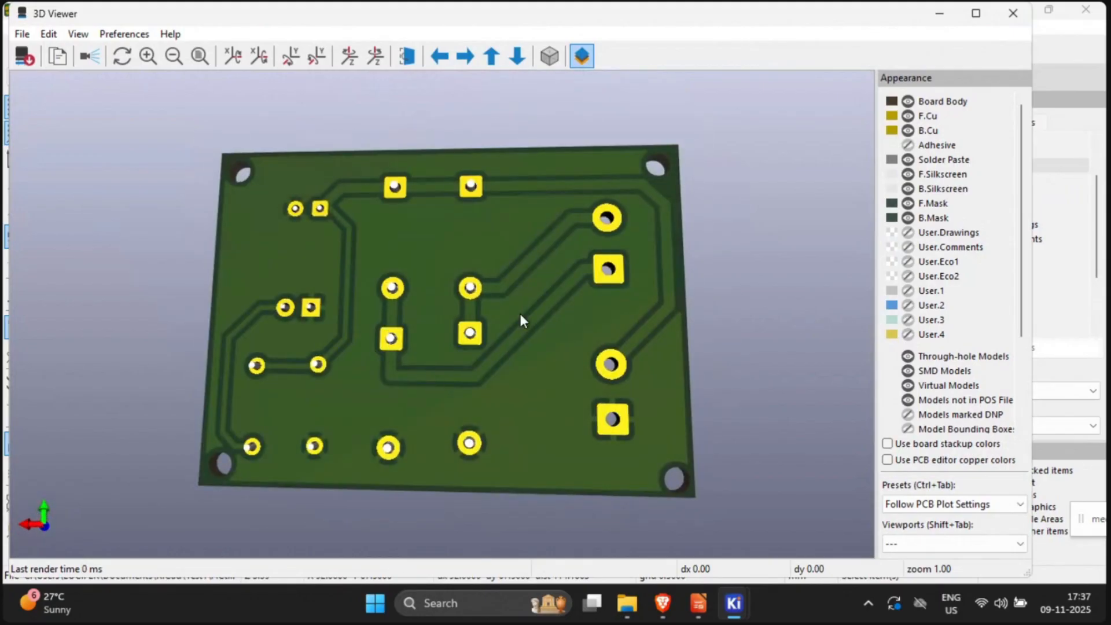
scroll(520, 315, "up", 3)
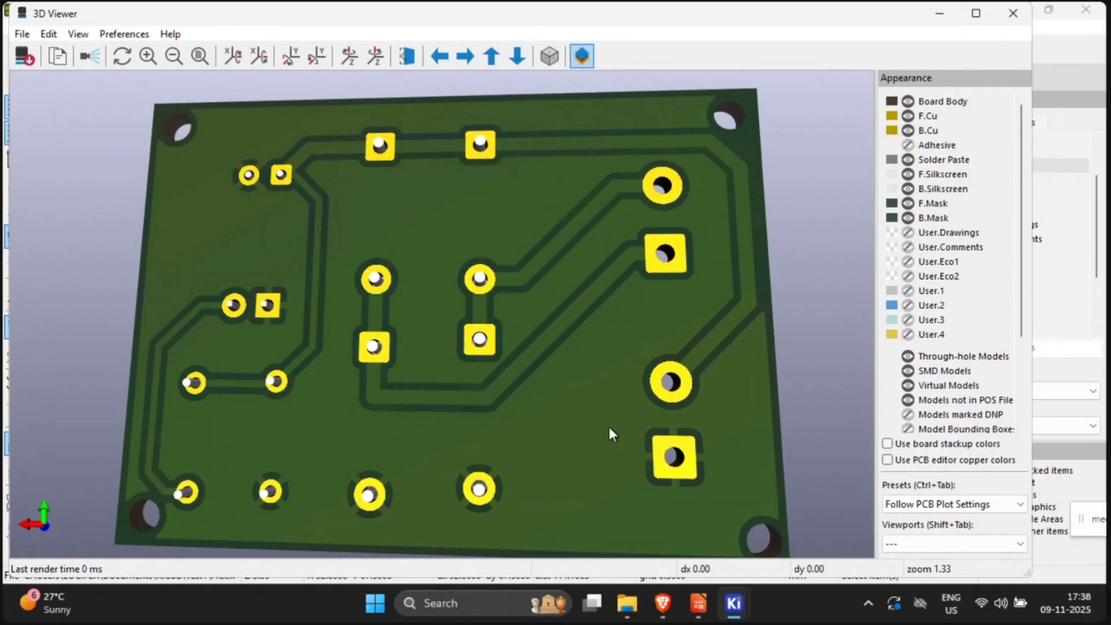
left_click_drag(599, 429, 237, 278)
left_click(376, 56)
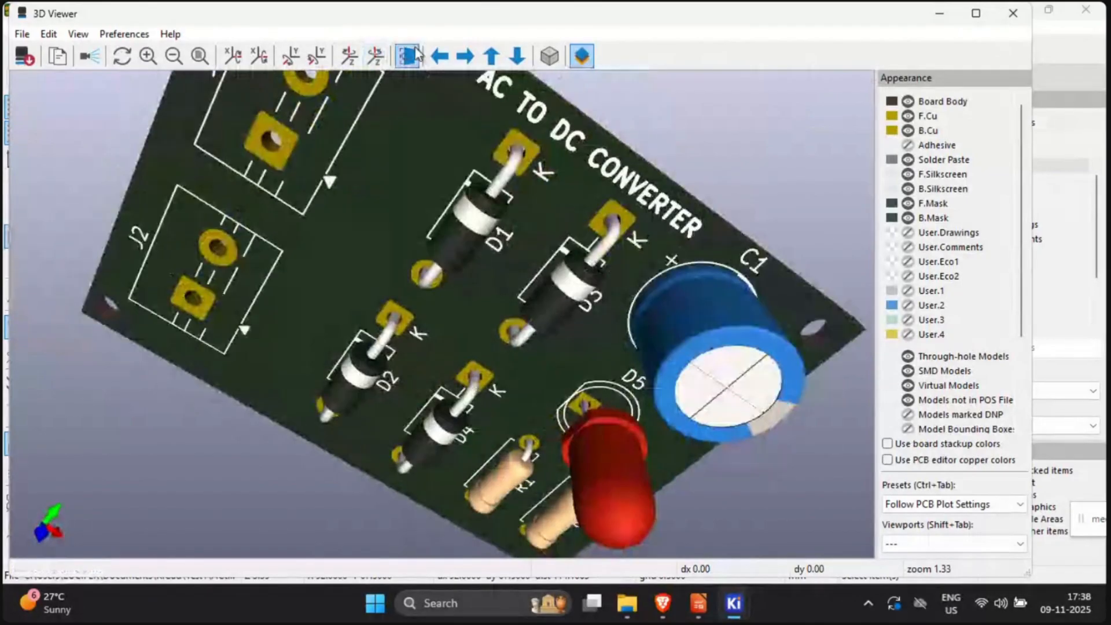
left_click(416, 55)
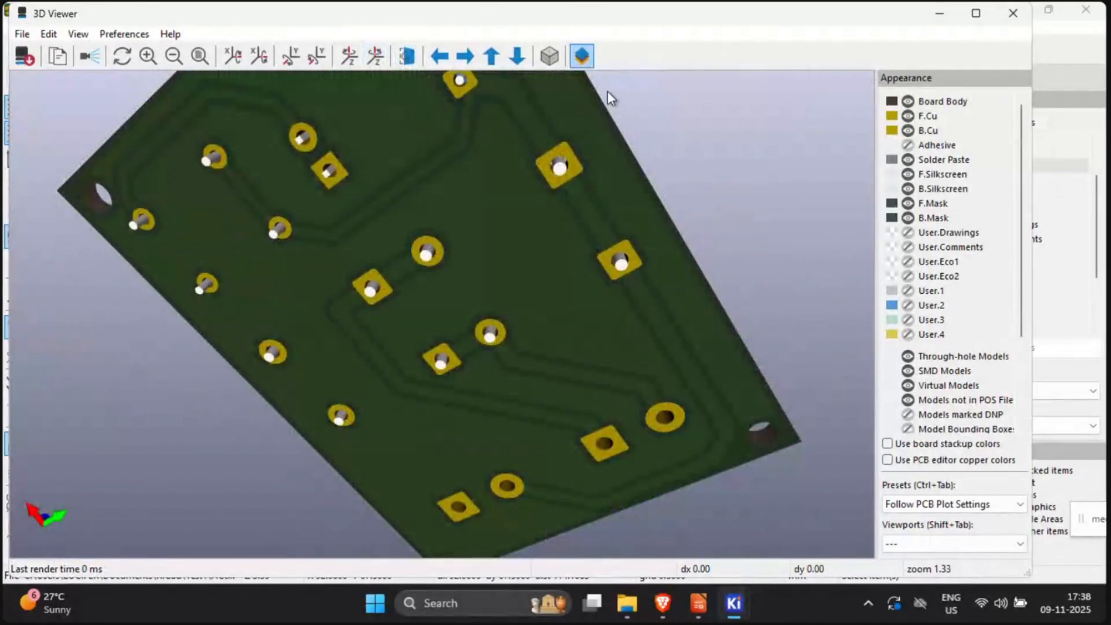
left_click(1019, 19)
Step: With B.Paste as the active layer, find the KiCad-Logo2_12mm_SilkScreen footprint by searching LOGO and place it over the board's centre
left_click(983, 151)
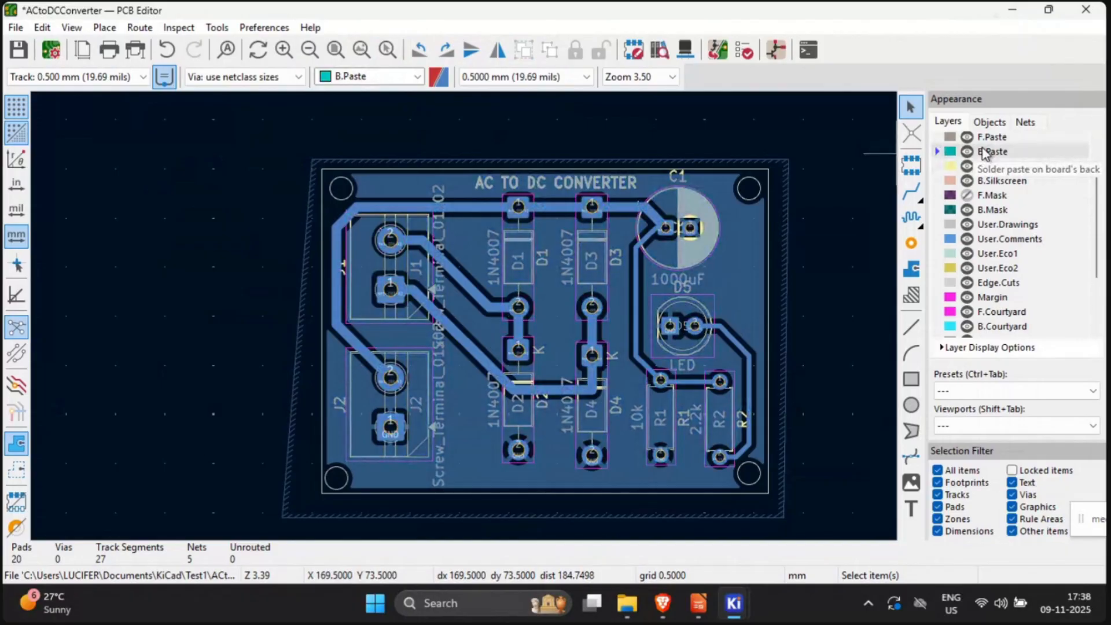
left_click(912, 166)
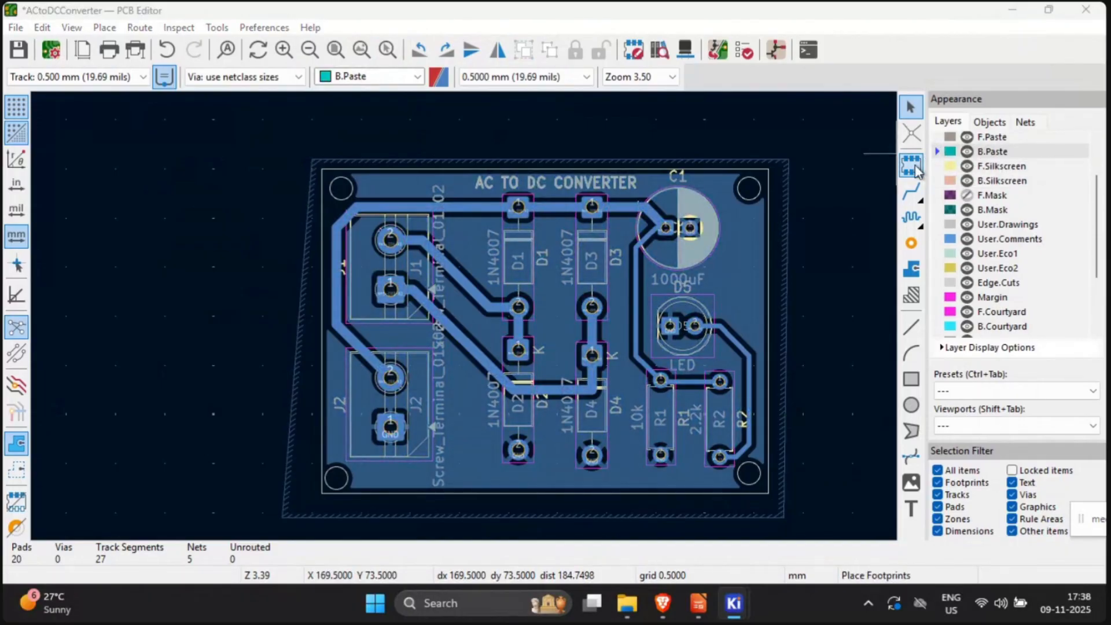
type("LOGO")
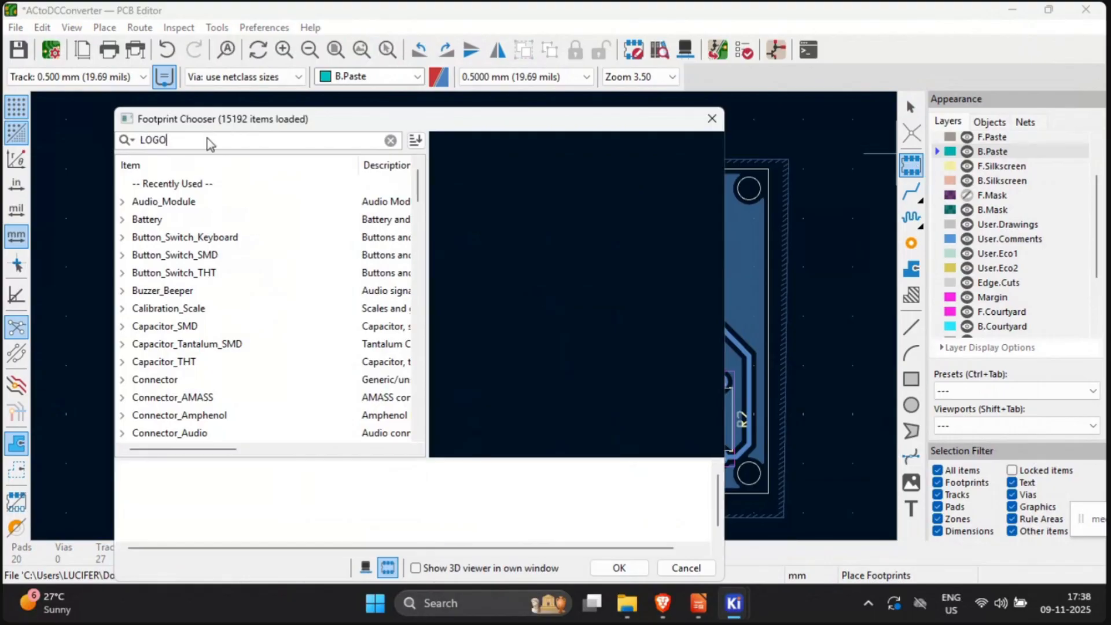
left_click(223, 276)
double_click(223, 282)
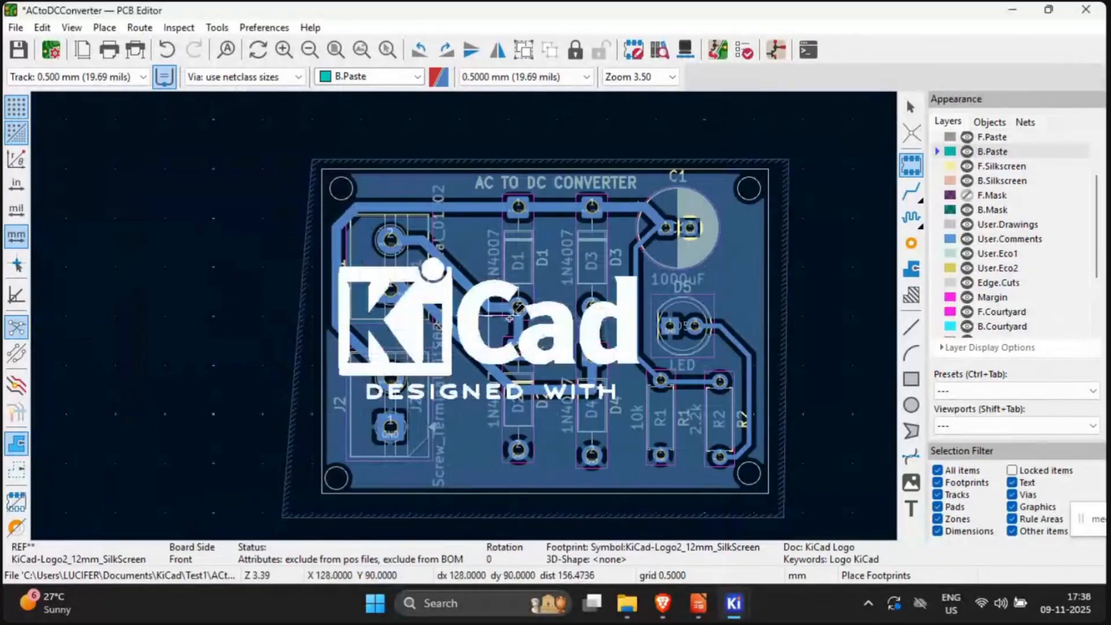
left_click(541, 319)
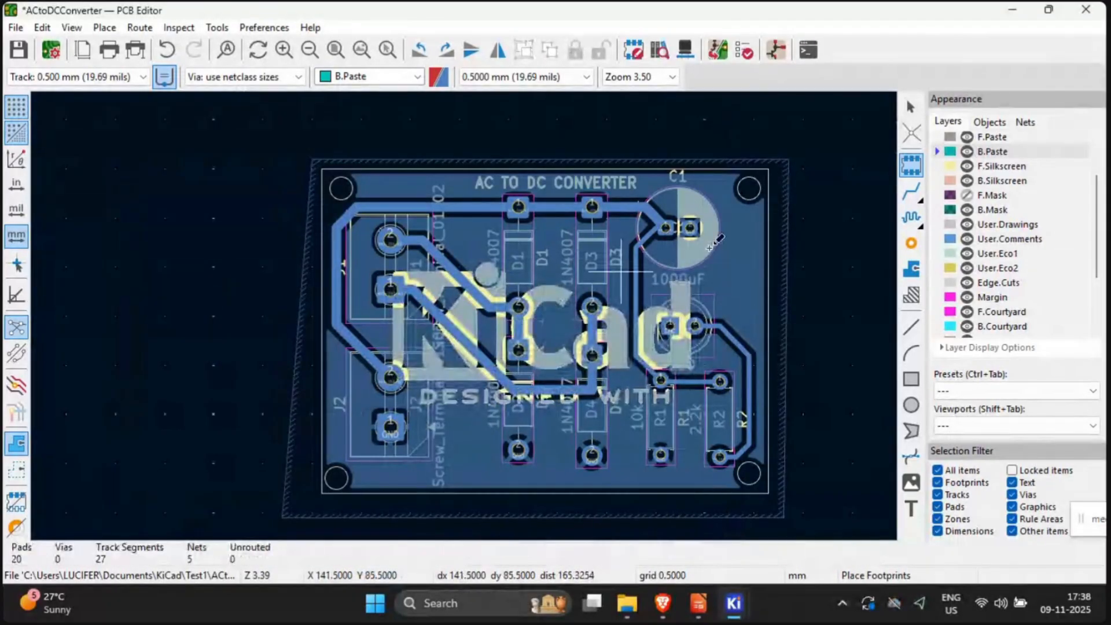
Step: Check in the 3D viewer where the placed KiCad logo sits relative to the components
left_click(43, 28)
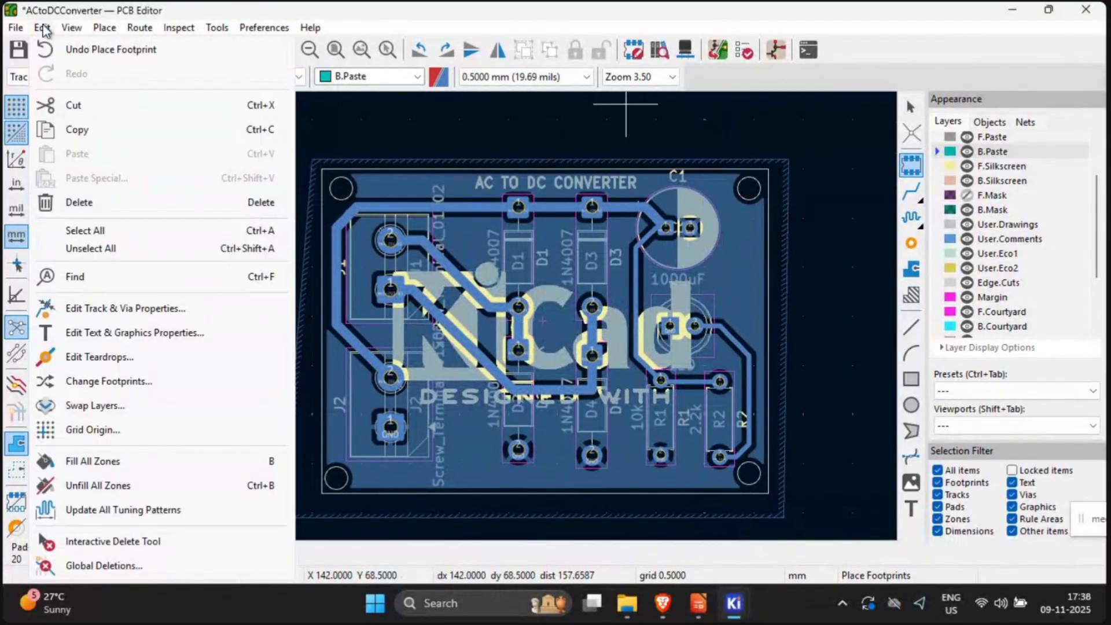
mouse_move(69, 30)
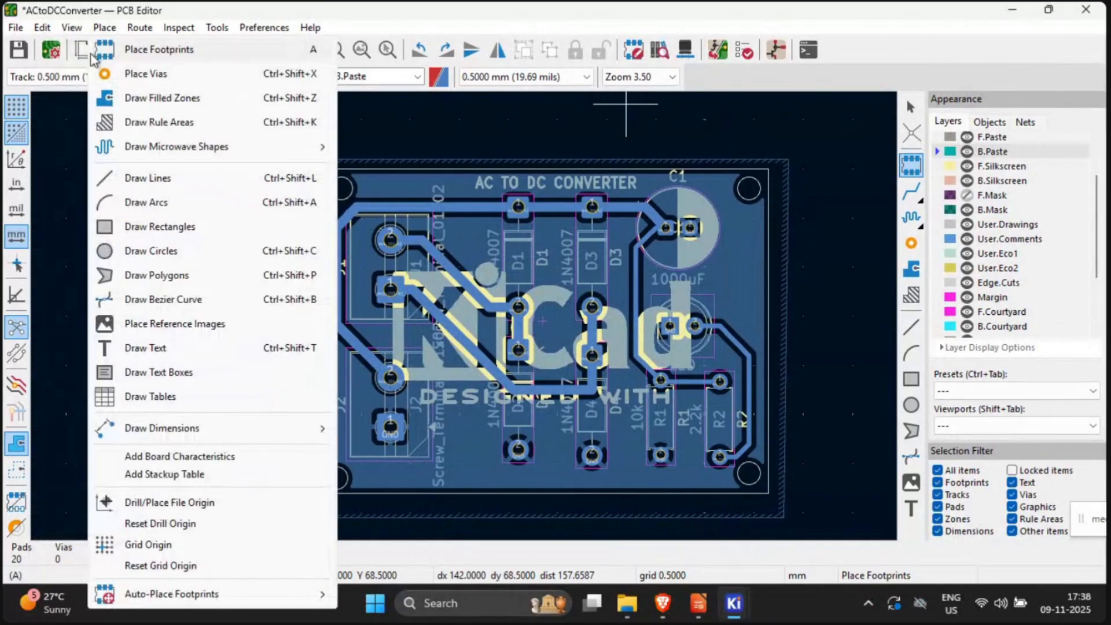
left_click(113, 99)
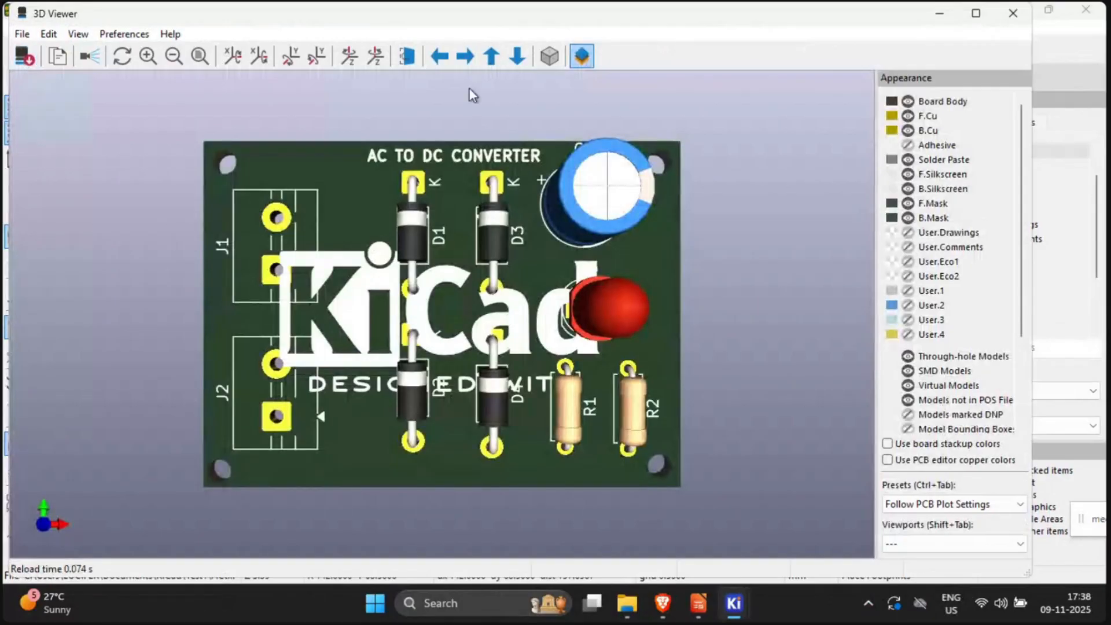
left_click(1013, 16)
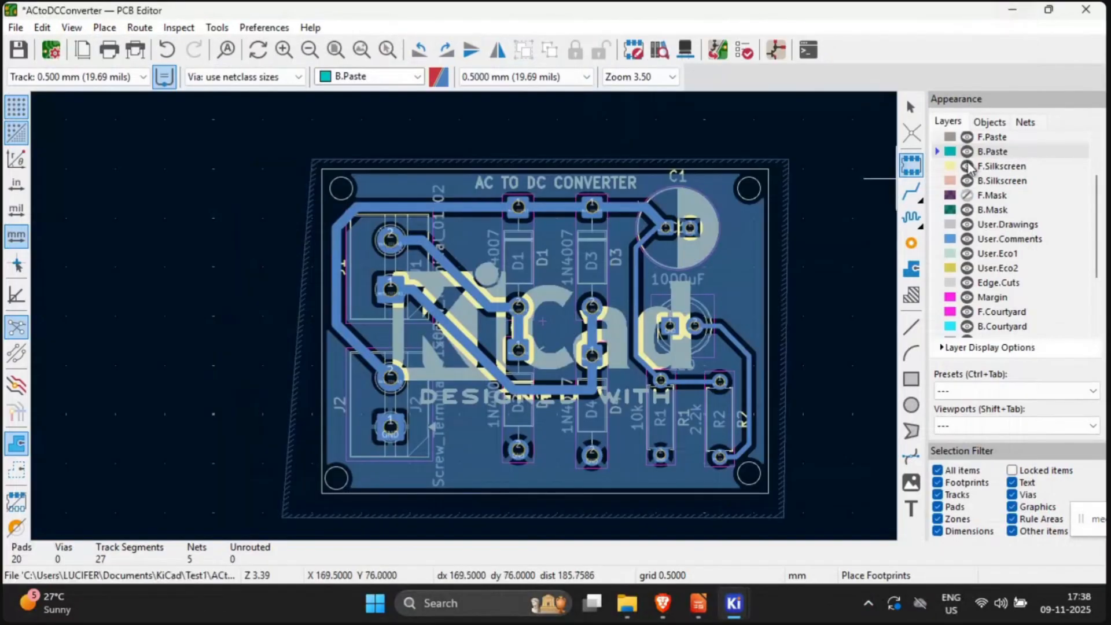
right_click(614, 324)
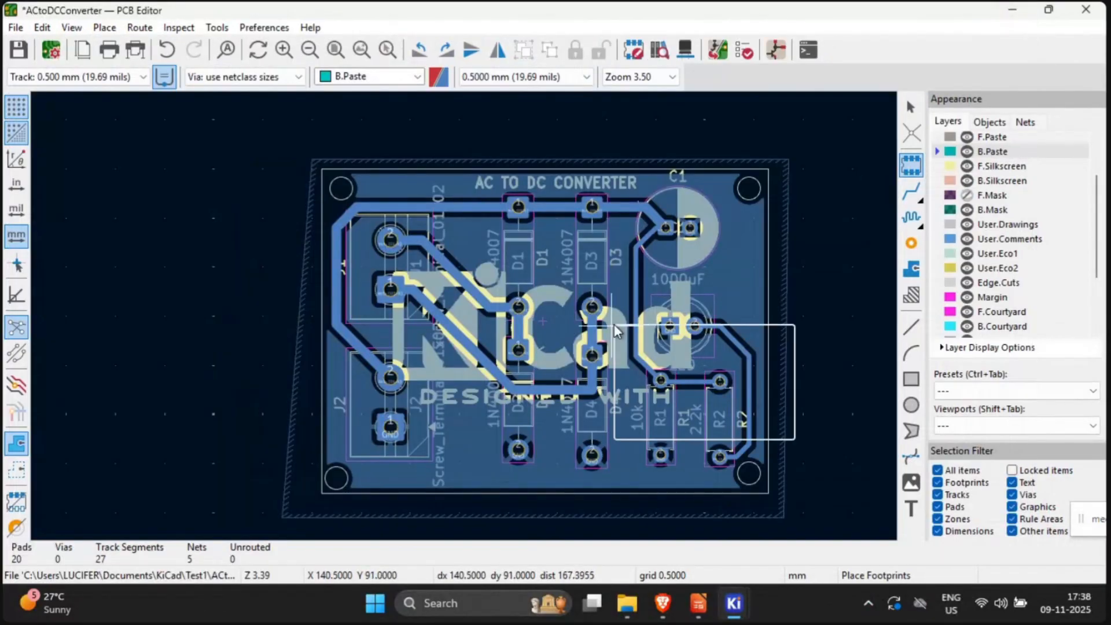
left_click(584, 336)
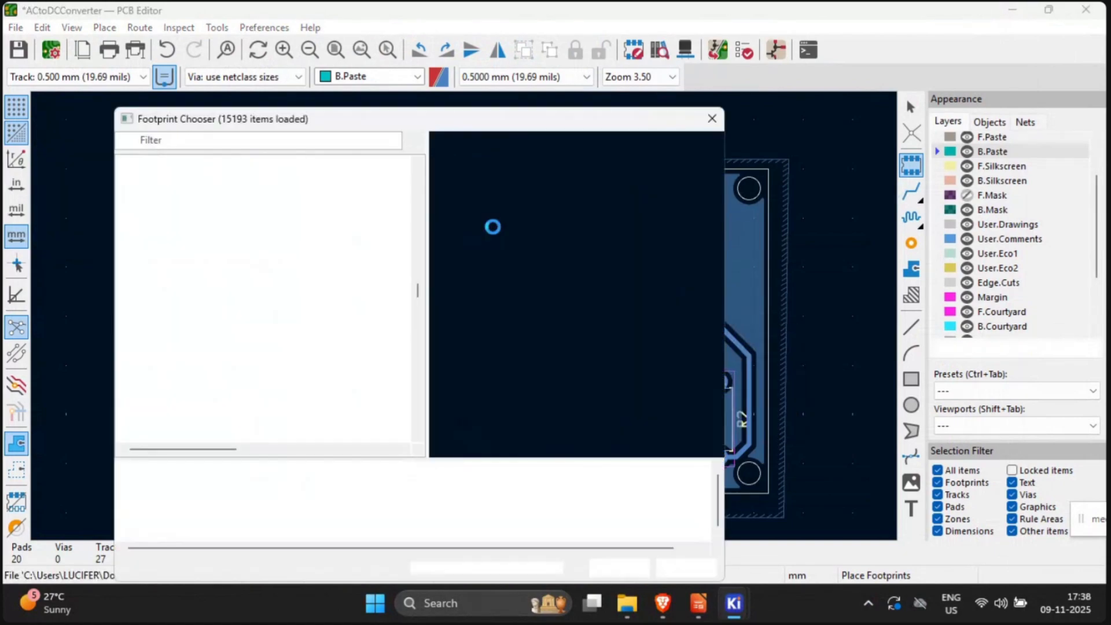
key("Return")
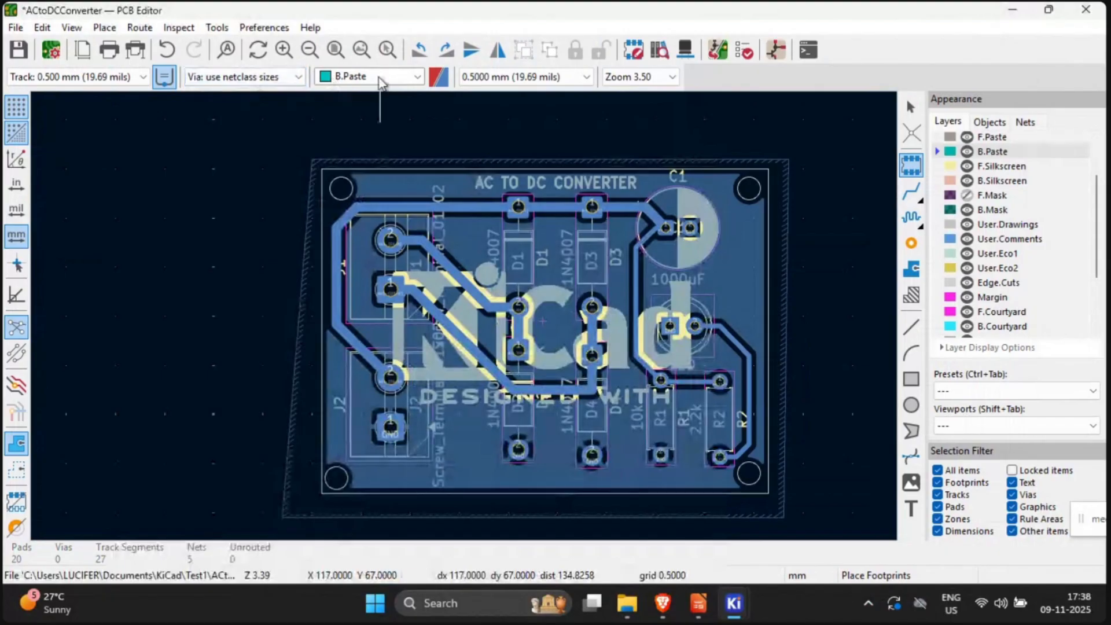
Step: Make B.Silkscreen the active layer, leaving the footprint chooser without picking a footprint
left_click(416, 76)
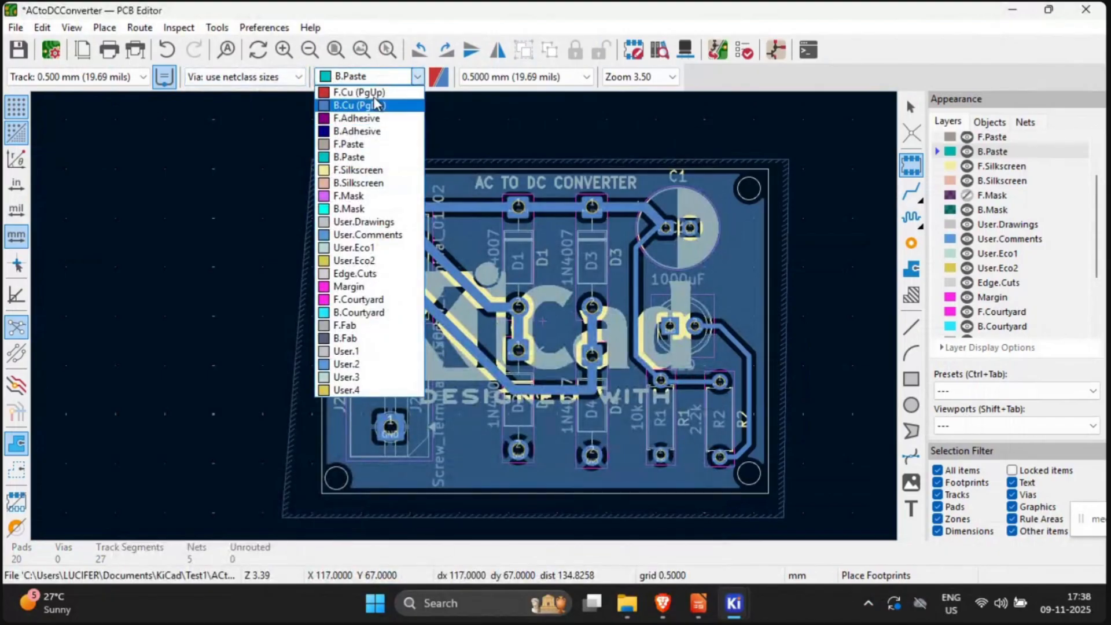
left_click(374, 183)
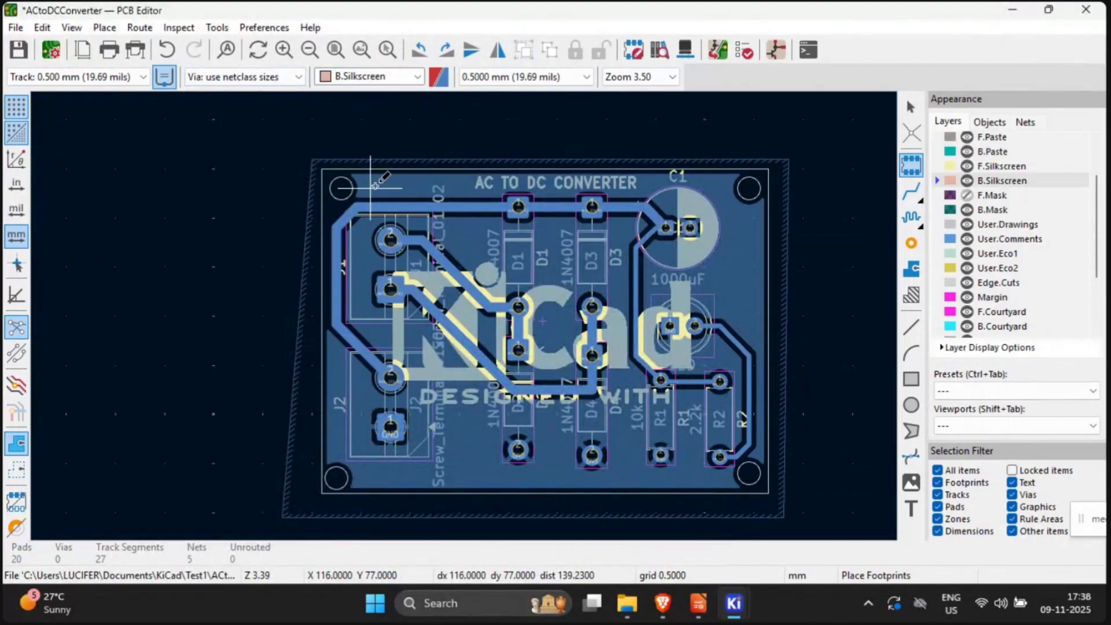
left_click(545, 304)
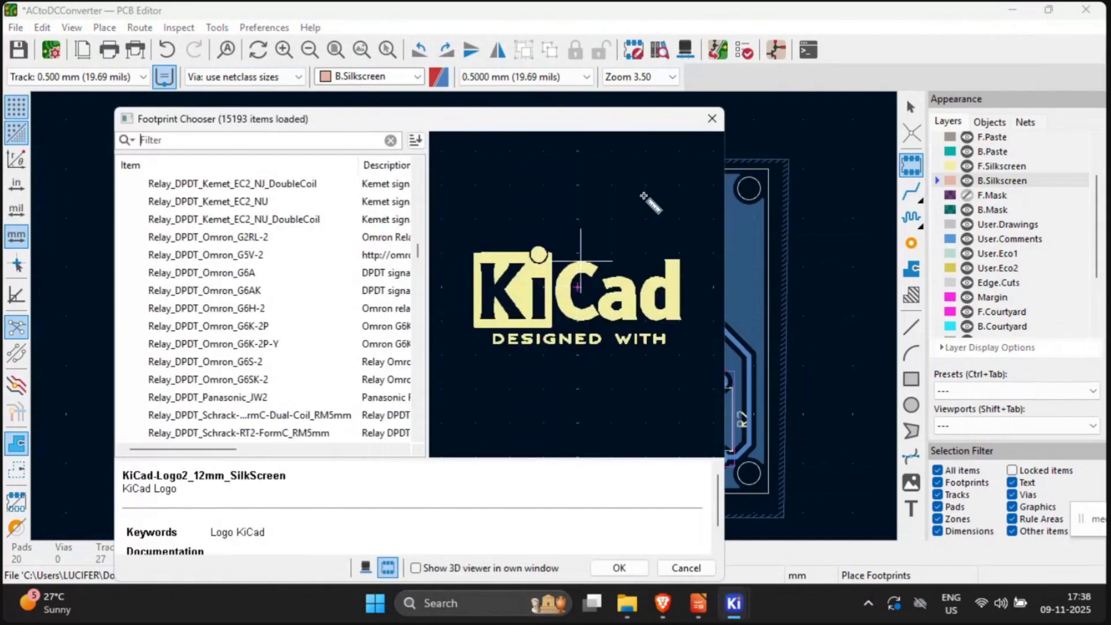
left_click(713, 116)
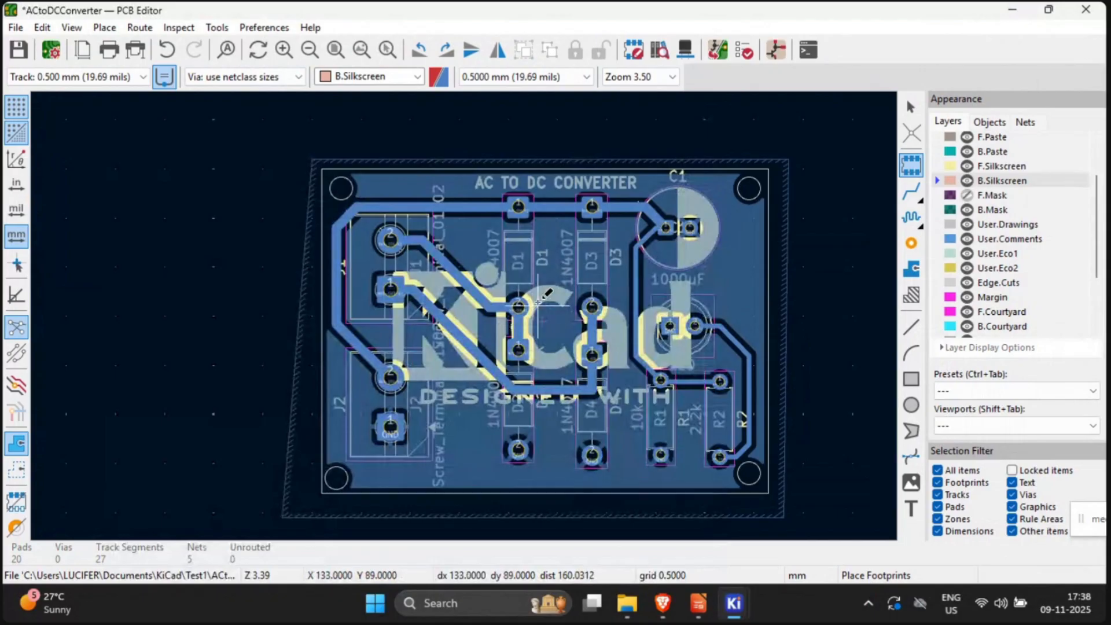
Step: Leave footprint placement and undo the placement of the KiCad logo
right_click(539, 302)
left_click(546, 315)
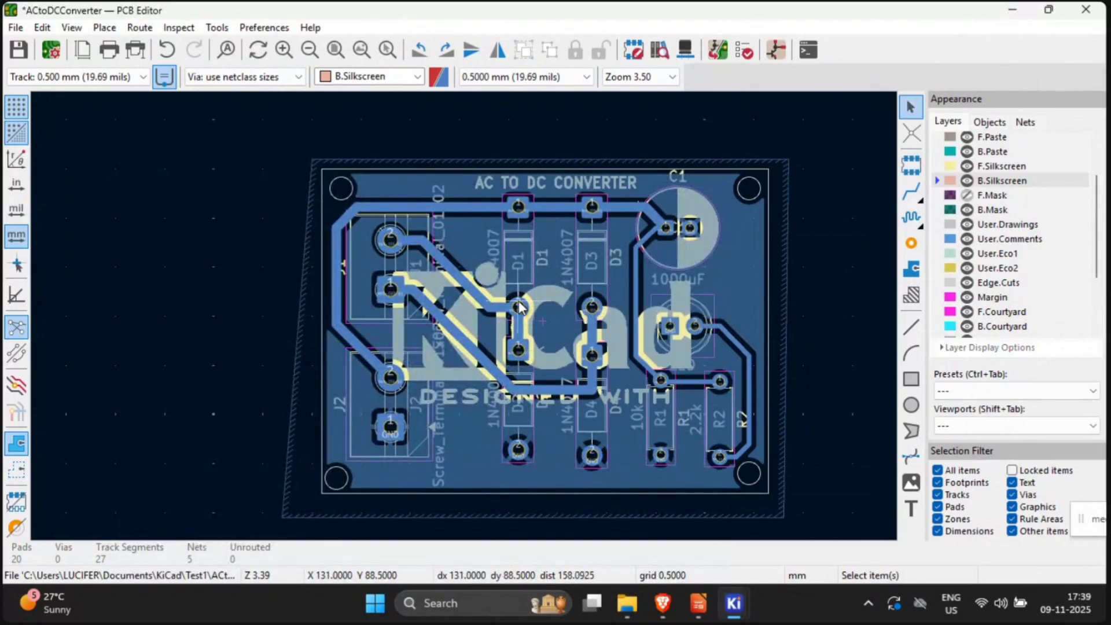
key("ctrl+z")
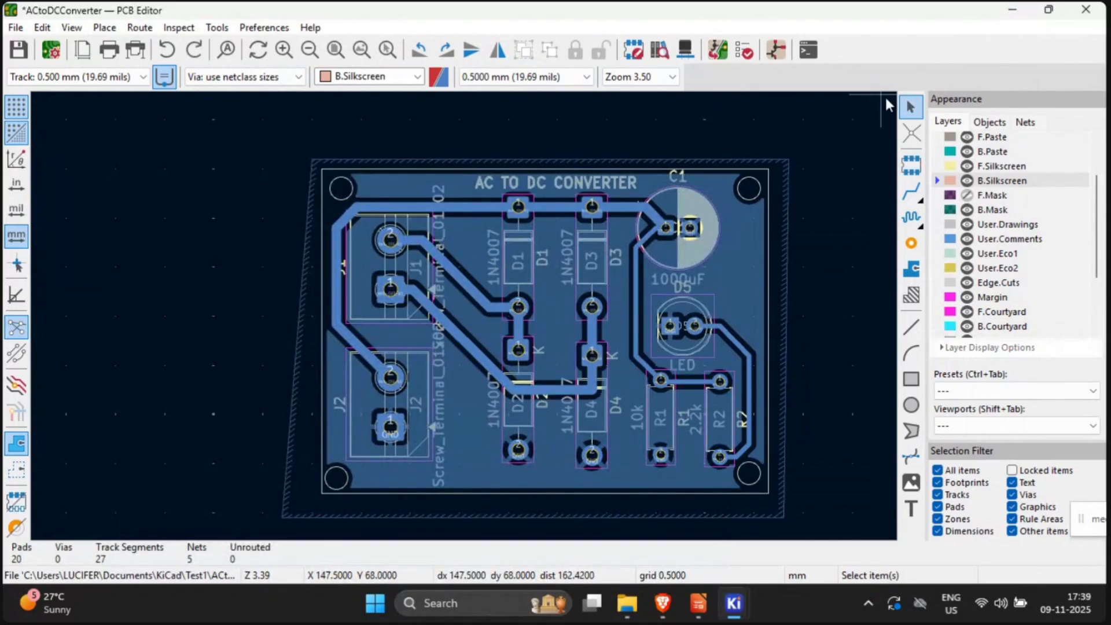
Step: Find the KiCad-Logo2_6mm_SilkScreen footprint by searching LOGO, place it once over the board between J1 and the diodes, and leave footprint placement
key("a")
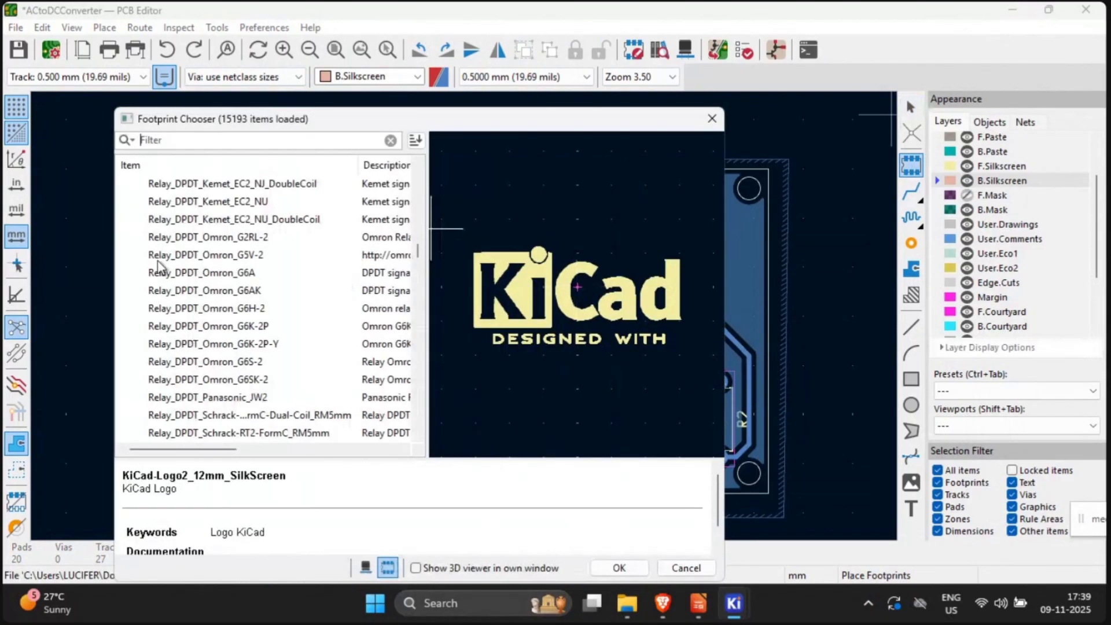
scroll(213, 335, "down", 5)
scroll(213, 338, "up", 4)
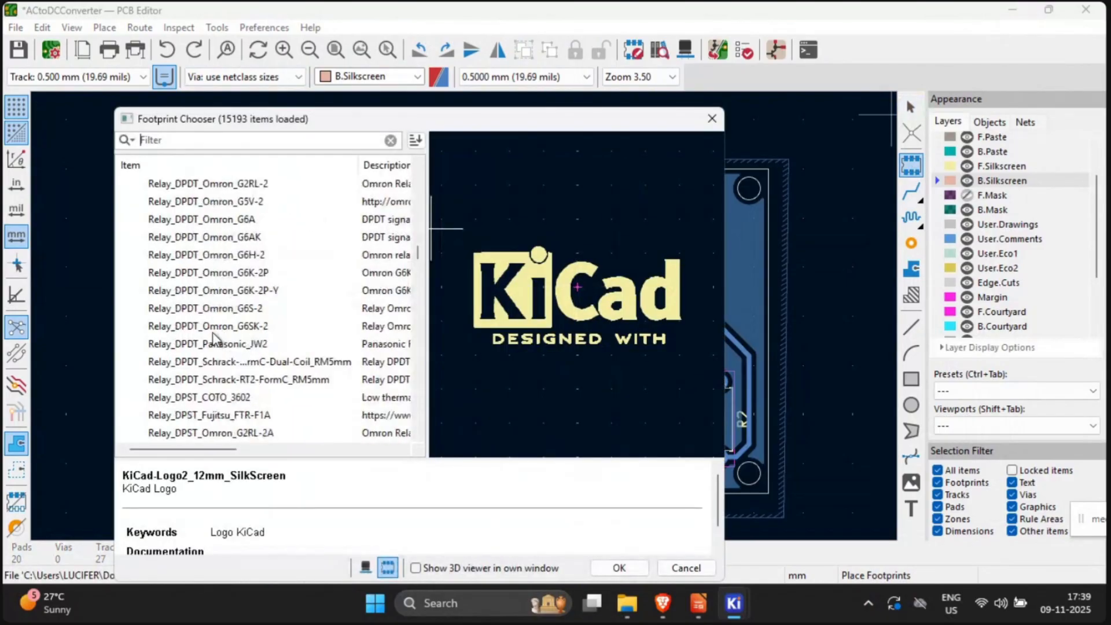
scroll(214, 338, "up", 2)
left_click(218, 145)
type("L")
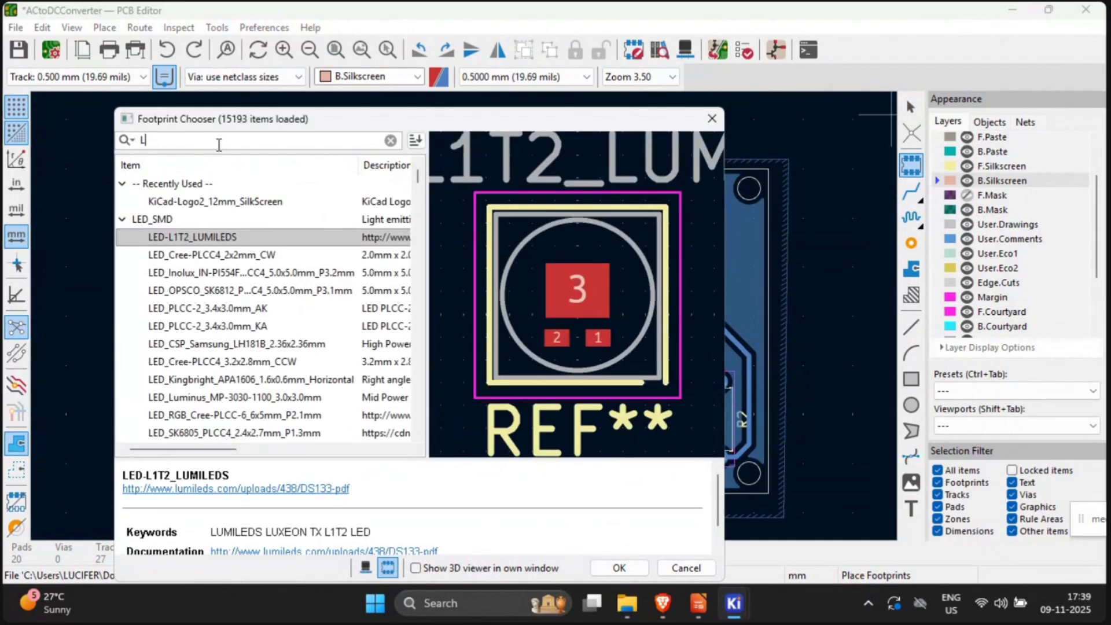
type("GOGOGO")
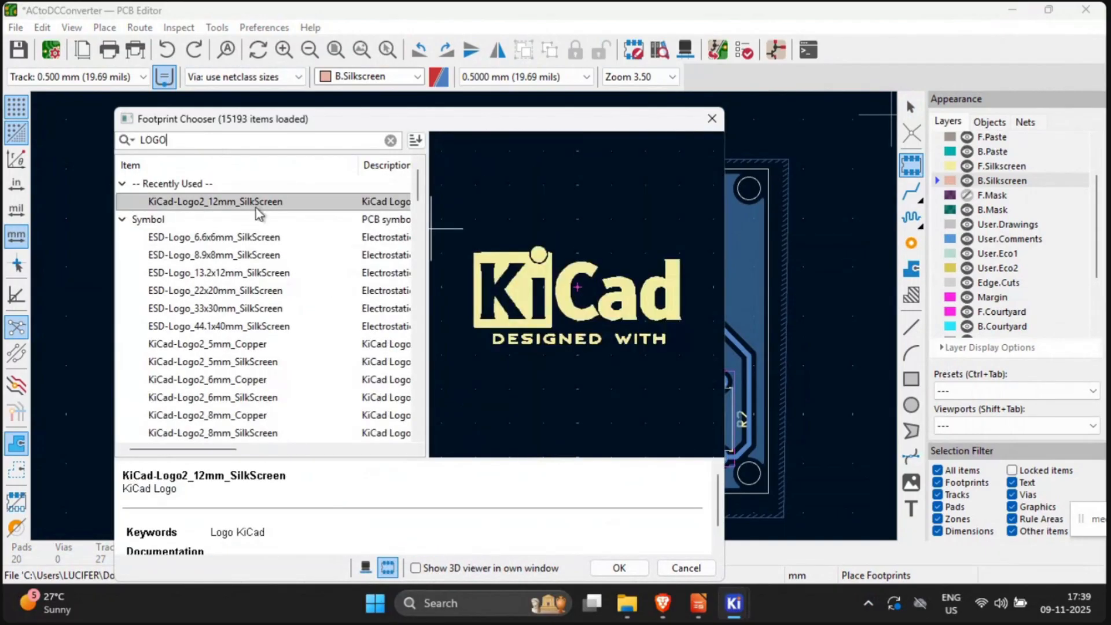
scroll(240, 324, "down", 5)
scroll(240, 324, "up", 2)
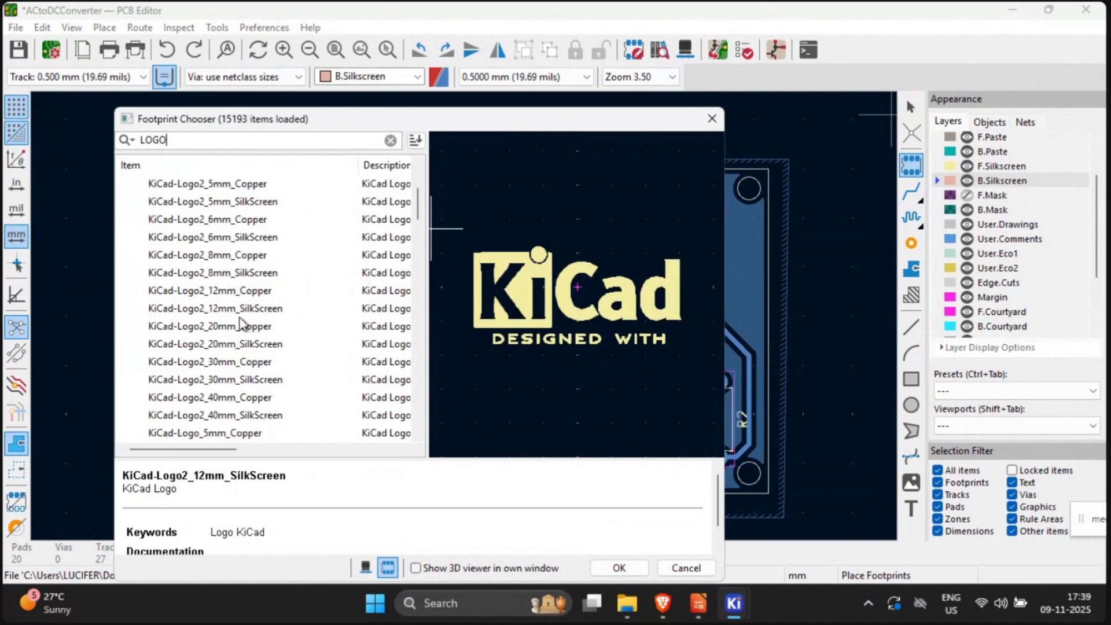
left_click(228, 242)
double_click(229, 246)
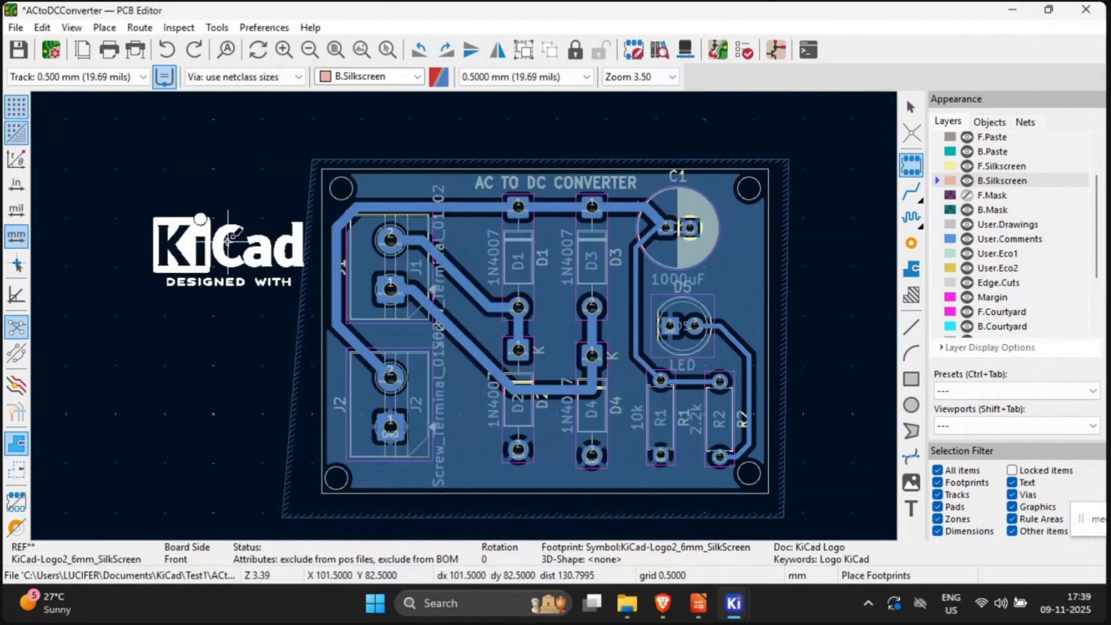
left_click(462, 284)
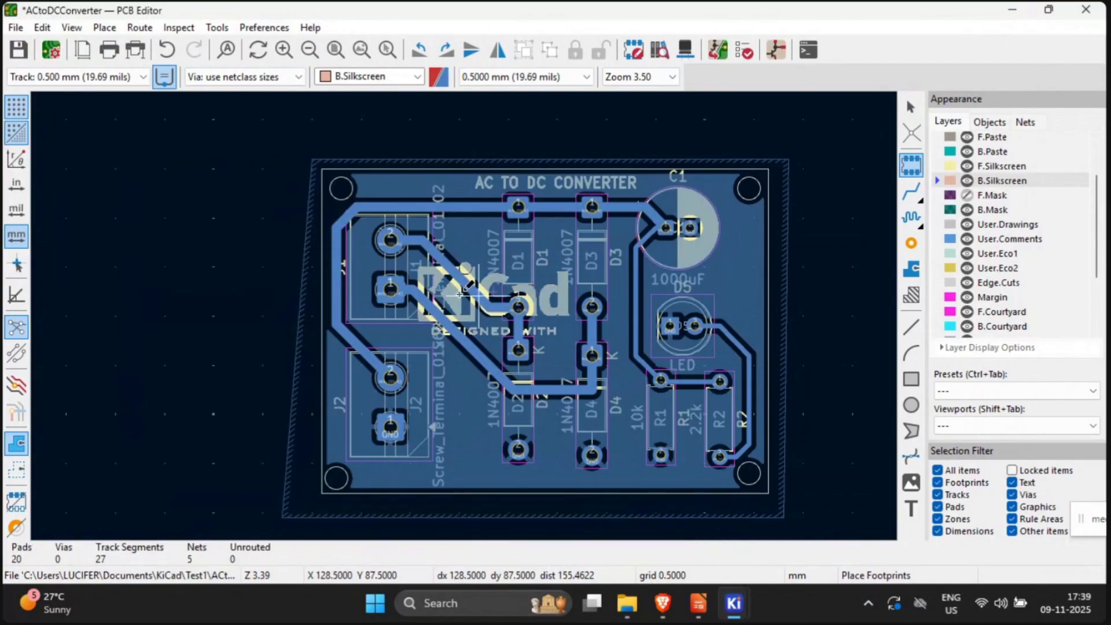
left_click(466, 282)
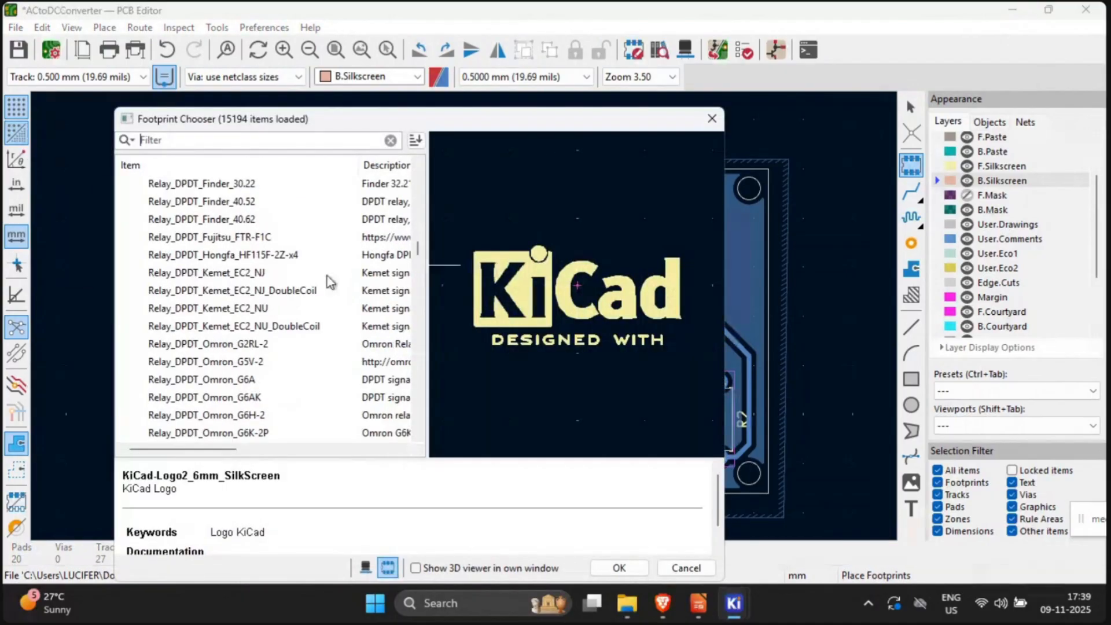
scroll(312, 485, "down", 1)
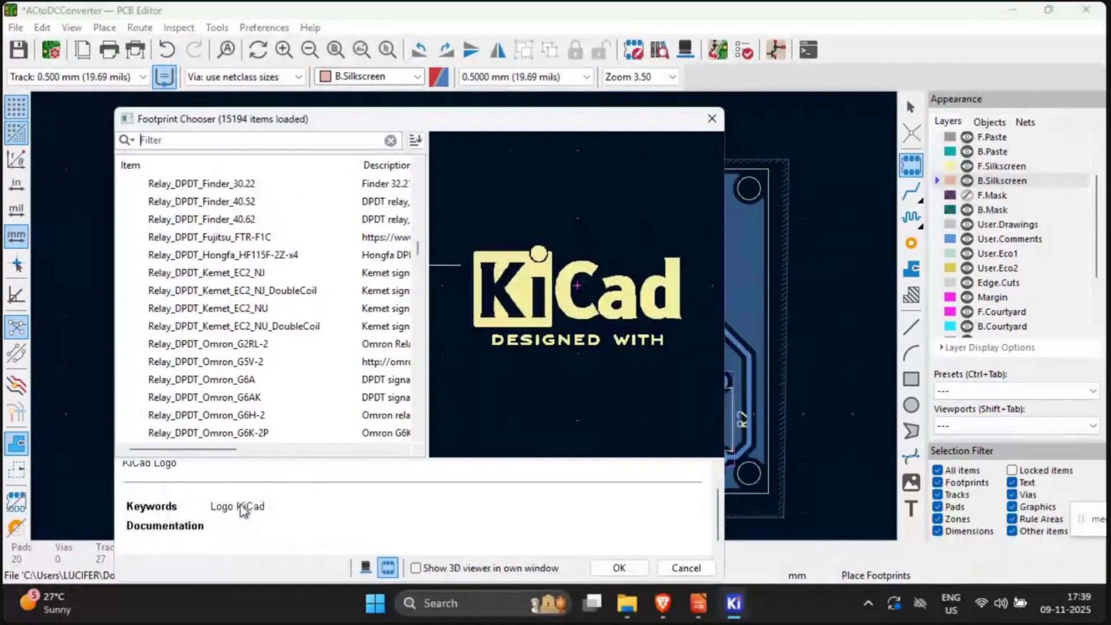
left_click(713, 121)
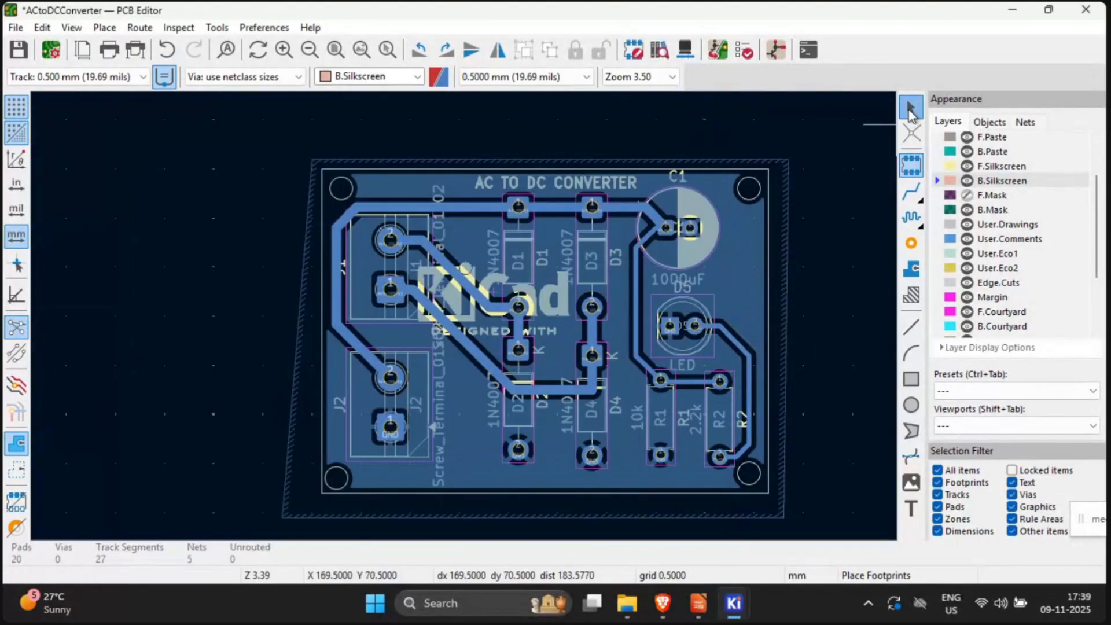
left_click(910, 110)
Step: Move the placed KiCad logo to the back of the board by setting its side to Back in the footprint properties
left_click(484, 292)
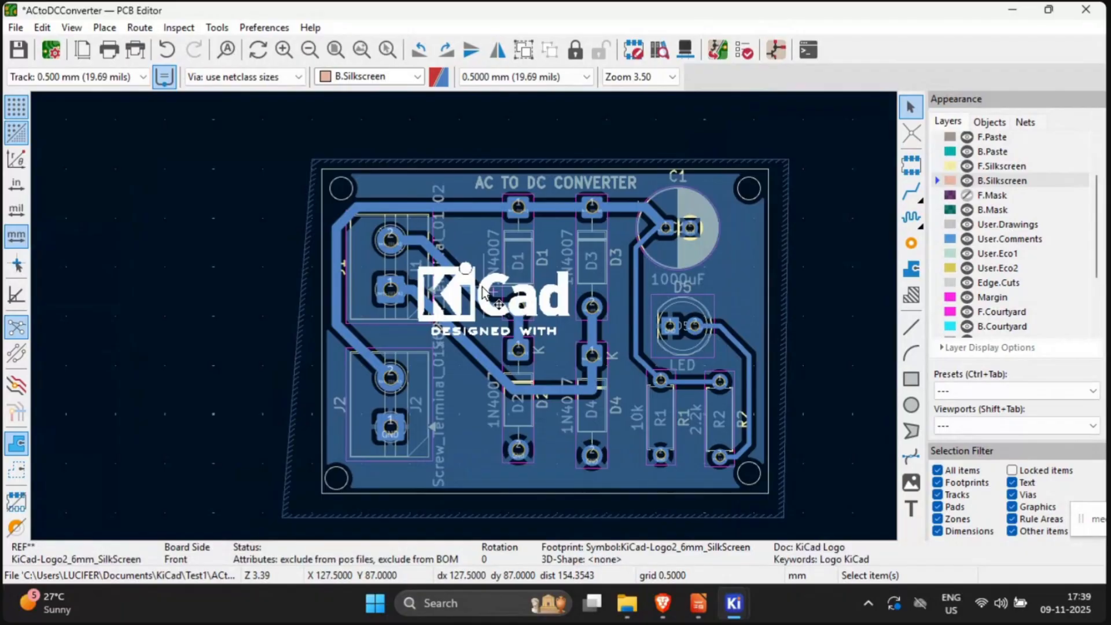
double_click(483, 291)
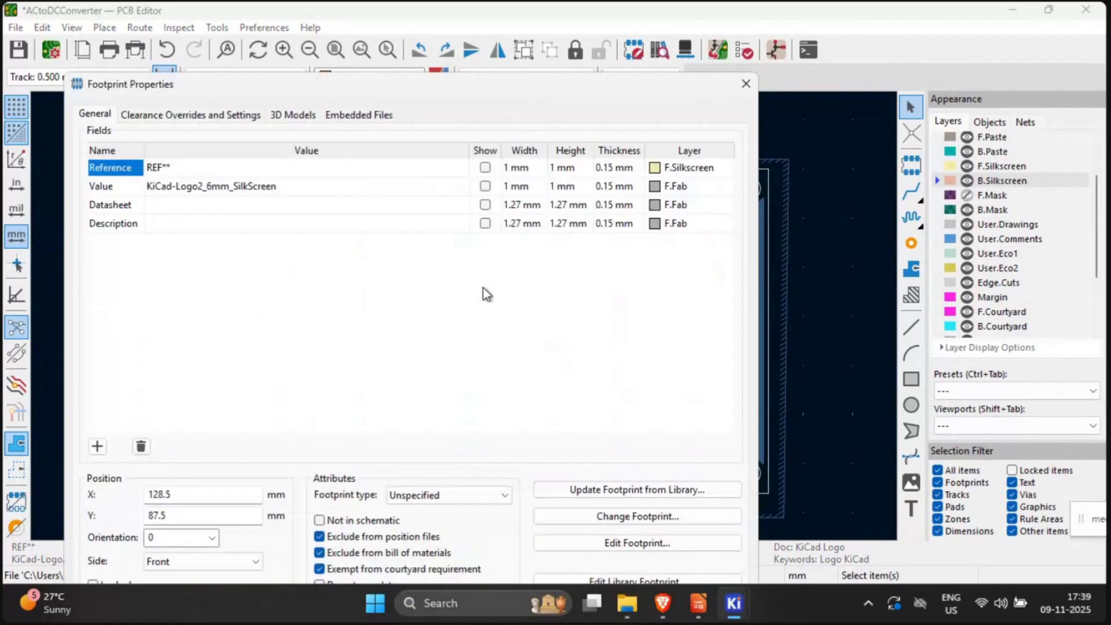
left_click(187, 564)
left_click(175, 589)
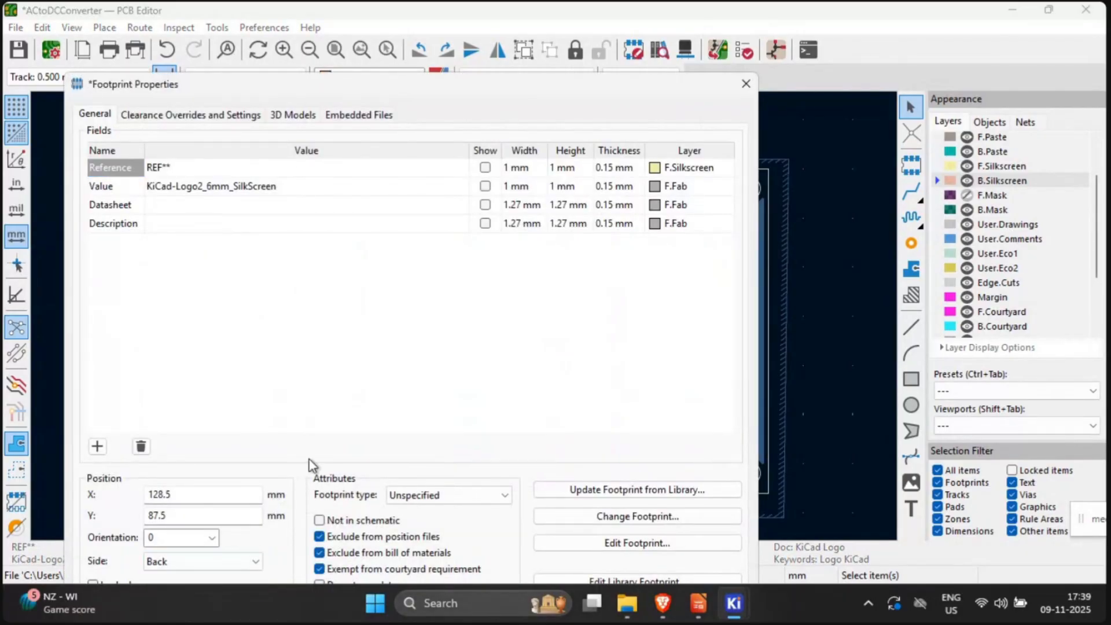
left_click_drag(486, 97, 485, 28)
left_click(196, 491)
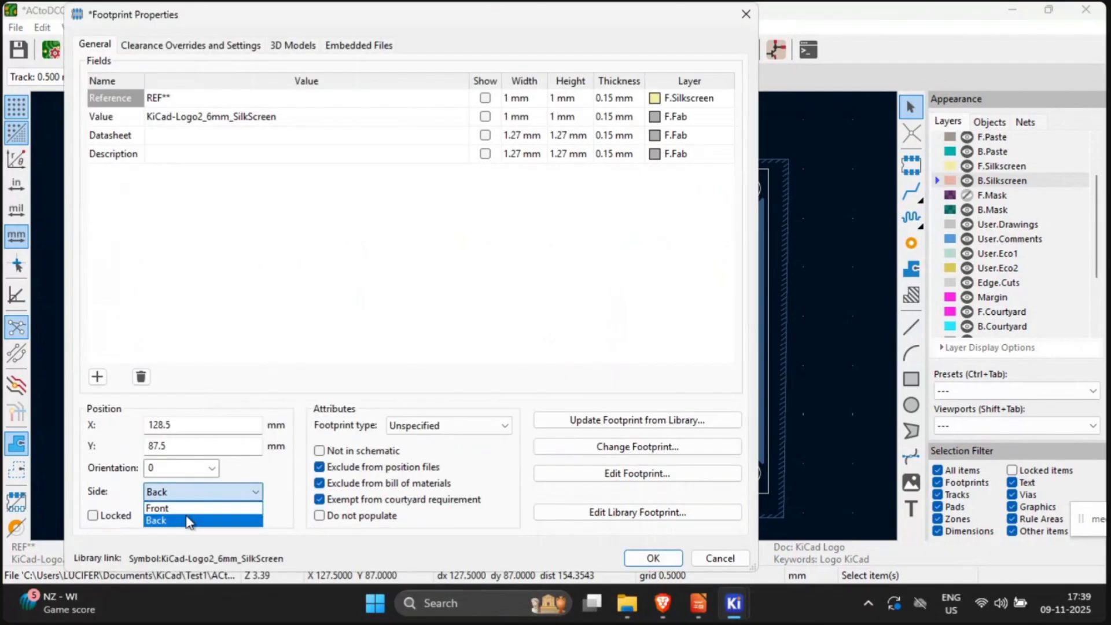
left_click(187, 516)
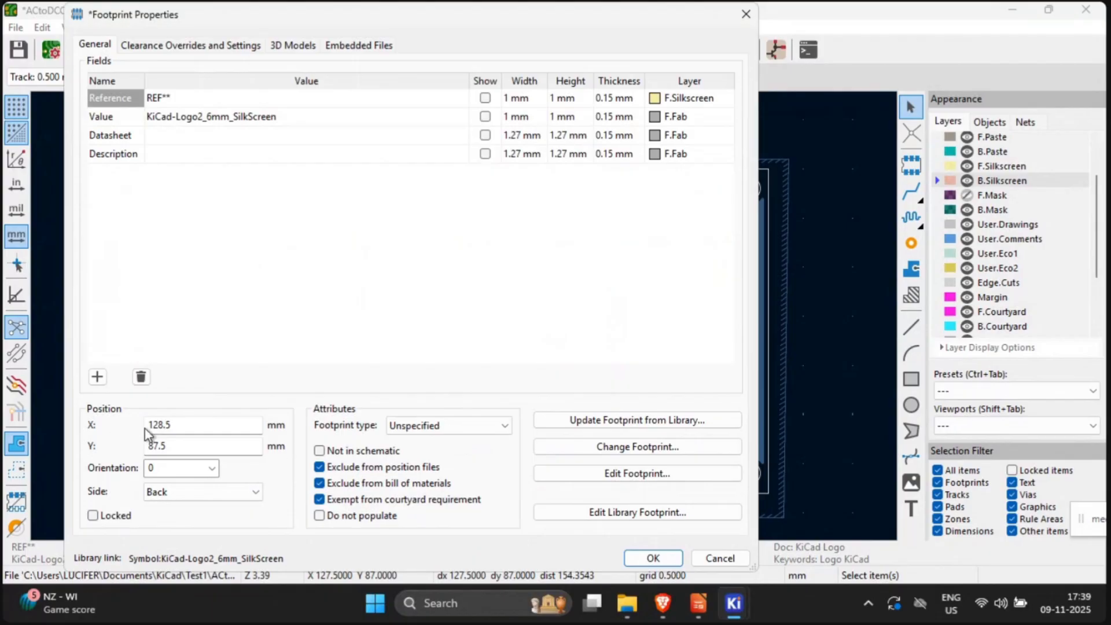
left_click(652, 558)
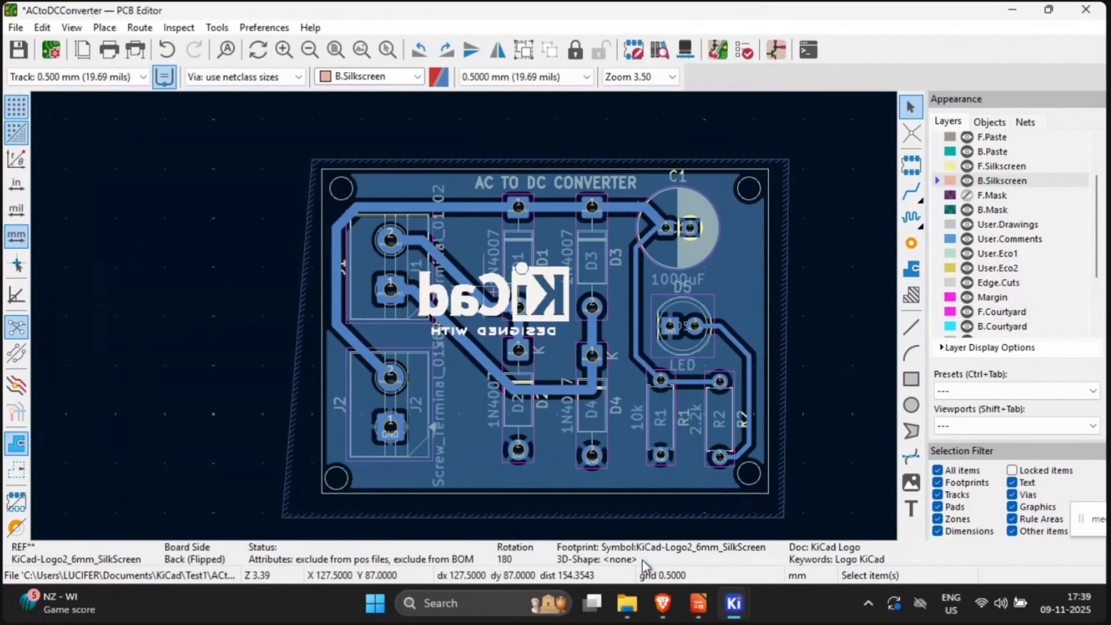
Step: Add the text "Qurious Qubit" on B.Silkscreen and place it below the KiCad logo near the board's lower edge, between J2 and D2
left_click(910, 509)
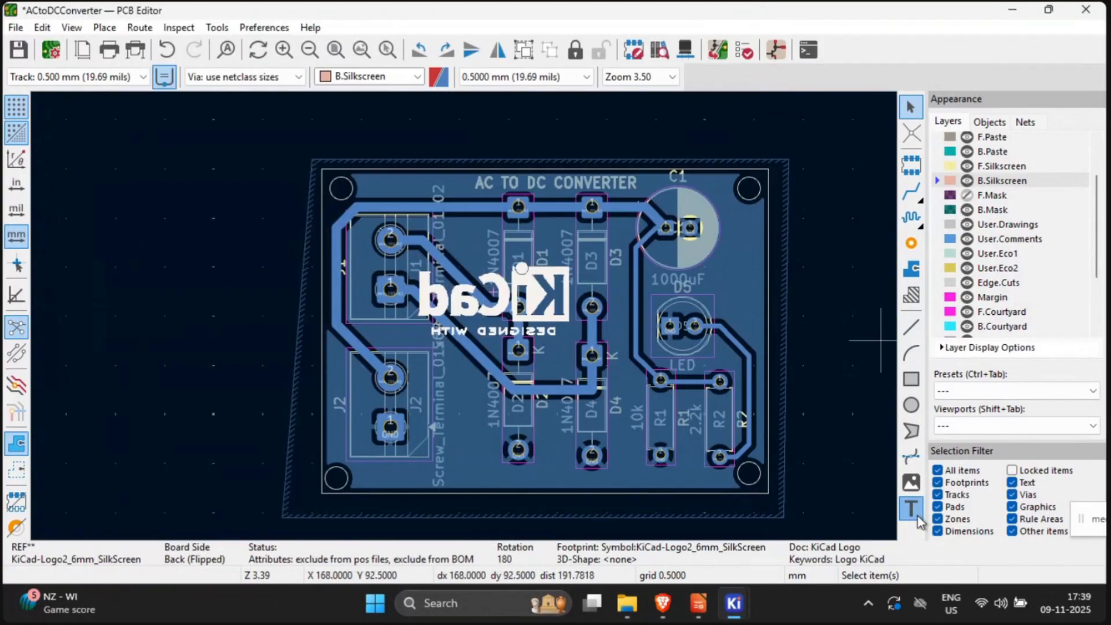
left_click(543, 301)
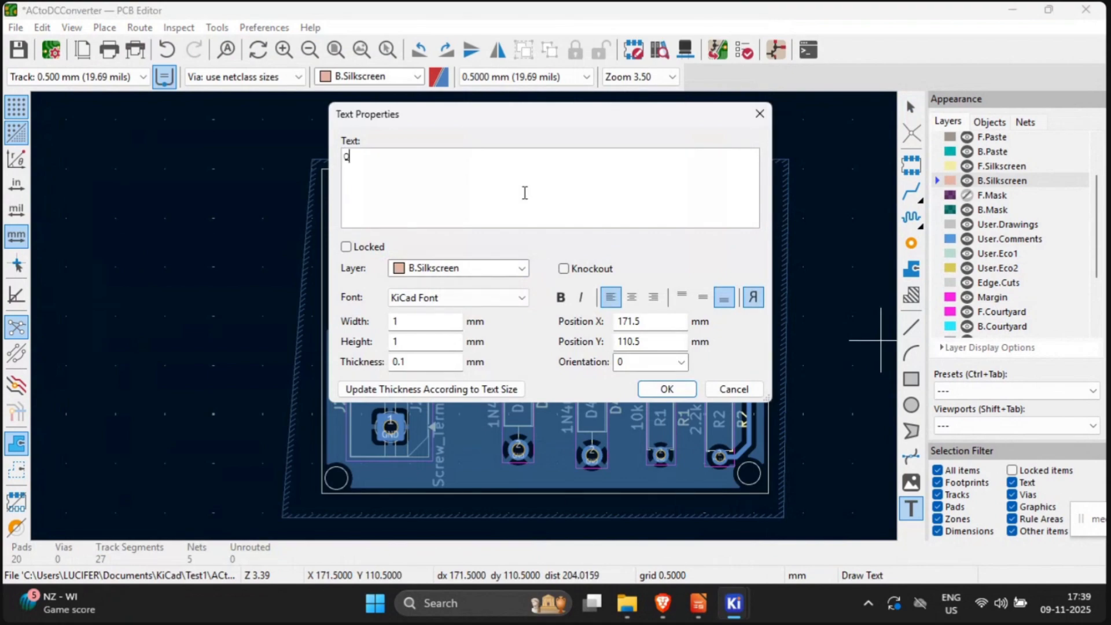
type("Qurious")
key("BackSpace")
type("q")
key("Home")
type("Q")
key("Left")
key("Delete")
key("End")
key("BackSpace")
type("Qubit")
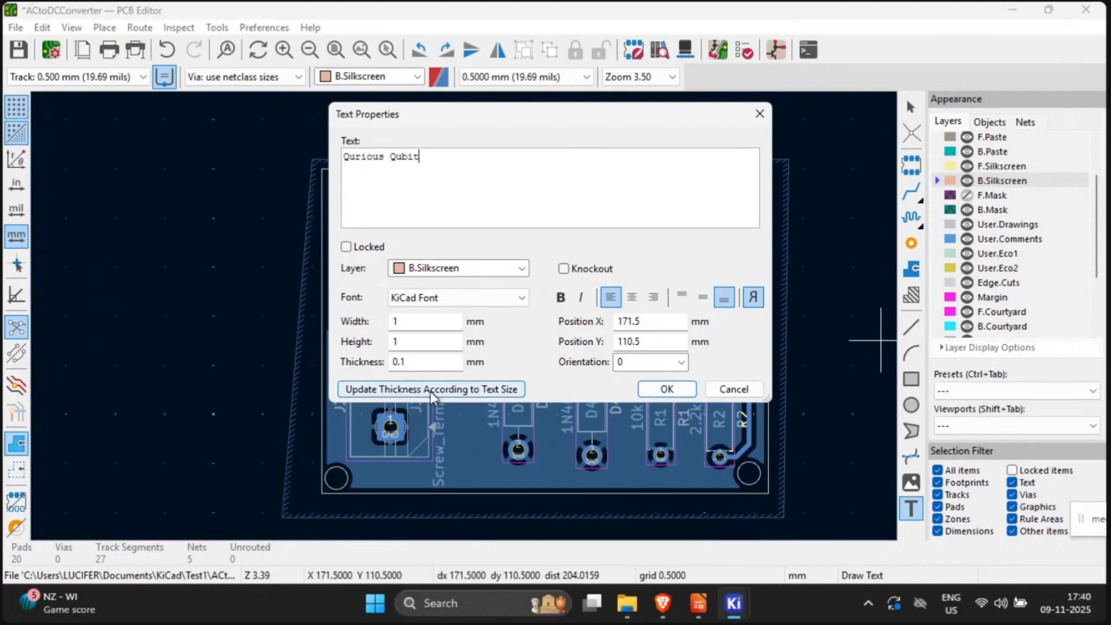
left_click(667, 390)
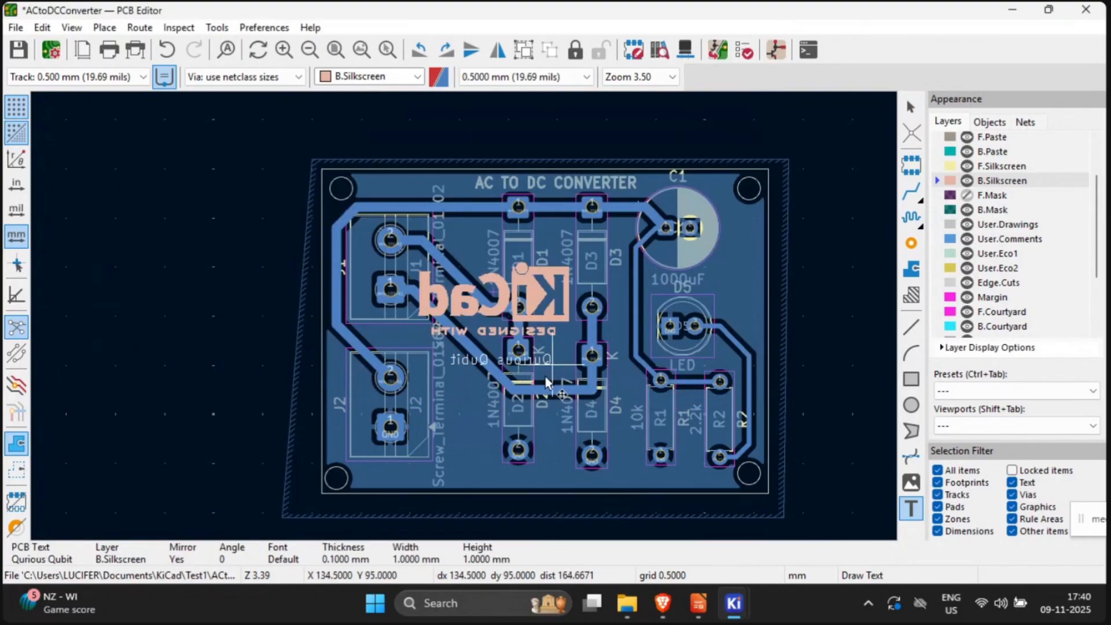
left_click(544, 456)
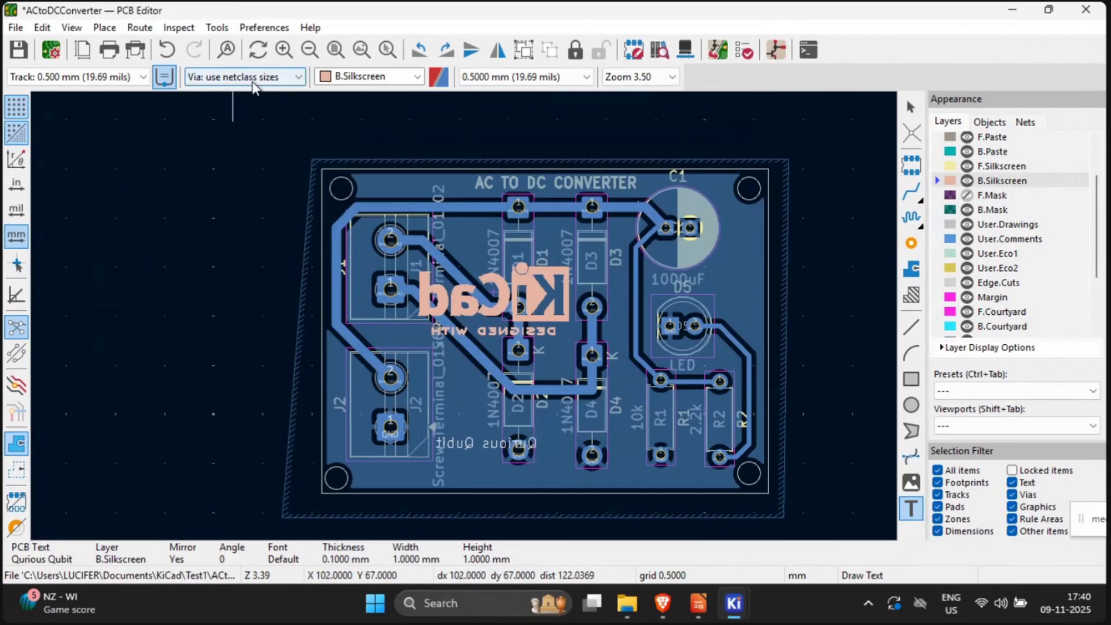
Step: Inspect the board in the 3D viewer, tilting it to check the silkscreen and components, and close the viewer
left_click(74, 28)
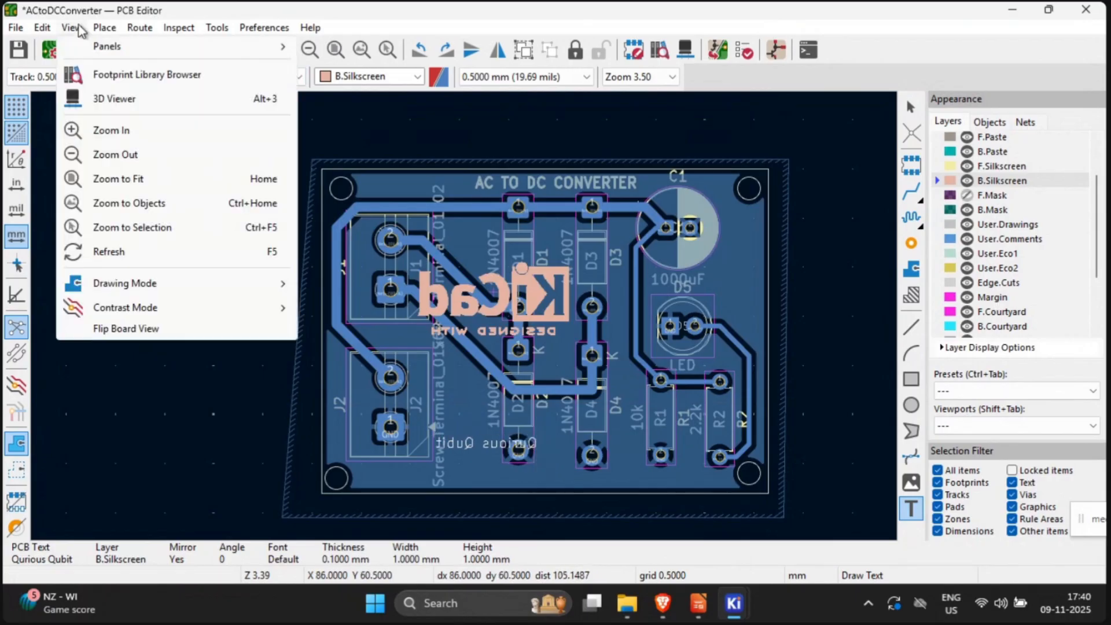
left_click(124, 102)
left_click_drag(661, 302, 769, 209)
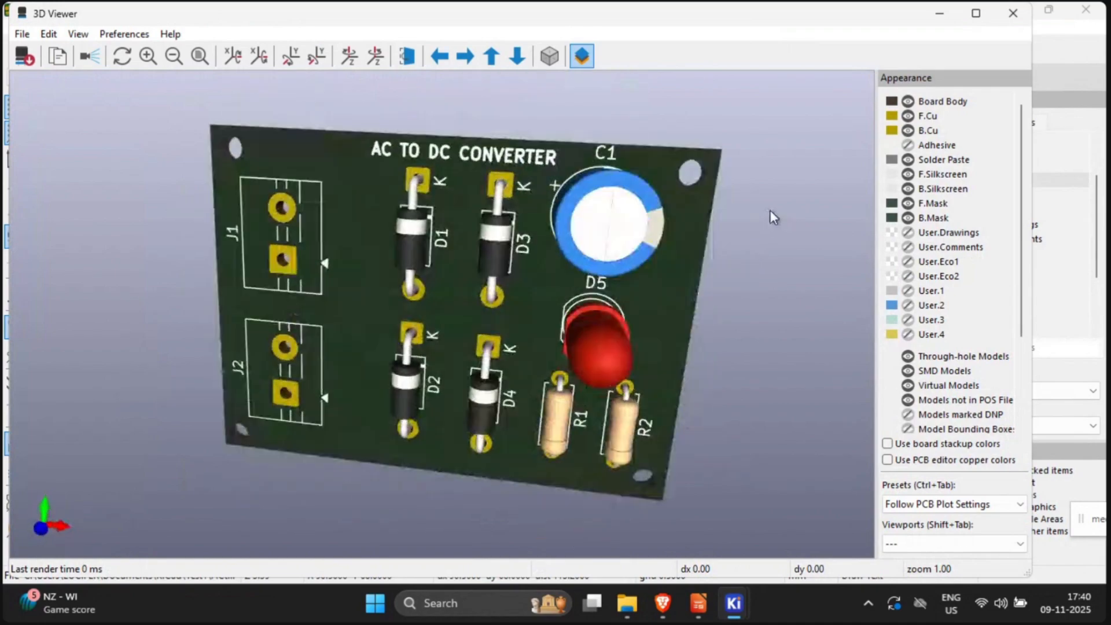
left_click(1013, 13)
Step: Save the ACtoDCConverter board
left_click(15, 27)
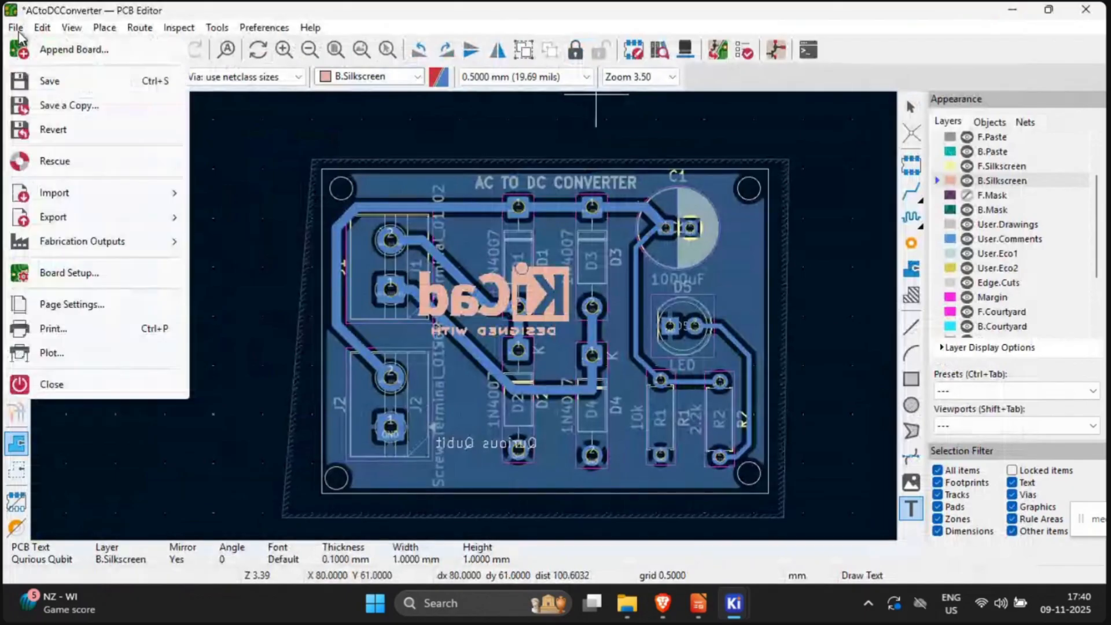
left_click(16, 27)
left_click(18, 49)
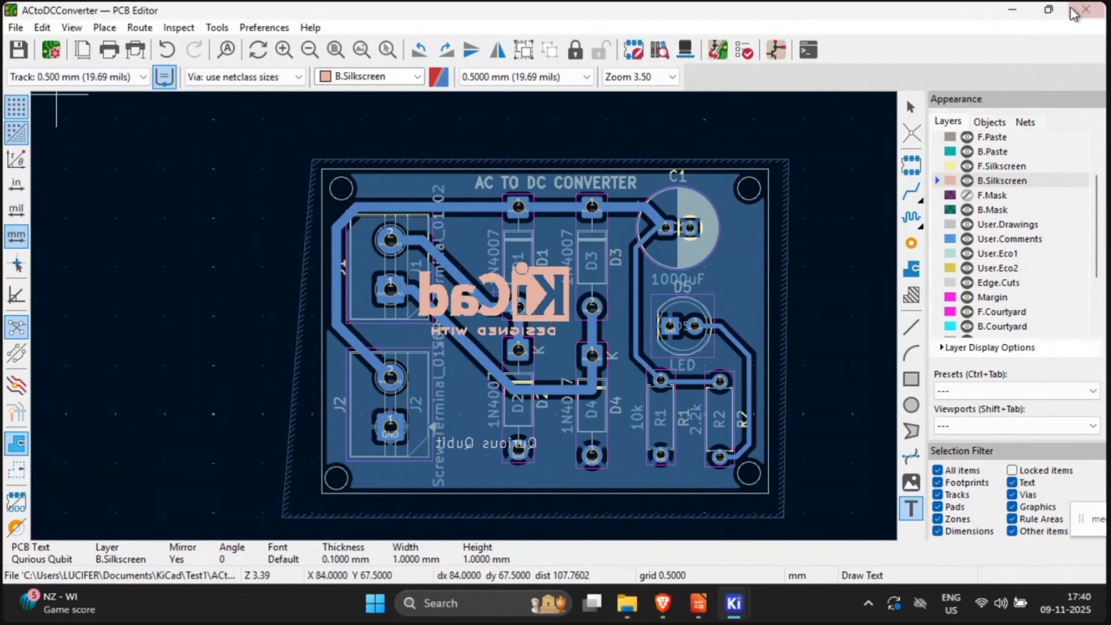
left_click(1012, 10)
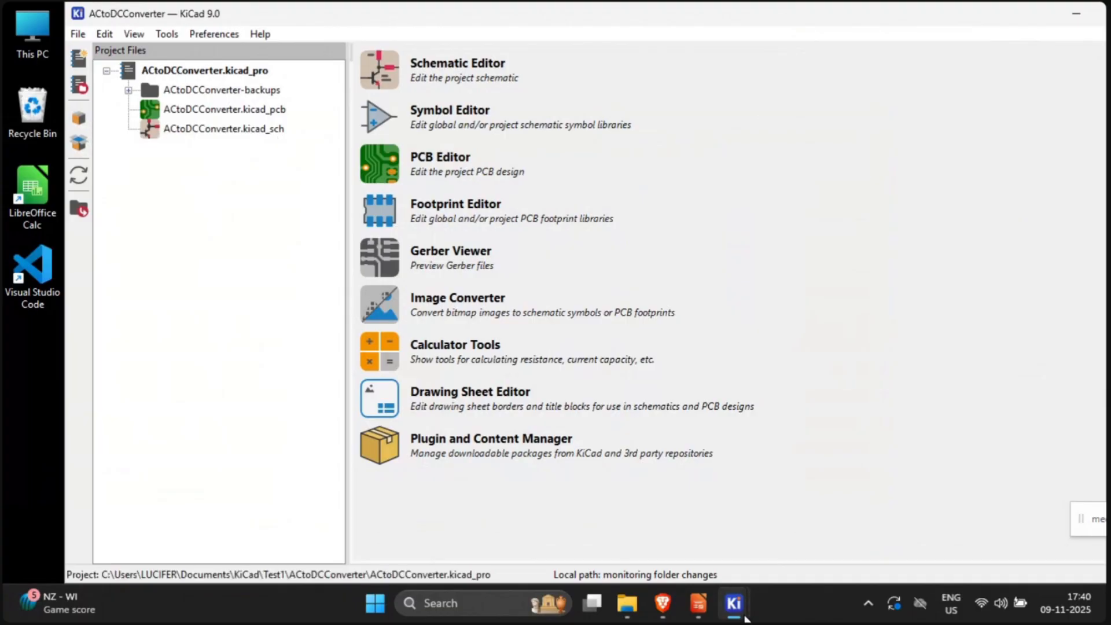
mouse_move(733, 603)
left_click(911, 501)
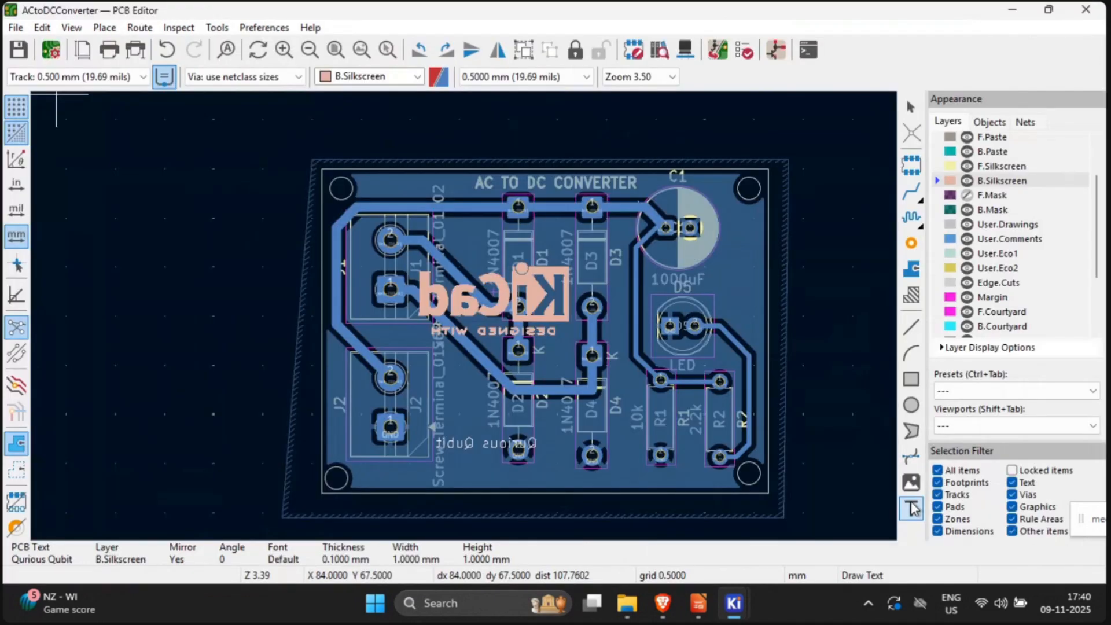
Step: Open the board's plot settings and try to choose a folder named AC TO DC as the output directory
left_click(17, 27)
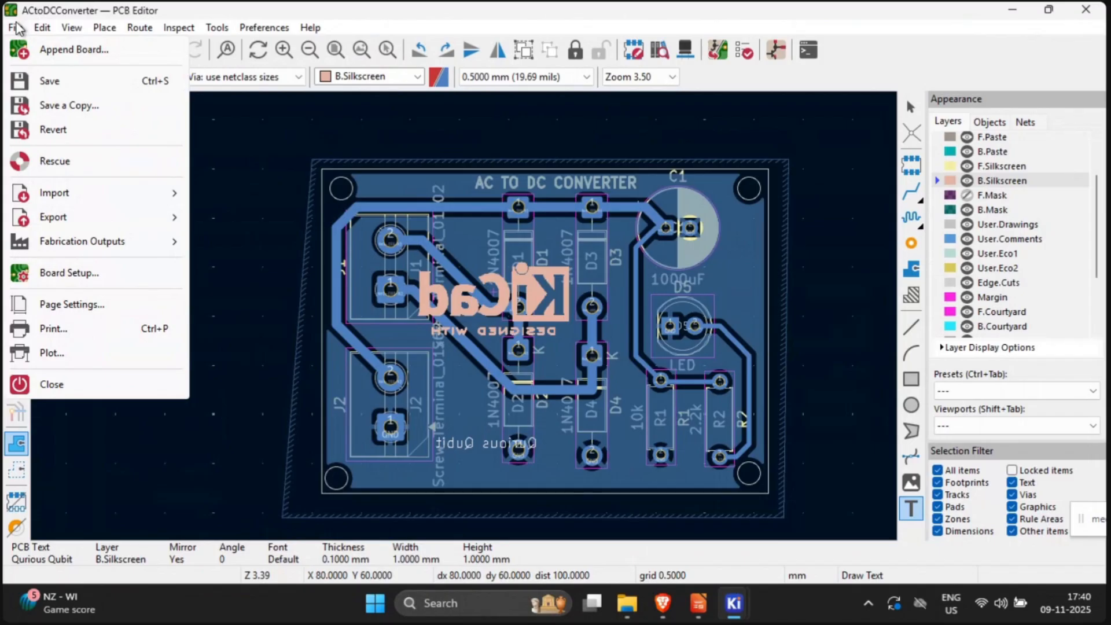
left_click(52, 353)
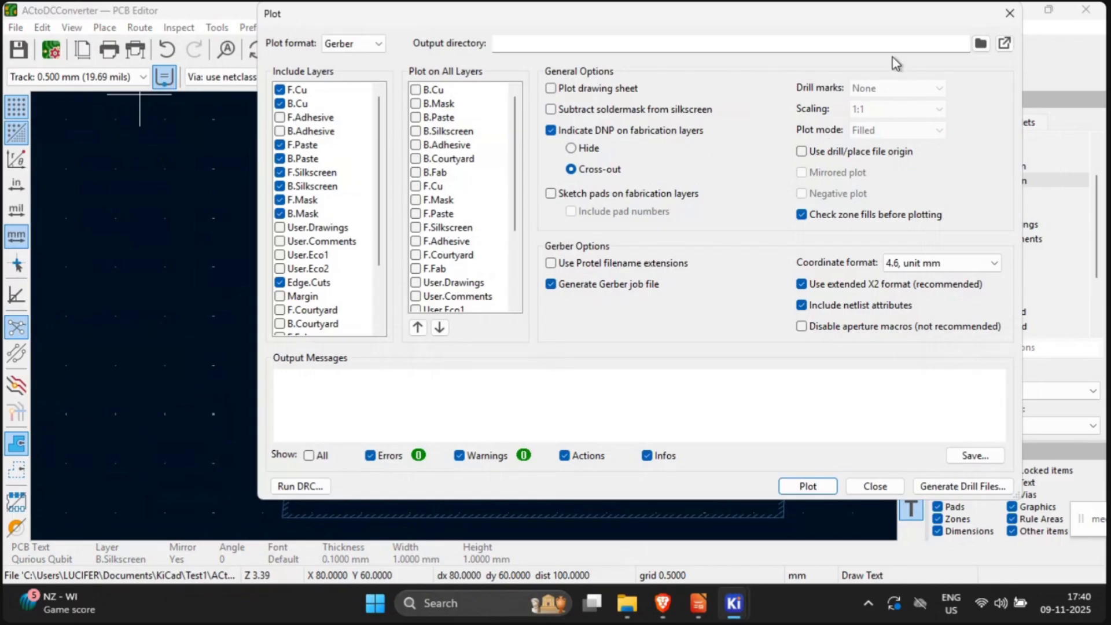
left_click(982, 45)
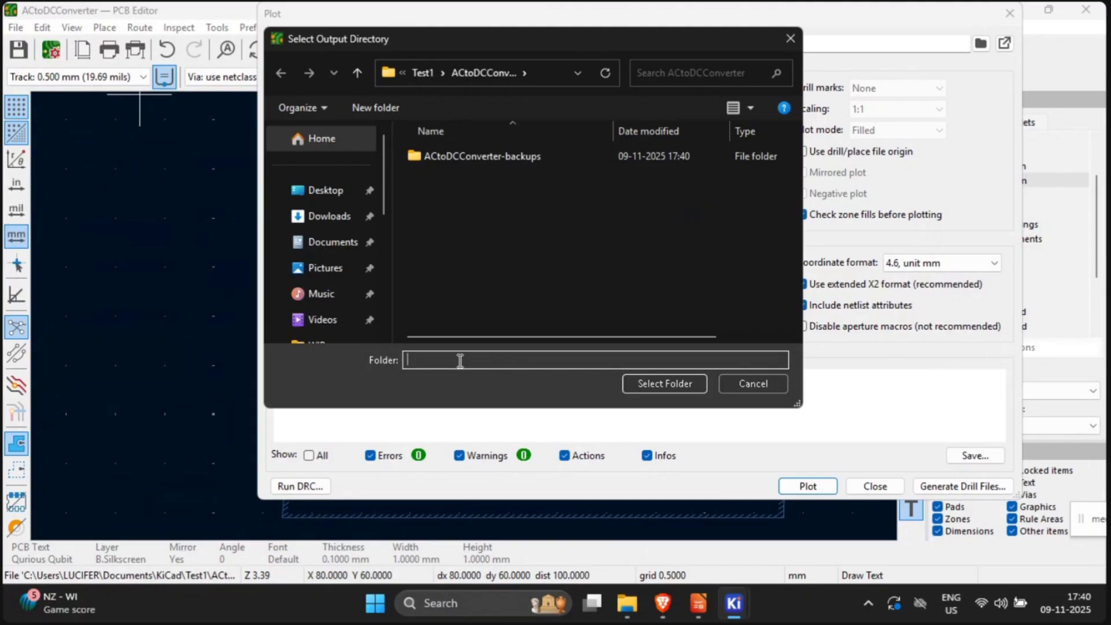
type("AC ")
type("TP")
key("Home")
type("O DC")
key("BackSpace")
key("BackSpace")
key("BackSpace")
key("BackSpace")
left_click(656, 383)
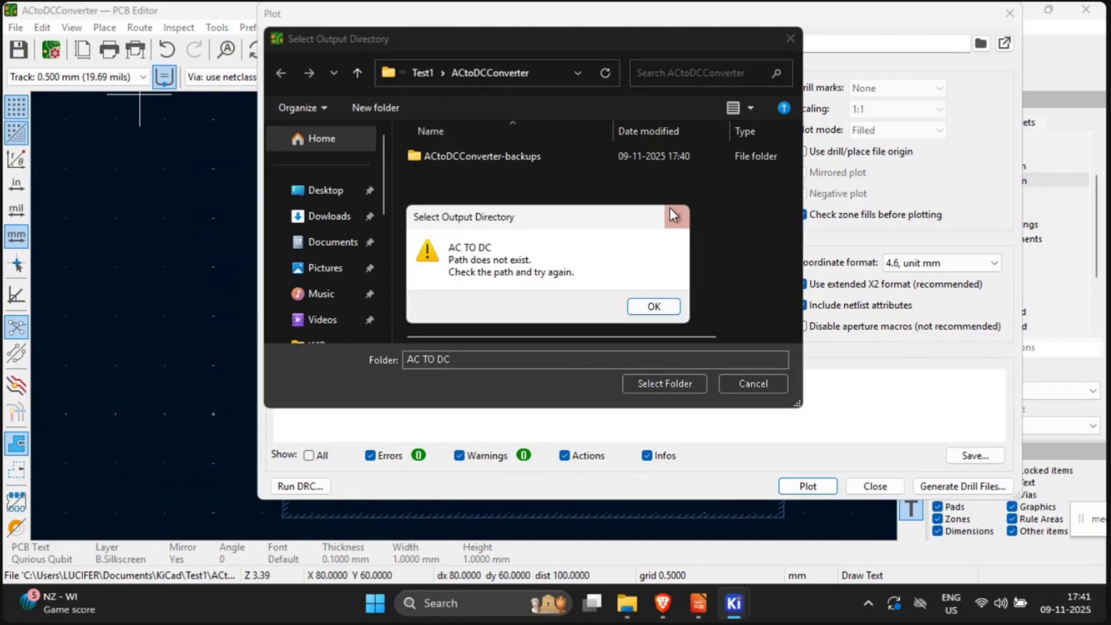
left_click(671, 210)
Step: Choose the ACtoDCConverter-backups folder as the plot output directory and accept a path relative to the project
double_click(523, 158)
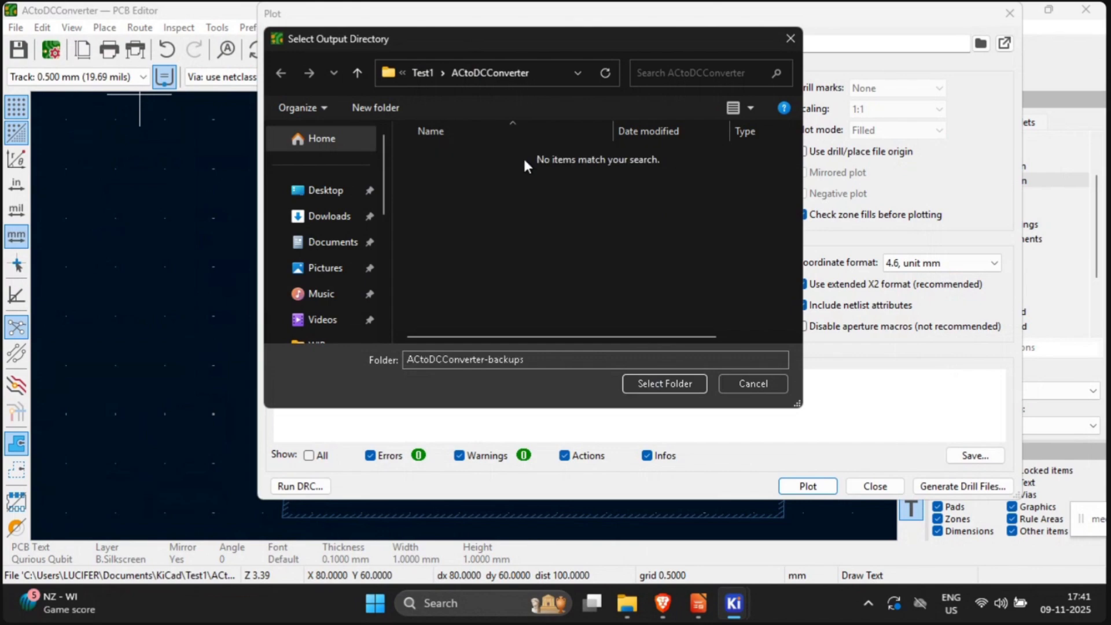
left_click(674, 381)
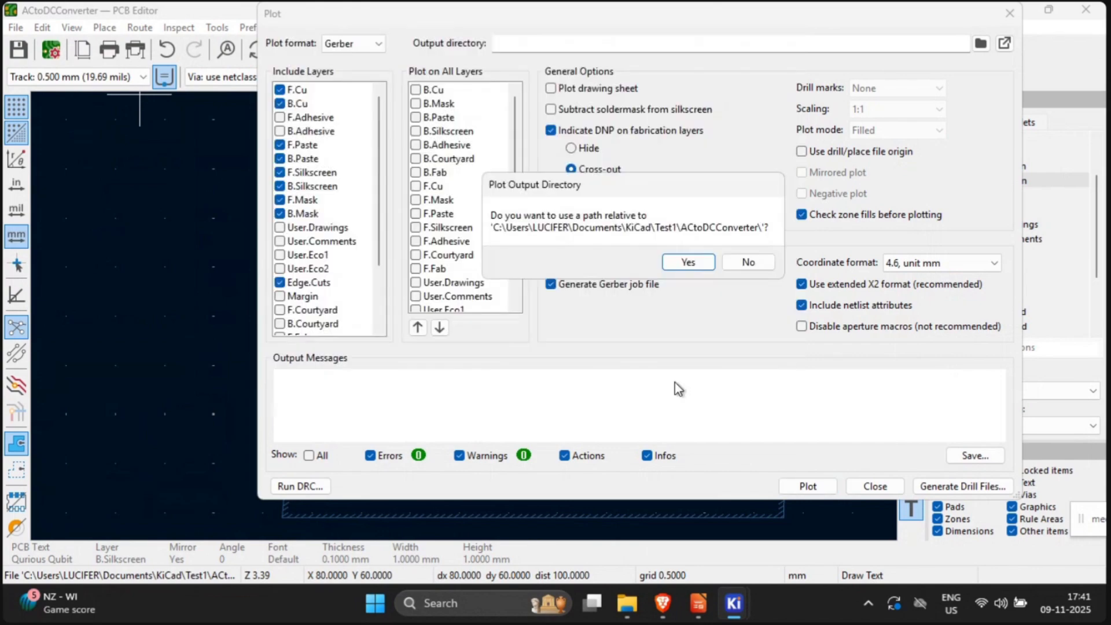
left_click(703, 266)
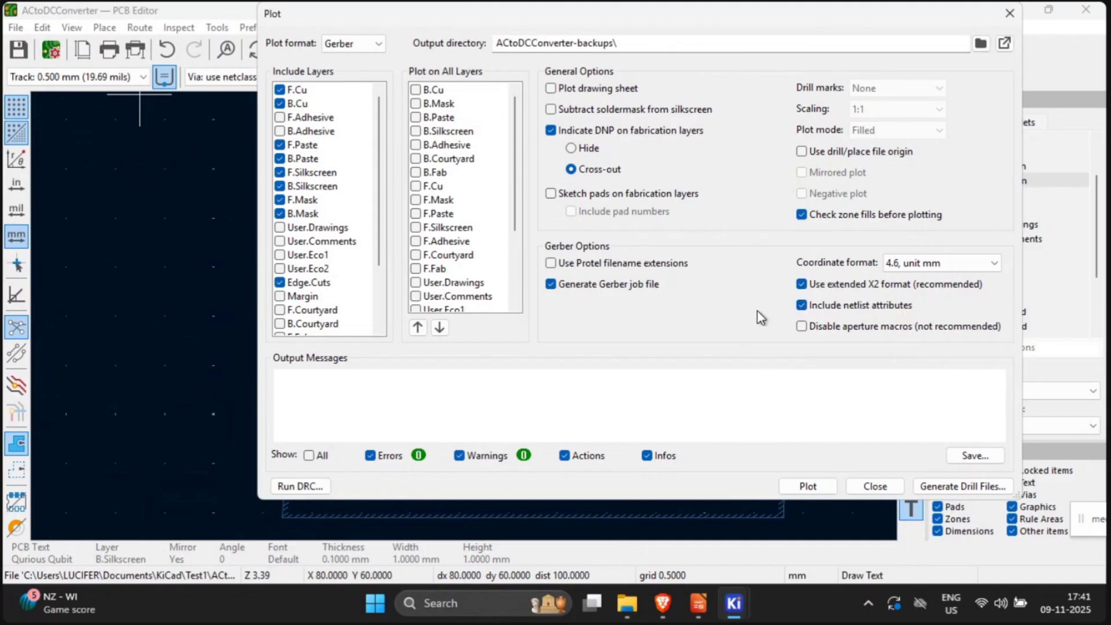
Step: Create a new folder named AC TO DC inside the project folder while browsing for the plot output directory
left_click(980, 44)
left_click(357, 73)
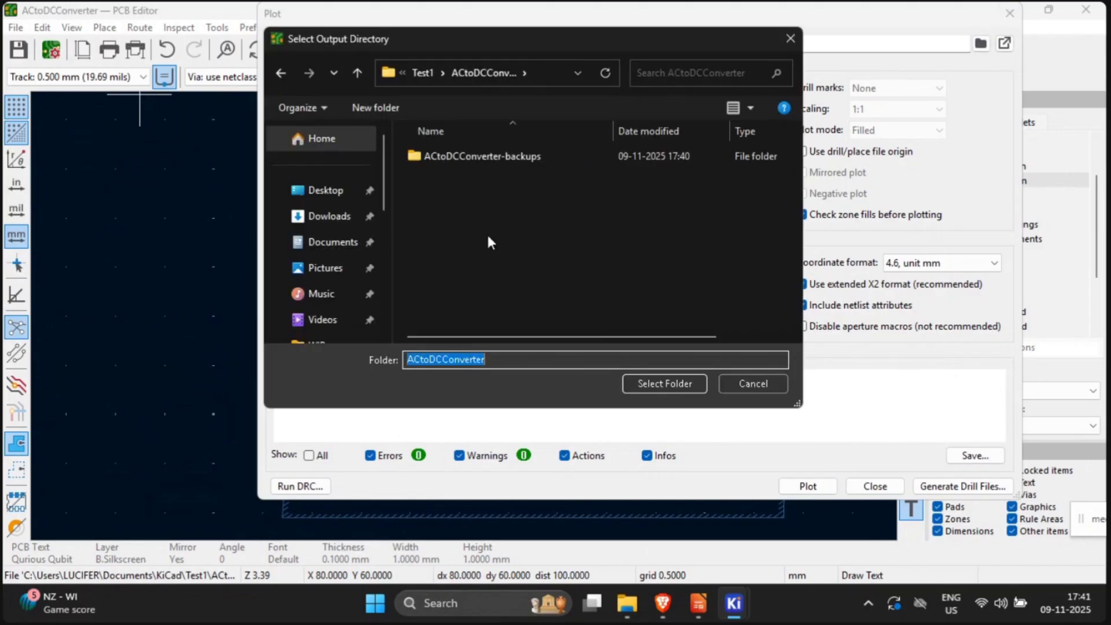
left_click(487, 237)
right_click(487, 237)
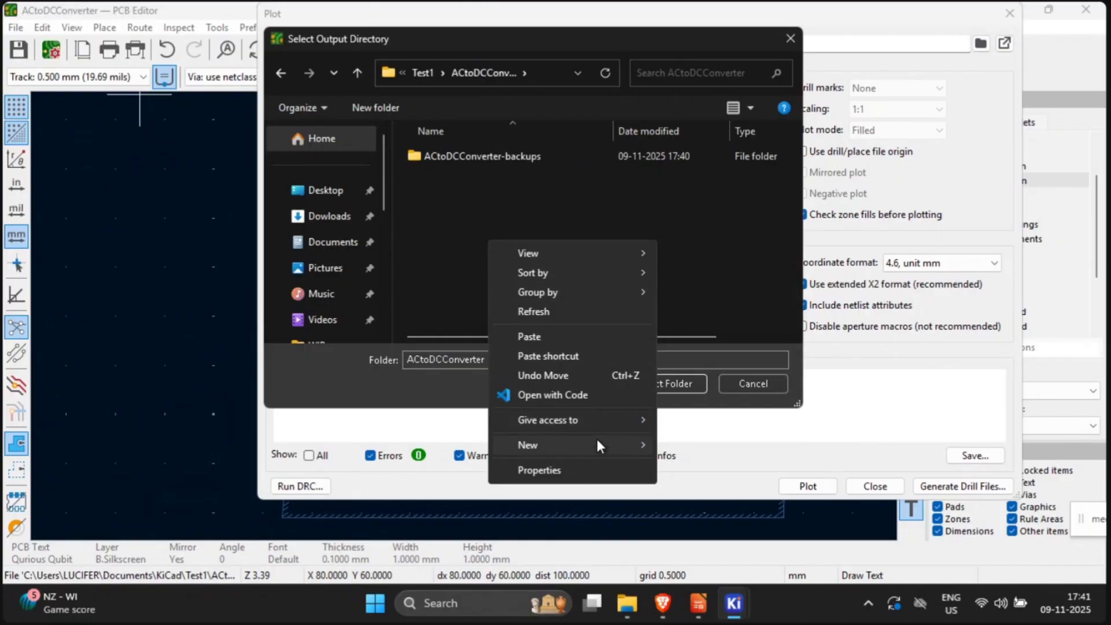
mouse_move(596, 442)
left_click(697, 446)
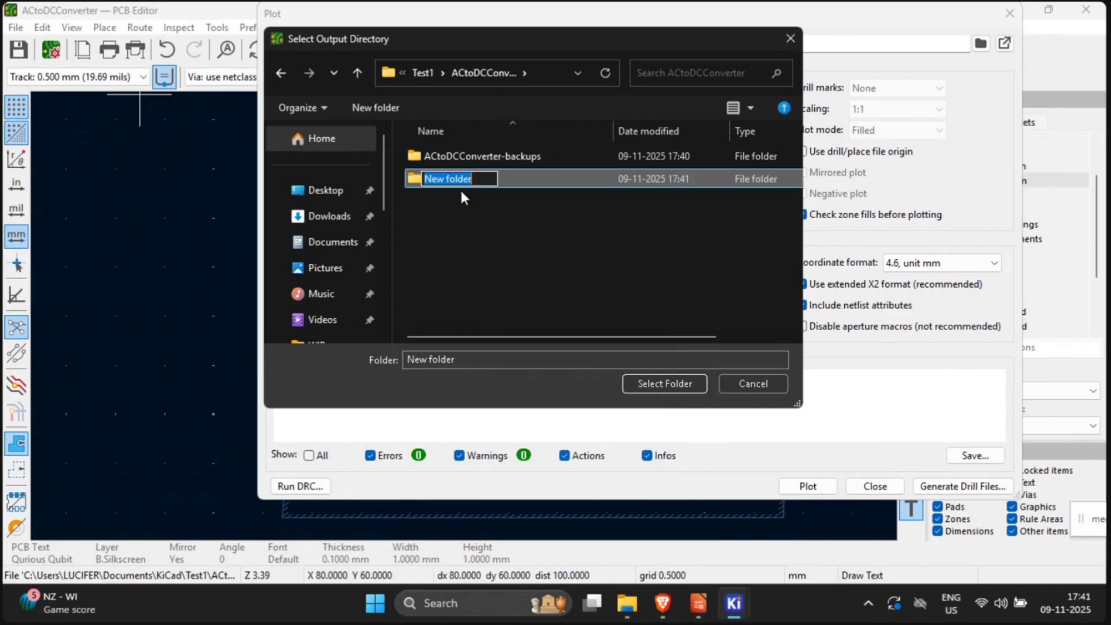
type("AC TO DC")
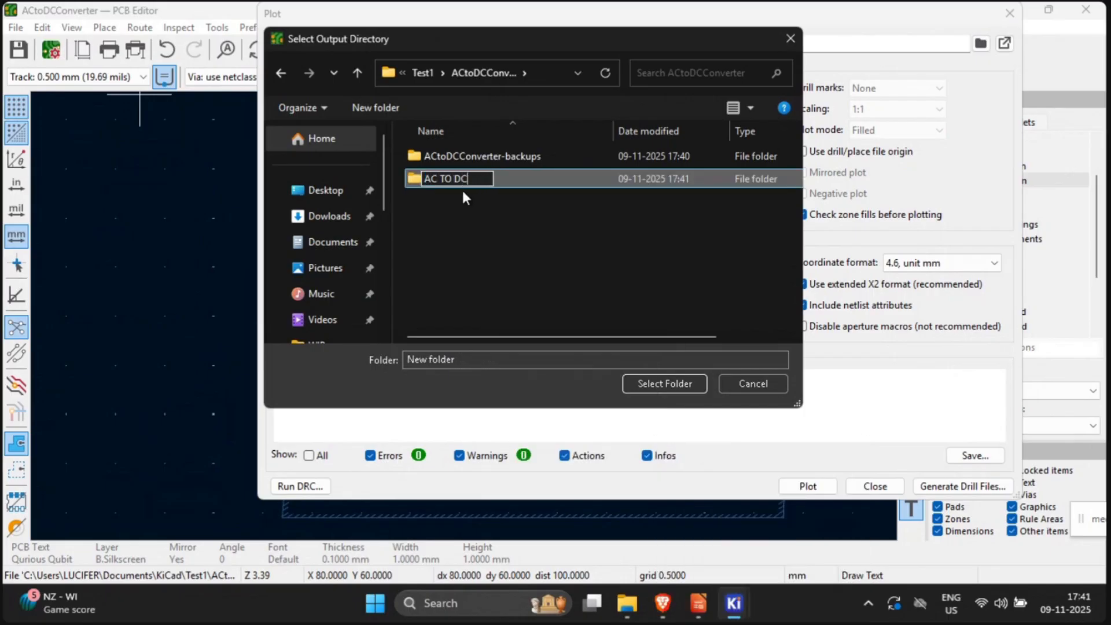
key("Return")
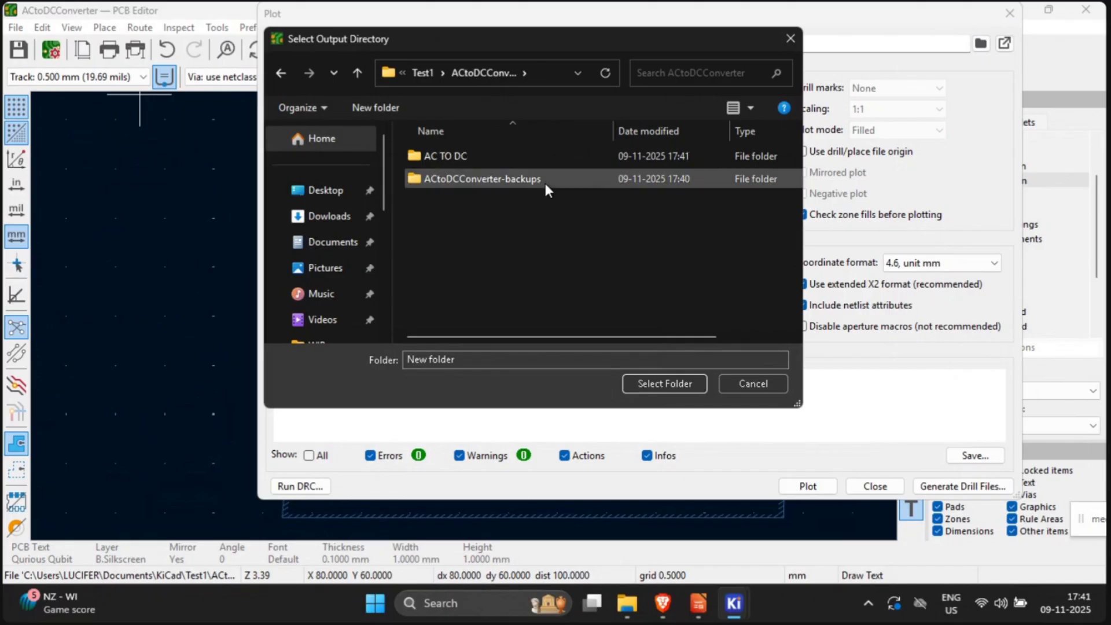
Step: Use the AC TO DC folder as the output directory with a project-relative path and plot the Gerber files
left_click(529, 154)
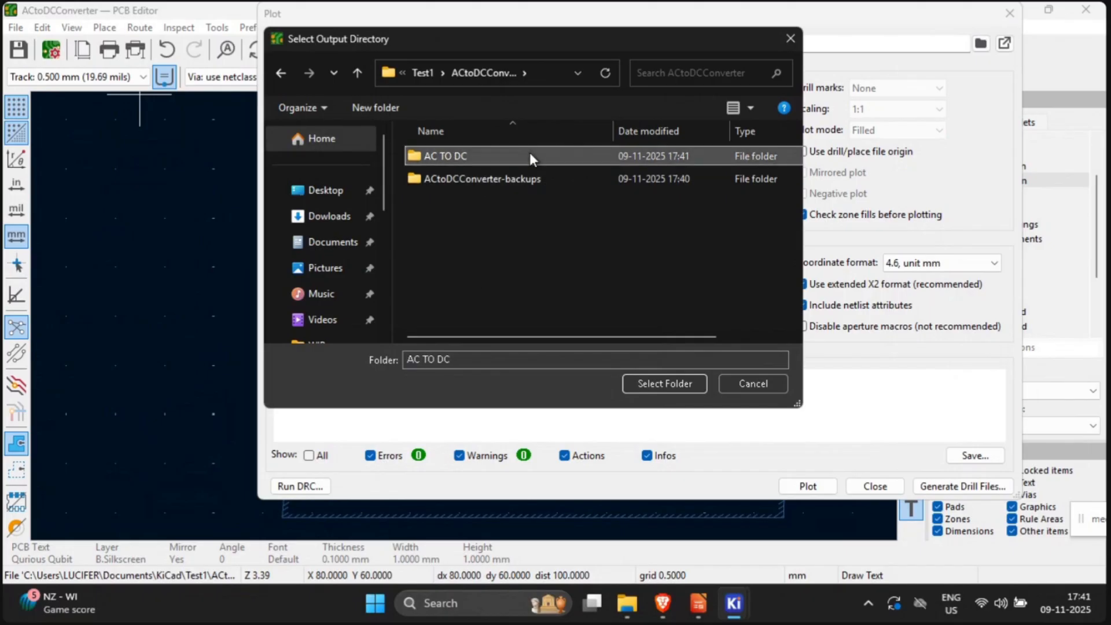
left_click(675, 385)
left_click(694, 260)
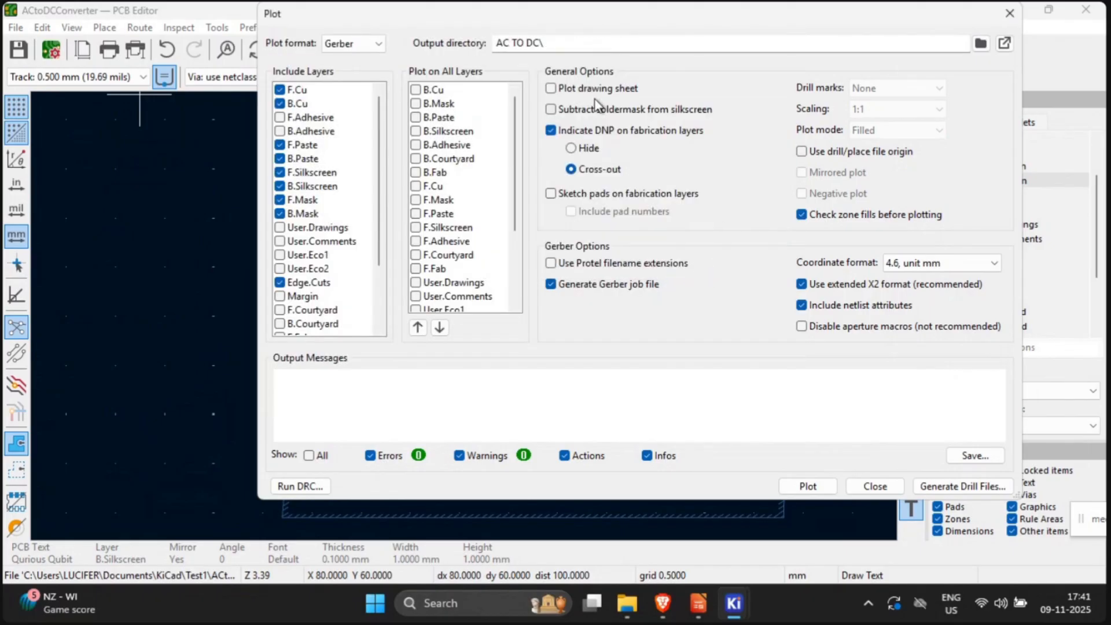
left_click(818, 490)
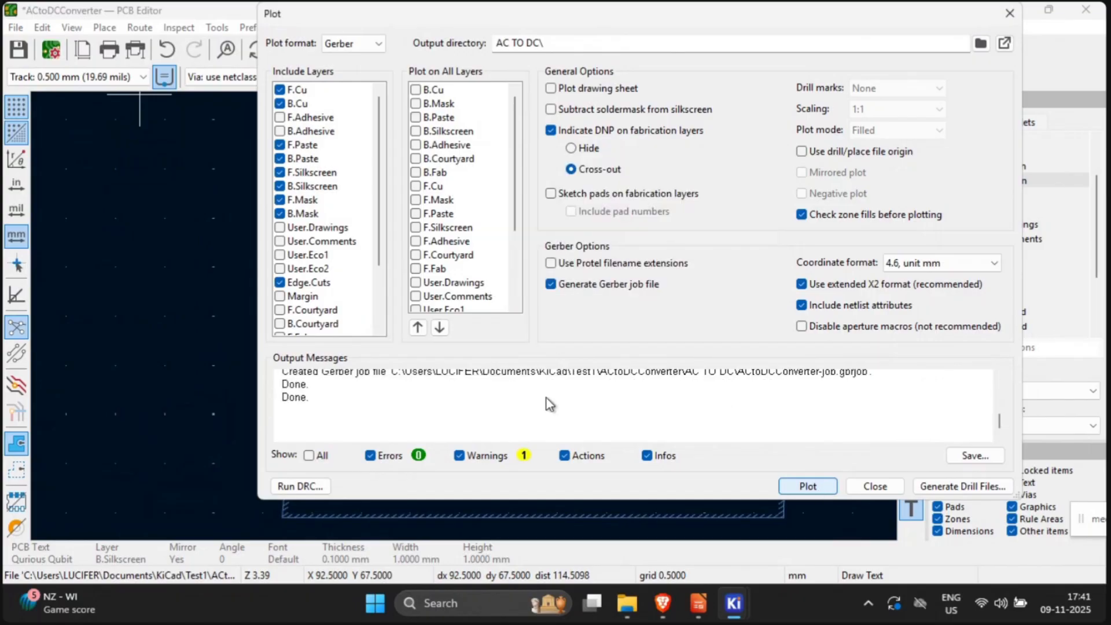
Step: Generate Excellon drill files with a Postscript drill map in the AC TO DC folder and close the plot settings
left_click(947, 487)
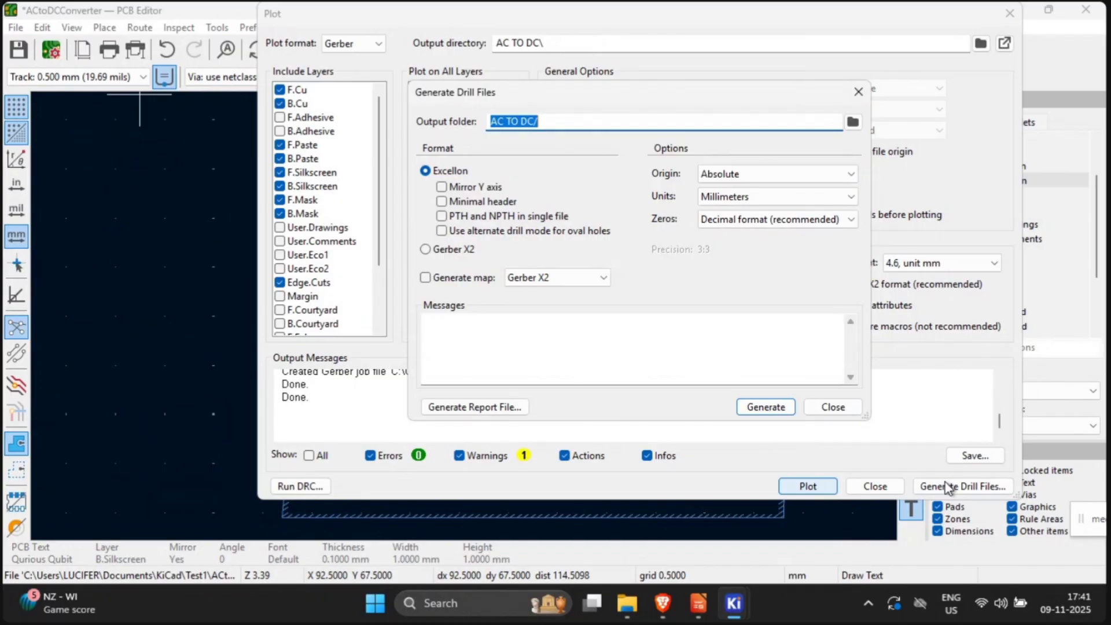
left_click(425, 278)
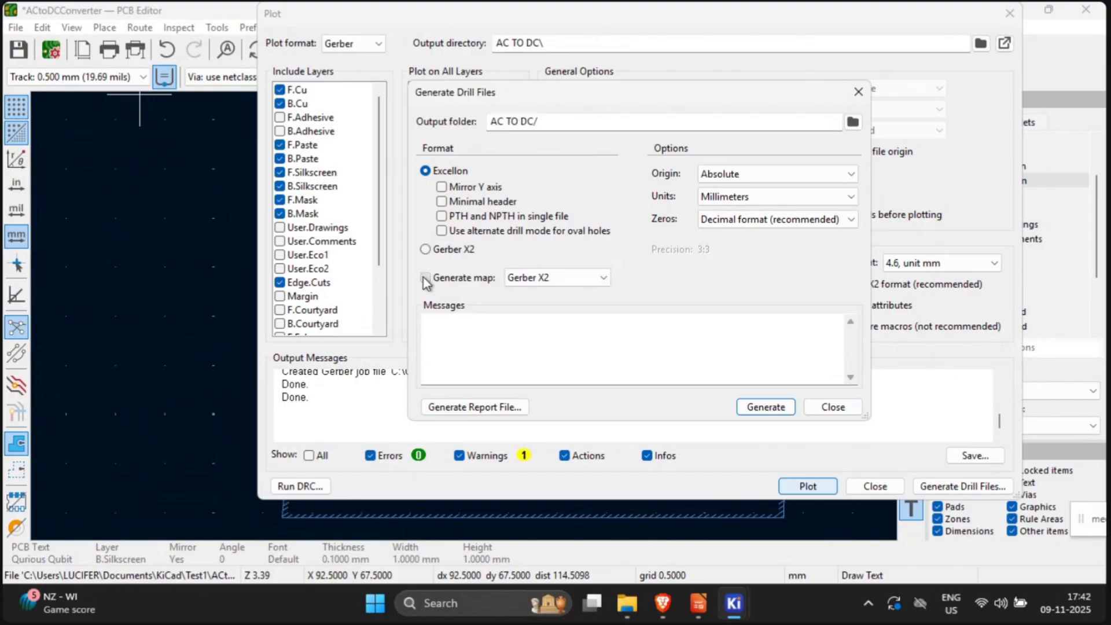
left_click(543, 279)
left_click(541, 293)
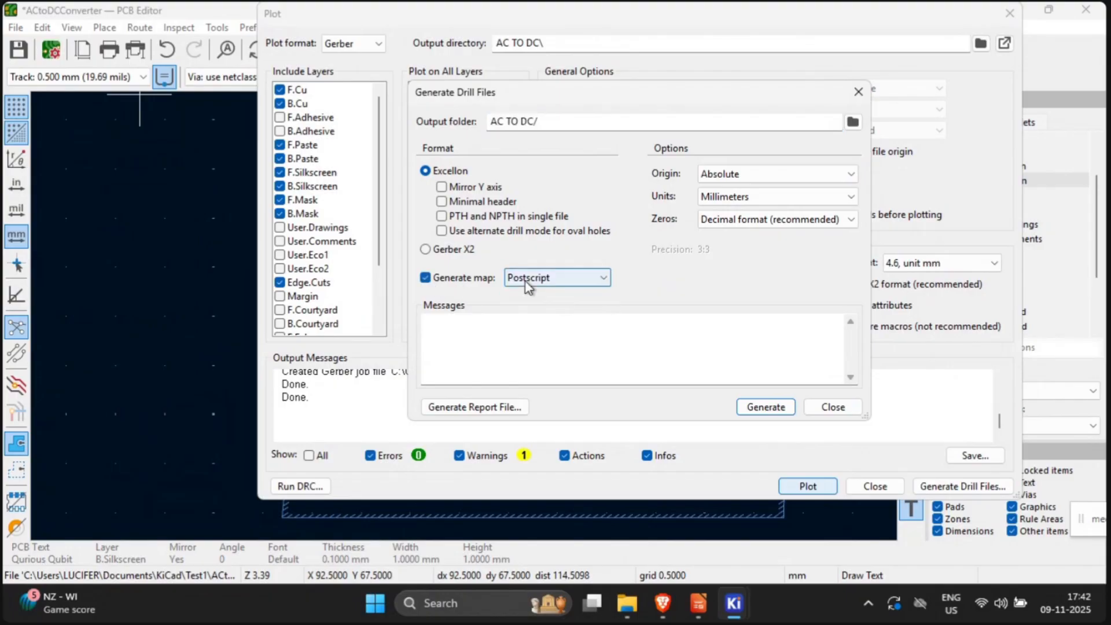
left_click(764, 407)
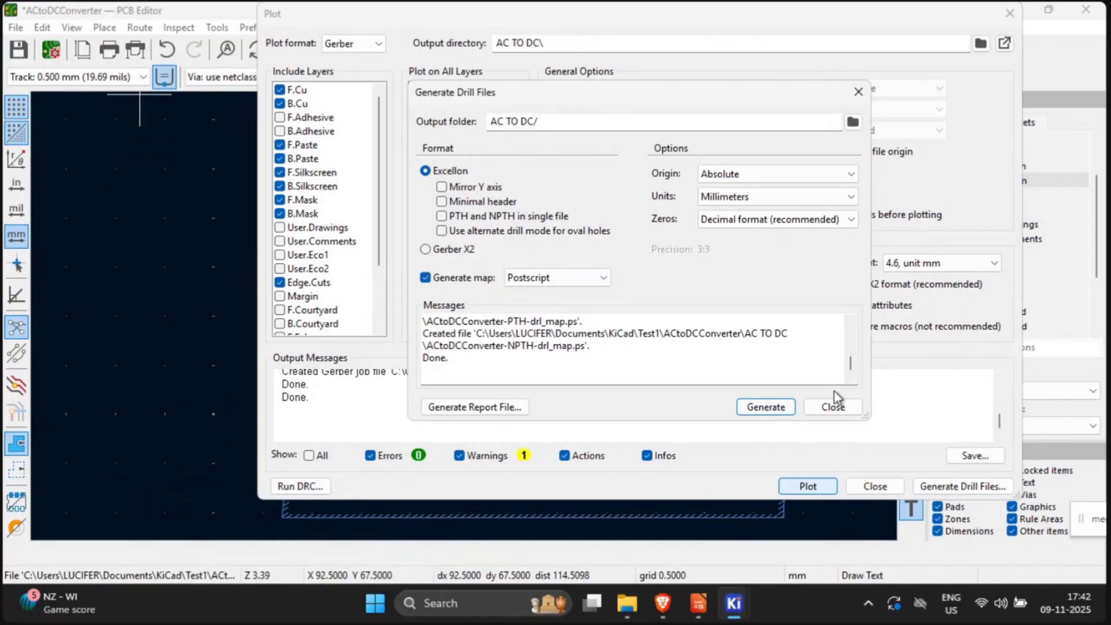
left_click(832, 406)
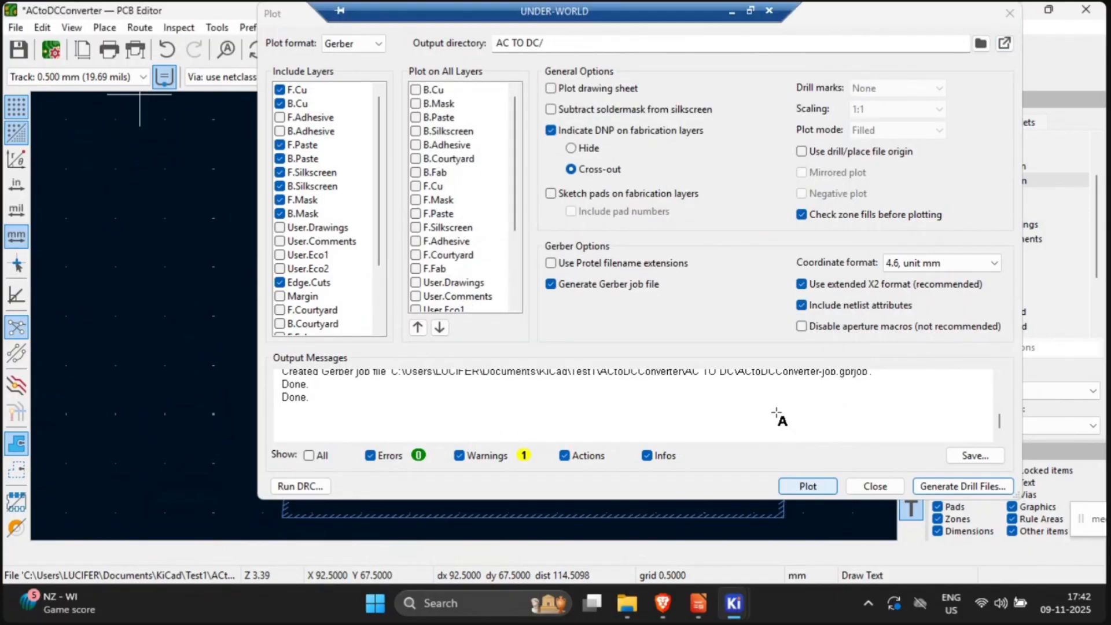
left_click(874, 486)
Step: Switch to the project manager and review the Gerber and drill files listed inside the AC TO DC folder
mouse_move(733, 603)
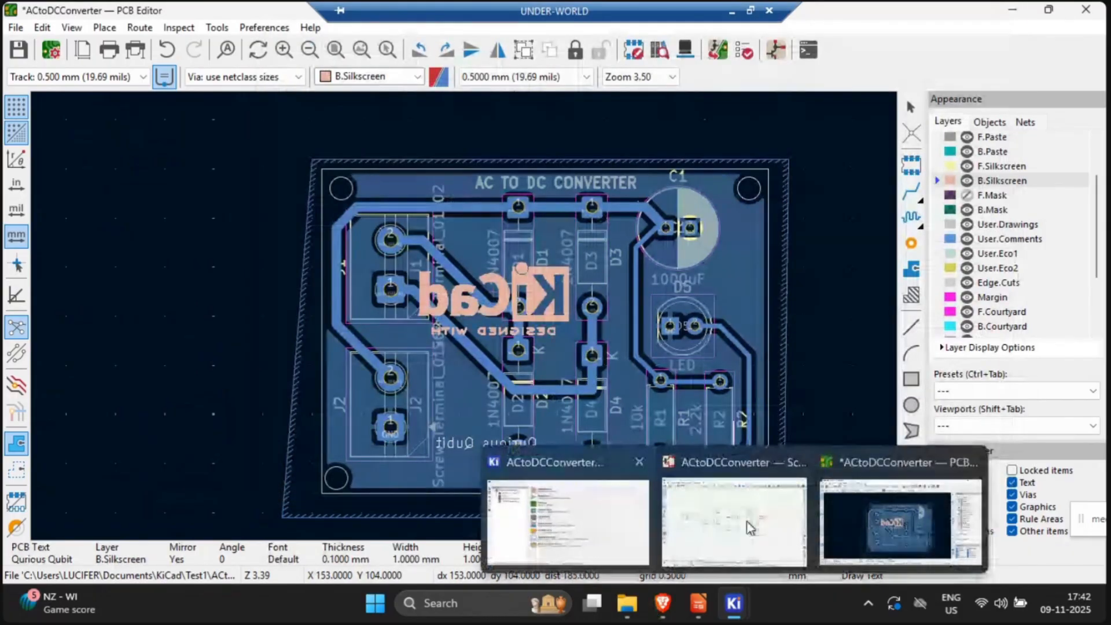
left_click(556, 535)
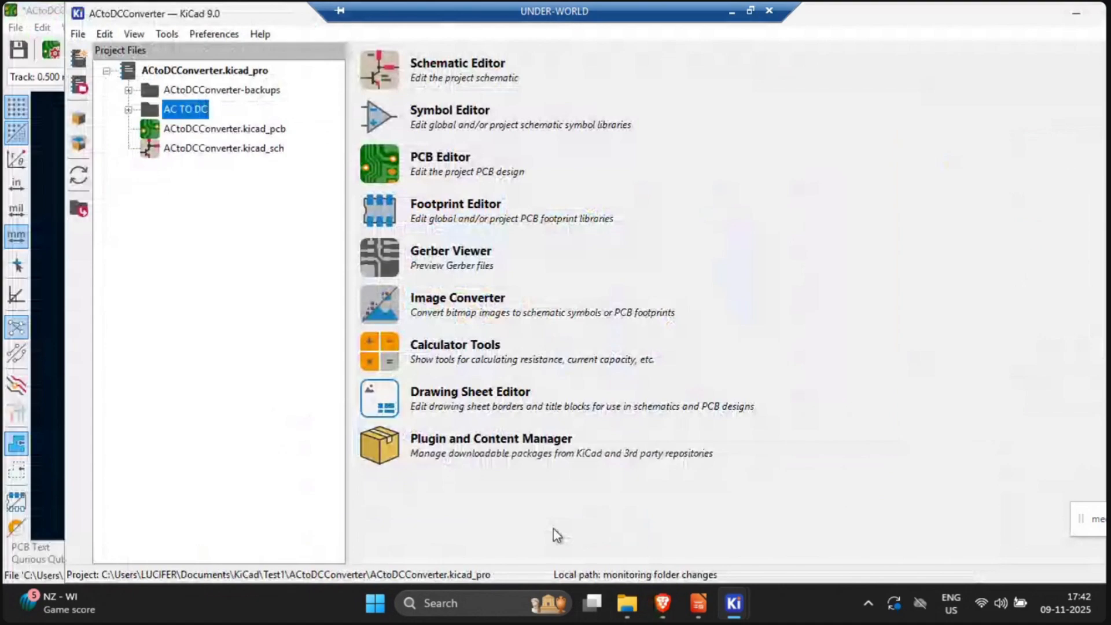
left_click(129, 110)
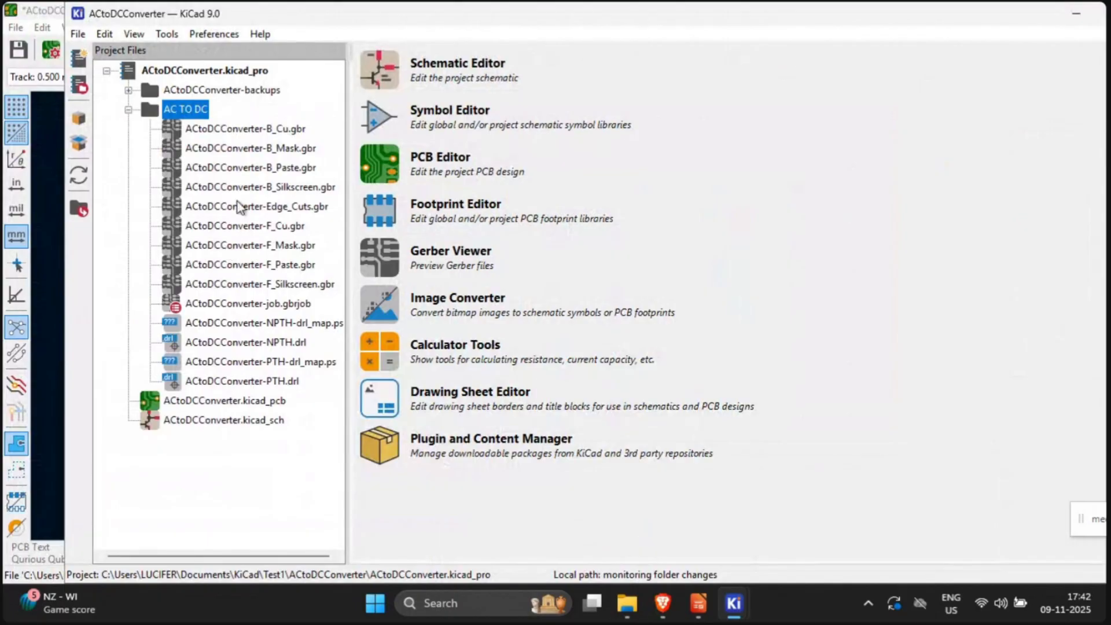
left_click(287, 135)
left_click(274, 152)
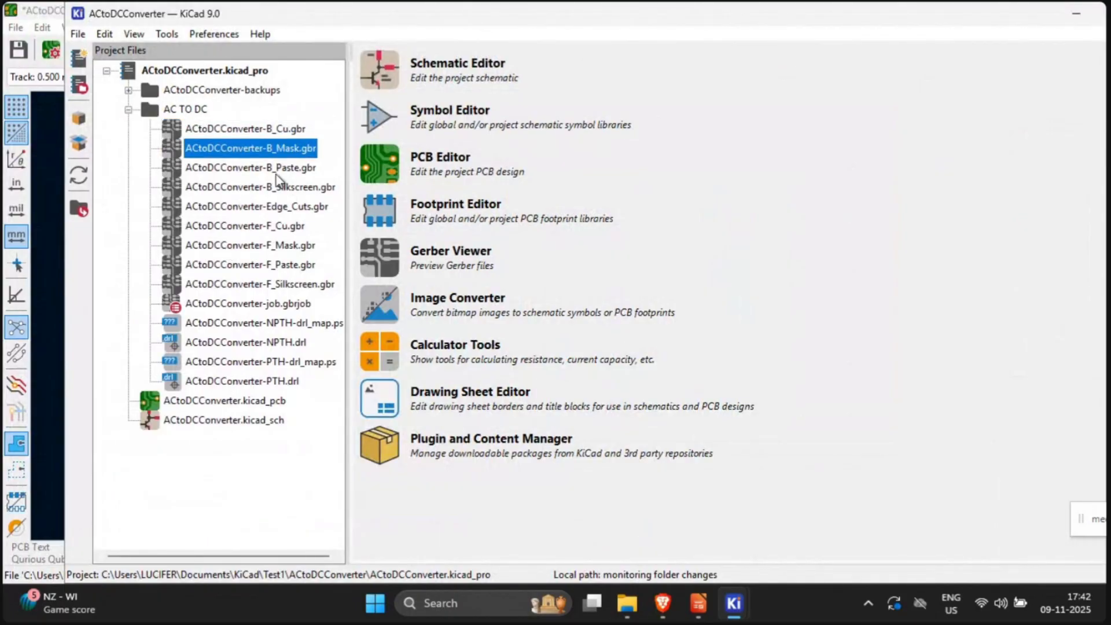
left_click(277, 226)
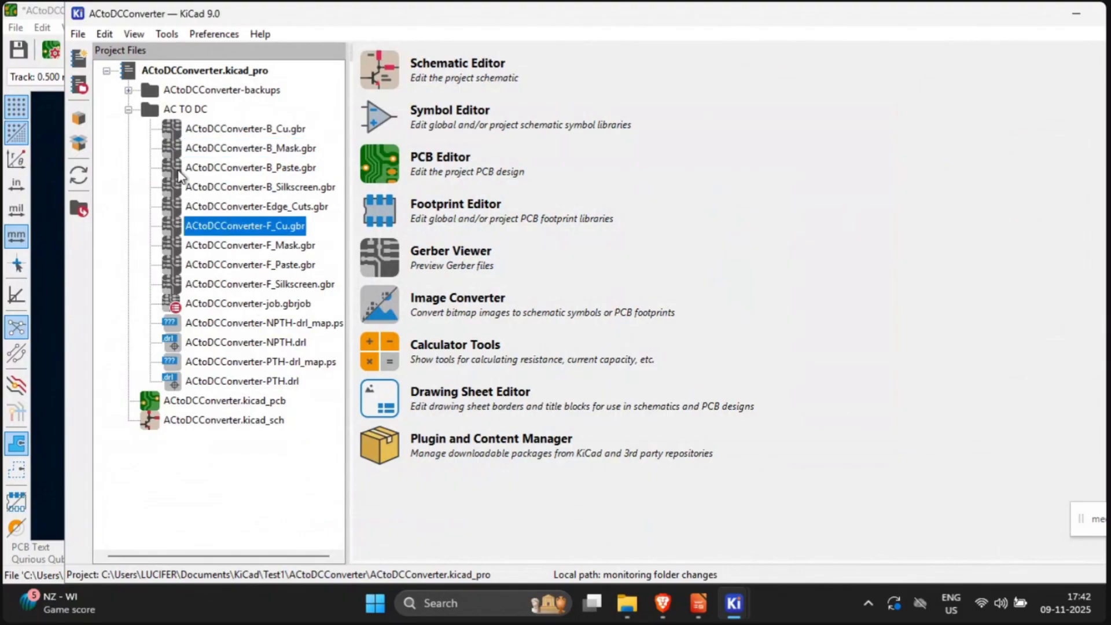
left_click(128, 110)
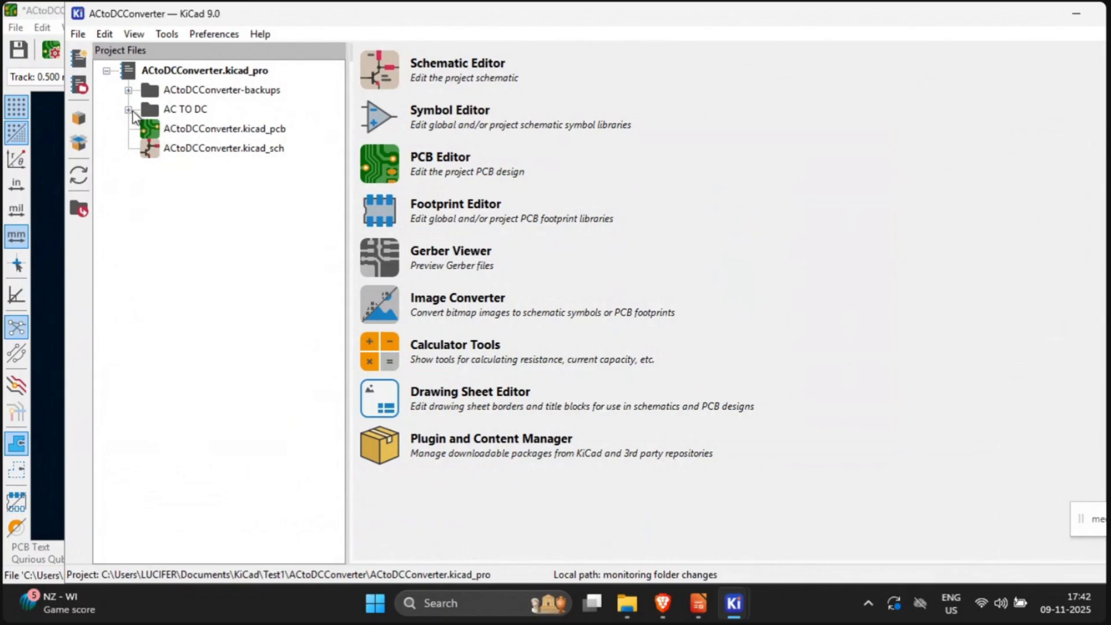
Step: Archive the project files as ACtoDCConverter.zip in the project folder and select the archive in the project tree
left_click(169, 115)
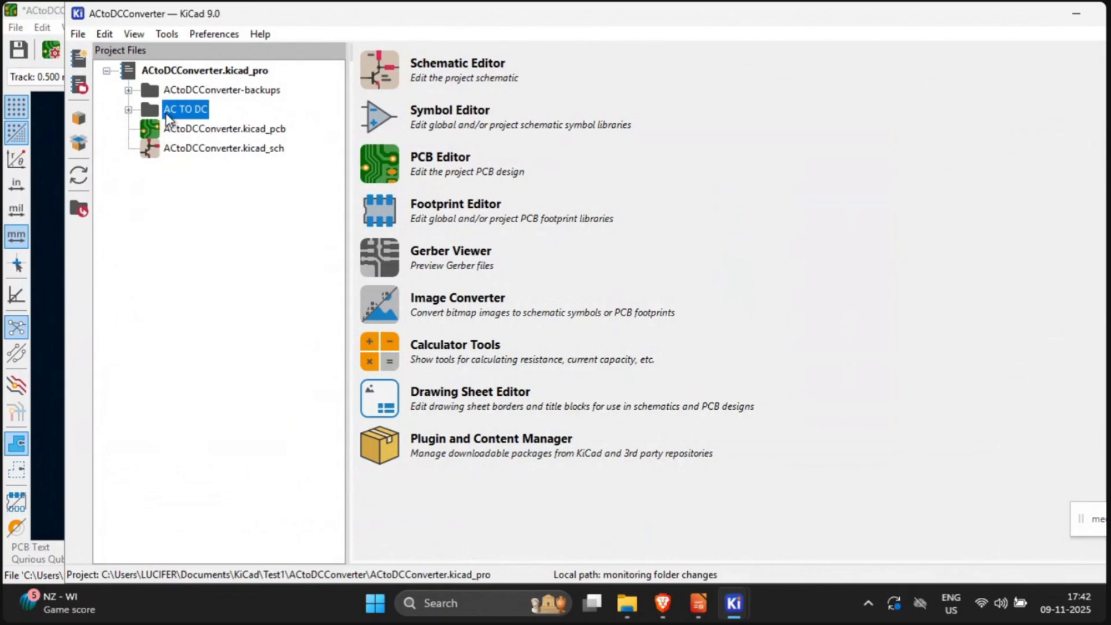
left_click(78, 124)
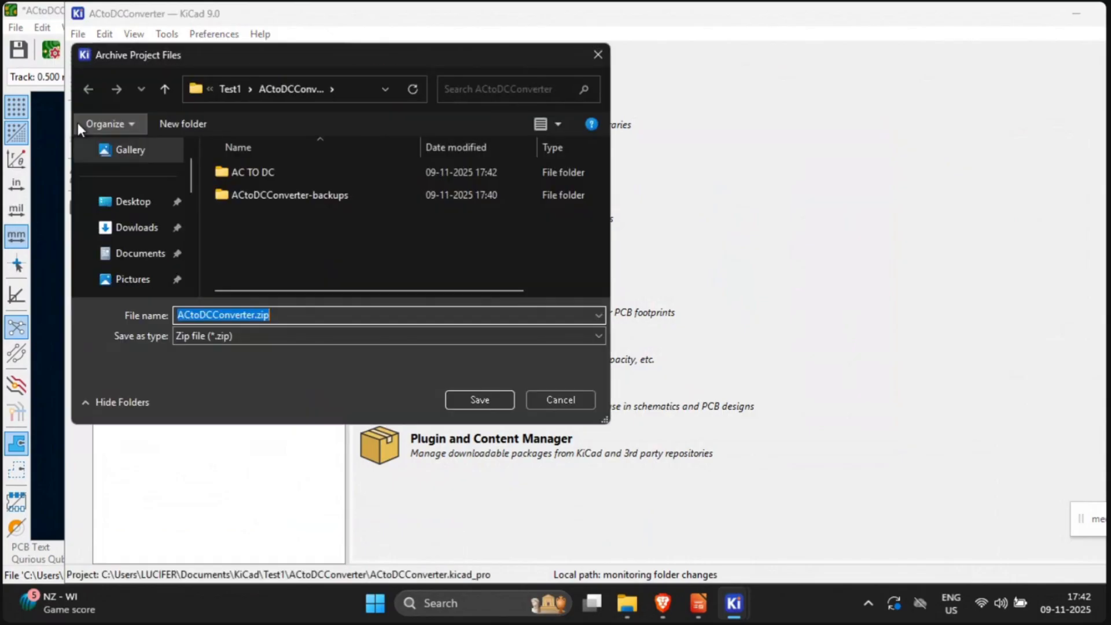
left_click(463, 400)
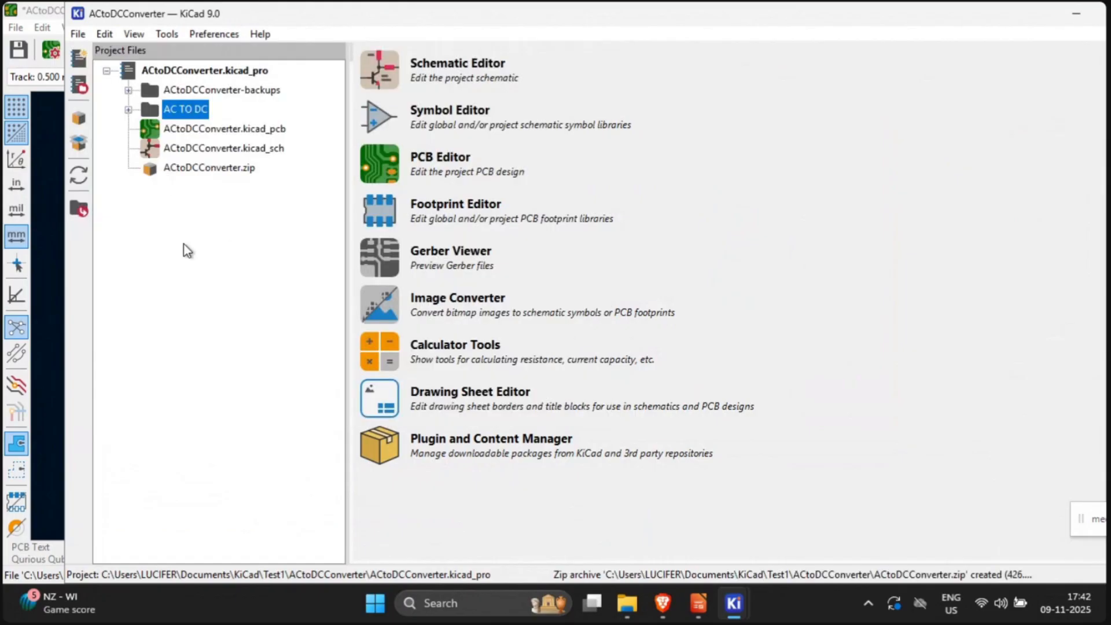
left_click(218, 175)
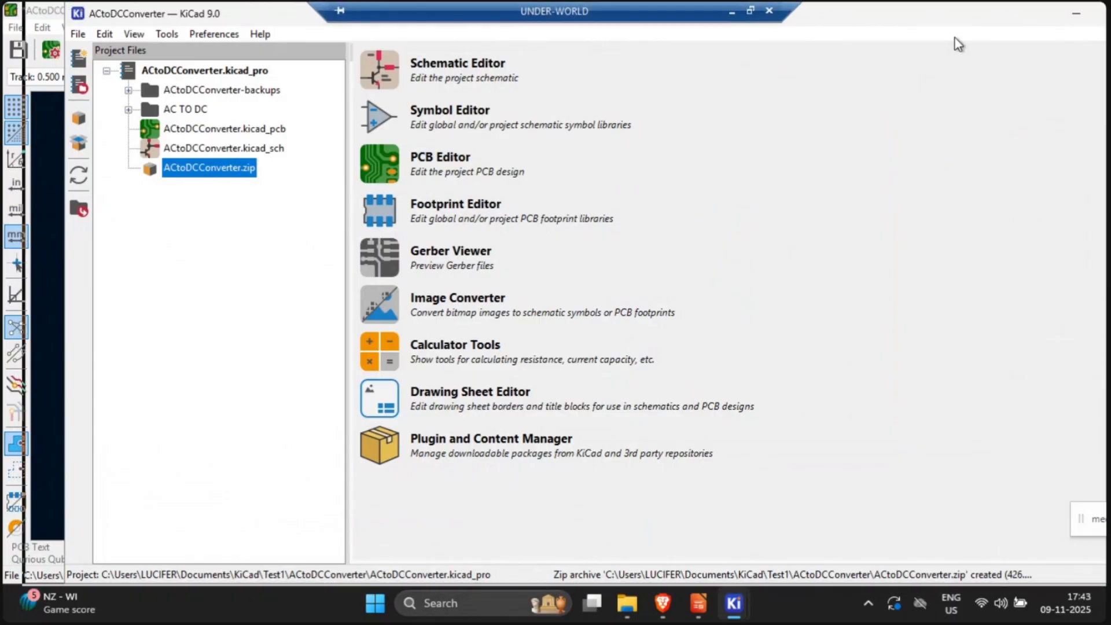
Step: Close the KiCad project manager and save the changes to ACtoDCConverter.kicad_pcb
left_click_drag(955, 38, 955, 38)
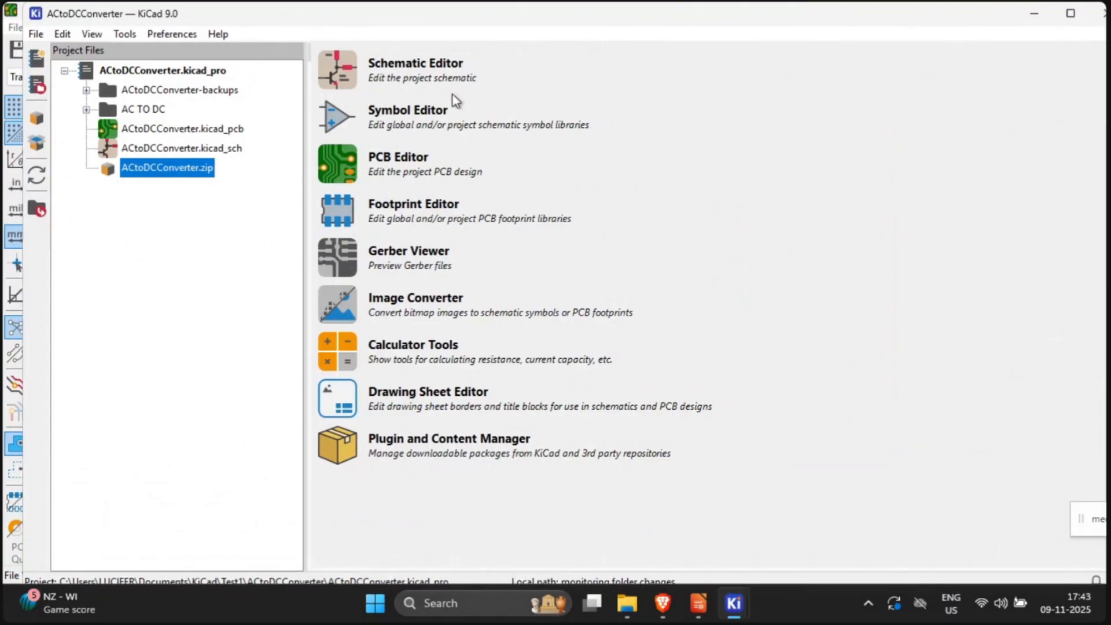
left_click_drag(893, 21, 872, 41)
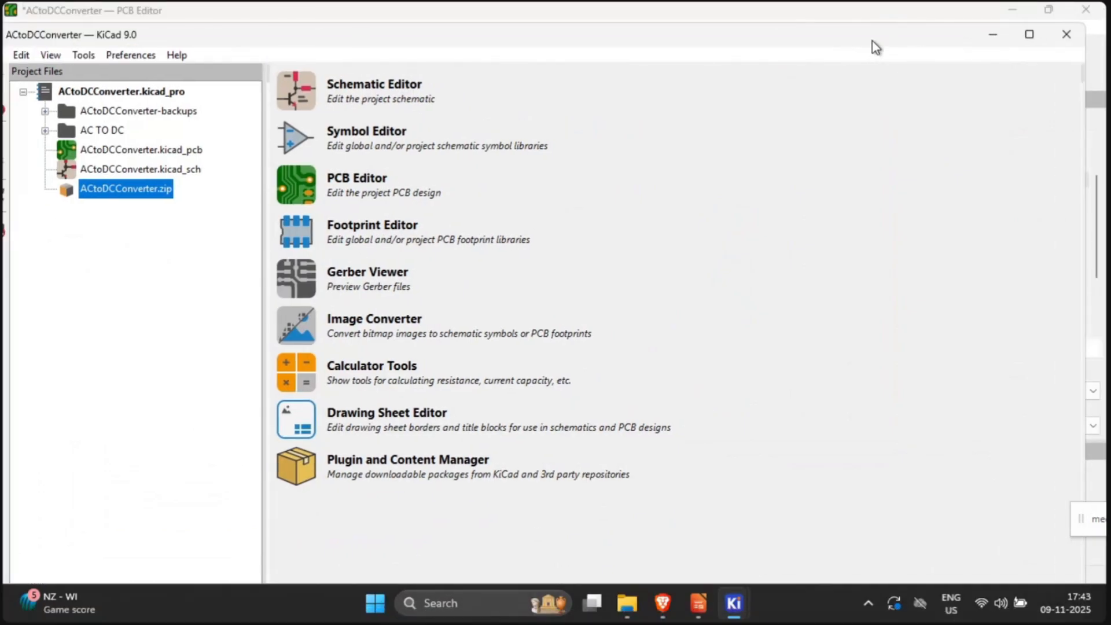
left_click(1066, 36)
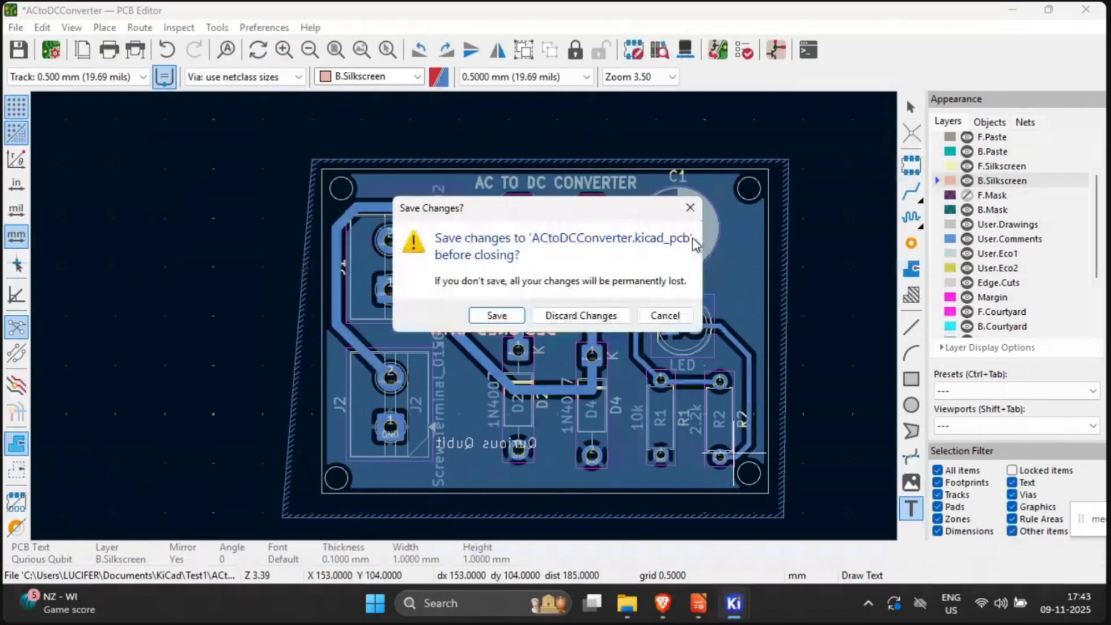
left_click(501, 315)
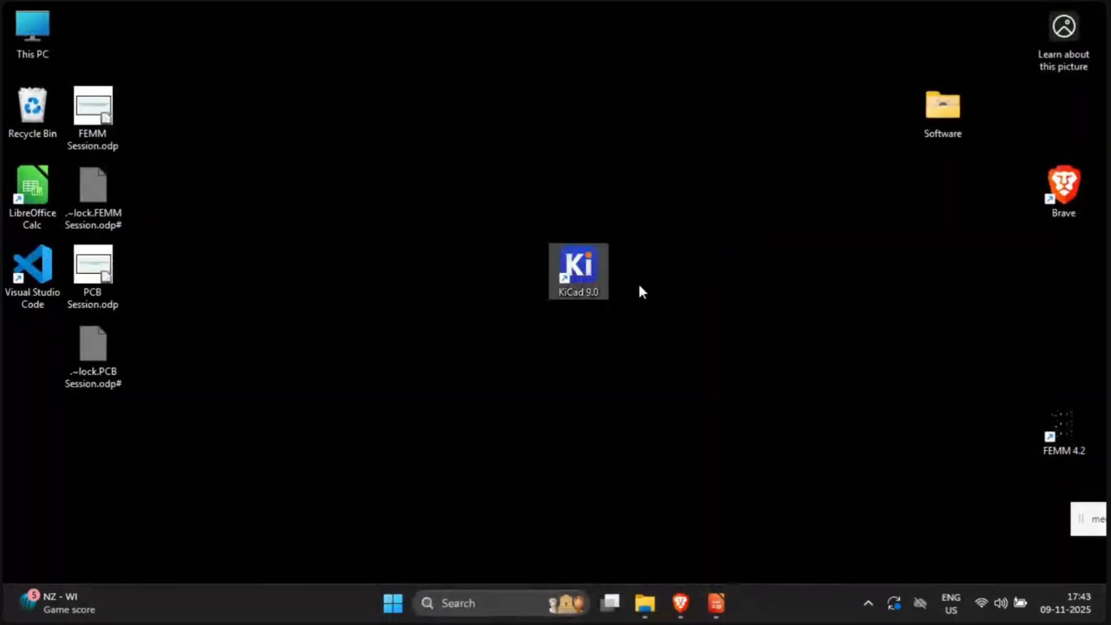
Step: Relaunch KiCad 9.0 from the desktop and open ACtoDCConverter.kicad_pcb in the PCB editor
double_click(572, 274)
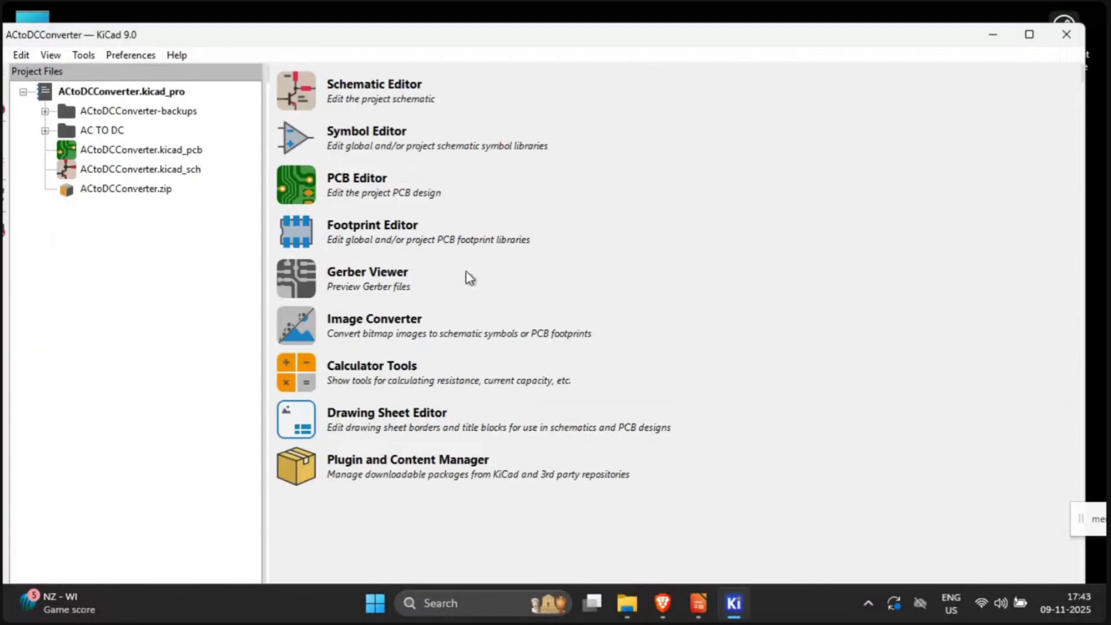
left_click(117, 153)
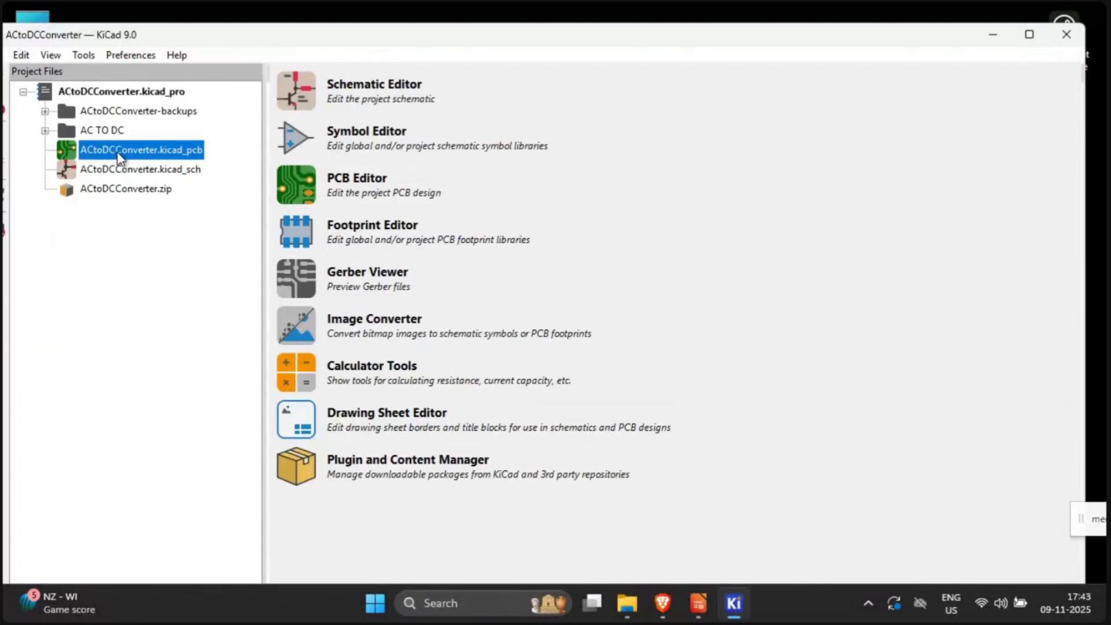
double_click(117, 151)
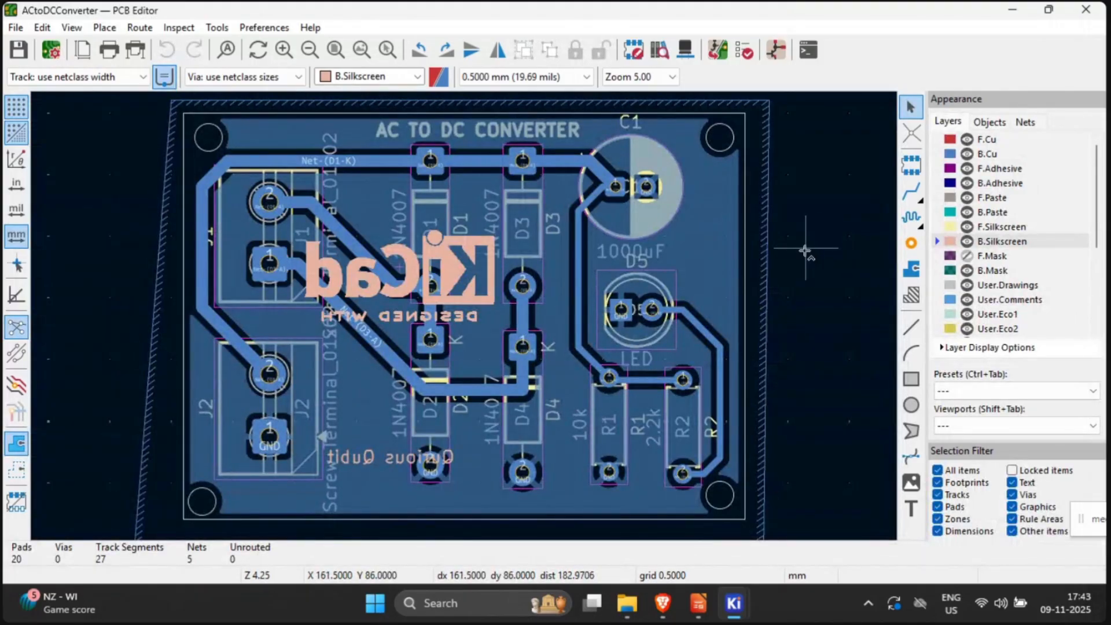
Step: Look over the reopened board layout and examine the assembled board in the 3D viewer
scroll(806, 250, "right", 3)
scroll(729, 270, "right", 2)
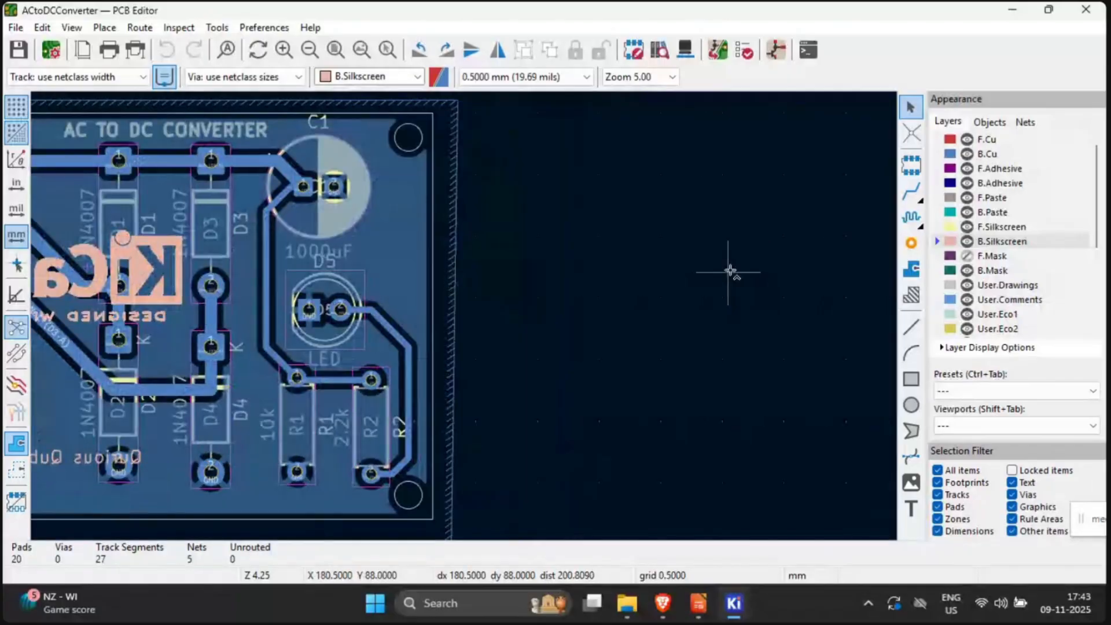
scroll(464, 317, "down", 3)
scroll(491, 321, "left", 1)
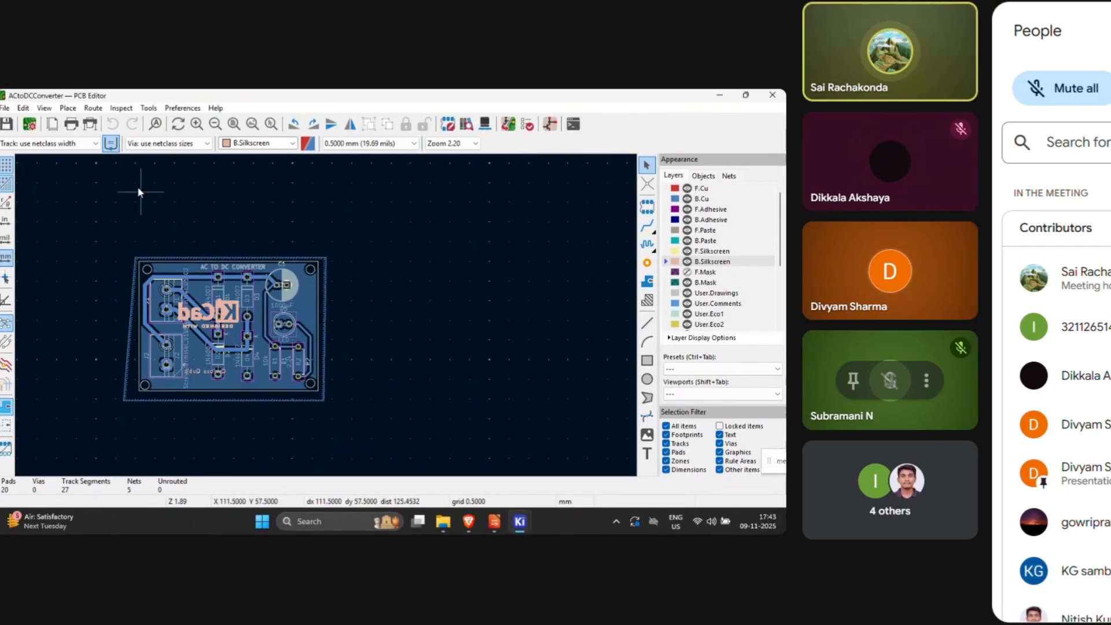
left_click(44, 108)
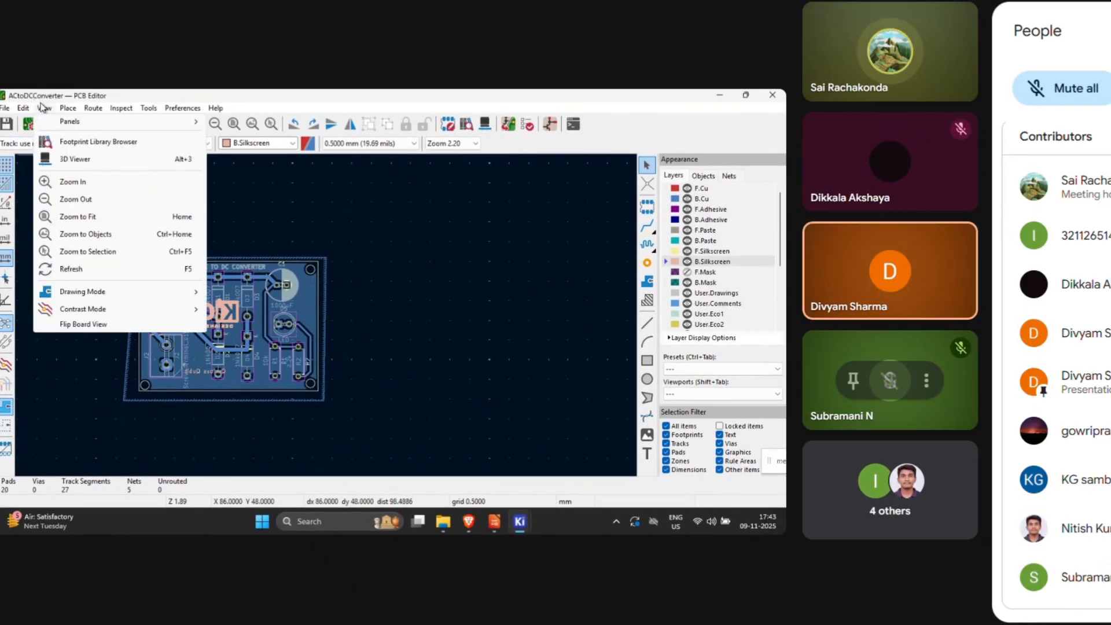
left_click(63, 156)
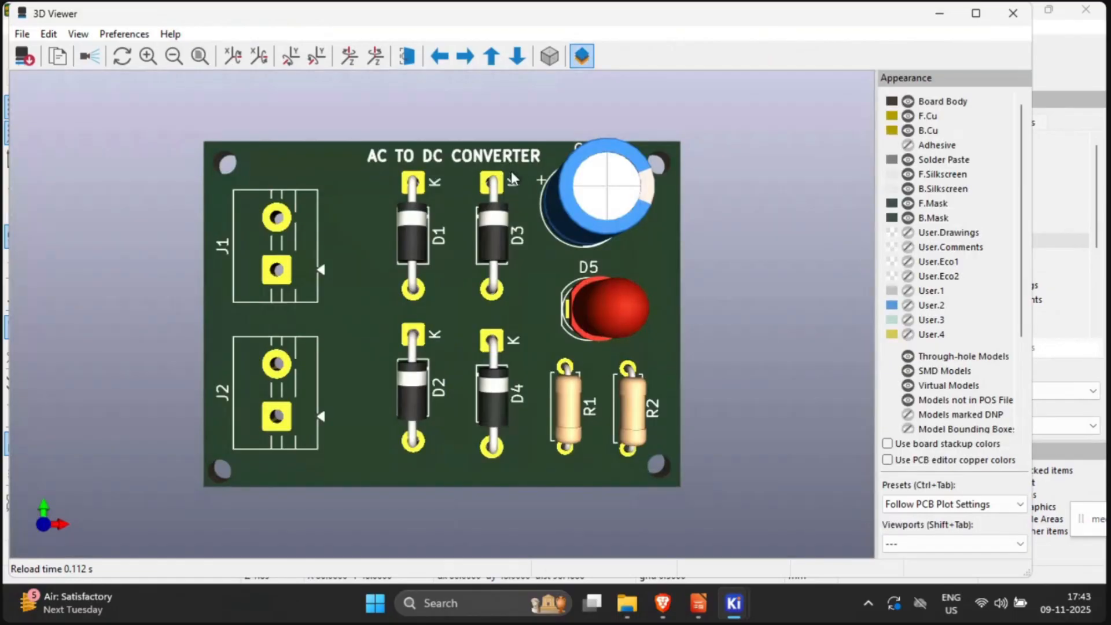
middle_click_drag(233, 255, 240, 246)
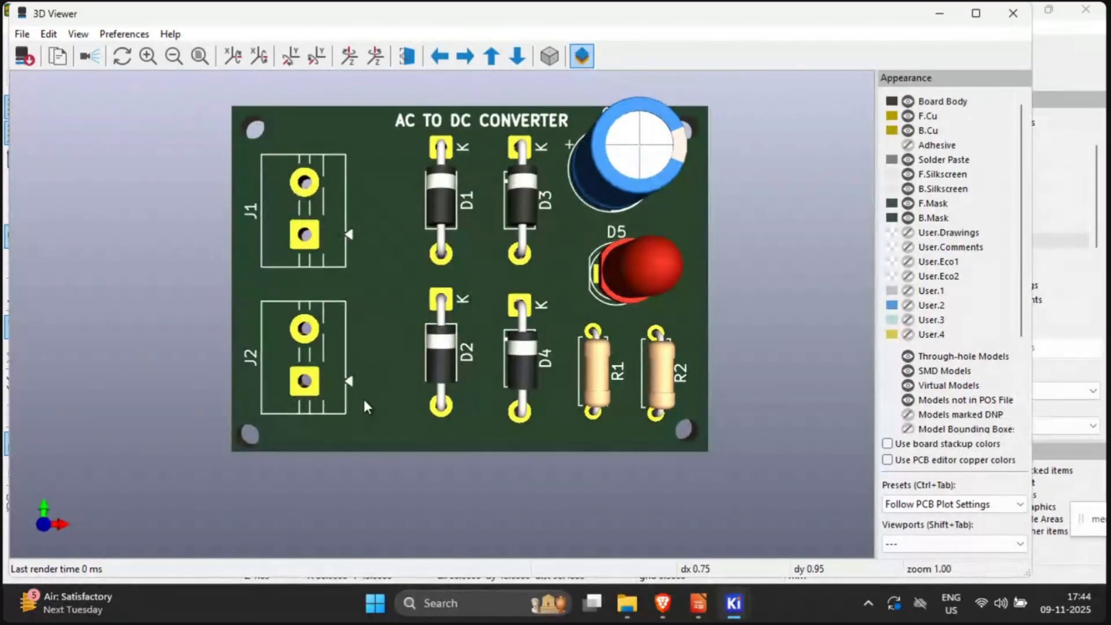
Step: Orbit the assembled converter board in the 3D viewer to examine its components from tilted angles
left_click_drag(363, 396, 341, 347)
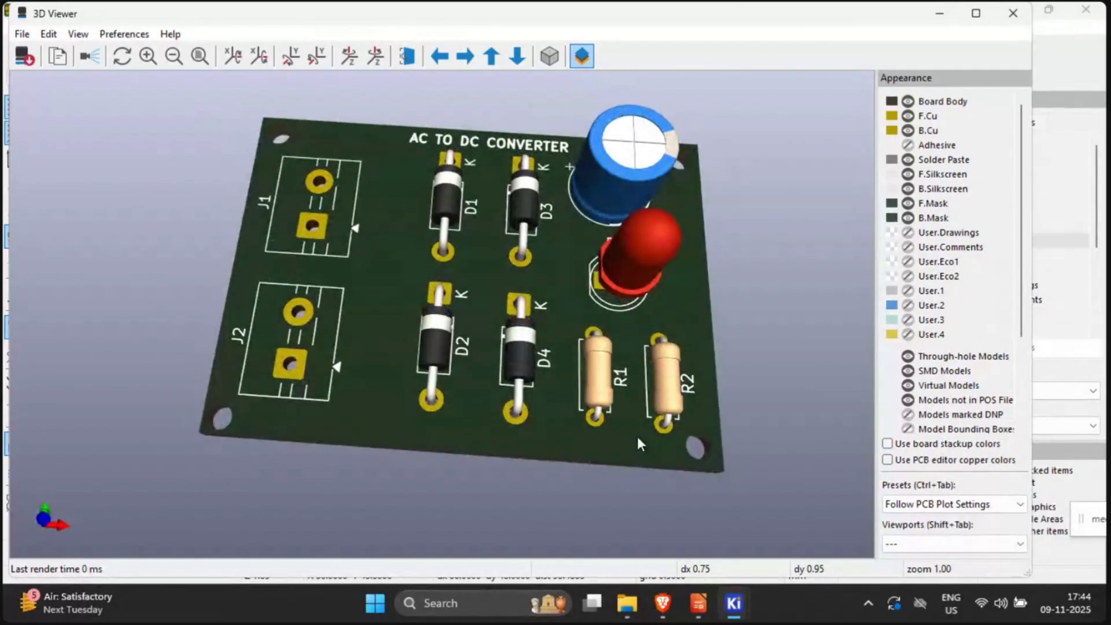
left_click_drag(677, 439, 671, 413)
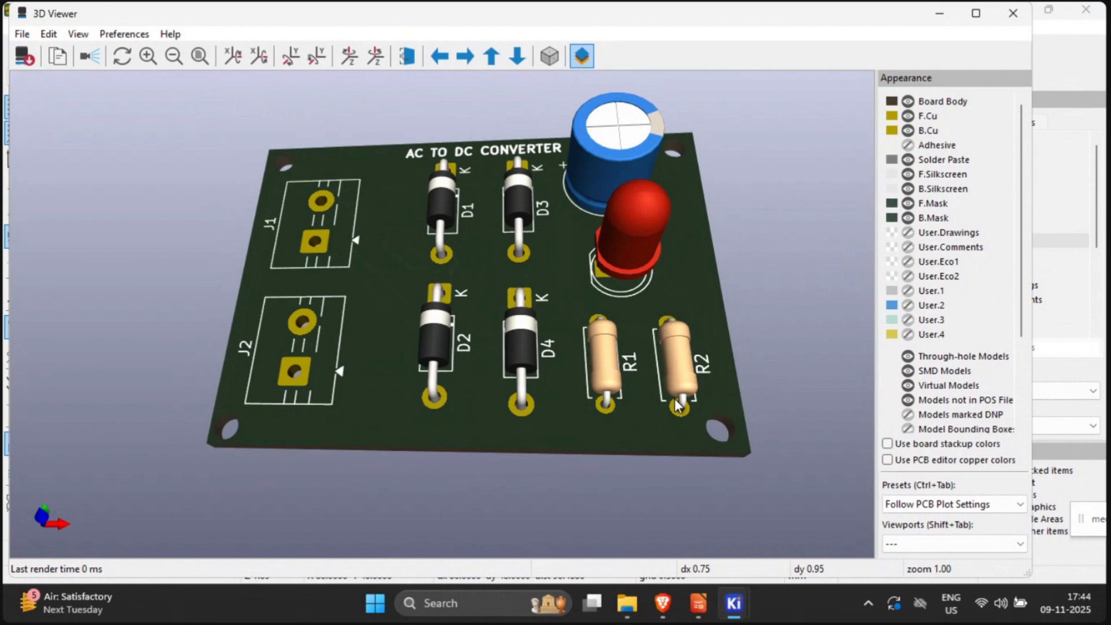
left_click_drag(478, 428, 492, 451)
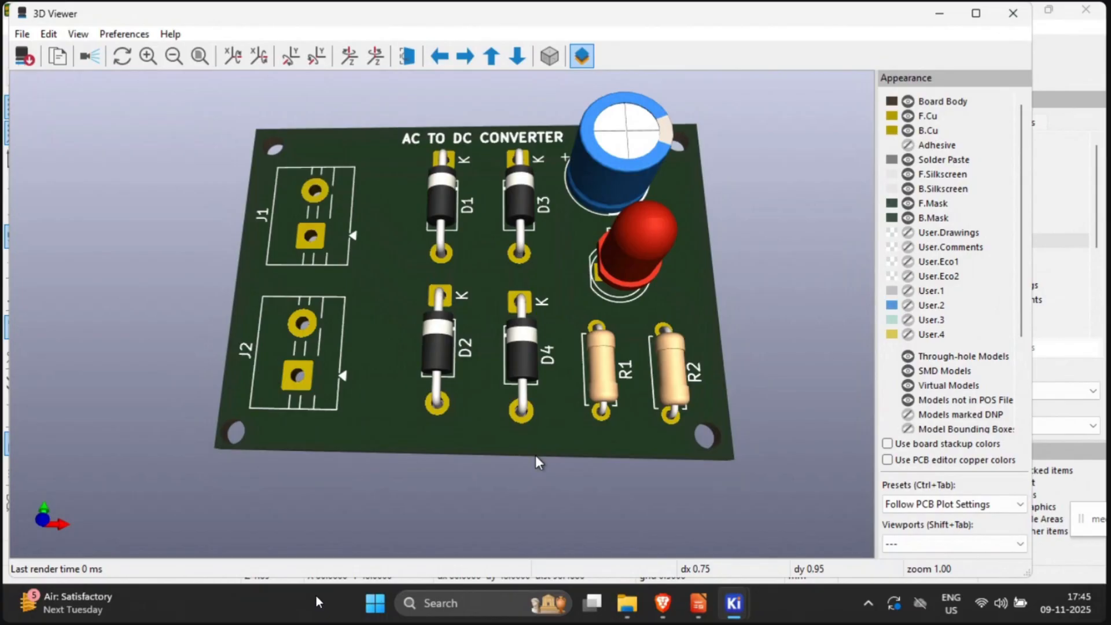
Step: Switch to the Brave browser and look over the KiCad Windows Downloads page, including its stable release section
left_click(665, 607)
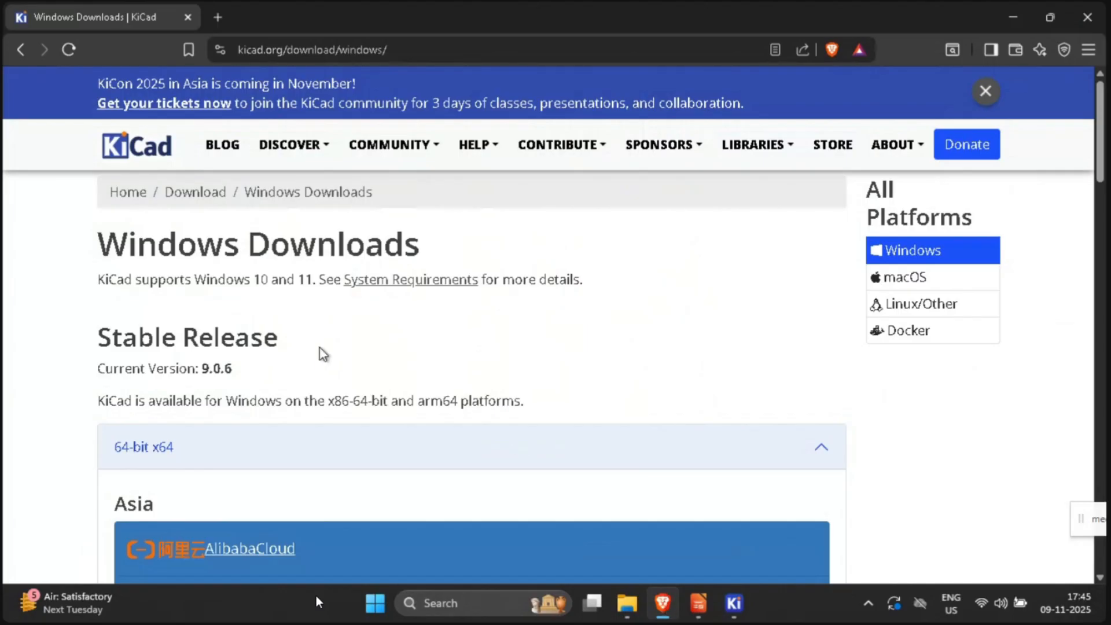
scroll(389, 347, "down", 4)
scroll(387, 348, "up", 4)
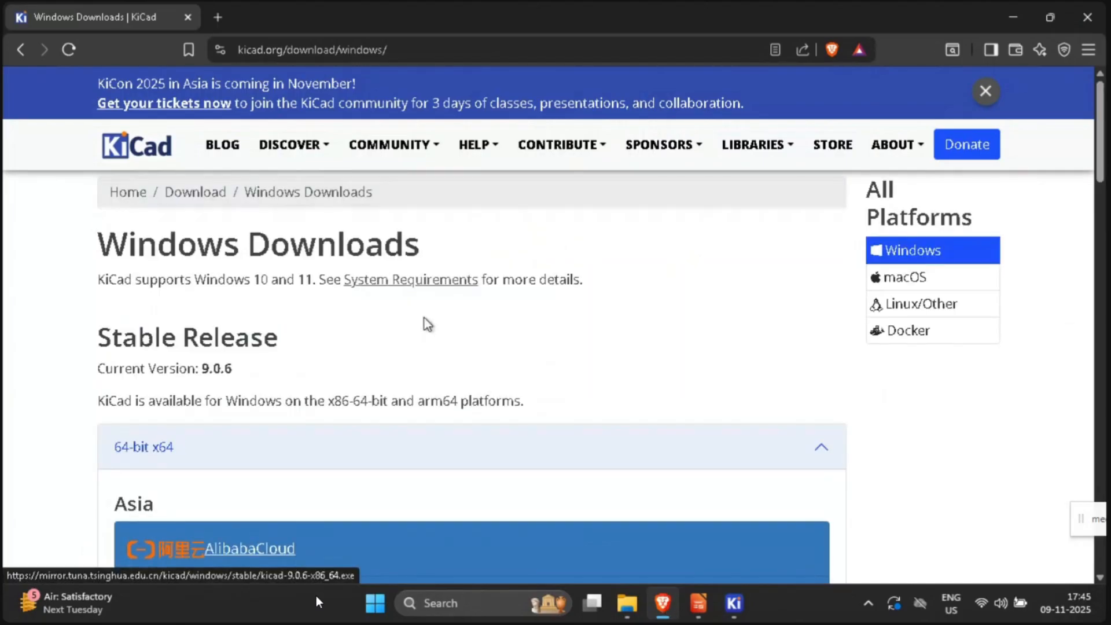
scroll(424, 320, "down", 1)
scroll(423, 315, "down", 4)
scroll(440, 289, "up", 5)
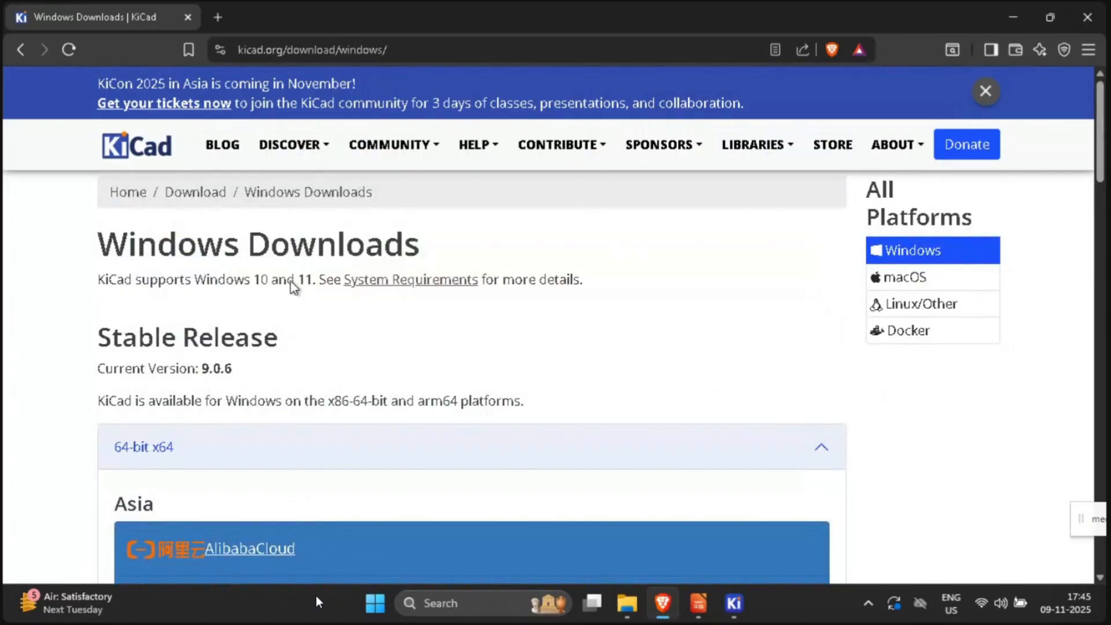
Step: Search the web for KICAD in a new browser tab
left_click(215, 16)
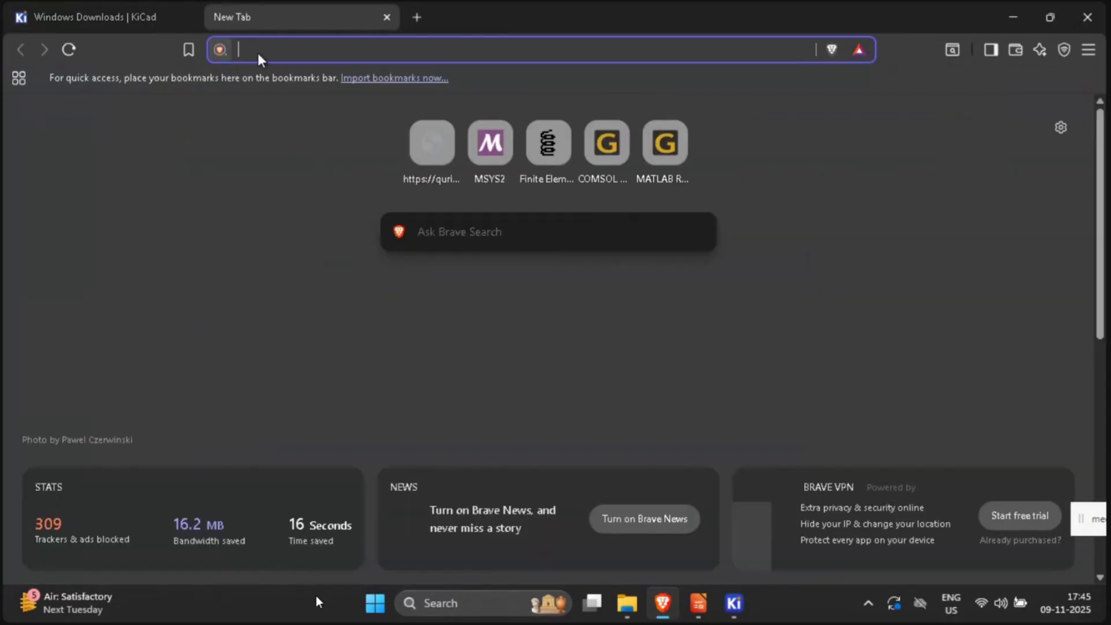
type("KI")
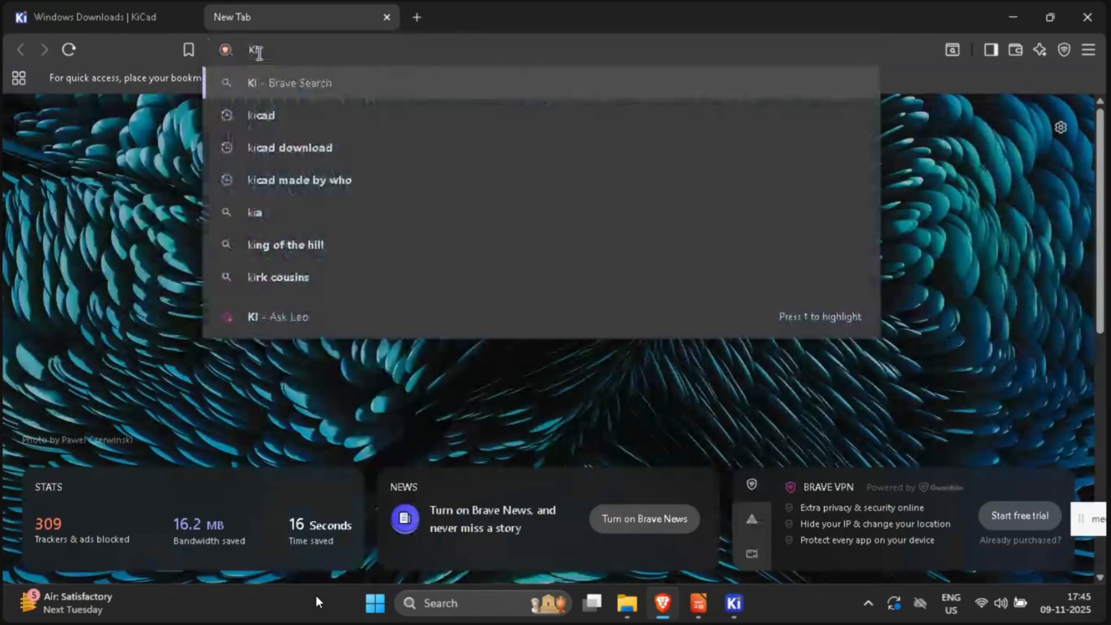
type("CAD")
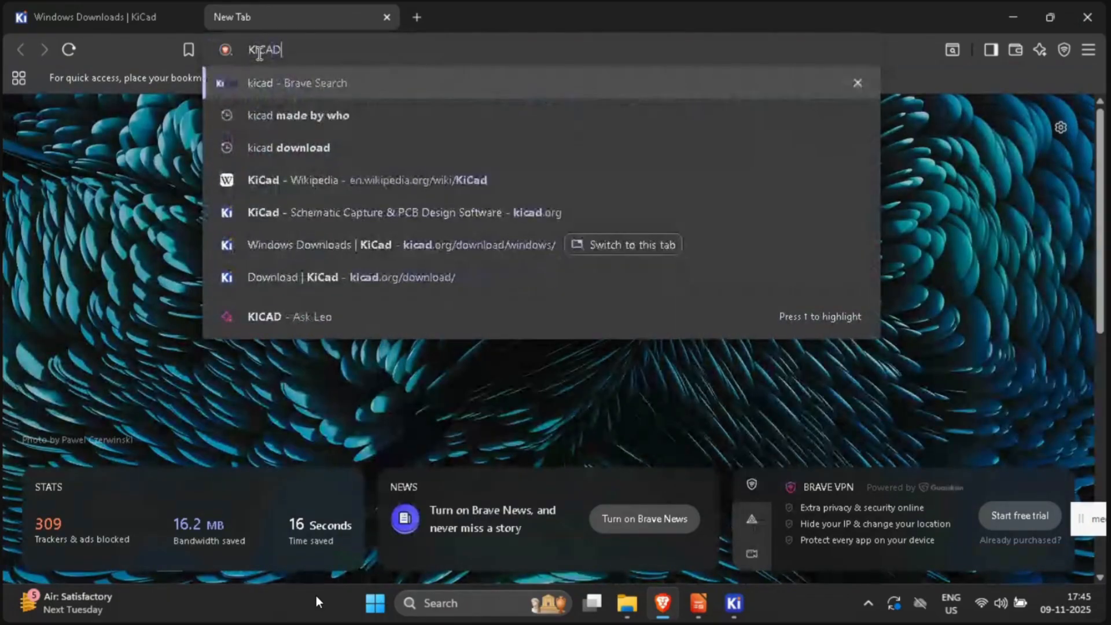
key("Return")
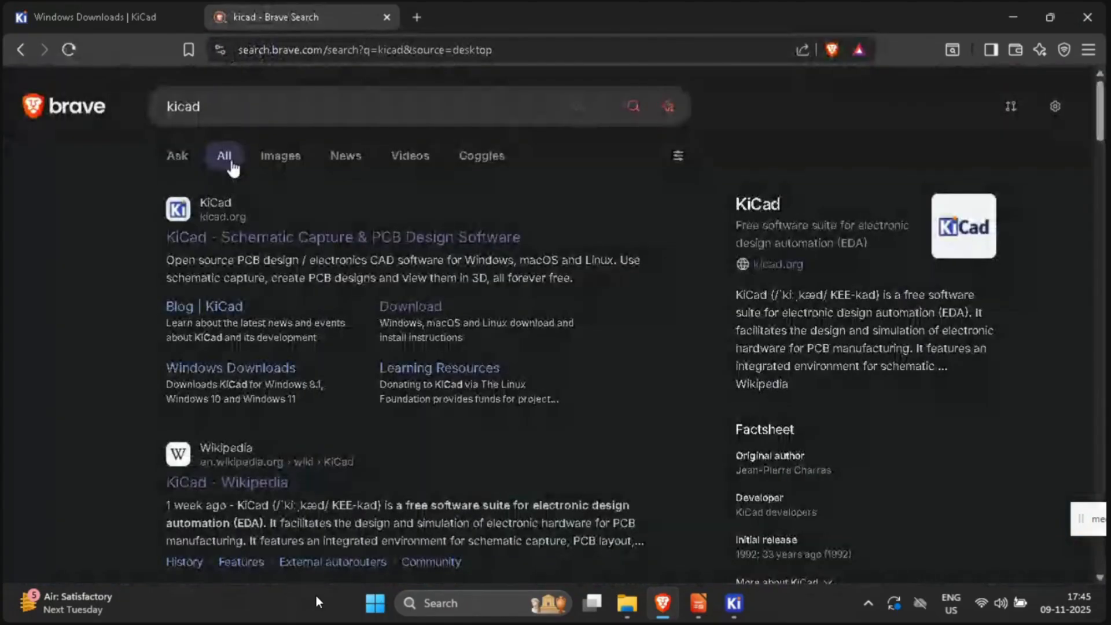
Step: Refine the search to "kicad download" and go through the KiCad Download page to its Windows downloads
left_click(268, 96)
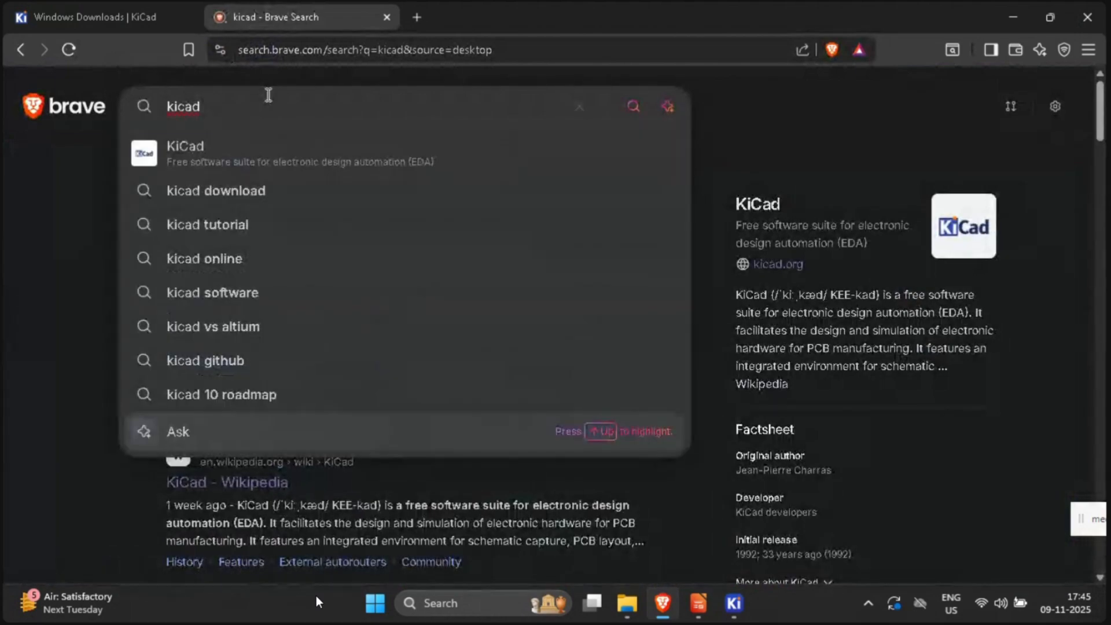
type("DOW")
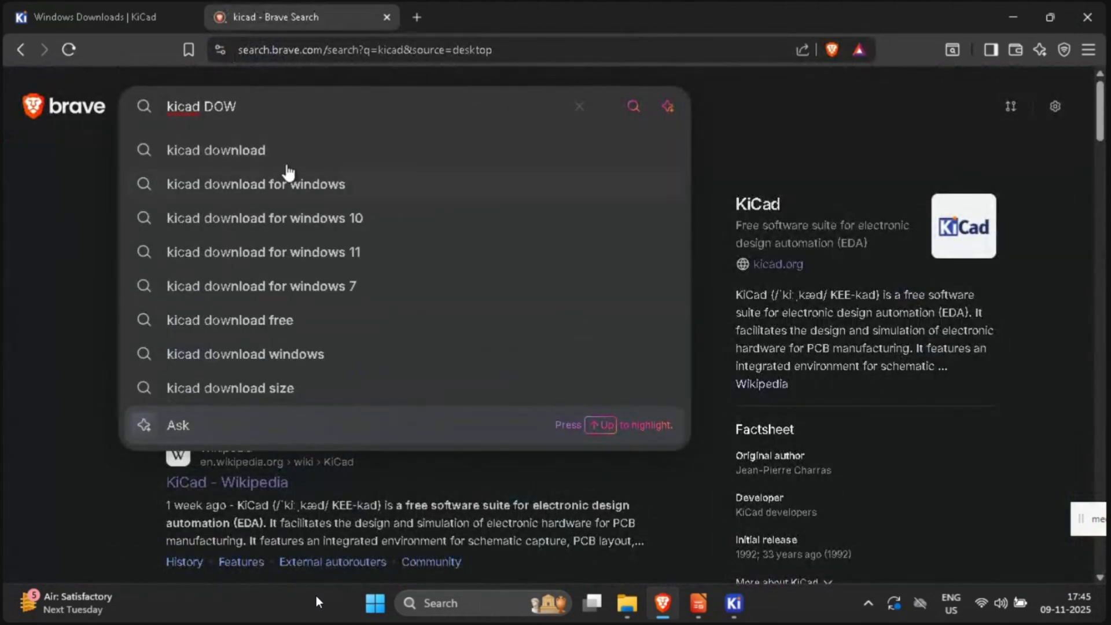
left_click(268, 153)
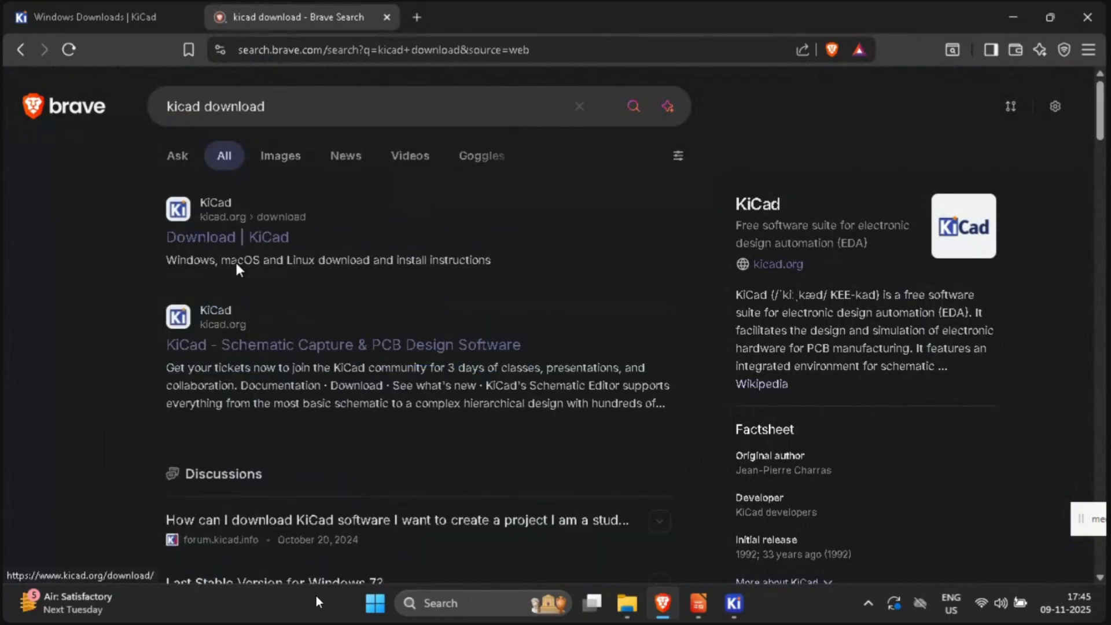
left_click(259, 238)
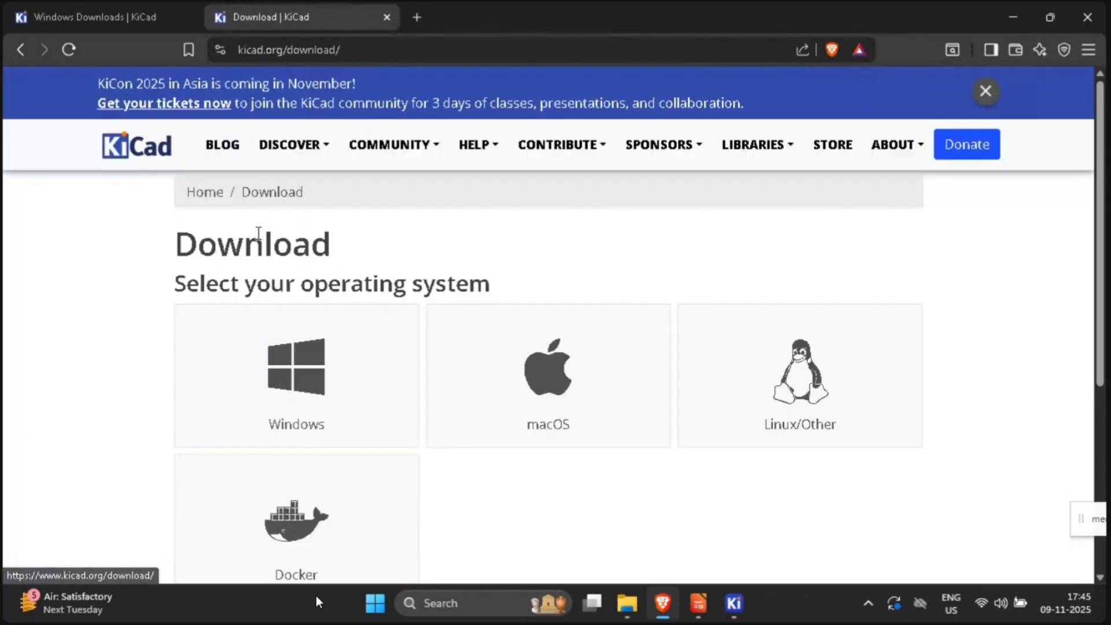
left_click(322, 388)
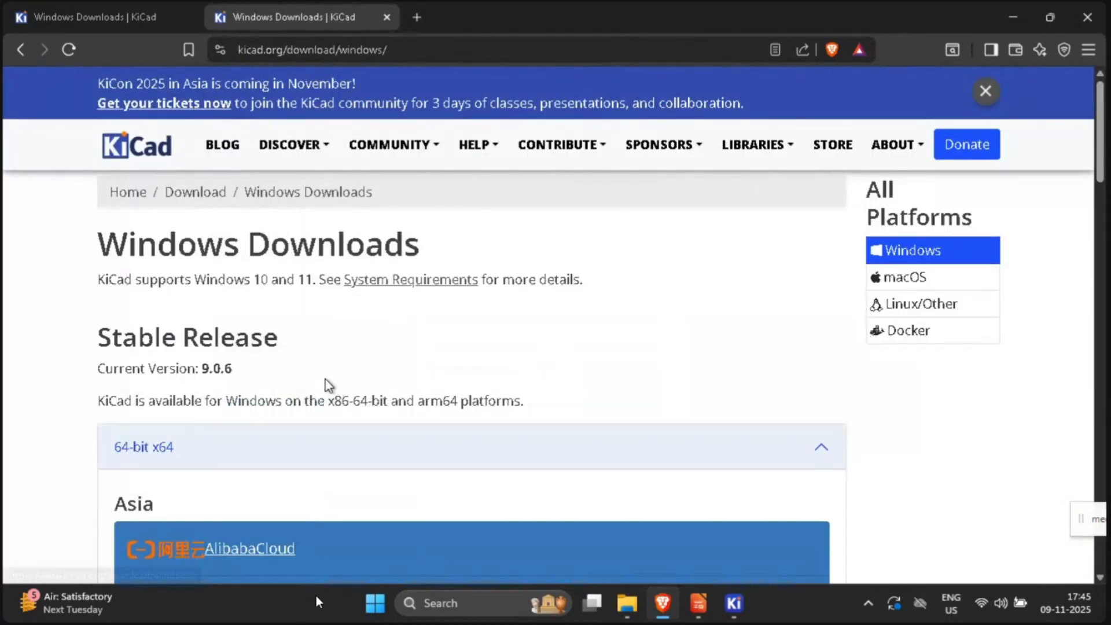
Step: Read through the entire Windows Downloads page, from the stable release to the nightly development builds
scroll(255, 297, "down", 15)
scroll(258, 303, "down", 5)
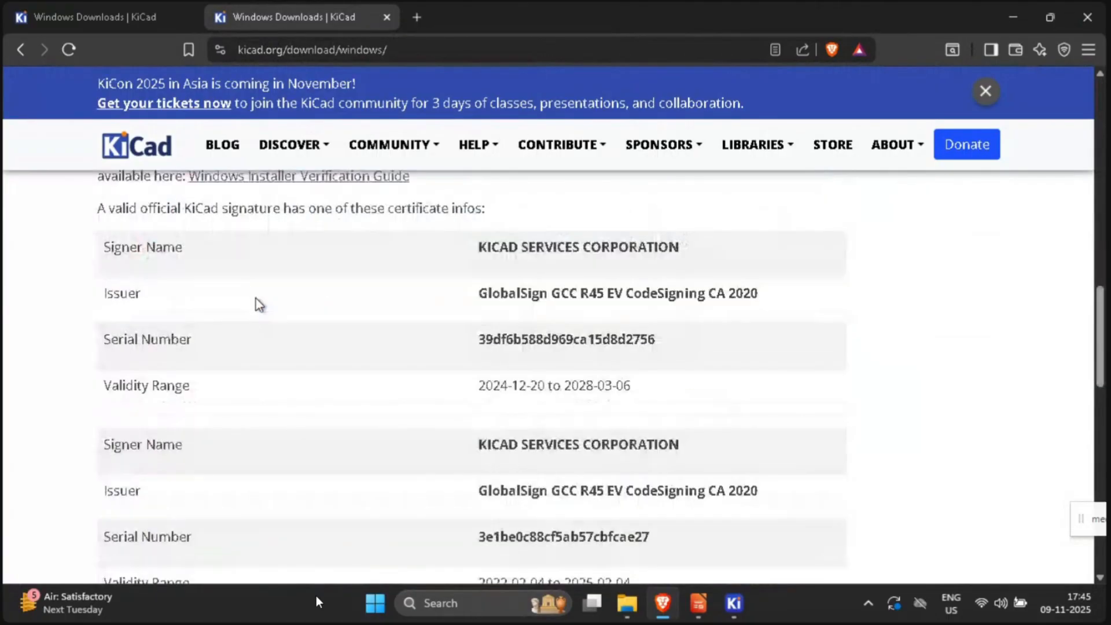
scroll(258, 303, "down", 7)
scroll(262, 299, "down", 5)
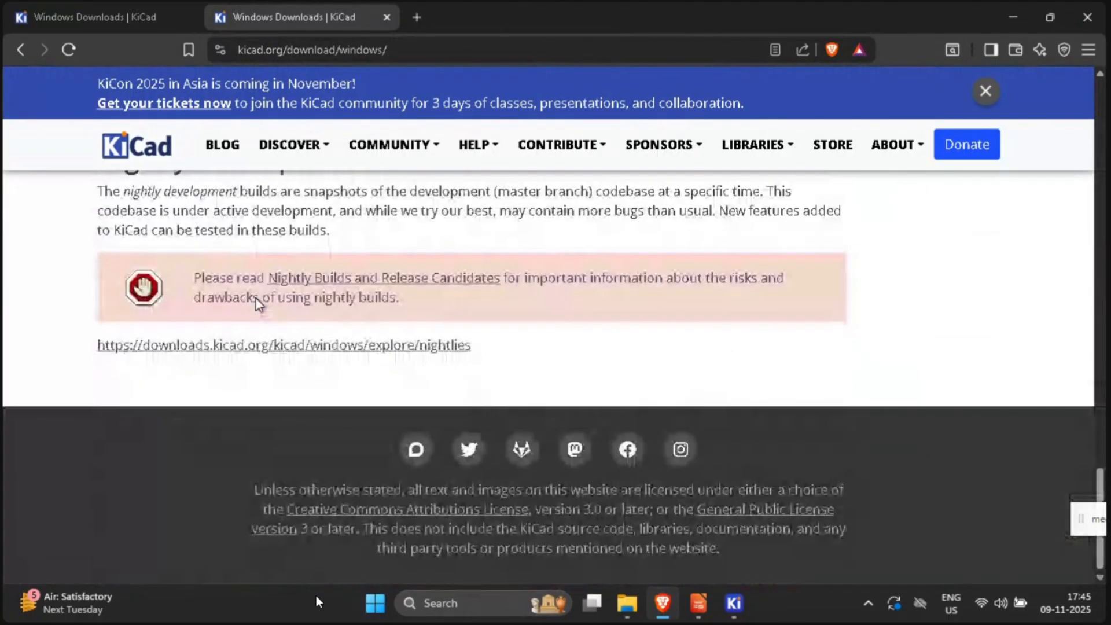
scroll(266, 301, "up", 20)
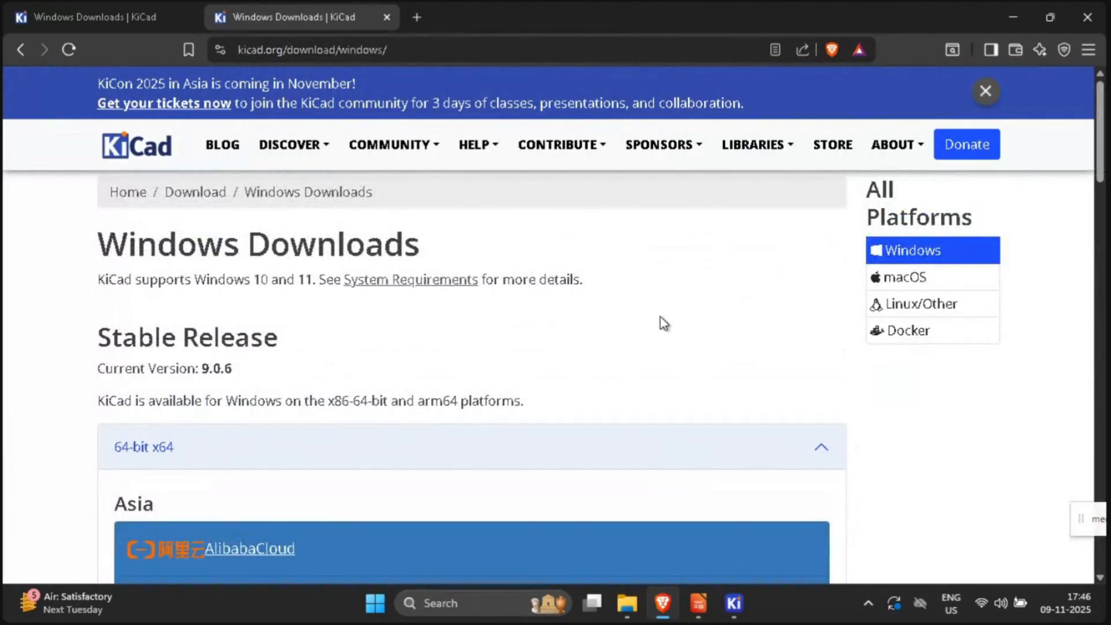
Step: Open the Windows Installer Verification Guide in a separate tab and review the previous releases and testing builds on the downloads page
scroll(392, 390, "down", 15)
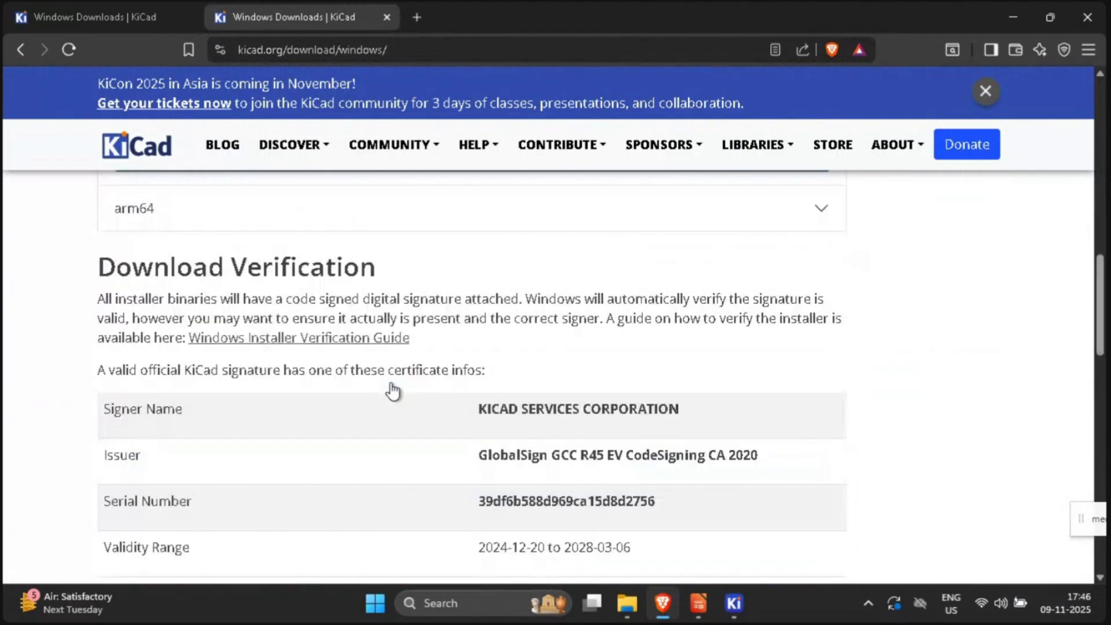
scroll(363, 345, "down", 1)
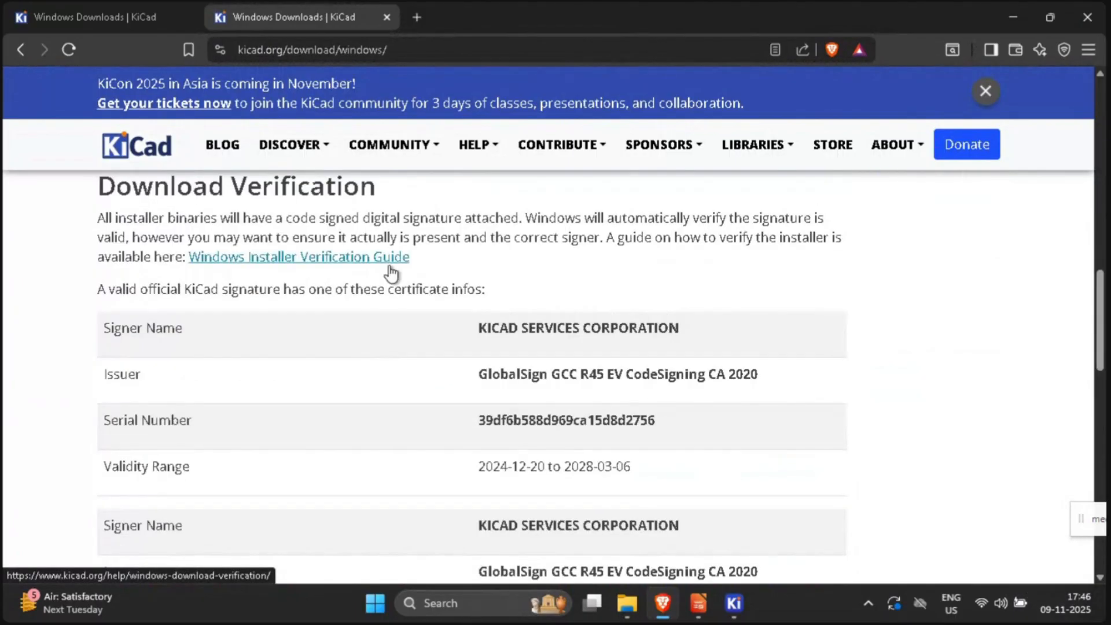
middle_click(389, 260)
scroll(381, 301, "down", 10)
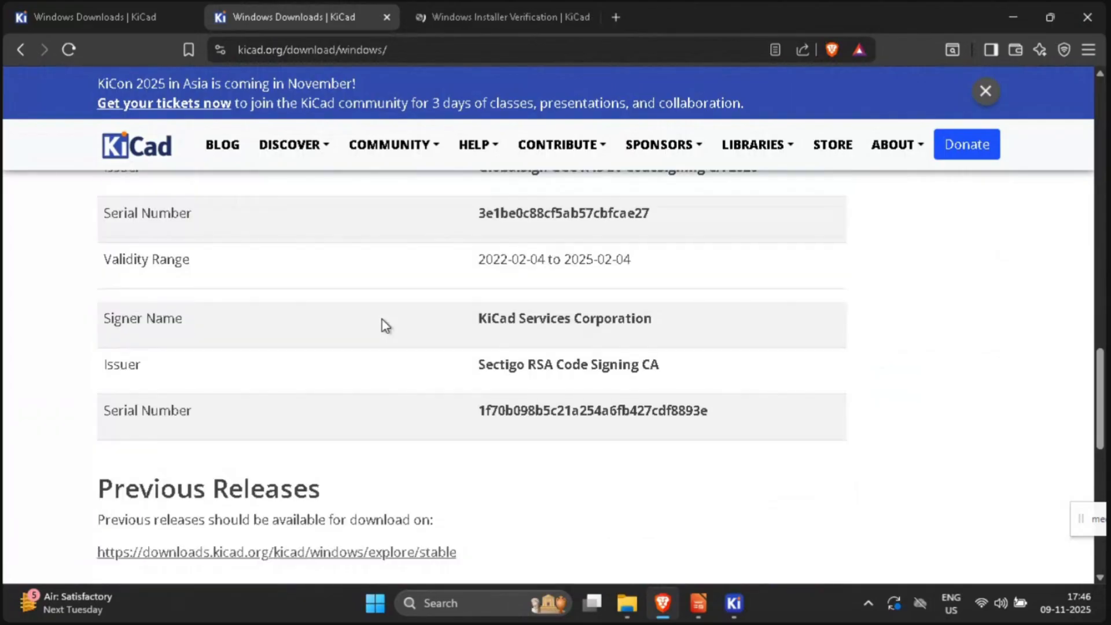
scroll(382, 325, "down", 3)
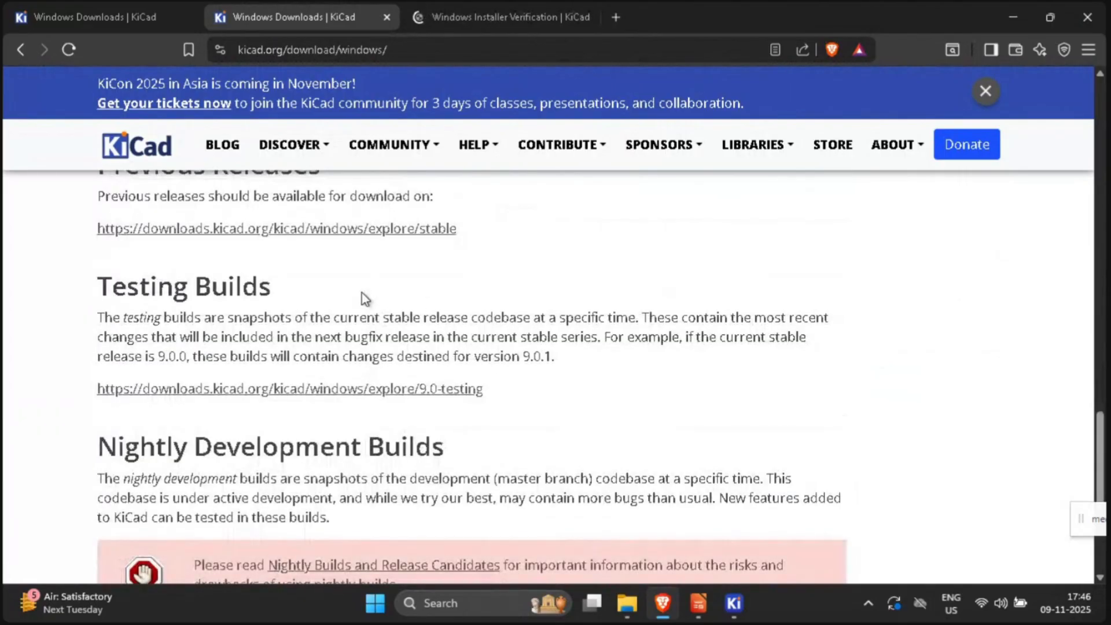
scroll(362, 293, "down", 3)
scroll(362, 292, "up", 5)
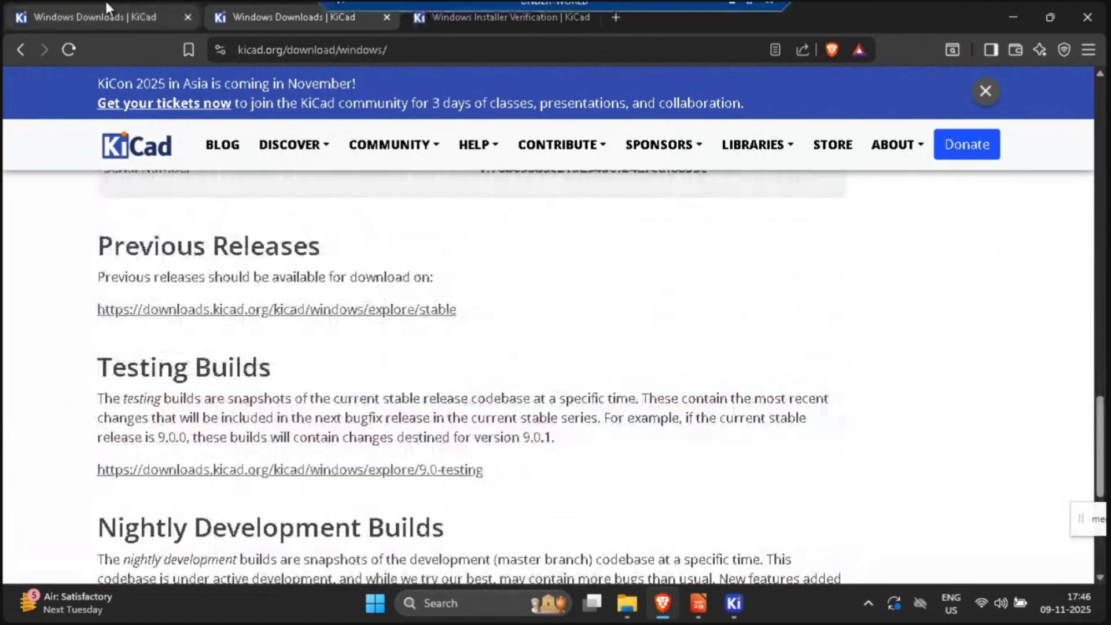
Step: Read KiCad's System Requirements page from the first Windows Downloads tab, and return to the downloads page
left_click(110, 2)
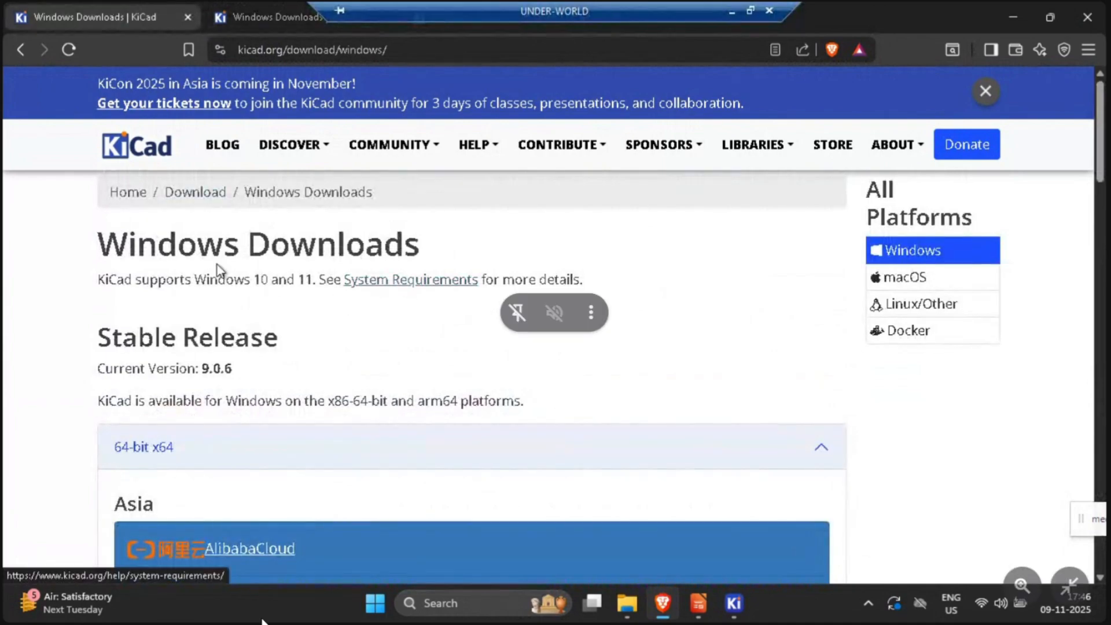
left_click(416, 283)
scroll(251, 329, "down", 15)
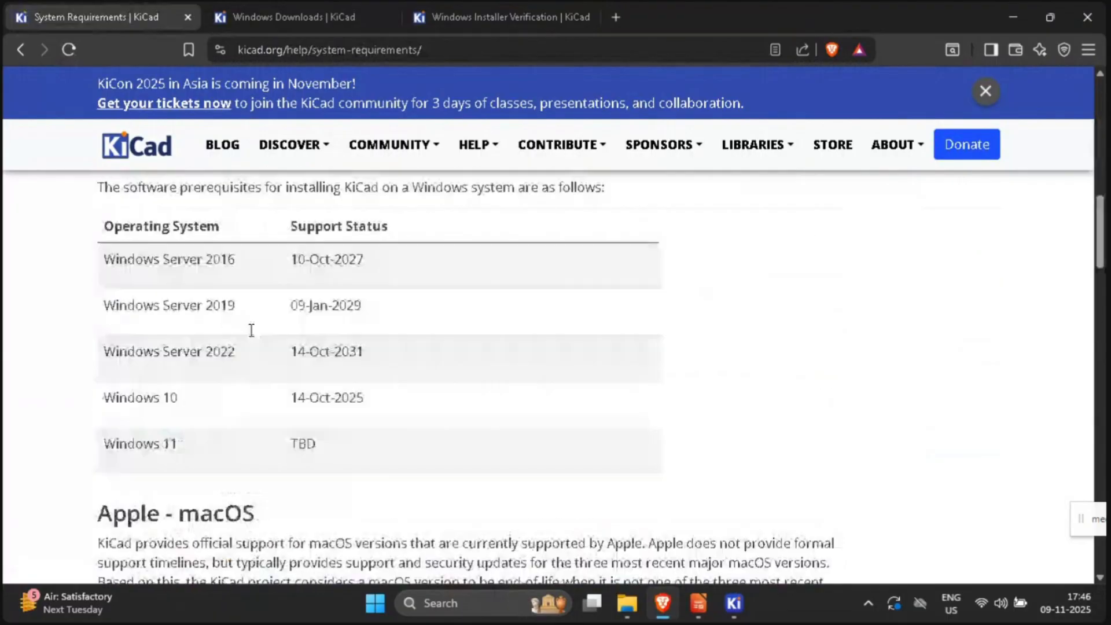
scroll(251, 330, "down", 15)
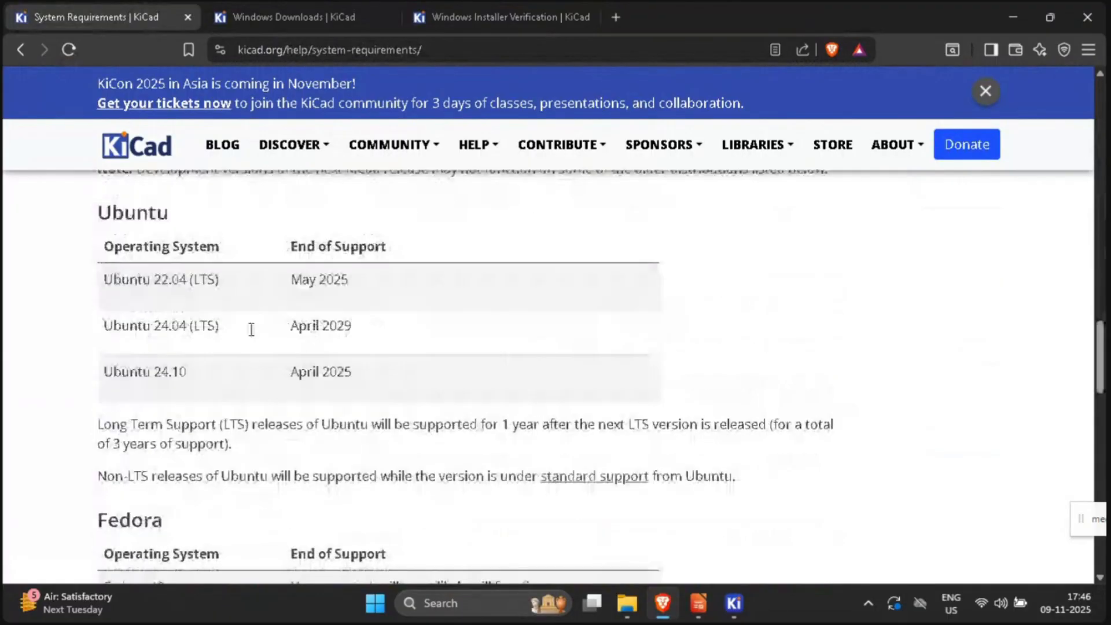
scroll(252, 330, "down", 10)
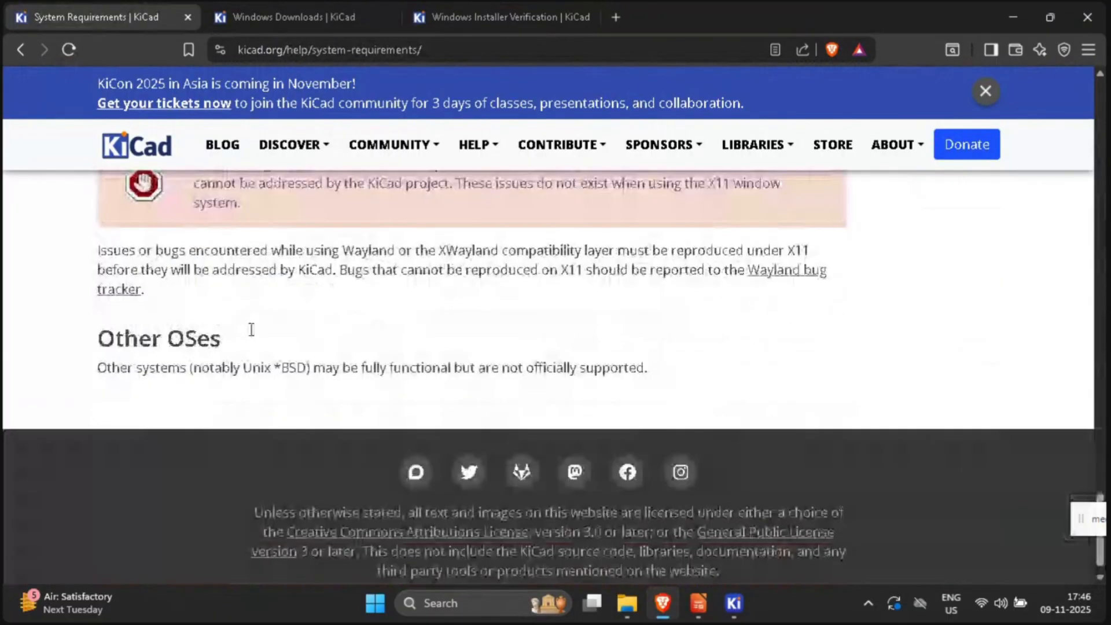
left_click(20, 49)
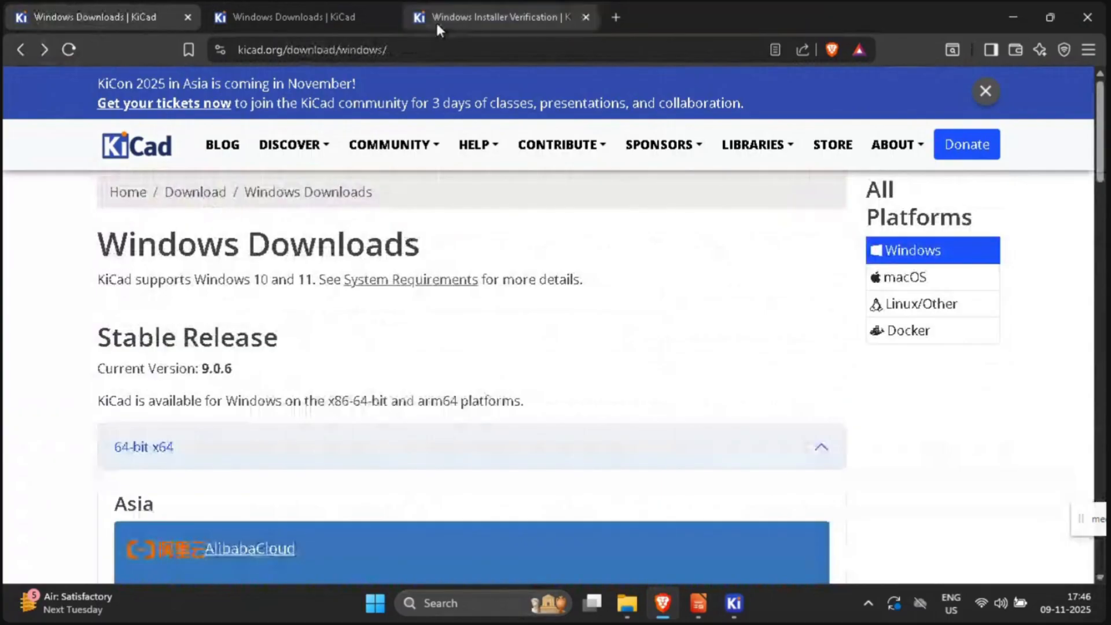
Step: Return to the web search in the second downloads tab and search for "kicad download for windows 10"
left_click(332, 26)
key("alt+Left")
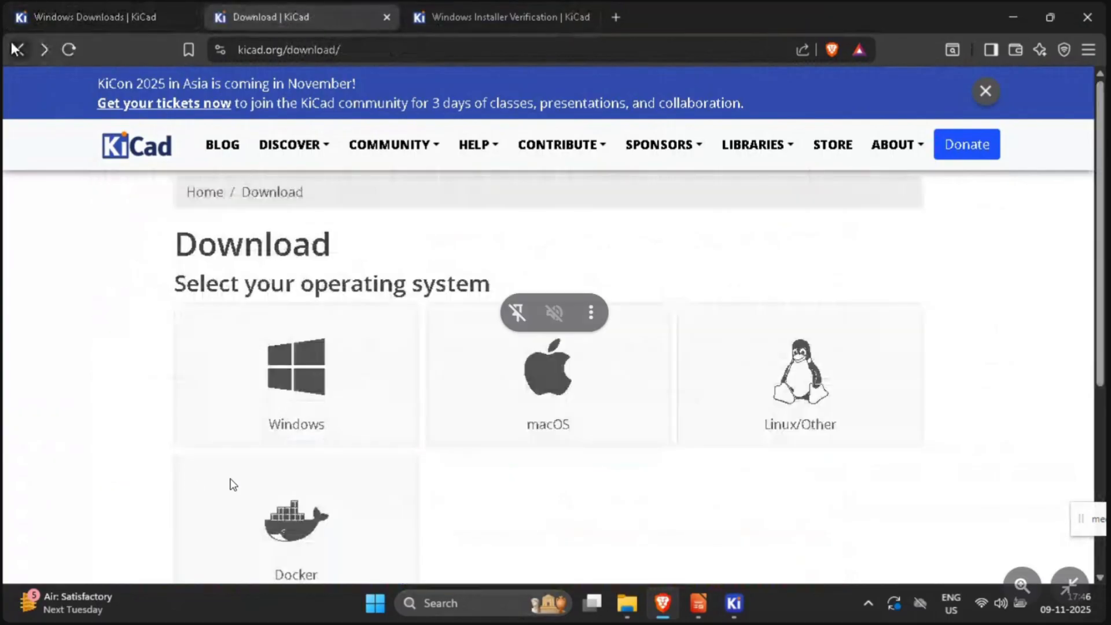
key("alt+Left")
left_click(329, 97)
type("WO")
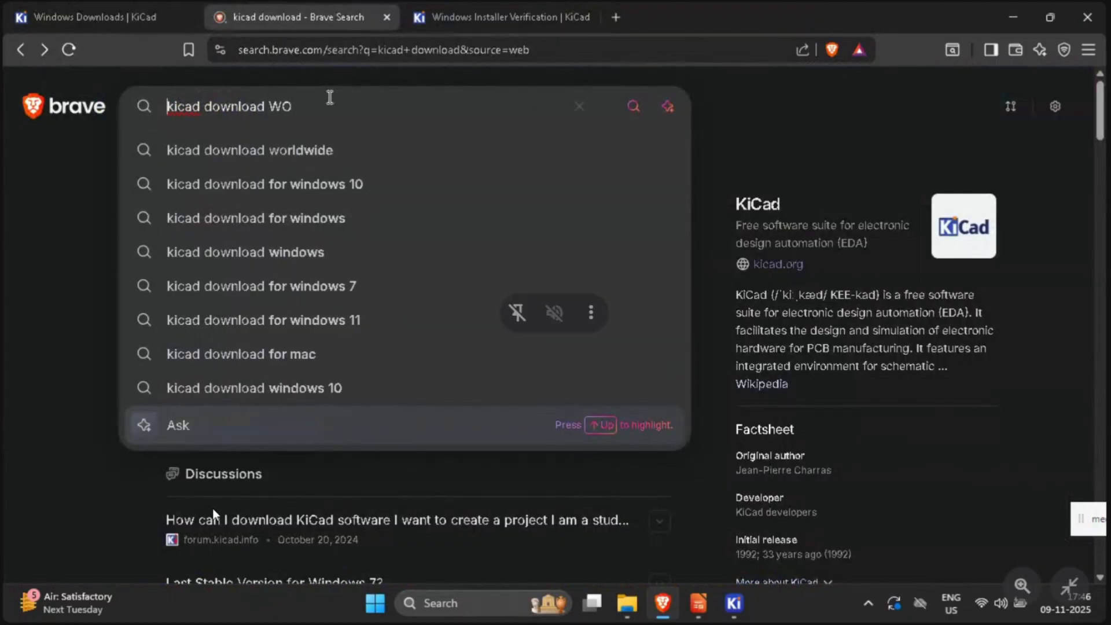
key("Down")
key("Down")
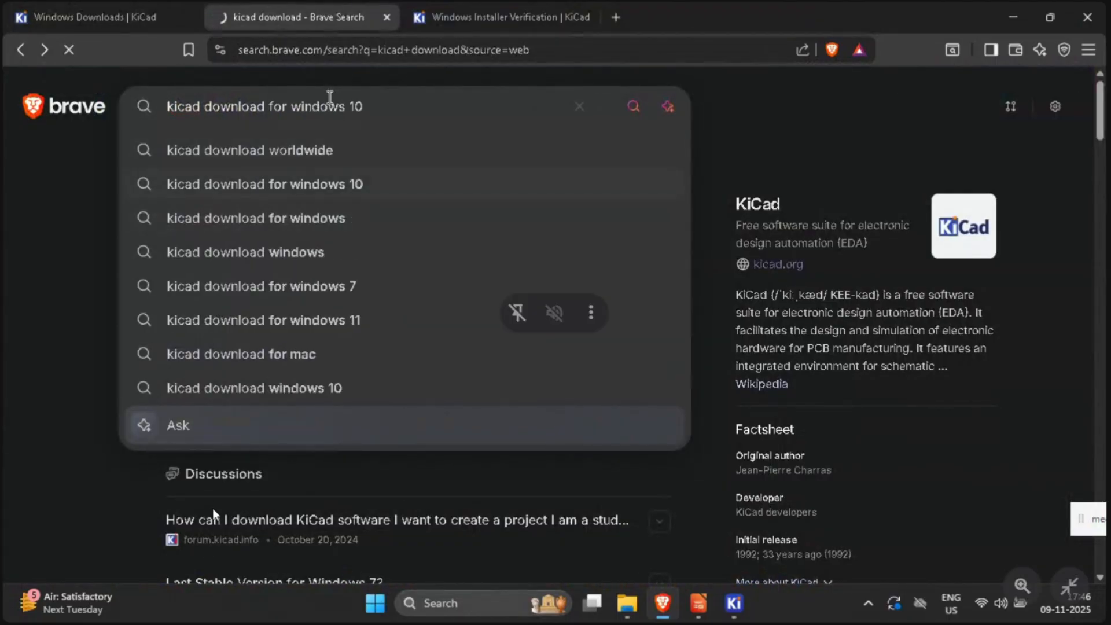
key("Return")
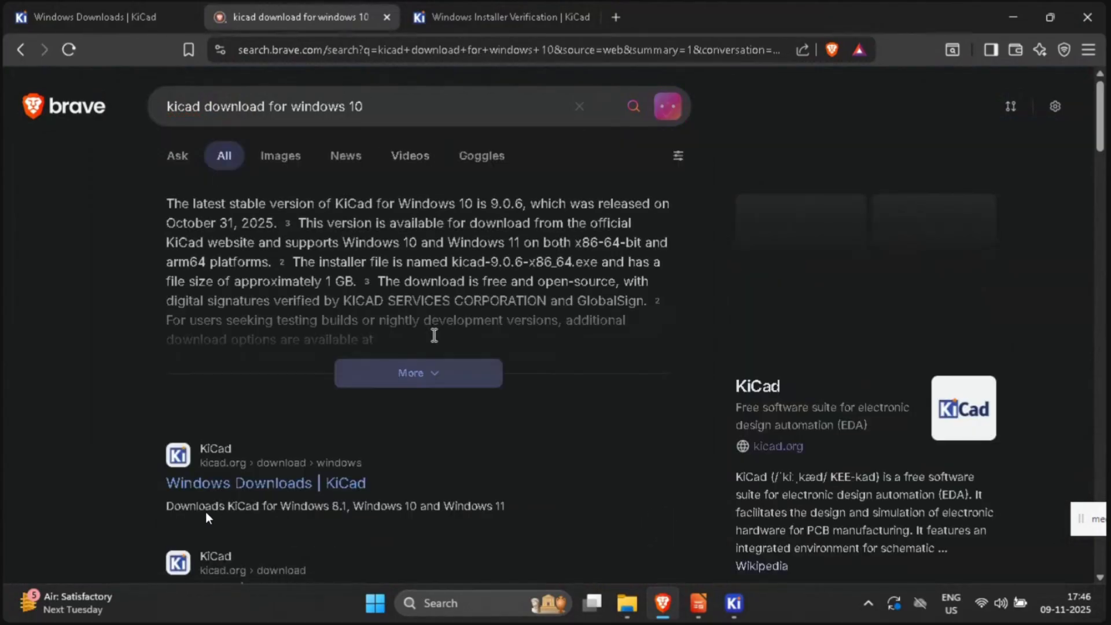
Step: Open the Windows Downloads search result in a new tab, look it over, and bring up the Windows Installer Verification page
middle_click(334, 482)
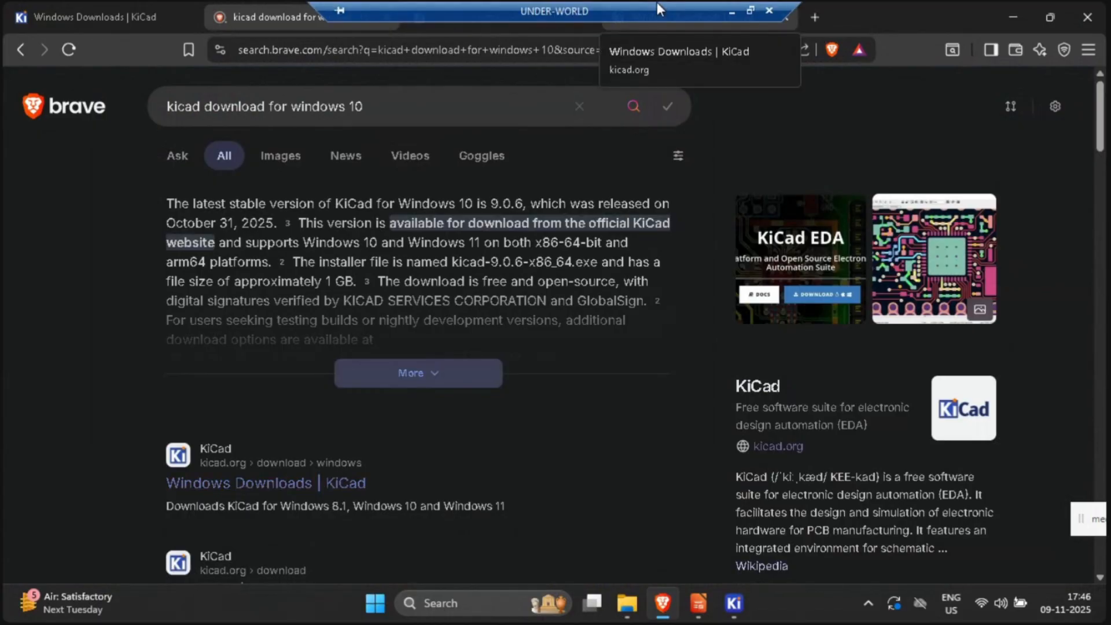
left_click(711, 24)
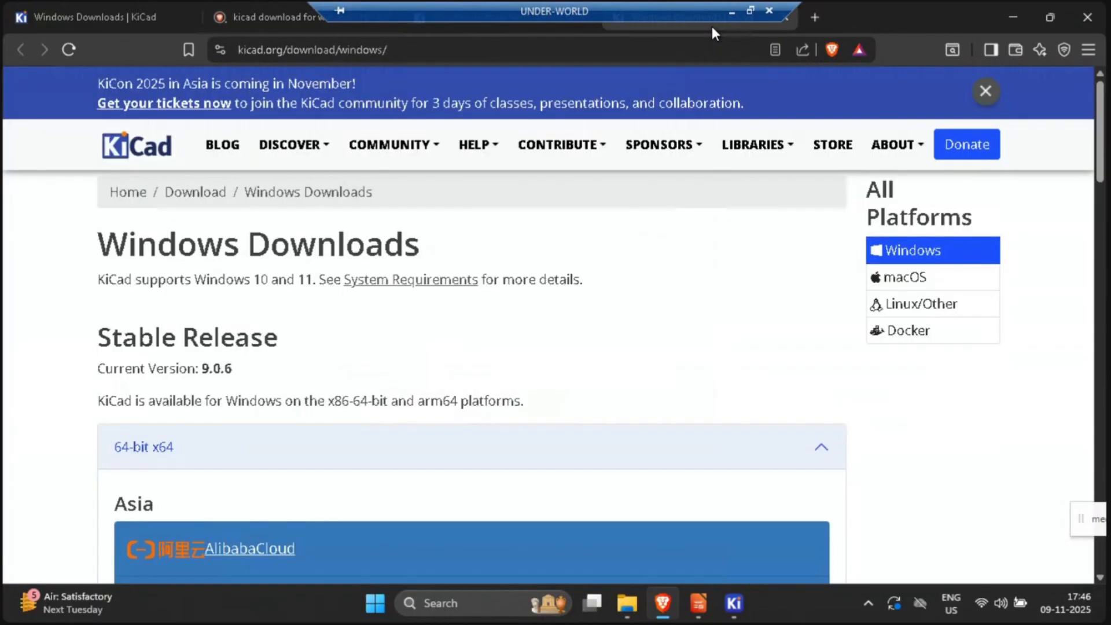
scroll(347, 341, "down", 3)
scroll(347, 340, "up", 3)
left_click(494, 2)
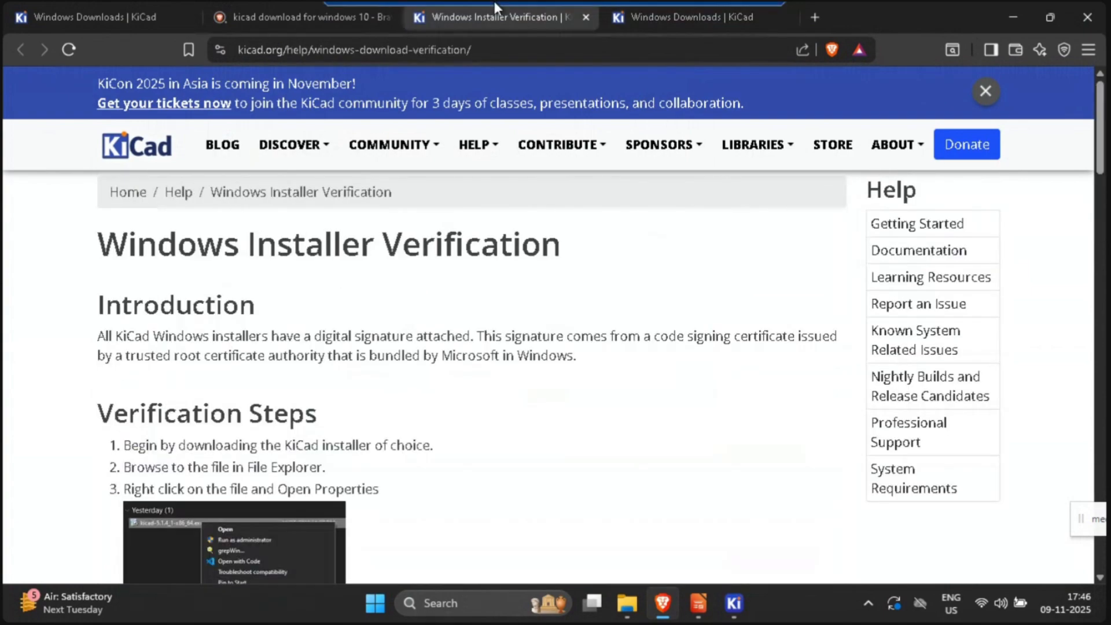
Step: Return to the web search, open the Windows Downloads result in another new tab, and look through the page down to the testing builds
left_click(266, 20)
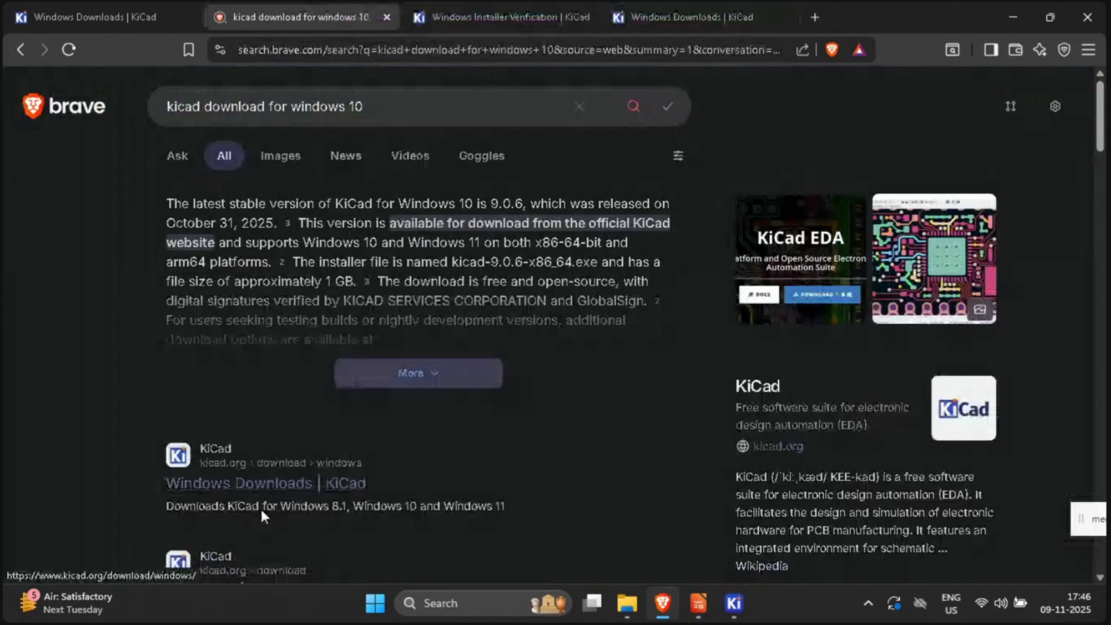
scroll(267, 488, "down", 1)
middle_click(289, 401)
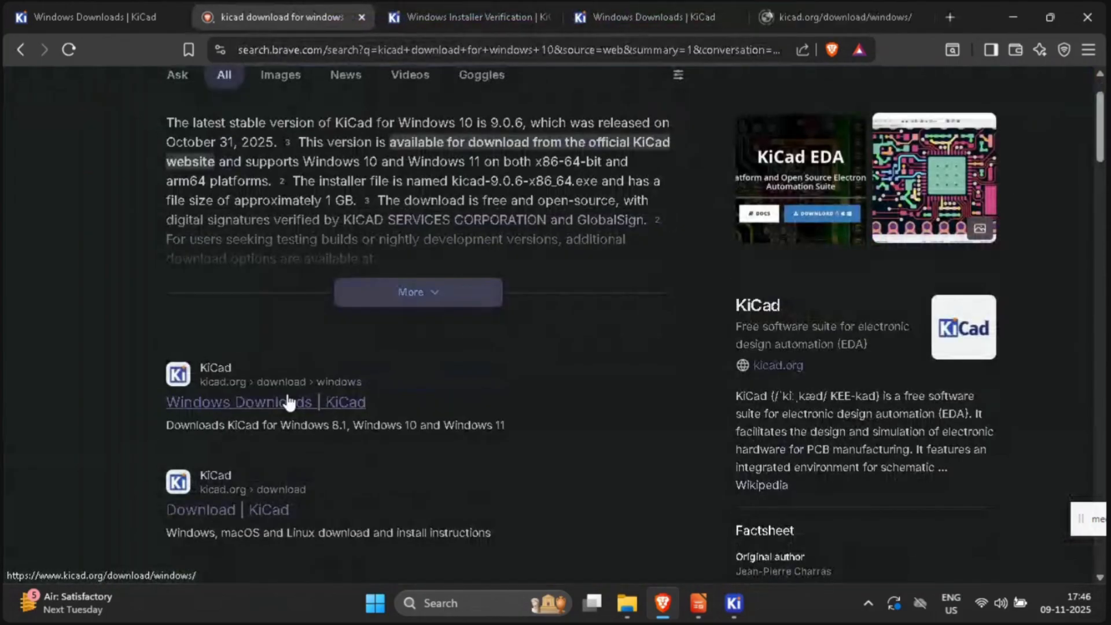
left_click(821, 1)
scroll(462, 289, "down", 4)
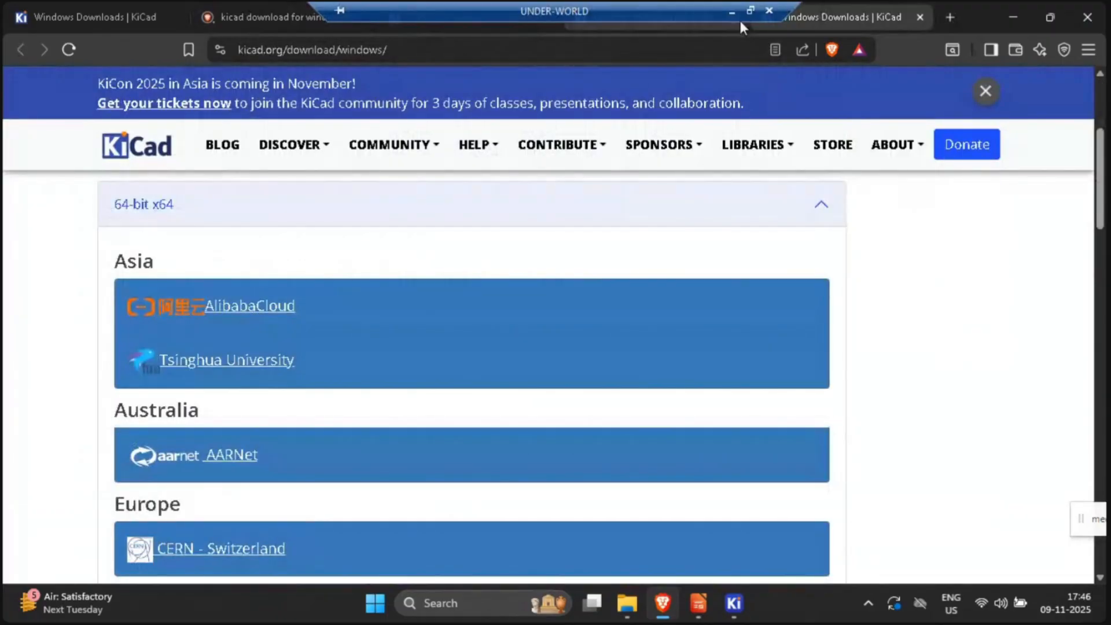
scroll(560, 347, "down", 15)
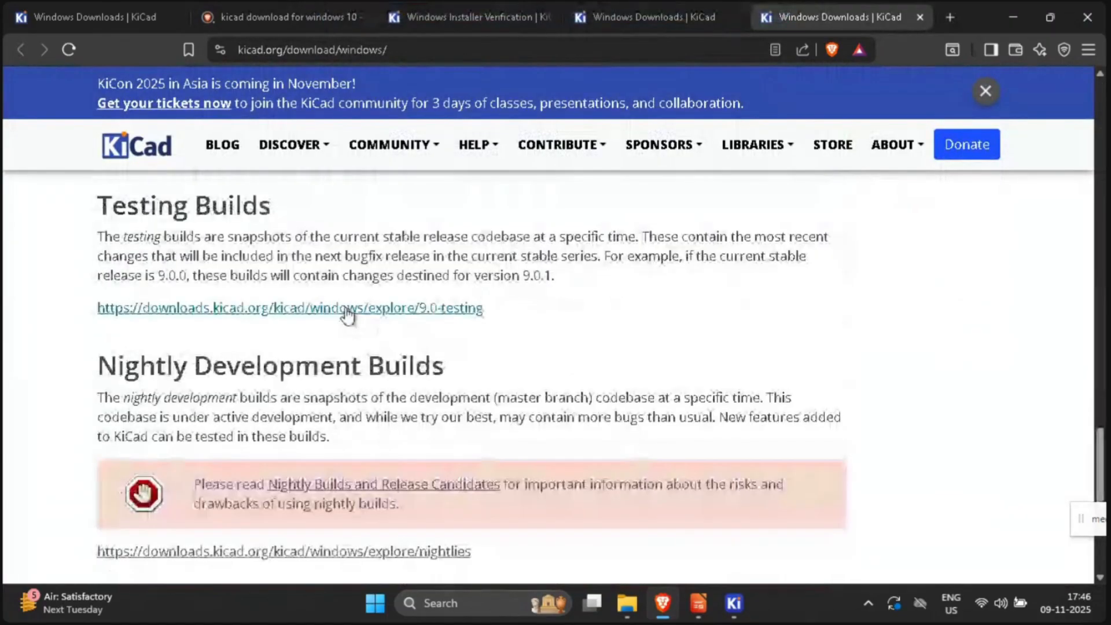
Step: Open the list of all stable Windows releases, bring up the save dialog for kicad-9.0.6-arm64.exe, and cancel the download
scroll(347, 314, "up", 3)
left_click(284, 317)
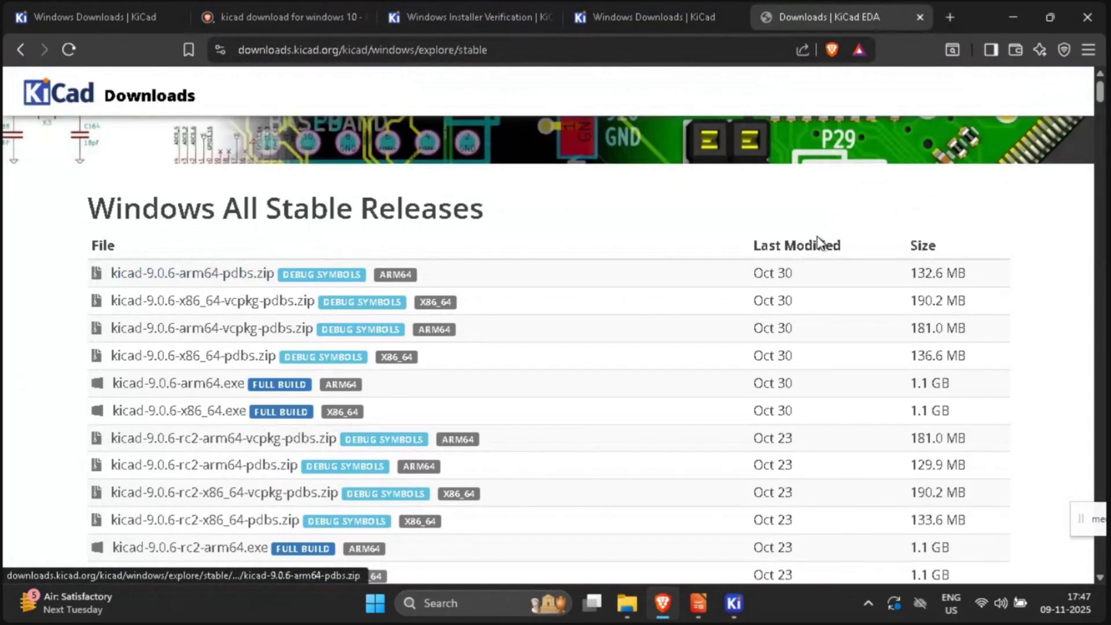
left_click(159, 385)
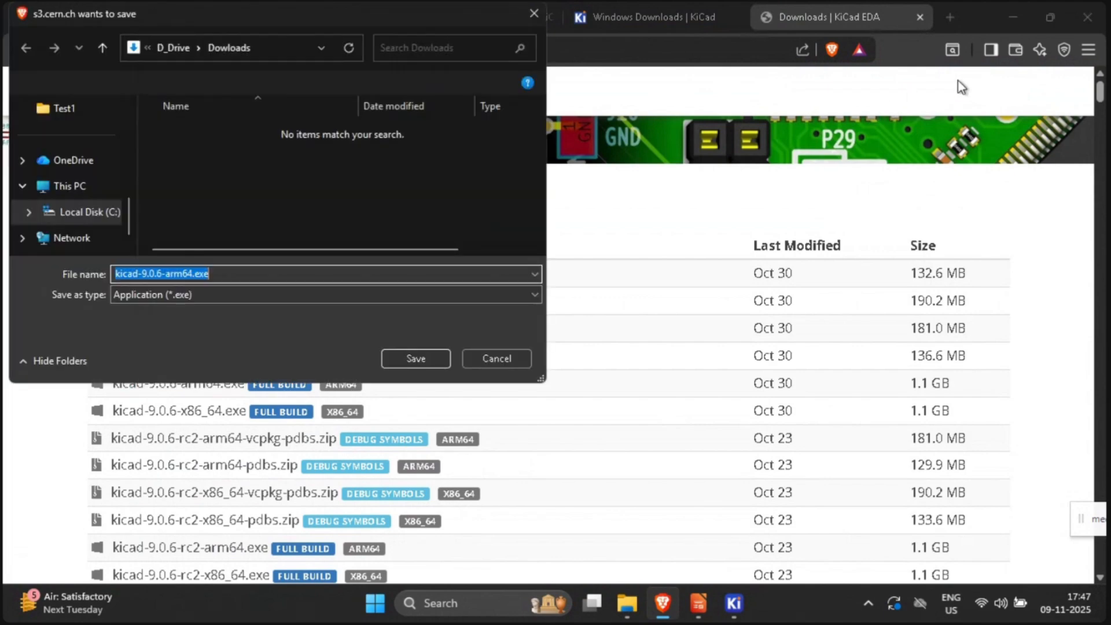
left_click(533, 13)
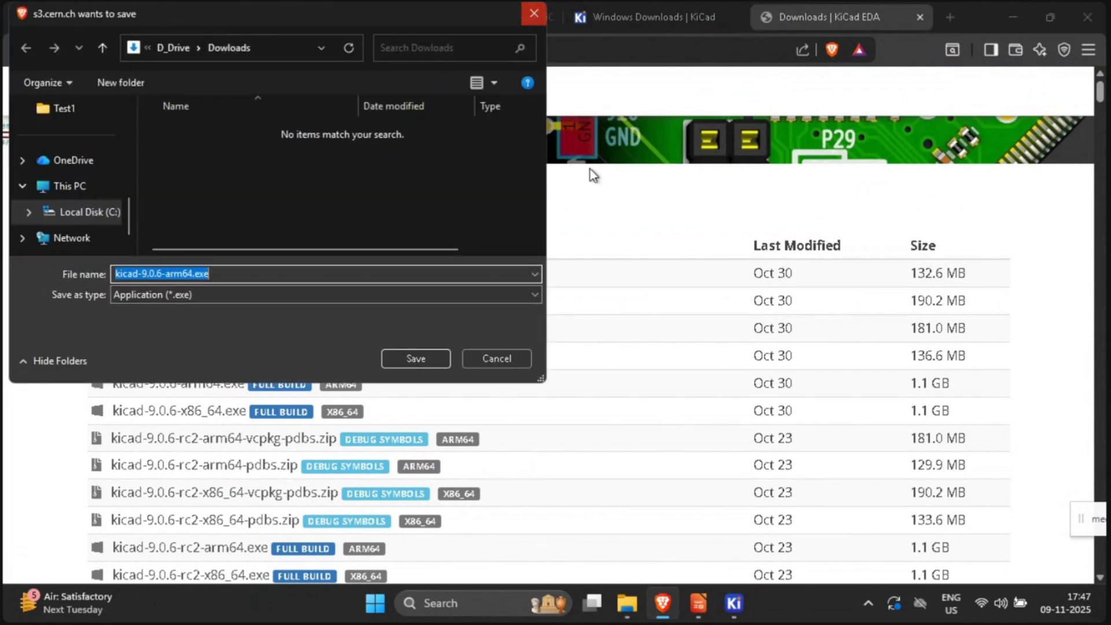
Step: Look through the older stable Windows releases, from the 9.0.6 builds down to the 5.1 series
scroll(498, 301, "down", 3)
scroll(501, 302, "down", 20)
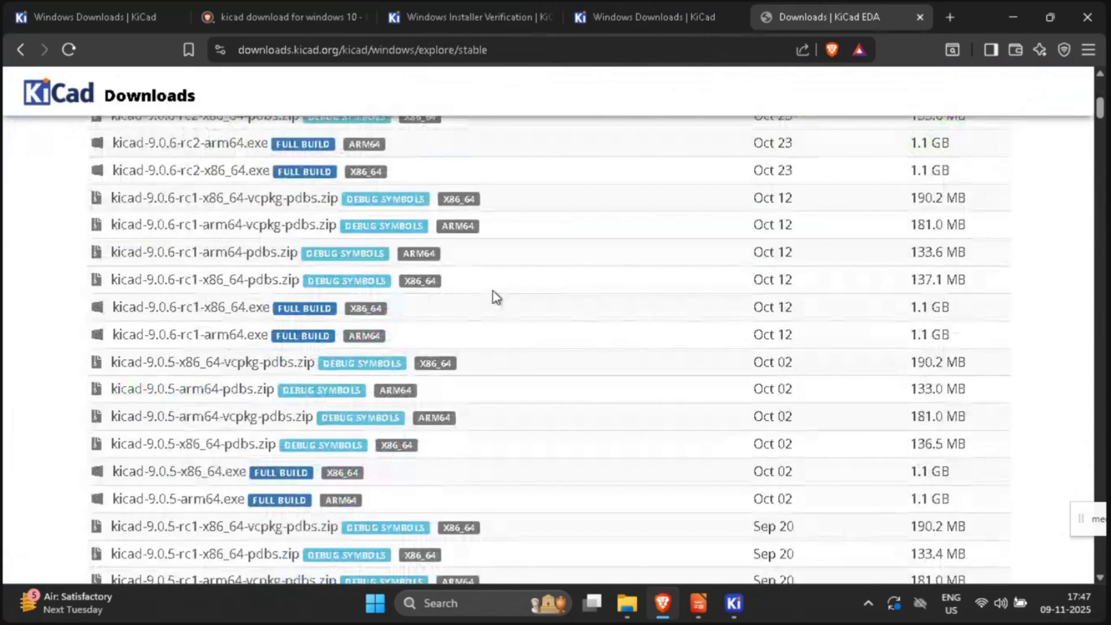
scroll(497, 296, "down", 20)
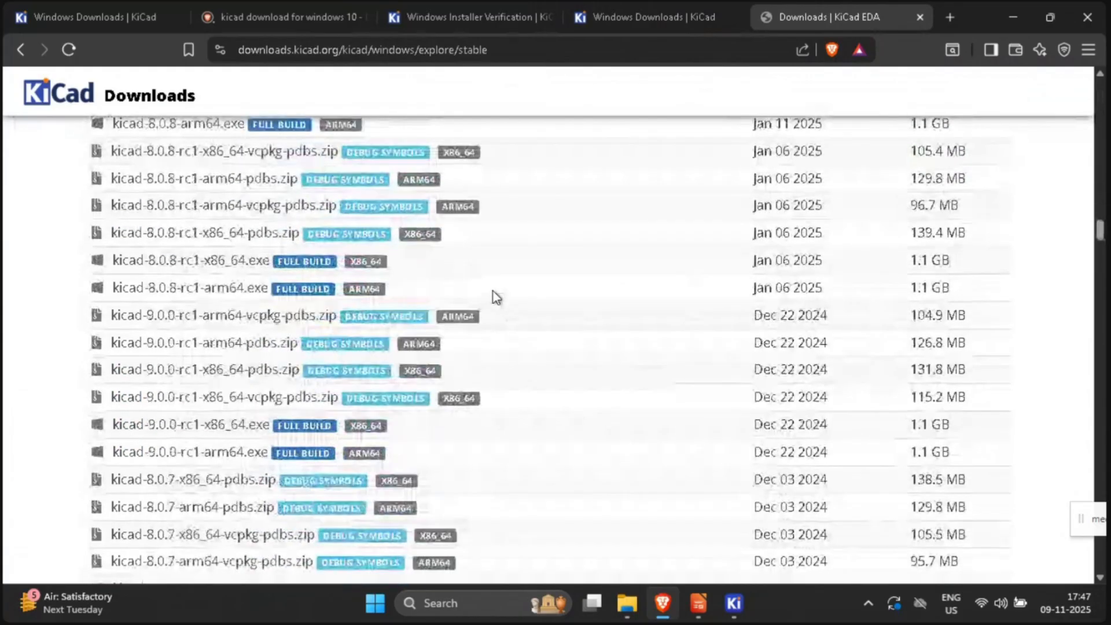
scroll(489, 330, "down", 20)
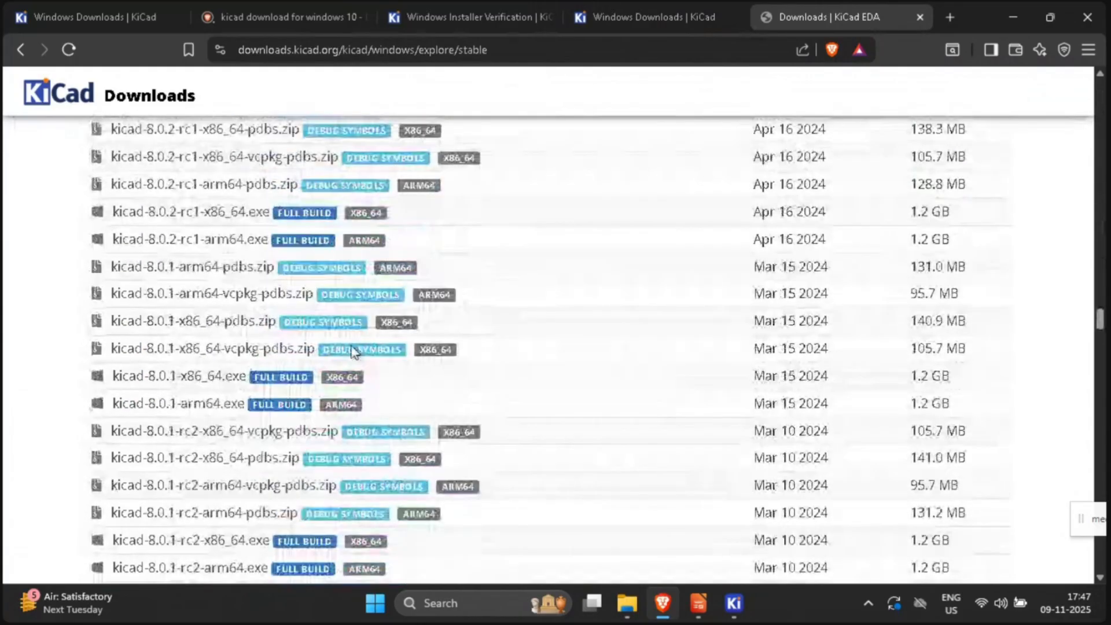
scroll(326, 359, "down", 5)
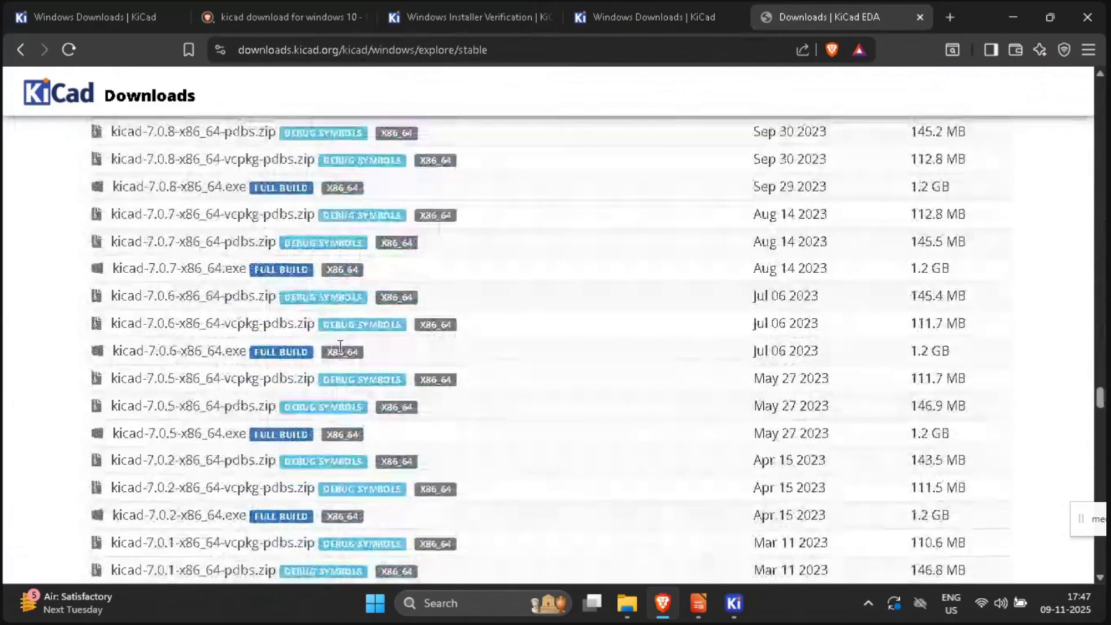
scroll(292, 370, "down", 20)
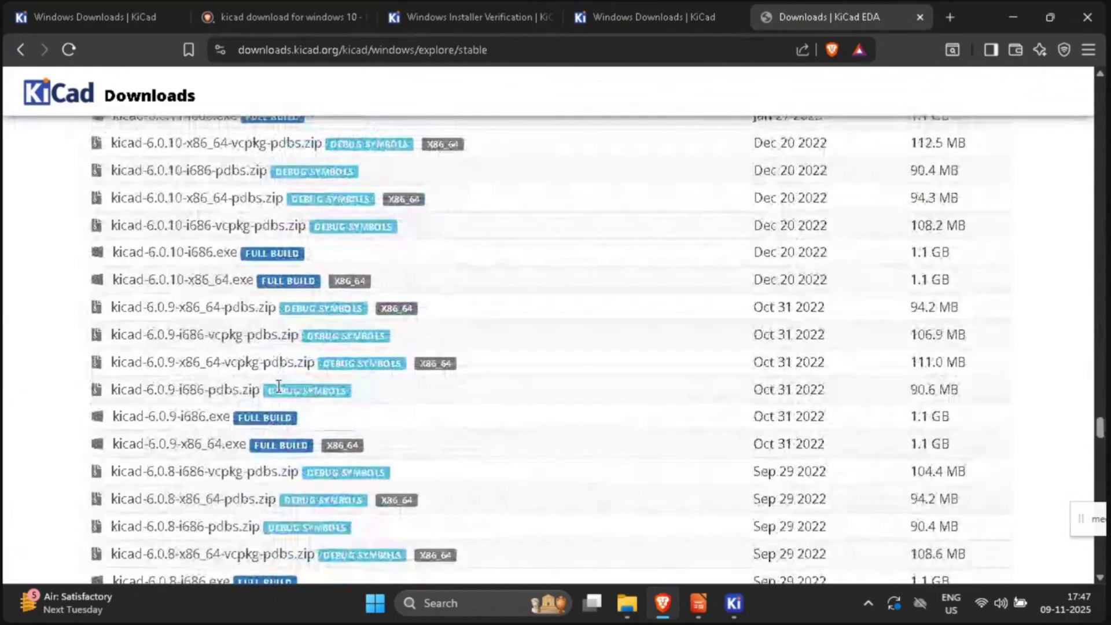
scroll(278, 386, "down", 15)
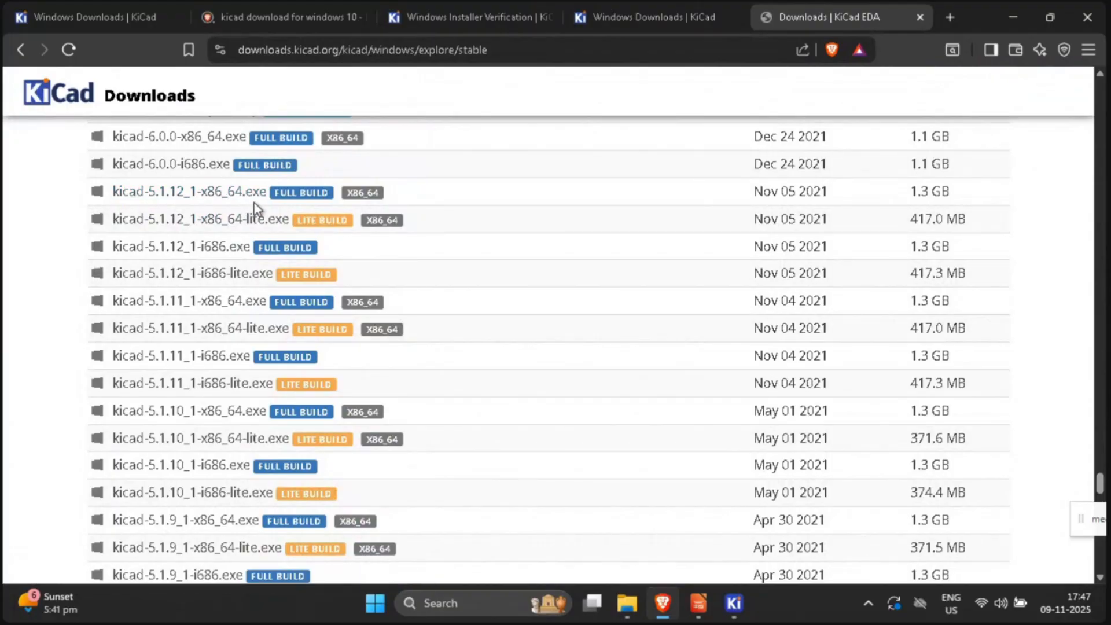
scroll(346, 292, "down", 8)
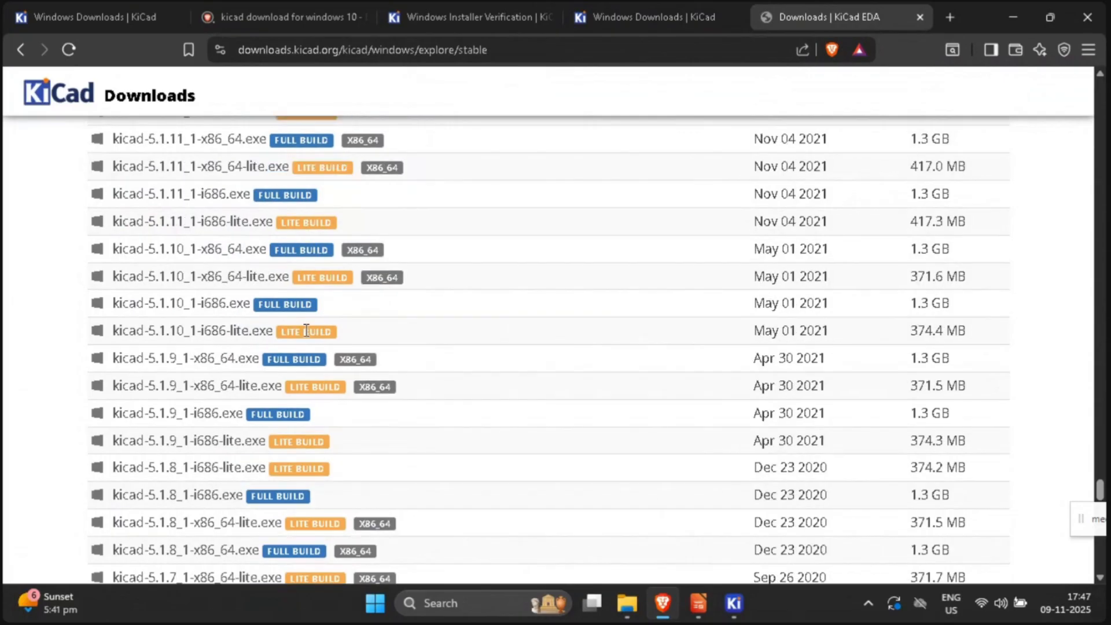
scroll(381, 253, "down", 3)
scroll(381, 252, "down", 3)
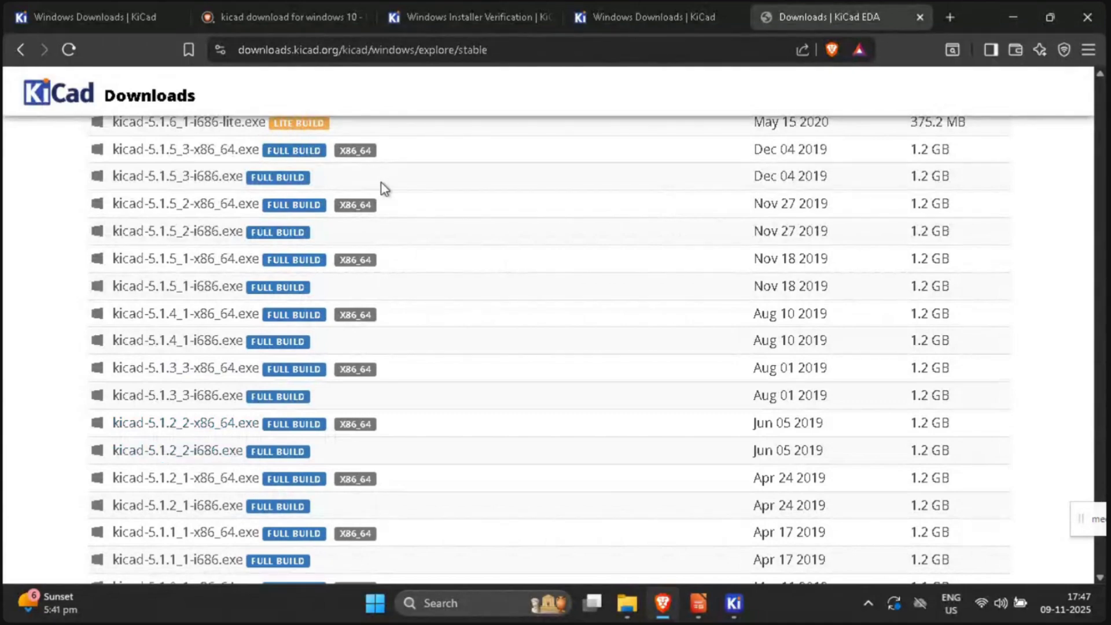
Step: Close the stable releases tab, go back to the first Windows Downloads tab, and minimize the browser to reveal KiCad's 3D Viewer
middle_click(831, 2)
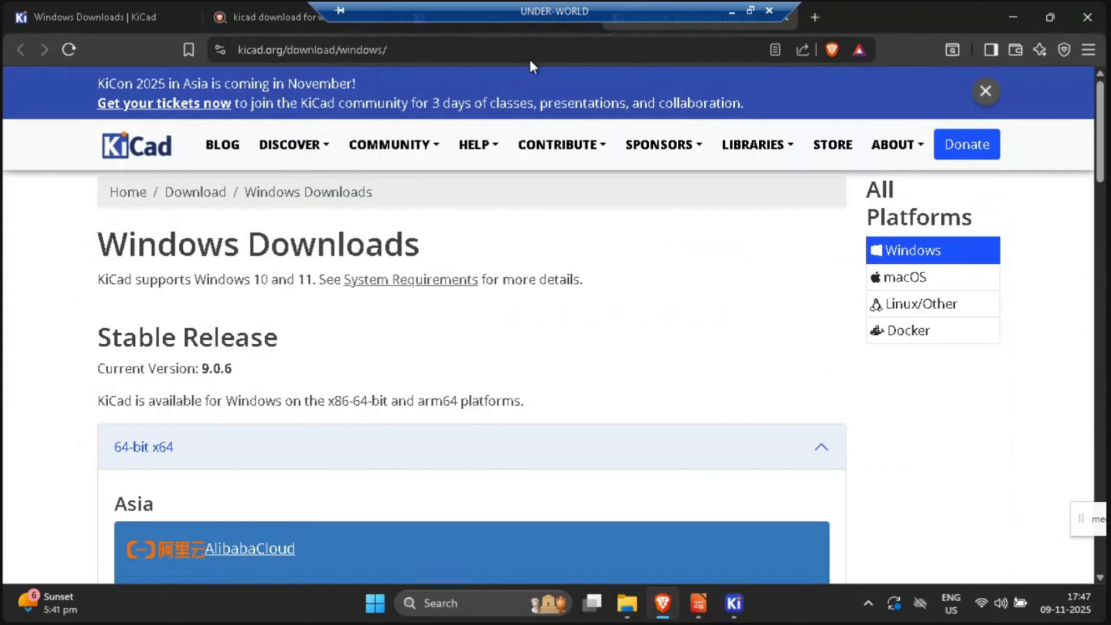
left_click(249, 15)
left_click(88, 12)
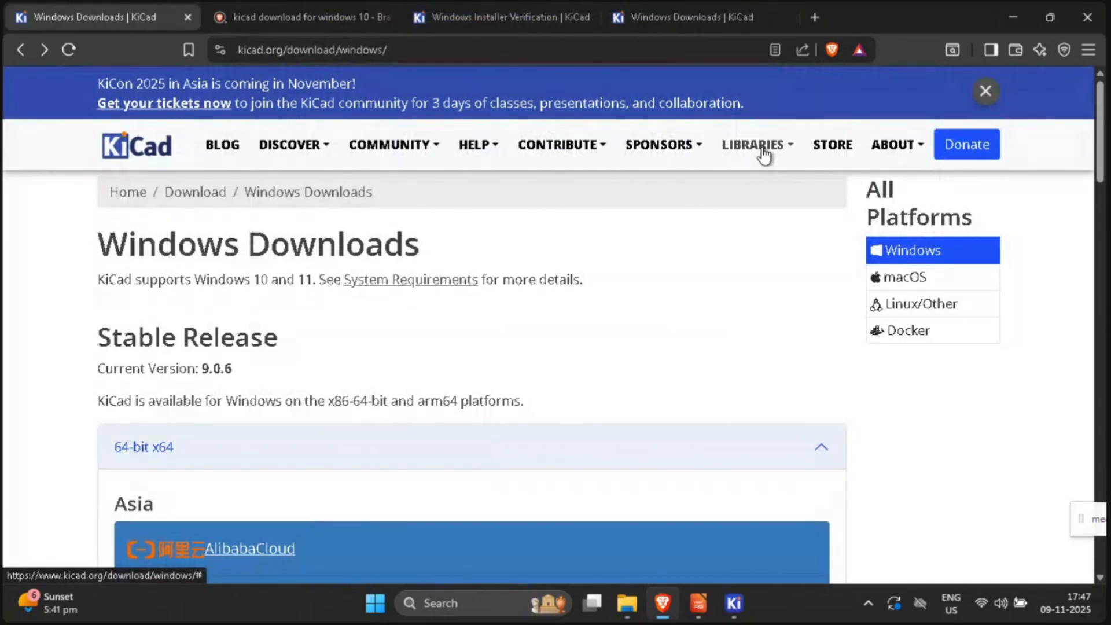
left_click(1013, 15)
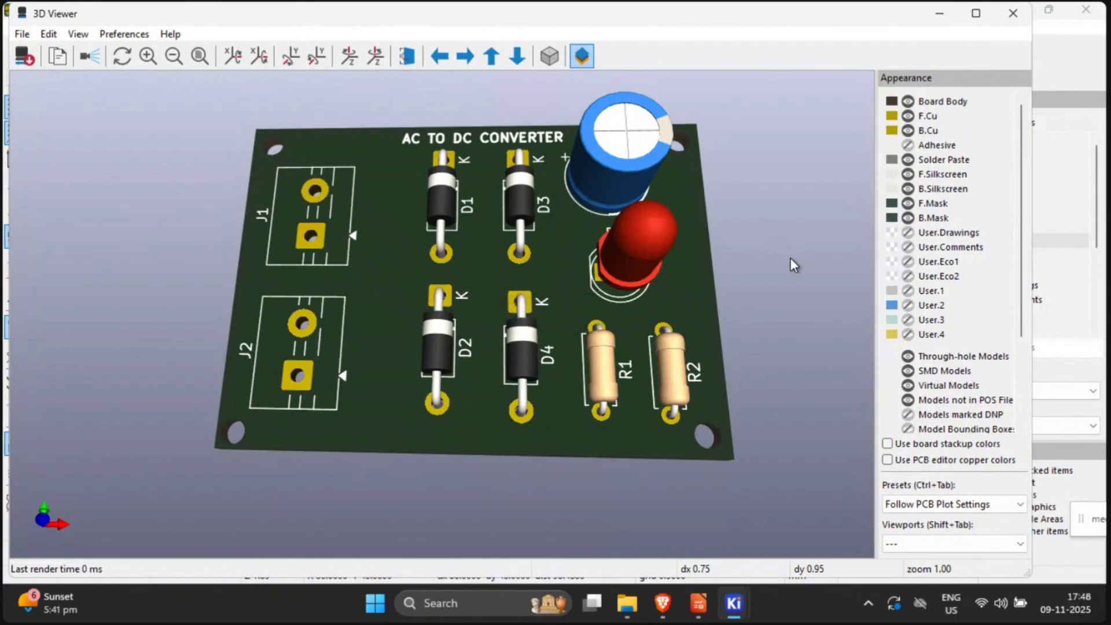
Step: Examine the AC TO DC CONVERTER board and its components from slightly different angles in the 3D Viewer
mouse_move(775, 398)
left_mouse_down()
mouse_move(789, 387)
mouse_move(783, 409)
left_mouse_up()
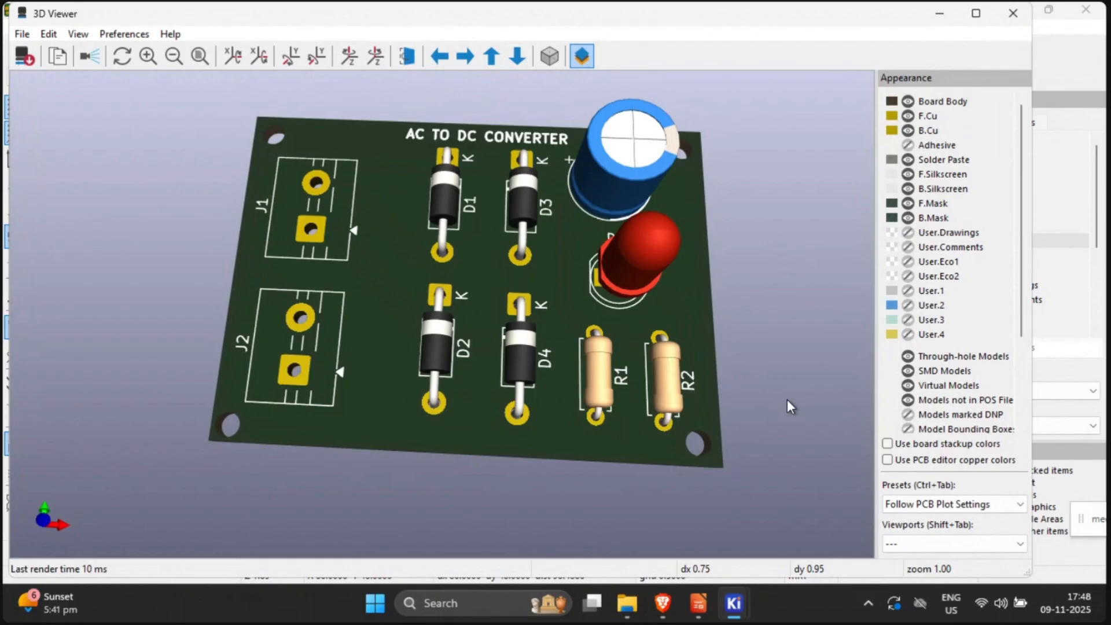
left_click_drag(786, 399, 789, 394)
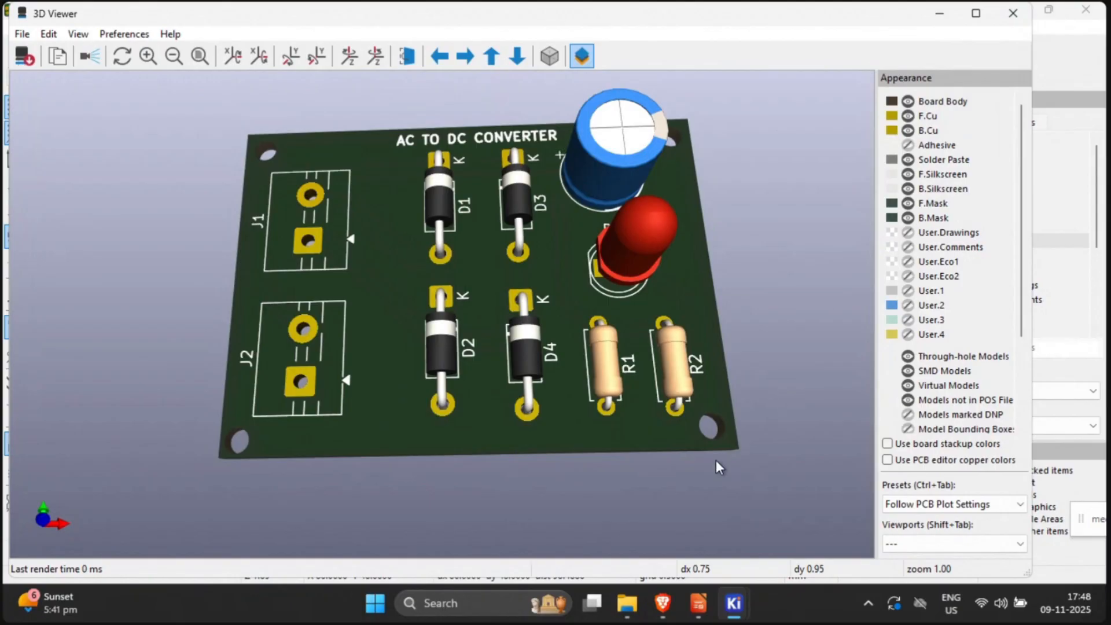
left_click_drag(716, 460, 695, 441)
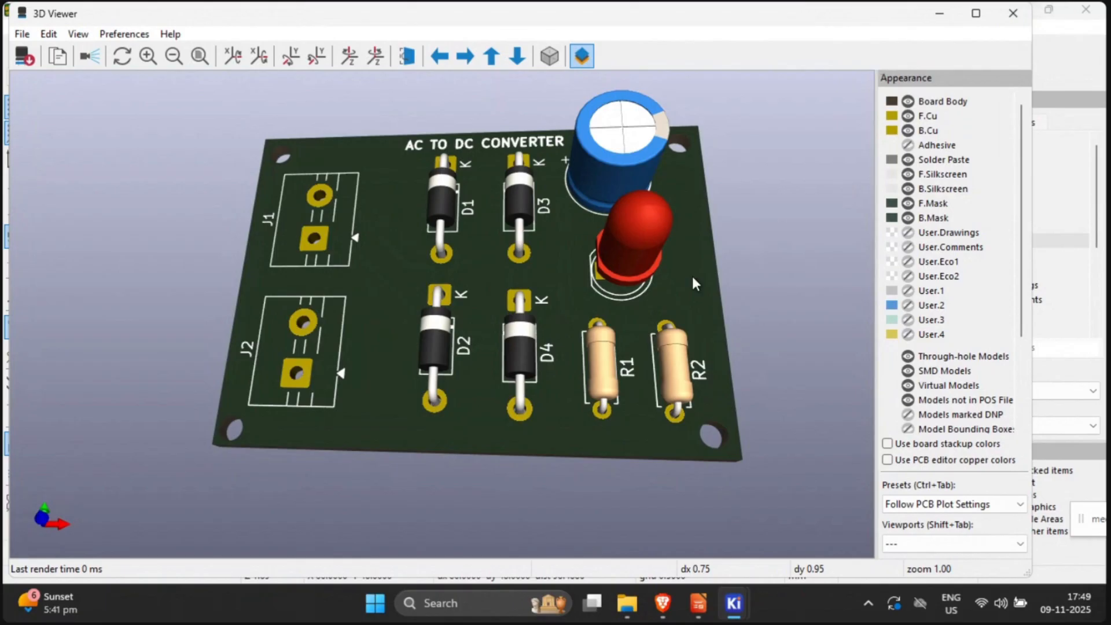
left_click_drag(692, 279, 706, 249)
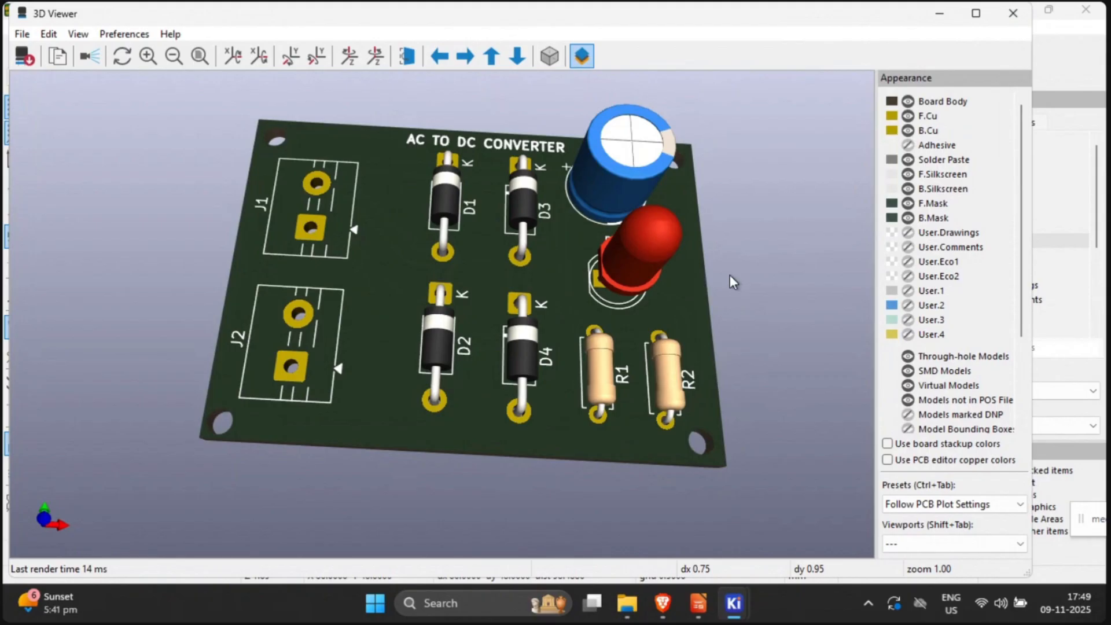
left_click_drag(729, 274, 731, 256)
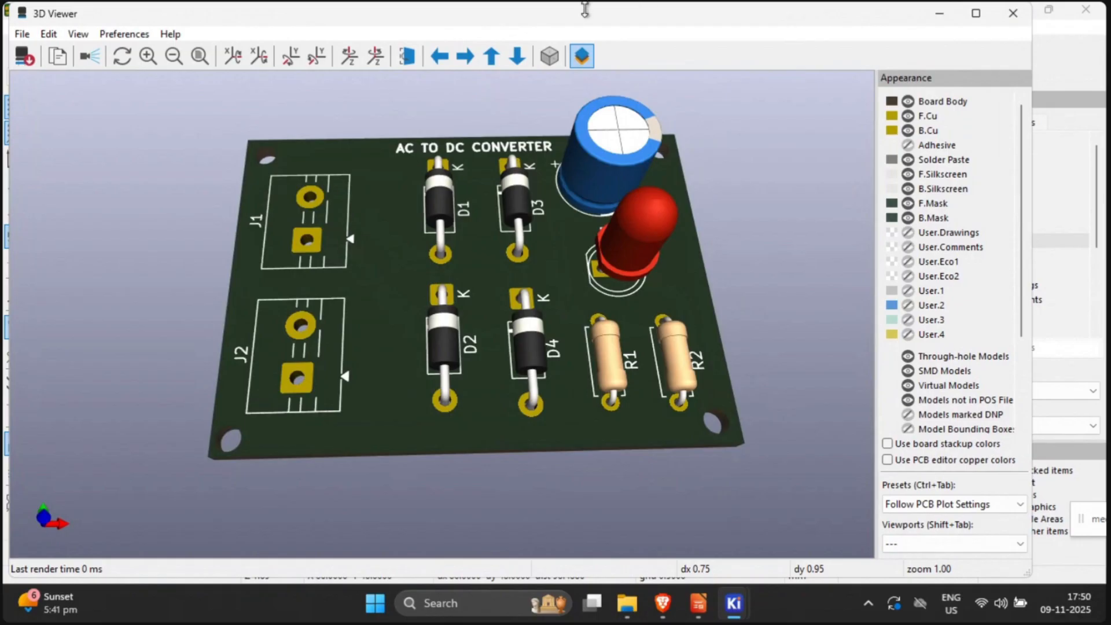
Step: Minimize the UNDER-WORLD remote desktop session to return to the video meeting, and hide the meeting's chat
mouse_move(666, 8)
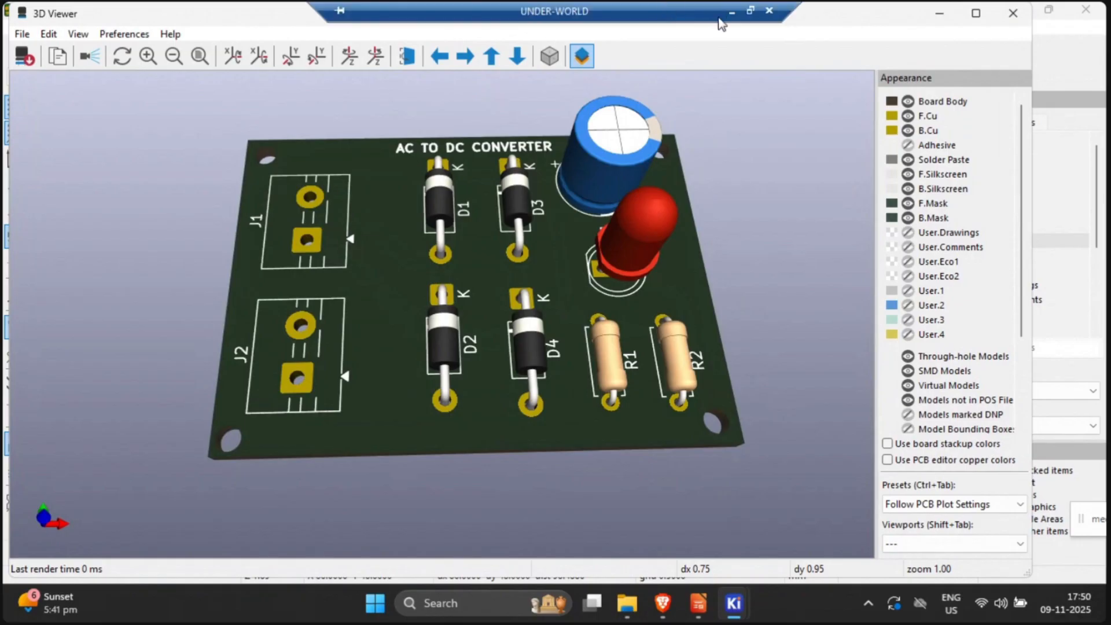
left_click(732, 14)
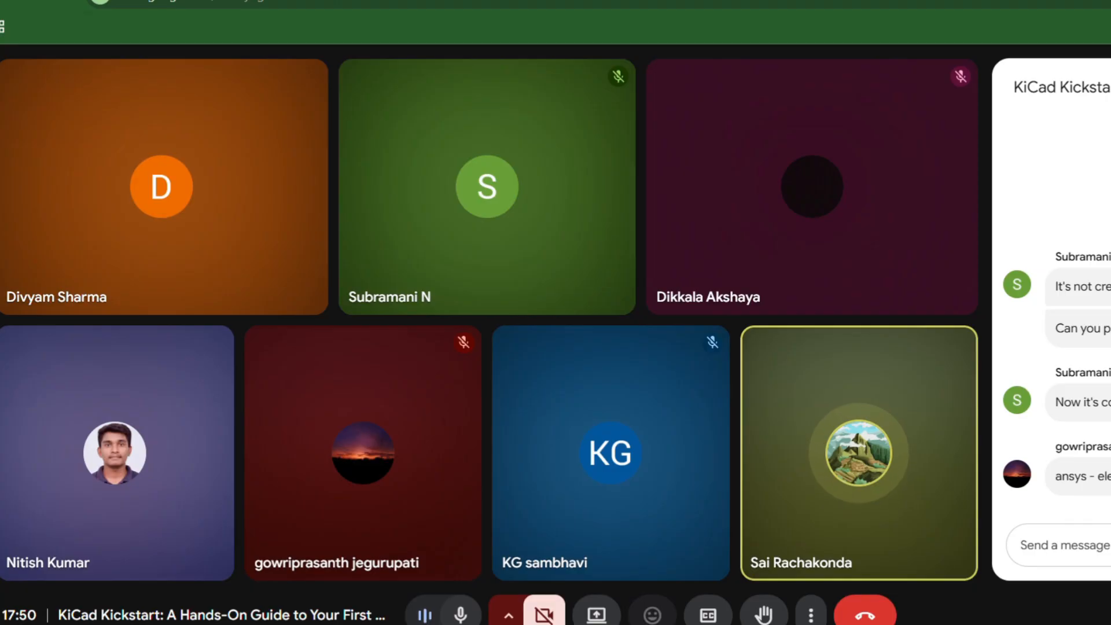
key("ctrl+alt+c")
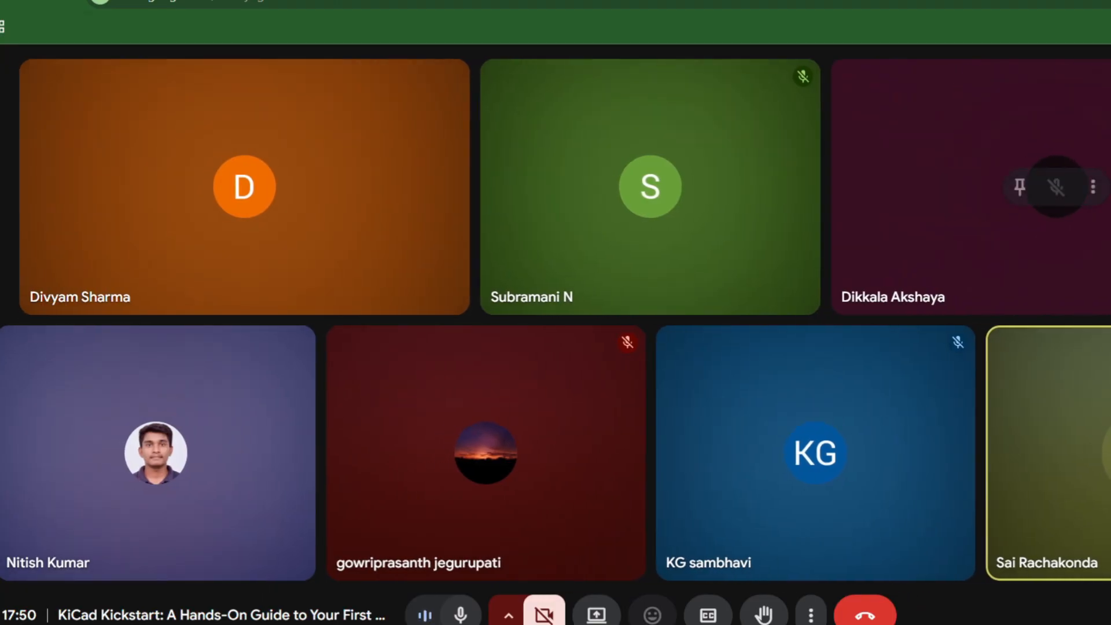